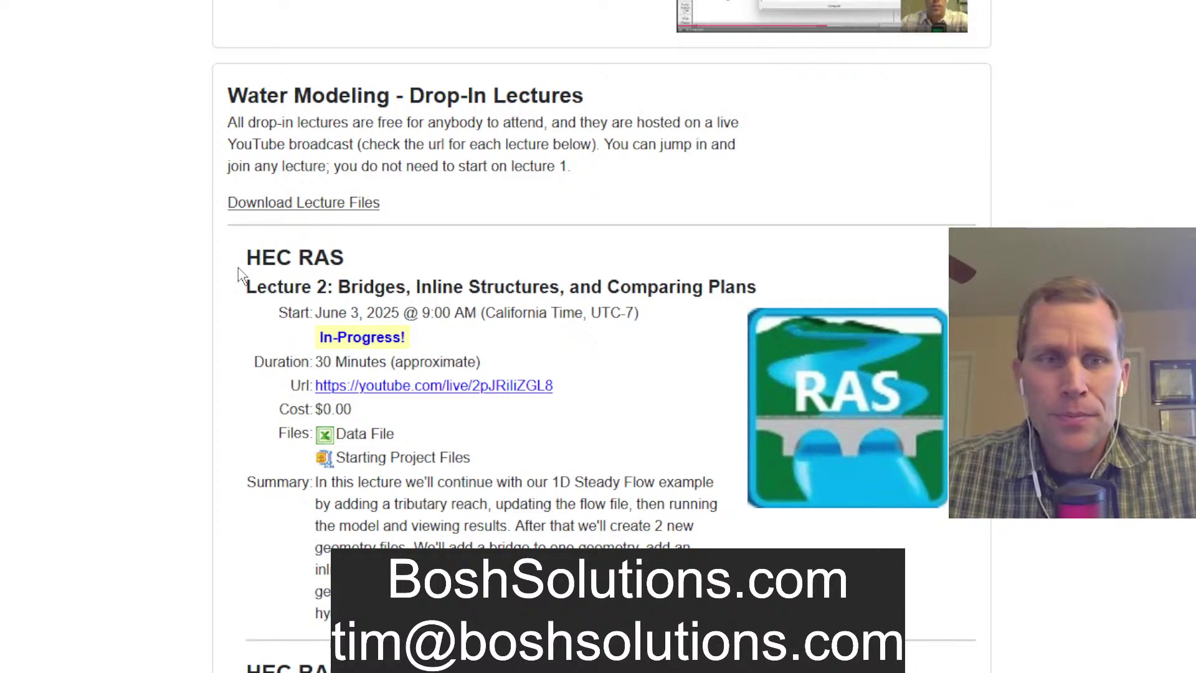
- Visit the Bosh Solutions home page and return to the Services page's Water Modeling - Drop-In Lectures section
{"action": "scroll", "coordinate": [242, 274], "scroll_direction": "up", "scroll_amount": 15}
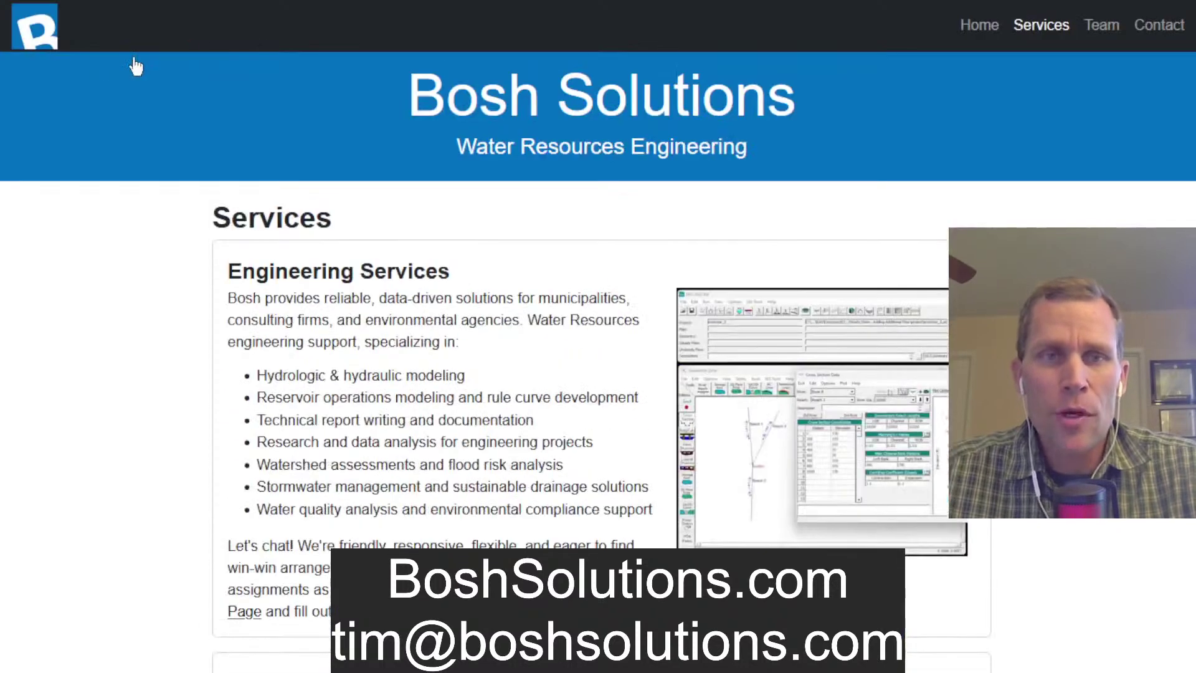
{"action": "left_click", "coordinate": [40, 38]}
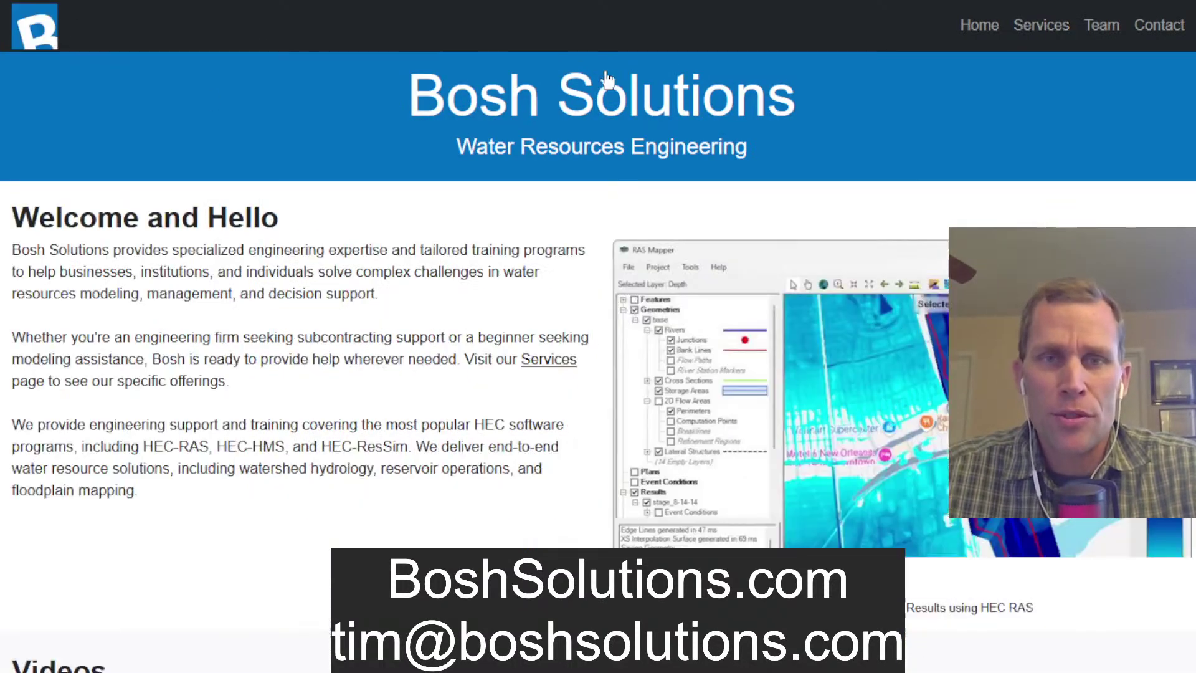
{"action": "left_click", "coordinate": [1042, 31]}
{"action": "scroll", "coordinate": [695, 195], "scroll_direction": "down", "scroll_amount": 16}
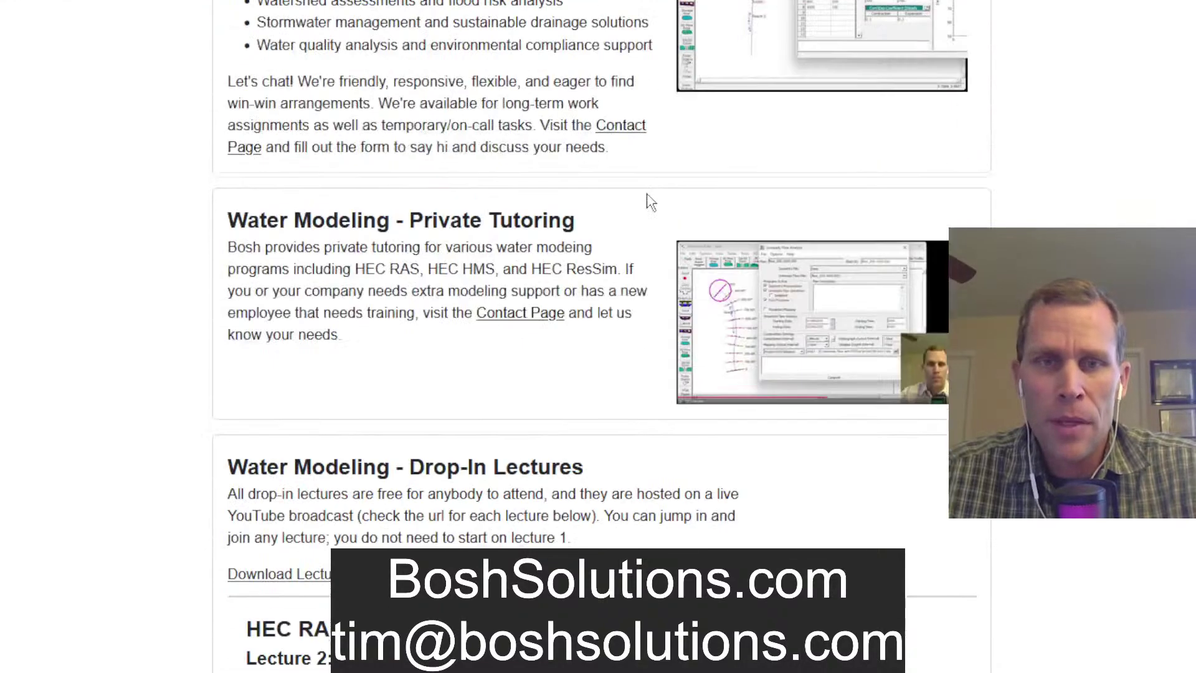
{"action": "scroll", "coordinate": [335, 46], "scroll_direction": "up", "scroll_amount": 2}
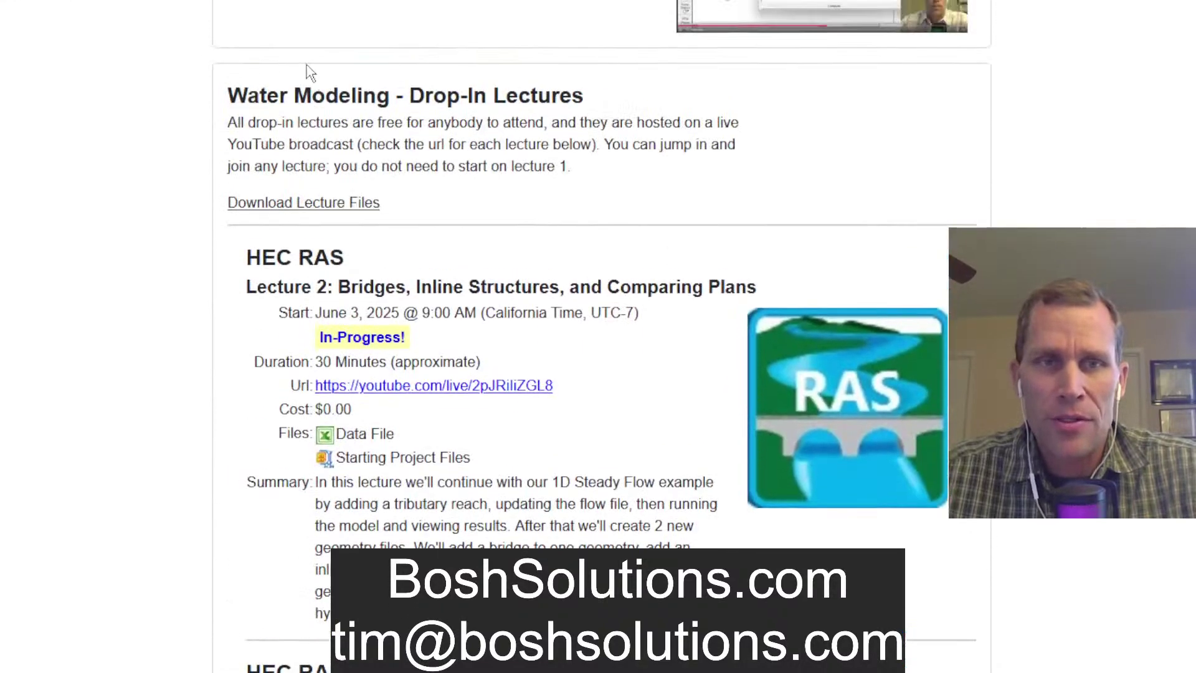
- Review the HEC RAS drop-in lecture listings, checking the Lecture 2 title and status and the Lecture 4 start time
{"action": "left_click_drag", "start_coordinate": [249, 92], "coordinate": [601, 117]}
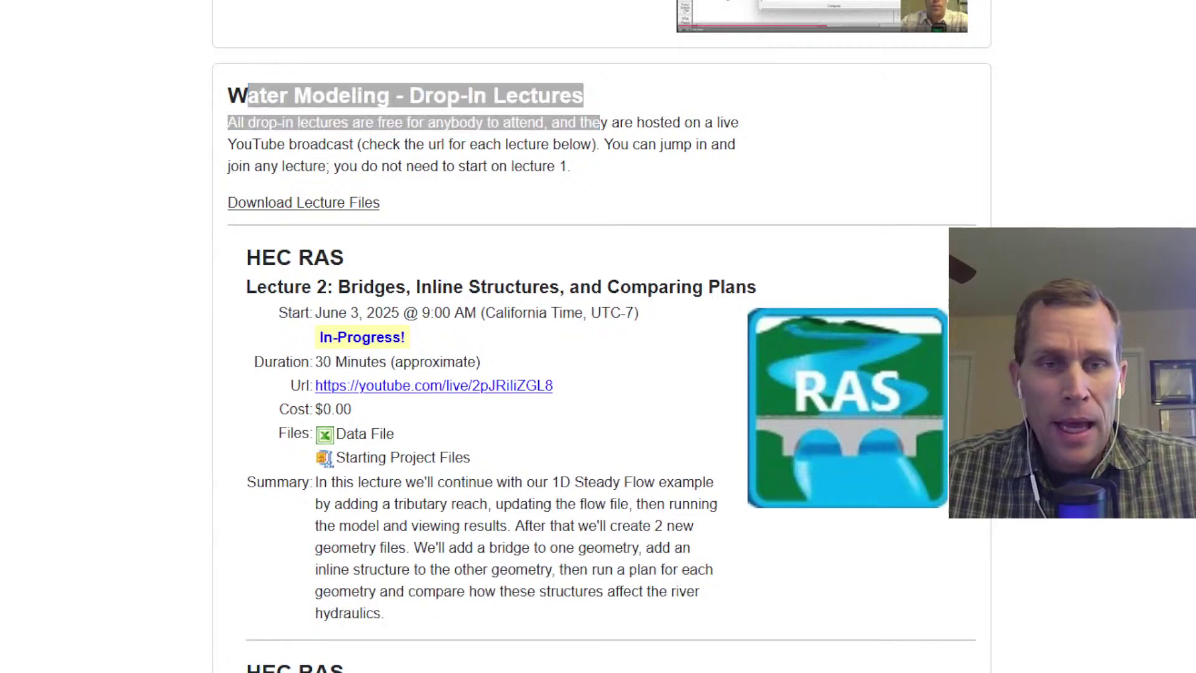
{"action": "left_click_drag", "start_coordinate": [335, 288], "coordinate": [606, 287]}
{"action": "left_click_drag", "start_coordinate": [313, 284], "coordinate": [352, 286]}
{"action": "left_click_drag", "start_coordinate": [362, 338], "coordinate": [408, 331]}
{"action": "scroll", "coordinate": [204, 374], "scroll_direction": "down", "scroll_amount": 5}
{"action": "scroll", "coordinate": [187, 407], "scroll_direction": "down", "scroll_amount": 1}
{"action": "scroll", "coordinate": [187, 407], "scroll_direction": "down", "scroll_amount": 6}
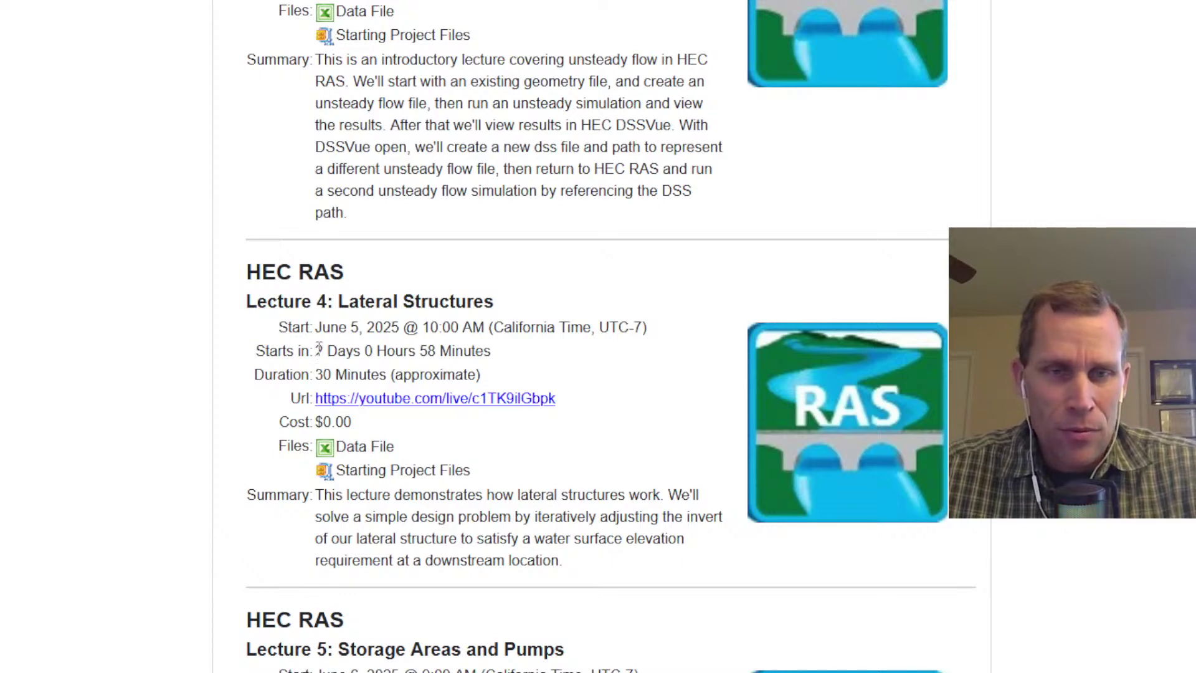
{"action": "left_click_drag", "start_coordinate": [417, 327], "coordinate": [485, 328]}
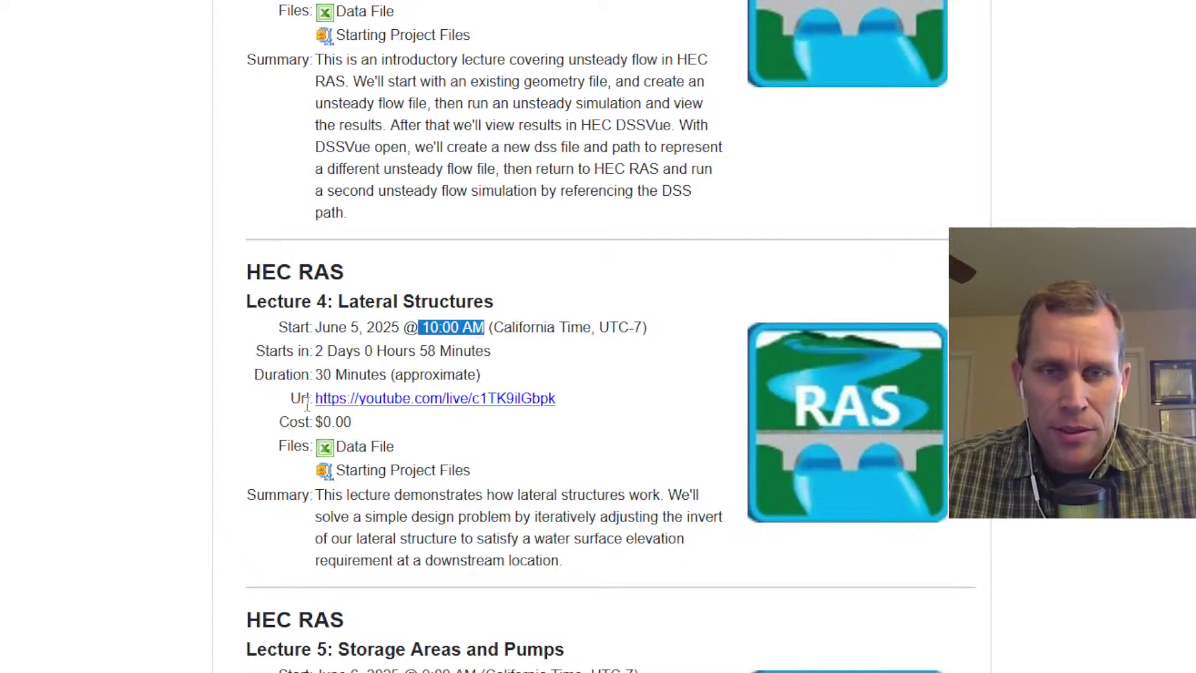
{"action": "scroll", "coordinate": [304, 403], "scroll_direction": "down", "scroll_amount": 4}
{"action": "scroll", "coordinate": [304, 404], "scroll_direction": "up", "scroll_amount": 15}
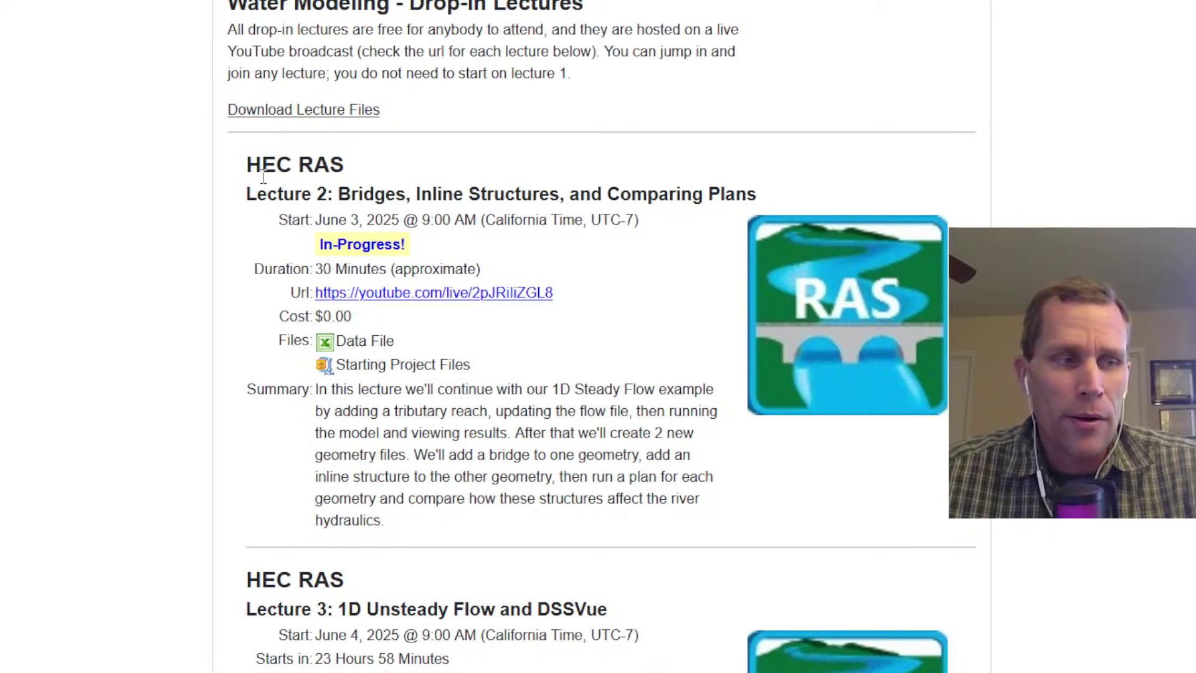
{"action": "scroll", "coordinate": [266, 141], "scroll_direction": "up", "scroll_amount": 2}
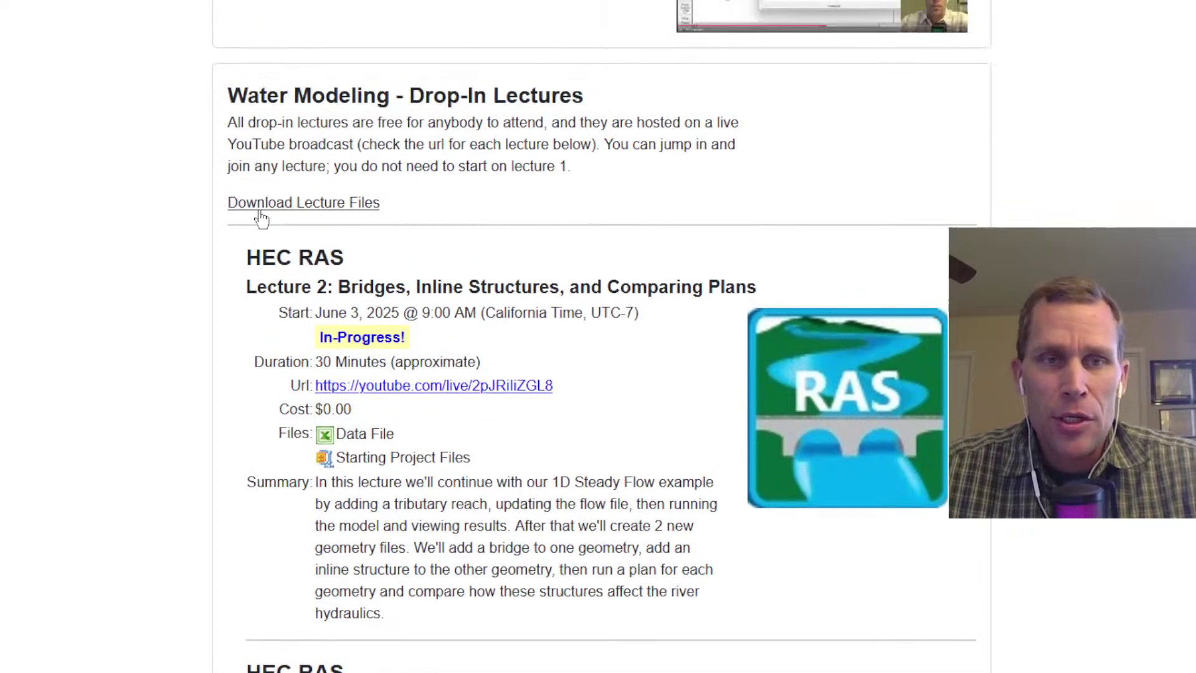
- Expand the downloadable lecture files list, check the HEC RAS Excel data entry, and collapse the list again
{"action": "left_click", "coordinate": [266, 205]}
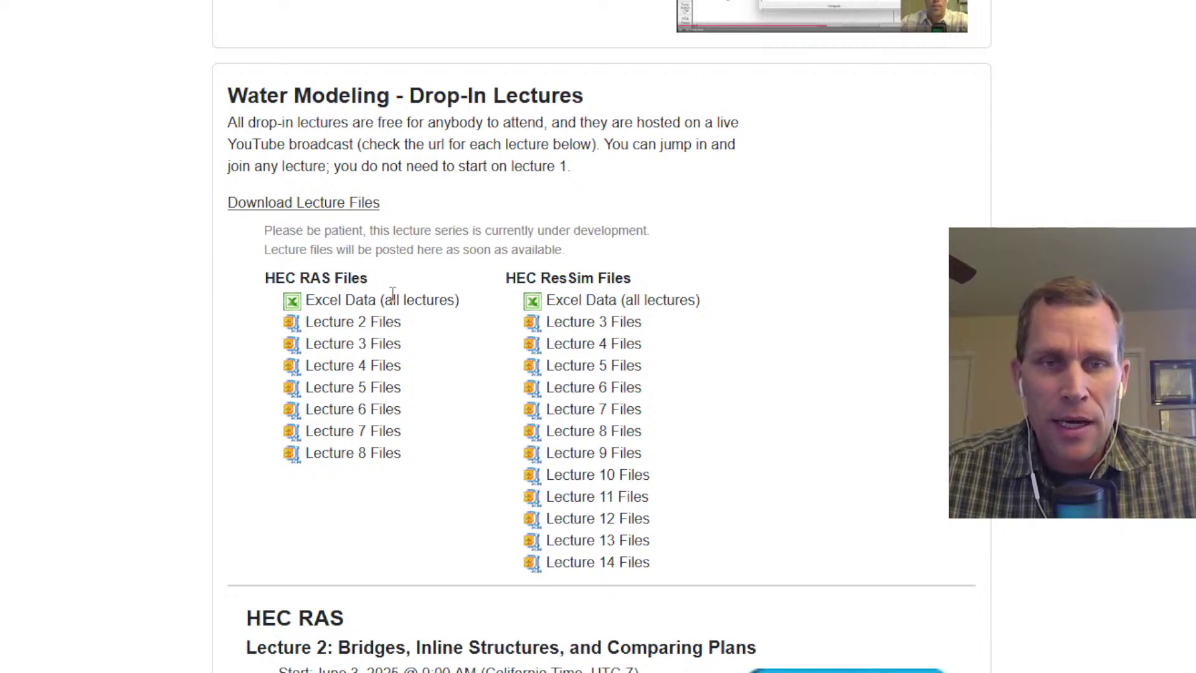
{"action": "left_click_drag", "start_coordinate": [392, 293], "coordinate": [447, 301]}
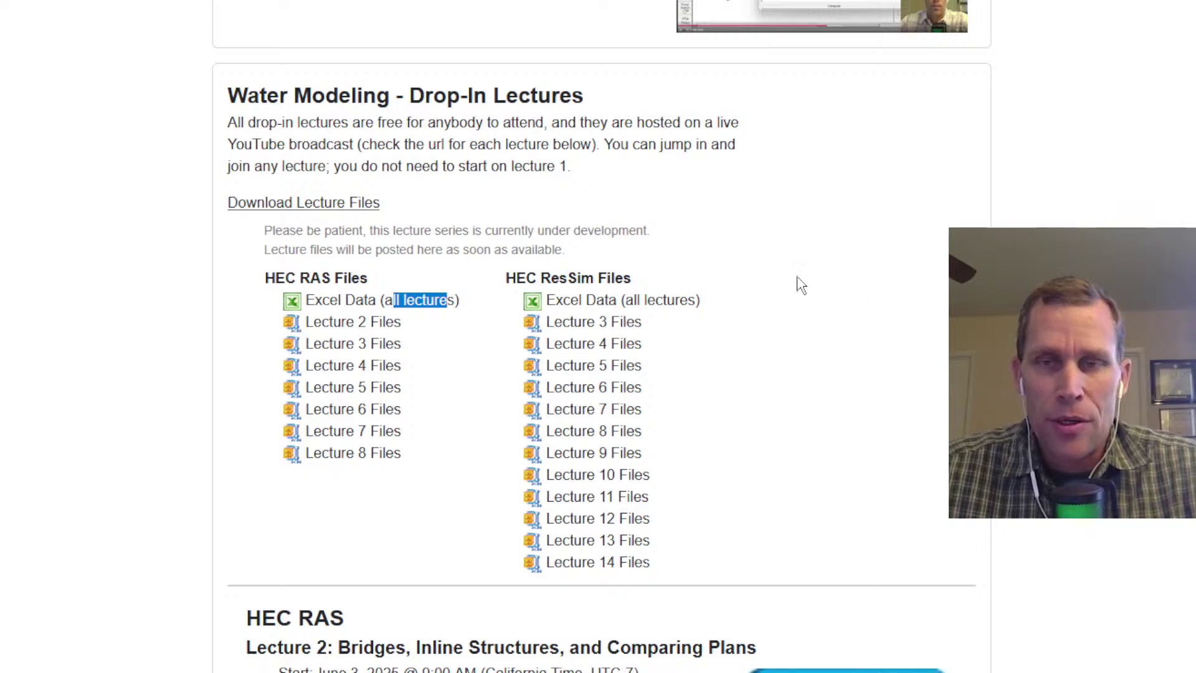
{"action": "left_click", "coordinate": [274, 207]}
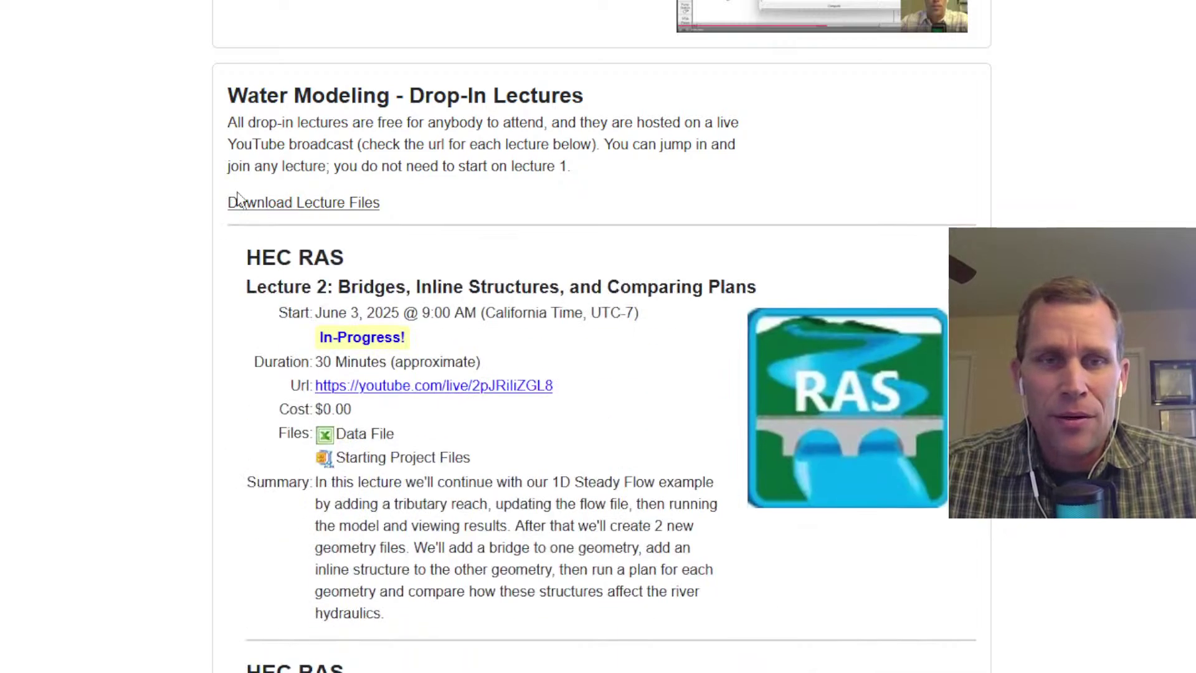
{"action": "scroll", "coordinate": [195, 253], "scroll_direction": "down", "scroll_amount": 1}
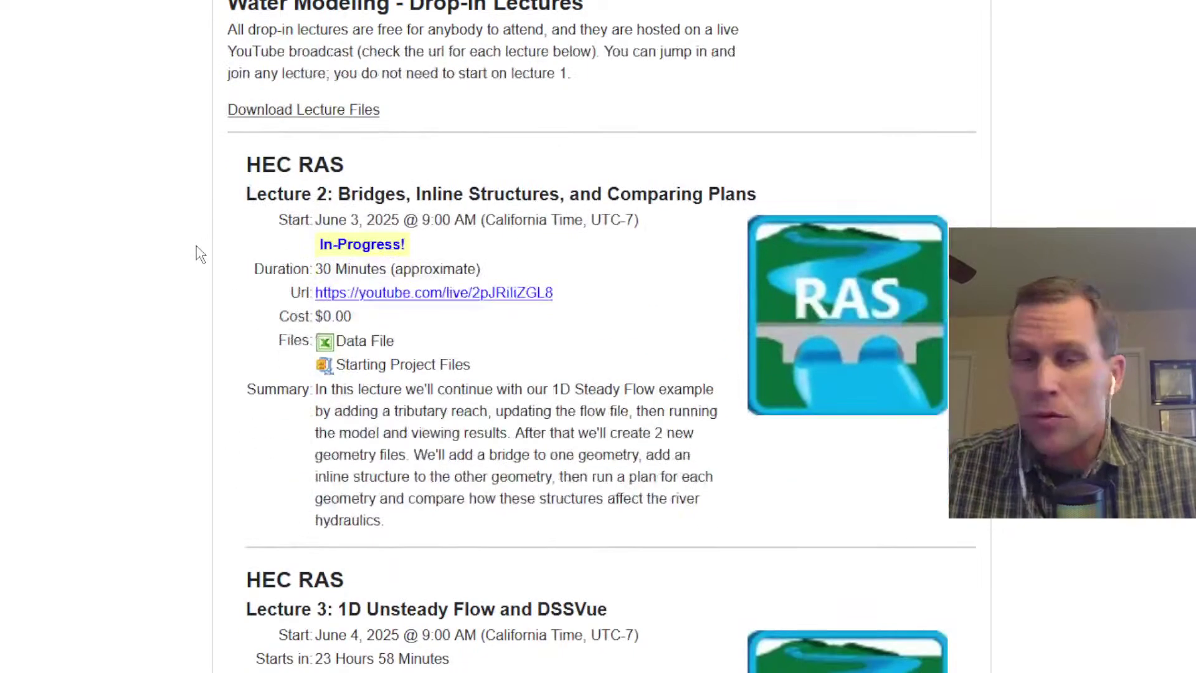
- Get the HEC RAS data file and place it with the Lecture 2 starting project zip on the desktop below the HEC-RAS window
{"action": "left_click", "coordinate": [325, 344]}
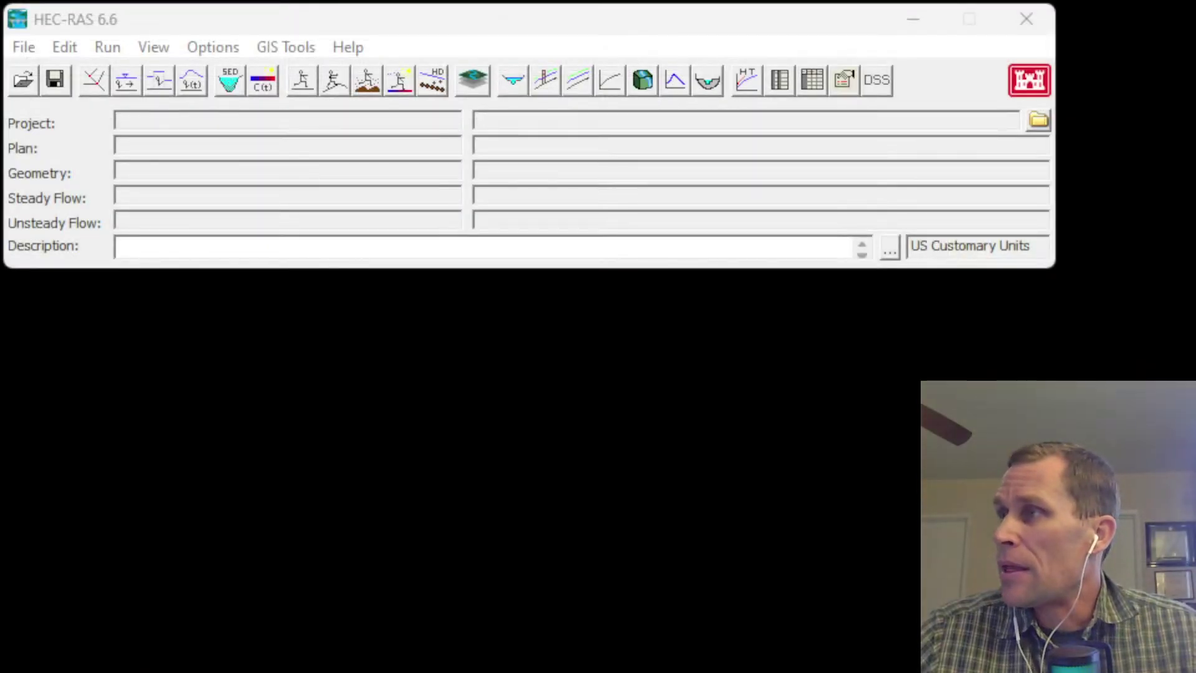
{"action": "left_click_drag", "start_coordinate": [44, 494], "coordinate": [0, 170]}
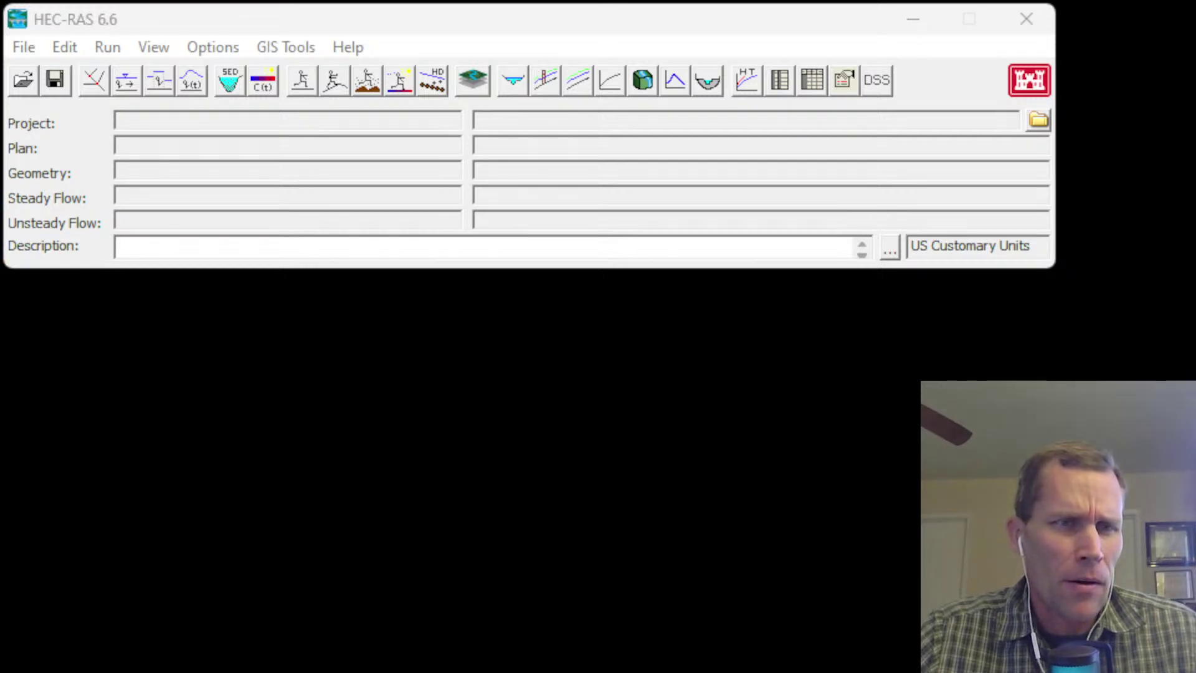
{"action": "left_click_drag", "start_coordinate": [0, 240], "coordinate": [235, 347]}
{"action": "left_click", "coordinate": [274, 457]}
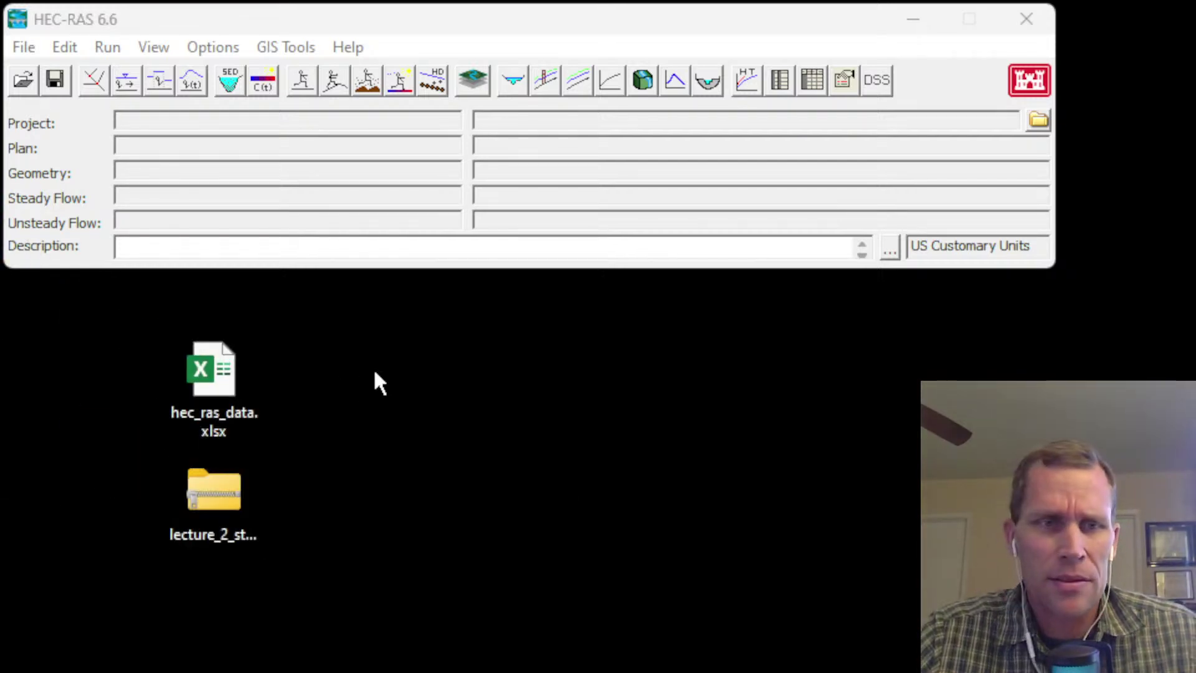
- Open hec_ras_data.xlsx from the desktop in Excel, enable editing, and reposition its window so the sheet tabs show
{"action": "left_click", "coordinate": [218, 379]}
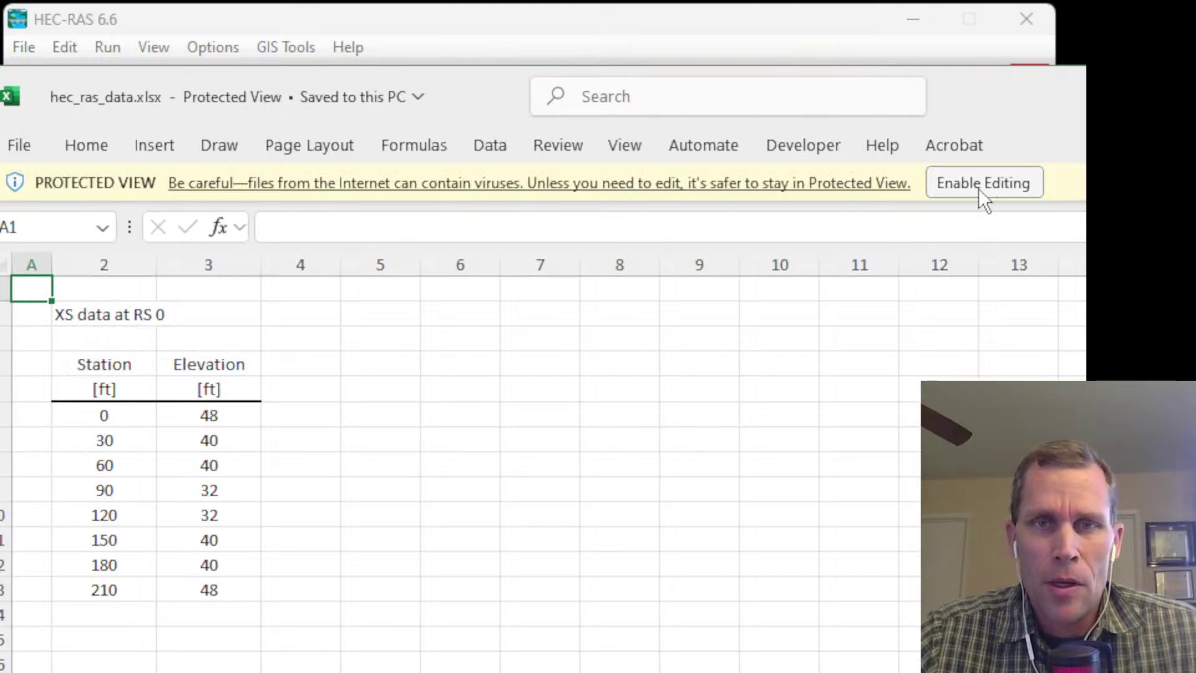
{"action": "left_click", "coordinate": [982, 187]}
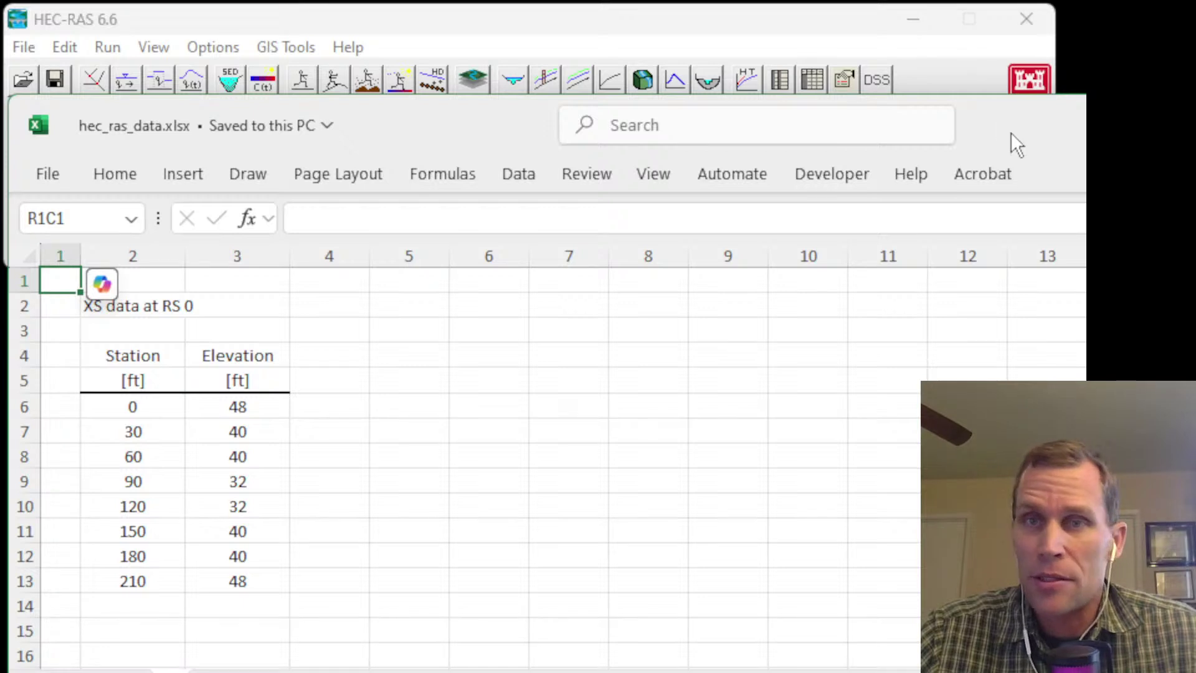
{"action": "left_click_drag", "start_coordinate": [1010, 132], "coordinate": [1004, 50]}
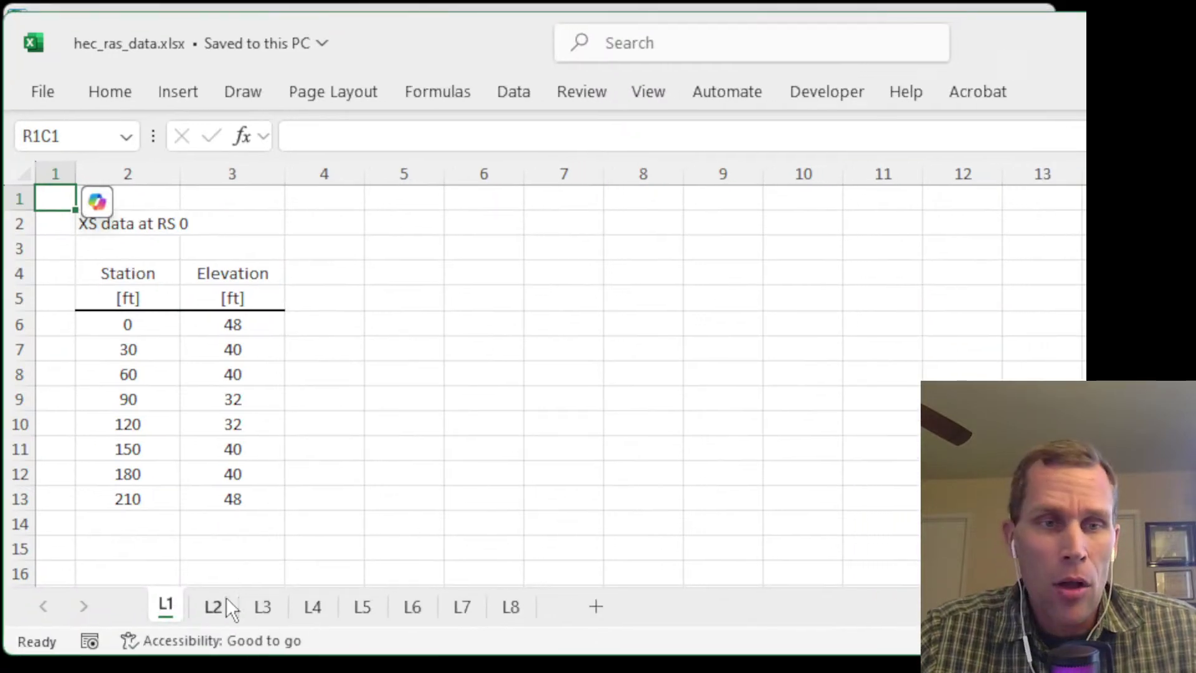
- Look through the L2, L3 and L4 sheets of the workbook, return to L2, and dismiss the Excel window
{"action": "left_click", "coordinate": [212, 608]}
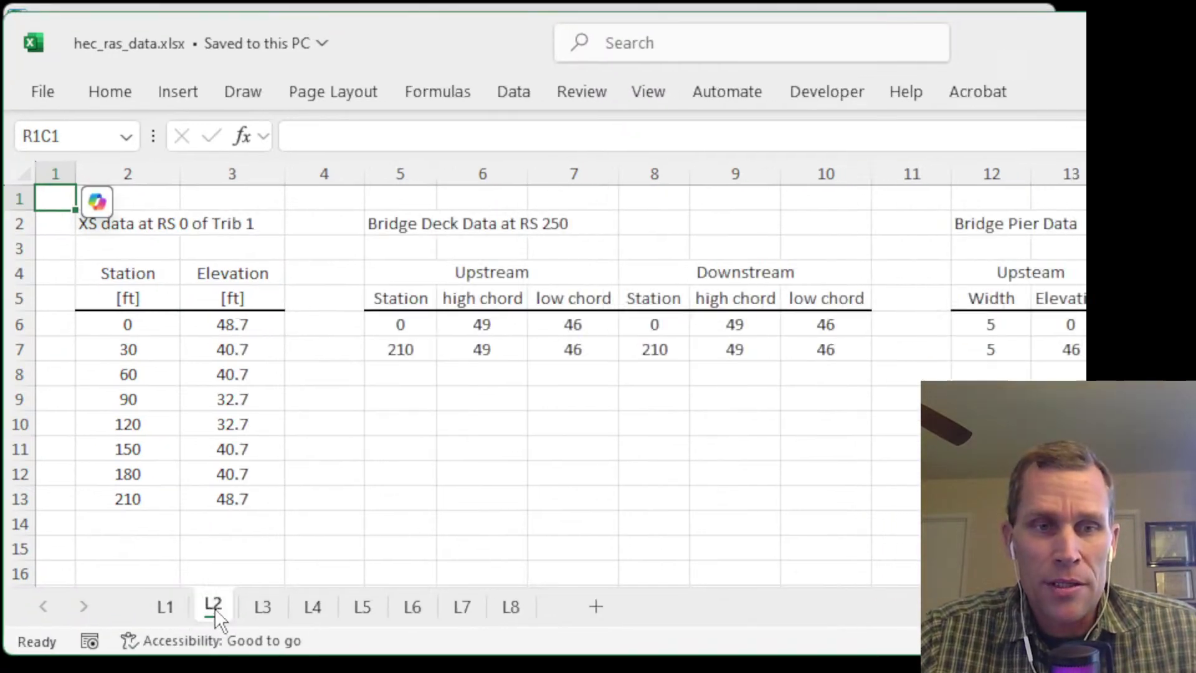
{"action": "left_click", "coordinate": [258, 607]}
{"action": "left_click", "coordinate": [313, 607]}
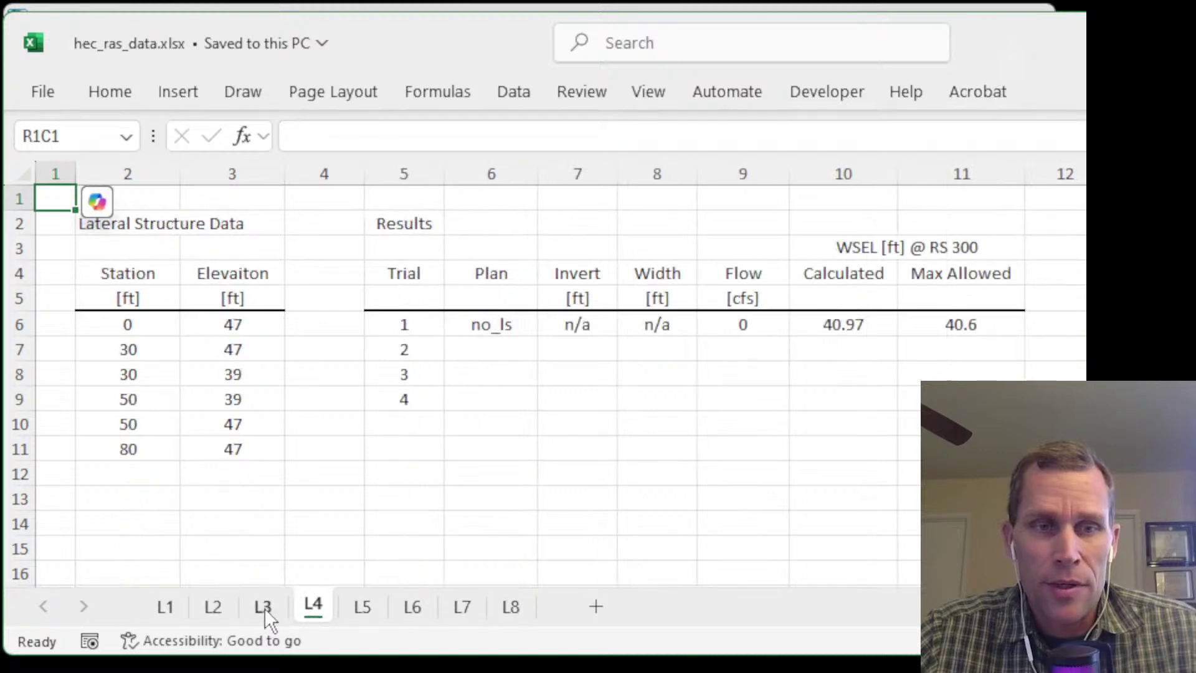
{"action": "left_click", "coordinate": [214, 608]}
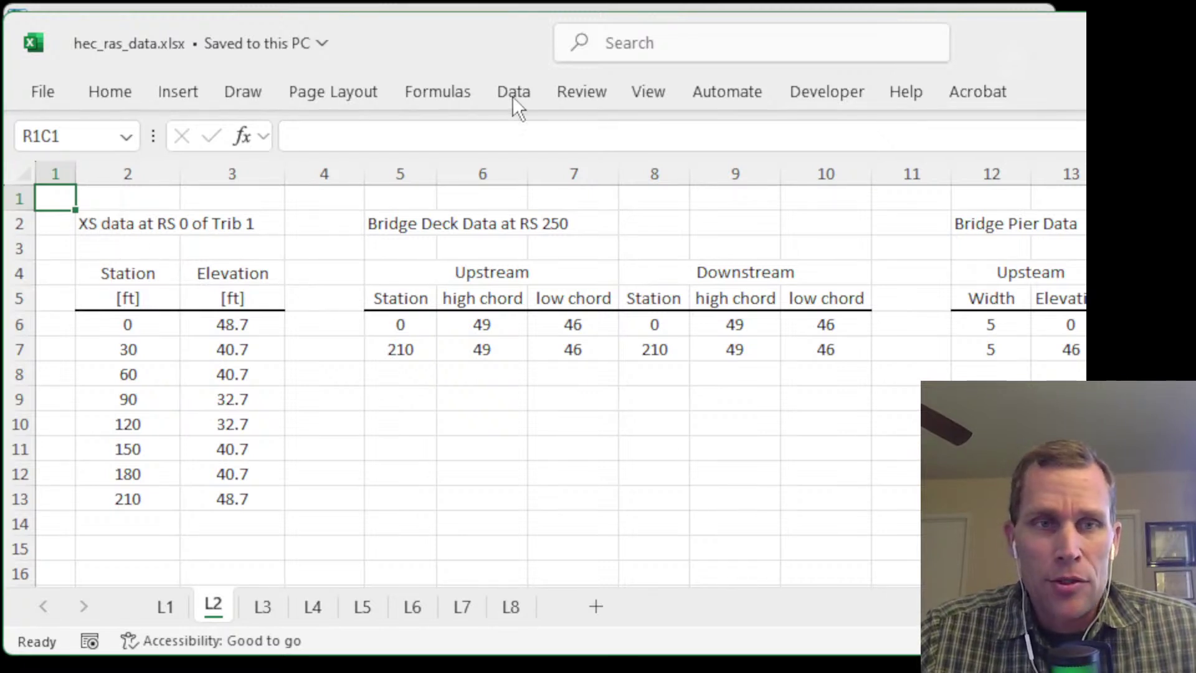
{"action": "left_click", "coordinate": [999, 43]}
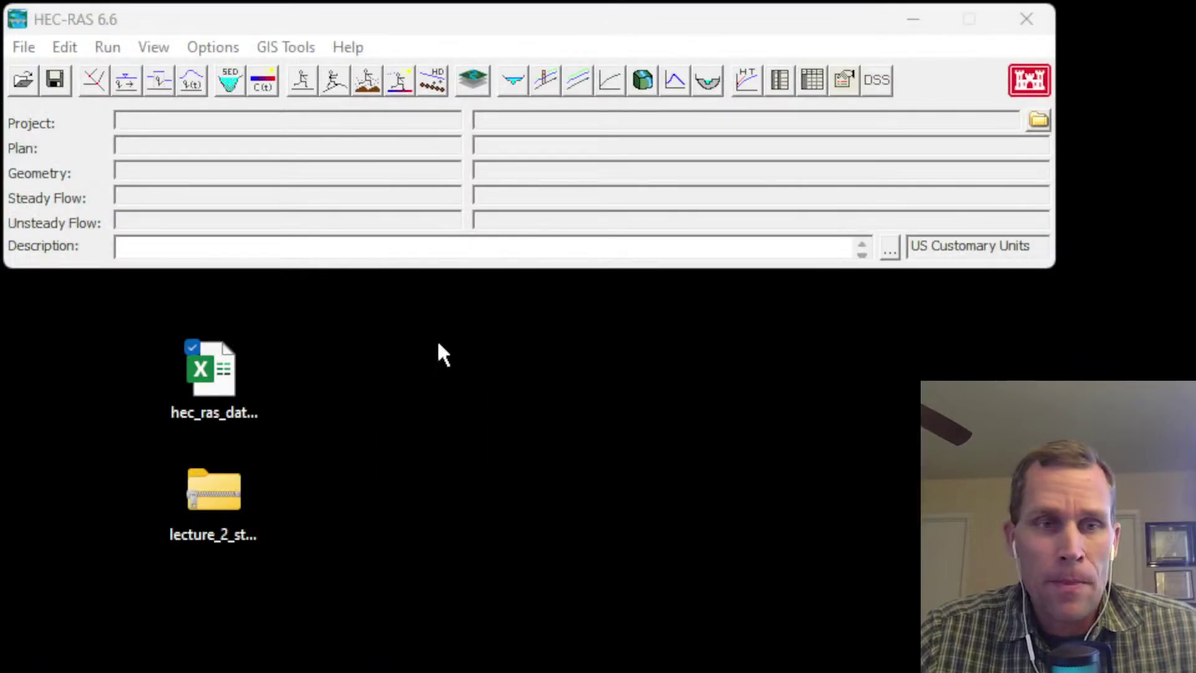
- Open the Lecture 2 starting project zip on the desktop, copy all four lecture2 files, and close the archive window
{"action": "left_click", "coordinate": [309, 471]}
{"action": "double_click", "coordinate": [232, 497]}
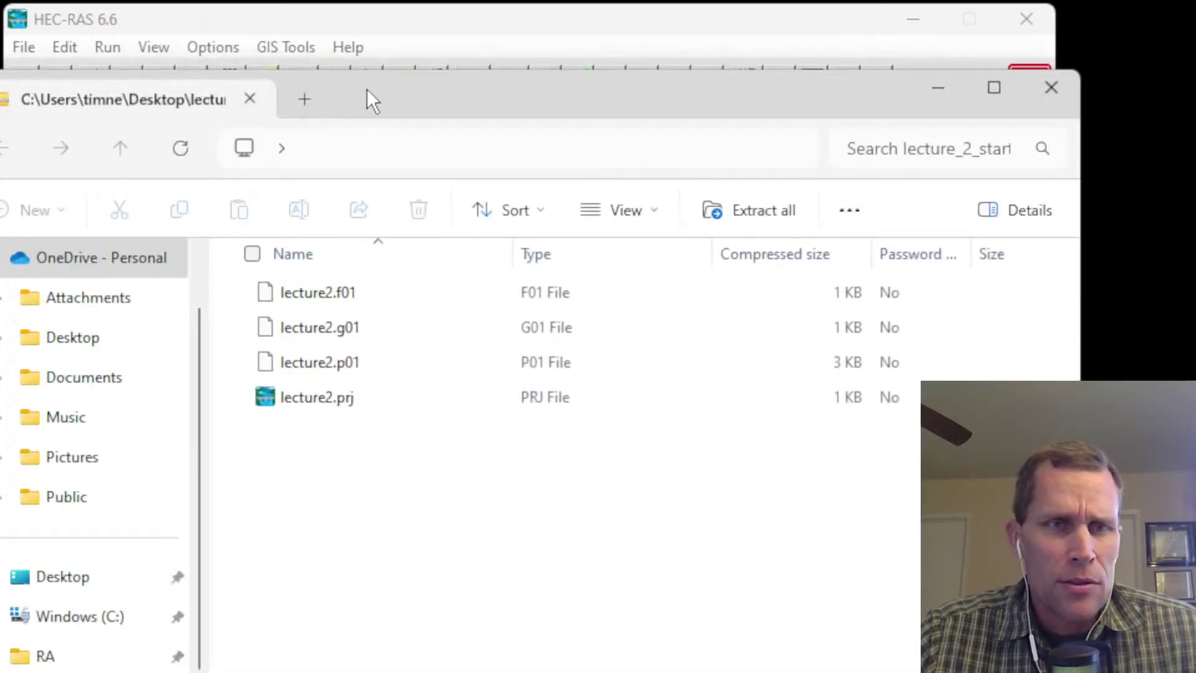
{"action": "left_click_drag", "start_coordinate": [366, 88], "coordinate": [425, 41]}
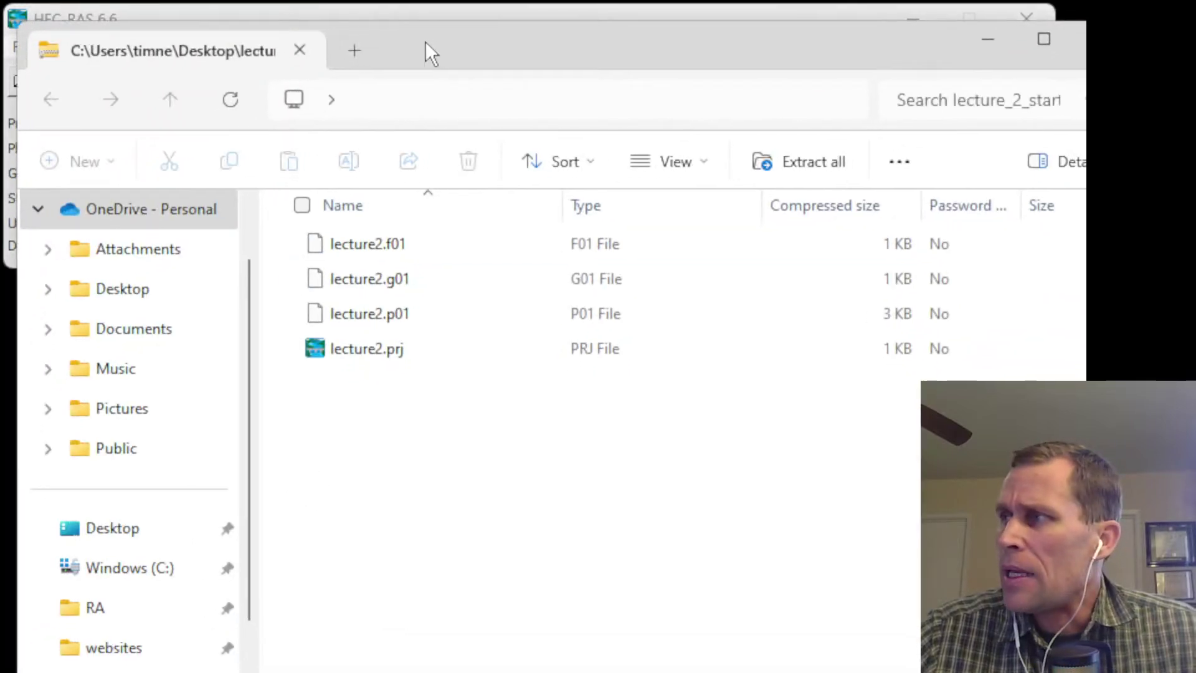
{"action": "left_click_drag", "start_coordinate": [466, 485], "coordinate": [297, 245]}
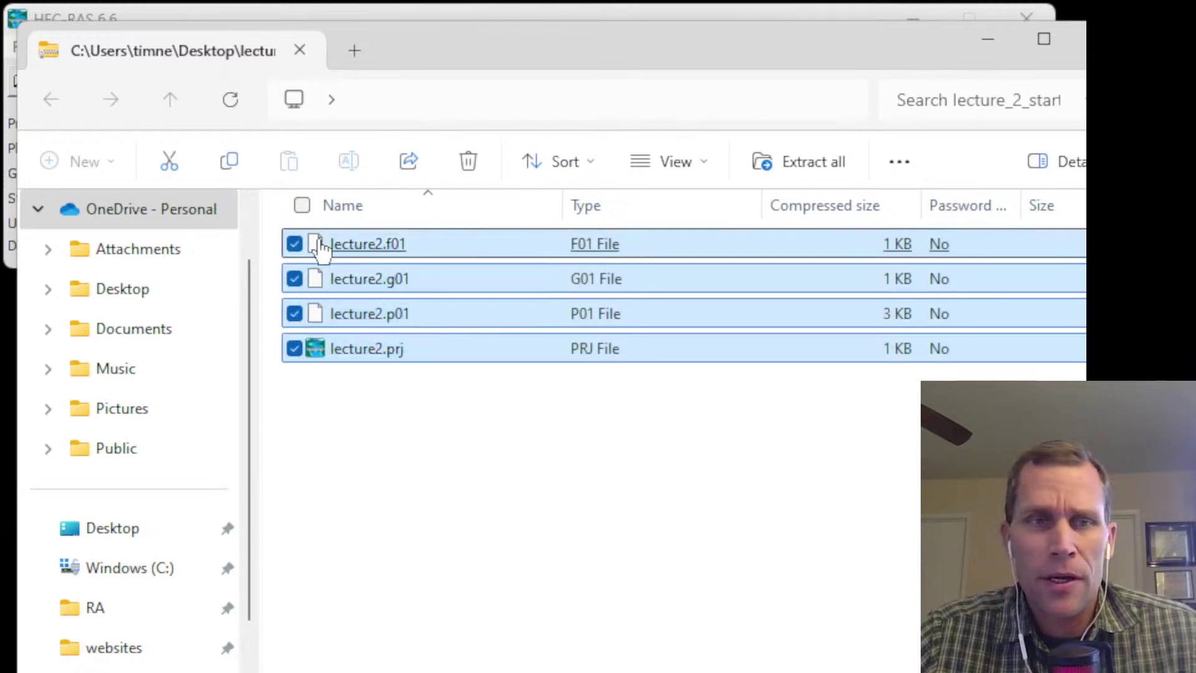
{"action": "right_click", "coordinate": [350, 243]}
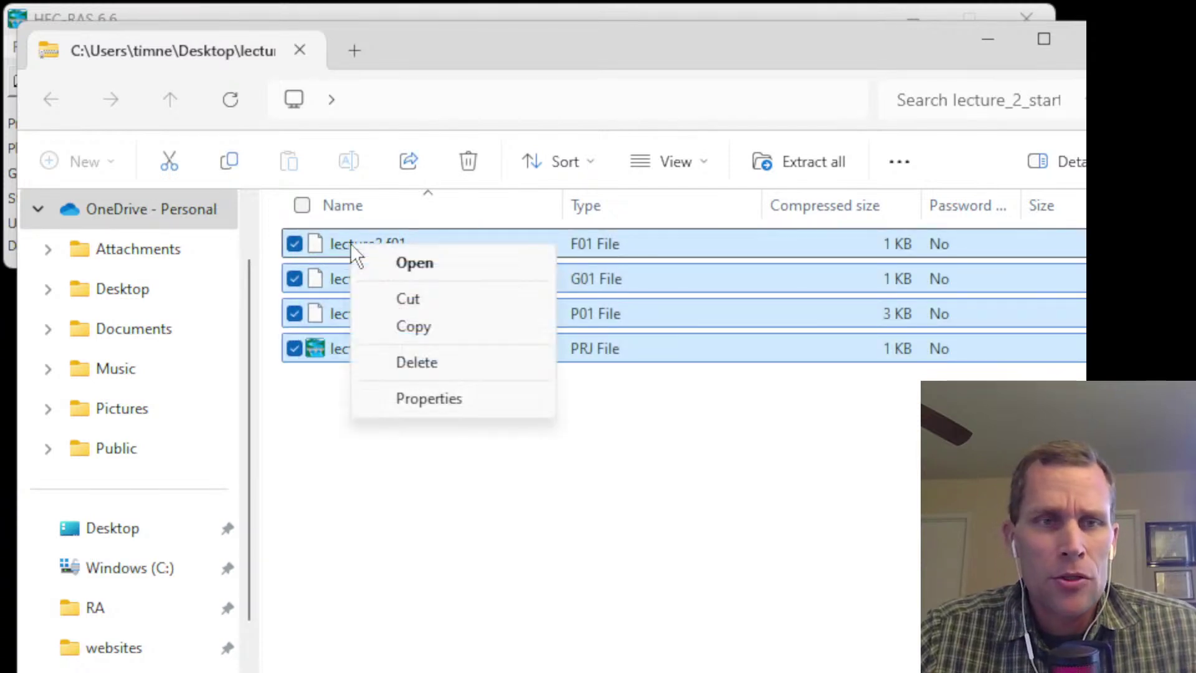
{"action": "left_click", "coordinate": [413, 328]}
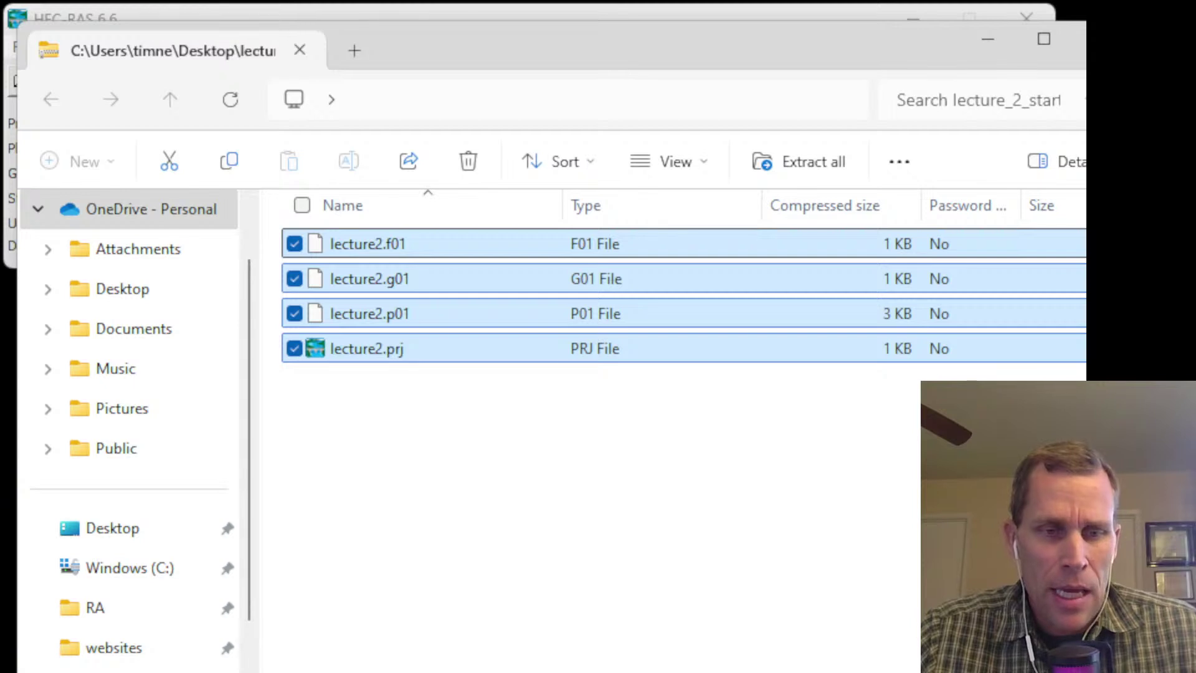
{"action": "left_click", "coordinate": [1100, 38]}
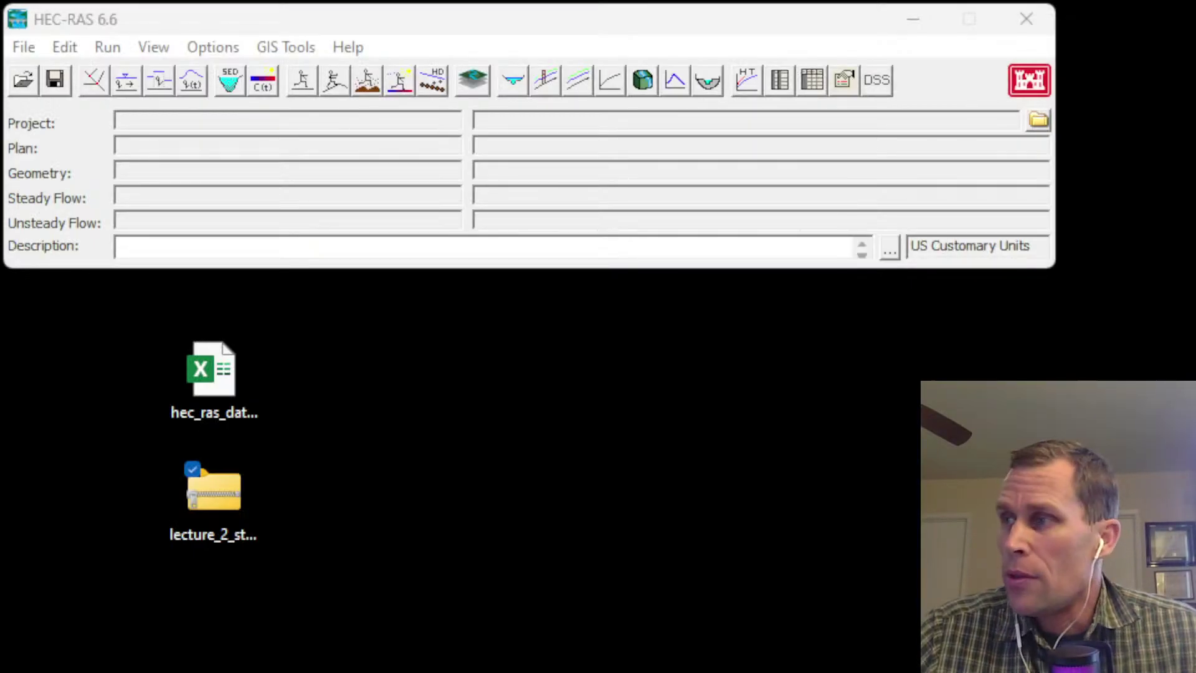
- Paste the copied lecture2 files into the empty project_prep4 folder and move that folder window out of the way
{"action": "left_click_drag", "start_coordinate": [1195, 163], "coordinate": [574, 69]}
{"action": "right_click", "coordinate": [513, 329]}
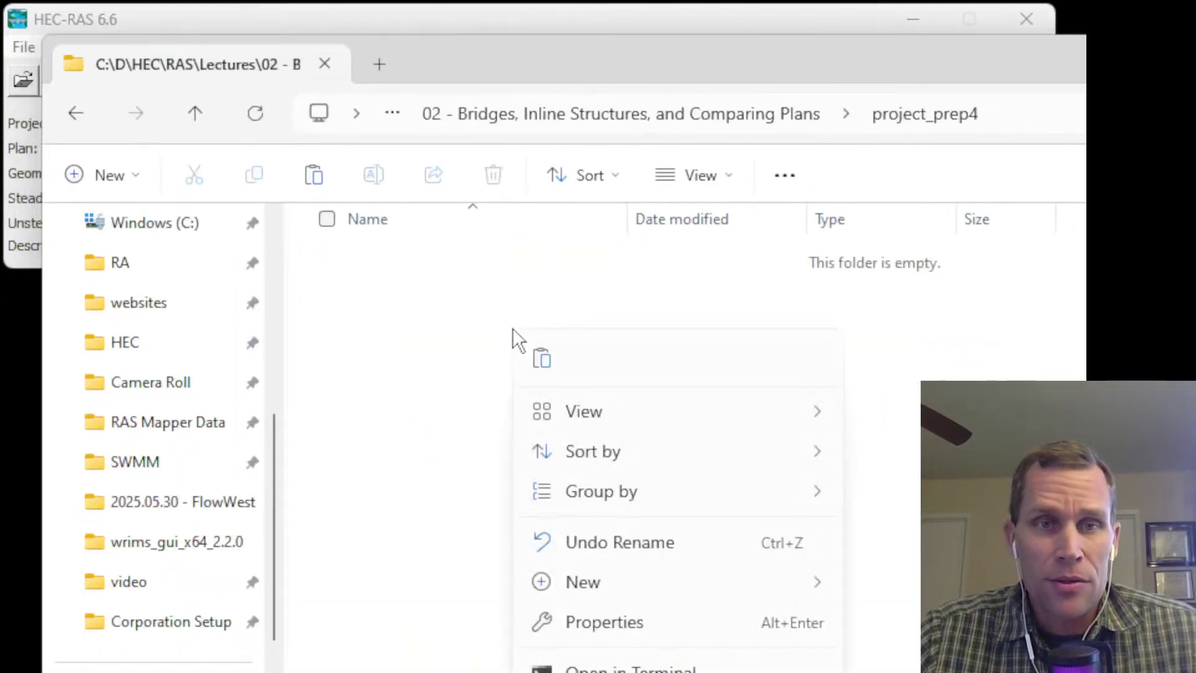
{"action": "left_click", "coordinate": [539, 357]}
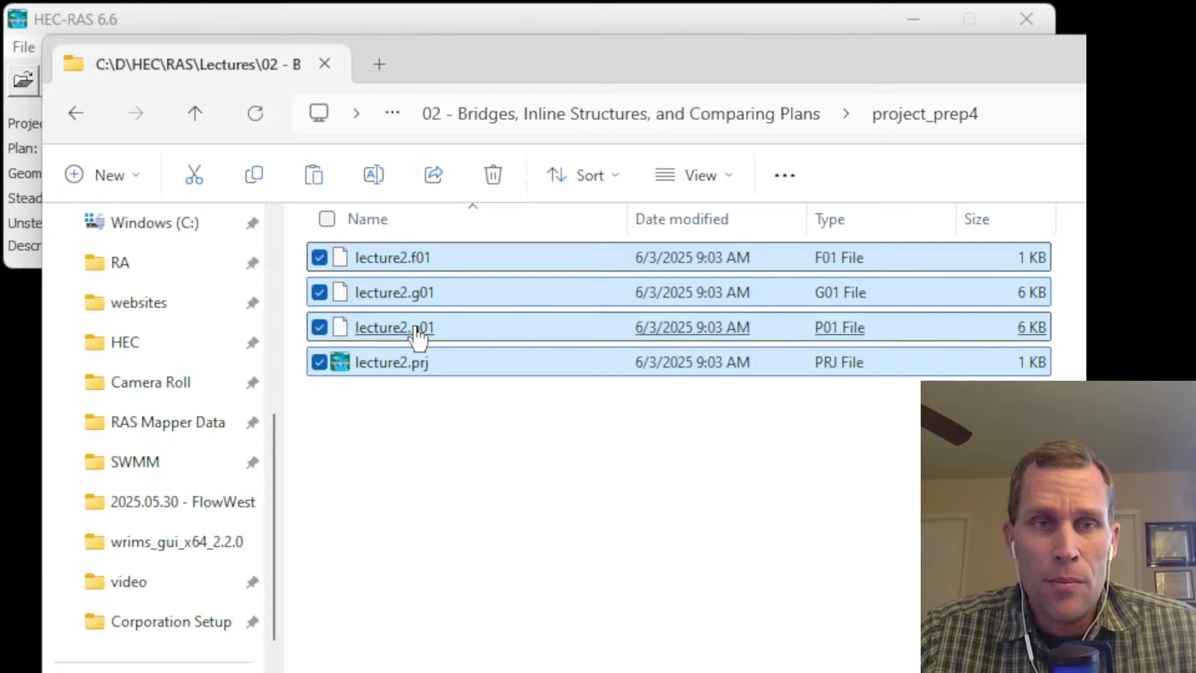
{"action": "left_click_drag", "start_coordinate": [922, 66], "coordinate": [1195, 163]}
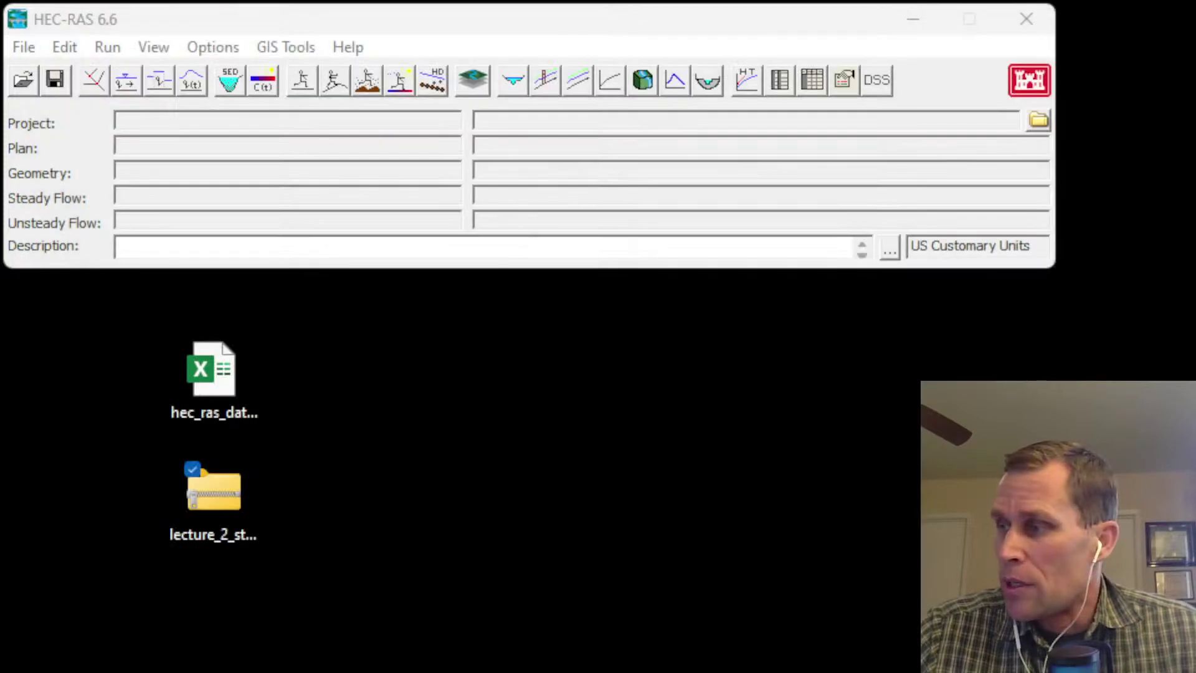
- Delete the Lecture 2 starting project zip and the hec_ras_data.xlsx file from the desktop
{"action": "left_click_drag", "start_coordinate": [551, 632], "coordinate": [157, 497]}
{"action": "key", "text": "Delete"}
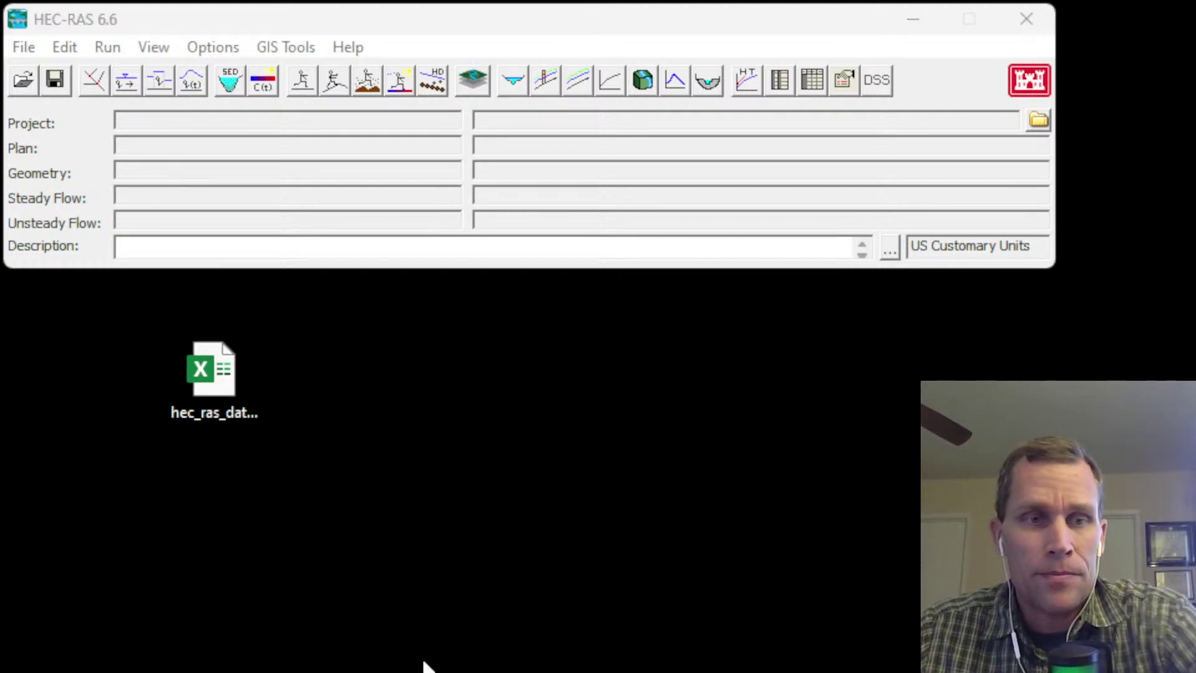
{"action": "left_click", "coordinate": [213, 384]}
{"action": "key", "text": "Delete"}
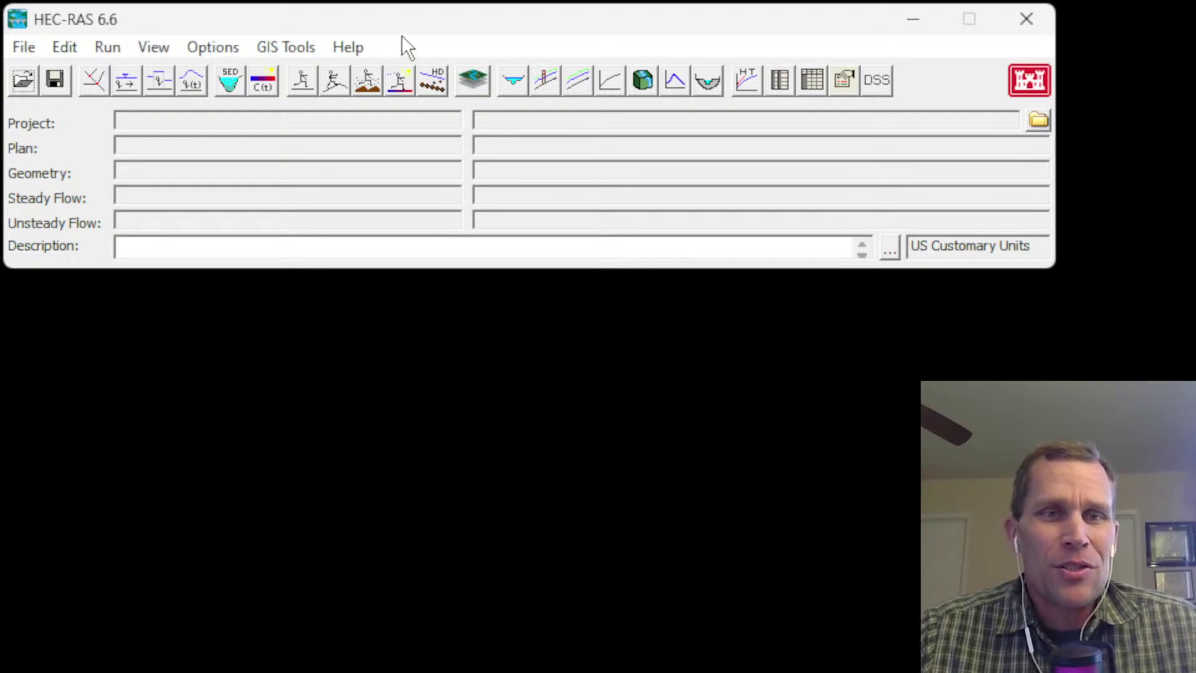
- Read the Lecture 2 summary on the lectures web page, following the planned tributary, model run, new geometries, bridge and inline structure
{"action": "left_click", "coordinate": [1038, 119]}
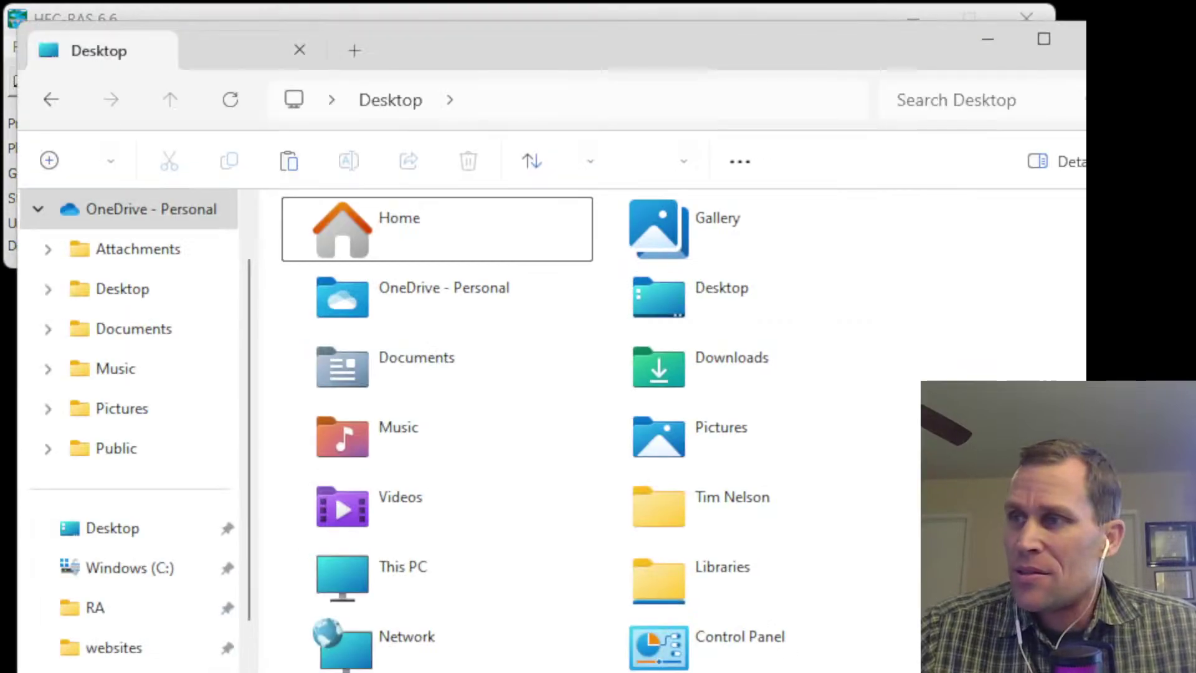
{"action": "left_click", "coordinate": [1082, 38]}
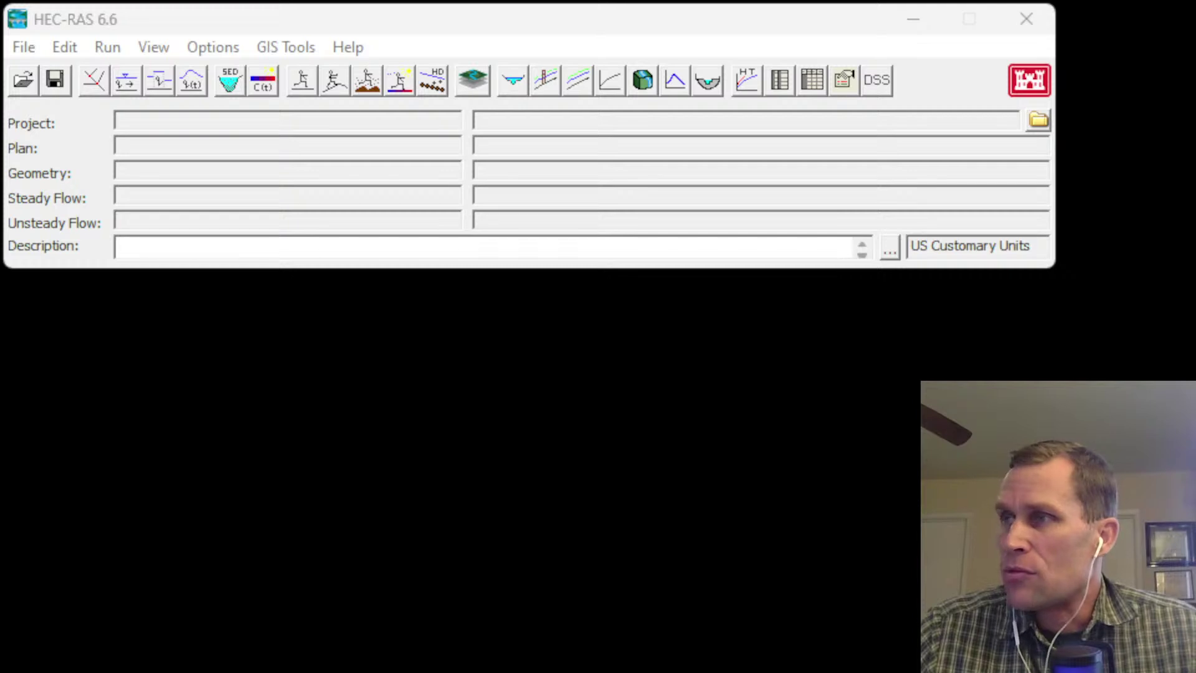
{"action": "left_click_drag", "start_coordinate": [1195, 249], "coordinate": [1056, 81]}
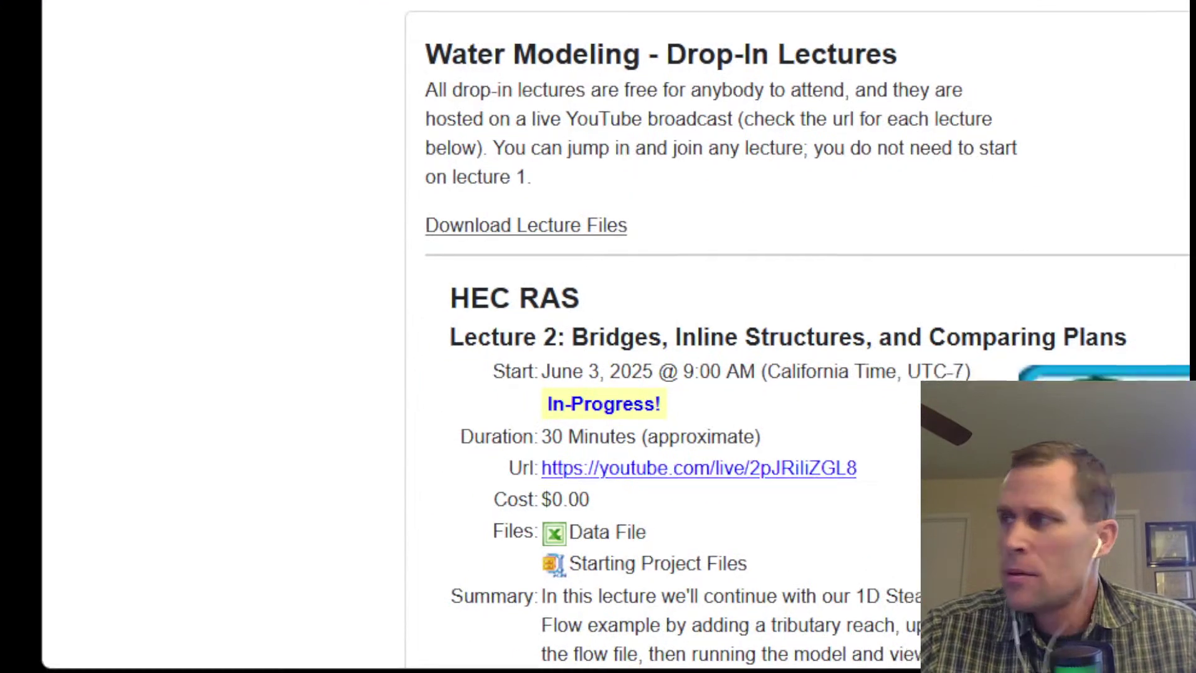
{"action": "scroll", "coordinate": [721, 102], "scroll_direction": "down", "scroll_amount": 5}
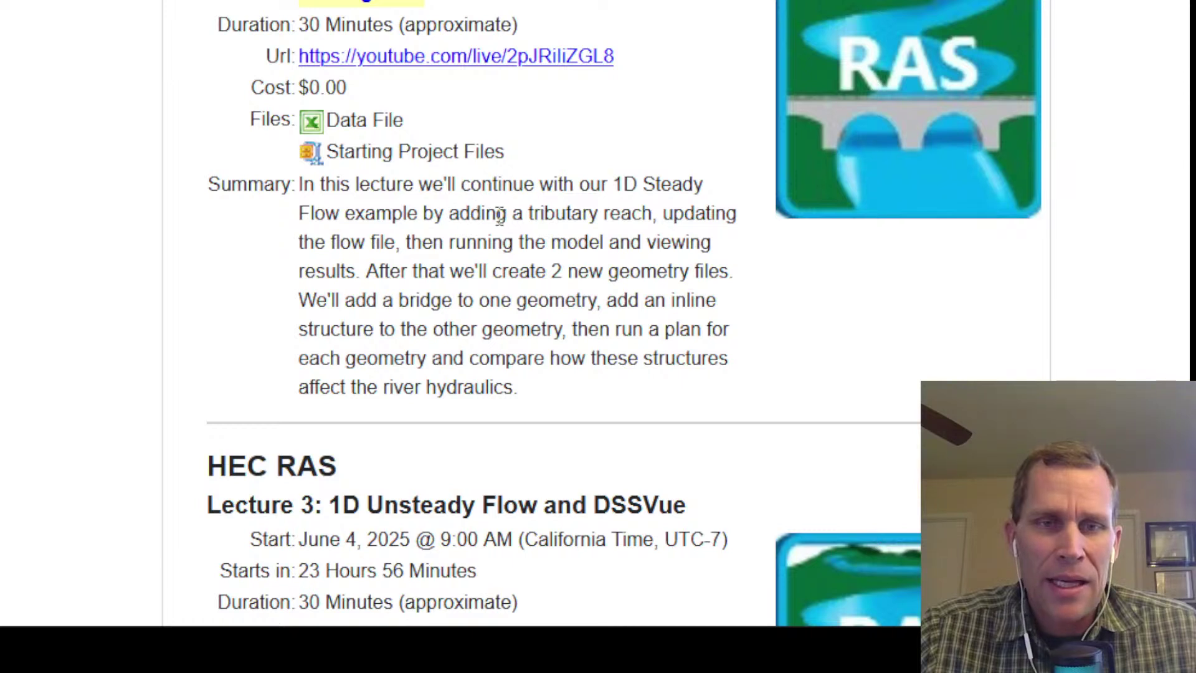
{"action": "left_click_drag", "start_coordinate": [499, 214], "coordinate": [641, 214]}
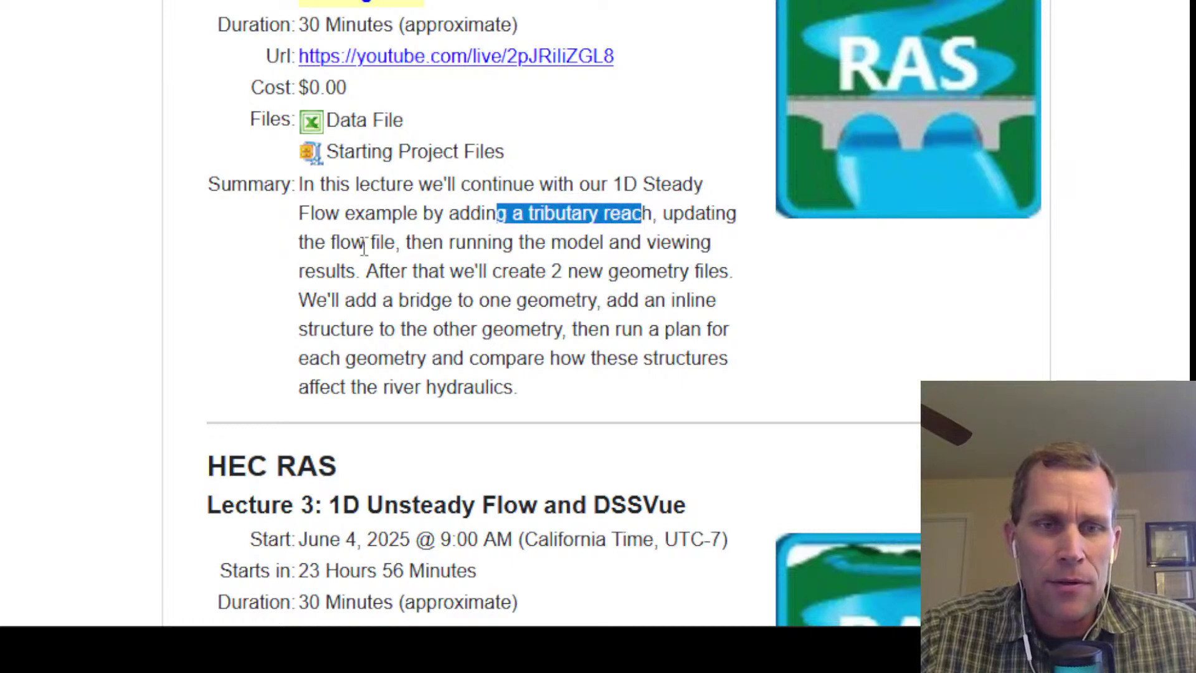
{"action": "left_click_drag", "start_coordinate": [448, 243], "coordinate": [631, 244]}
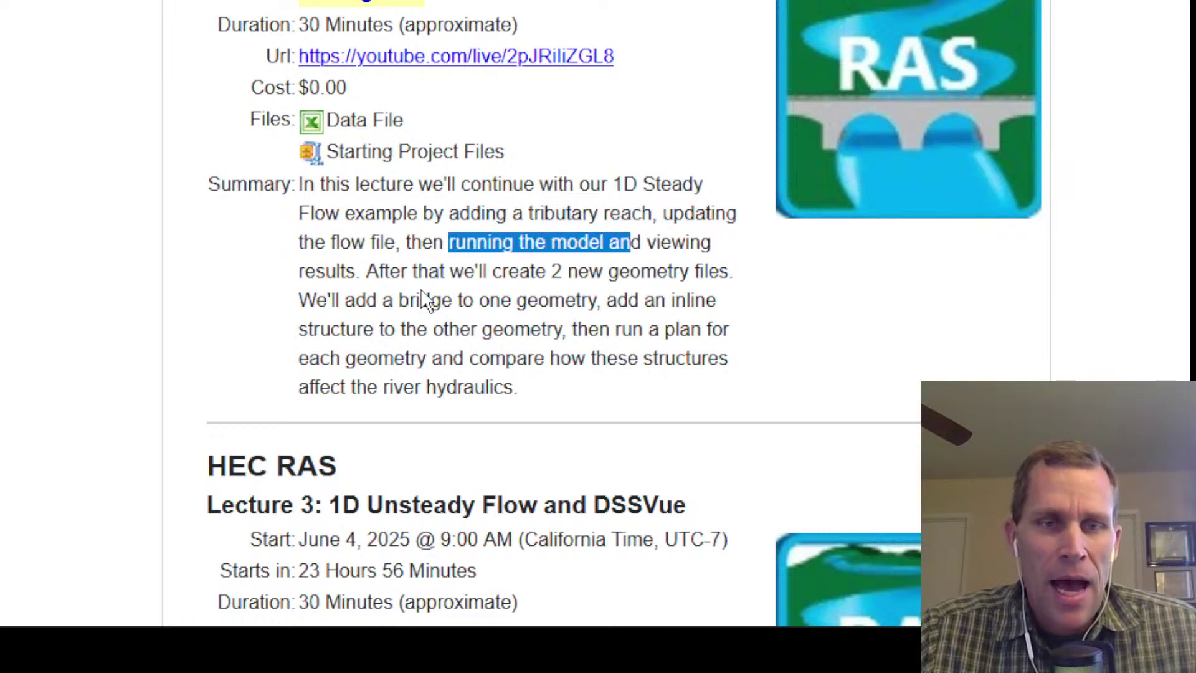
{"action": "left_click_drag", "start_coordinate": [417, 272], "coordinate": [679, 272]}
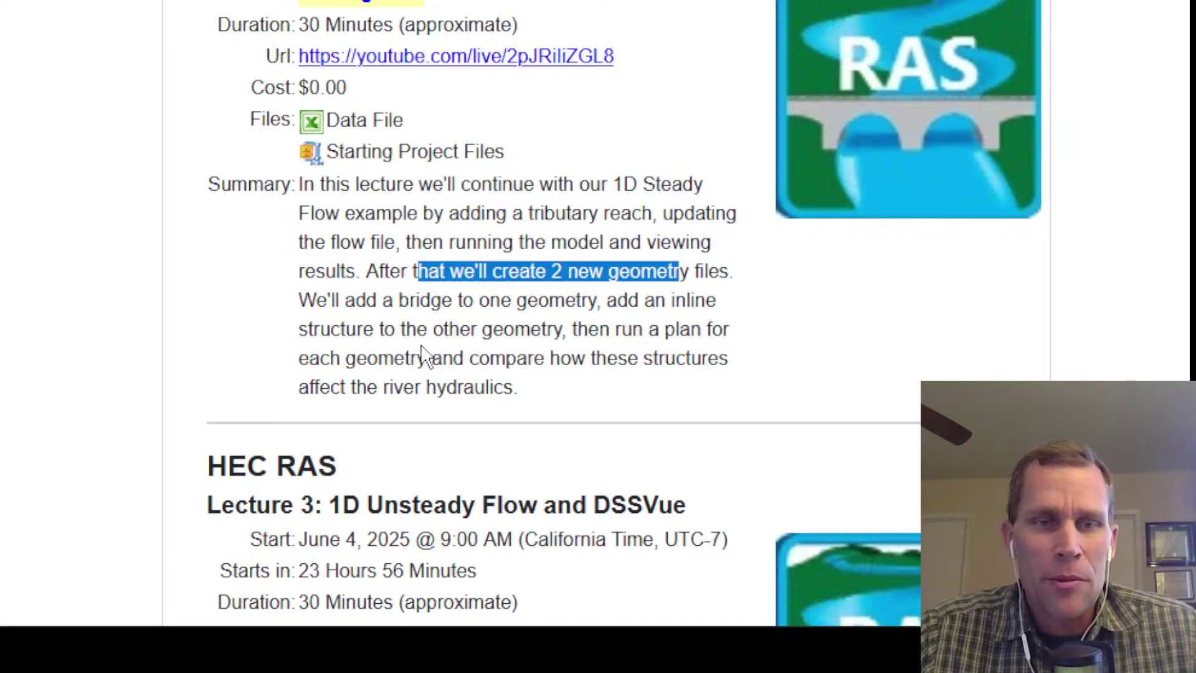
{"action": "left_click_drag", "start_coordinate": [399, 300], "coordinate": [474, 300]}
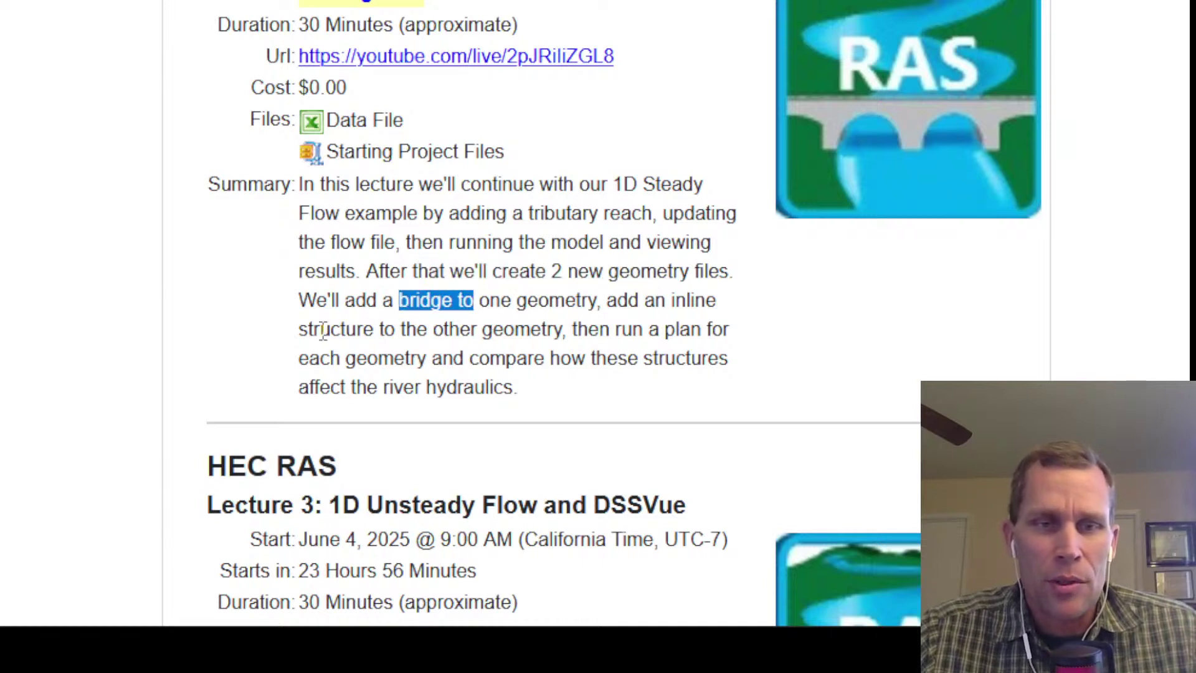
{"action": "left_click_drag", "start_coordinate": [320, 330], "coordinate": [384, 330]}
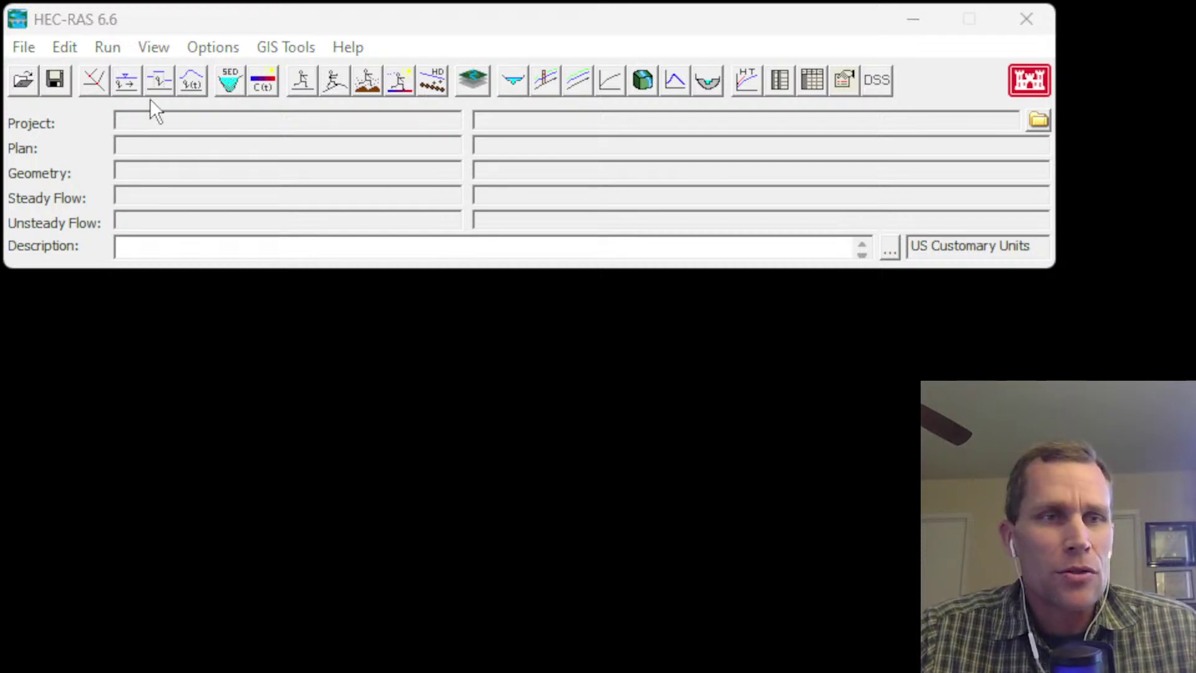
- Open the lecture2 project from the project_prep4 folder under Lectures, 02 - Bridges, Inline Structures, and Comparing Plans, and show its geometric data
{"action": "left_click", "coordinate": [25, 48]}
{"action": "left_click", "coordinate": [56, 103]}
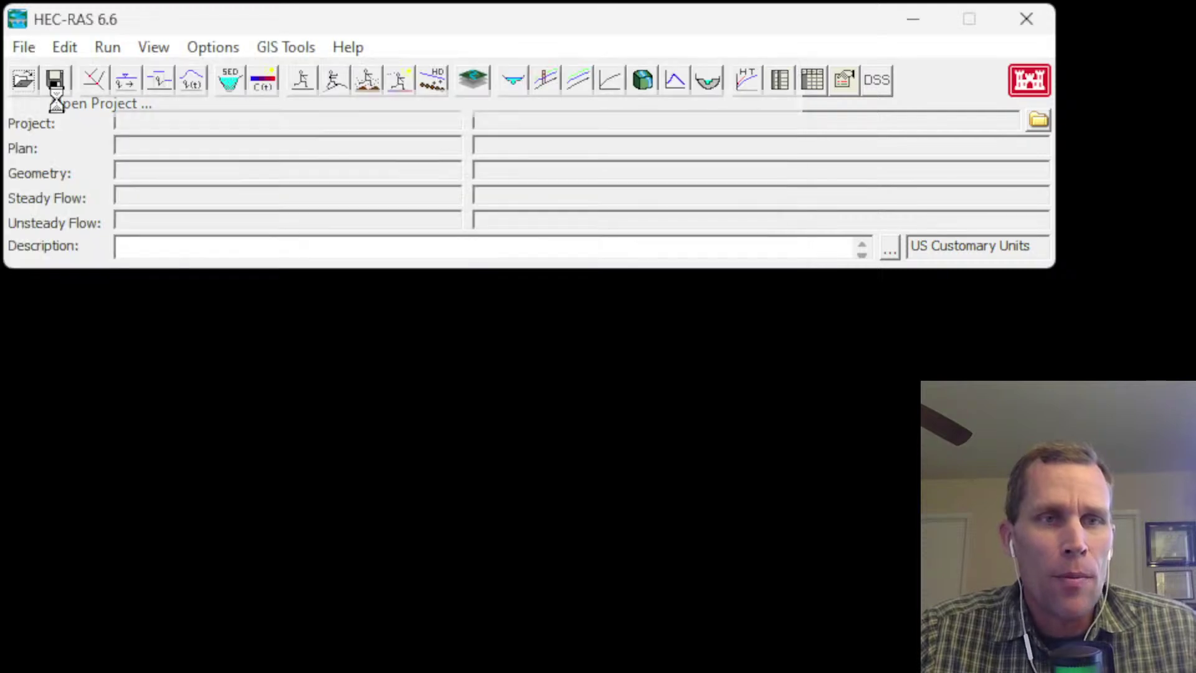
{"action": "left_click_drag", "start_coordinate": [599, 325], "coordinate": [548, 138]}
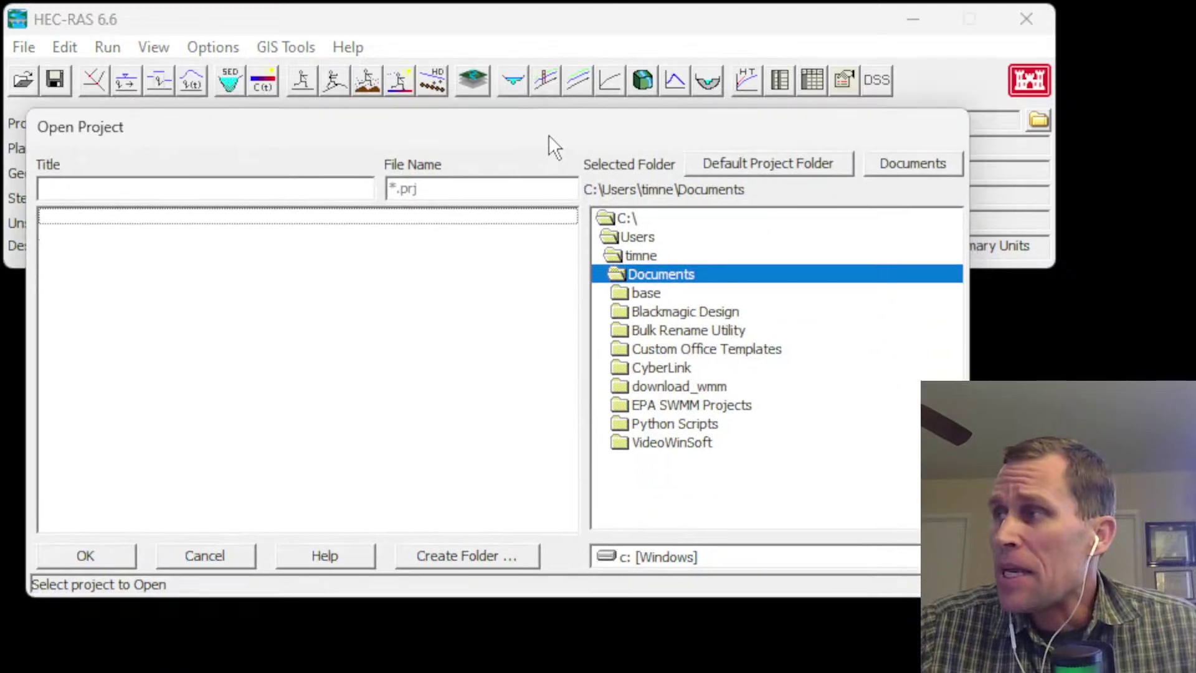
{"action": "left_click", "coordinate": [761, 175]}
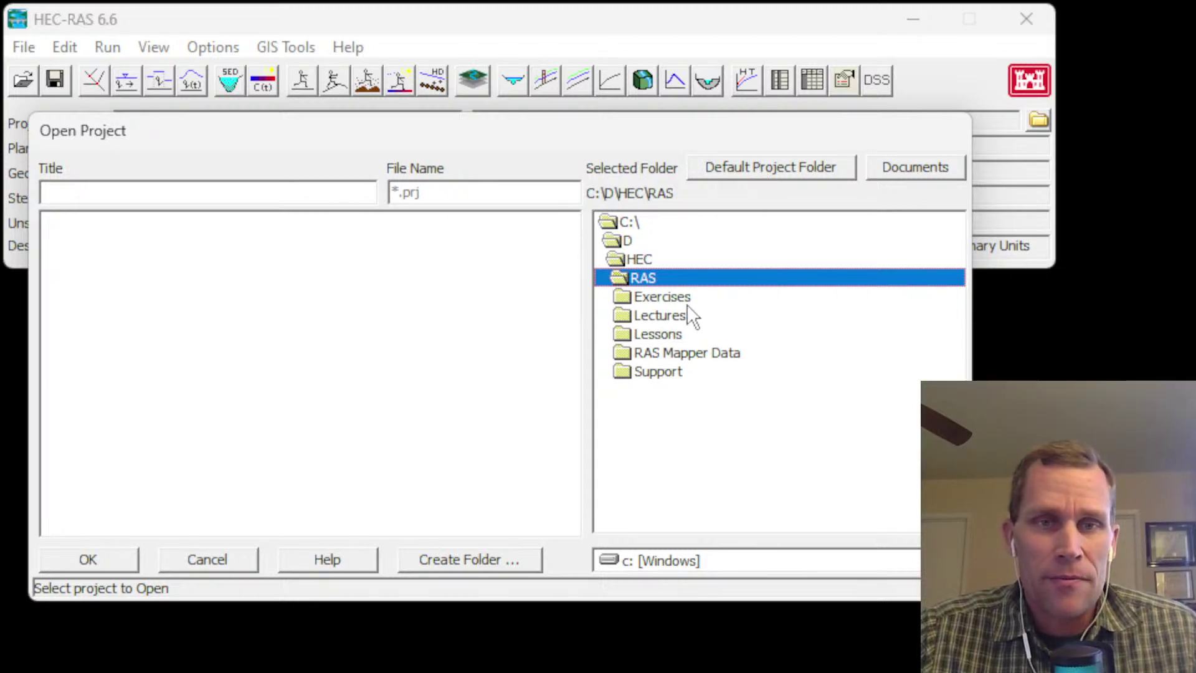
{"action": "double_click", "coordinate": [654, 316]}
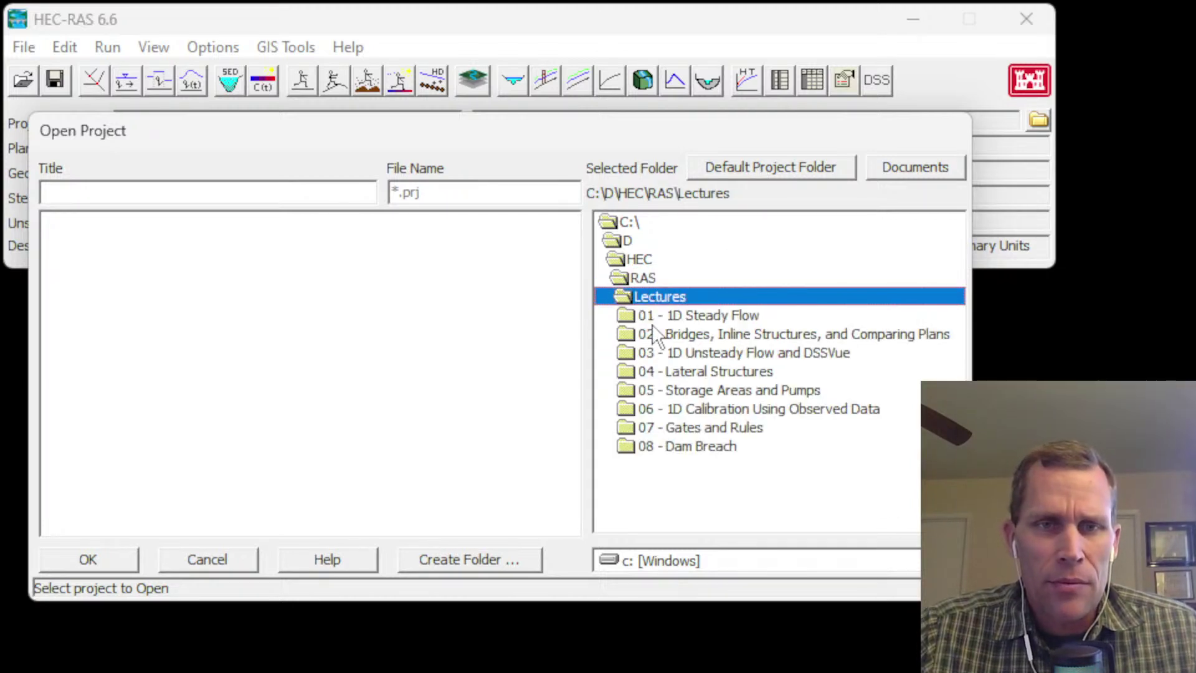
{"action": "double_click", "coordinate": [685, 334]}
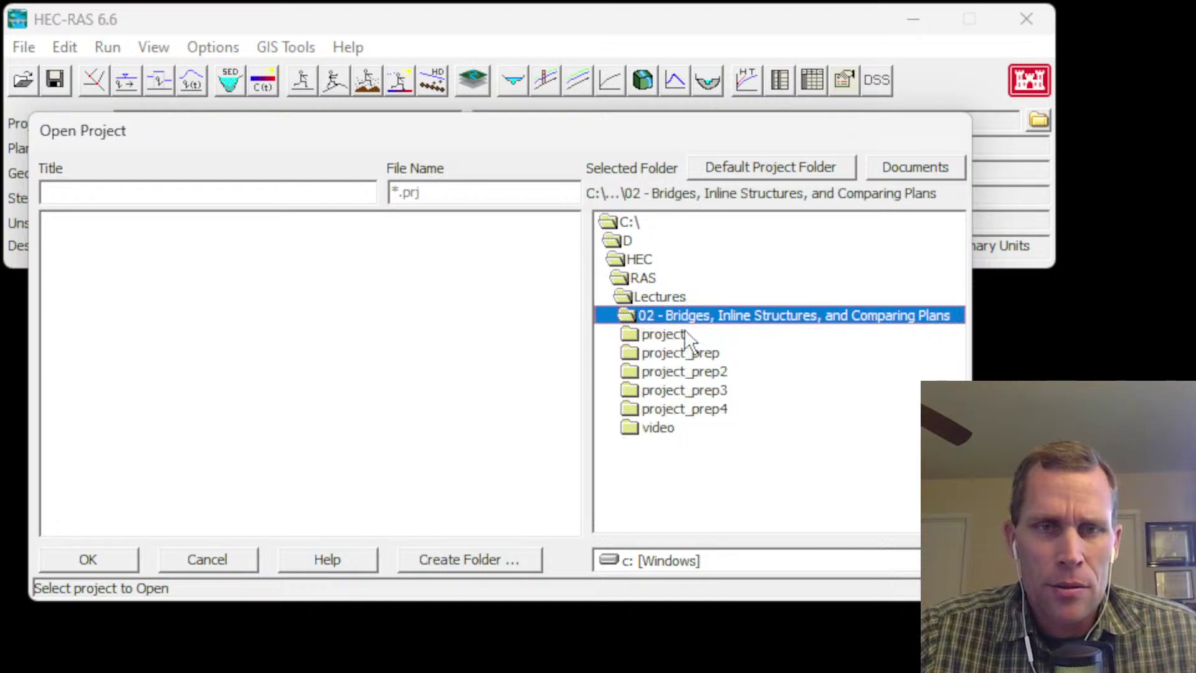
{"action": "double_click", "coordinate": [686, 410]}
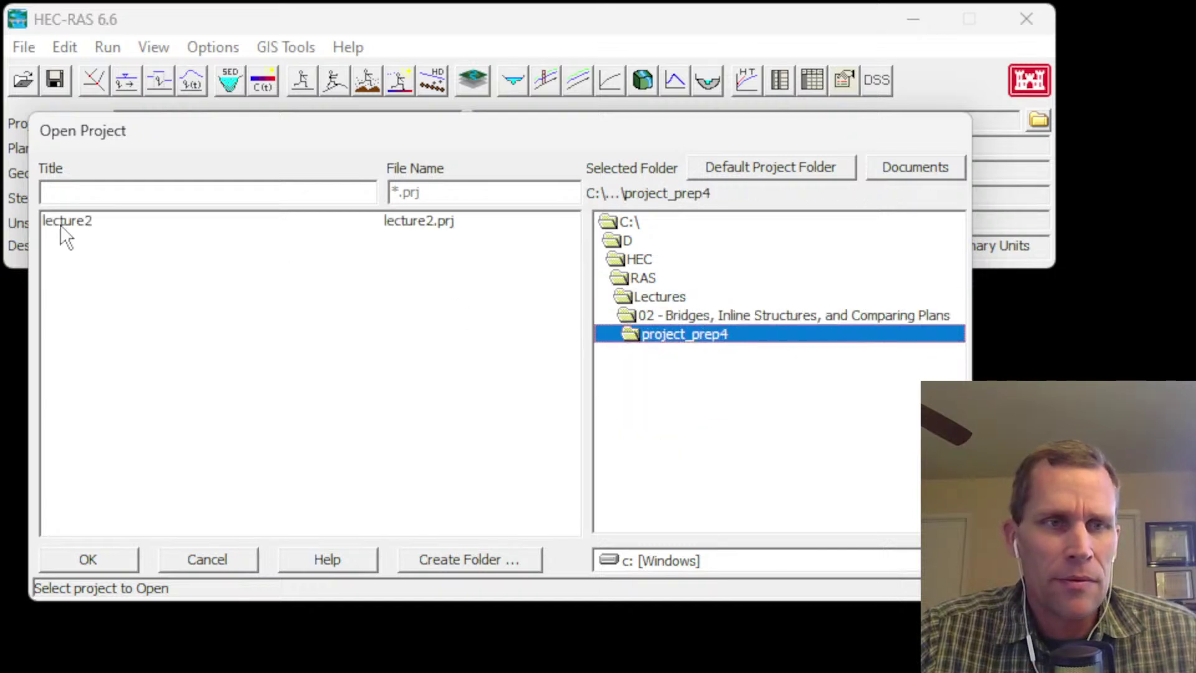
{"action": "left_click", "coordinate": [75, 230]}
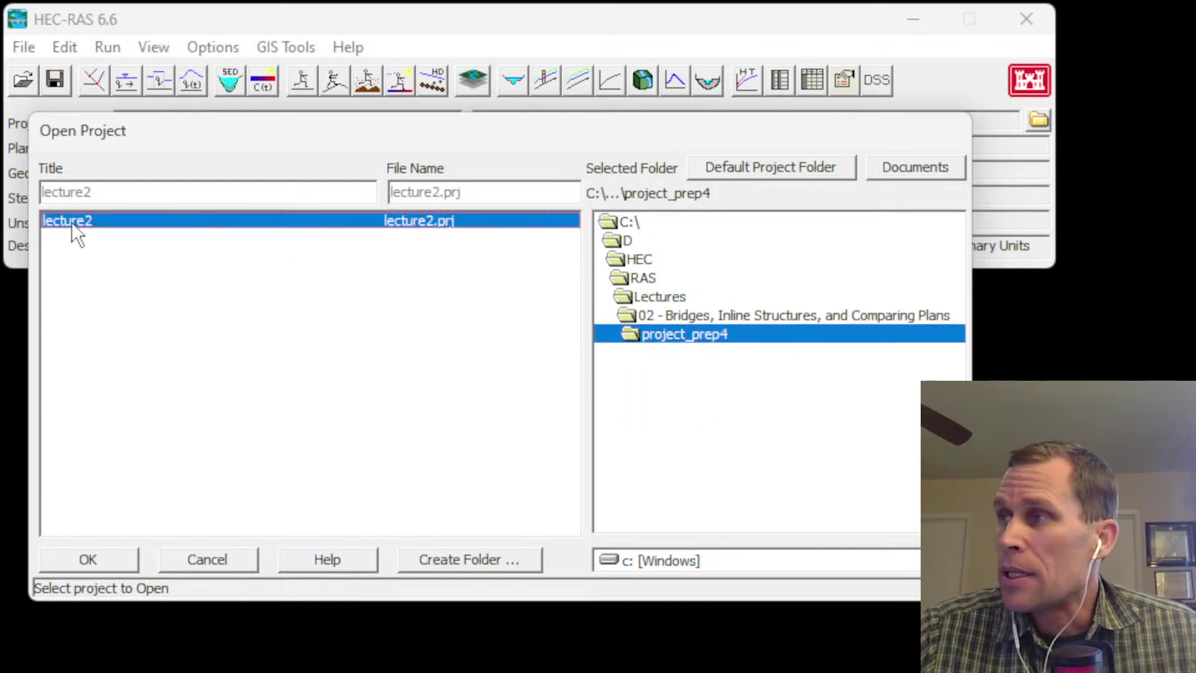
{"action": "left_click", "coordinate": [120, 564]}
{"action": "left_click", "coordinate": [84, 89]}
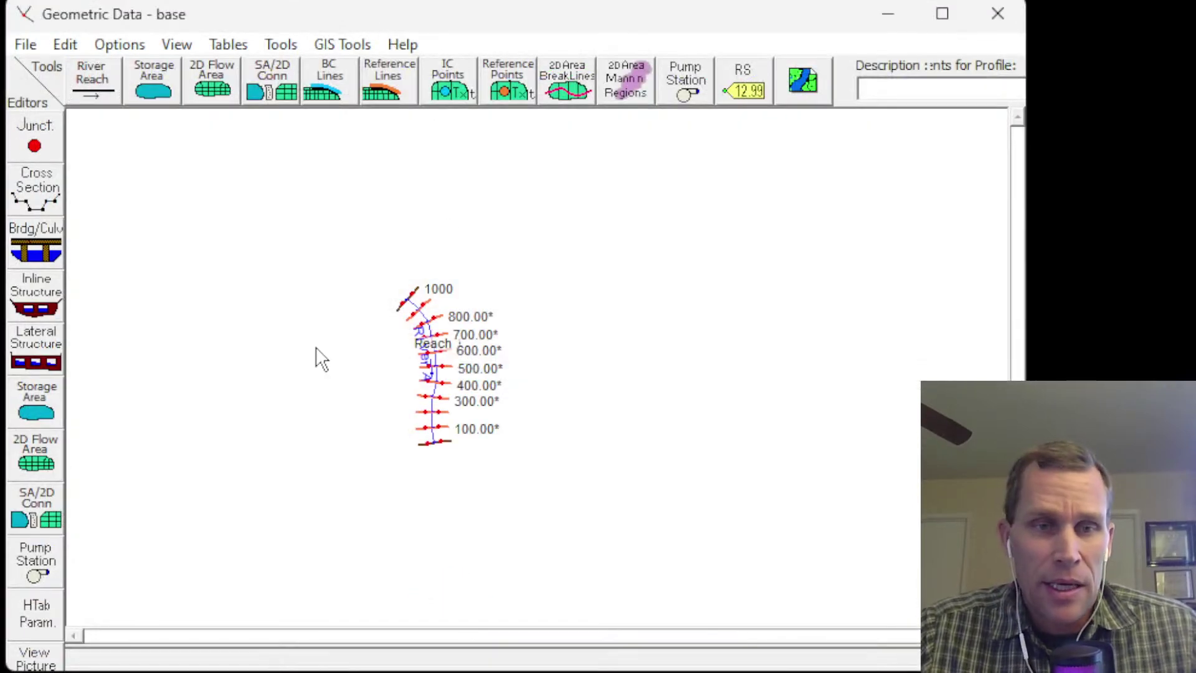
- Examine the River A reach and its cross sections in the schematic, including the stretch between stations 500 and 200
{"action": "scroll", "coordinate": [472, 370], "scroll_direction": "up", "scroll_amount": 2}
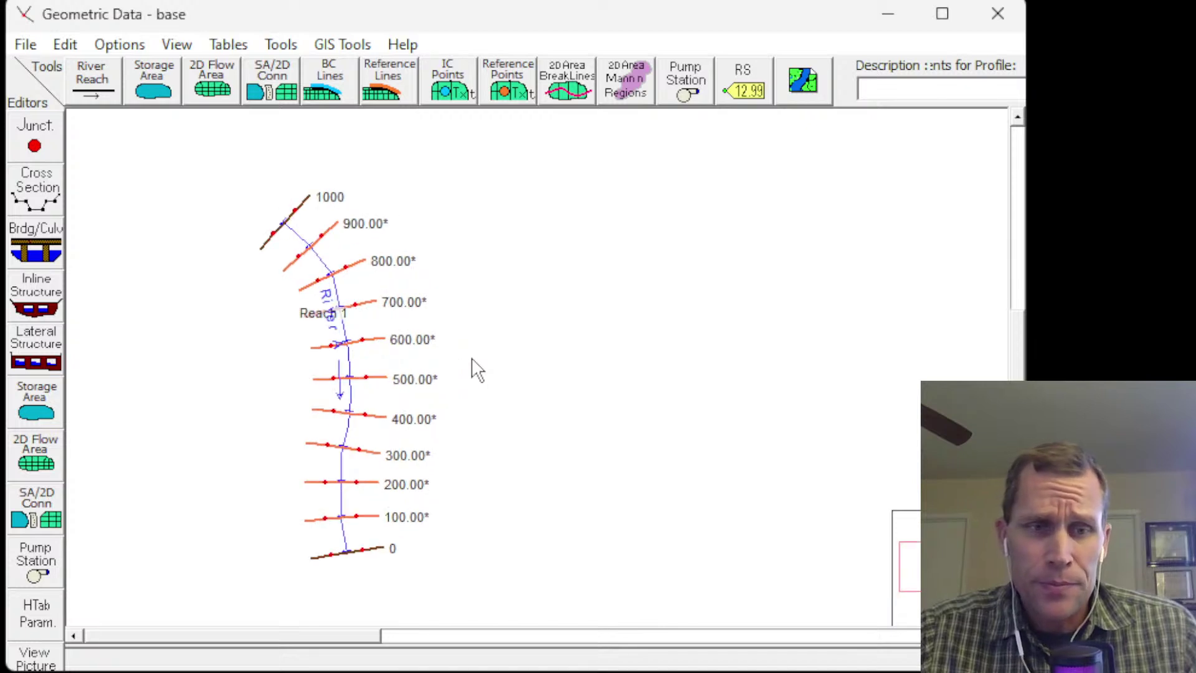
{"action": "scroll", "coordinate": [472, 369], "scroll_direction": "up", "scroll_amount": 1}
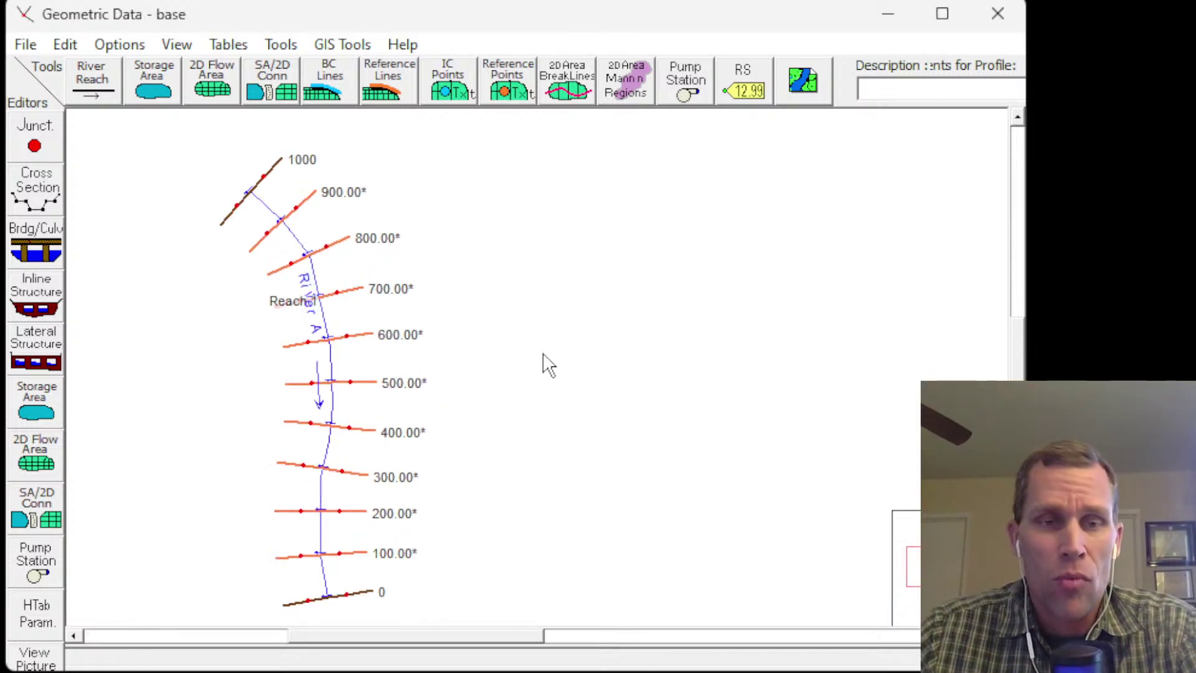
{"action": "left_click_drag", "start_coordinate": [544, 355], "coordinate": [458, 346]}
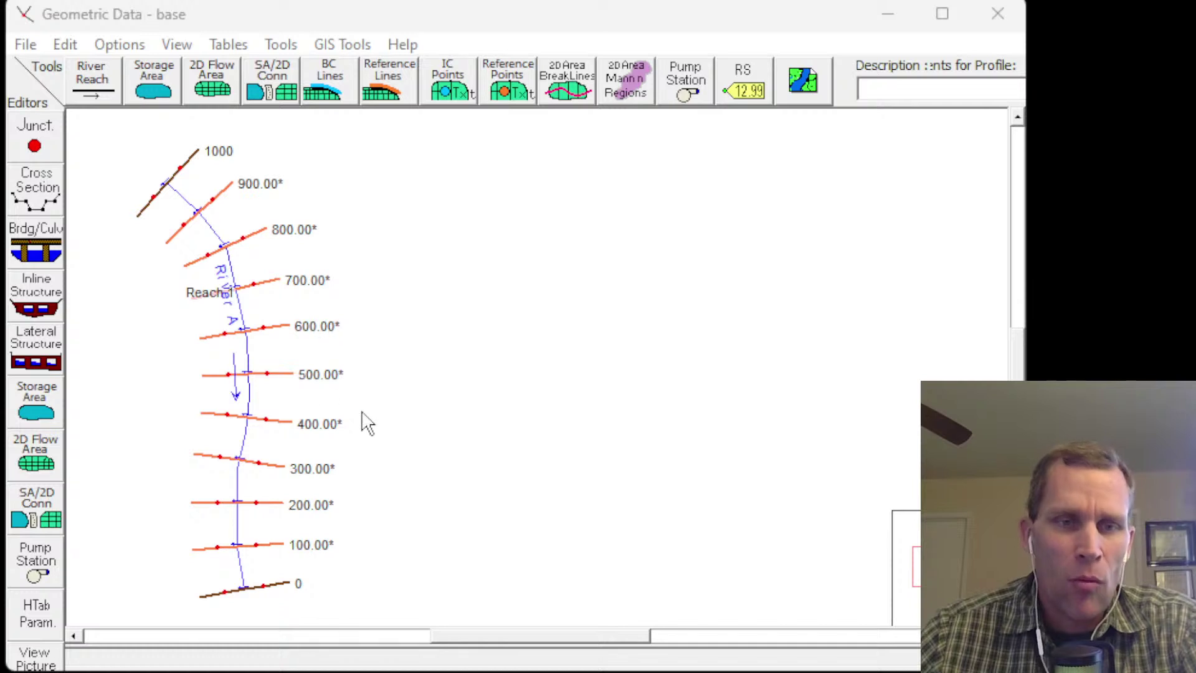
{"action": "left_click", "coordinate": [228, 543]}
{"action": "scroll", "coordinate": [212, 517], "scroll_direction": "up", "scroll_amount": 4}
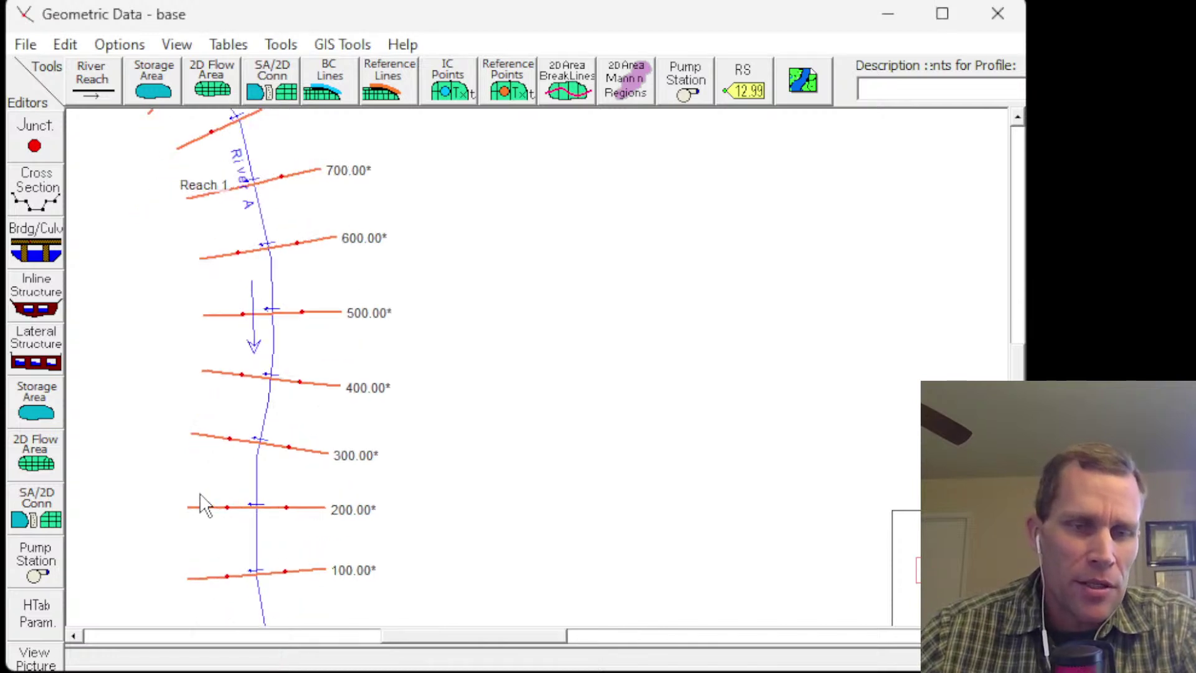
{"action": "scroll", "coordinate": [393, 489], "scroll_direction": "up", "scroll_amount": 1}
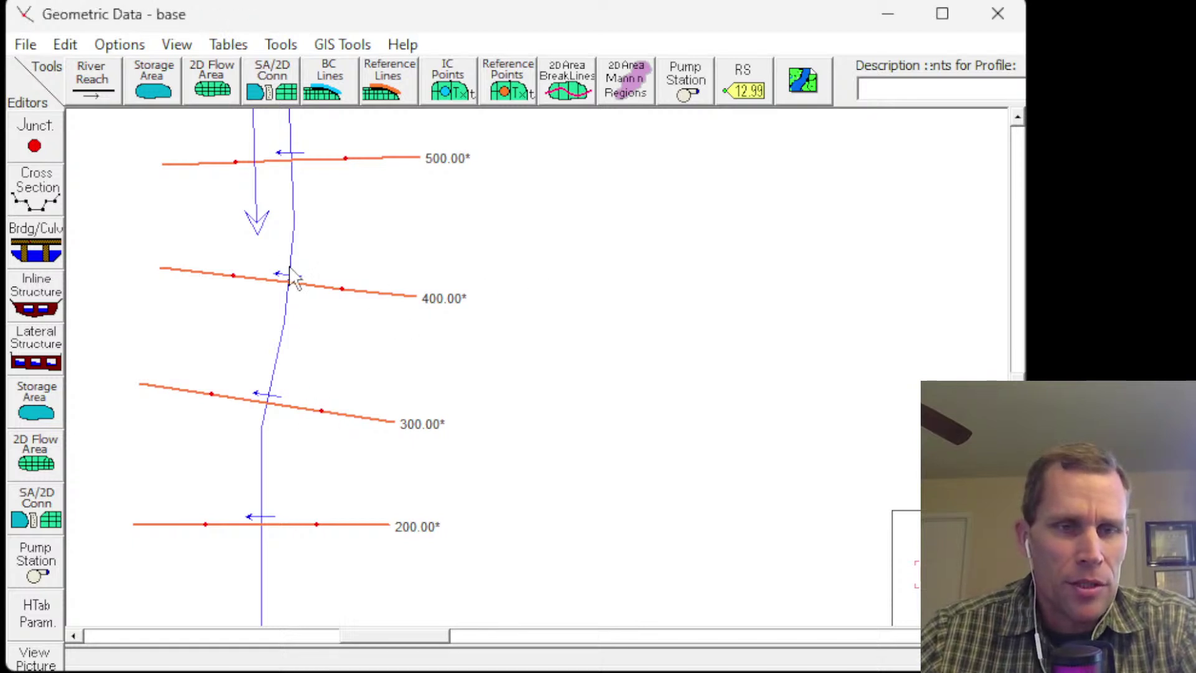
{"action": "scroll", "coordinate": [292, 281], "scroll_direction": "down", "scroll_amount": 3}
{"action": "left_click_drag", "start_coordinate": [487, 266], "coordinate": [427, 395]}
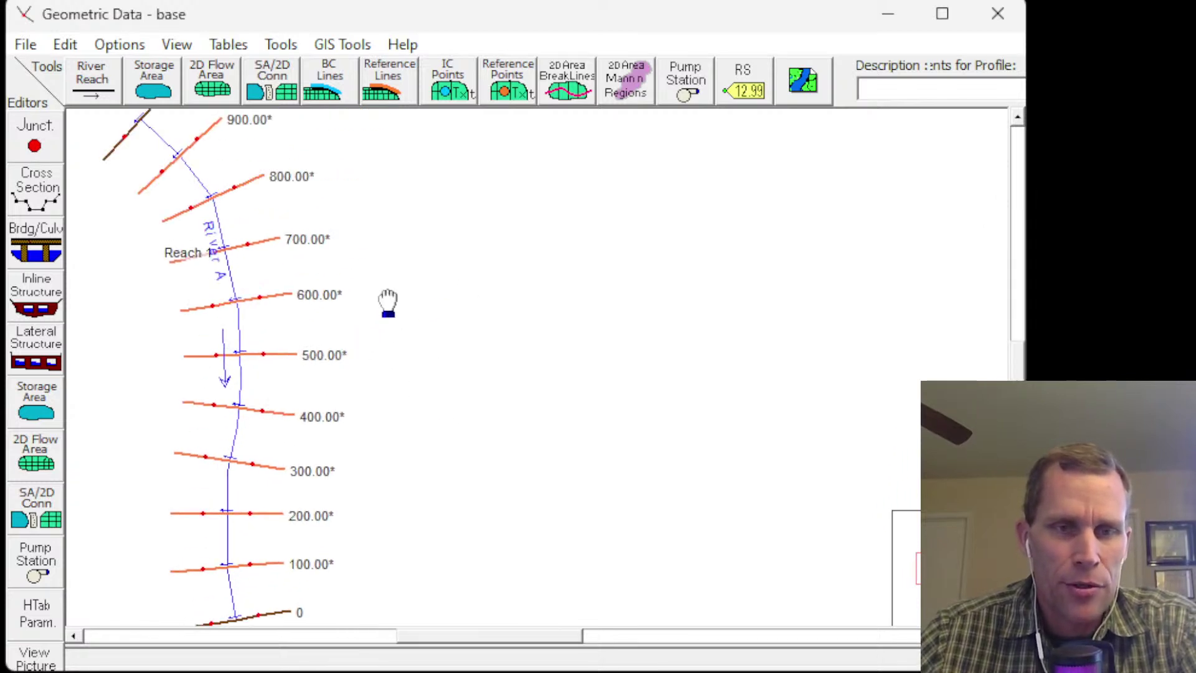
{"action": "mouse_move", "coordinate": [411, 326]}
{"action": "left_mouse_down"}
{"action": "mouse_move", "coordinate": [516, 316]}
{"action": "mouse_move", "coordinate": [398, 322]}
{"action": "mouse_move", "coordinate": [465, 283]}
{"action": "mouse_move", "coordinate": [395, 302]}
{"action": "mouse_move", "coordinate": [403, 320]}
{"action": "mouse_move", "coordinate": [398, 310]}
{"action": "left_mouse_up"}
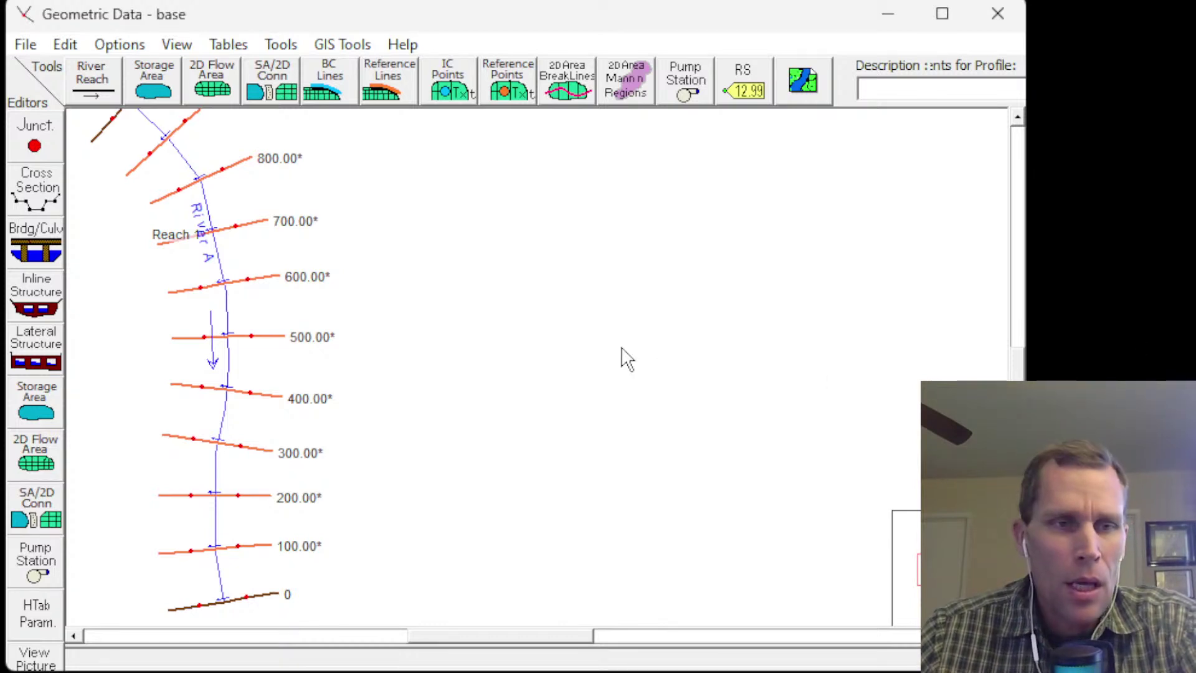
- Draw a tributary river reach from the open area east of River A downstream to River A between cross sections 400 and 300
{"action": "left_click", "coordinate": [92, 94]}
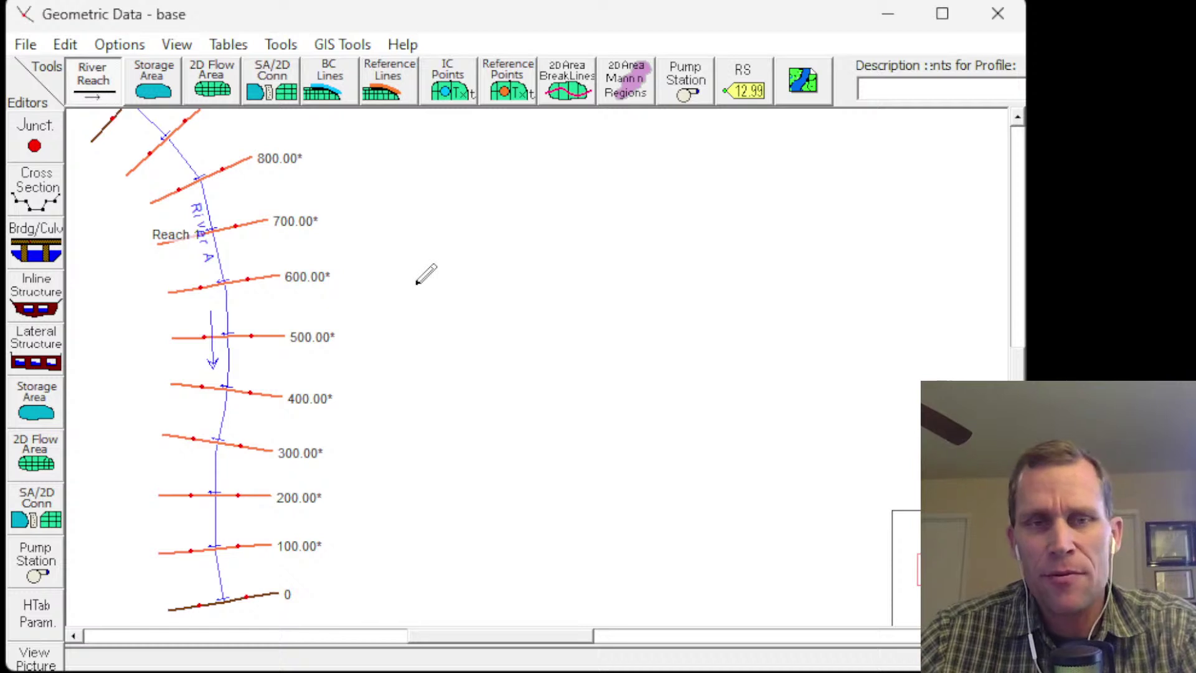
{"action": "left_click", "coordinate": [99, 87]}
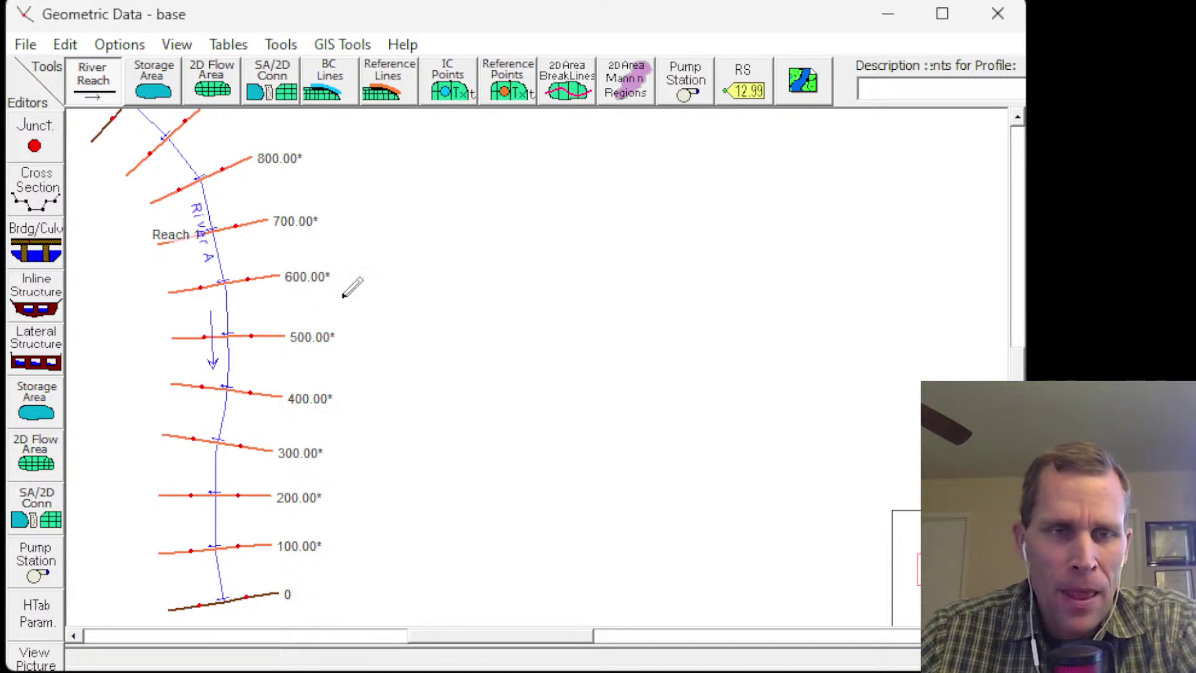
{"action": "left_click", "coordinate": [417, 272]}
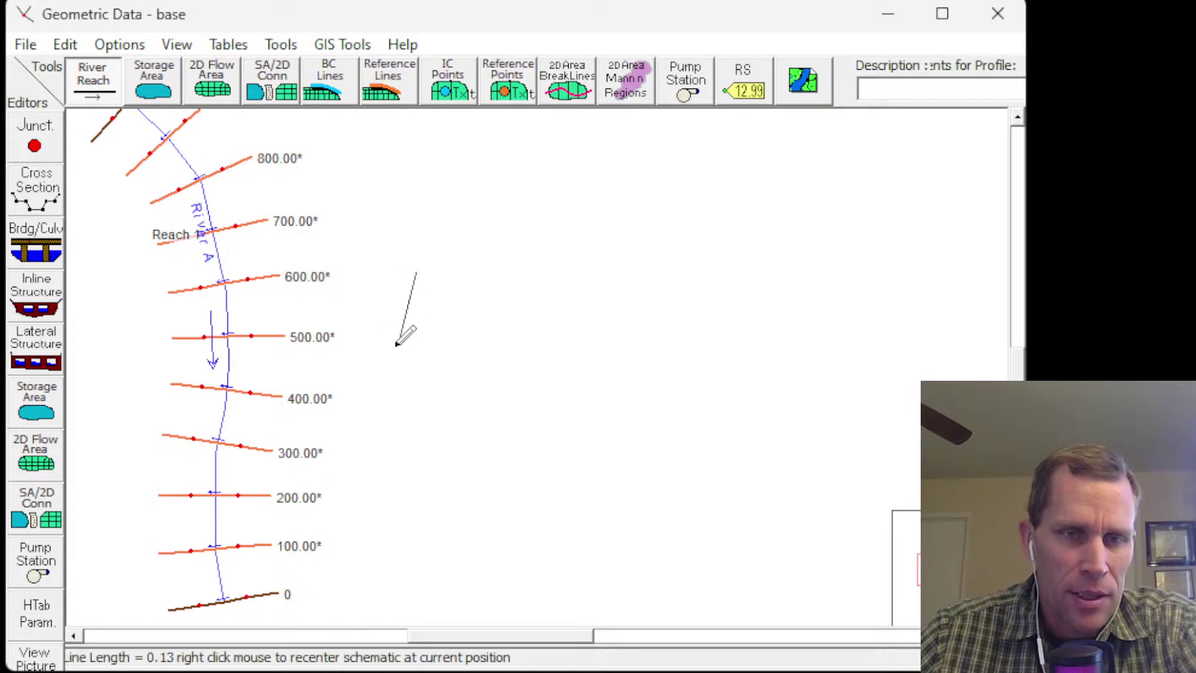
{"action": "left_click", "coordinate": [353, 391]}
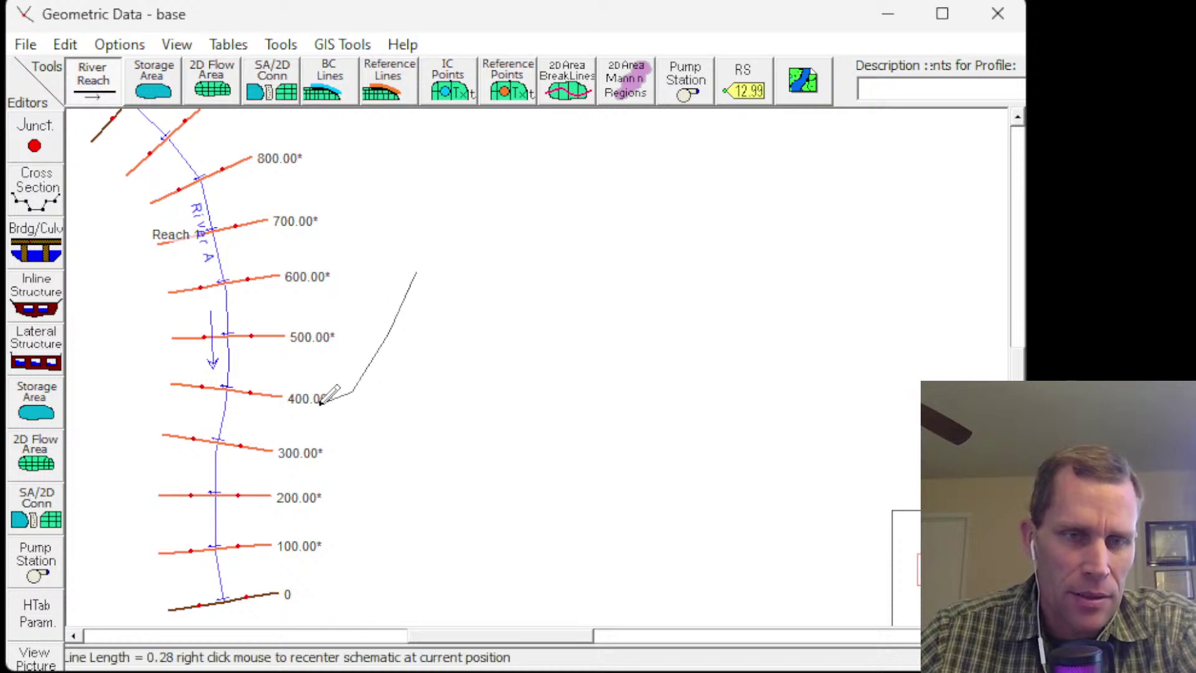
{"action": "scroll", "coordinate": [243, 422], "scroll_direction": "up", "scroll_amount": 1}
{"action": "scroll", "coordinate": [232, 425], "scroll_direction": "up", "scroll_amount": 1}
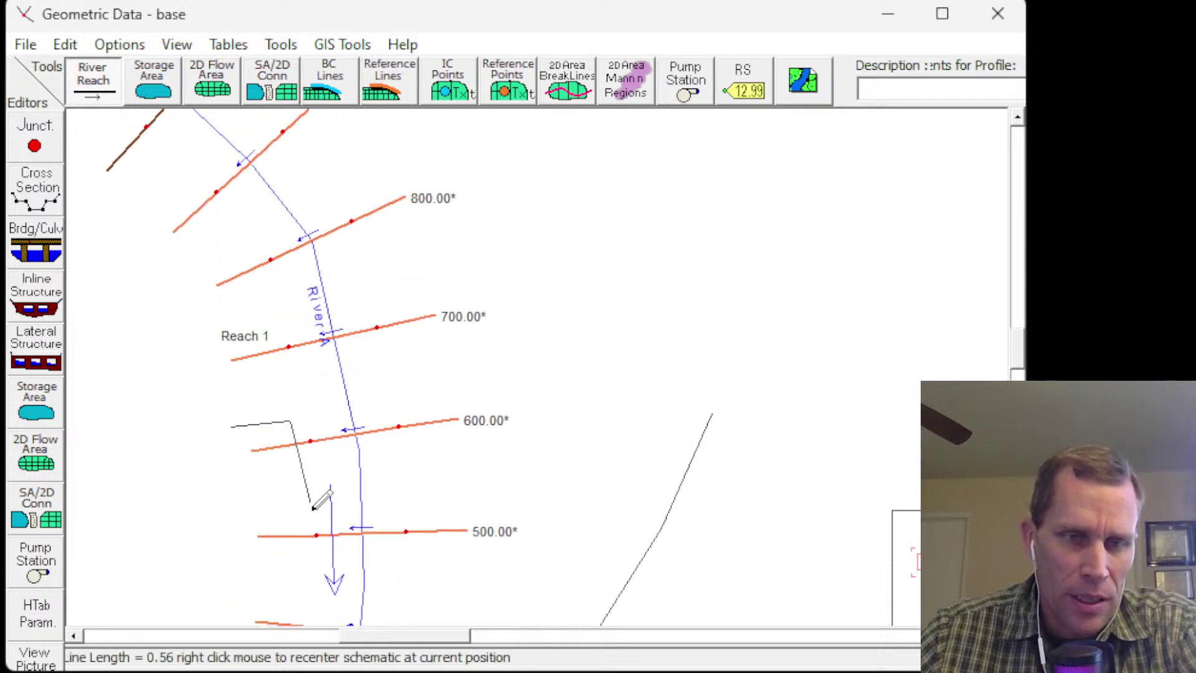
{"action": "right_click", "coordinate": [454, 521]}
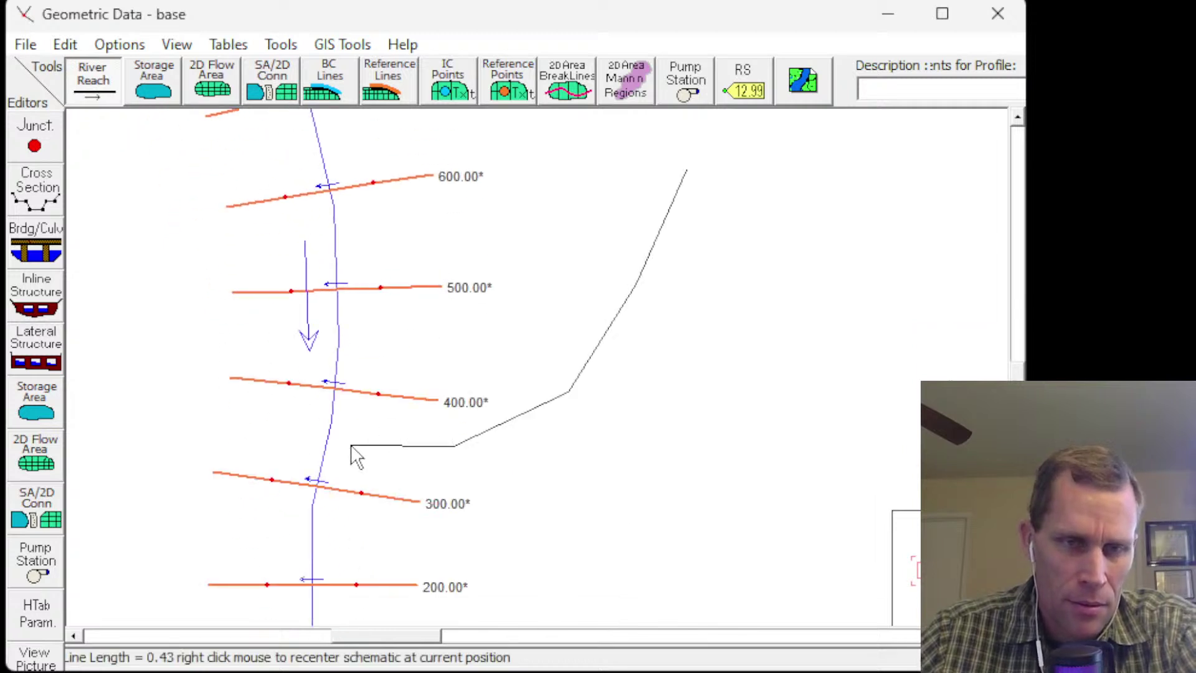
{"action": "scroll", "coordinate": [352, 455], "scroll_direction": "up", "scroll_amount": 1}
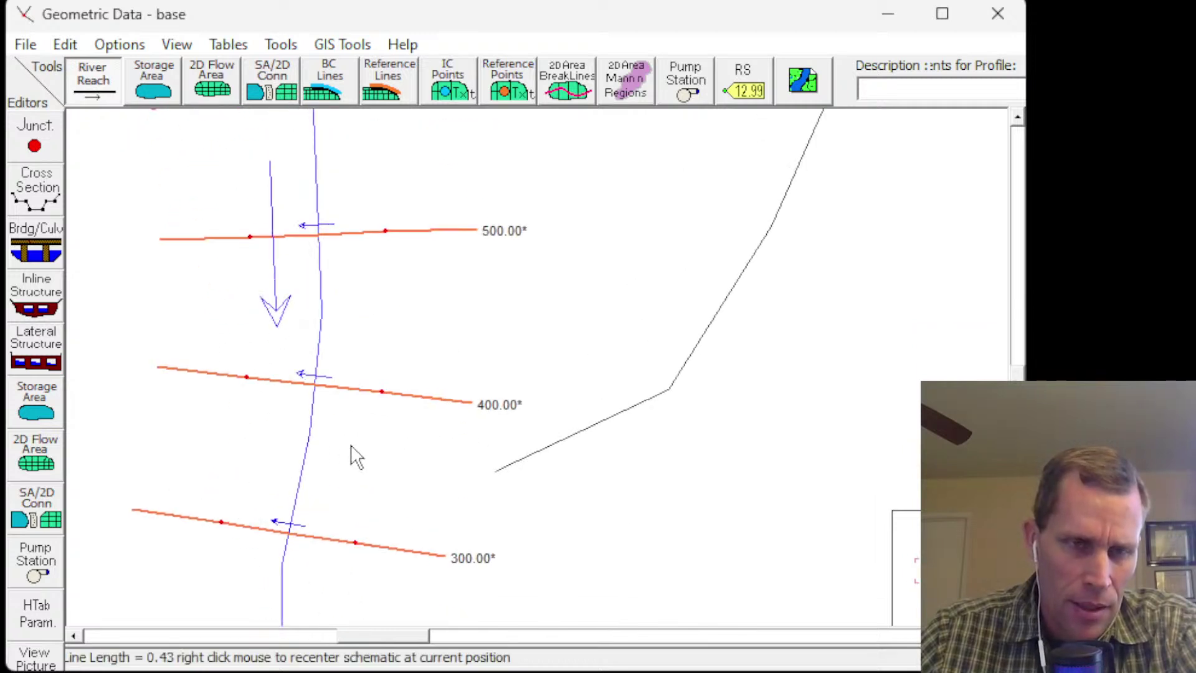
{"action": "double_click", "coordinate": [304, 462]}
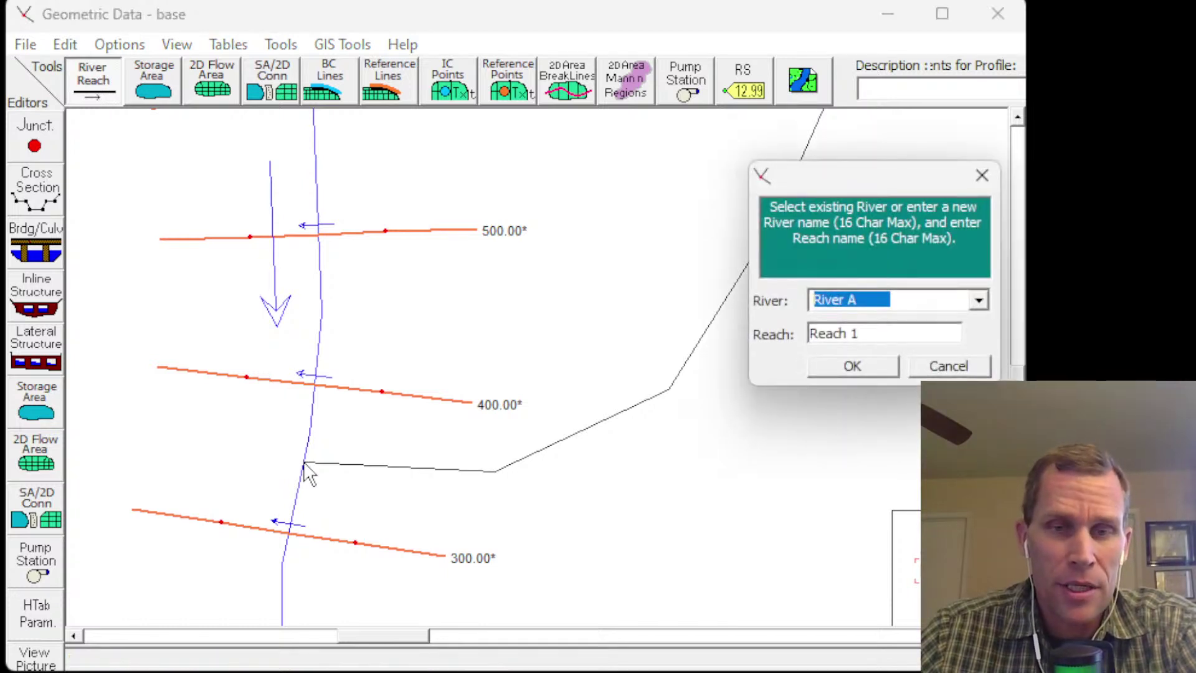
- Name the drawn tributary's river tribA, keeping Reach 1 as its reach name
{"action": "left_click_drag", "start_coordinate": [858, 187], "coordinate": [548, 165]}
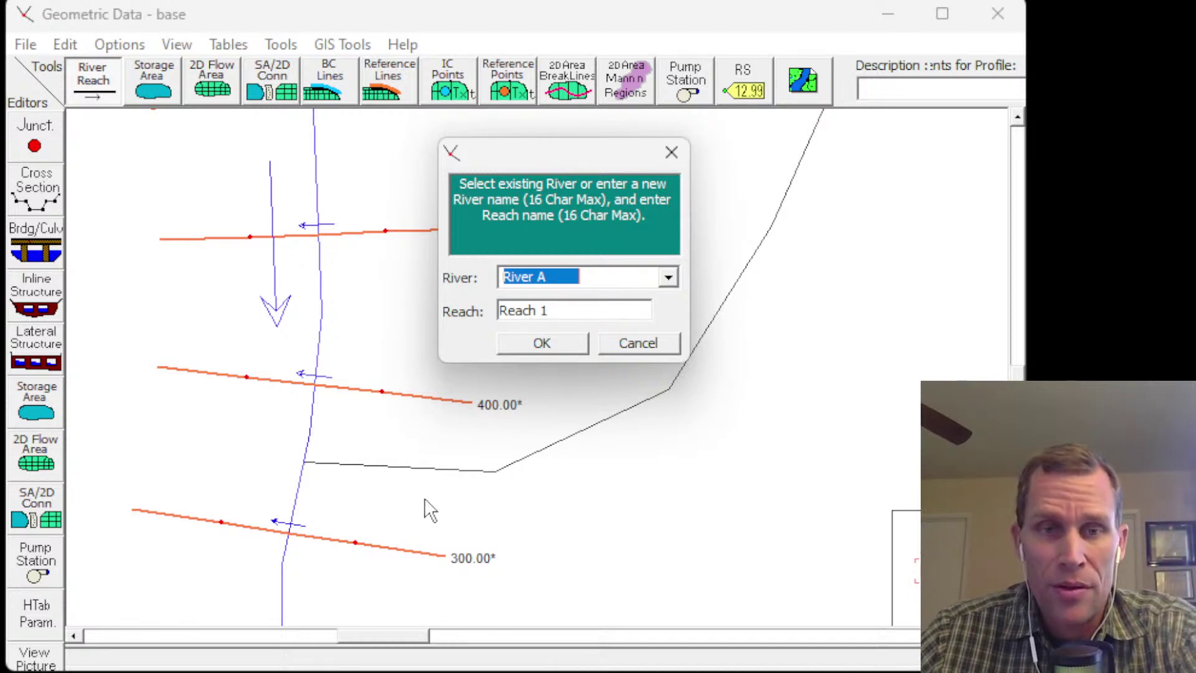
{"action": "left_click_drag", "start_coordinate": [595, 275], "coordinate": [422, 274]}
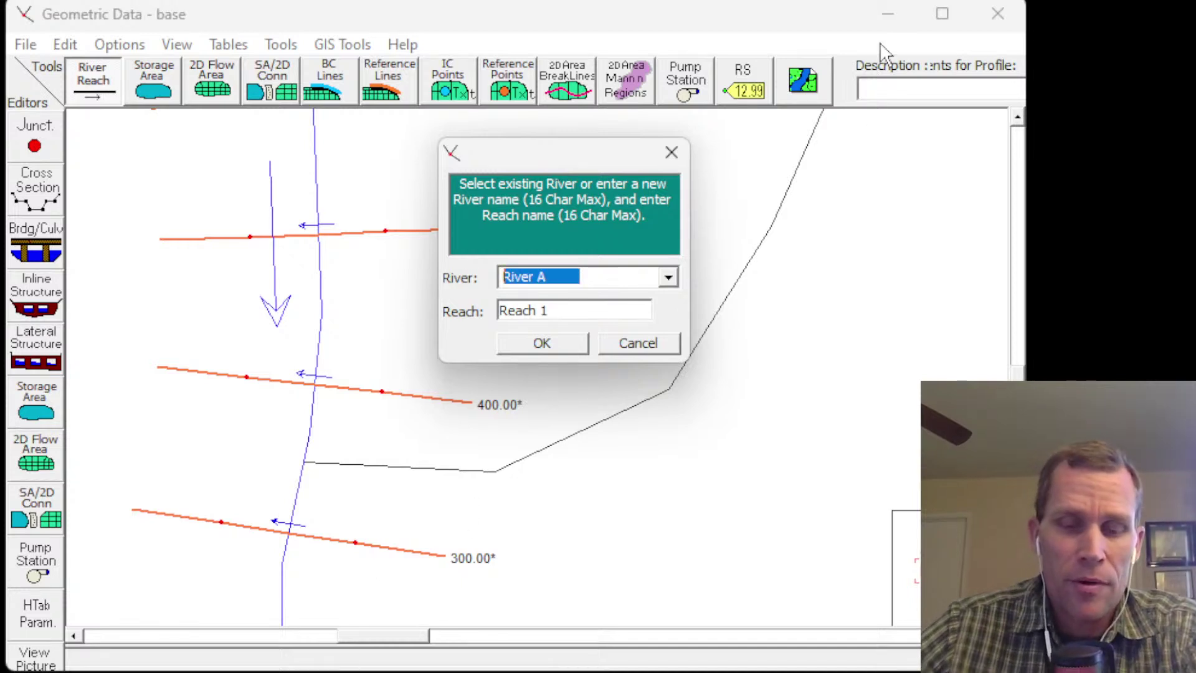
{"action": "type", "text": "t"}
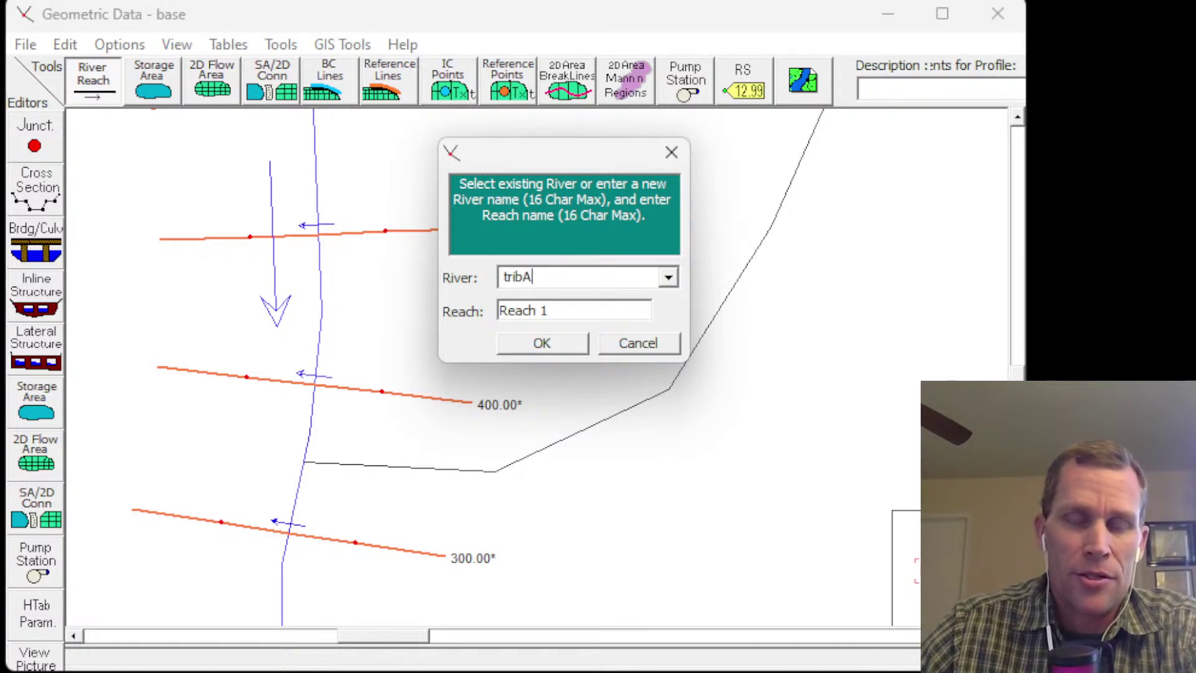
{"action": "type", "text": "ribA"}
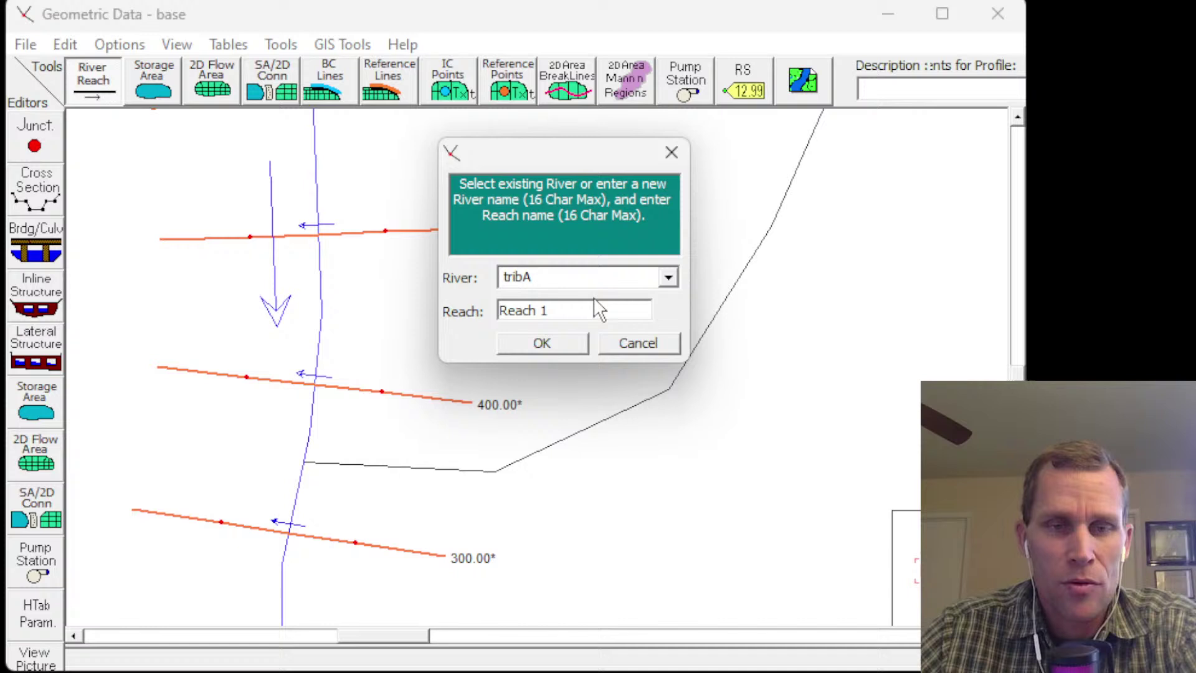
{"action": "left_click", "coordinate": [555, 346]}
- Split River A's Reach 1 below river station 400 and name the new downstream reach Reach 2
{"action": "left_click_drag", "start_coordinate": [802, 209], "coordinate": [581, 156]}
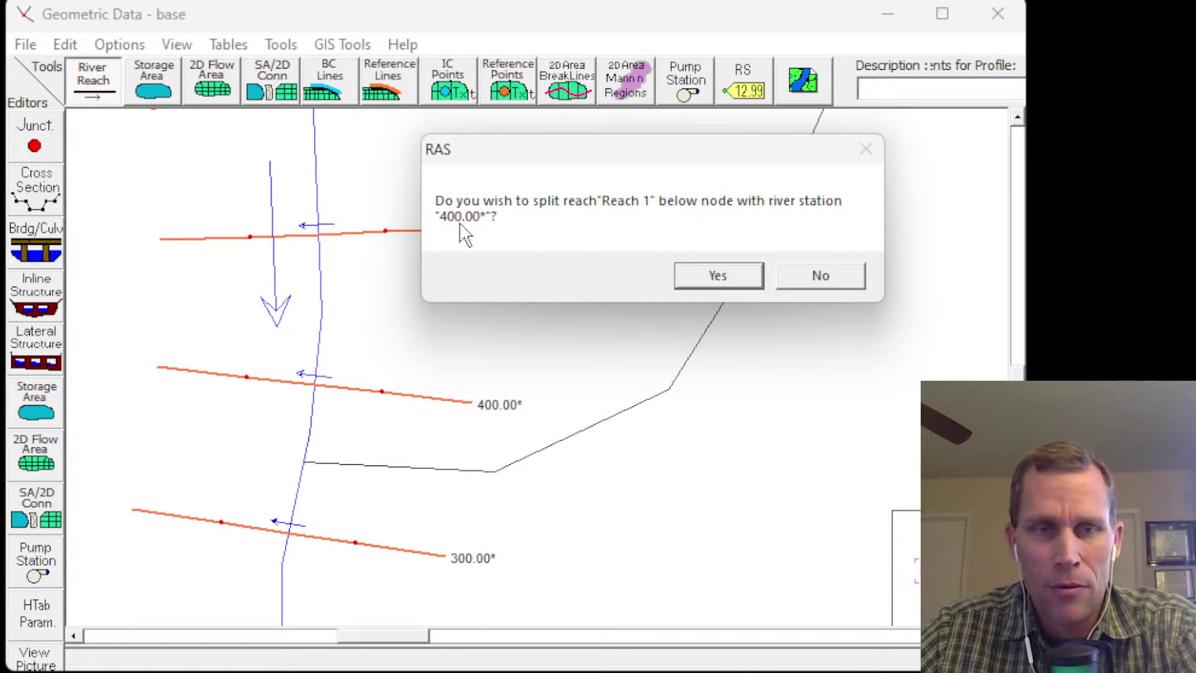
{"action": "left_click", "coordinate": [729, 276]}
{"action": "left_click_drag", "start_coordinate": [738, 170], "coordinate": [596, 108]}
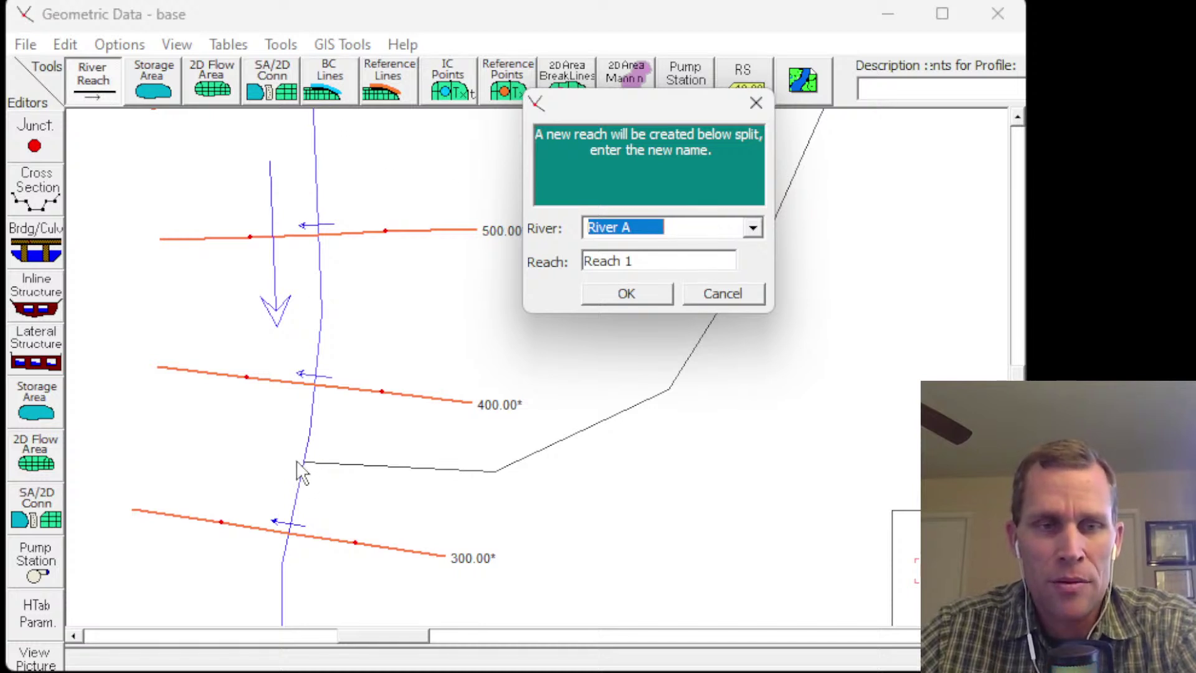
{"action": "left_click", "coordinate": [679, 230]}
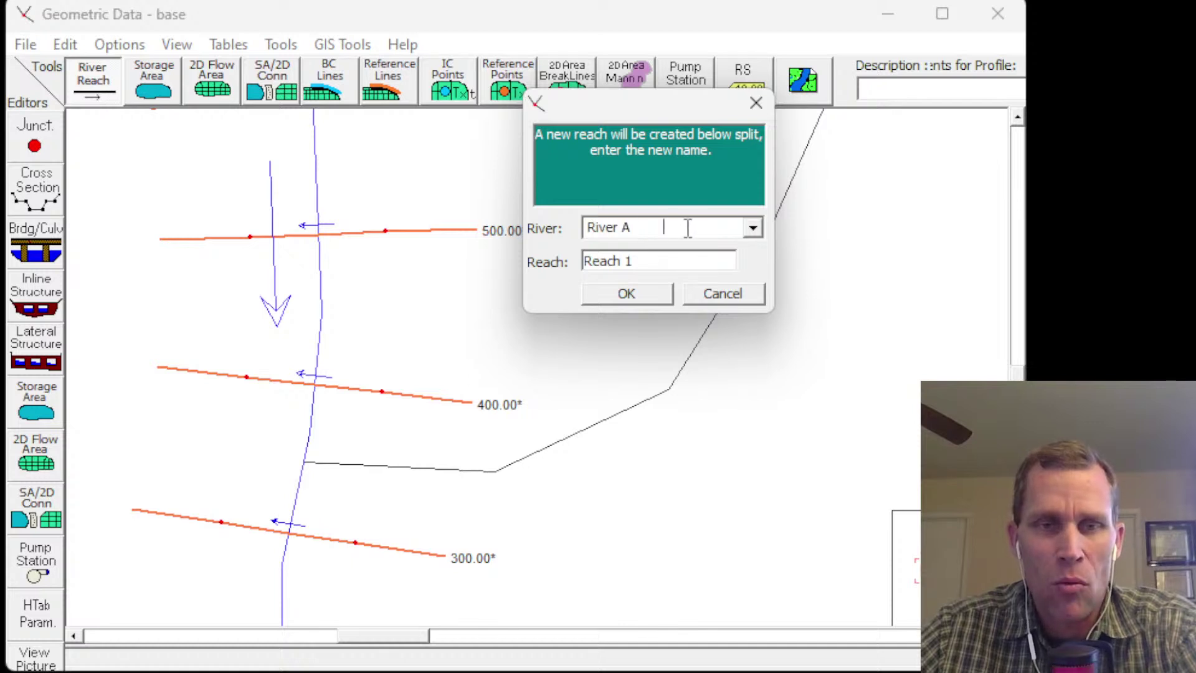
{"action": "left_click_drag", "start_coordinate": [680, 230], "coordinate": [585, 229]}
{"action": "left_click", "coordinate": [672, 263]}
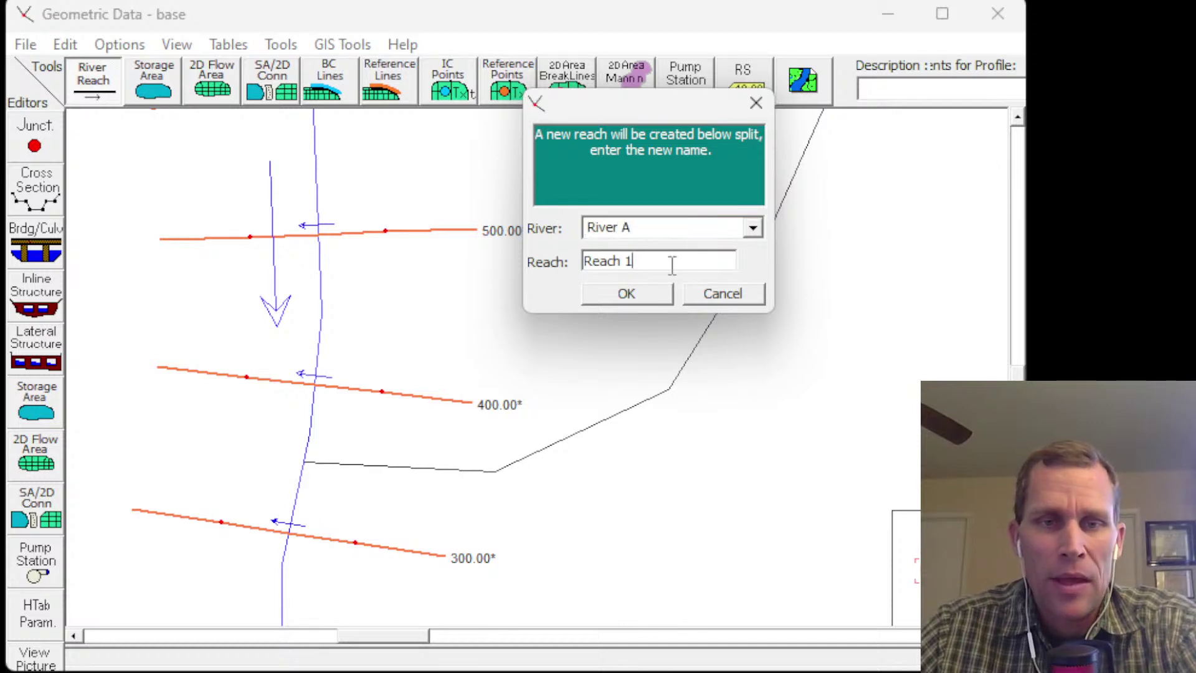
{"action": "key", "text": "BackSpace"}
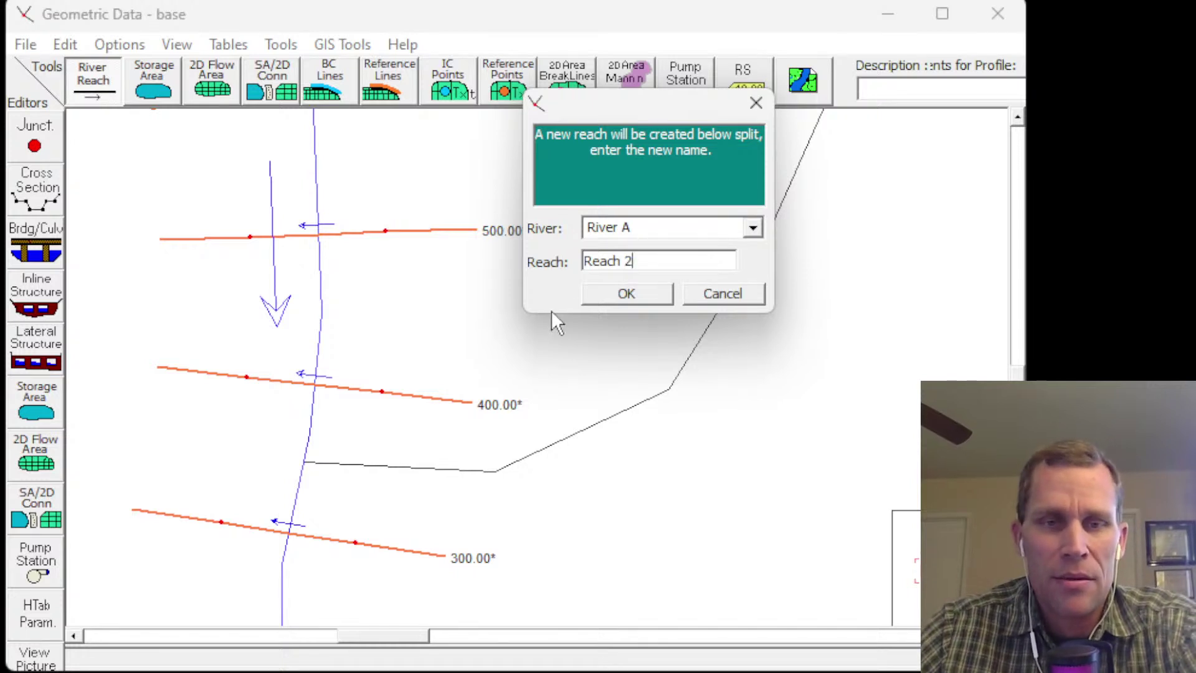
{"action": "left_click", "coordinate": [607, 297]}
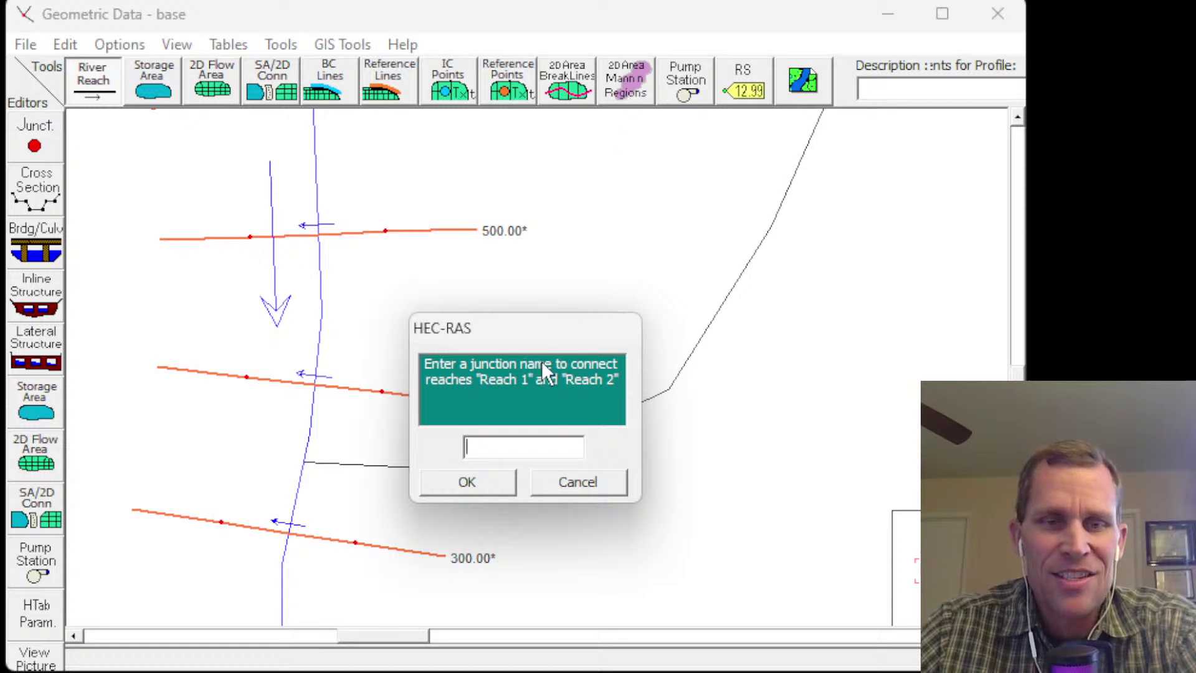
- Name the junction connecting Reach 1 and Reach 2 of River A J350
{"action": "left_click_drag", "start_coordinate": [553, 327], "coordinate": [653, 96]}
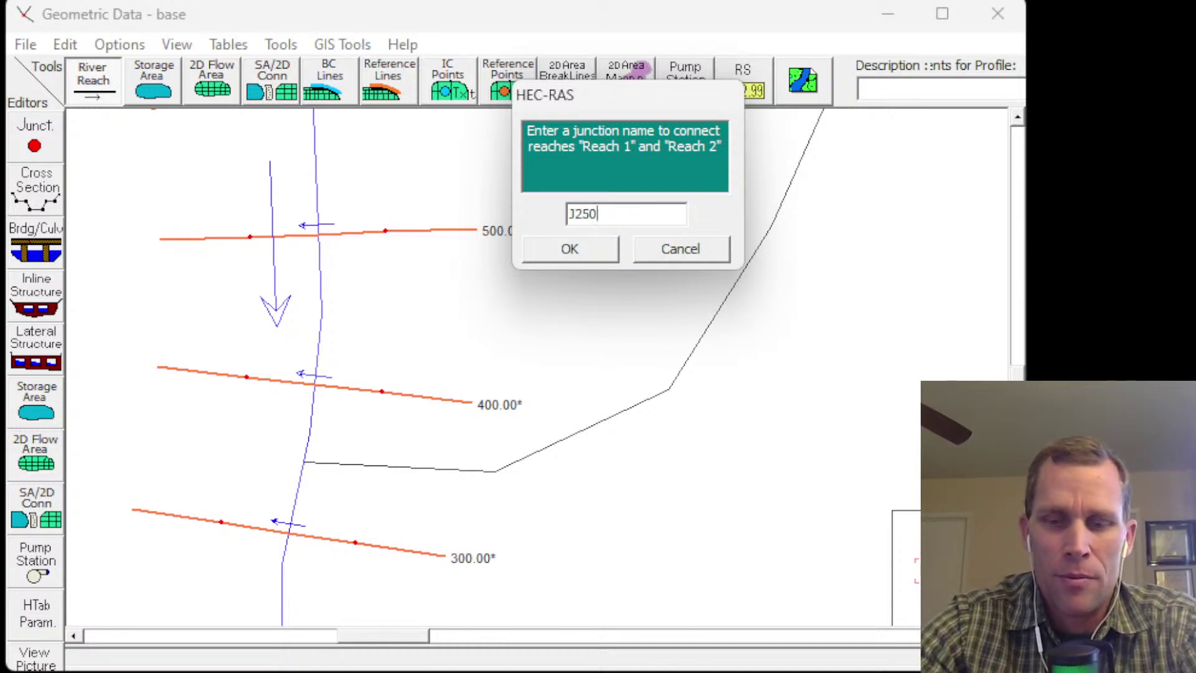
{"action": "key", "text": "BackSpace"}
{"action": "key", "text": "BackSpace"}
{"action": "key", "text": "BackSpace"}
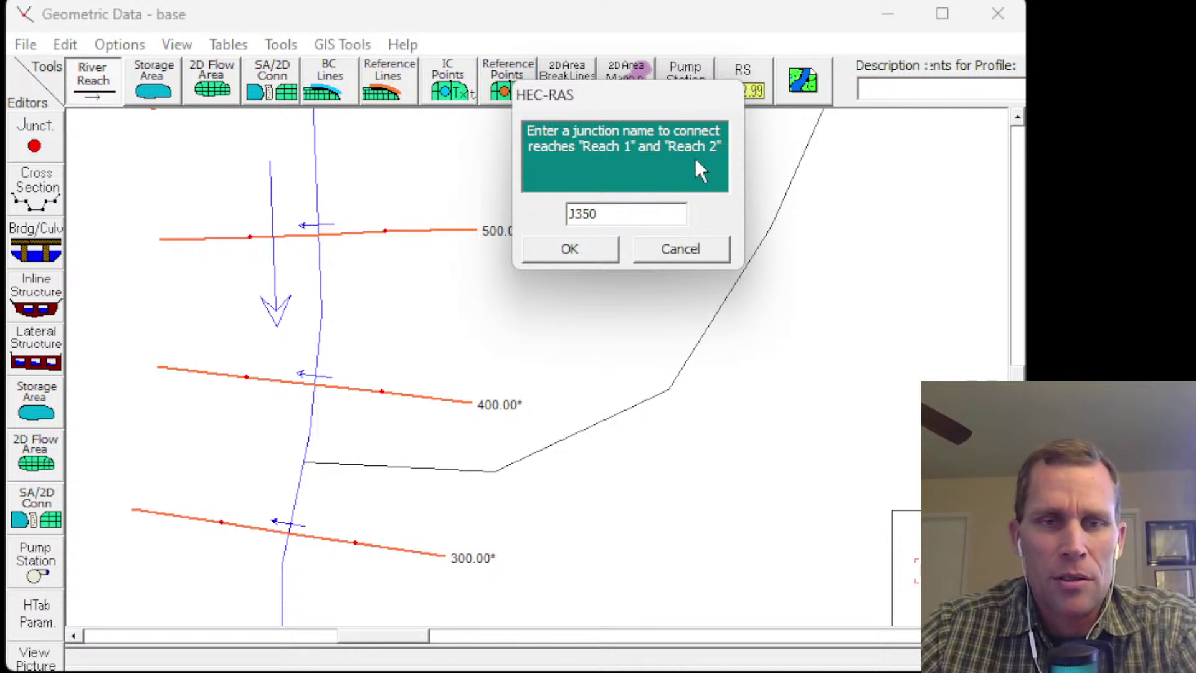
{"action": "left_click", "coordinate": [552, 252]}
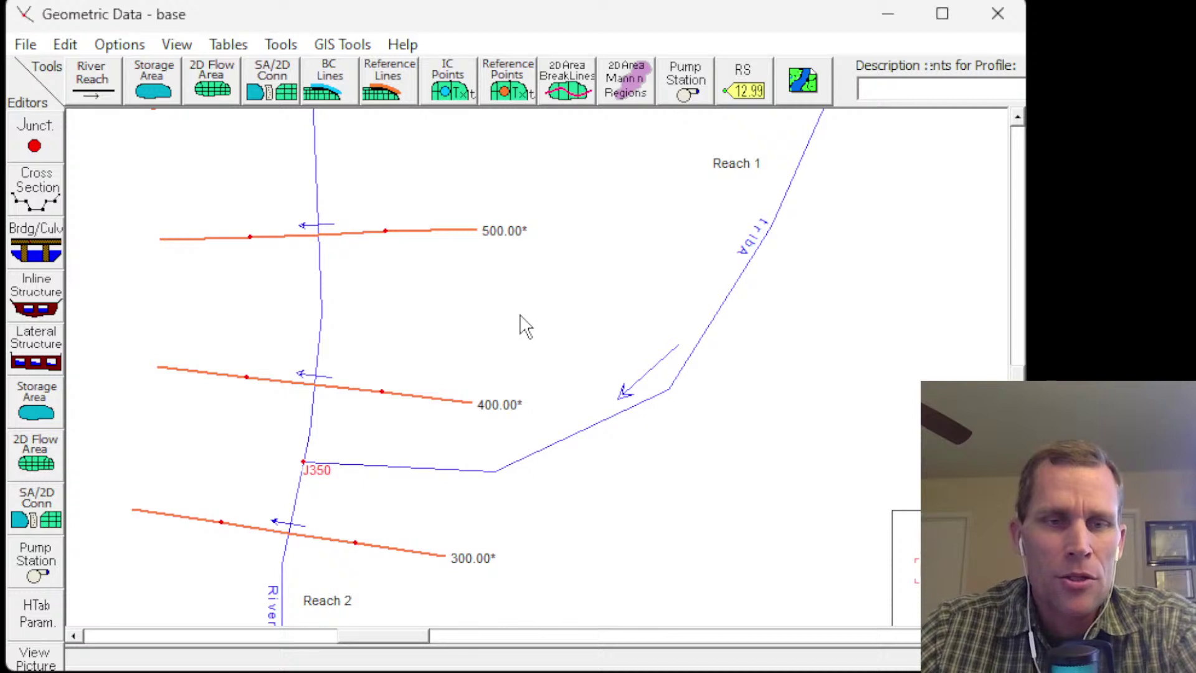
- Examine the split river schematic, and review in the cross section data which river stations belong to River A's Reach 1
{"action": "scroll", "coordinate": [523, 326], "scroll_direction": "down", "scroll_amount": 3}
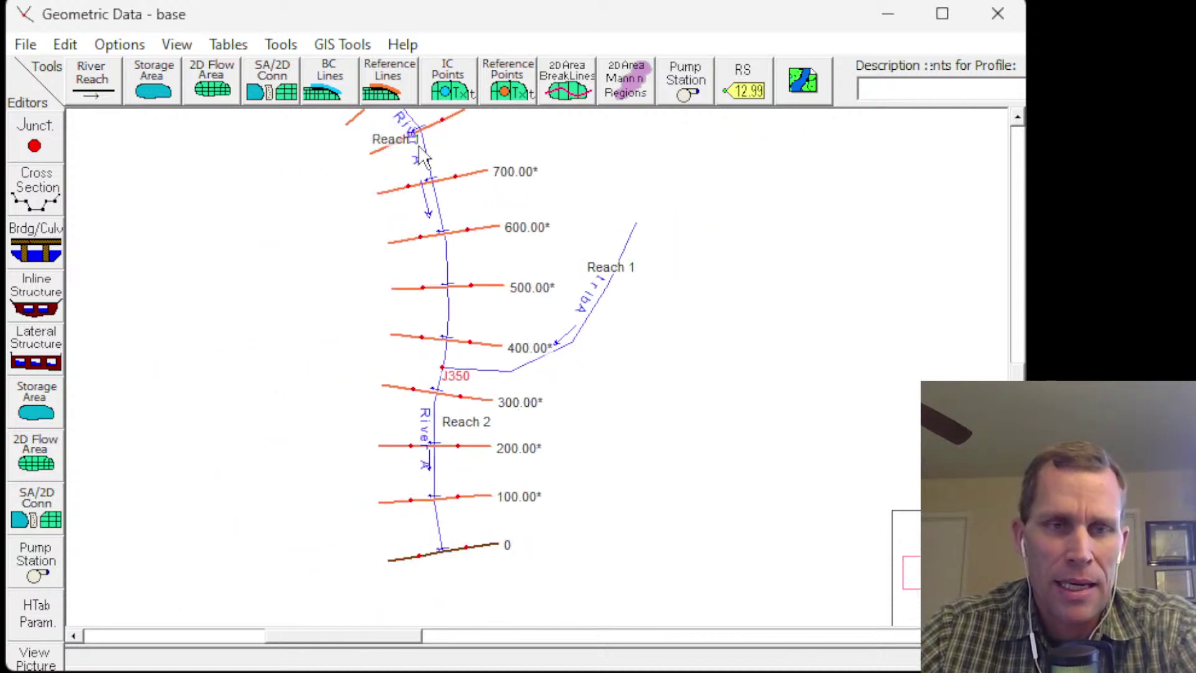
{"action": "scroll", "coordinate": [451, 387], "scroll_direction": "up", "scroll_amount": 2}
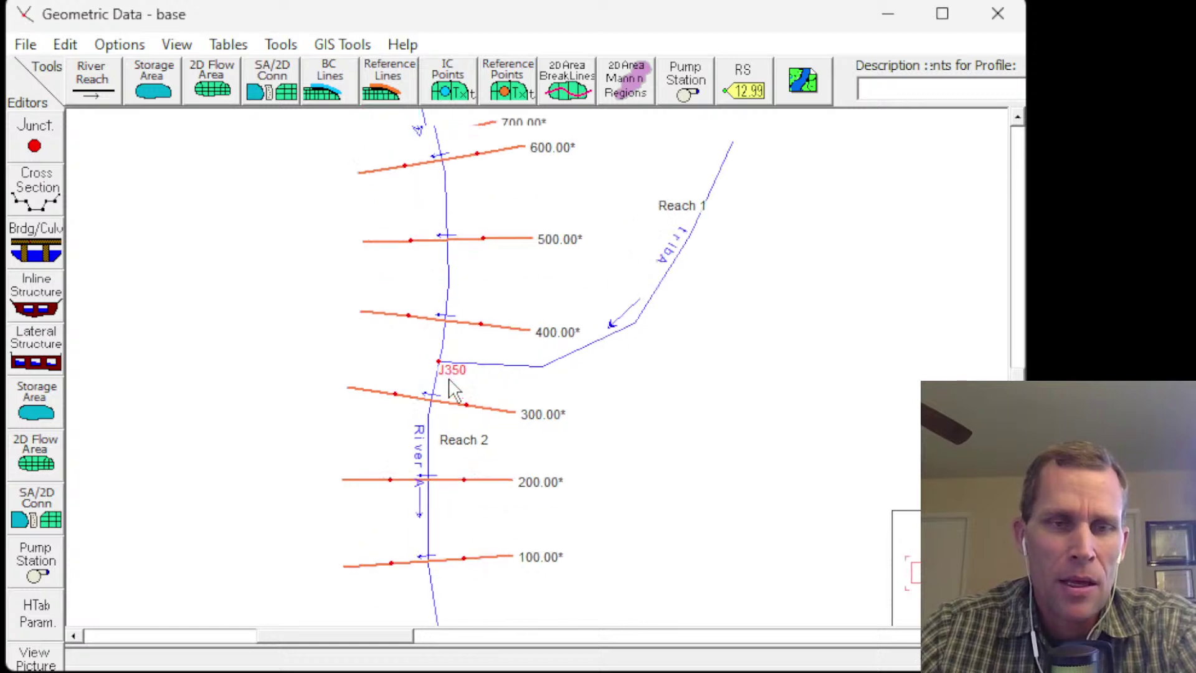
{"action": "scroll", "coordinate": [422, 370], "scroll_direction": "down", "scroll_amount": 1}
{"action": "scroll", "coordinate": [423, 370], "scroll_direction": "down", "scroll_amount": 1}
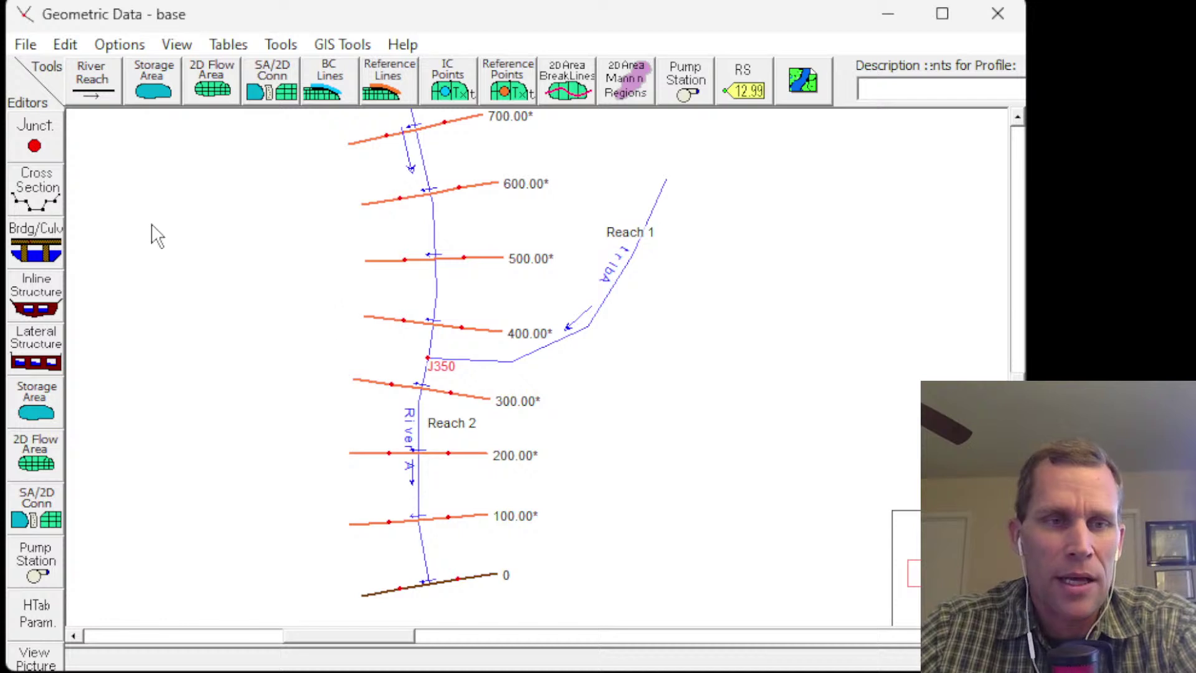
{"action": "mouse_move", "coordinate": [387, 281]}
{"action": "left_mouse_down"}
{"action": "mouse_move", "coordinate": [245, 310]}
{"action": "mouse_move", "coordinate": [149, 309]}
{"action": "left_mouse_up"}
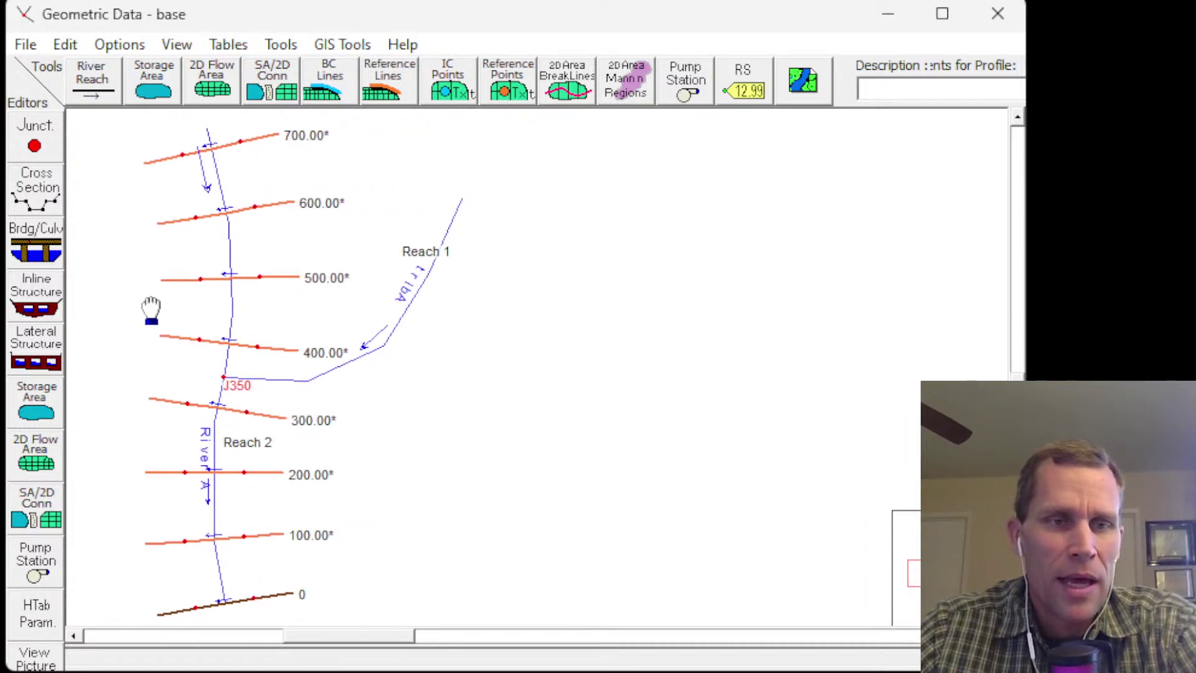
{"action": "left_click", "coordinate": [37, 198]}
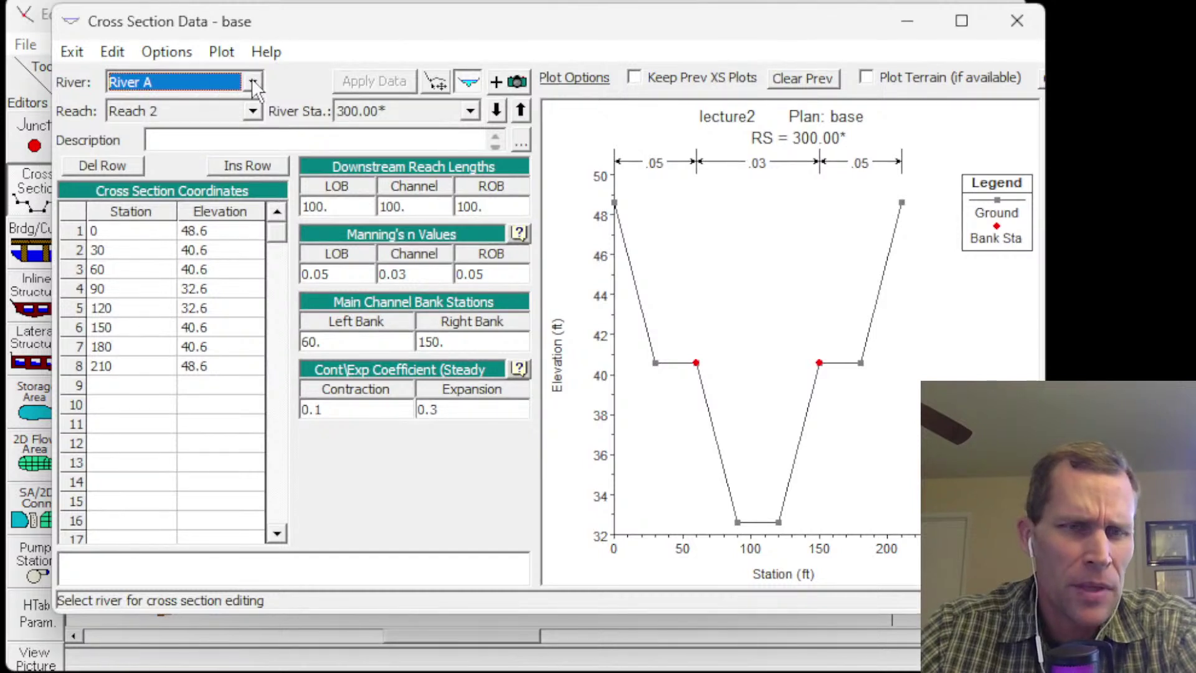
{"action": "left_click", "coordinate": [253, 82]}
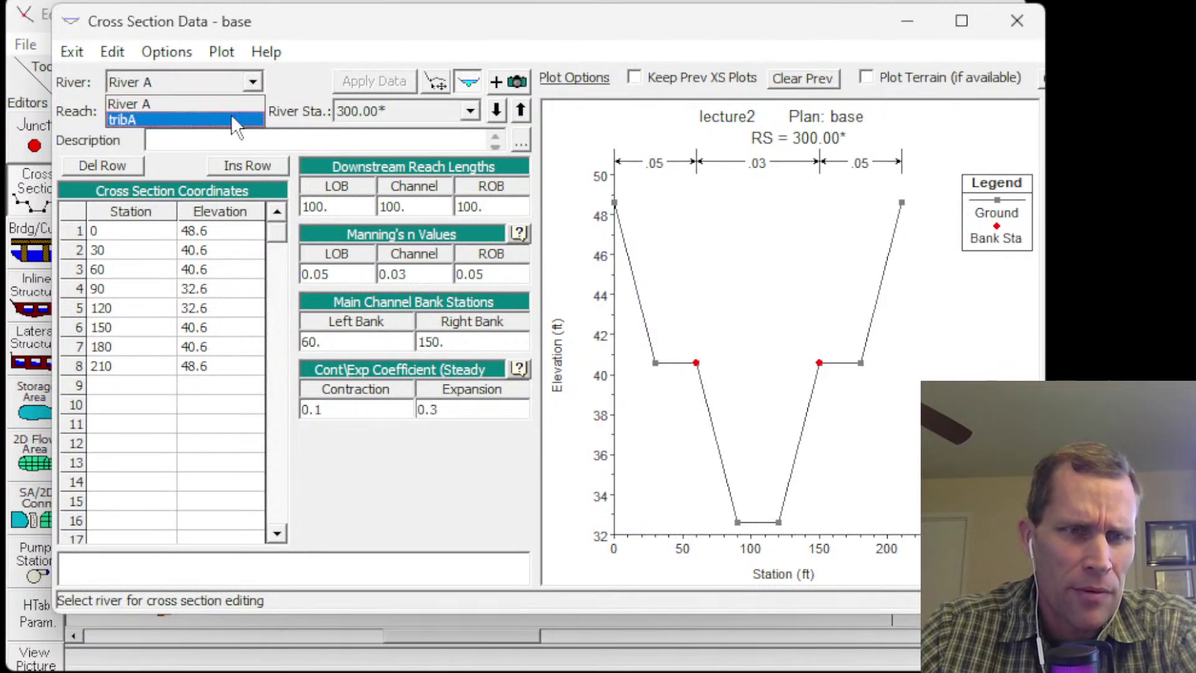
{"action": "left_click", "coordinate": [230, 118]}
{"action": "left_click", "coordinate": [241, 98]}
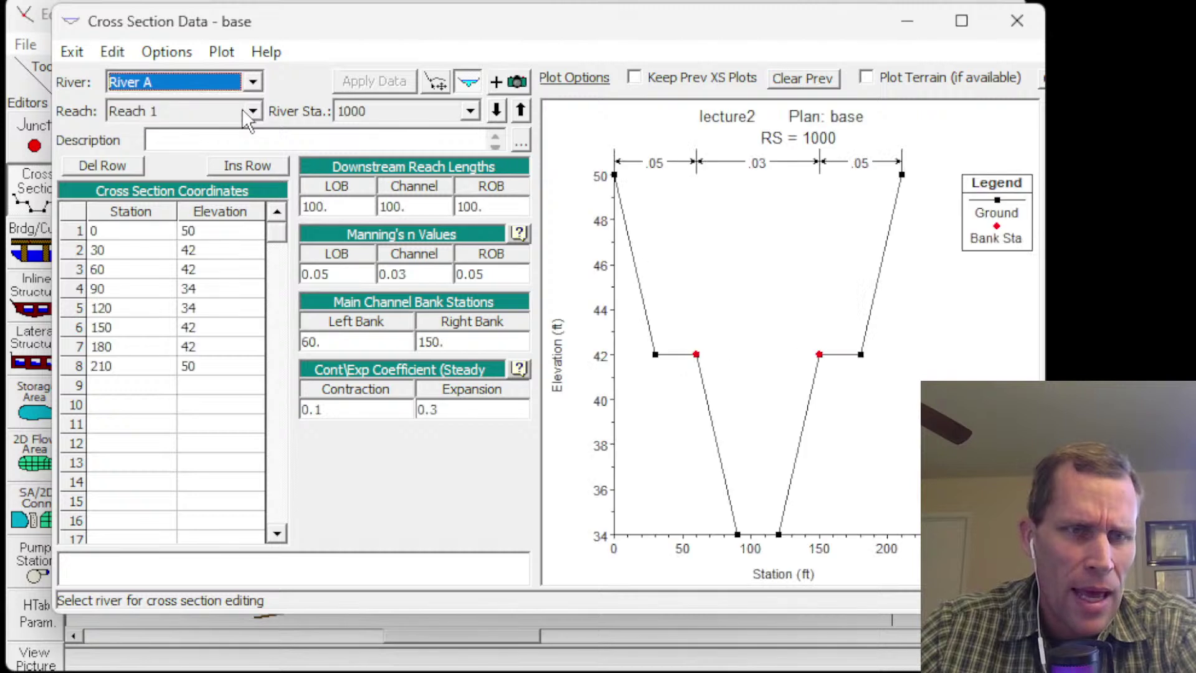
{"action": "left_click", "coordinate": [253, 112]}
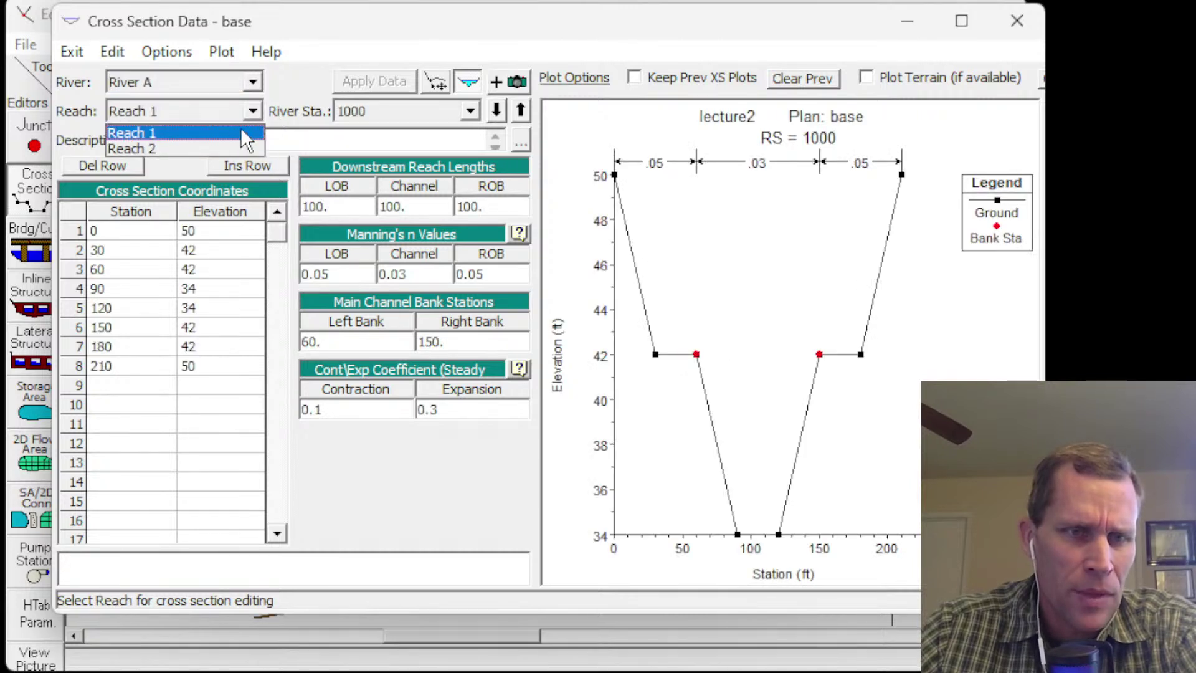
{"action": "left_click", "coordinate": [239, 130]}
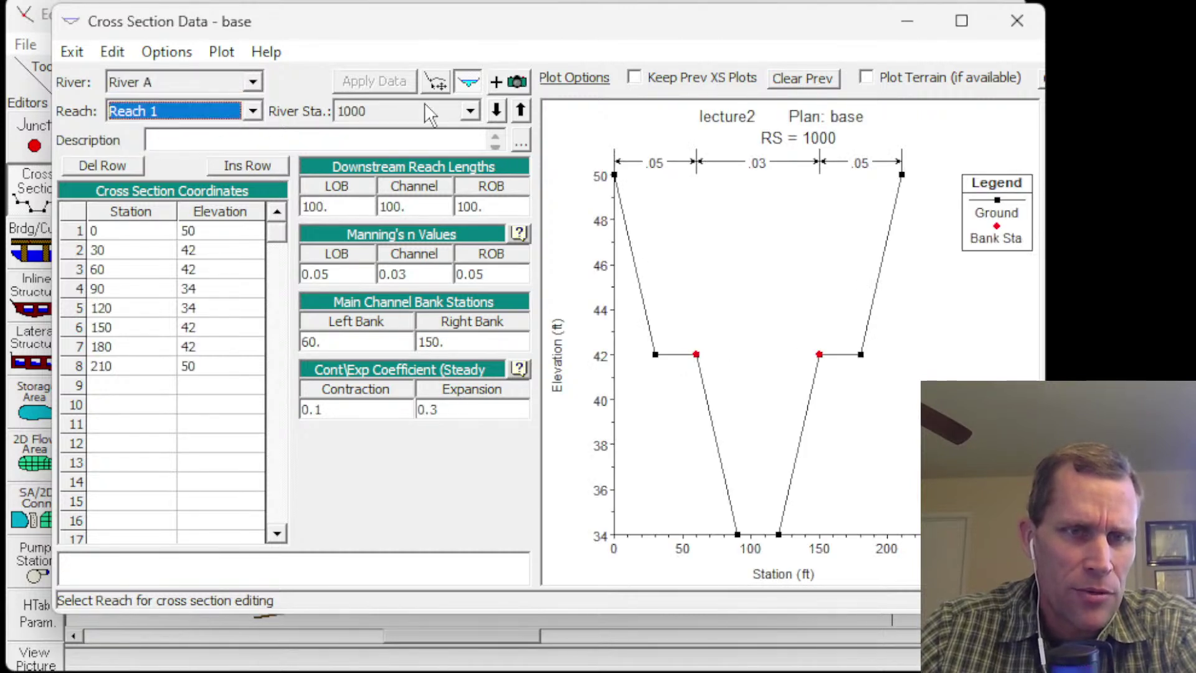
{"action": "left_click", "coordinate": [471, 112]}
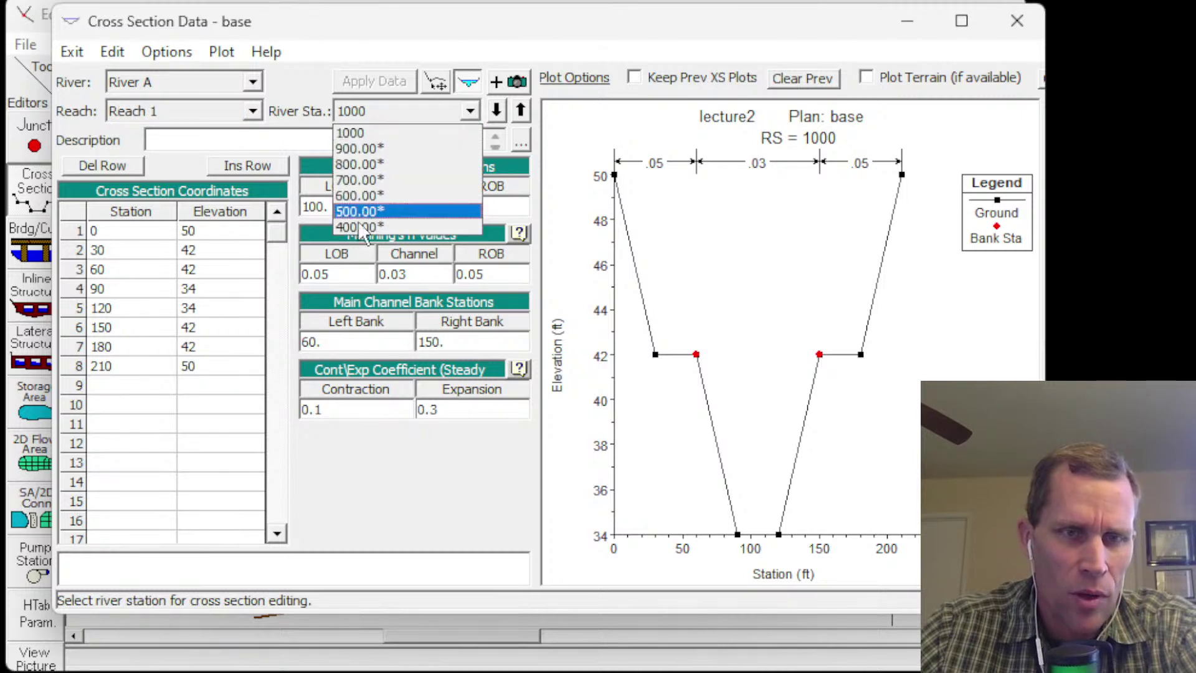
- Review which river stations belong to River A's Reach 2, and close the cross section data
{"action": "left_click", "coordinate": [254, 116]}
{"action": "left_click", "coordinate": [253, 113]}
{"action": "left_click", "coordinate": [247, 147]}
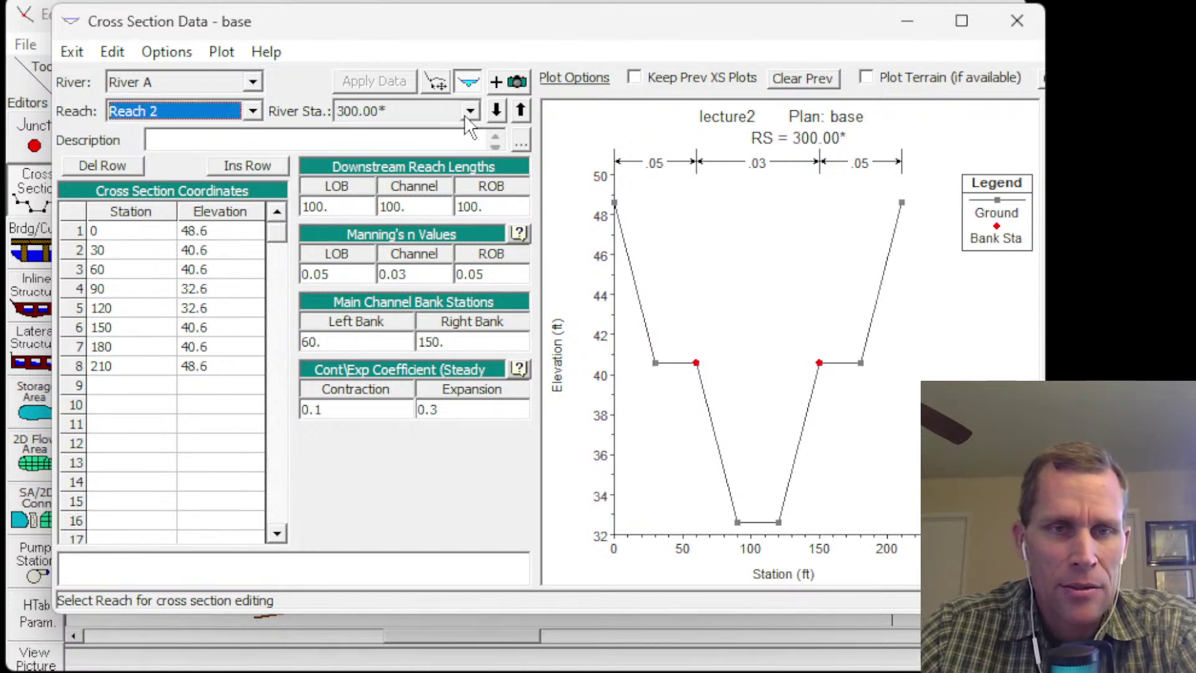
{"action": "left_click", "coordinate": [471, 112]}
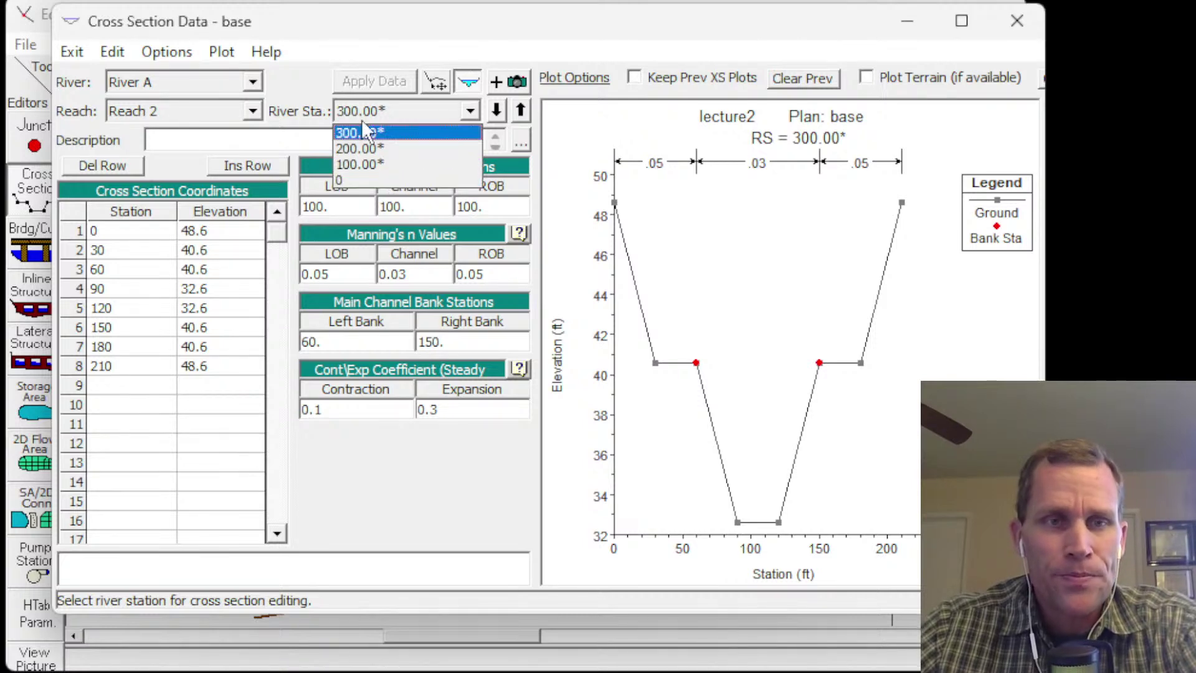
{"action": "left_click", "coordinate": [359, 20]}
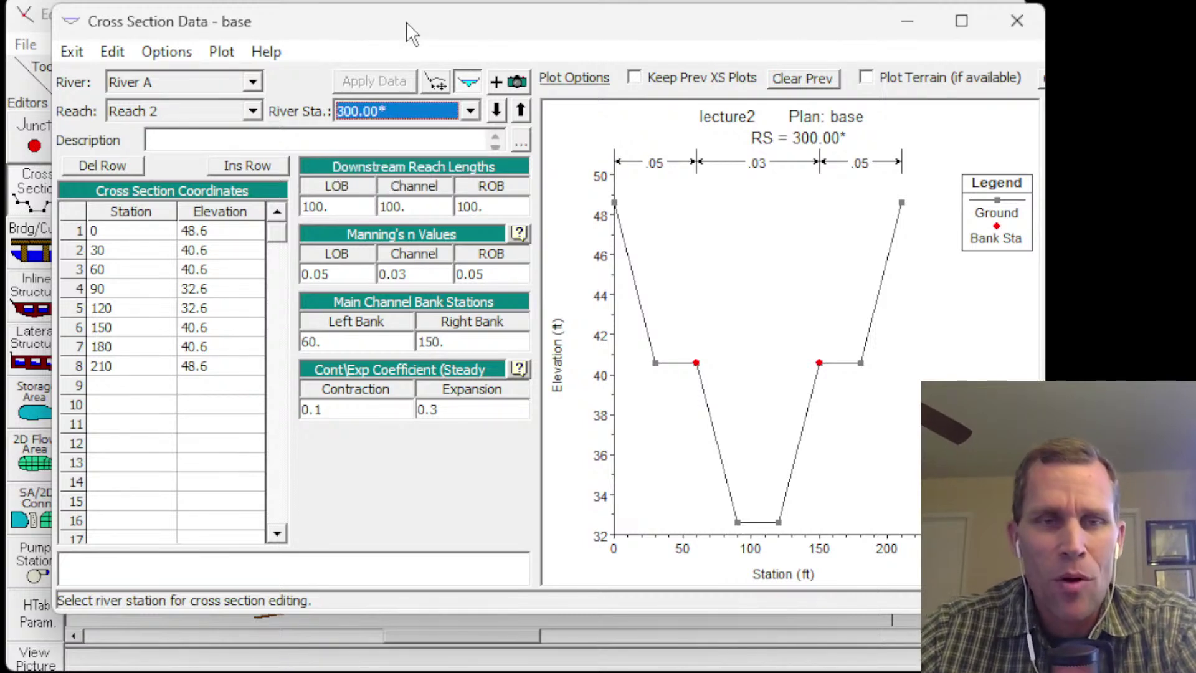
{"action": "left_click_drag", "start_coordinate": [382, 24], "coordinate": [920, 40]}
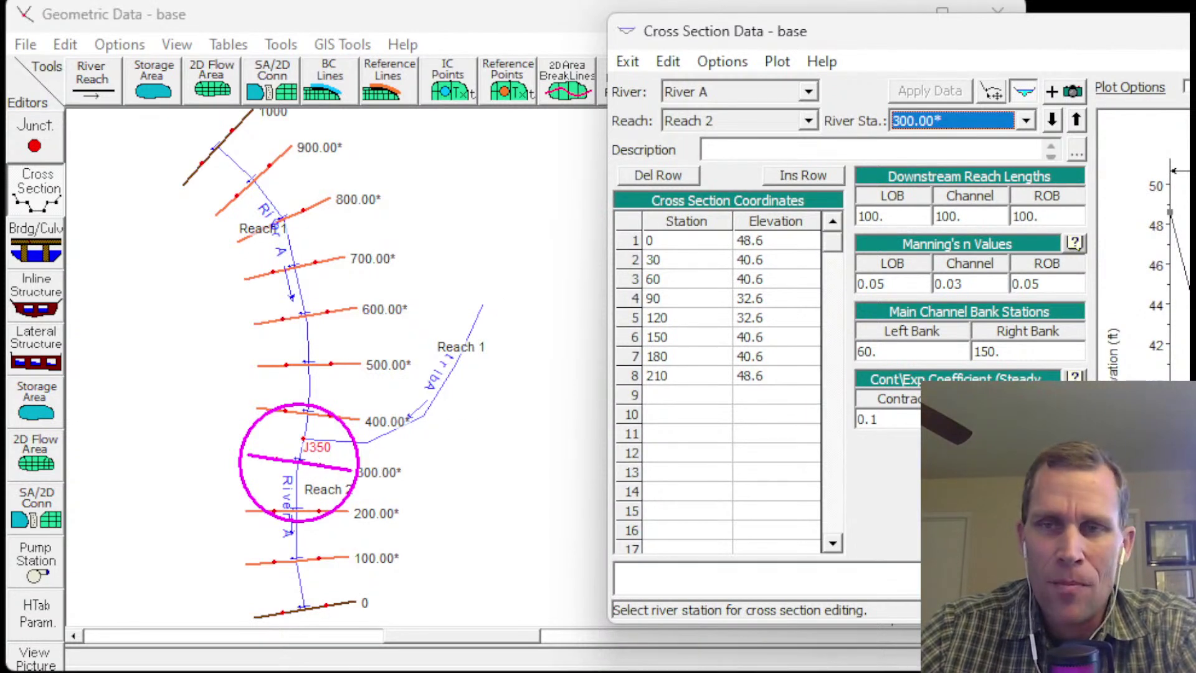
{"action": "key", "text": "alt+F4"}
- Reopen the cross section data and examine the channel bed elevations at station 300 in River A's Reach 2
{"action": "scroll", "coordinate": [266, 448], "scroll_direction": "up", "scroll_amount": 1}
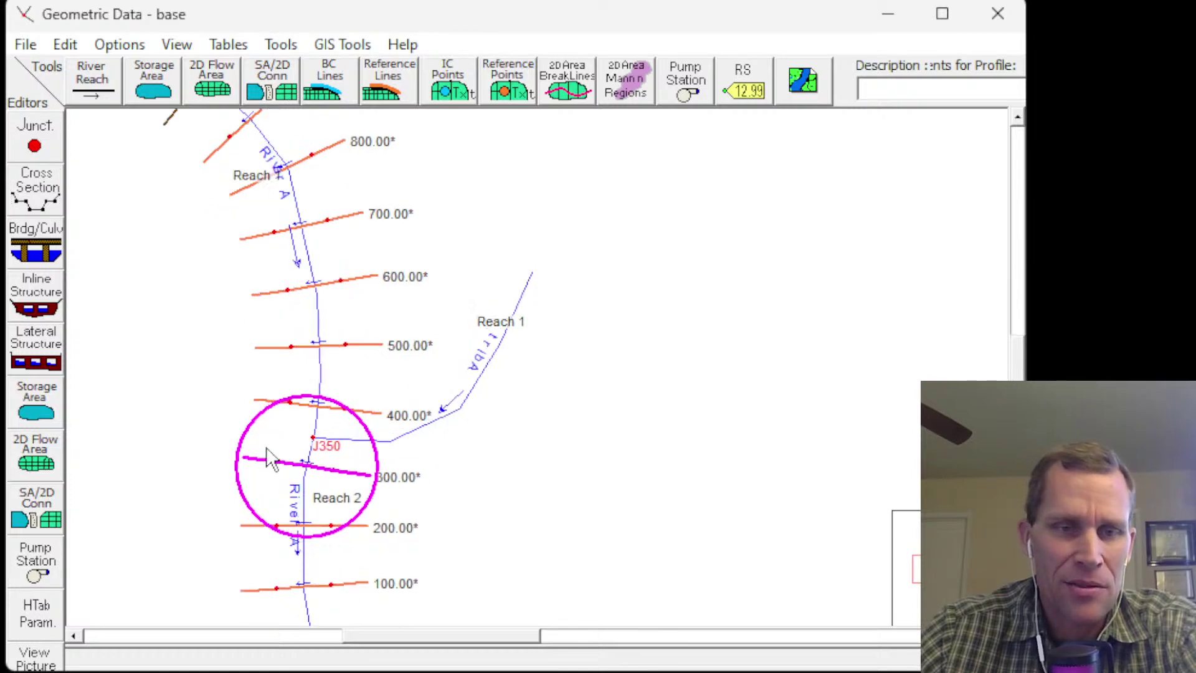
{"action": "scroll", "coordinate": [268, 458], "scroll_direction": "up", "scroll_amount": 1}
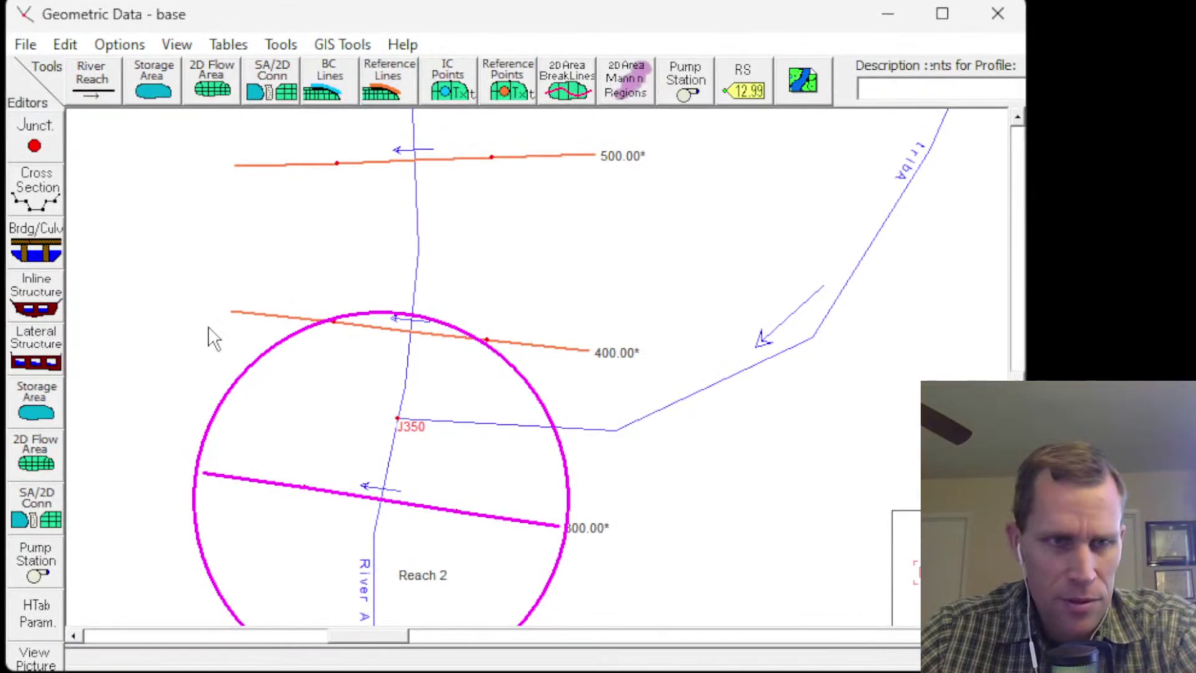
{"action": "left_click", "coordinate": [37, 190]}
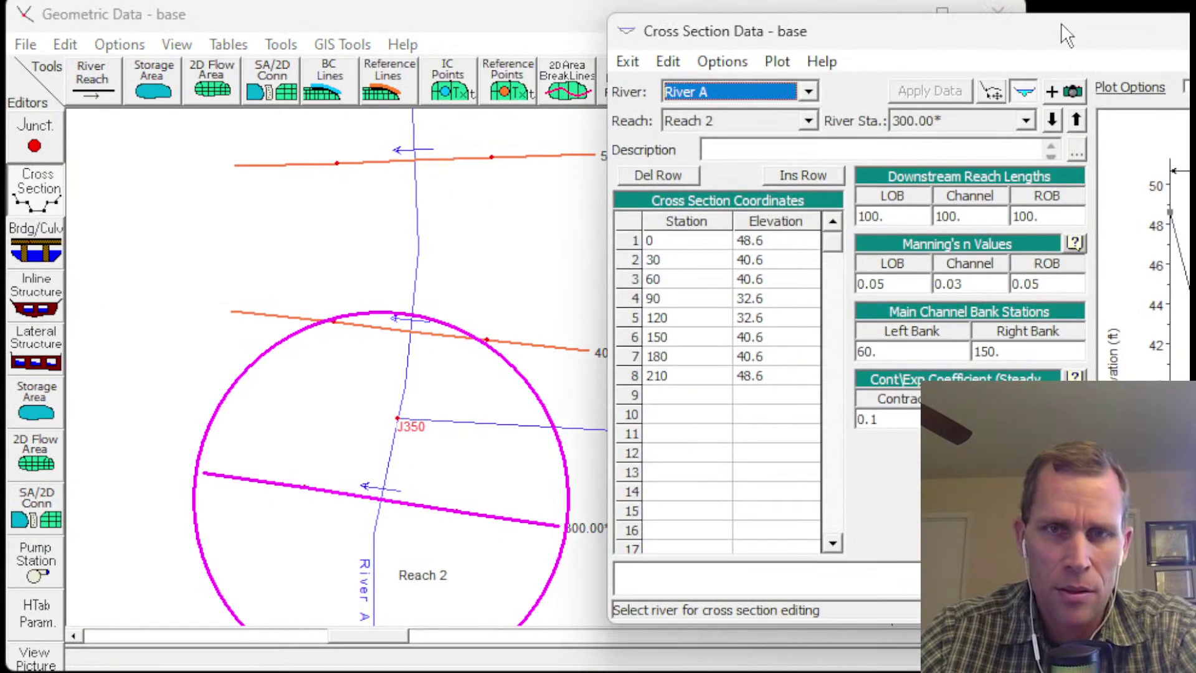
{"action": "left_click_drag", "start_coordinate": [1060, 22], "coordinate": [590, 28]}
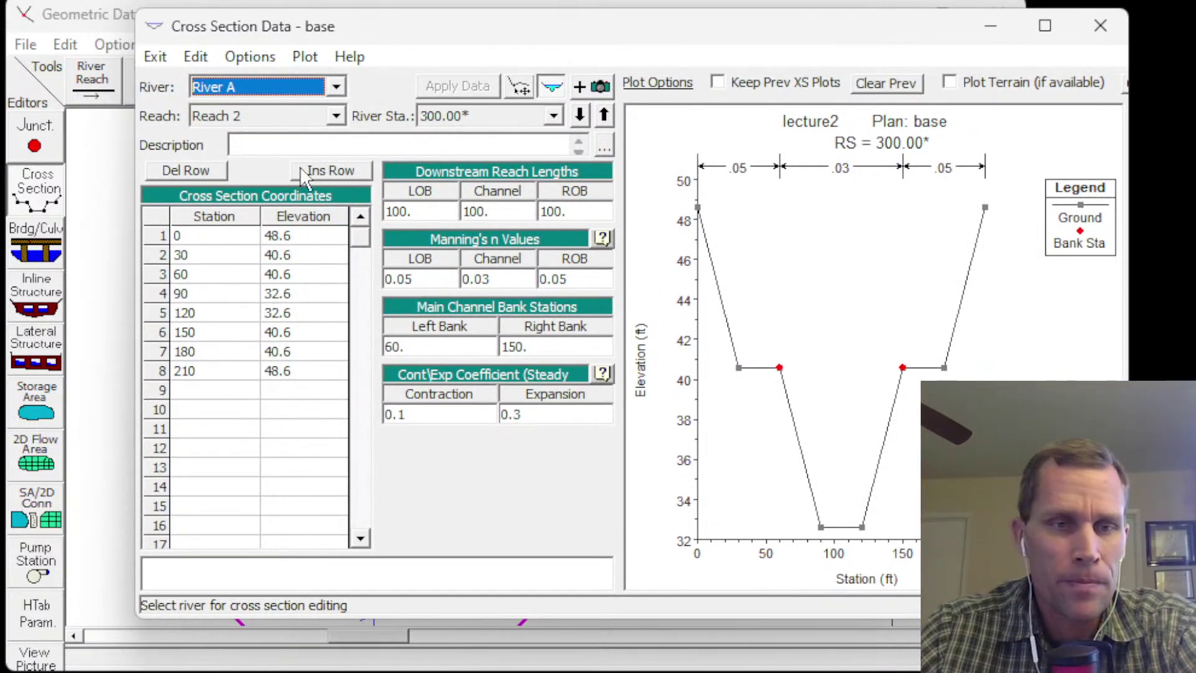
{"action": "left_click", "coordinate": [458, 116]}
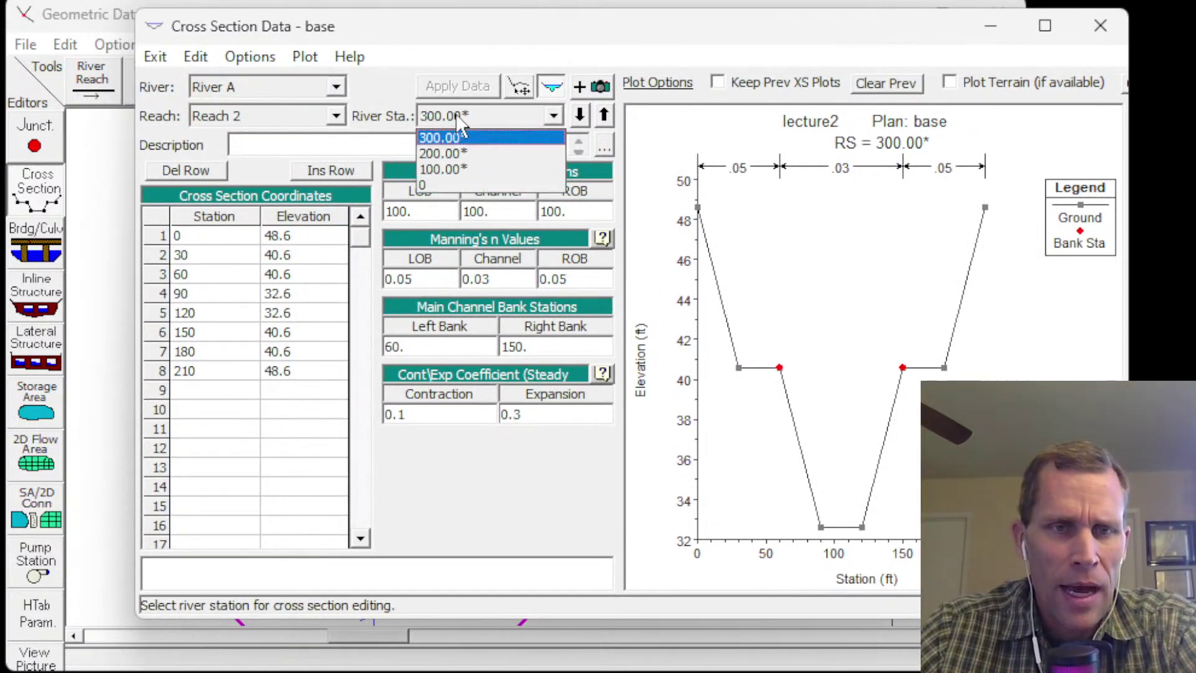
{"action": "left_click", "coordinate": [460, 119]}
{"action": "left_click", "coordinate": [303, 298]}
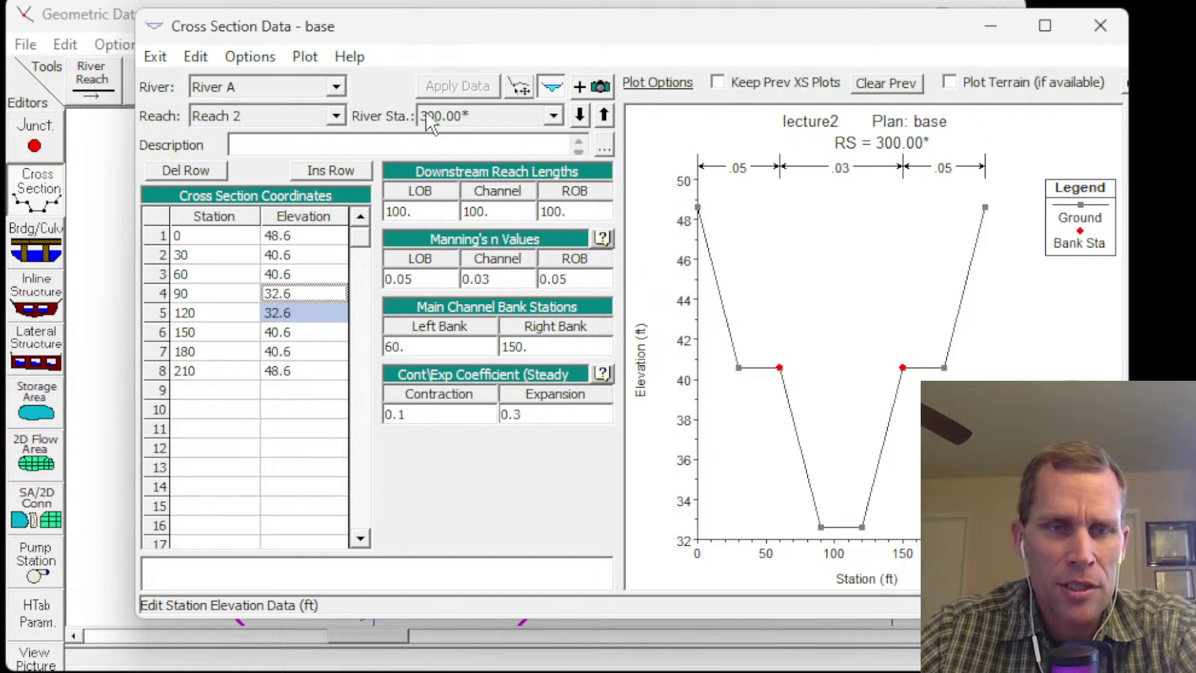
- Examine the channel bed elevations at station 400 in River A's Reach 1
{"action": "left_click", "coordinate": [335, 116]}
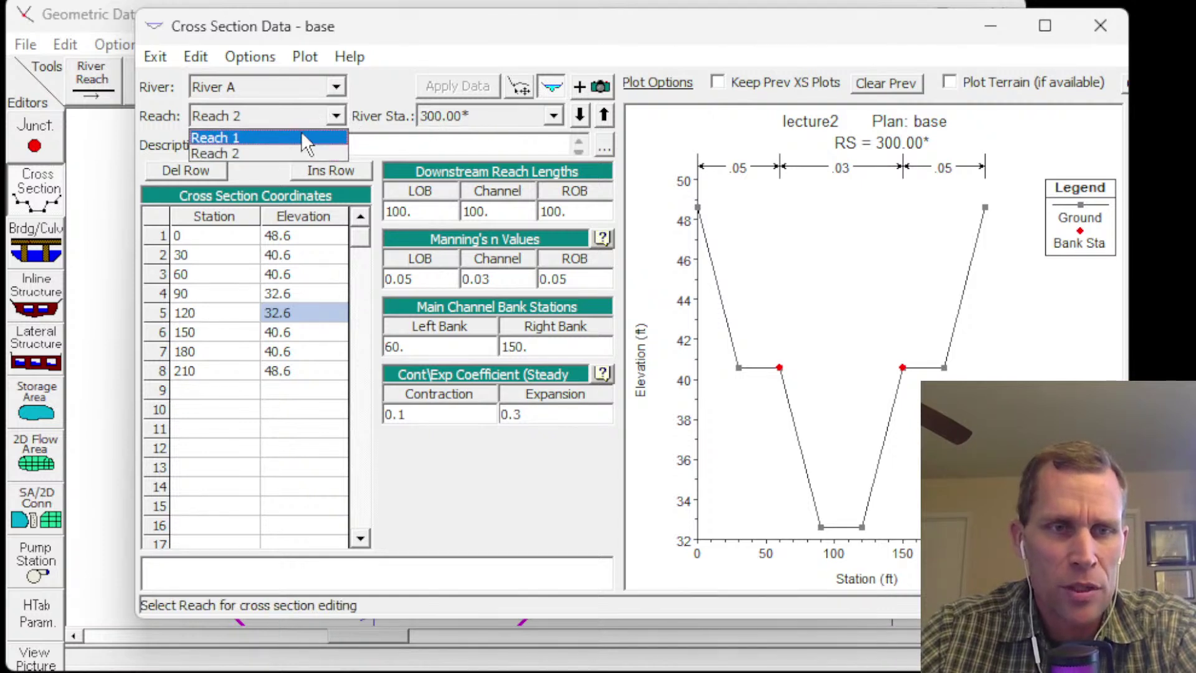
{"action": "left_click", "coordinate": [305, 131]}
{"action": "left_click", "coordinate": [479, 117]}
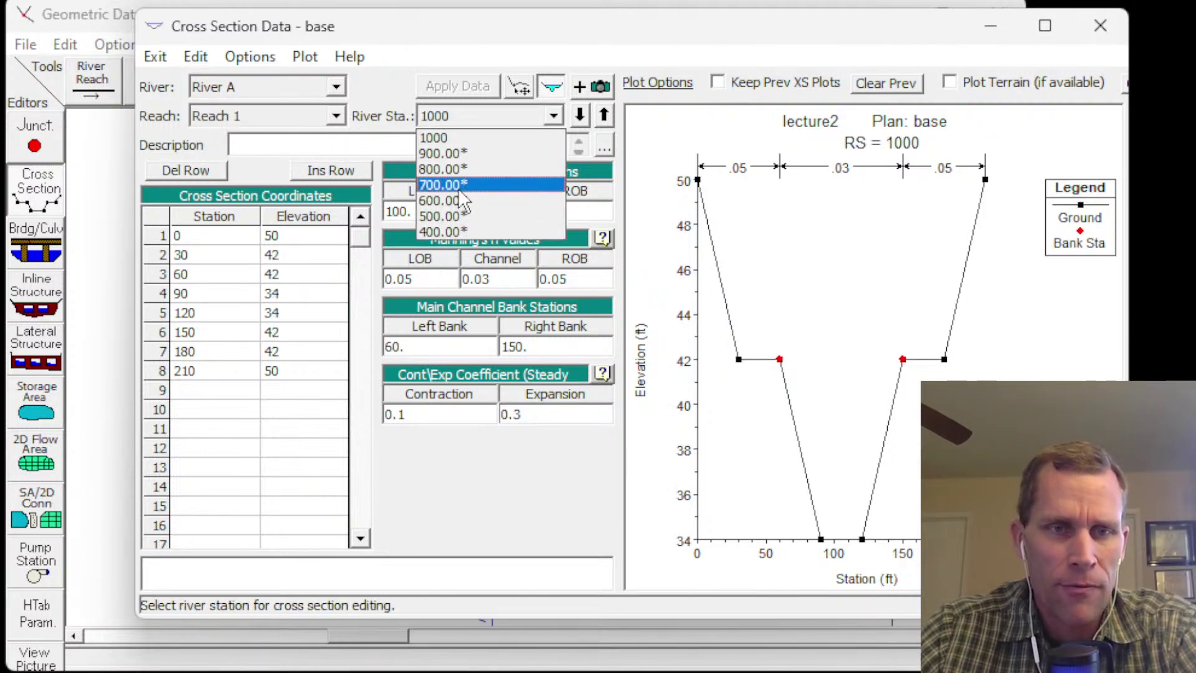
{"action": "left_click", "coordinate": [447, 230]}
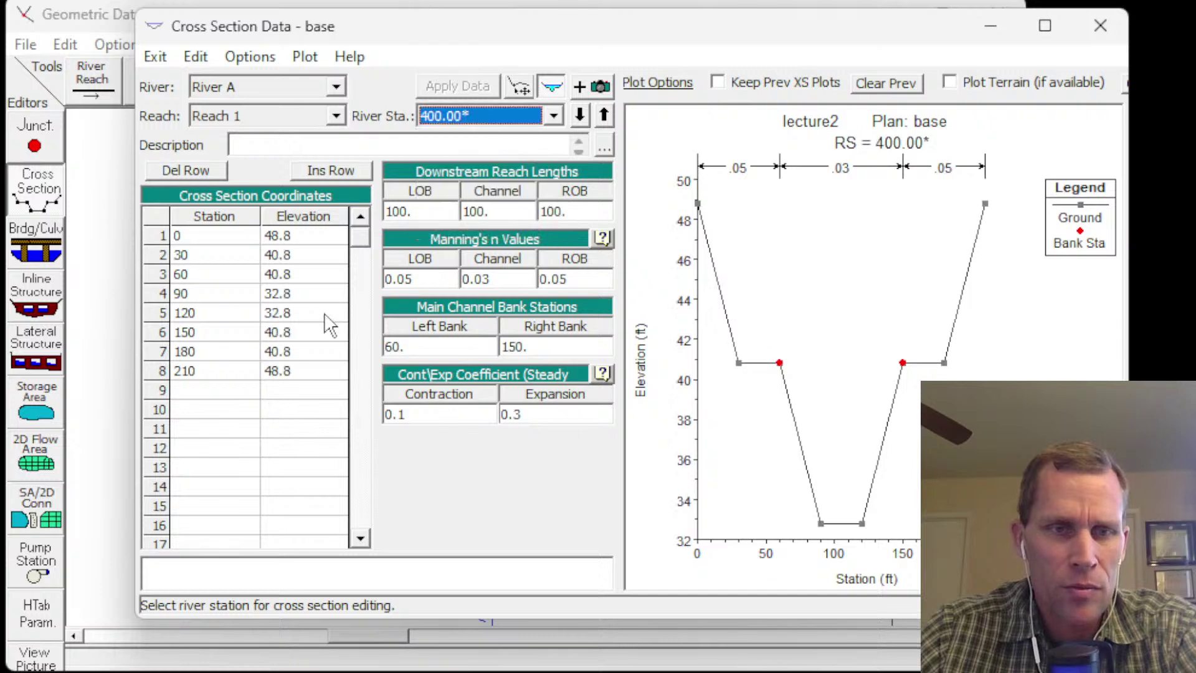
{"action": "left_click", "coordinate": [287, 299]}
{"action": "left_click_drag", "start_coordinate": [286, 301], "coordinate": [285, 311]}
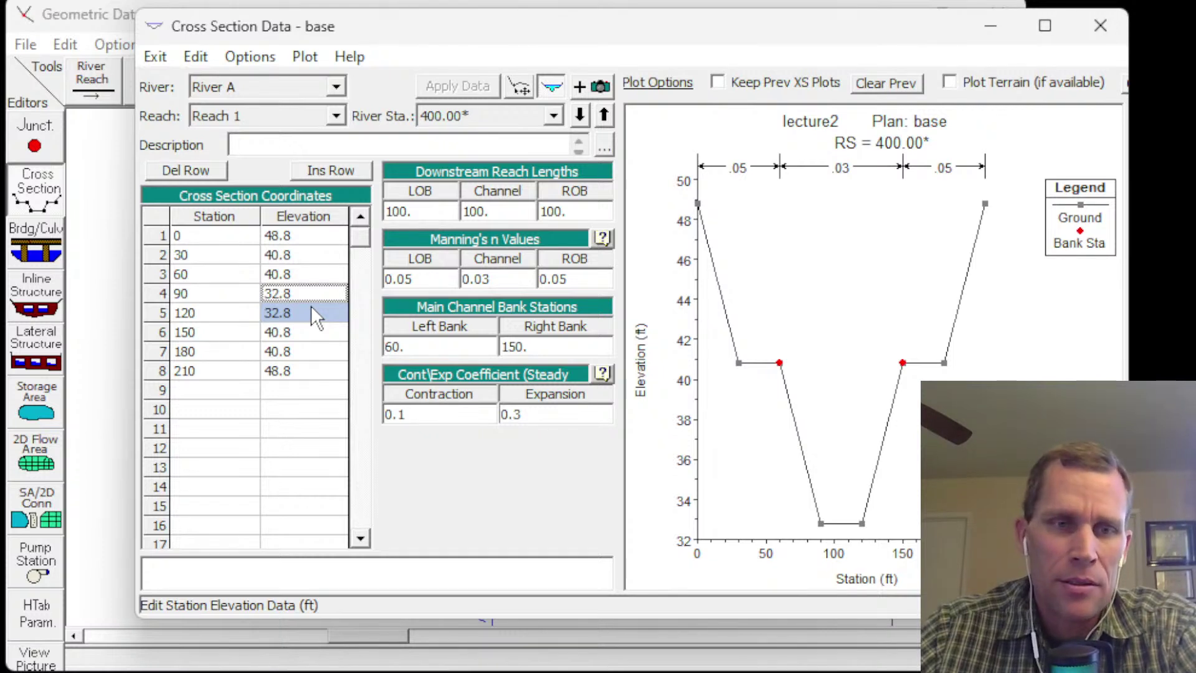
{"action": "left_click", "coordinate": [305, 296]}
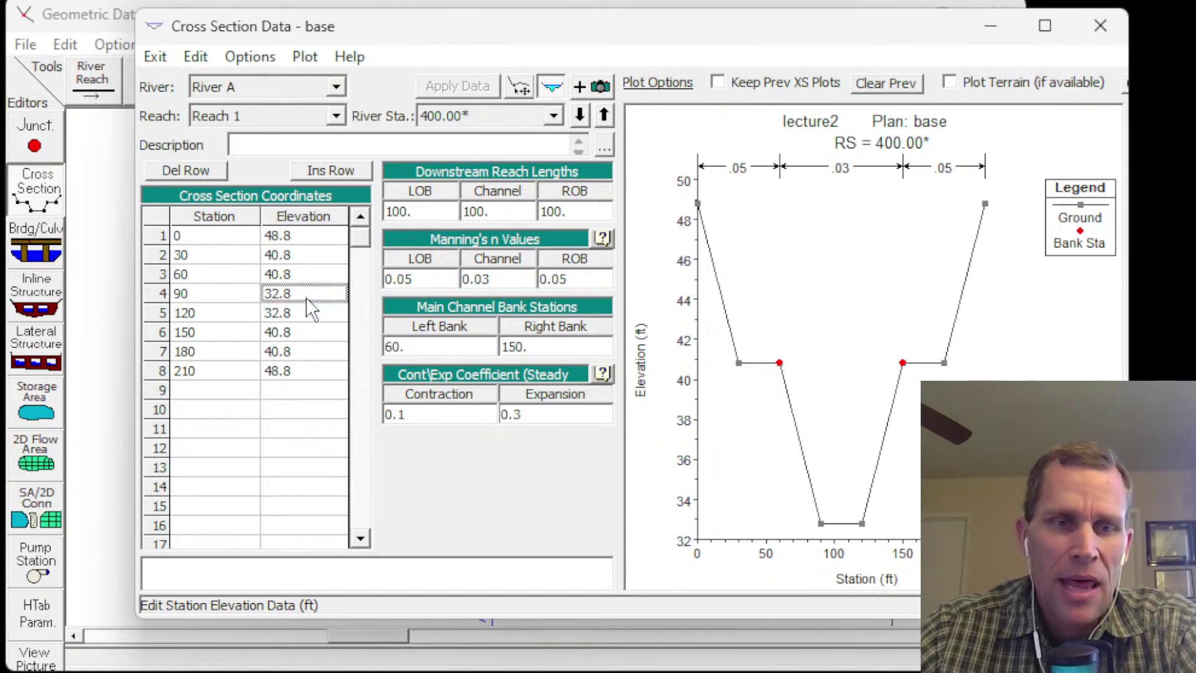
{"action": "left_click", "coordinate": [306, 312]}
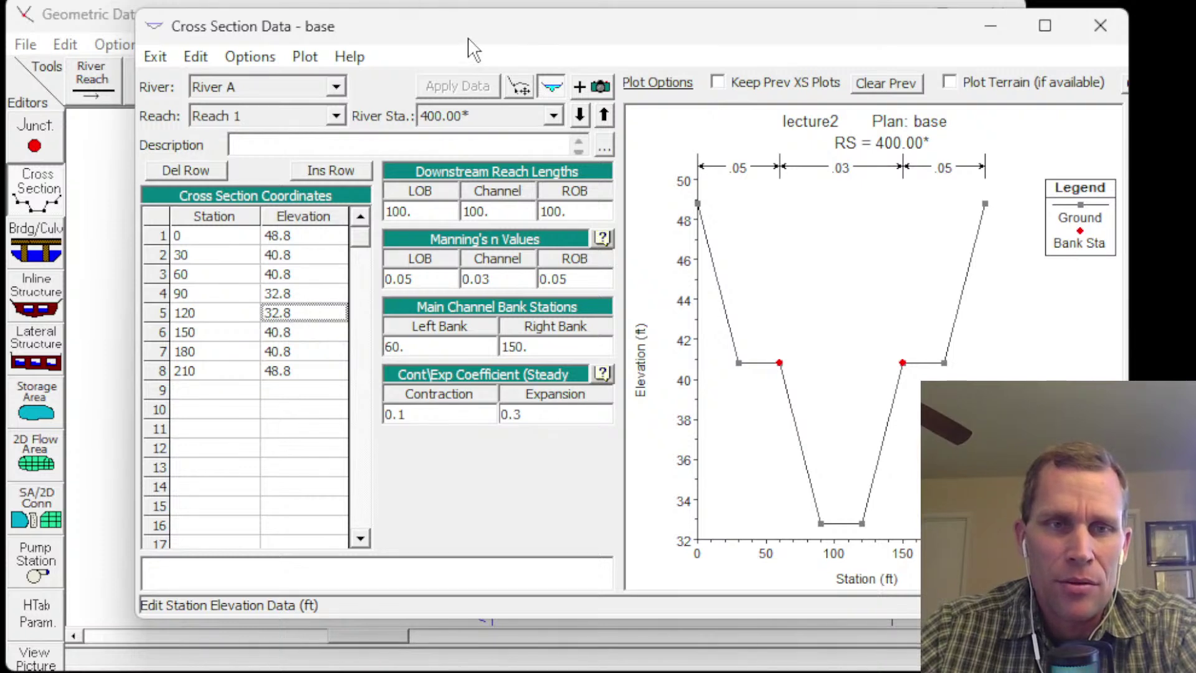
- Examine the schematic around junction J350 between stations 400 and 300, and return to the cross section data
{"action": "left_click_drag", "start_coordinate": [468, 39], "coordinate": [1014, 28]}
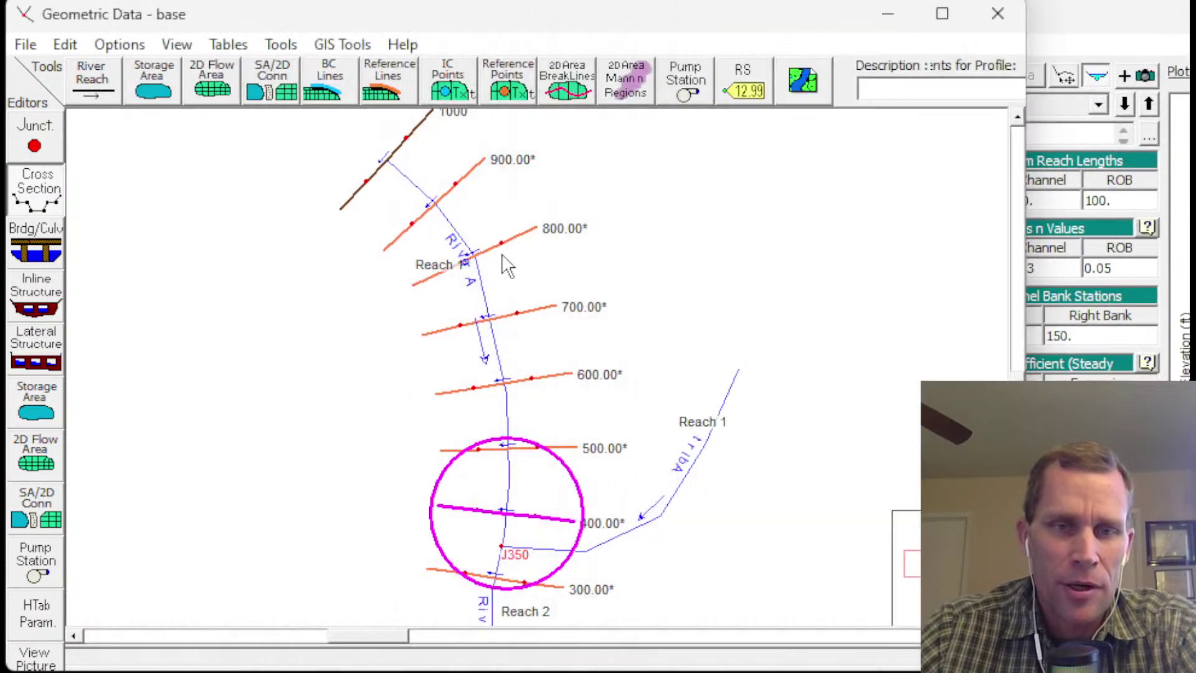
{"action": "left_click_drag", "start_coordinate": [686, 254], "coordinate": [350, 230]}
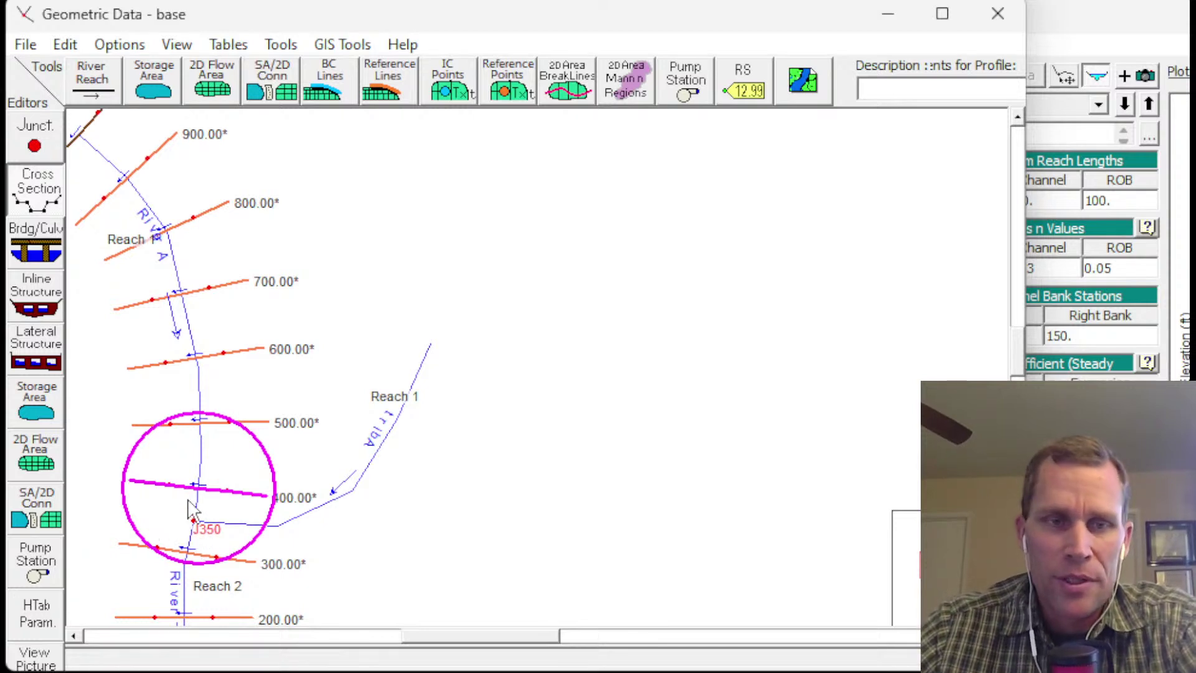
{"action": "left_click_drag", "start_coordinate": [1100, 6], "coordinate": [546, 22]}
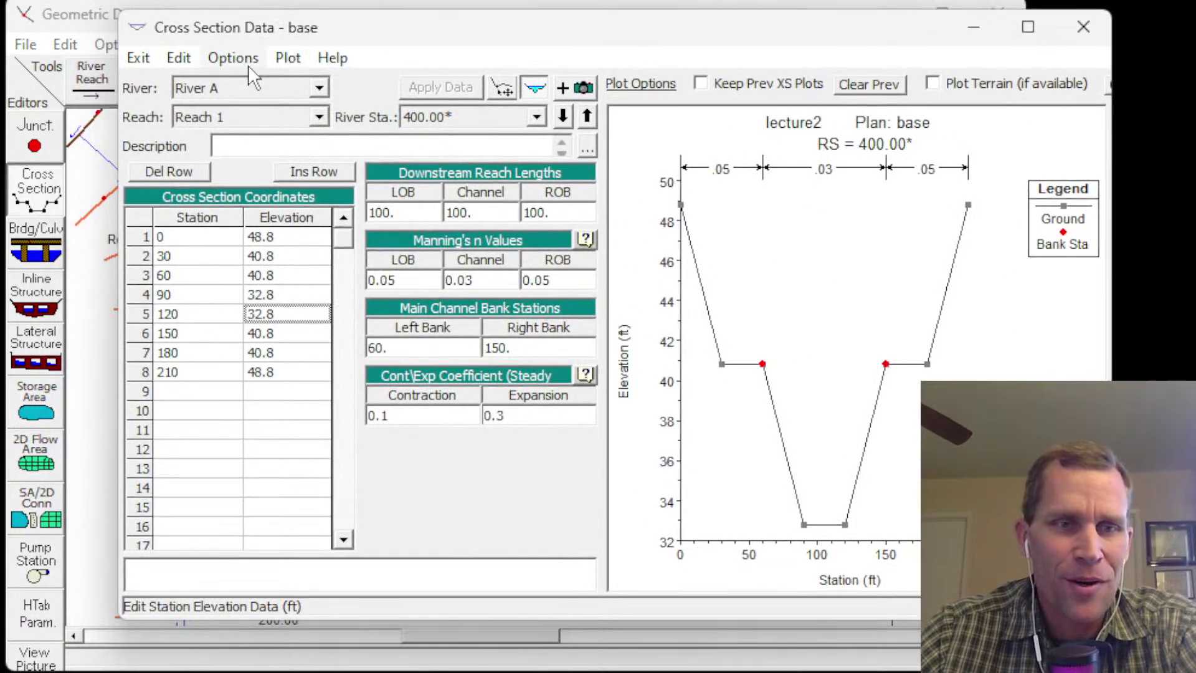
{"action": "left_click", "coordinate": [233, 58]}
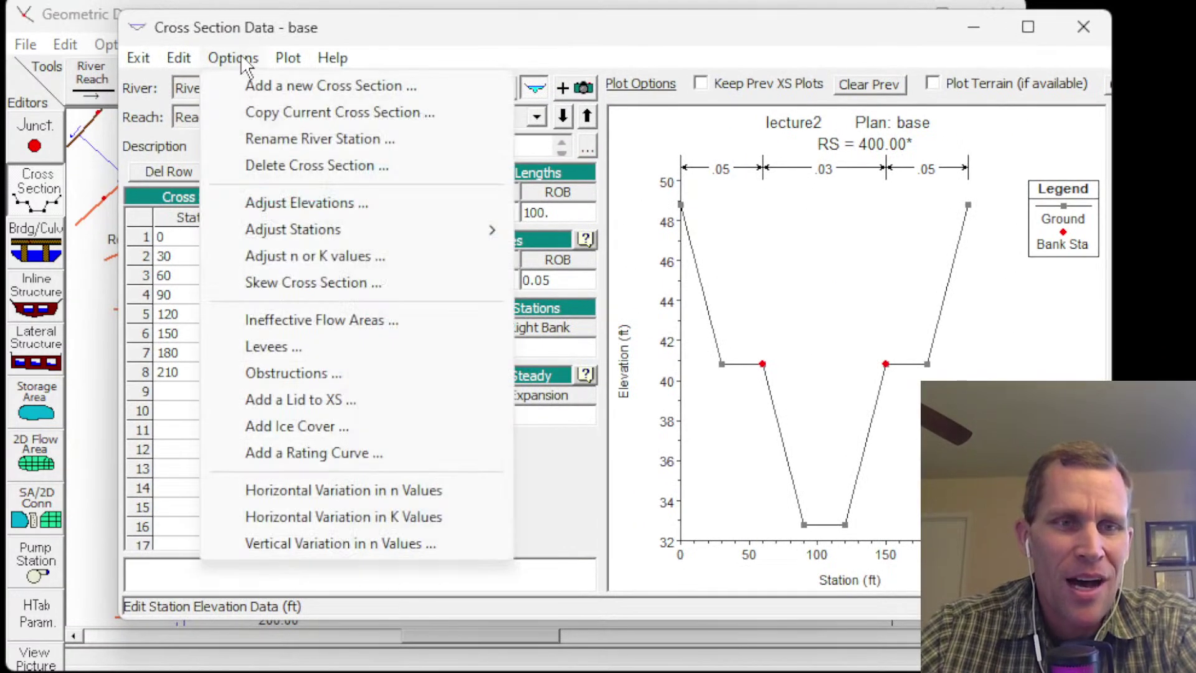
{"action": "left_click", "coordinate": [267, 88]}
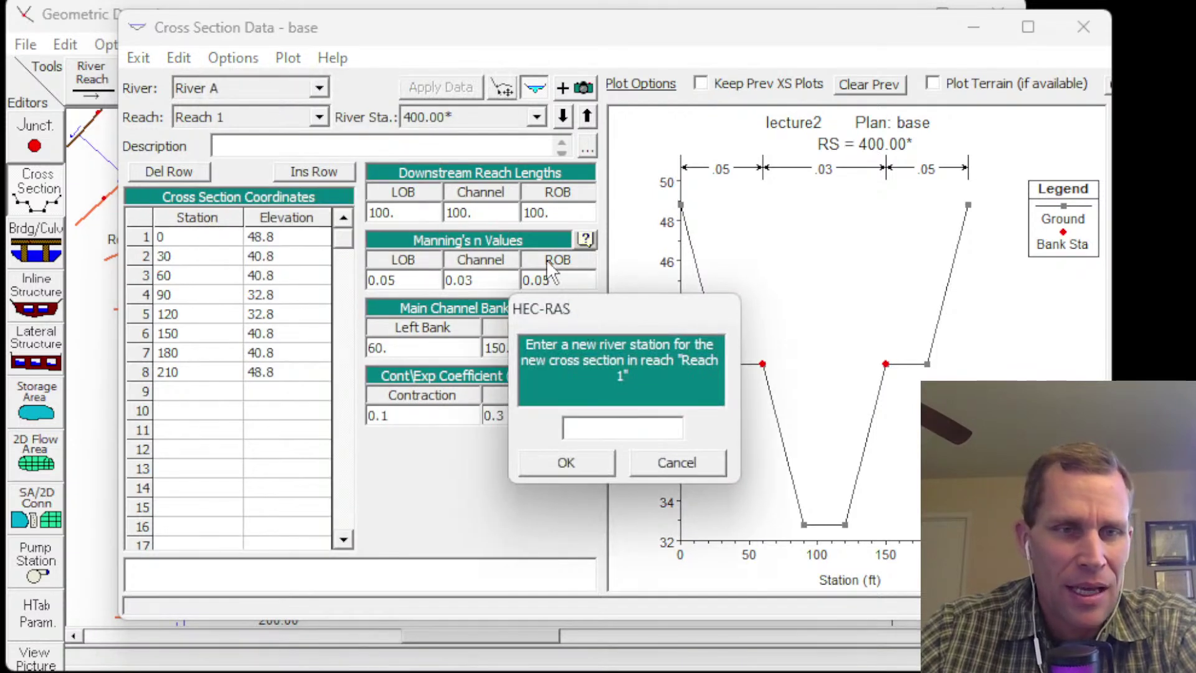
{"action": "left_click", "coordinate": [677, 464]}
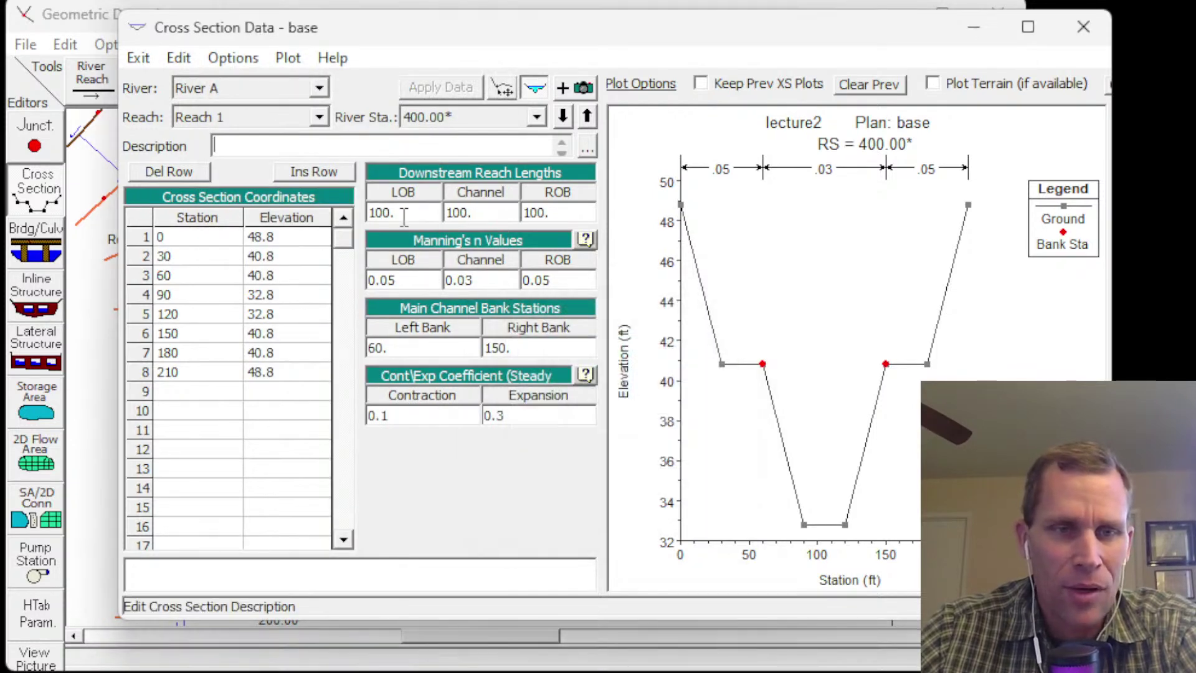
- Add a new cross section at river station 0 in Reach 1 of tribA
{"action": "left_click", "coordinate": [300, 87]}
{"action": "left_click", "coordinate": [275, 123]}
{"action": "left_click", "coordinate": [319, 118]}
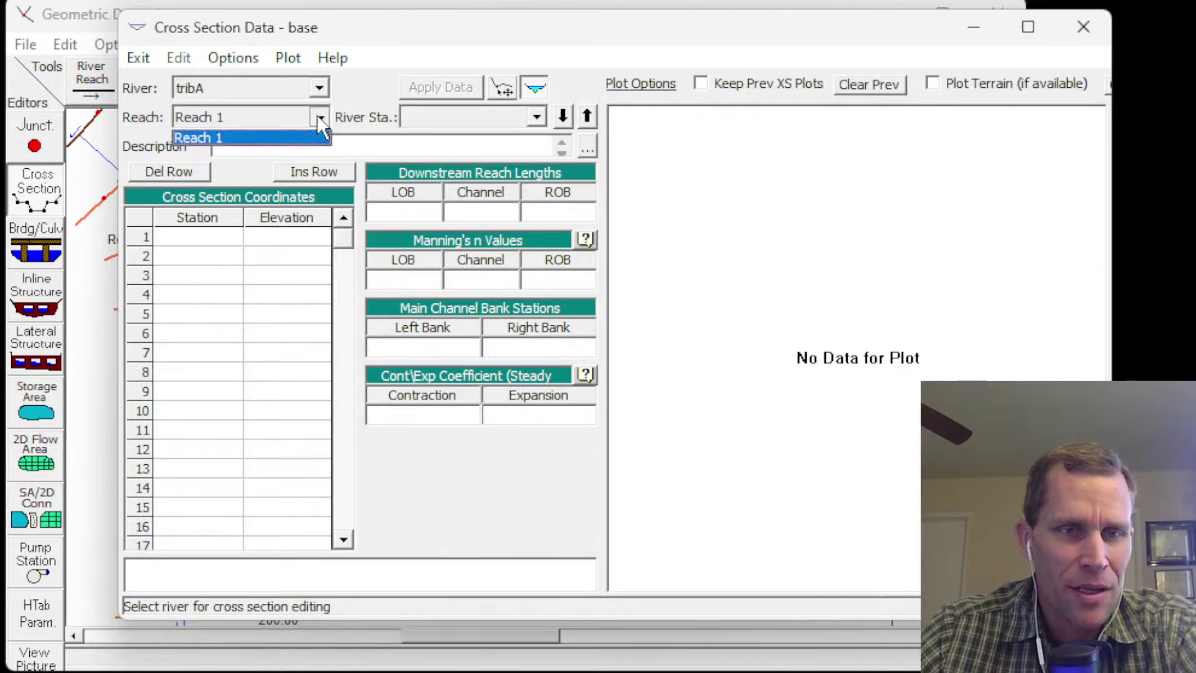
{"action": "left_click", "coordinate": [269, 137]}
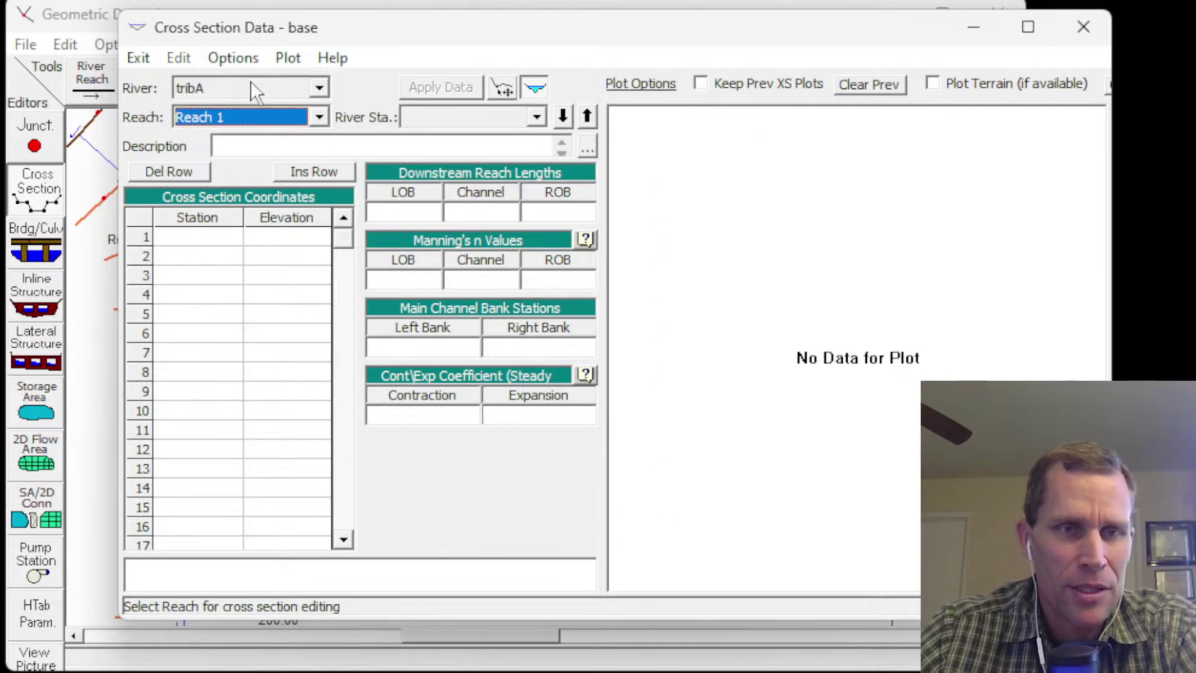
{"action": "left_click_drag", "start_coordinate": [274, 32], "coordinate": [532, 30]}
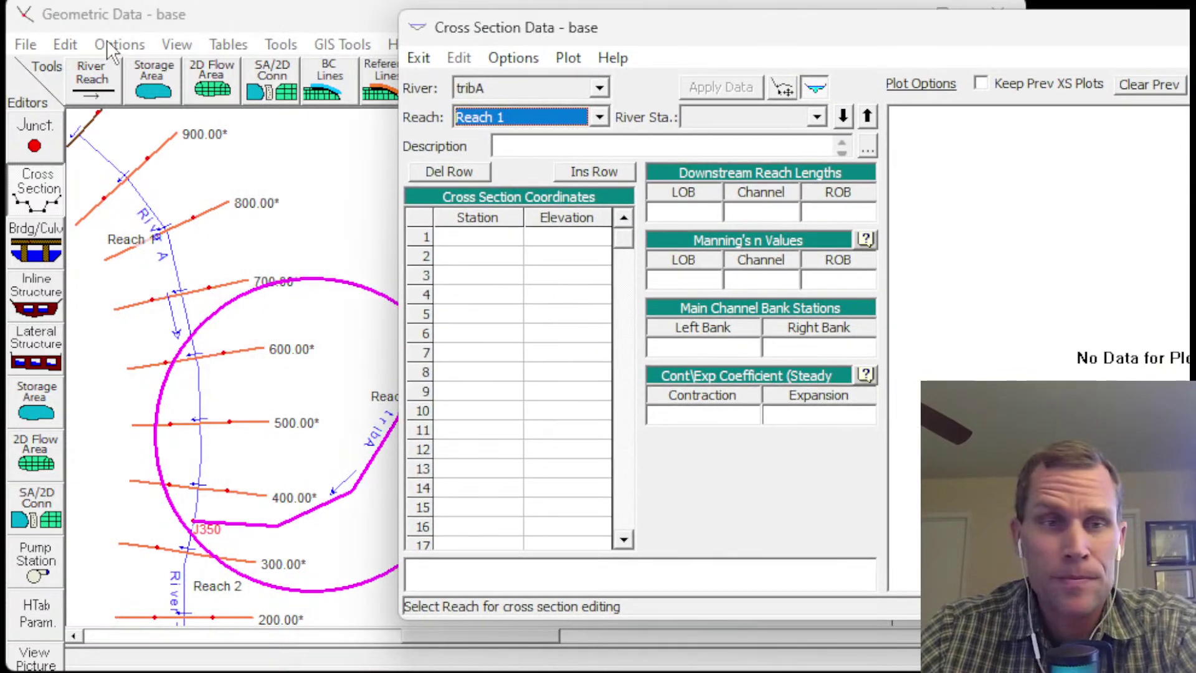
{"action": "left_click", "coordinate": [512, 57]}
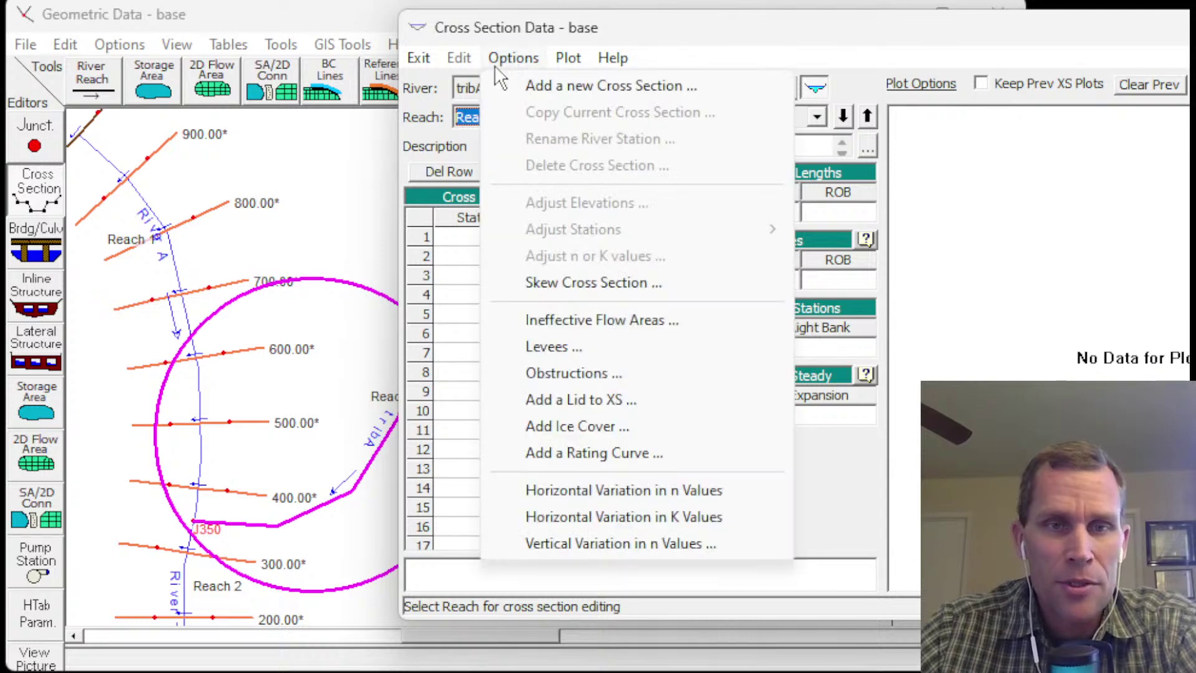
{"action": "left_click", "coordinate": [536, 86]}
{"action": "left_click_drag", "start_coordinate": [891, 320], "coordinate": [552, 148]}
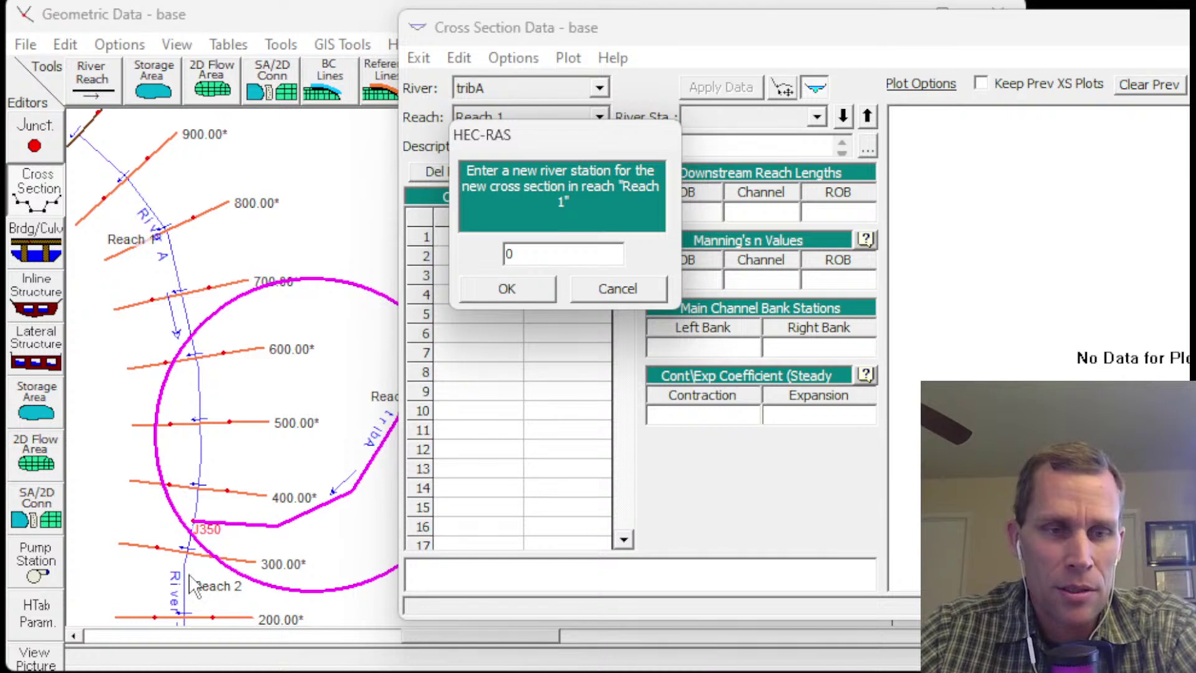
{"action": "left_click", "coordinate": [522, 296]}
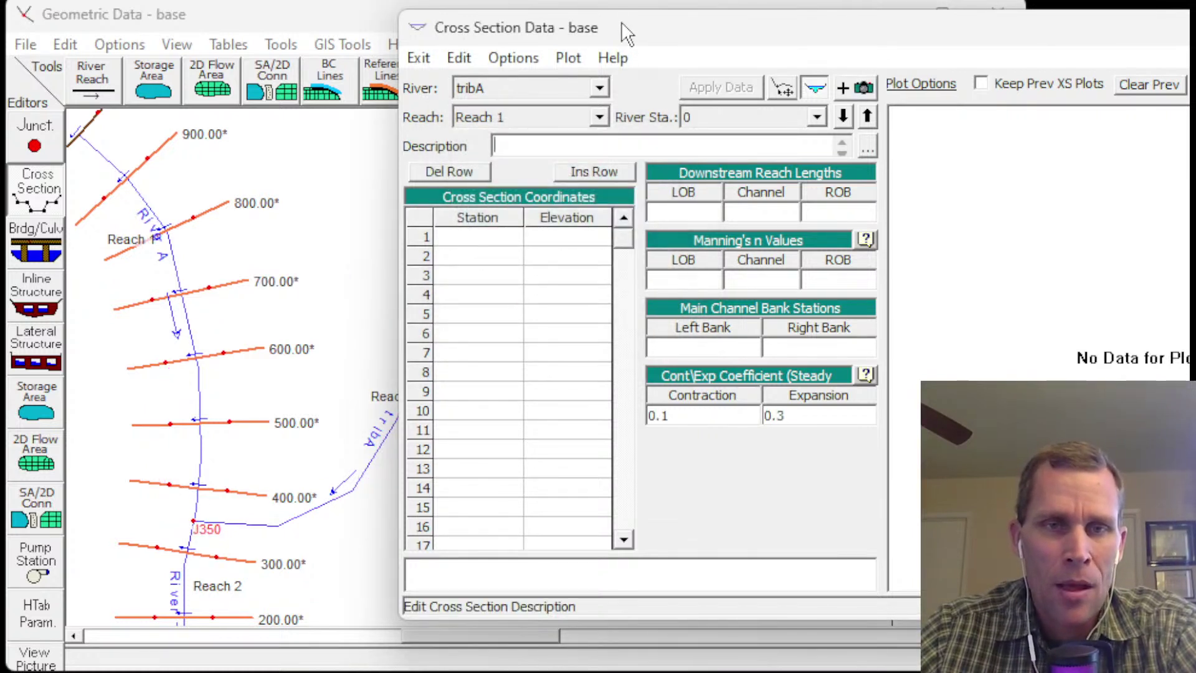
- Switch to the hec_ras_data.xlsx workbook in Excel and copy the station and elevation values for RS 0 of Trib 1 from sheet L2
{"action": "left_click_drag", "start_coordinate": [622, 23], "coordinate": [592, 25]}
{"action": "left_click_drag", "start_coordinate": [418, 238], "coordinate": [528, 421]}
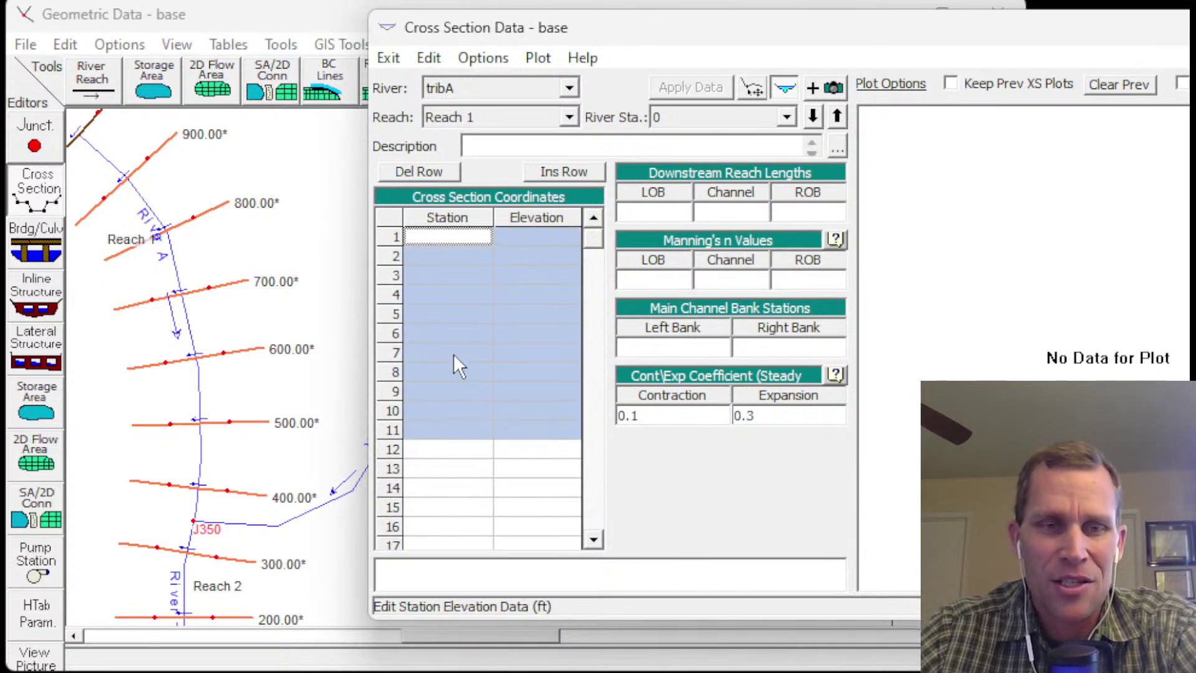
{"action": "left_click", "coordinate": [455, 334]}
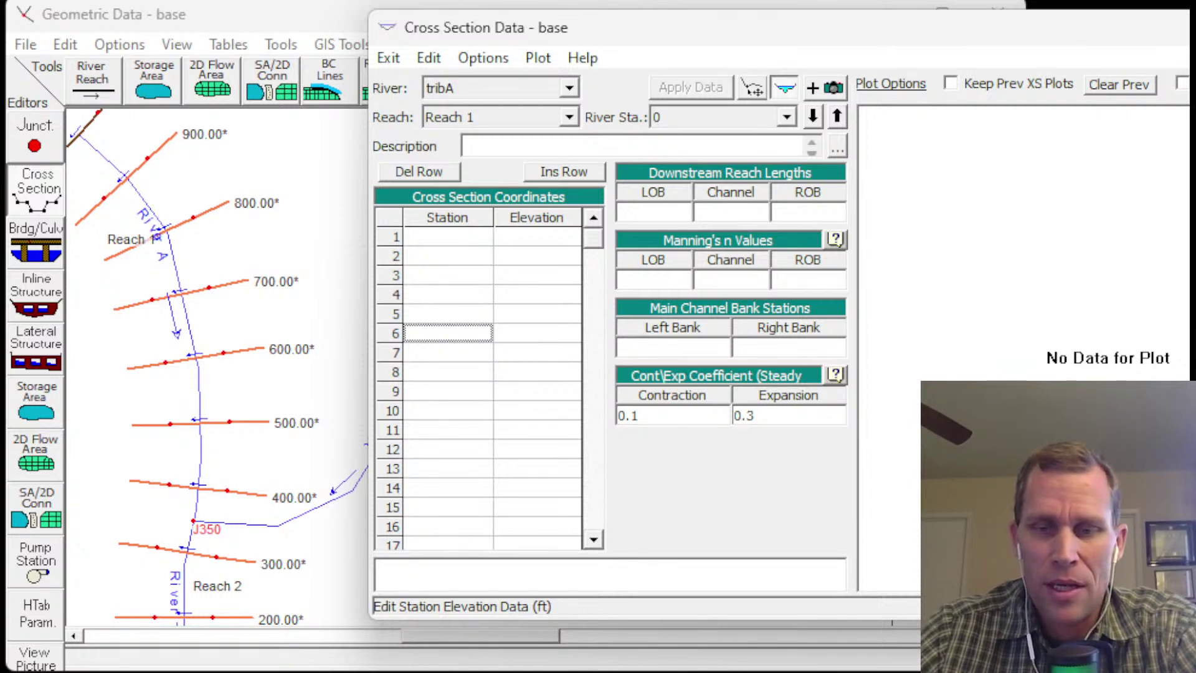
{"action": "key", "text": "alt+Tab"}
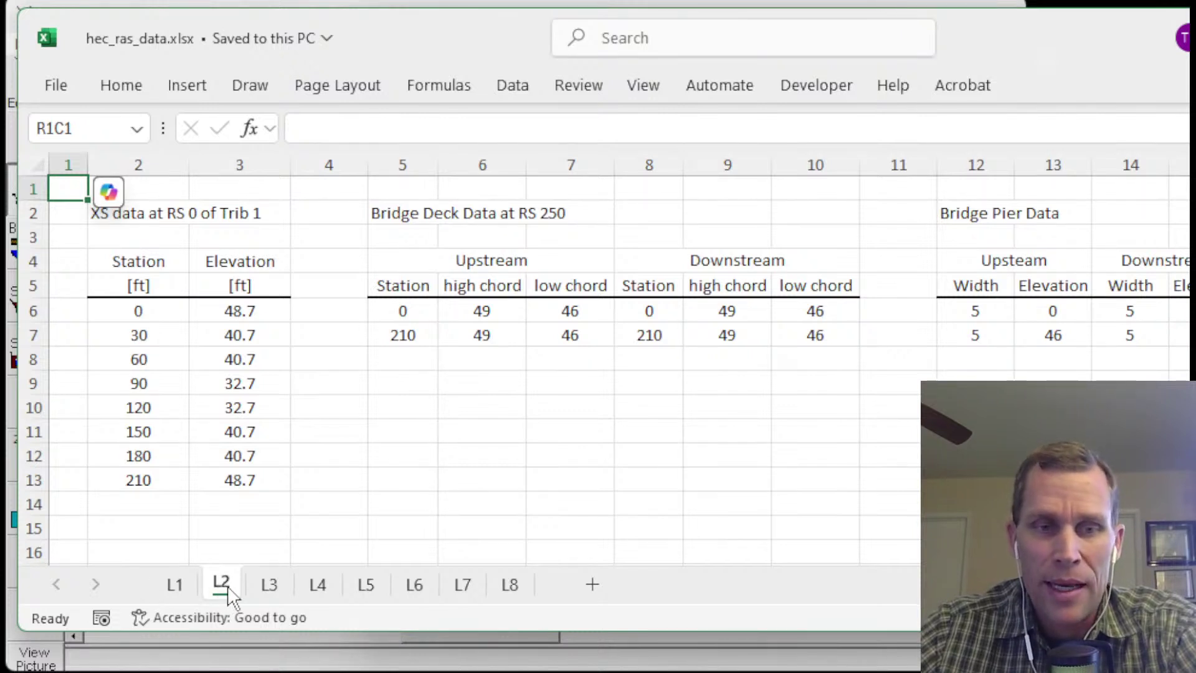
{"action": "left_click", "coordinate": [133, 304]}
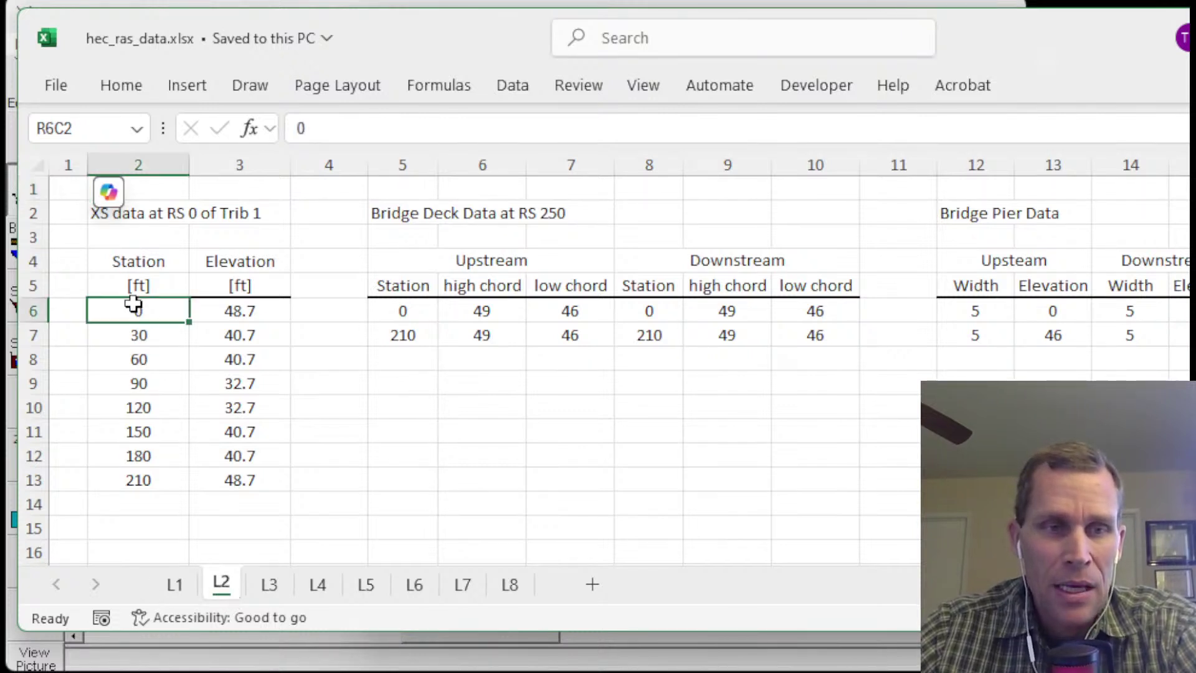
{"action": "left_click_drag", "start_coordinate": [134, 303], "coordinate": [226, 477]}
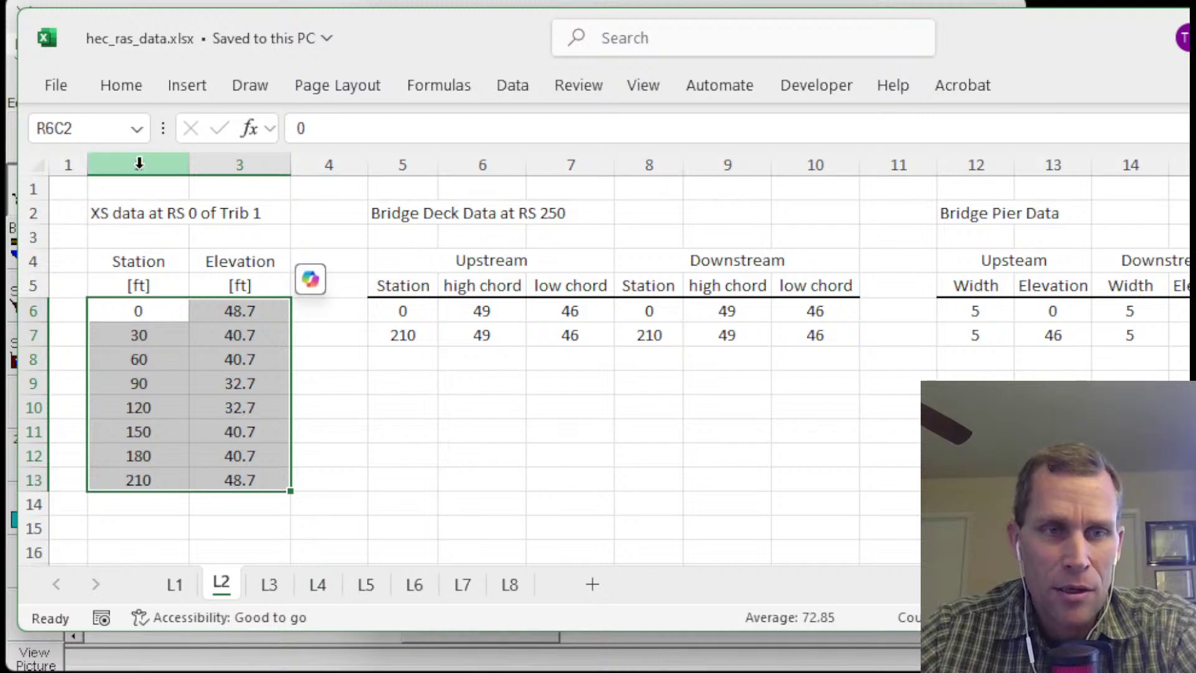
{"action": "left_click", "coordinate": [101, 212]}
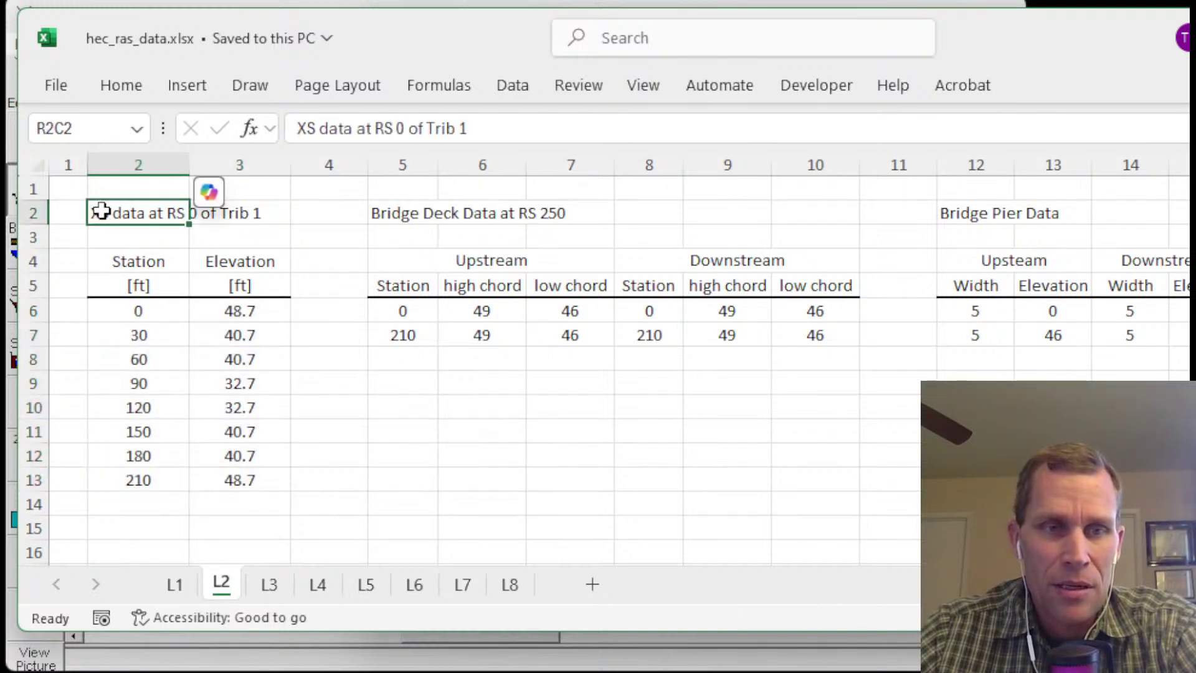
{"action": "left_click_drag", "start_coordinate": [133, 312], "coordinate": [281, 480]}
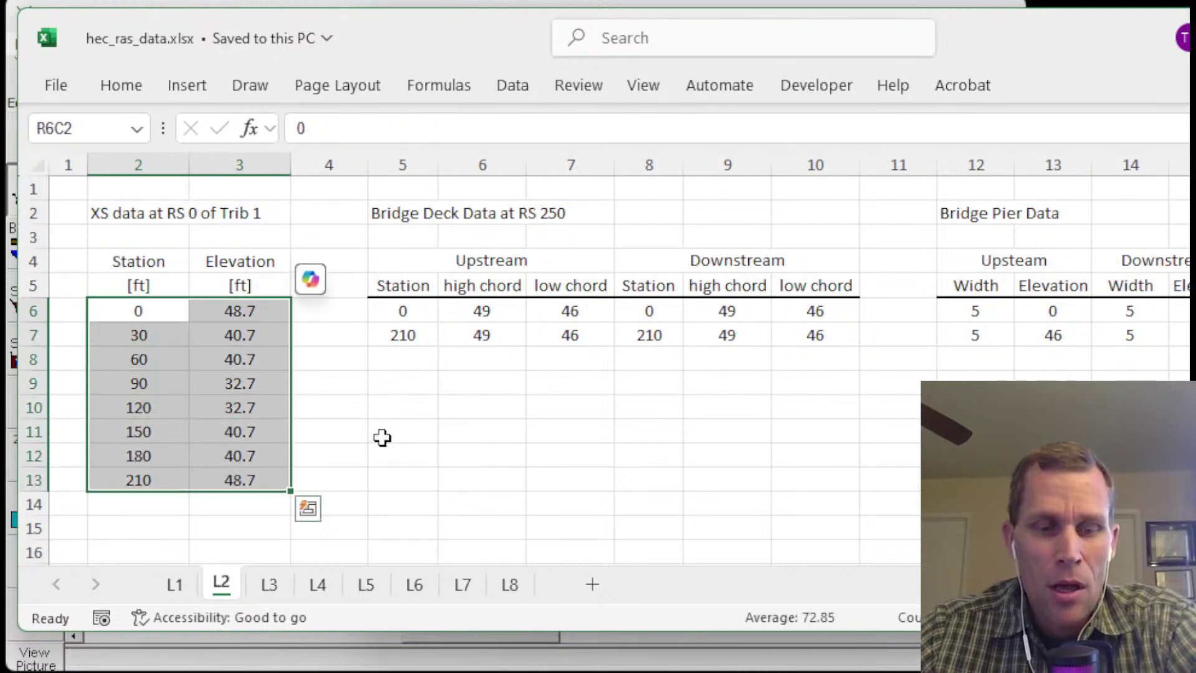
{"action": "key", "text": "ctrl+c"}
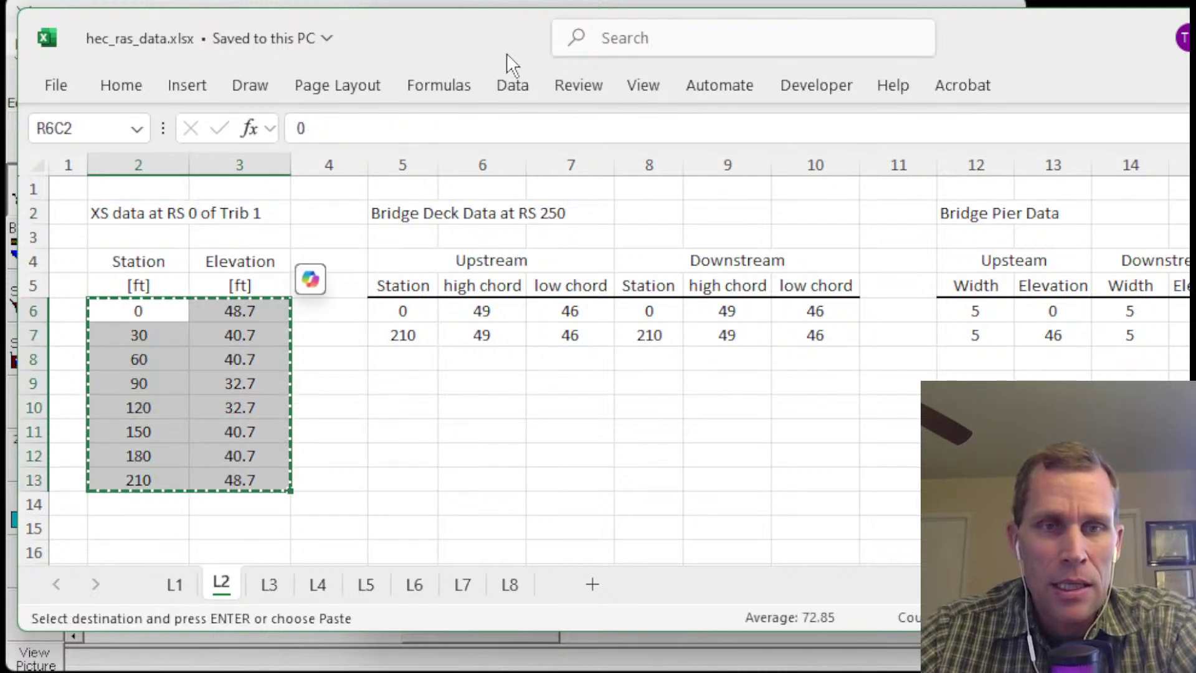
- Return to HEC-RAS and paste the copied stations and elevations into the coordinates of tribA's cross section at station 0
{"action": "key", "text": "alt+Tab"}
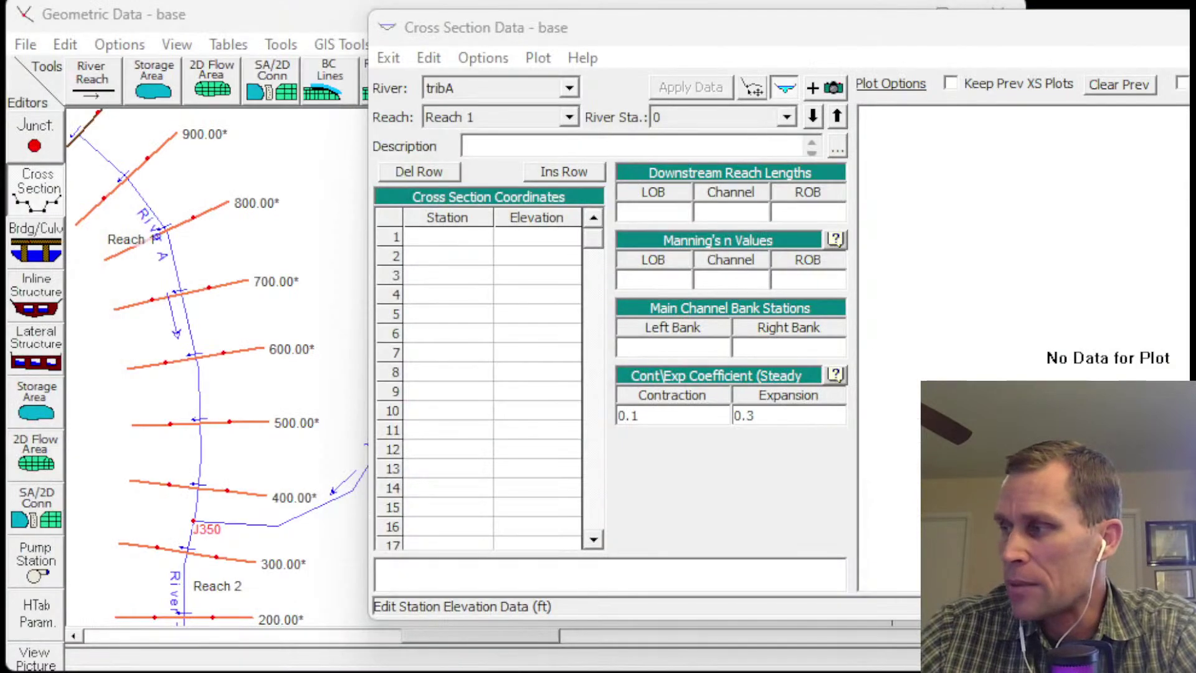
{"action": "left_click", "coordinate": [436, 256]}
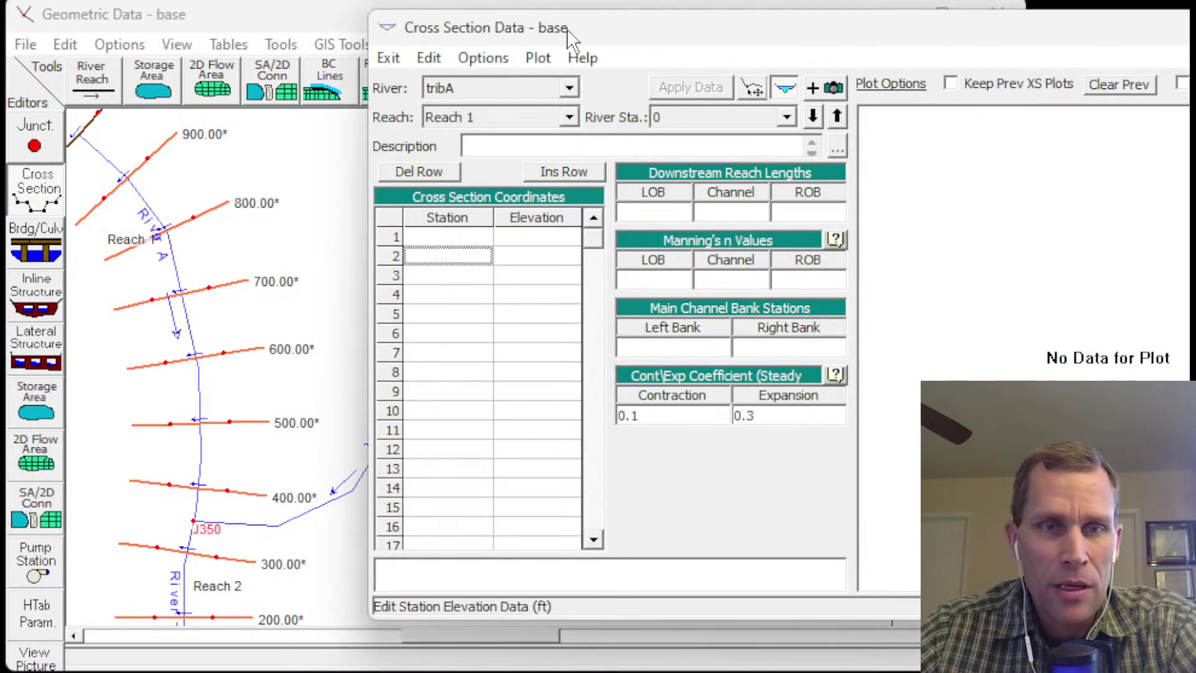
{"action": "left_click_drag", "start_coordinate": [439, 240], "coordinate": [539, 467]}
{"action": "key", "text": "ctrl+v"}
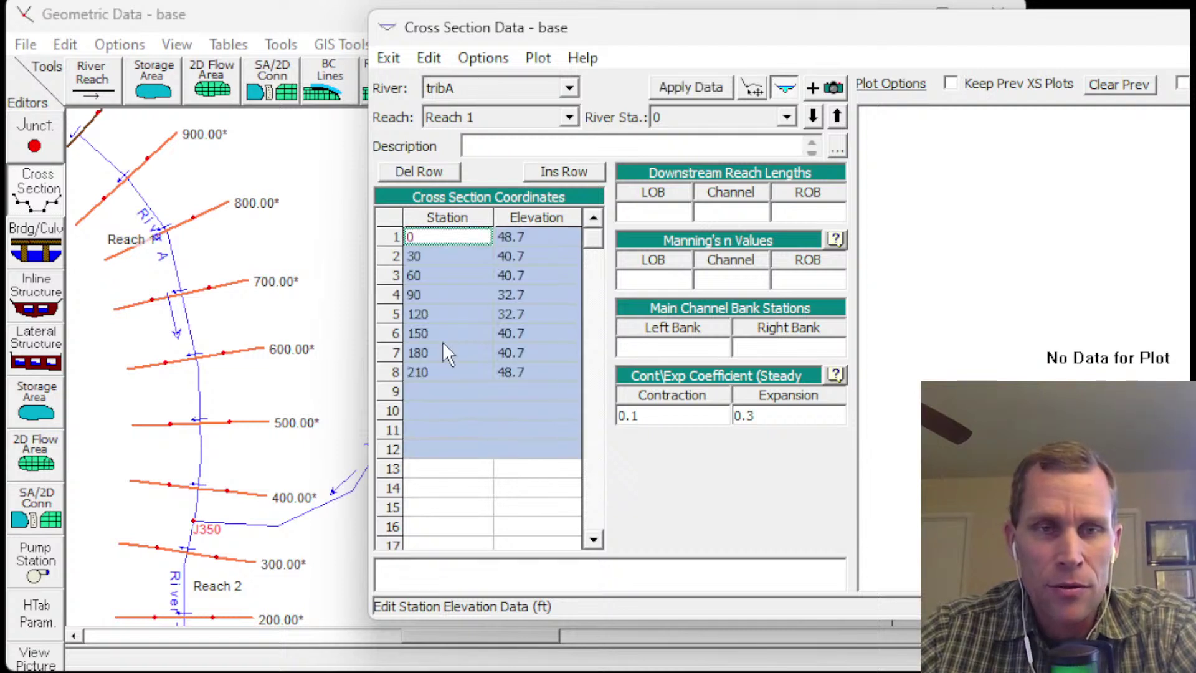
{"action": "left_click", "coordinate": [455, 277]}
{"action": "left_click", "coordinate": [427, 236]}
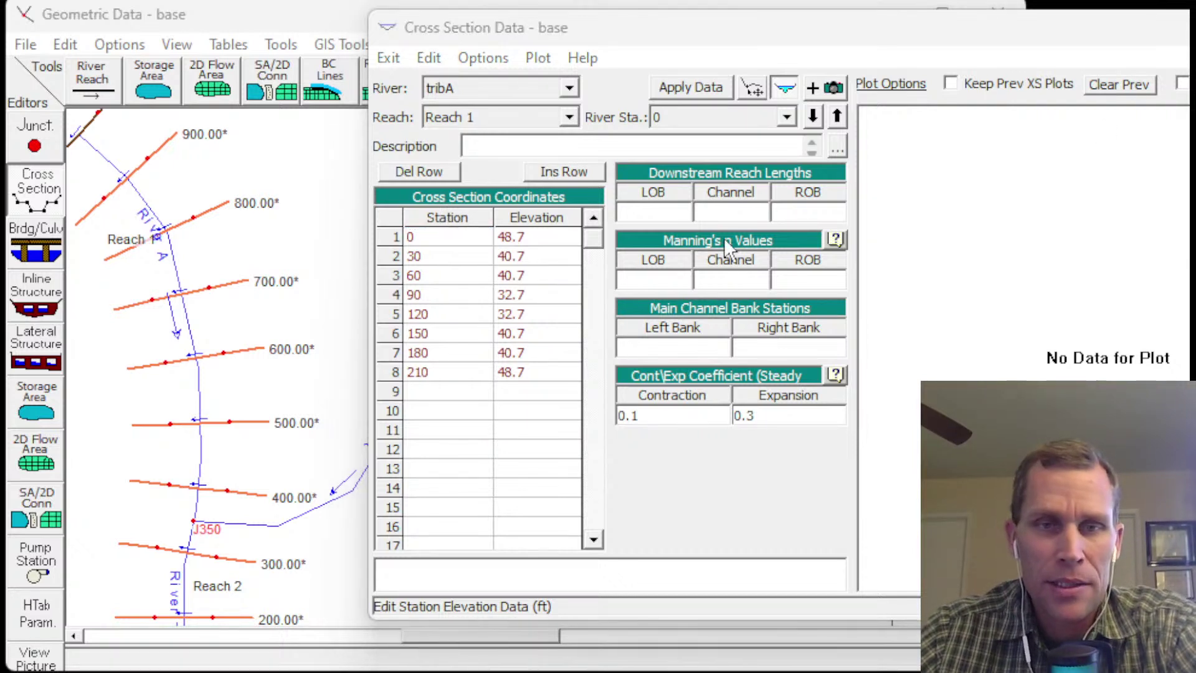
- Set the downstream reach lengths of tribA's station 0 to zero for the left overbank, channel and right overbank
{"action": "left_click", "coordinate": [659, 214]}
{"action": "left_click", "coordinate": [735, 215]}
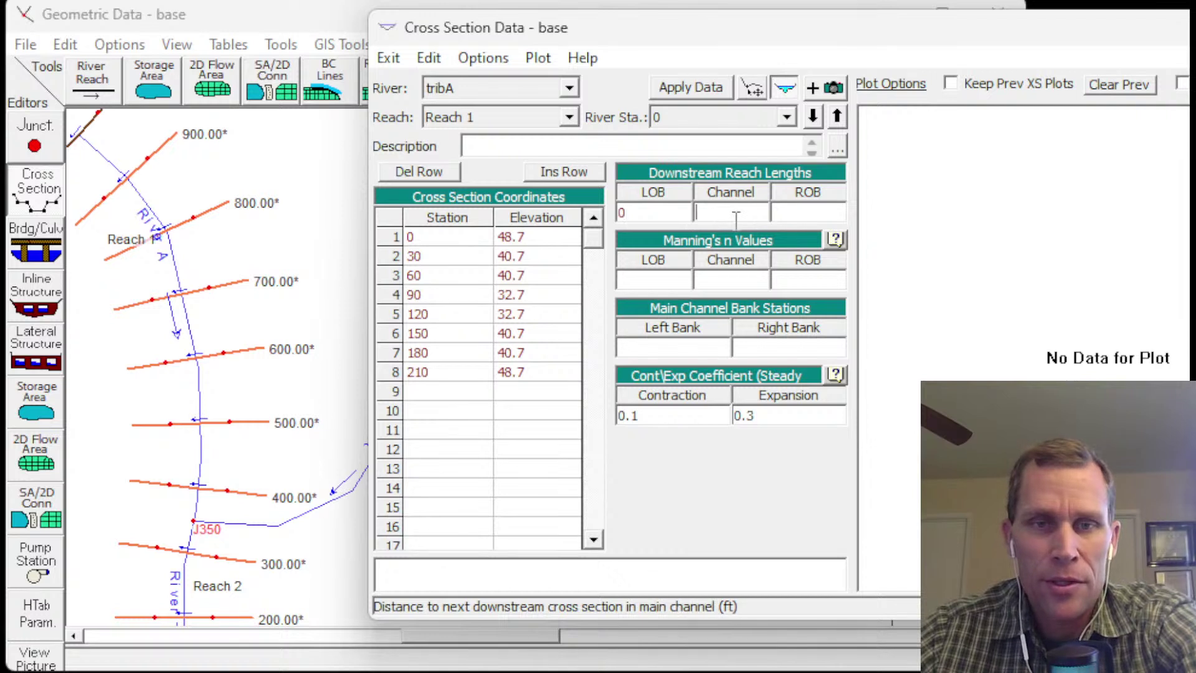
{"action": "type", "text": "00"}
{"action": "key", "text": "Tab"}
{"action": "type", "text": "0"}
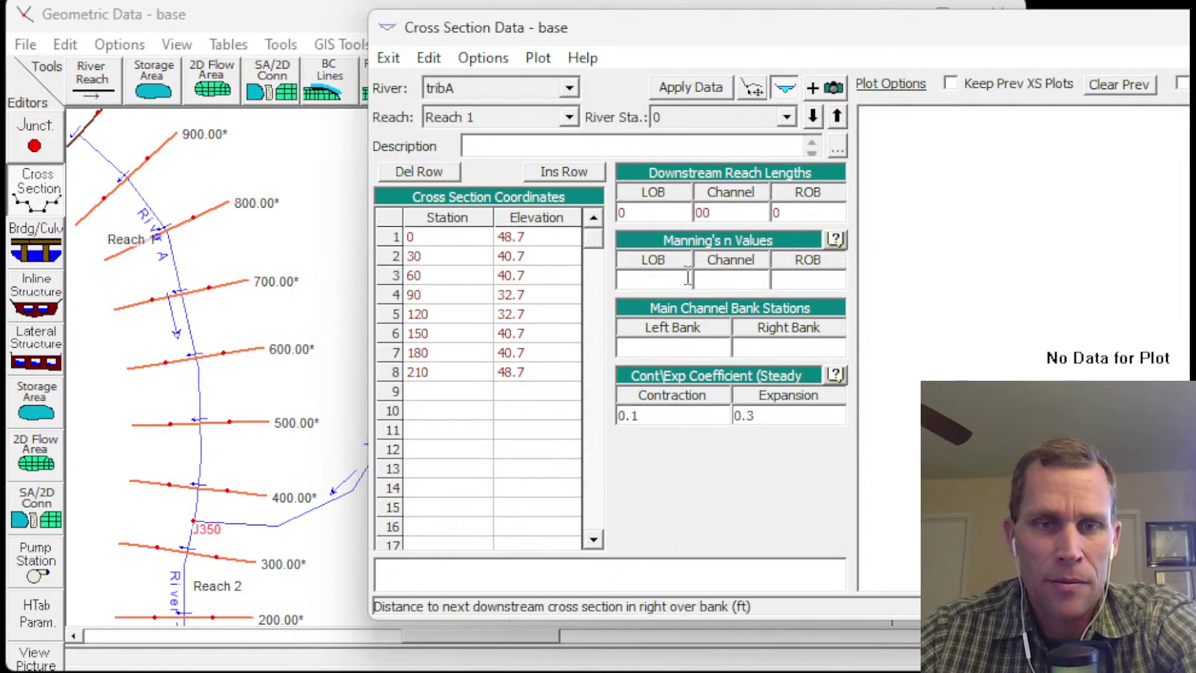
- Set Manning's n for tribA's station 0 to 0.05 left overbank, 0.03 channel and 0.05 right overbank
{"action": "key", "text": "Tab"}
{"action": "type", "text": "0."}
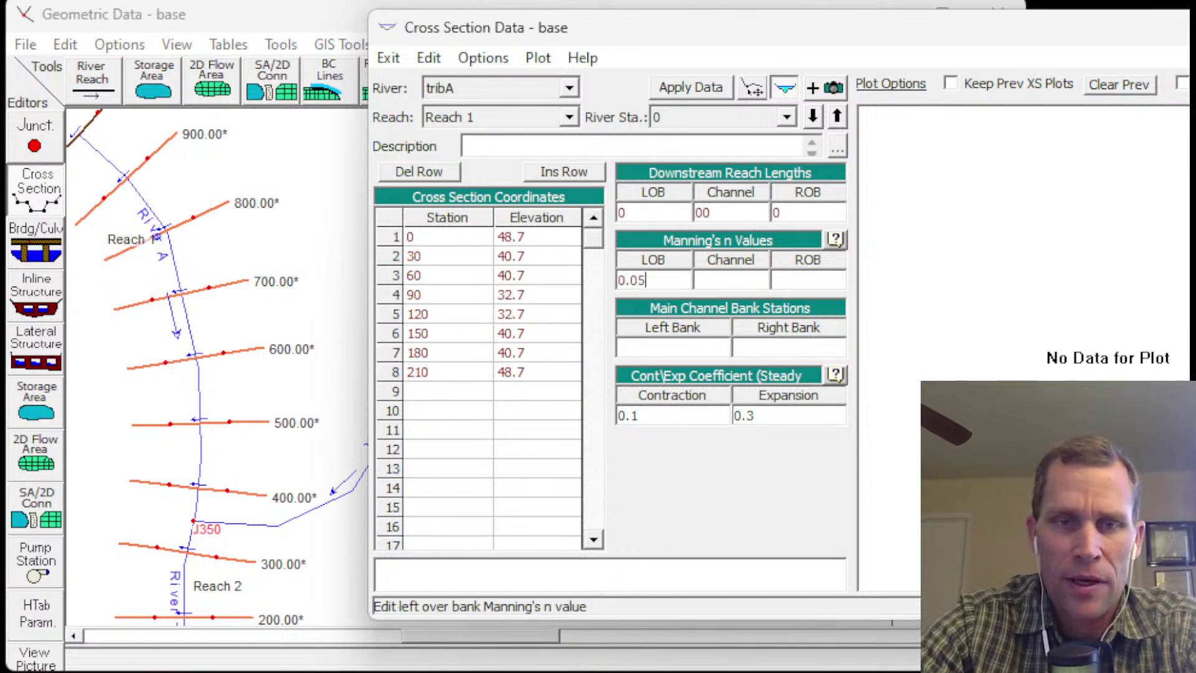
{"action": "key", "text": "Tab"}
{"action": "type", "text": "0"}
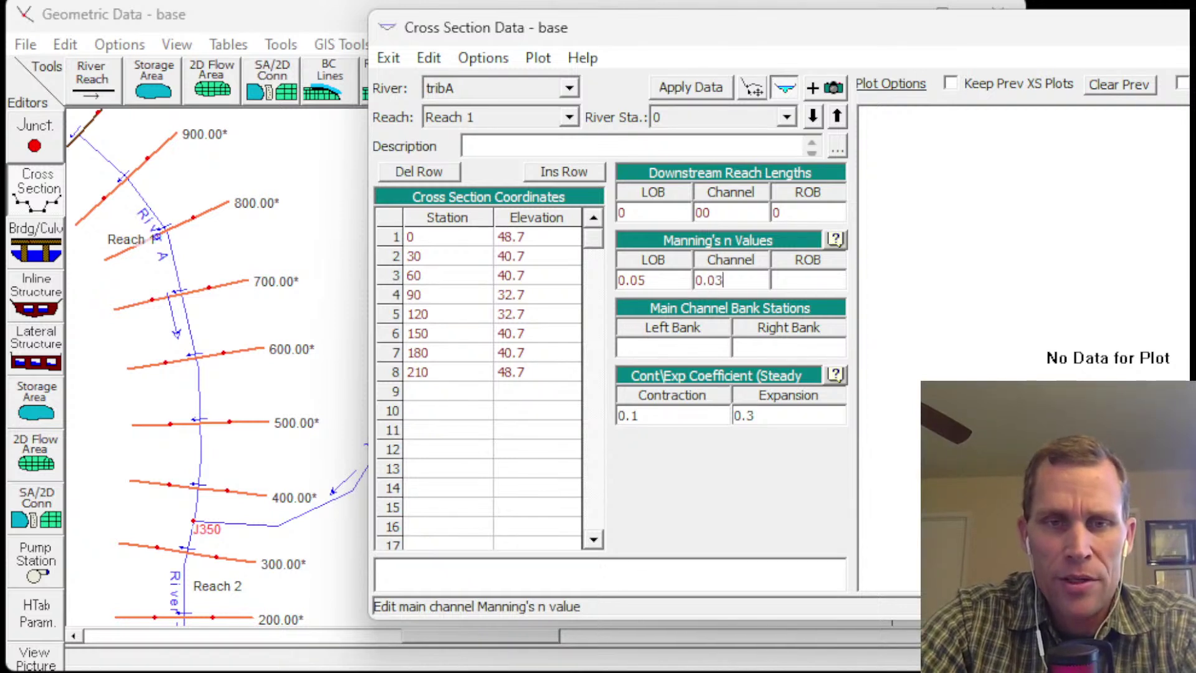
{"action": "key", "text": "Tab"}
{"action": "type", "text": "0"}
- Set the main channel bank stations of tribA's station 0 to 60 left and 150 right, and apply the cross section data
{"action": "key", "text": "Tab"}
{"action": "key", "text": "Tab"}
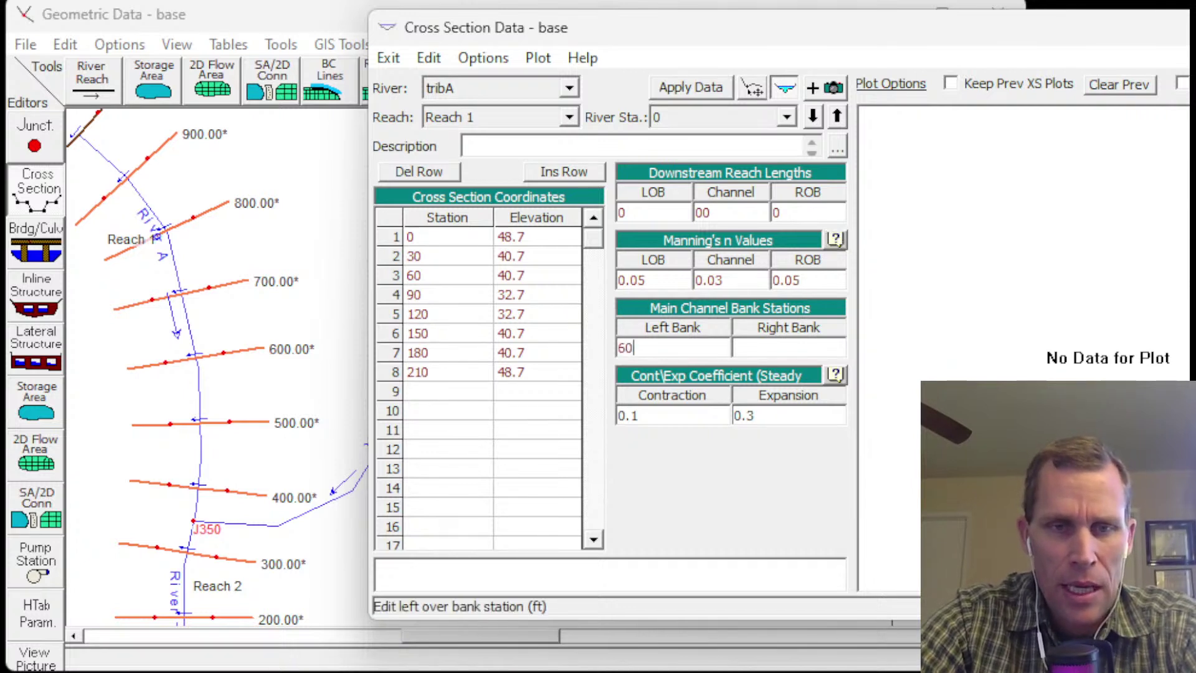
{"action": "key", "text": "Tab"}
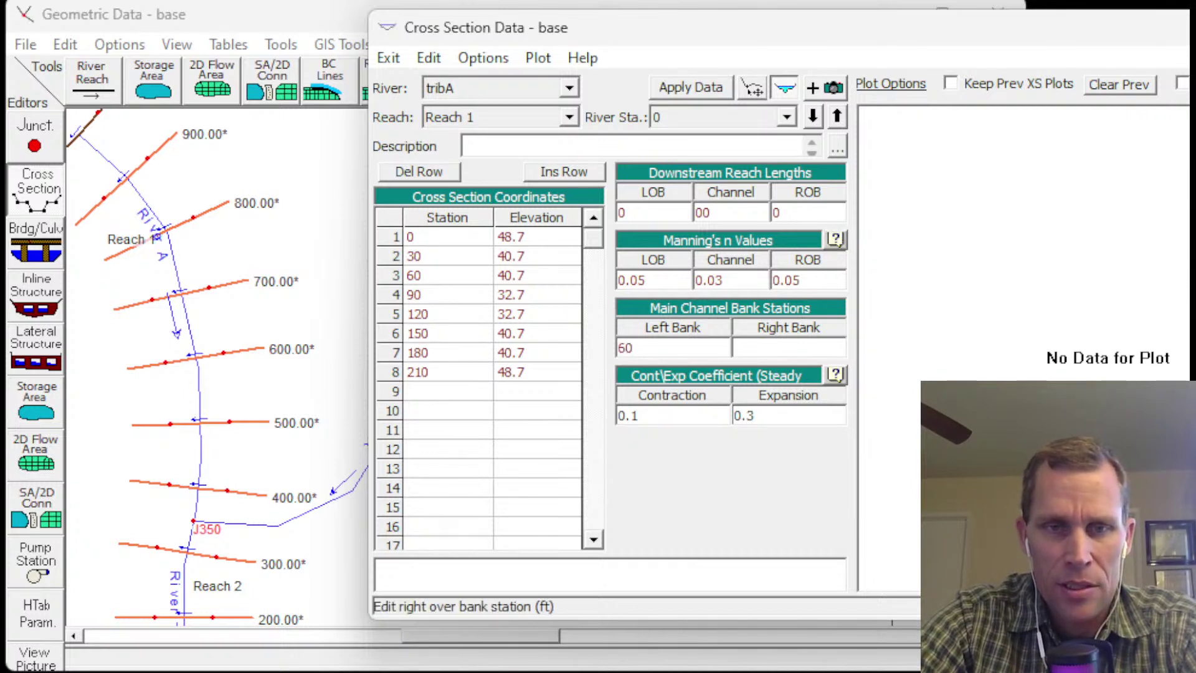
{"action": "type", "text": "150"}
{"action": "key", "text": "Tab"}
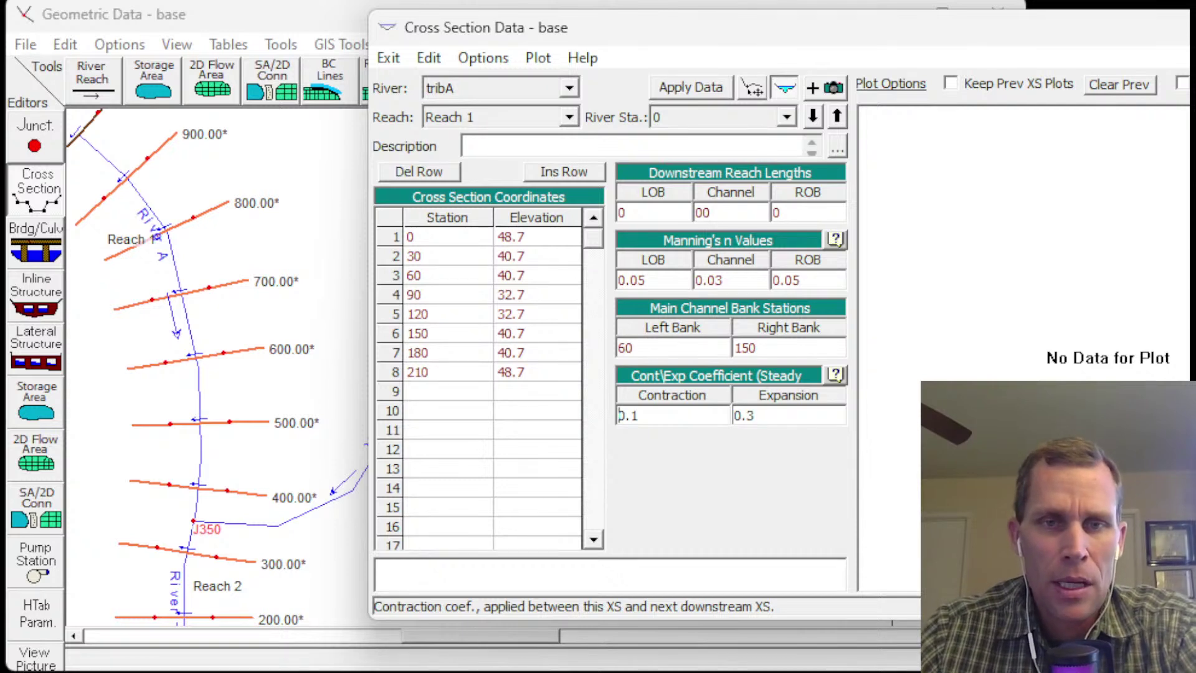
{"action": "left_click", "coordinate": [692, 87]}
{"action": "left_click_drag", "start_coordinate": [804, 45], "coordinate": [443, 46]}
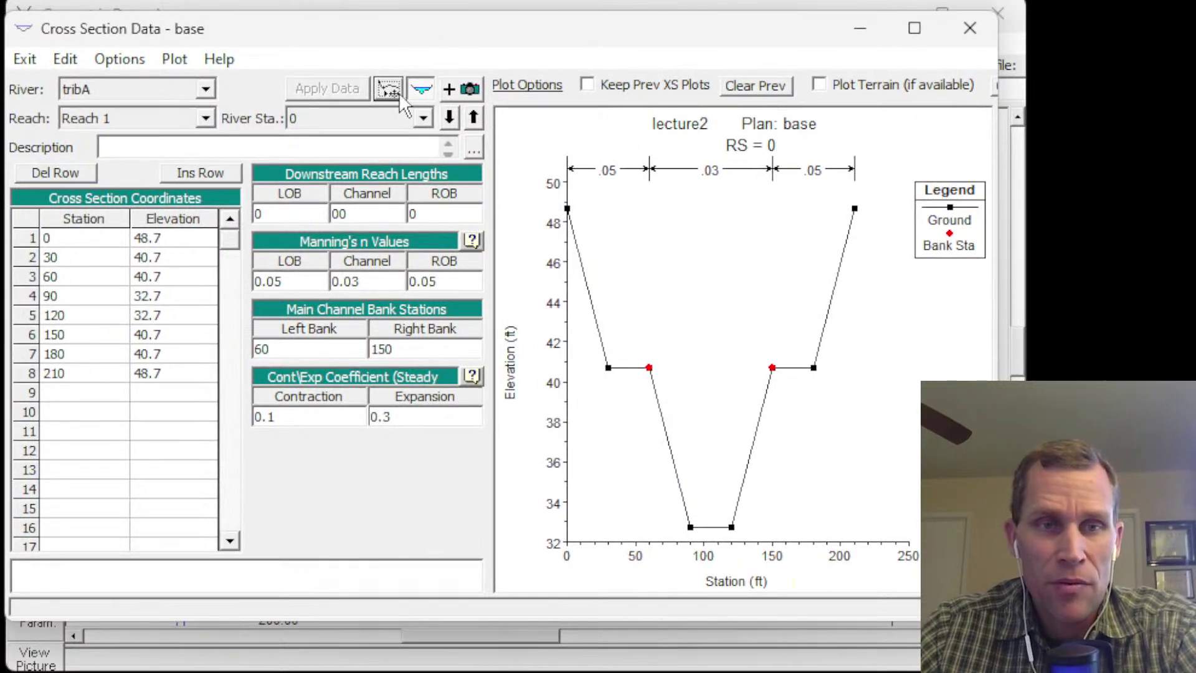
{"action": "left_click", "coordinate": [419, 90]}
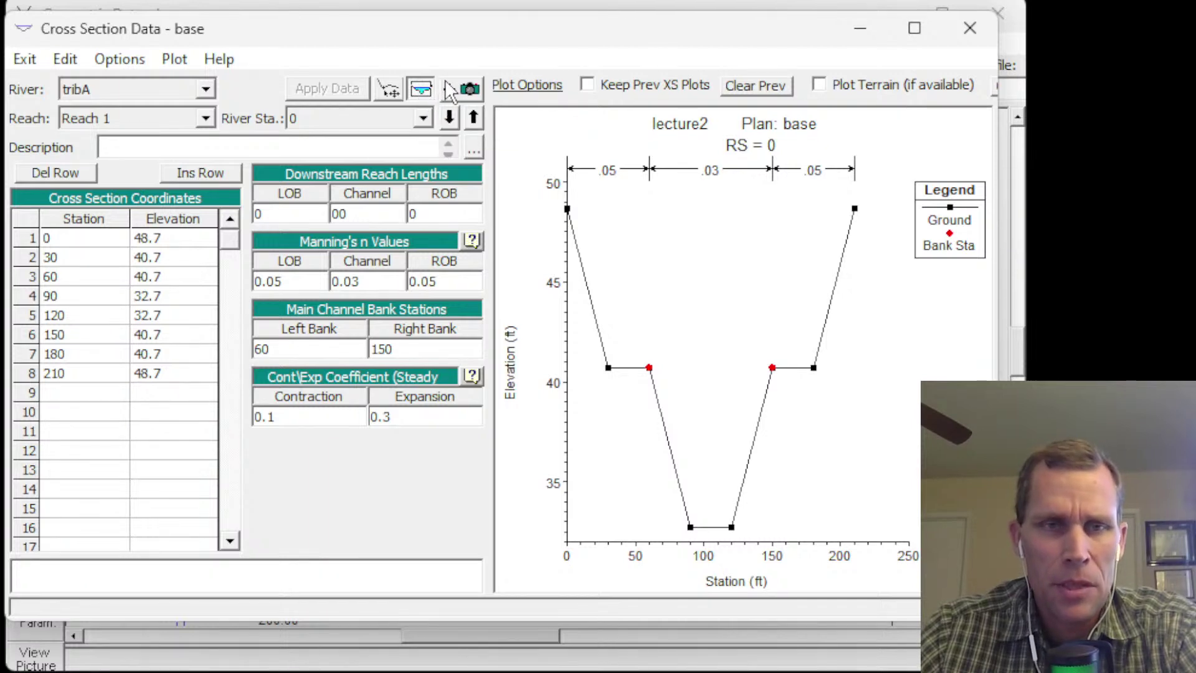
- Copy tribA's cross section at station 0 to a new river station 500 on Reach 1
{"action": "left_click_drag", "start_coordinate": [434, 41], "coordinate": [936, 44]}
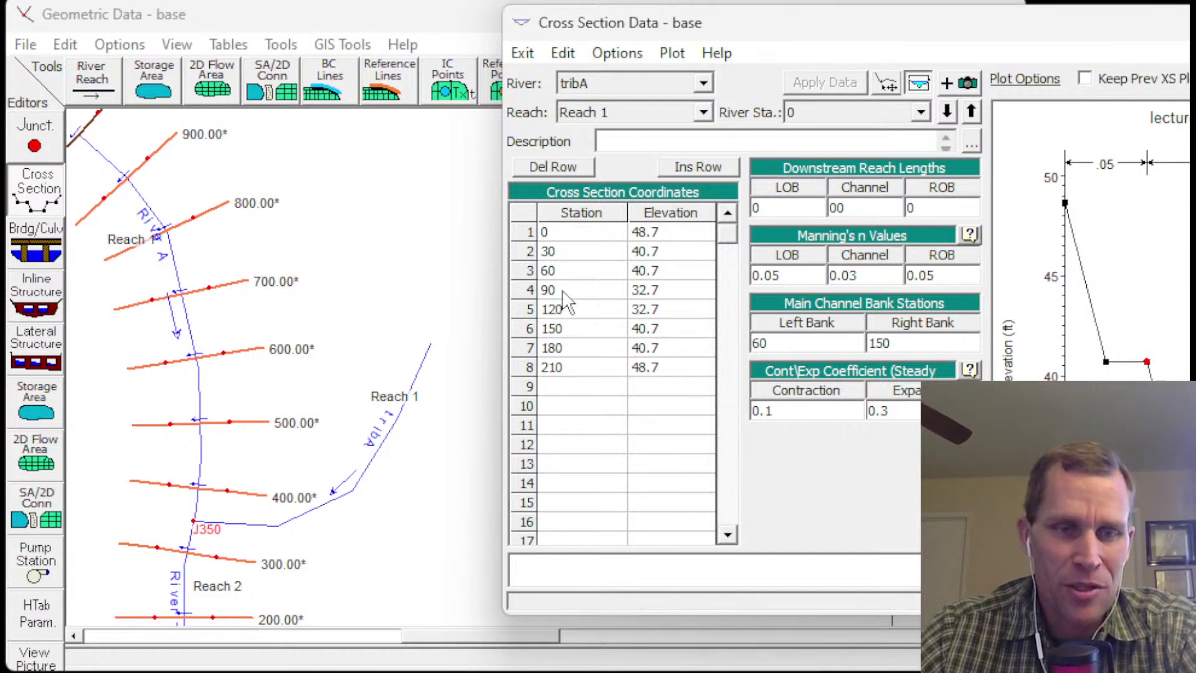
{"action": "left_click_drag", "start_coordinate": [756, 35], "coordinate": [290, 41]}
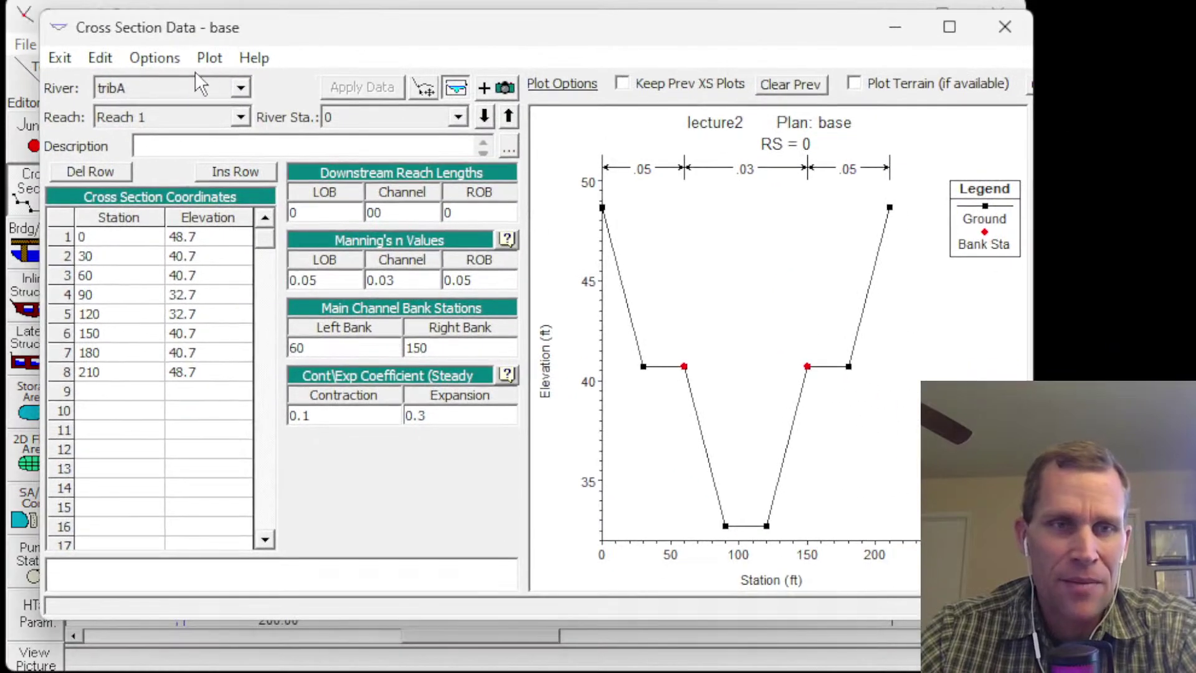
{"action": "left_click", "coordinate": [155, 58]}
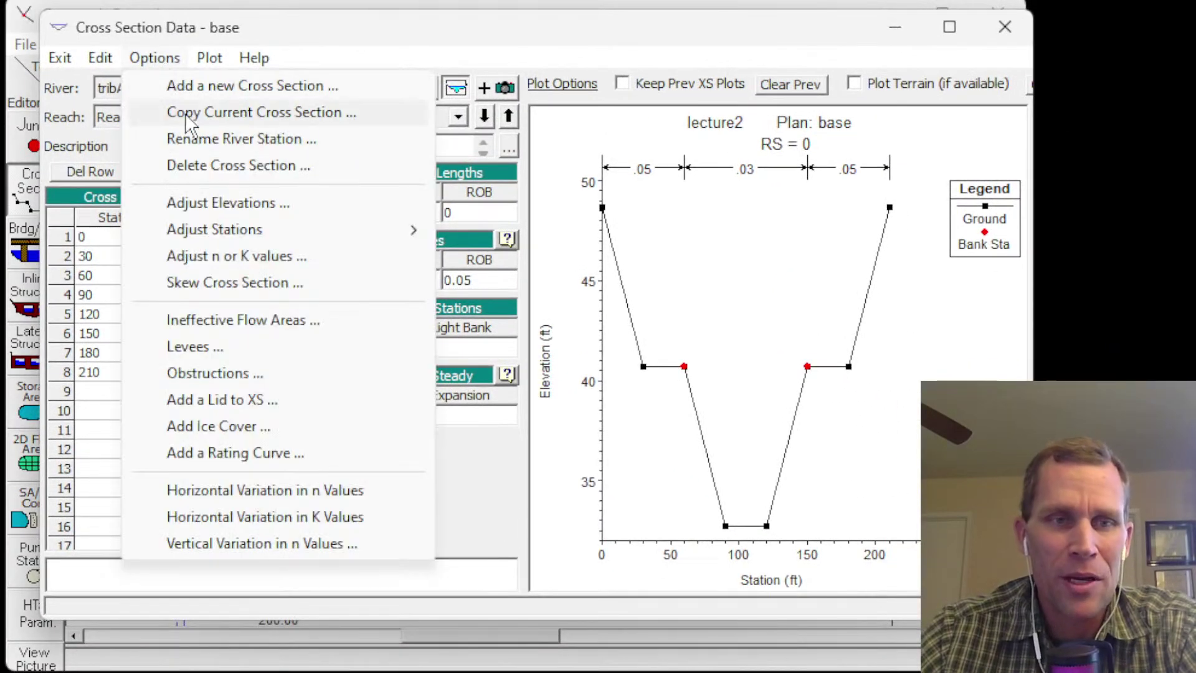
{"action": "left_click", "coordinate": [163, 58]}
{"action": "left_click", "coordinate": [163, 58]}
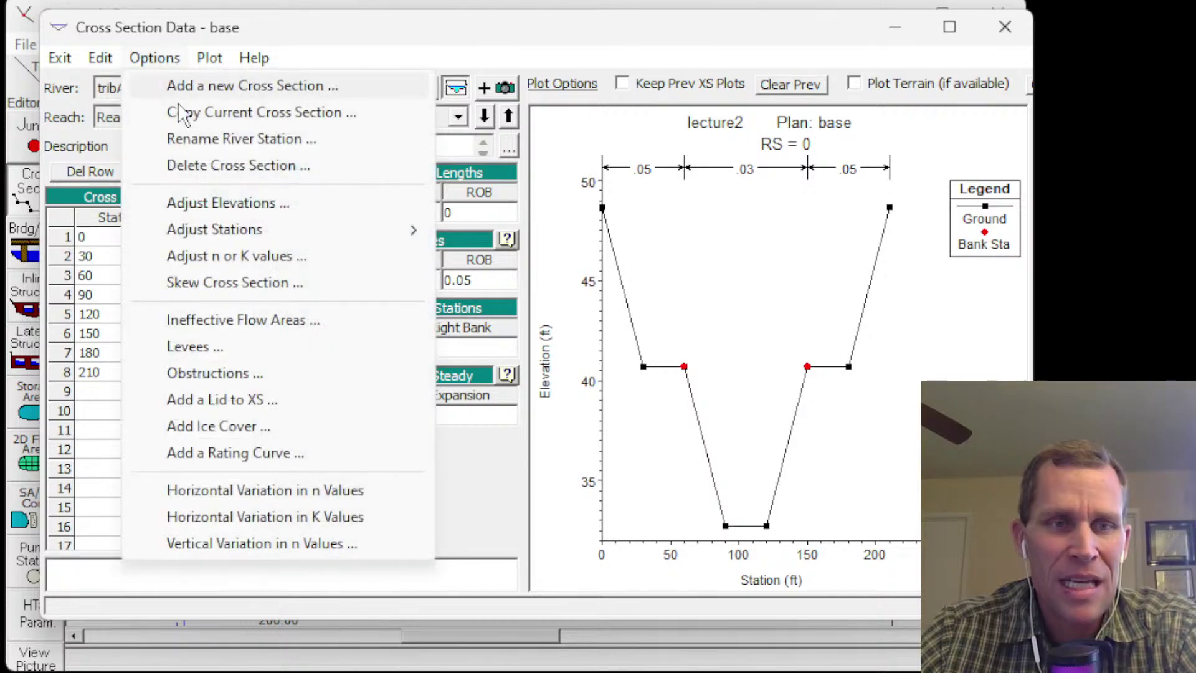
{"action": "left_click", "coordinate": [211, 122]}
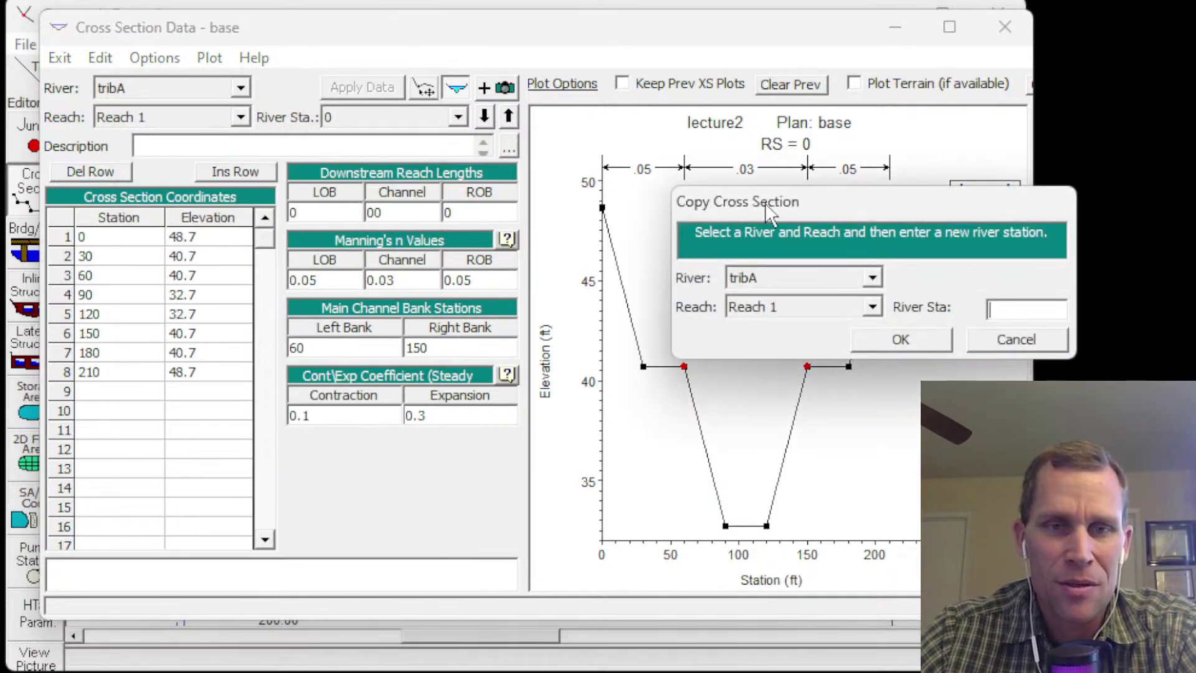
{"action": "left_click_drag", "start_coordinate": [766, 209], "coordinate": [349, 171]}
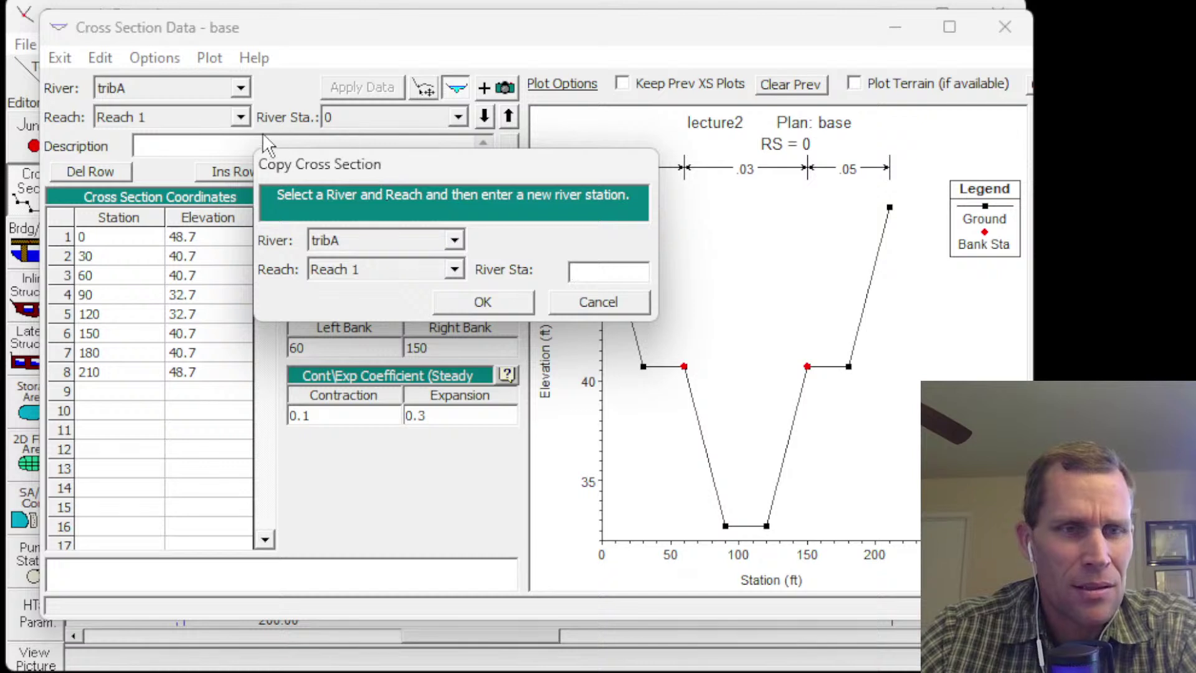
{"action": "left_click", "coordinate": [583, 280]}
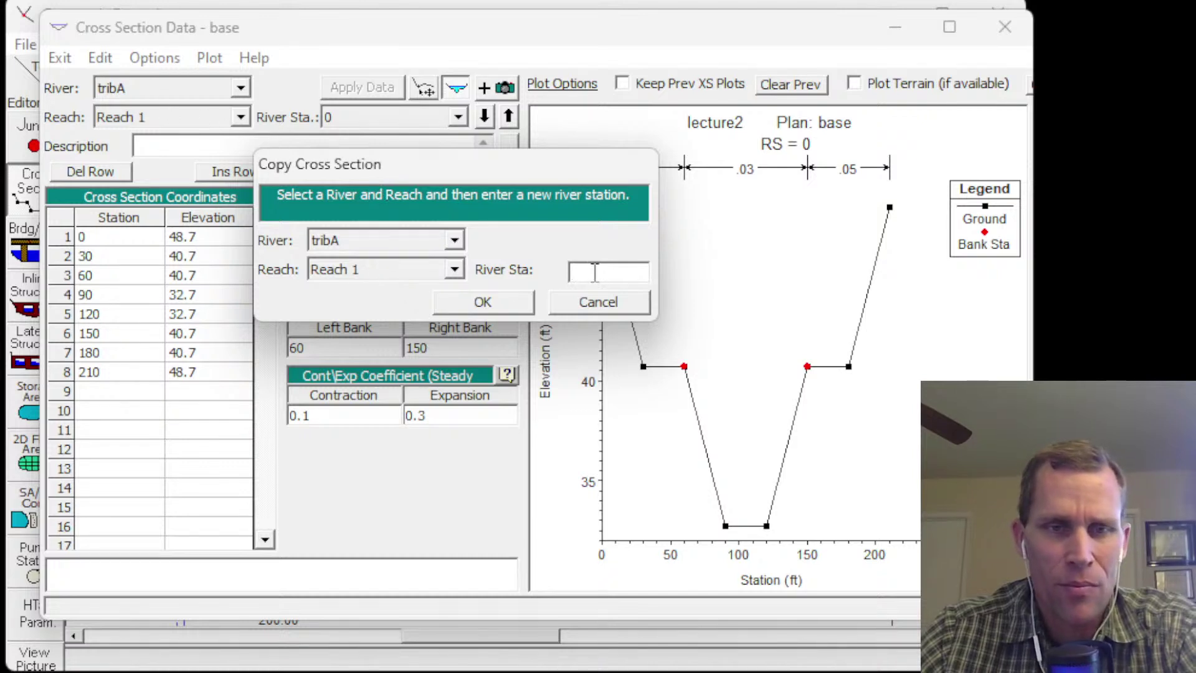
{"action": "type", "text": "500"}
{"action": "left_click_drag", "start_coordinate": [595, 272], "coordinate": [558, 274]}
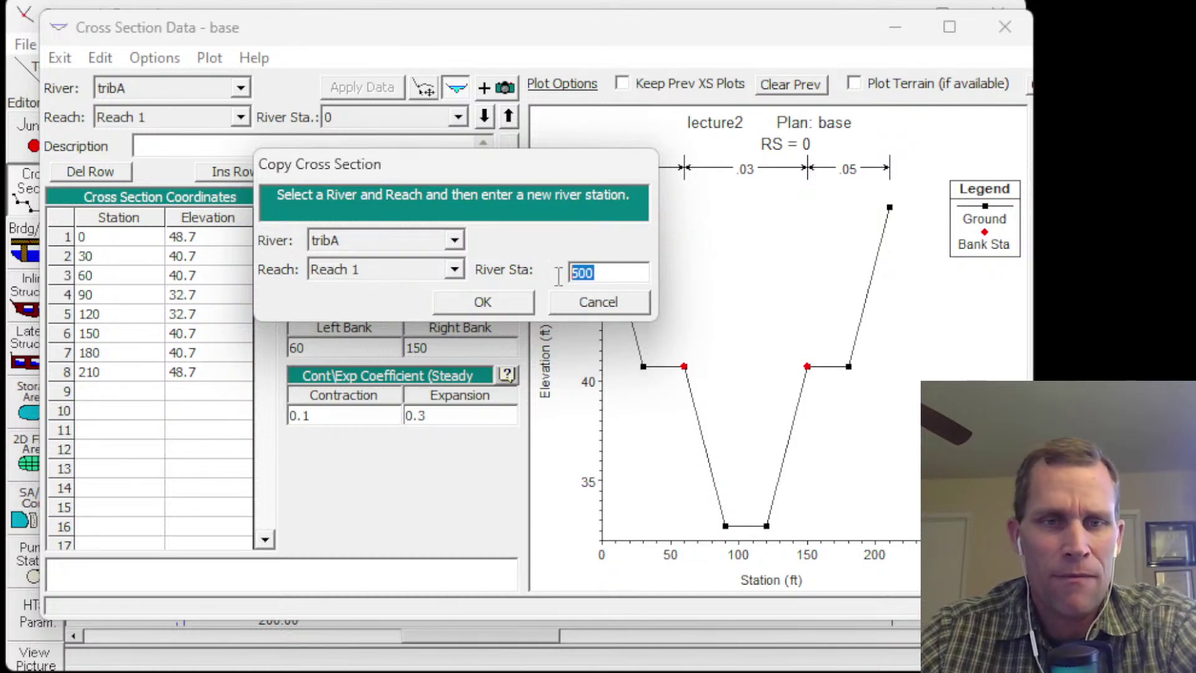
{"action": "left_click", "coordinate": [502, 302]}
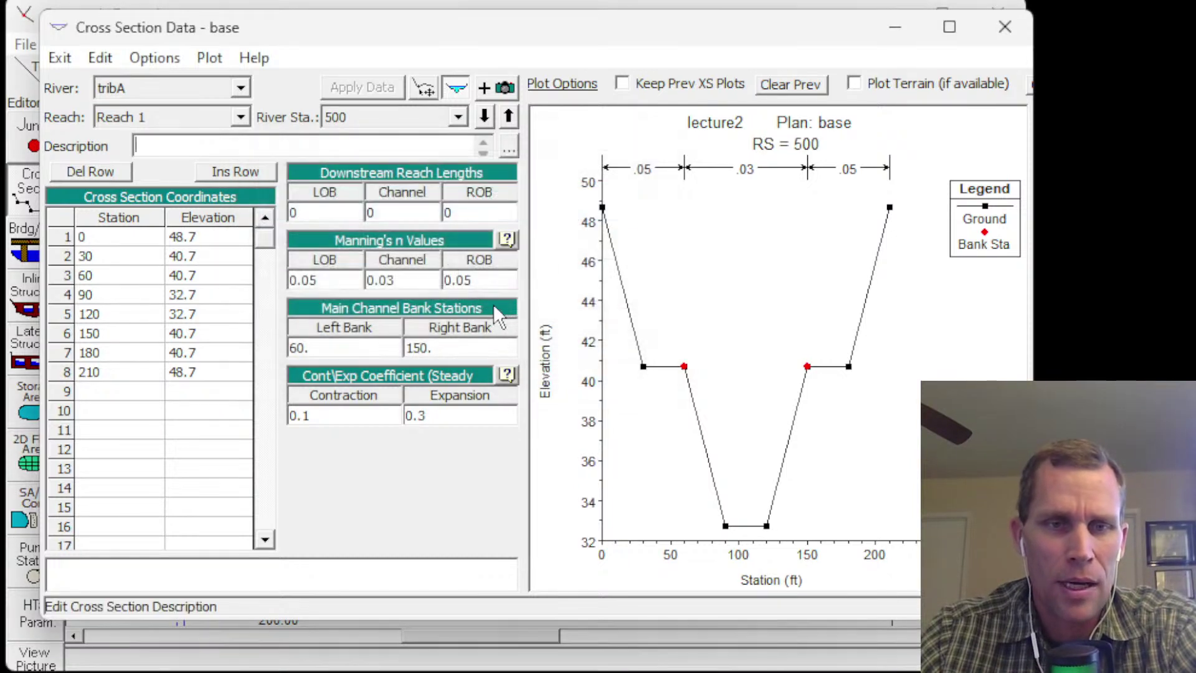
- Set the downstream reach lengths of tribA's station 500 to 500 for the left overbank, channel and right overbank
{"action": "left_click", "coordinate": [327, 213]}
{"action": "type", "text": "500"}
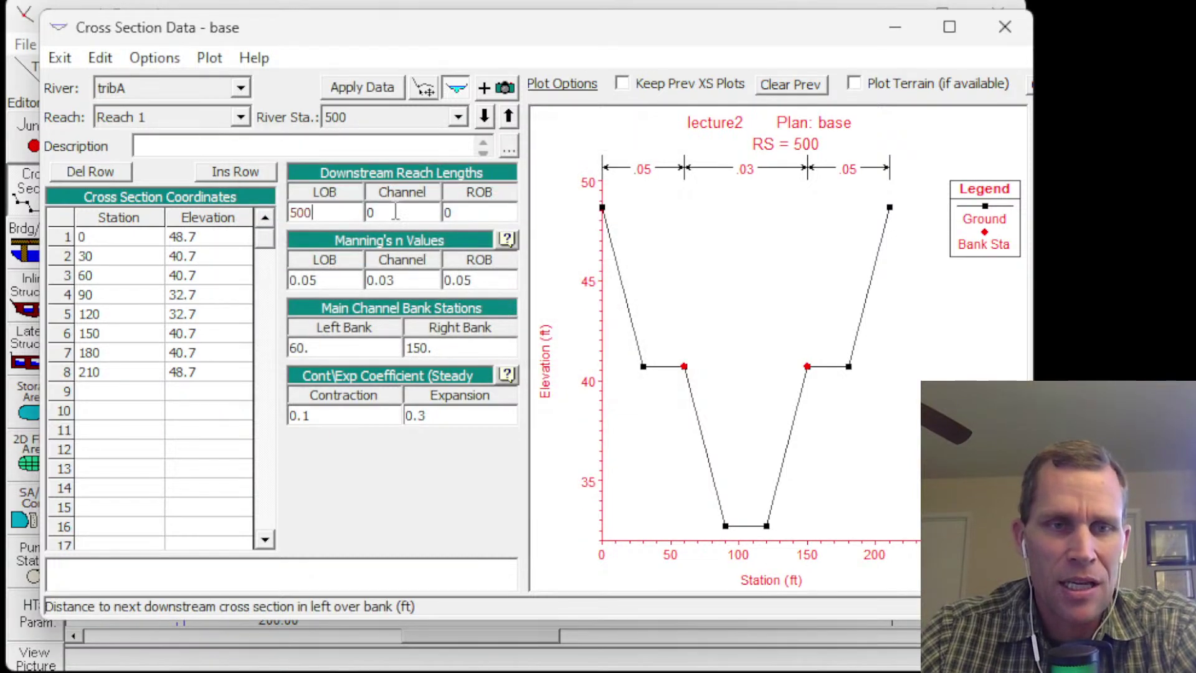
{"action": "key", "text": "Tab"}
{"action": "type", "text": "500"}
{"action": "key", "text": "Tab"}
{"action": "type", "text": "500"}
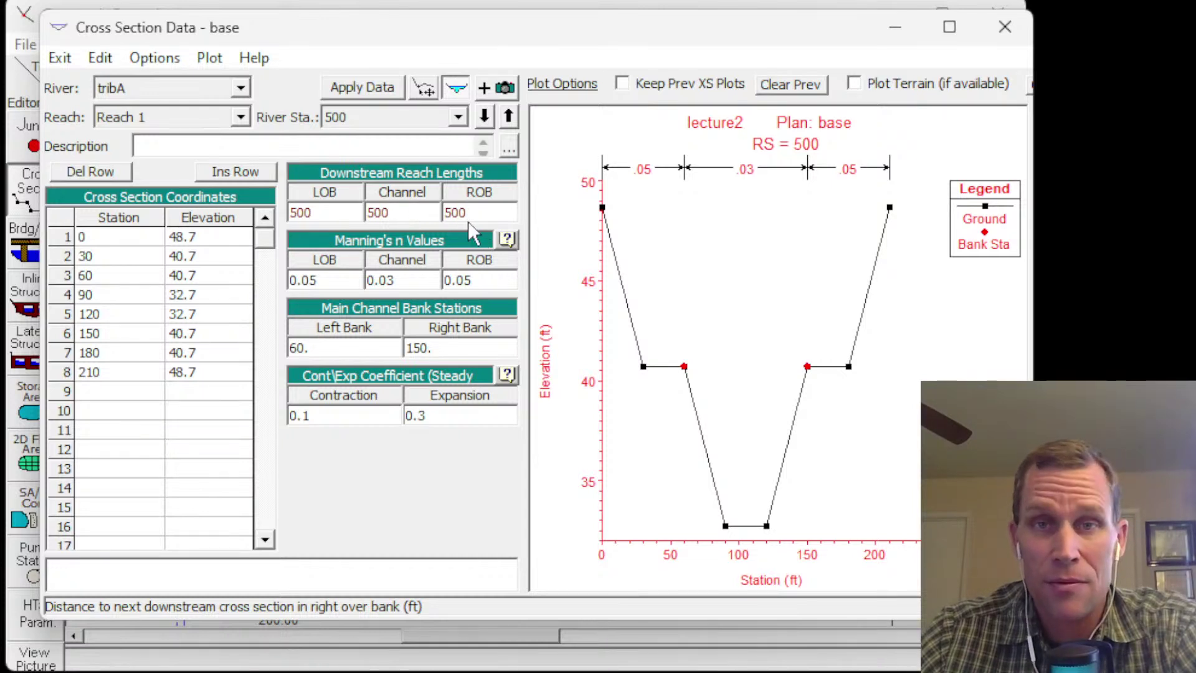
{"action": "left_click", "coordinate": [458, 119]}
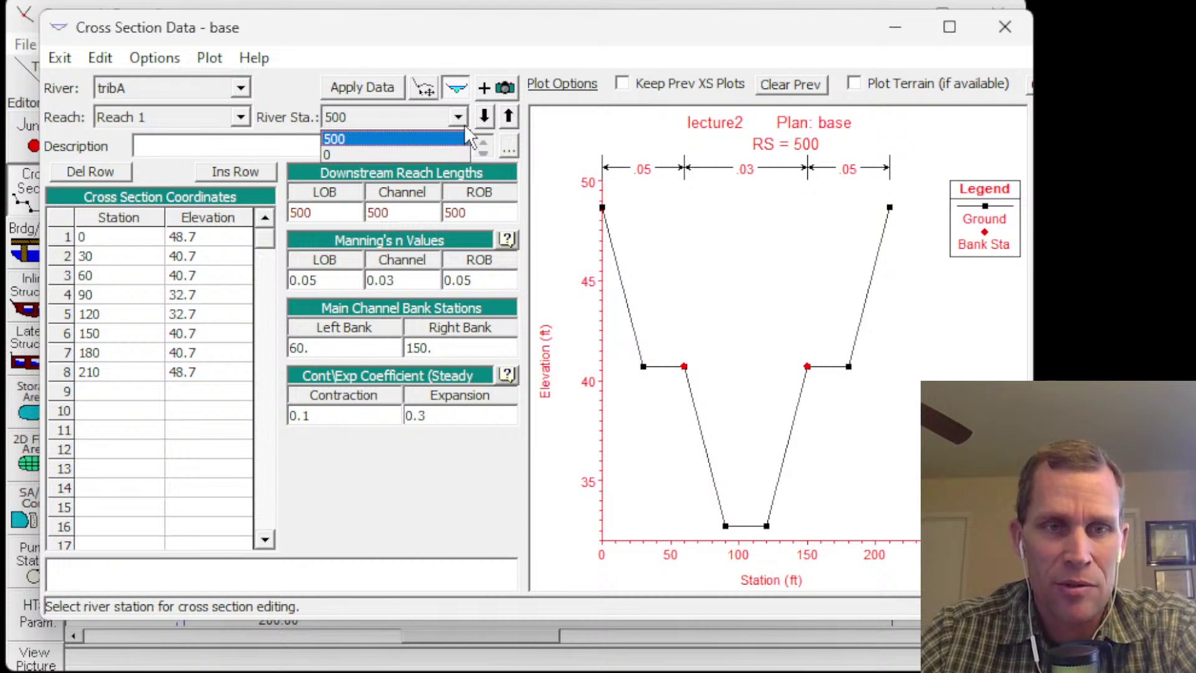
{"action": "left_click", "coordinate": [462, 138]}
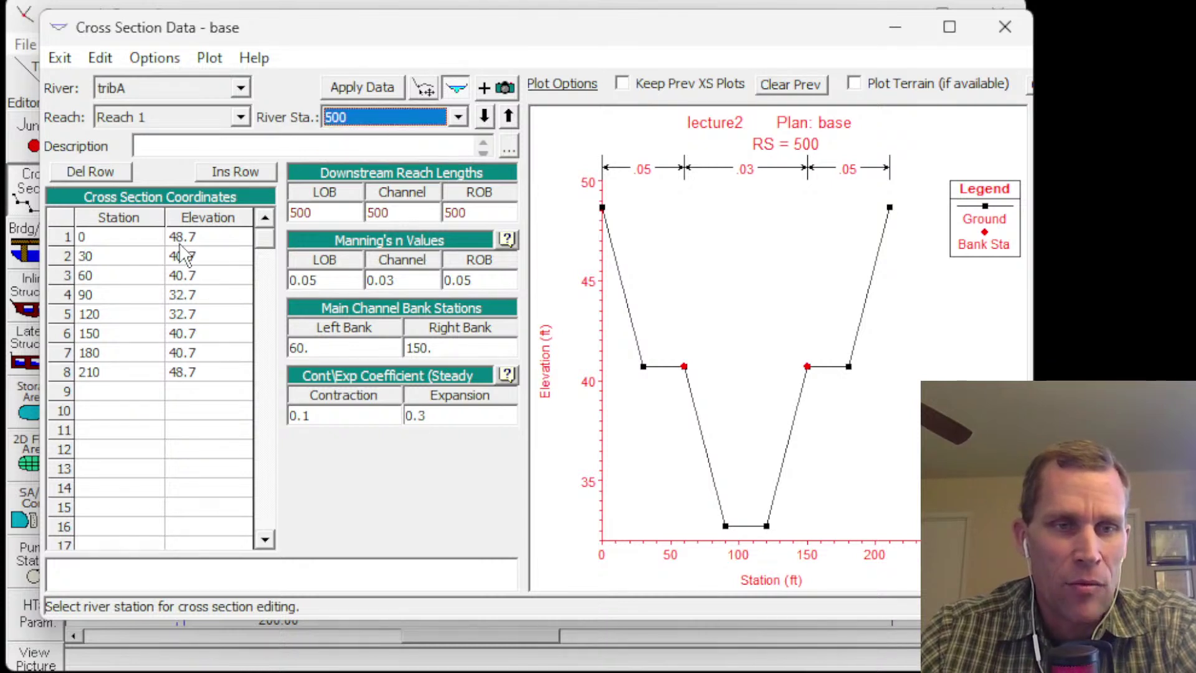
- Raise all elevations of tribA's station 500 by 1, apply the data and close the cross section editor
{"action": "left_click_drag", "start_coordinate": [184, 242], "coordinate": [190, 372]}
{"action": "left_click", "coordinate": [190, 372]}
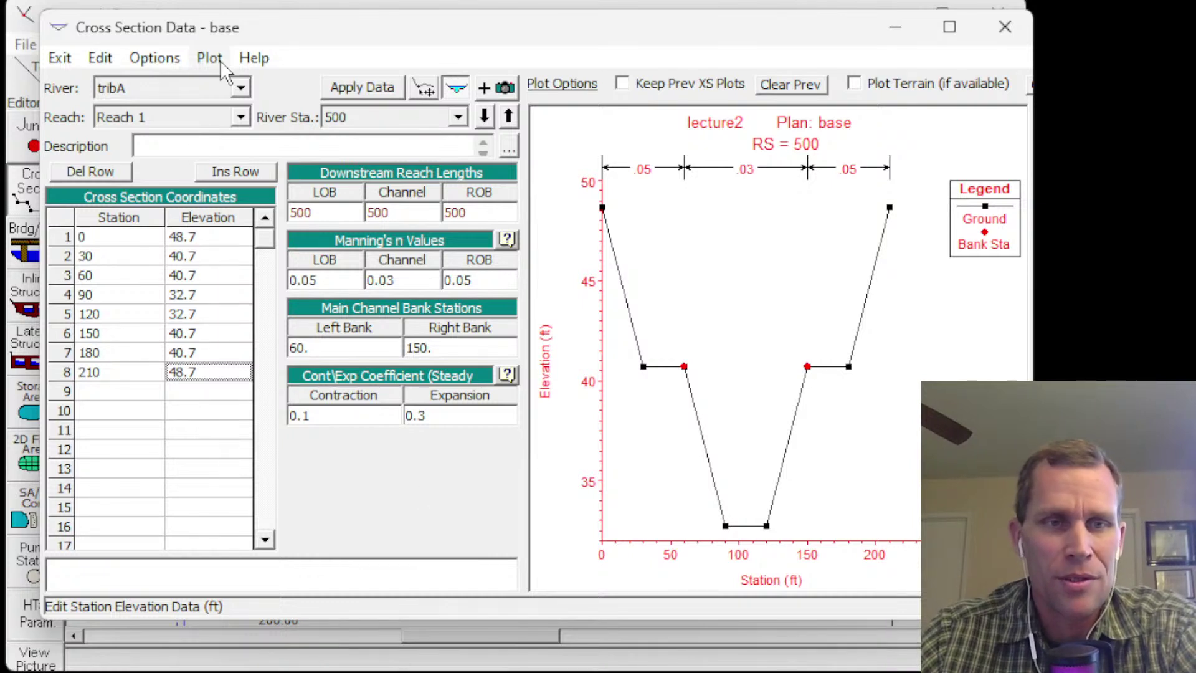
{"action": "left_click", "coordinate": [209, 241]}
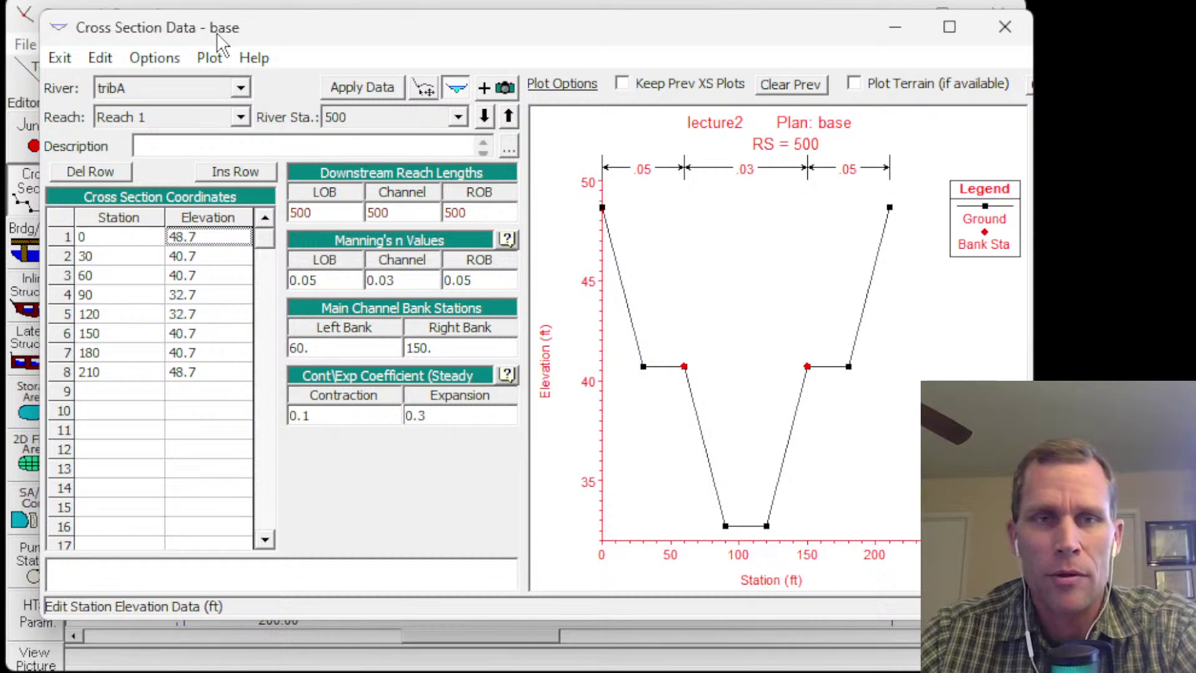
{"action": "left_click", "coordinate": [162, 57]}
{"action": "left_click", "coordinate": [198, 206]}
{"action": "type", "text": "1"}
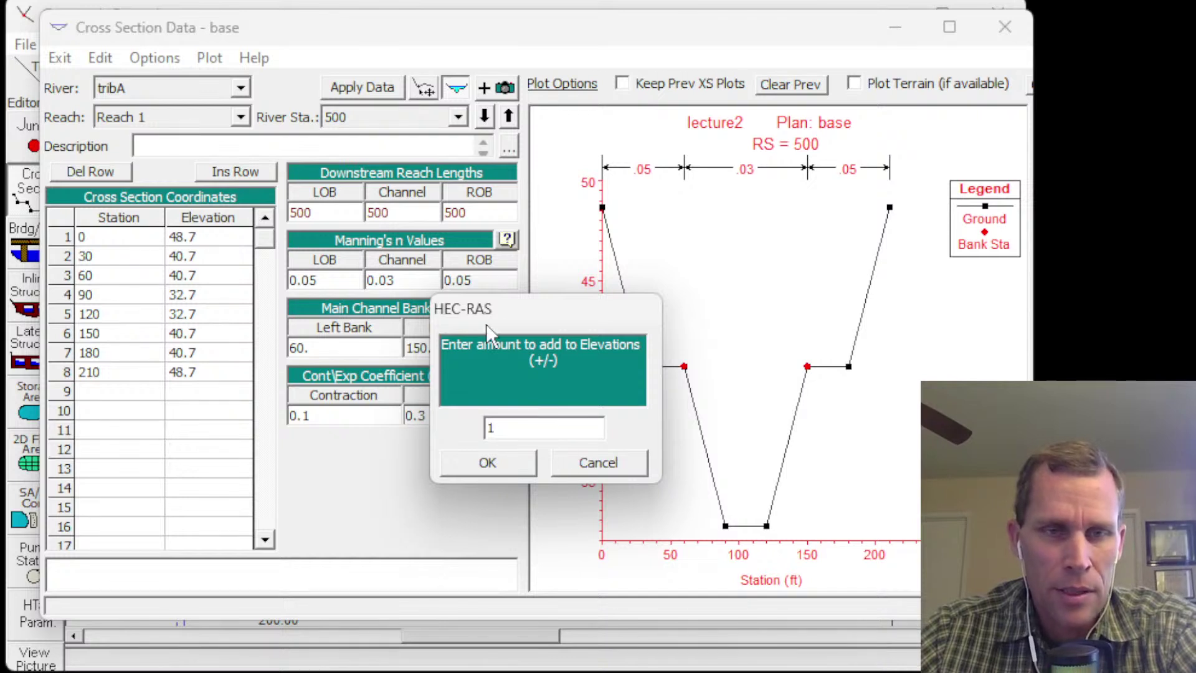
{"action": "left_click_drag", "start_coordinate": [485, 309], "coordinate": [414, 243]}
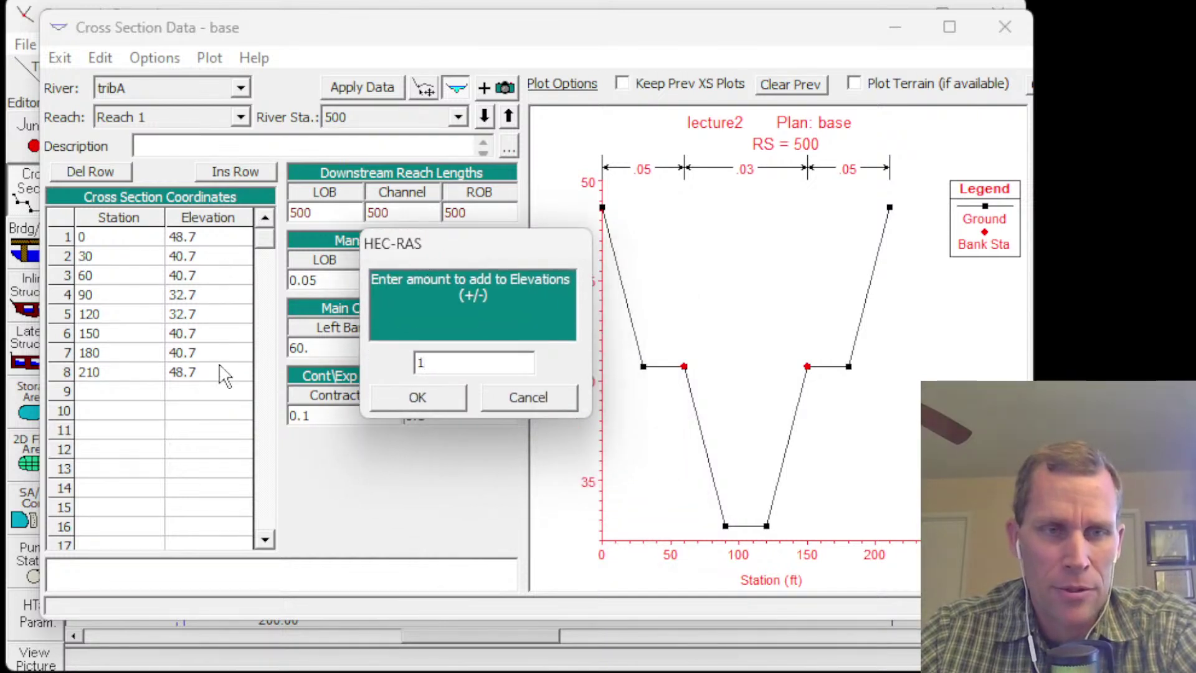
{"action": "left_click", "coordinate": [404, 402]}
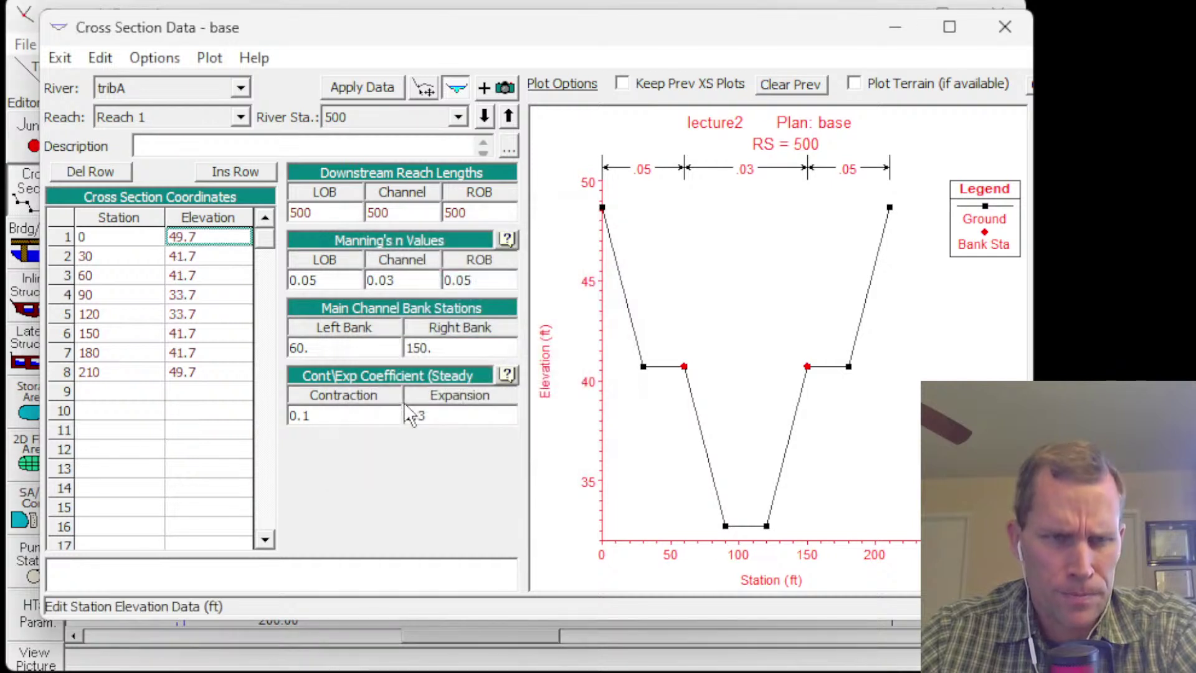
{"action": "left_click", "coordinate": [182, 299]}
{"action": "left_click", "coordinate": [189, 318]}
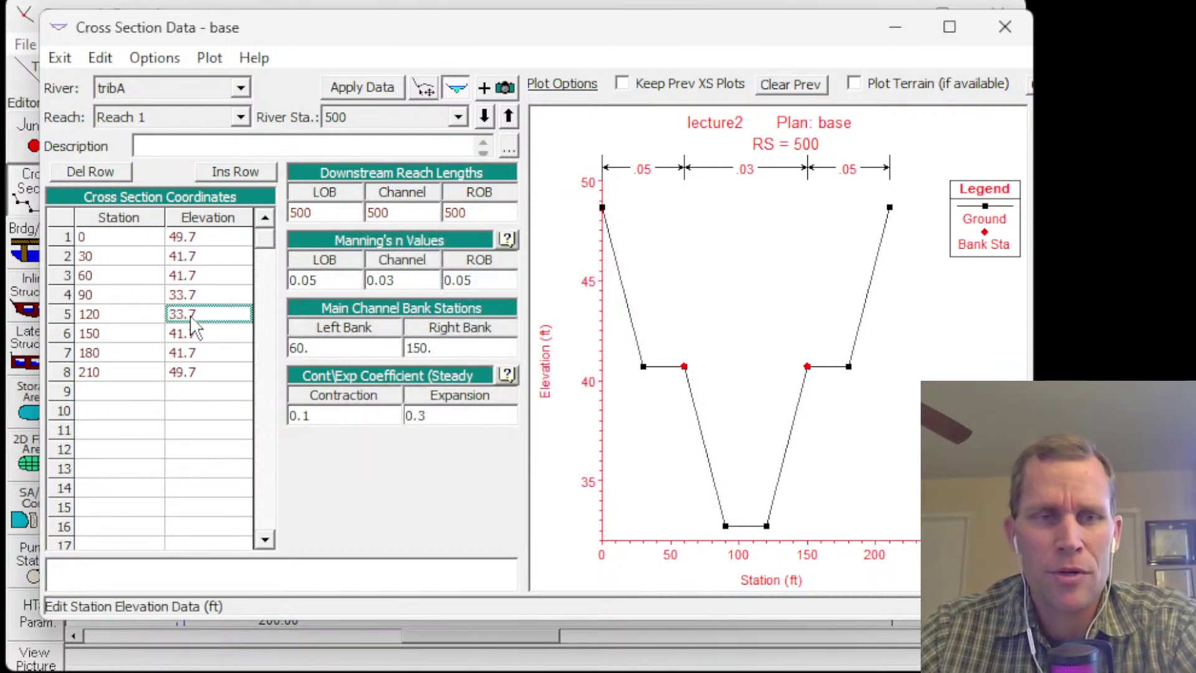
{"action": "left_click", "coordinate": [374, 88]}
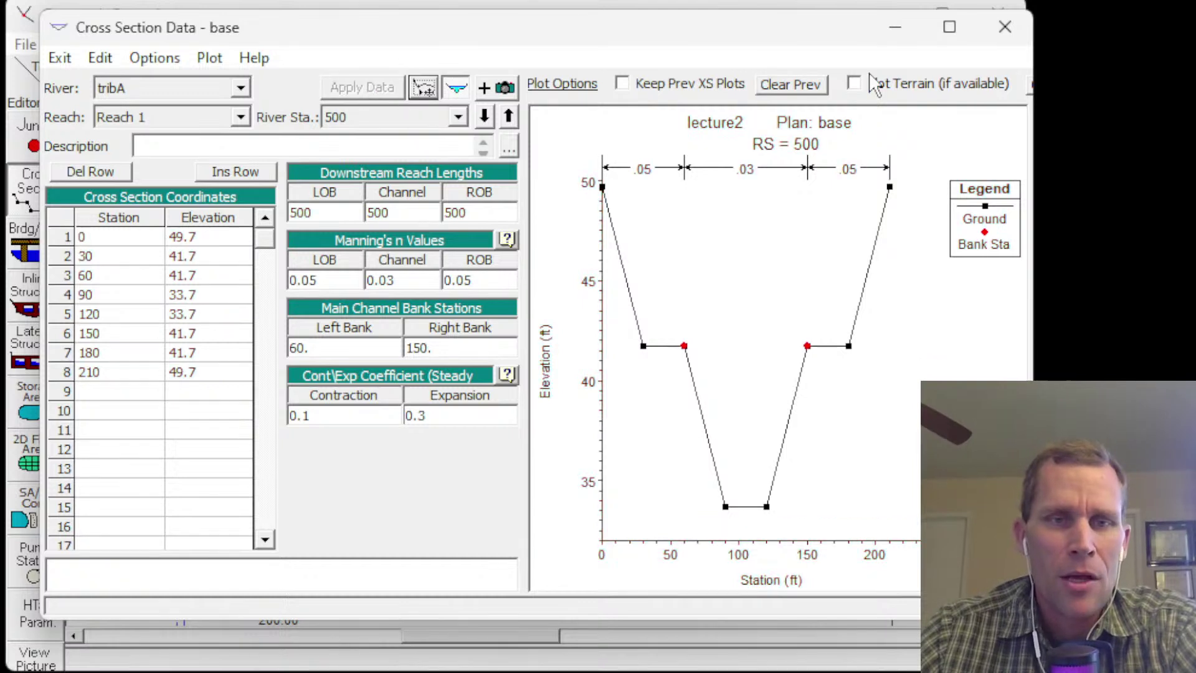
{"action": "left_click", "coordinate": [1013, 27]}
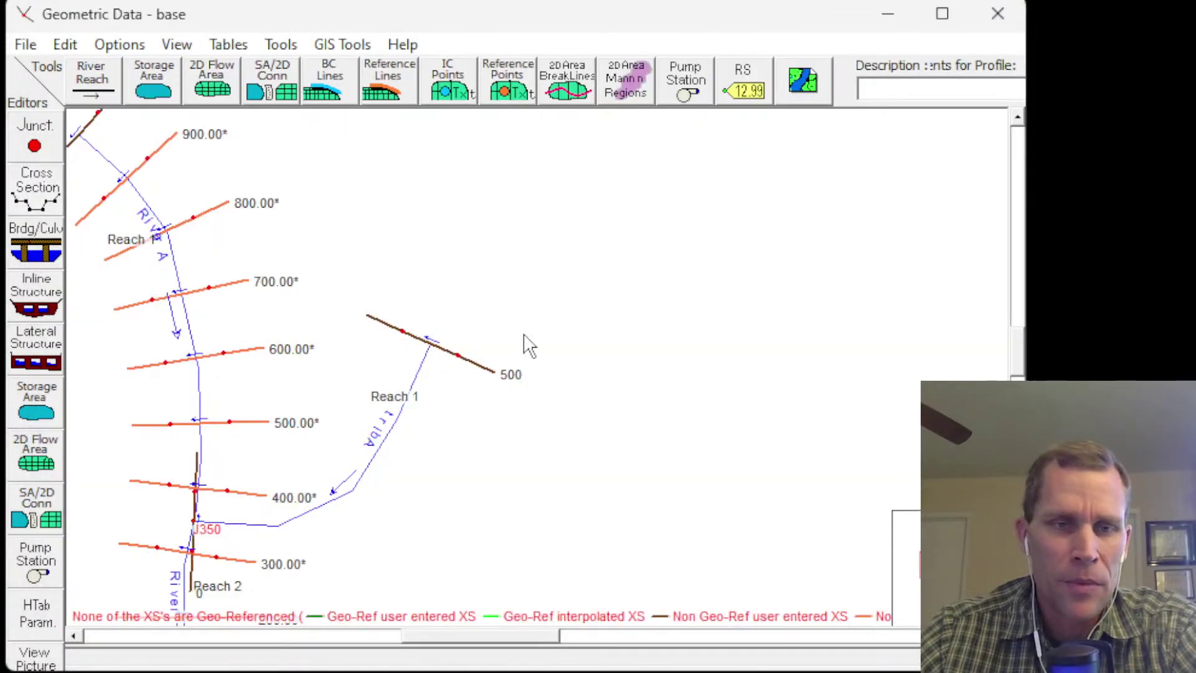
- Interpolate cross sections within tribA's Reach 1 for all river stations with a maximum distance of 100 between sections
{"action": "left_click_drag", "start_coordinate": [522, 464], "coordinate": [548, 339]}
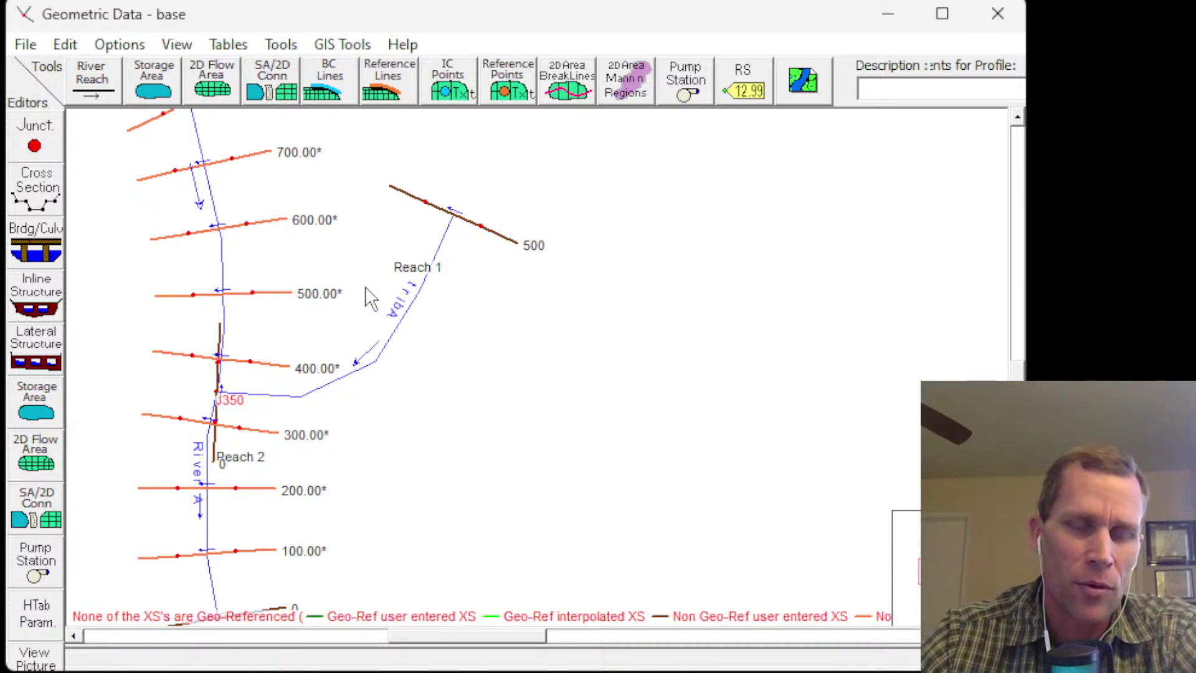
{"action": "scroll", "coordinate": [310, 391], "scroll_direction": "down", "scroll_amount": 1}
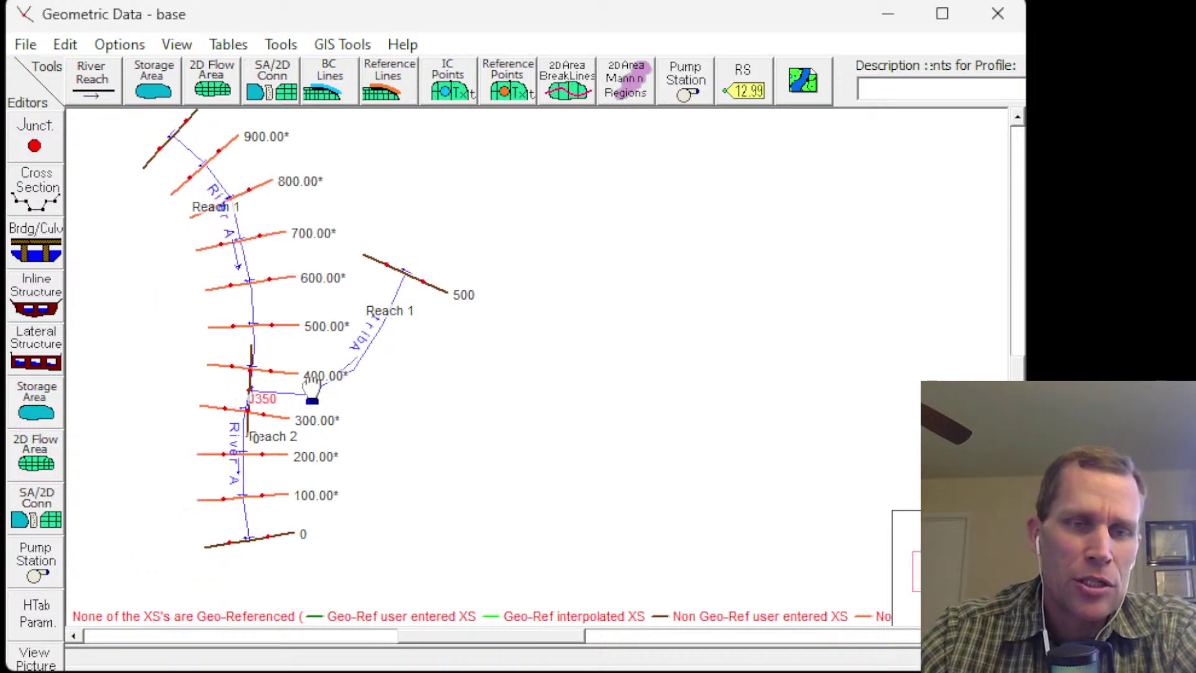
{"action": "left_click_drag", "start_coordinate": [464, 347], "coordinate": [420, 377]}
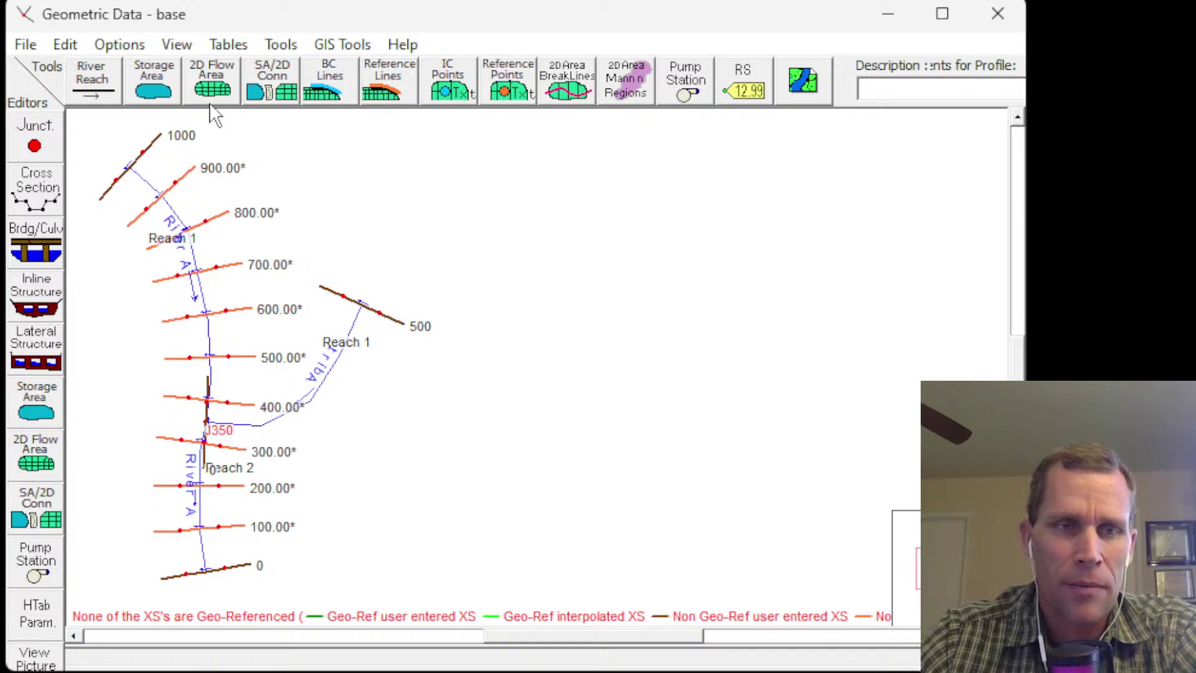
{"action": "left_click", "coordinate": [281, 44]}
{"action": "mouse_move", "coordinate": [315, 79]}
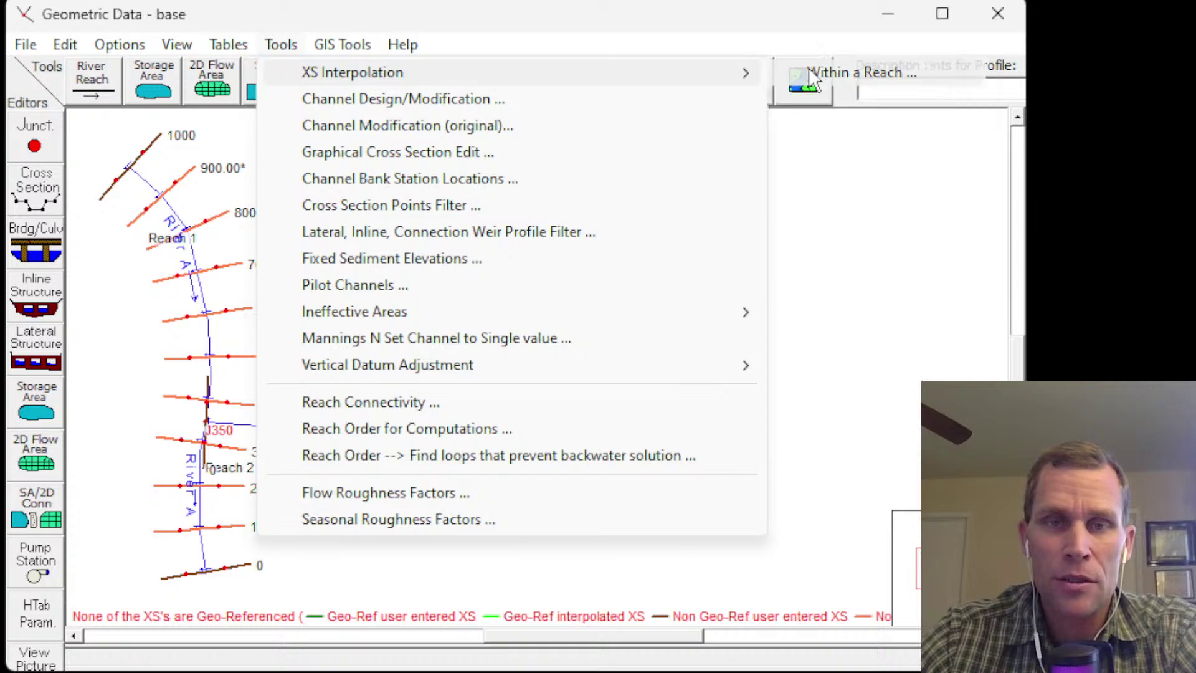
{"action": "left_click", "coordinate": [810, 71]}
{"action": "left_click_drag", "start_coordinate": [777, 73], "coordinate": [376, 77]}
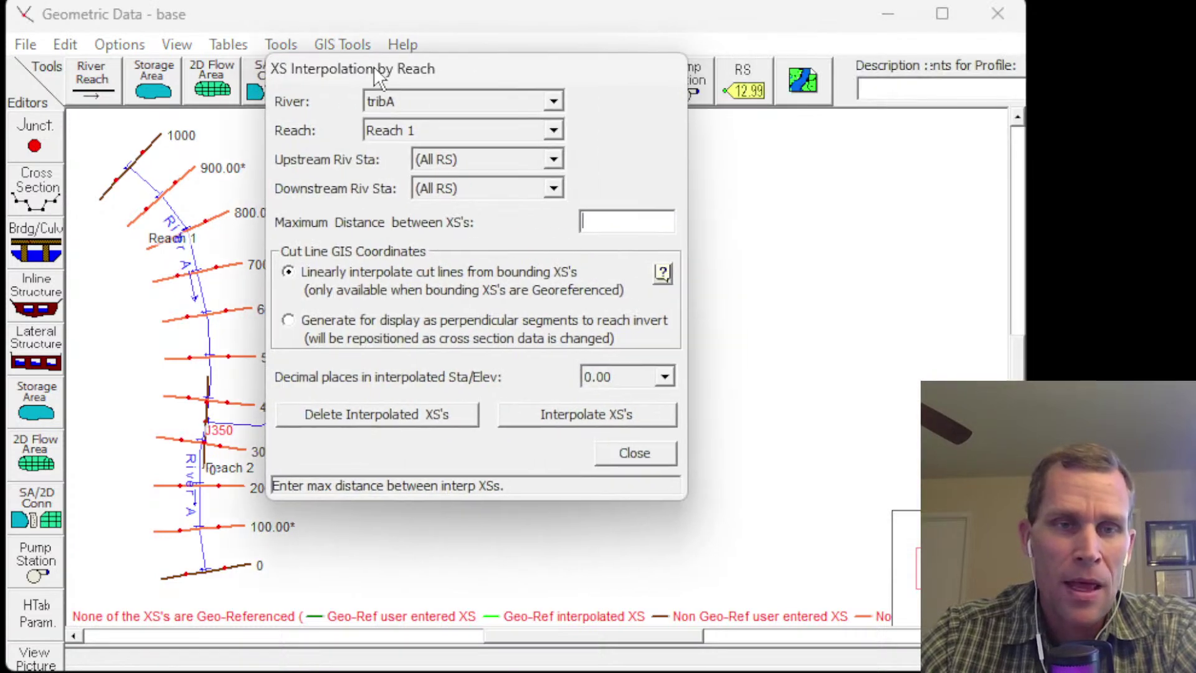
{"action": "left_click", "coordinate": [397, 103]}
{"action": "left_click", "coordinate": [396, 103]}
{"action": "left_click", "coordinate": [411, 132]}
{"action": "left_click", "coordinate": [409, 133]}
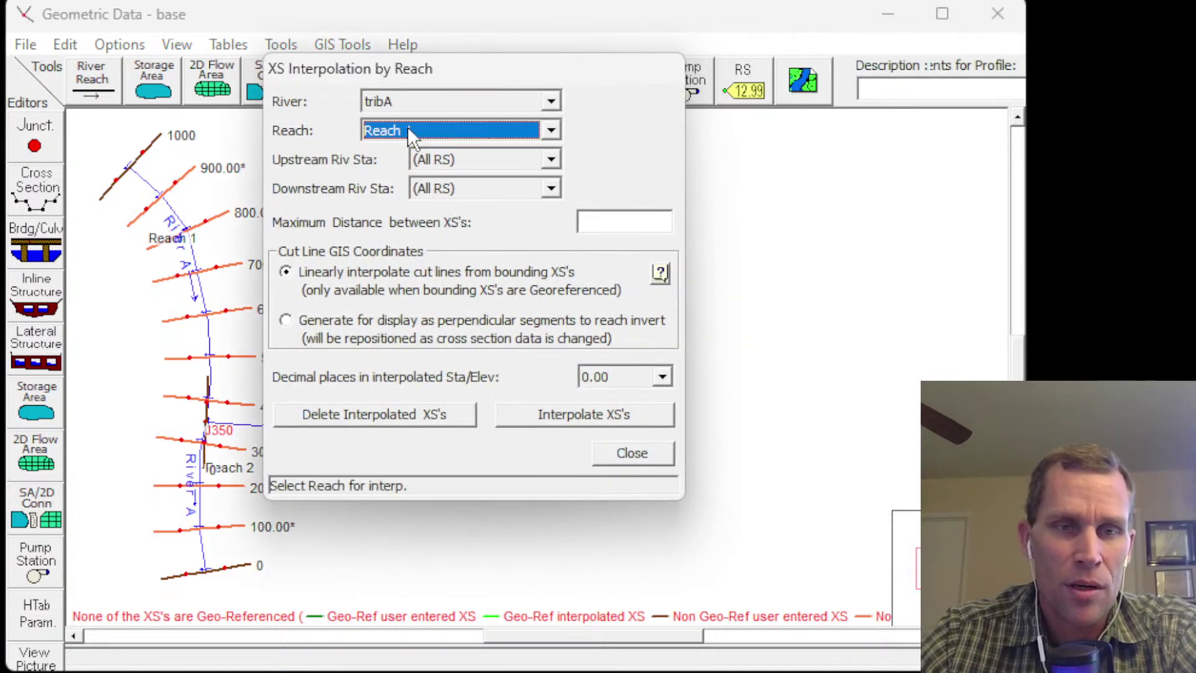
{"action": "left_click", "coordinate": [612, 223]}
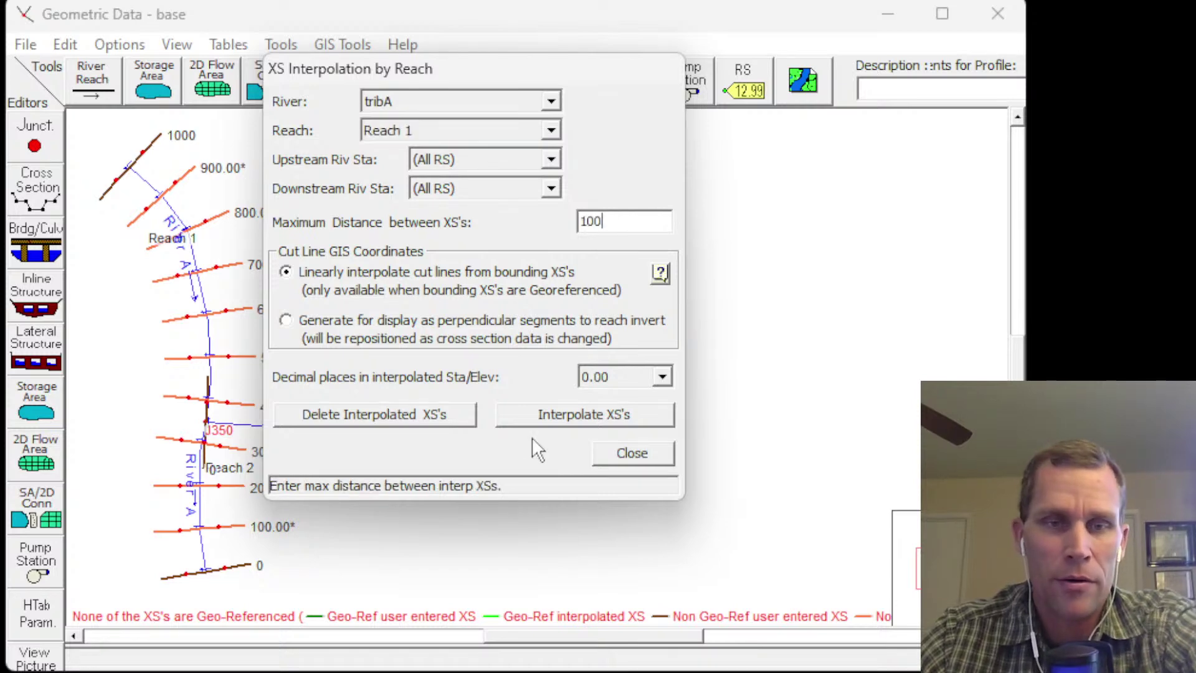
{"action": "left_click", "coordinate": [548, 415]}
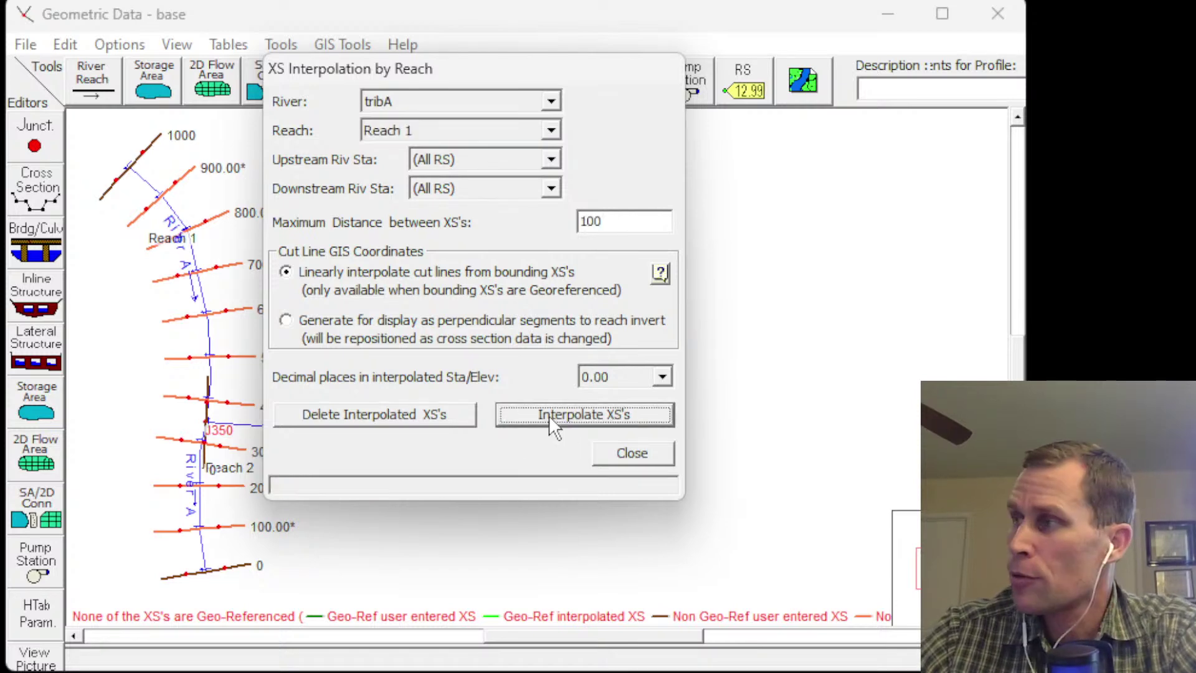
{"action": "left_click", "coordinate": [619, 458]}
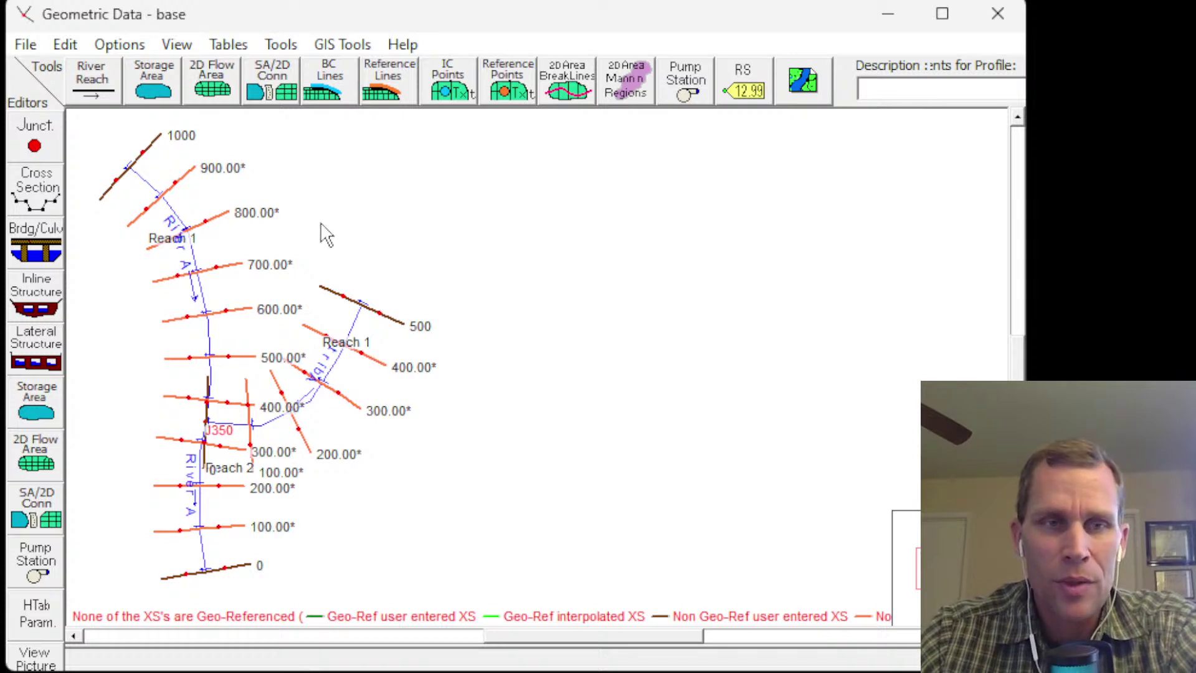
- Save the geometry data and open the steady flow data for editing
{"action": "left_click", "coordinate": [26, 44]}
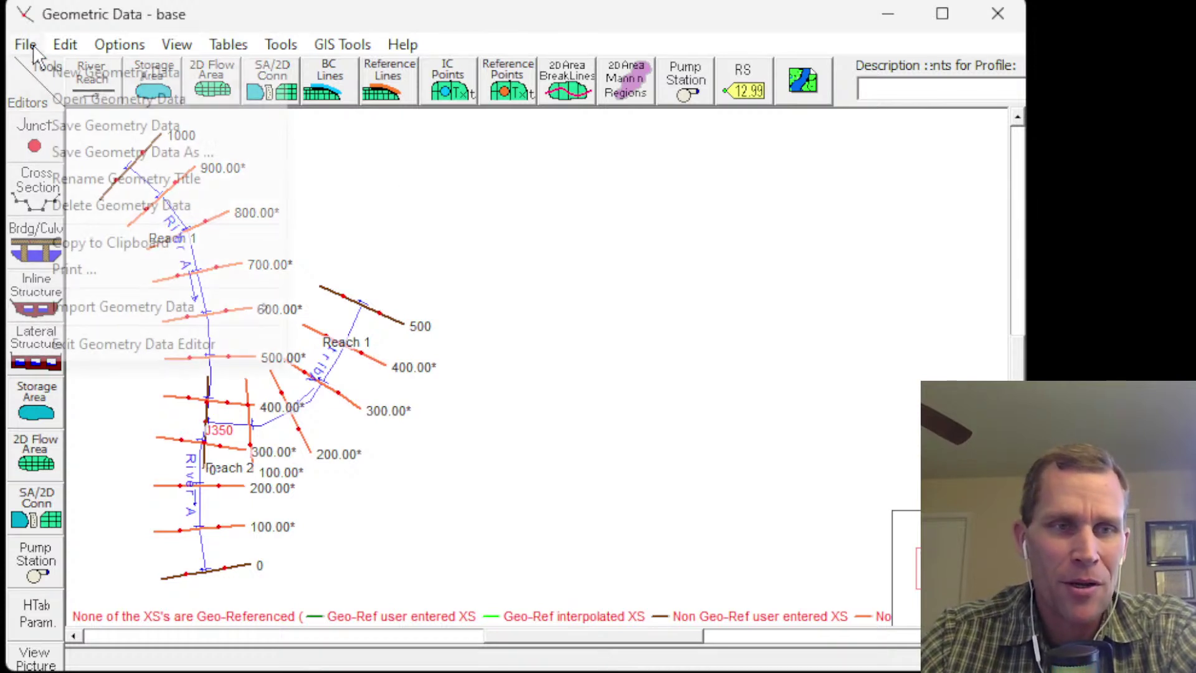
{"action": "left_click", "coordinate": [77, 124]}
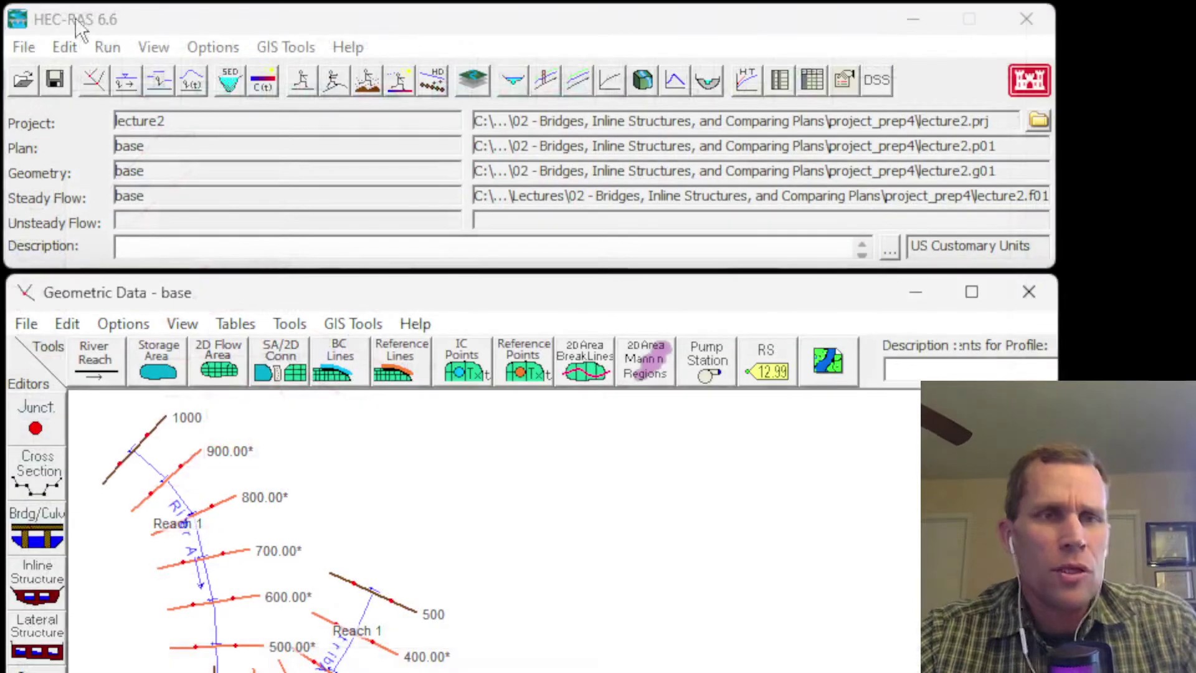
{"action": "left_click", "coordinate": [107, 49]}
{"action": "mouse_move", "coordinate": [64, 47]}
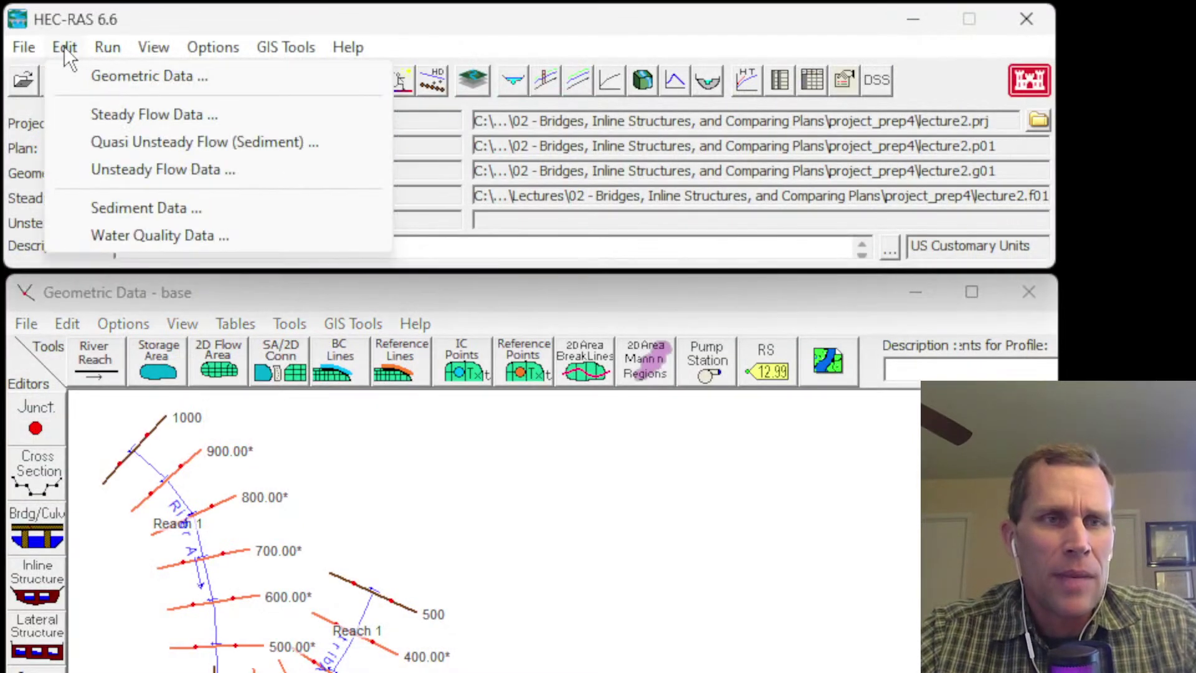
{"action": "left_click", "coordinate": [103, 114]}
{"action": "left_click_drag", "start_coordinate": [607, 303], "coordinate": [508, 300]}
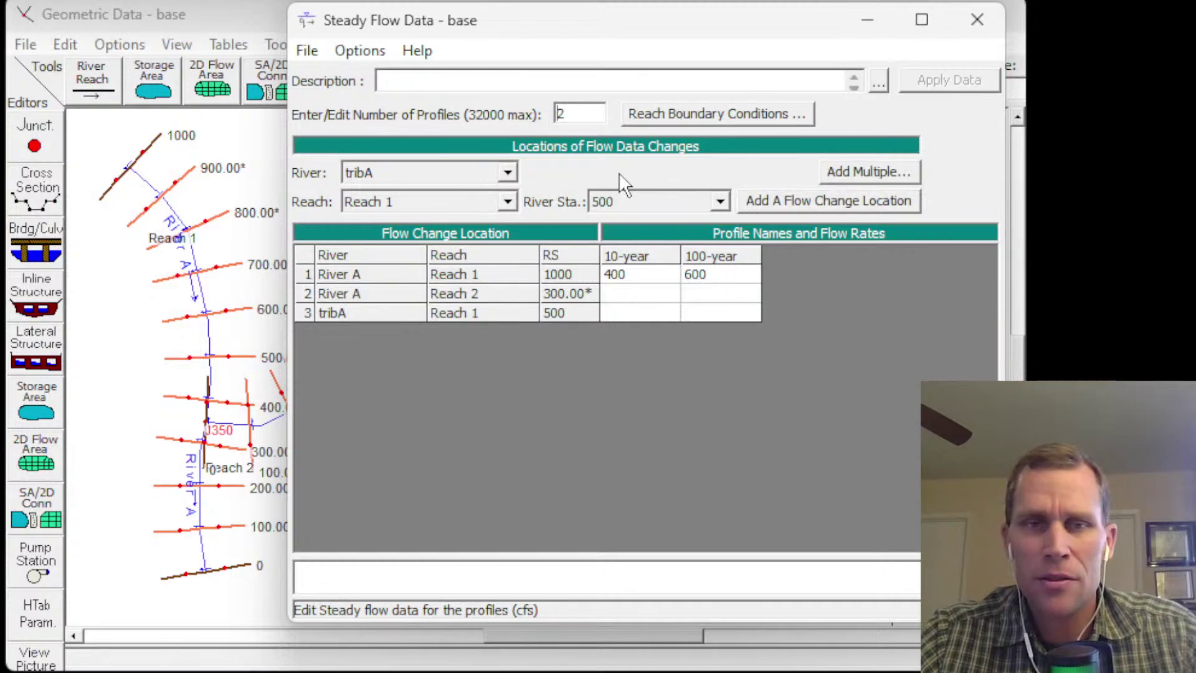
- Reduce the number of steady flow profiles to 1, accepting the loss of the 100-year profile
{"action": "left_click_drag", "start_coordinate": [606, 19], "coordinate": [622, 28]}
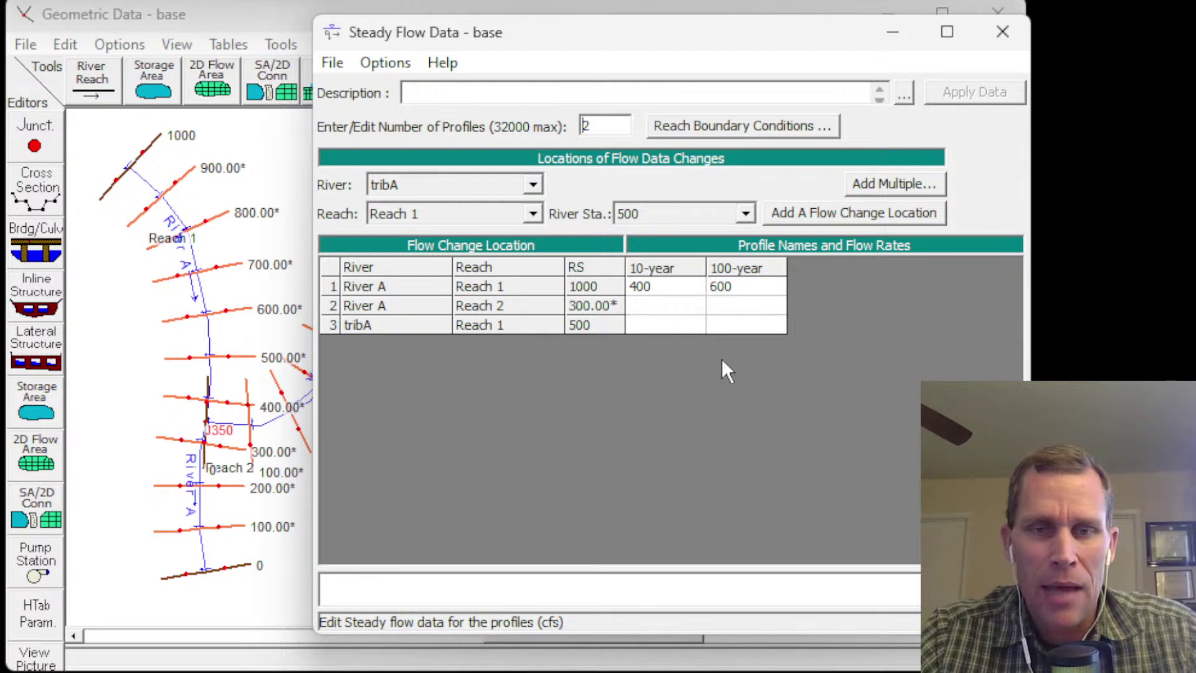
{"action": "left_click_drag", "start_coordinate": [608, 123], "coordinate": [545, 126]}
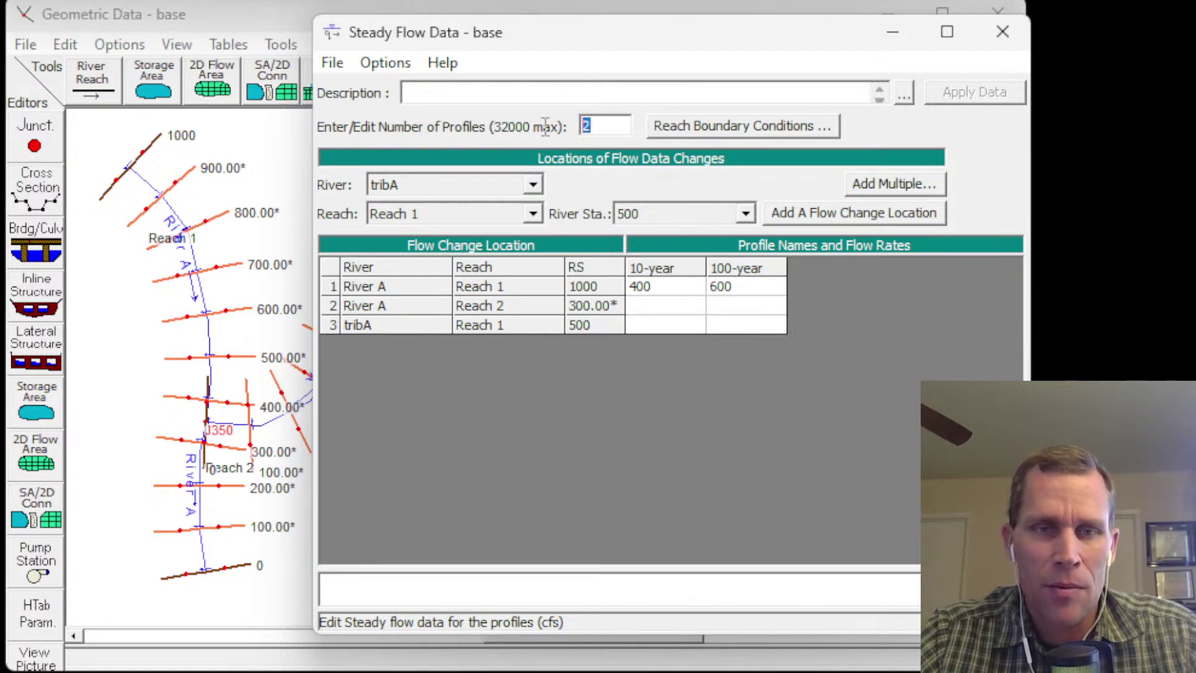
{"action": "type", "text": "1"}
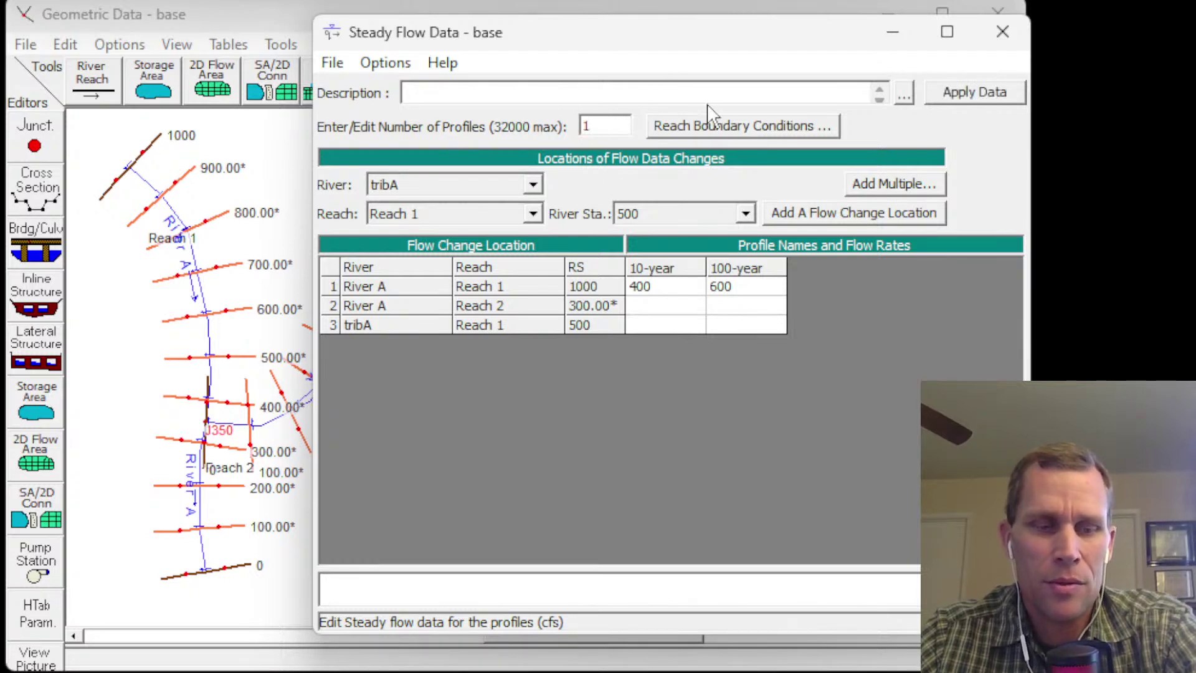
{"action": "key", "text": "Tab"}
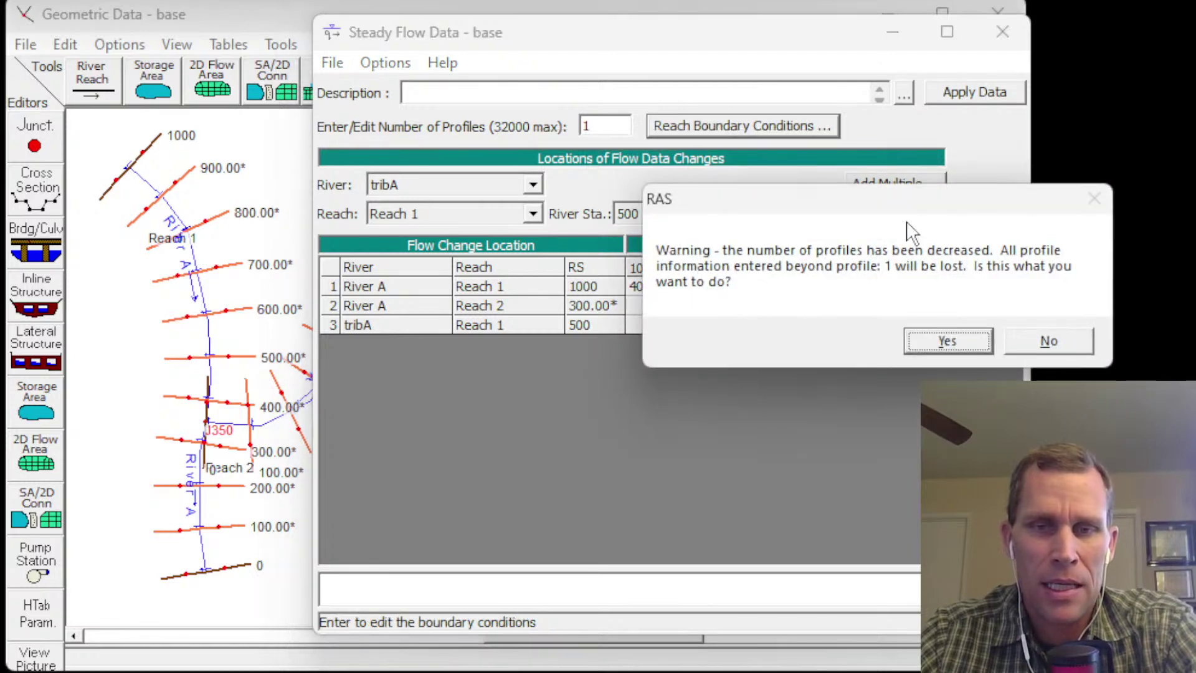
{"action": "left_click", "coordinate": [948, 340]}
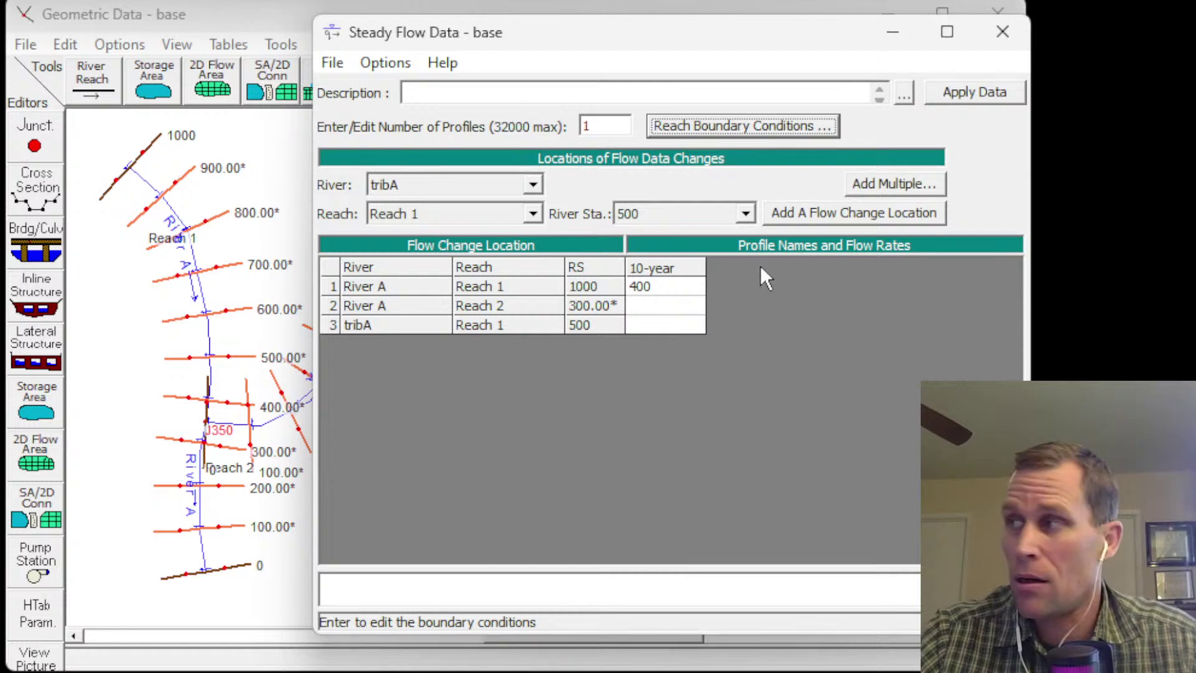
- Set the 10-year flow to 300 for tribA Reach 1 at station 500 and 700 for River A Reach 2 at station 300
{"action": "left_click", "coordinate": [663, 284]}
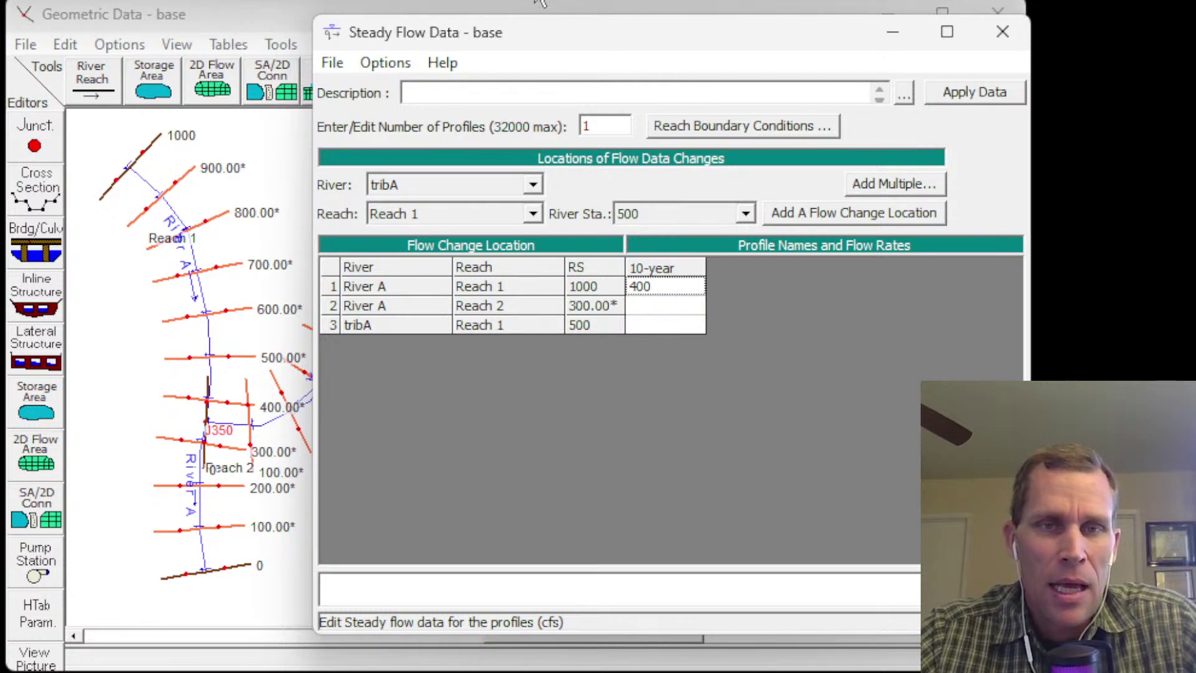
{"action": "left_click_drag", "start_coordinate": [585, 37], "coordinate": [659, 24]}
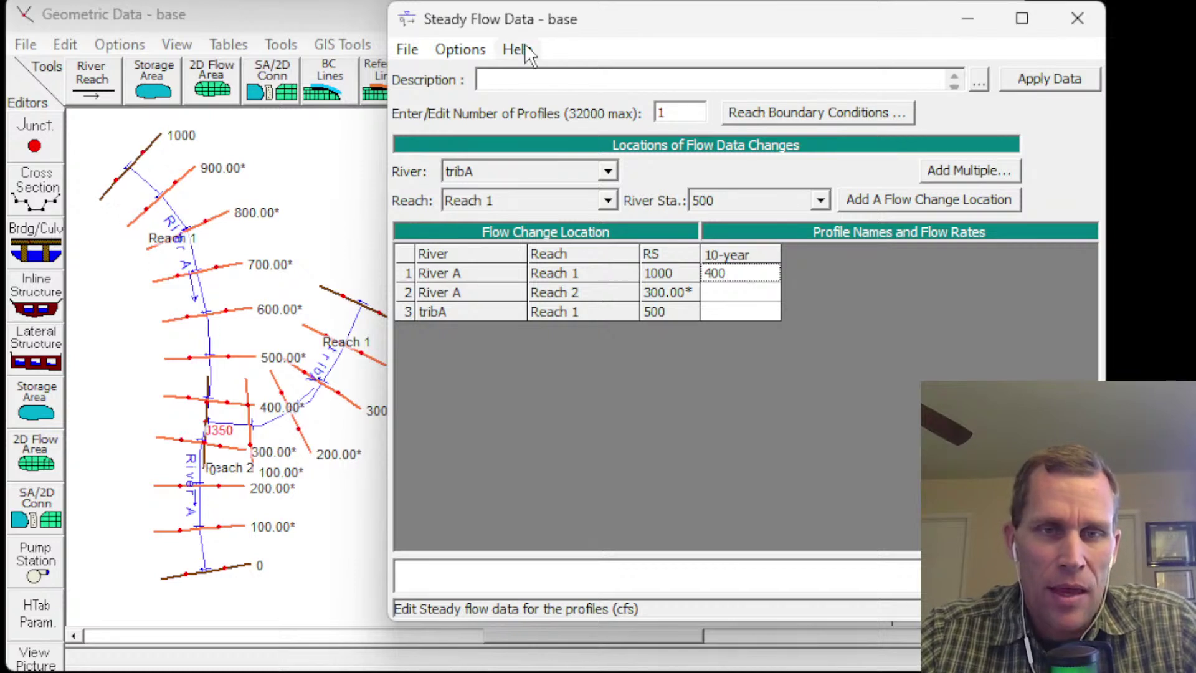
{"action": "left_click_drag", "start_coordinate": [576, 28], "coordinate": [624, 31]}
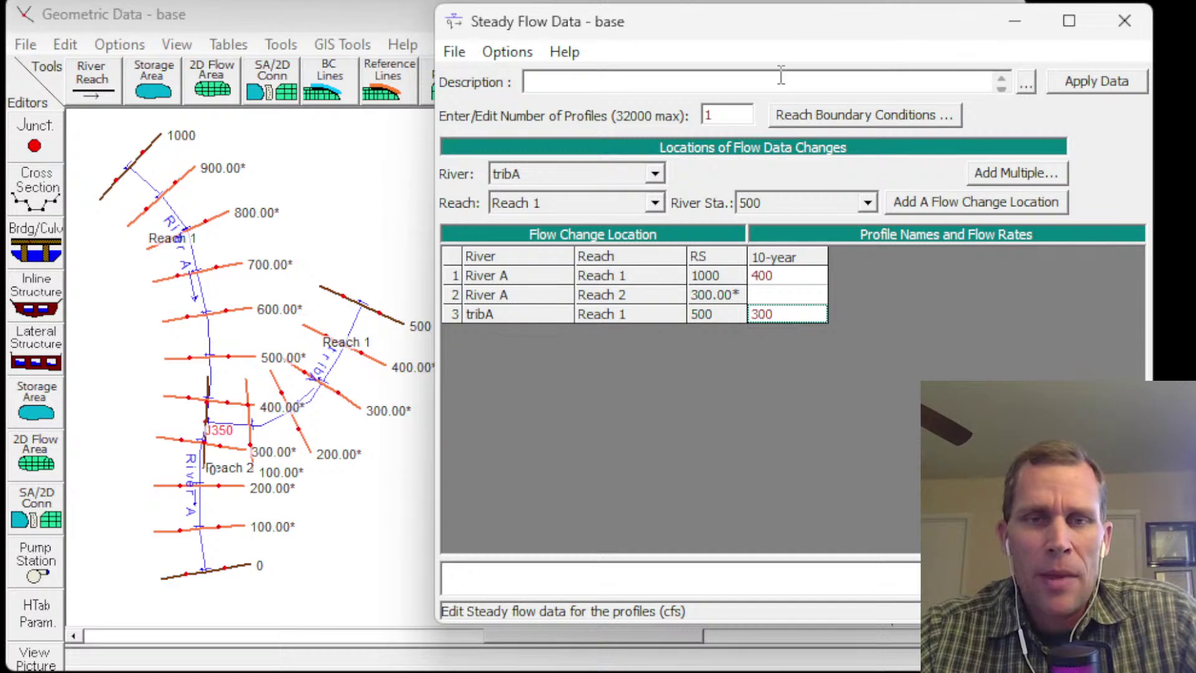
{"action": "mouse_move", "coordinate": [768, 26]}
{"action": "left_mouse_down"}
{"action": "mouse_move", "coordinate": [780, 27]}
{"action": "mouse_move", "coordinate": [762, 26]}
{"action": "left_mouse_up"}
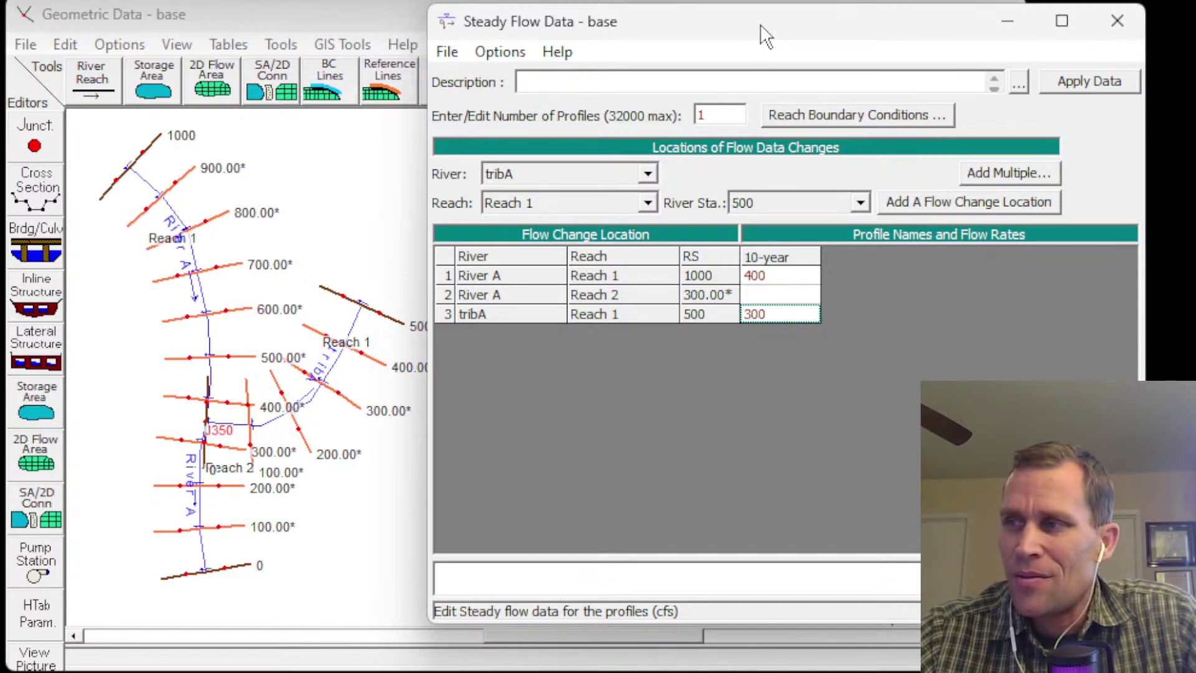
{"action": "left_click", "coordinate": [761, 302]}
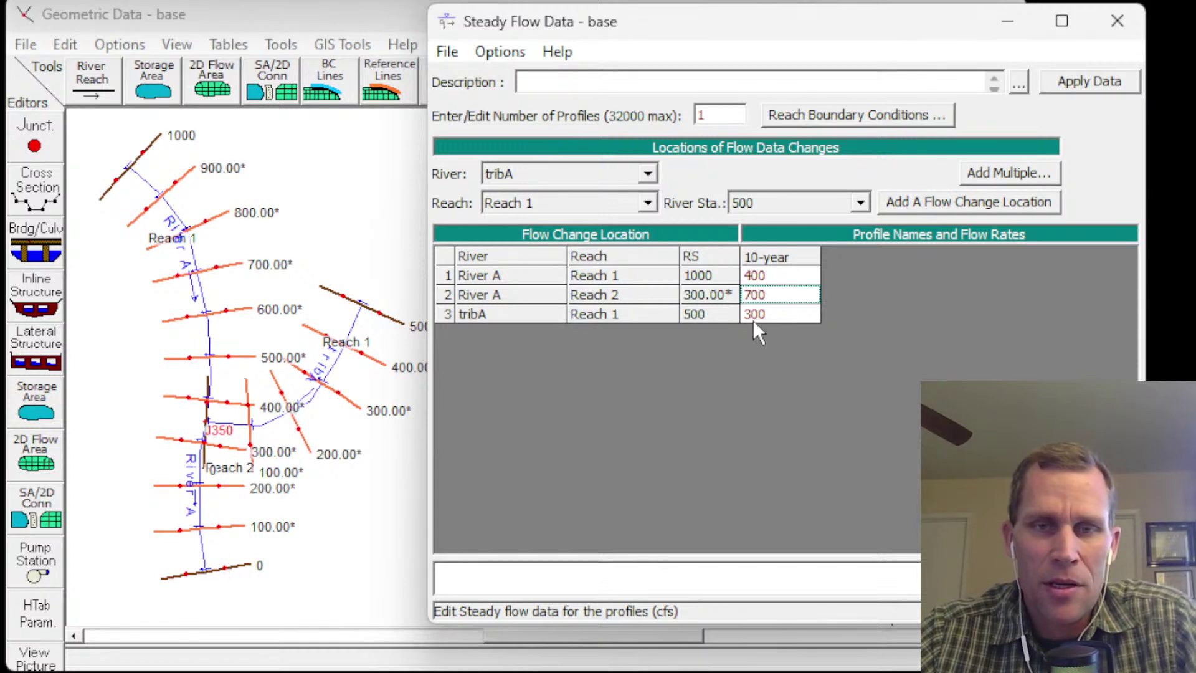
- Save the steady flow data and close its editor
{"action": "left_click", "coordinate": [453, 48]}
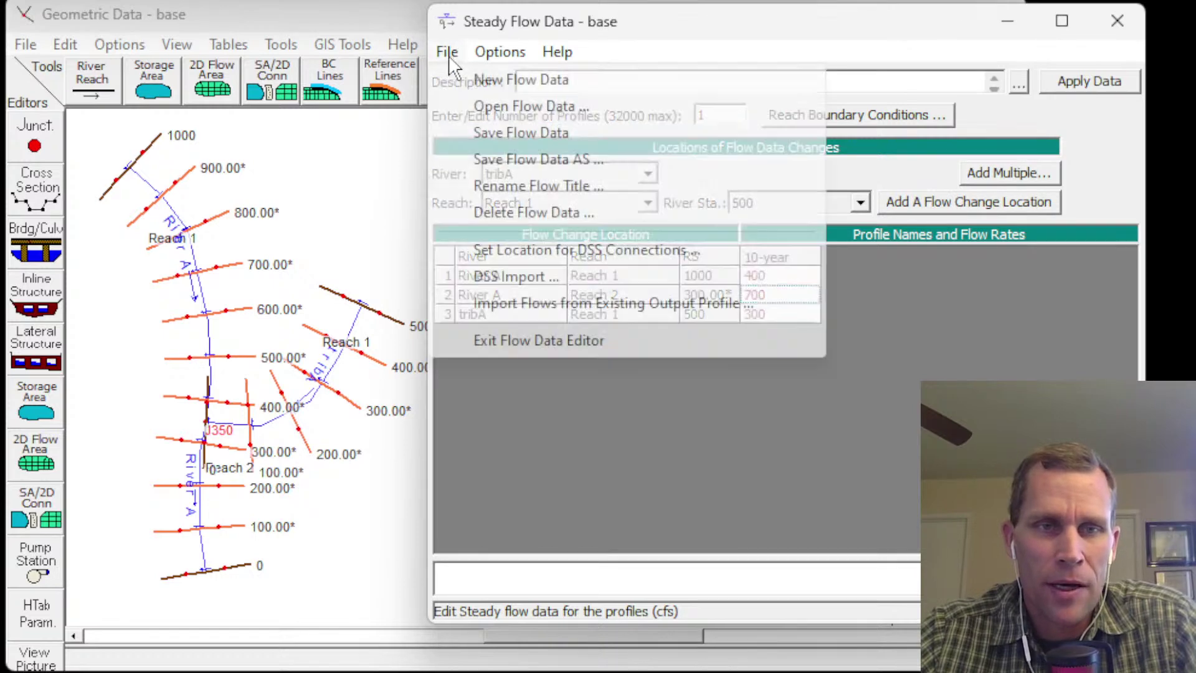
{"action": "left_click", "coordinate": [487, 133]}
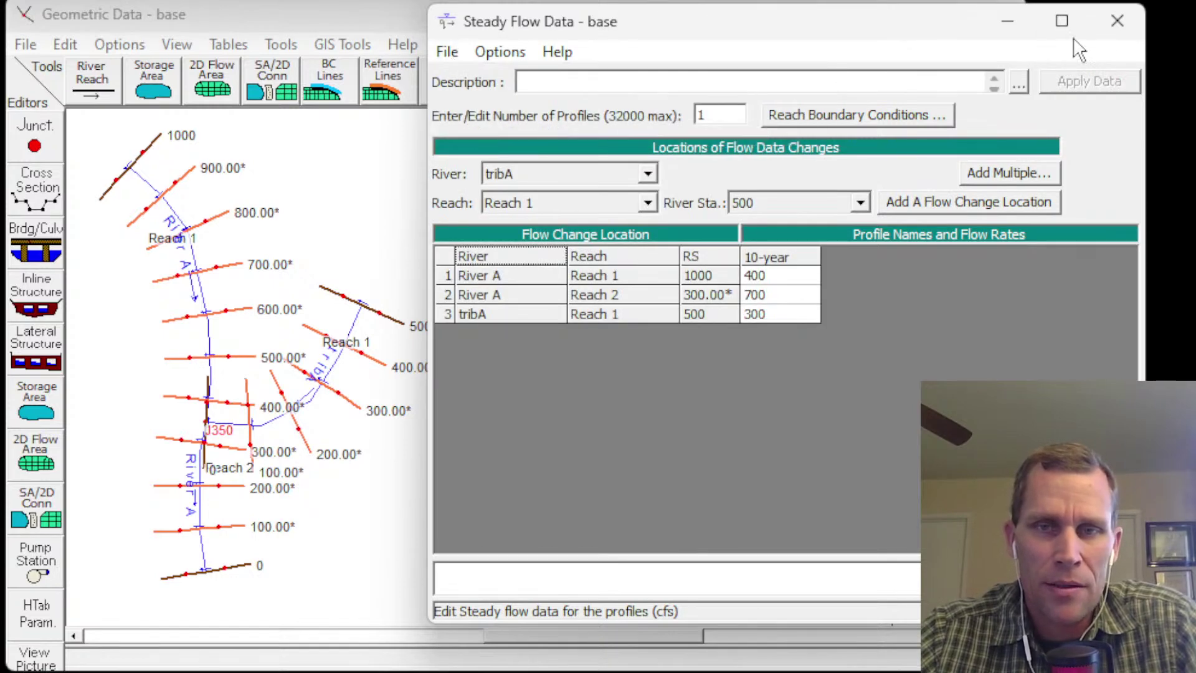
{"action": "left_click", "coordinate": [1116, 21]}
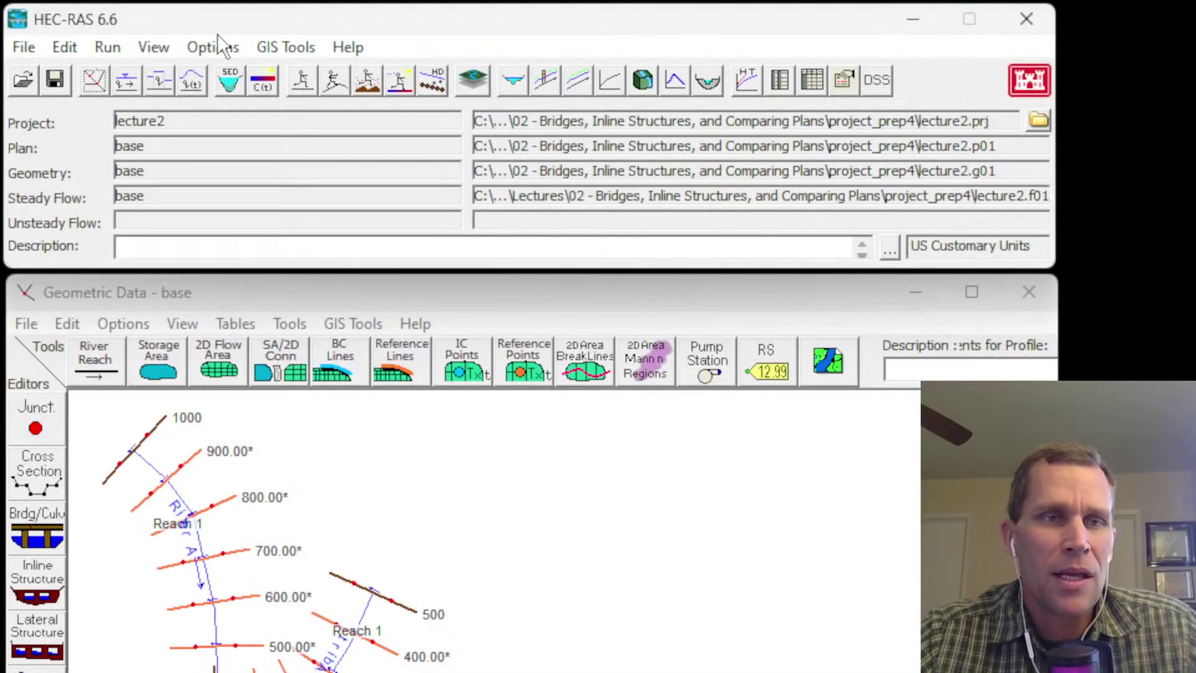
- Compute the base plan's steady flow analysis with the Subcritical flow regime and close the finished computation window
{"action": "left_click", "coordinate": [107, 48]}
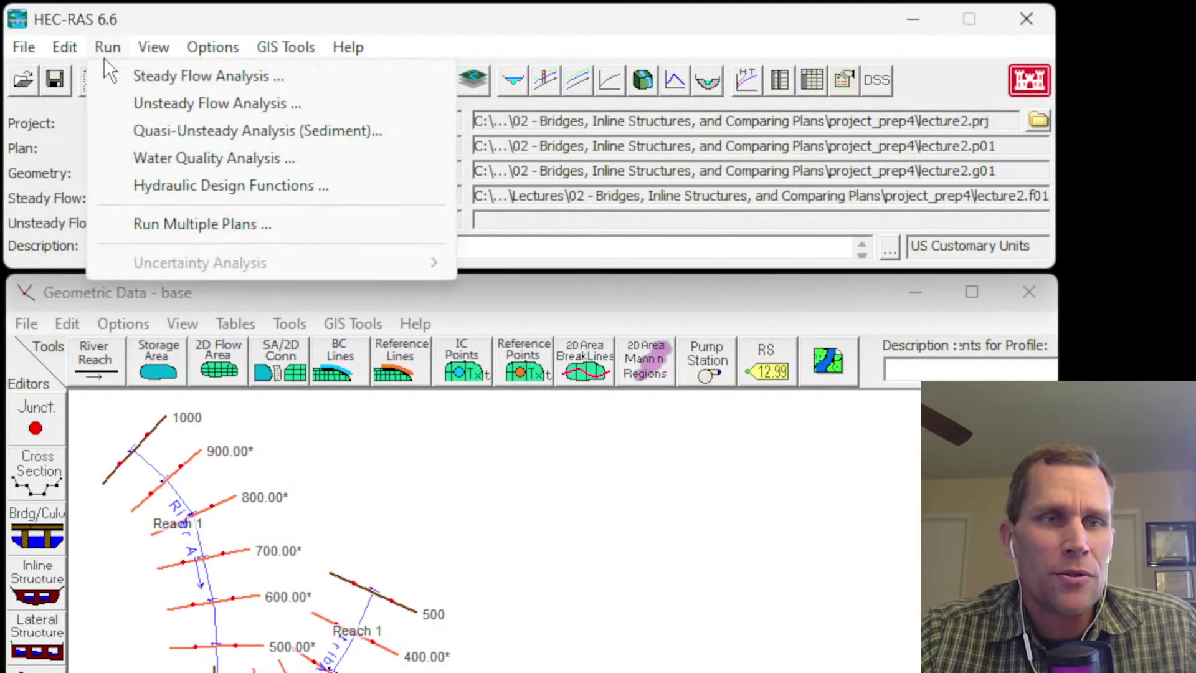
{"action": "left_click", "coordinate": [142, 76]}
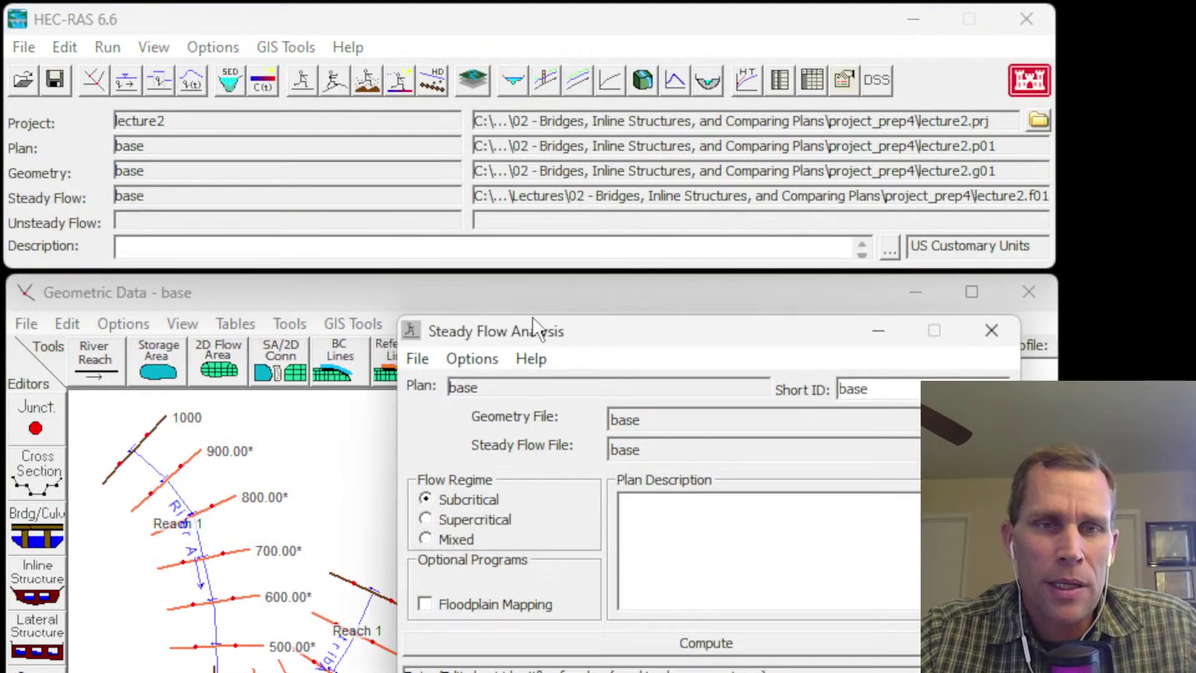
{"action": "left_click_drag", "start_coordinate": [570, 337], "coordinate": [581, 306]}
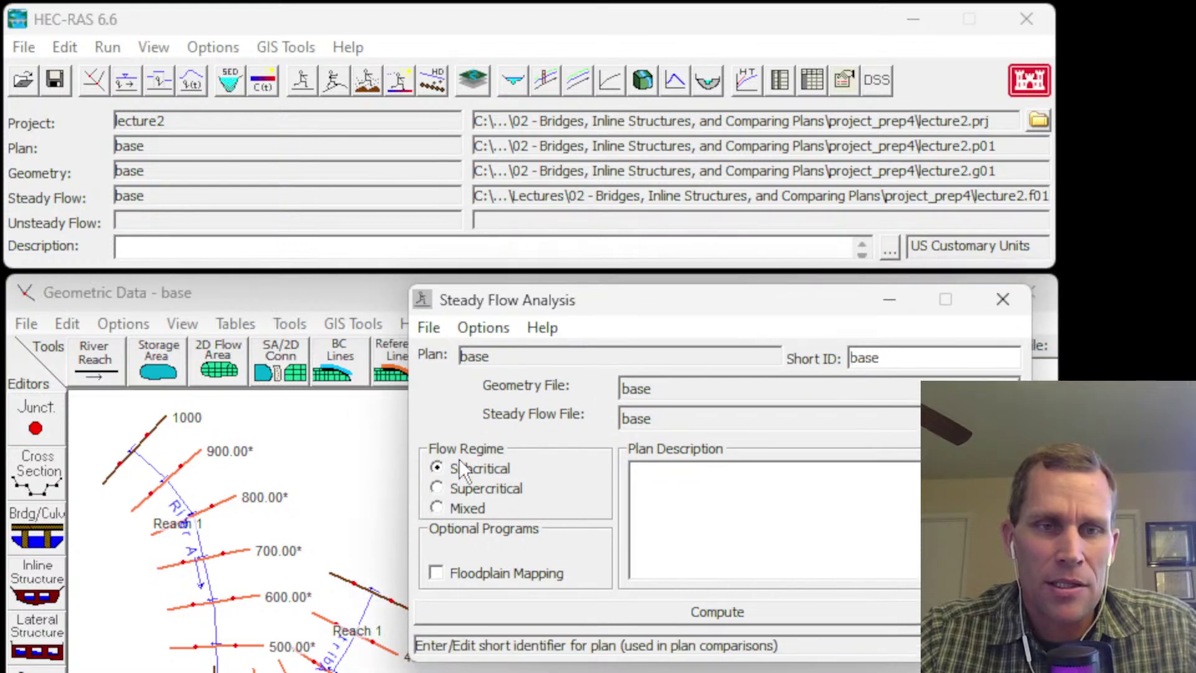
{"action": "left_click", "coordinate": [439, 468]}
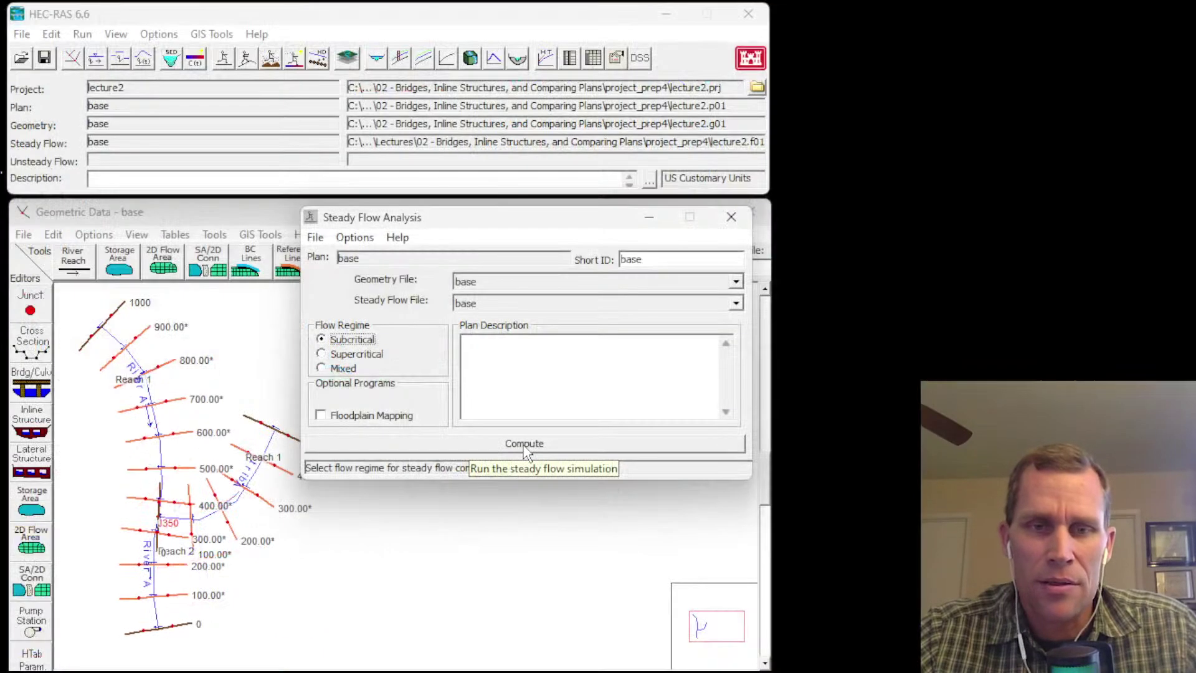
{"action": "left_click", "coordinate": [723, 612]}
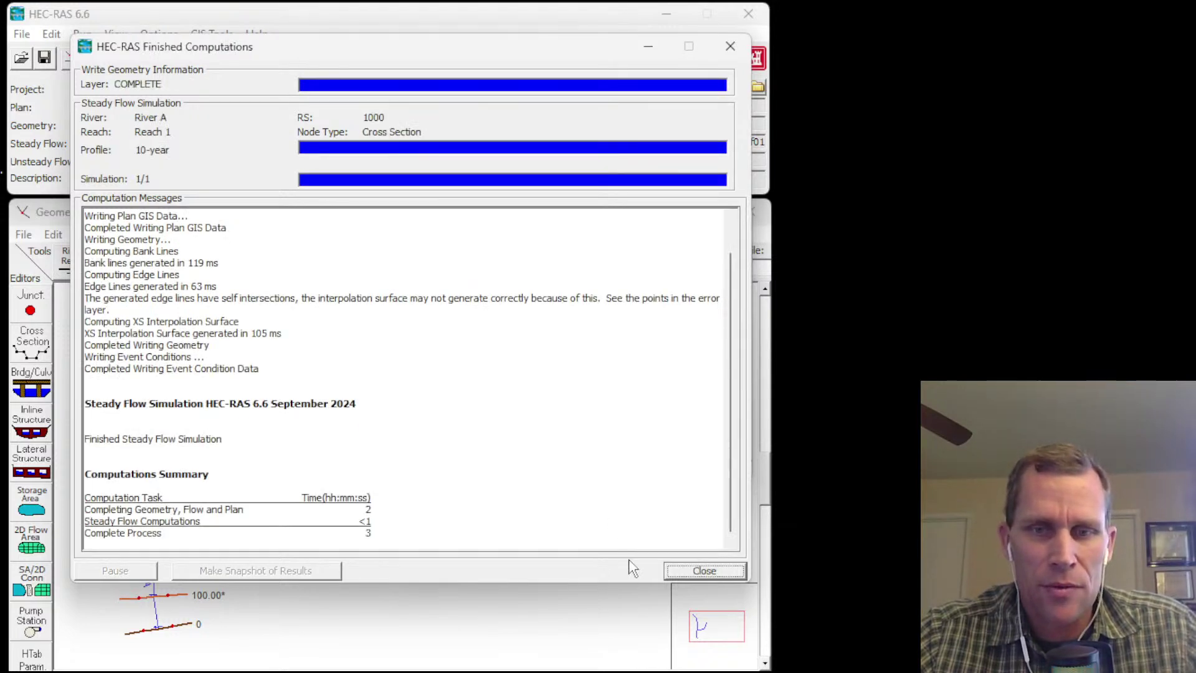
{"action": "left_click", "coordinate": [703, 572]}
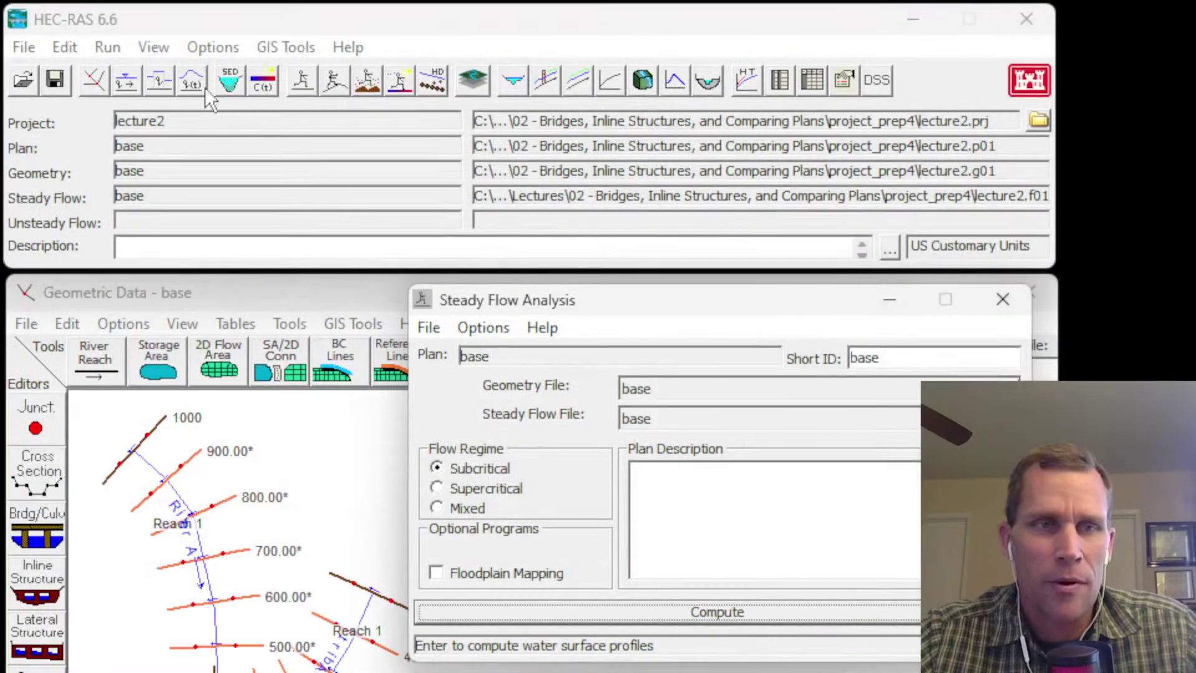
- View the computed cross section plots and examine the 10-year water surface along tribA from station 500 down to 200
{"action": "left_click", "coordinate": [160, 52]}
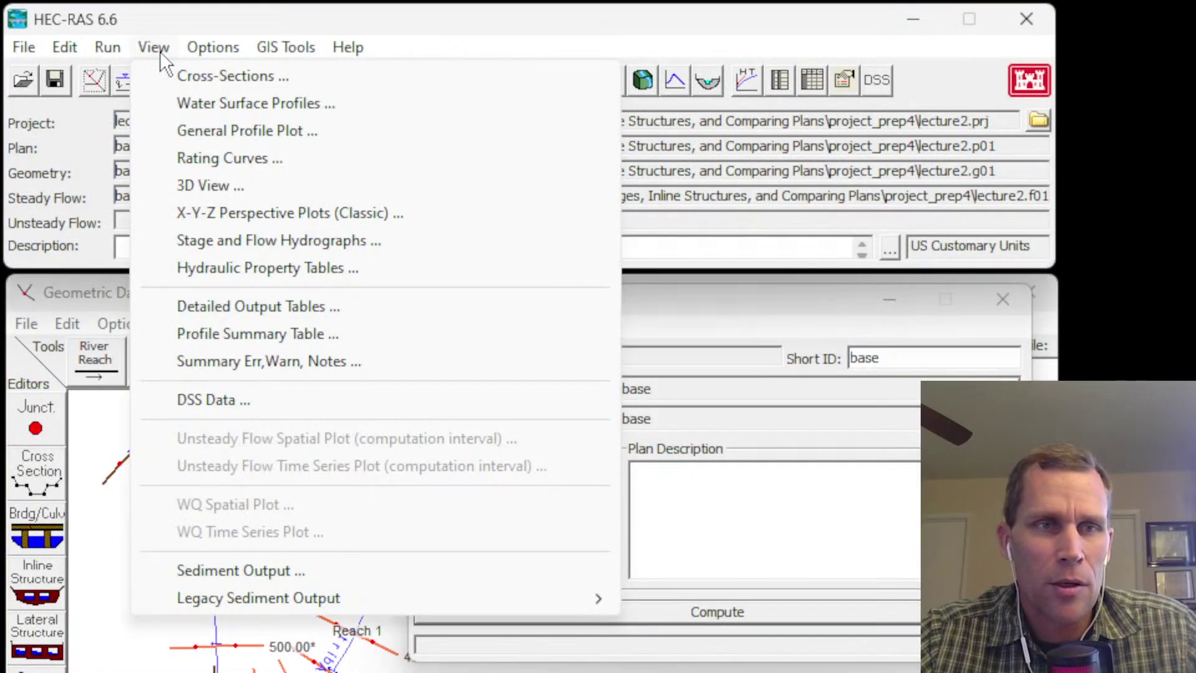
{"action": "left_click", "coordinate": [191, 77]}
{"action": "left_click_drag", "start_coordinate": [686, 299], "coordinate": [708, 300]}
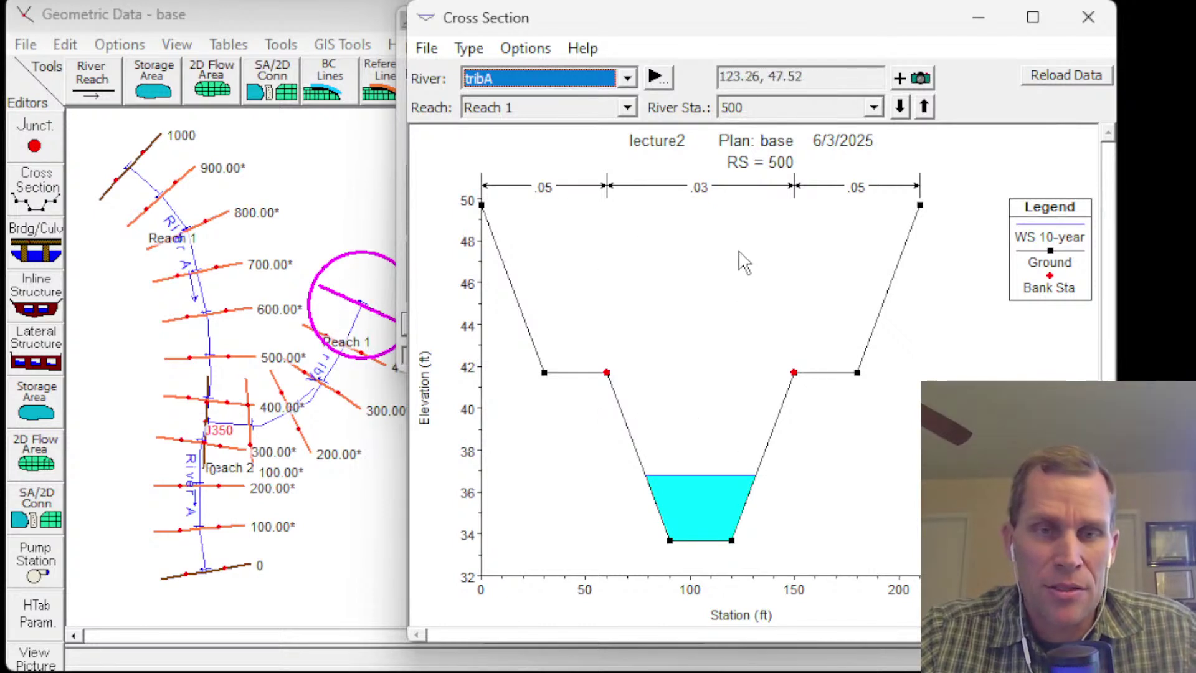
{"action": "left_click", "coordinate": [900, 108]}
{"action": "left_click", "coordinate": [900, 109]}
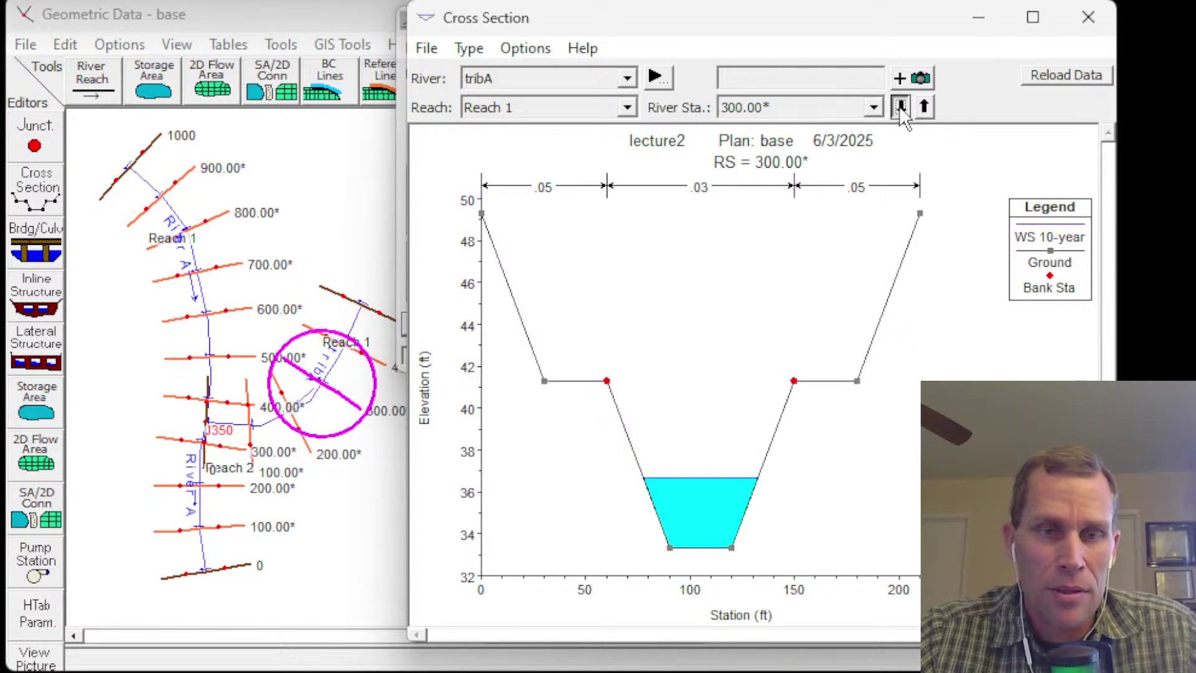
{"action": "left_click", "coordinate": [900, 109]}
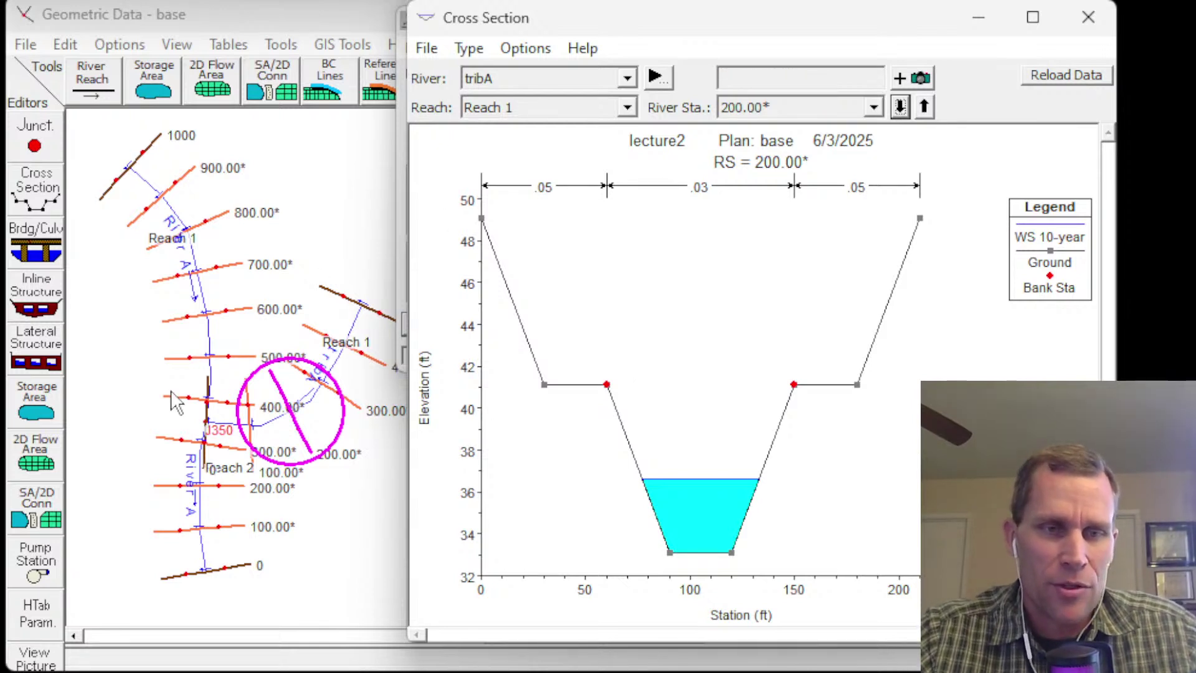
- Examine the 10-year water surface in River A's Reach 1 cross sections from station 1000 down to 400
{"action": "left_click", "coordinate": [627, 79]}
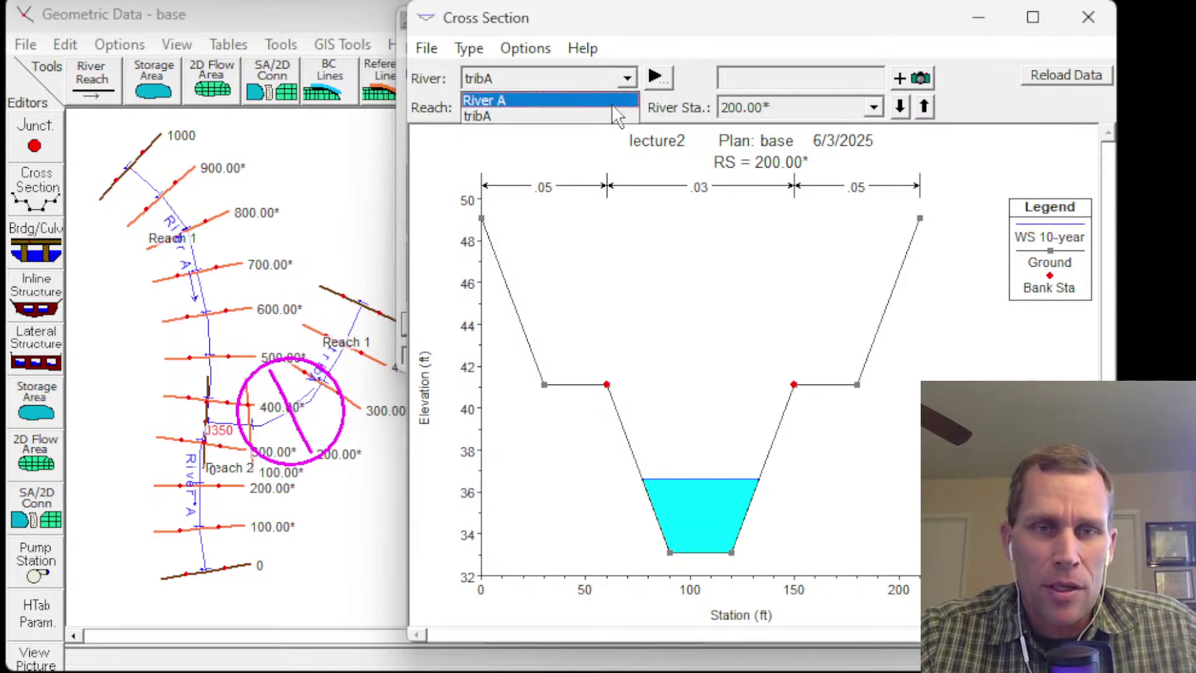
{"action": "left_click", "coordinate": [613, 102]}
{"action": "left_click", "coordinate": [628, 108]}
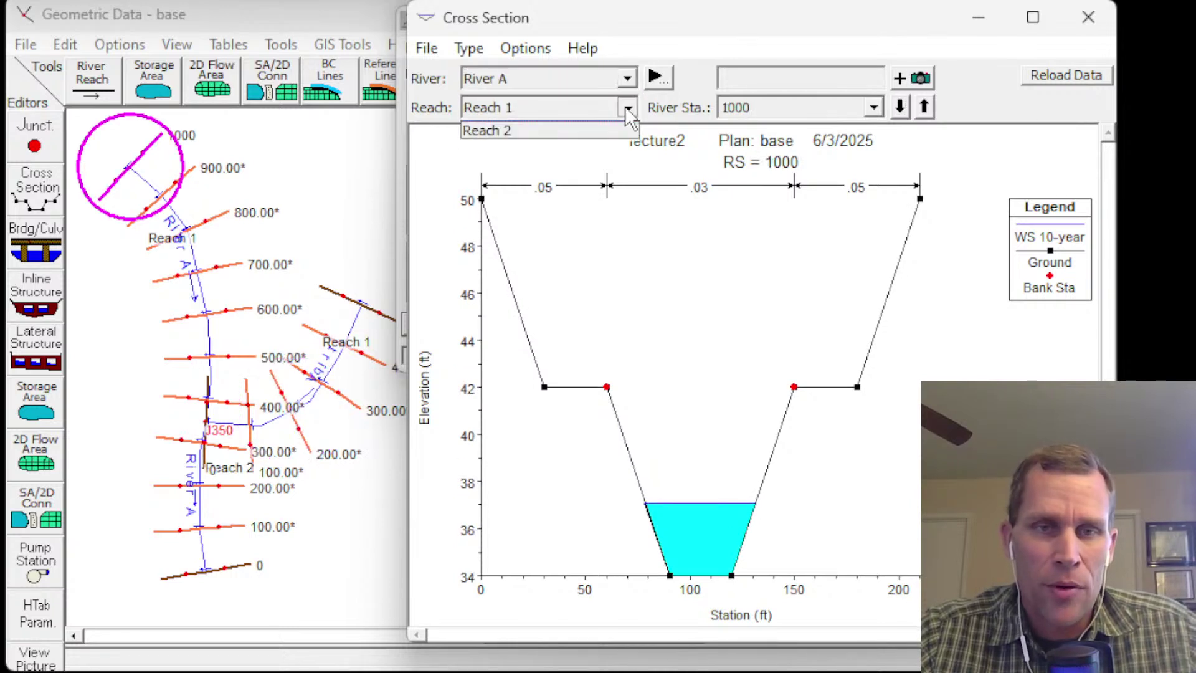
{"action": "left_click", "coordinate": [626, 107]}
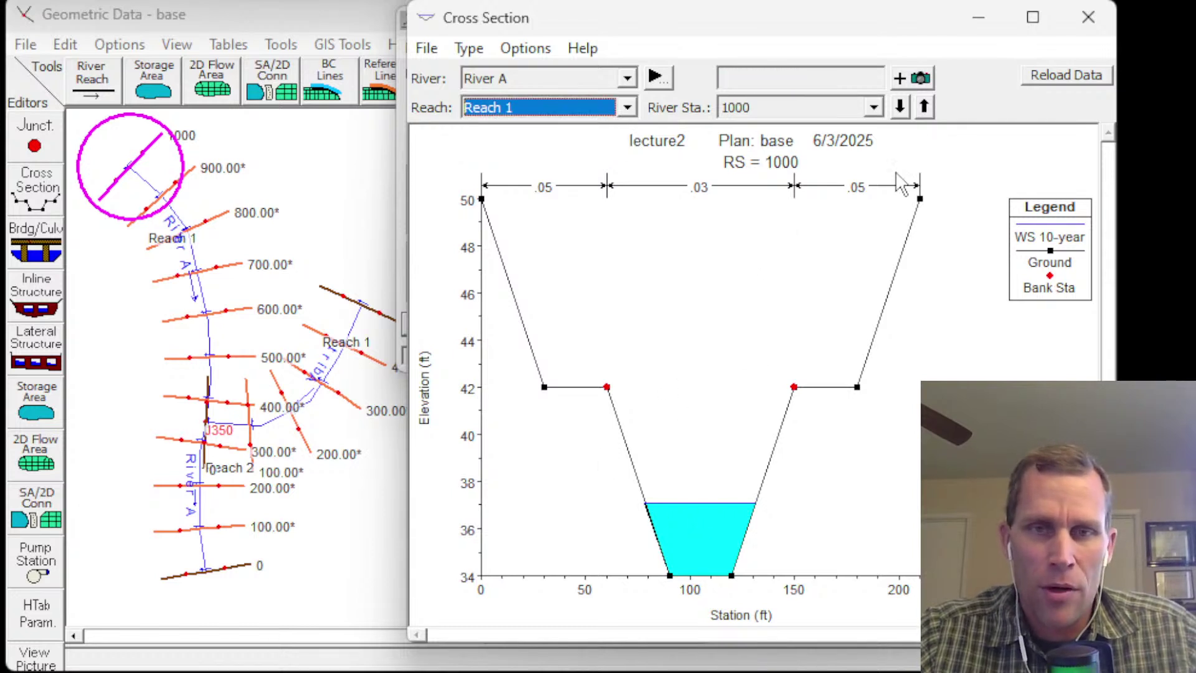
{"action": "left_click", "coordinate": [899, 108]}
{"action": "left_click", "coordinate": [899, 108]}
{"action": "left_click", "coordinate": [901, 109]}
{"action": "left_click", "coordinate": [900, 108]}
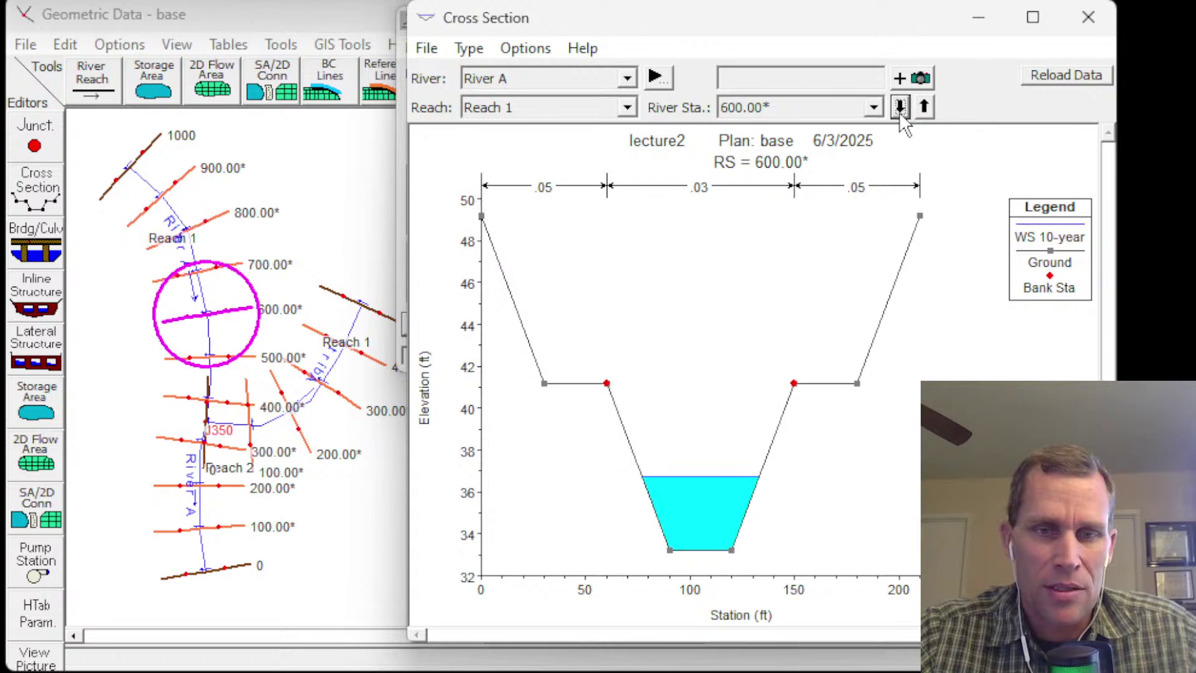
{"action": "left_click", "coordinate": [901, 108]}
{"action": "left_click", "coordinate": [900, 108]}
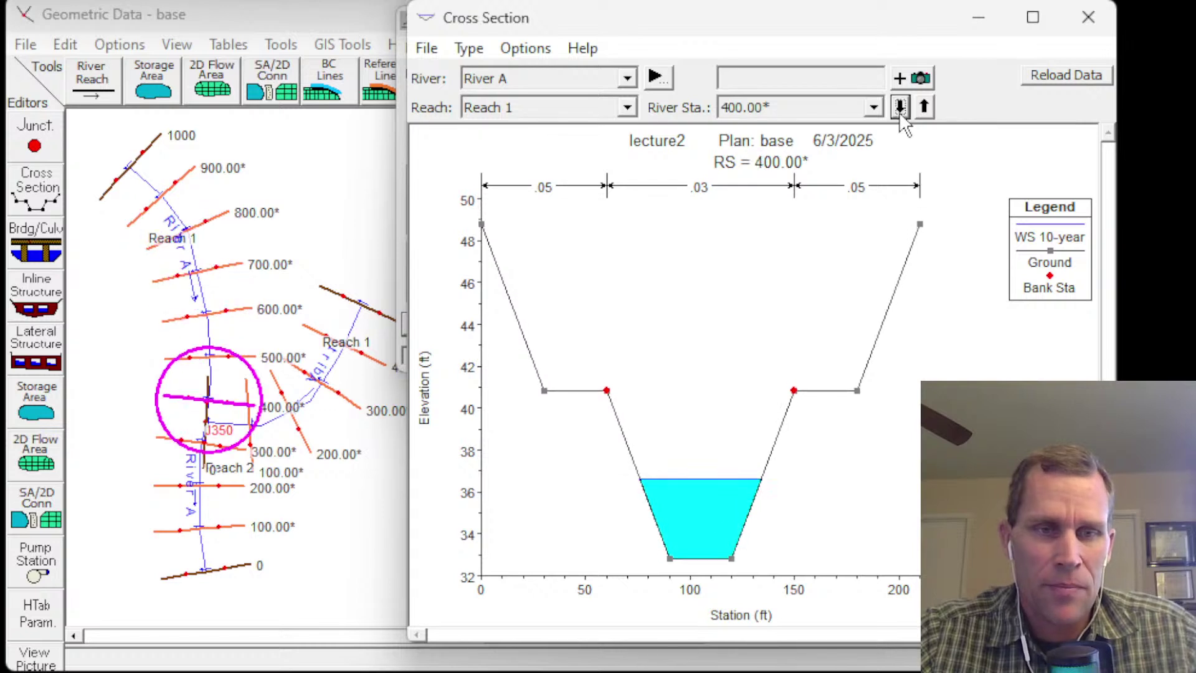
- Examine the 10-year water surface in River A's Reach 2 cross sections from station 300 down to 0
{"action": "left_click", "coordinate": [628, 109]}
{"action": "left_click", "coordinate": [595, 143]}
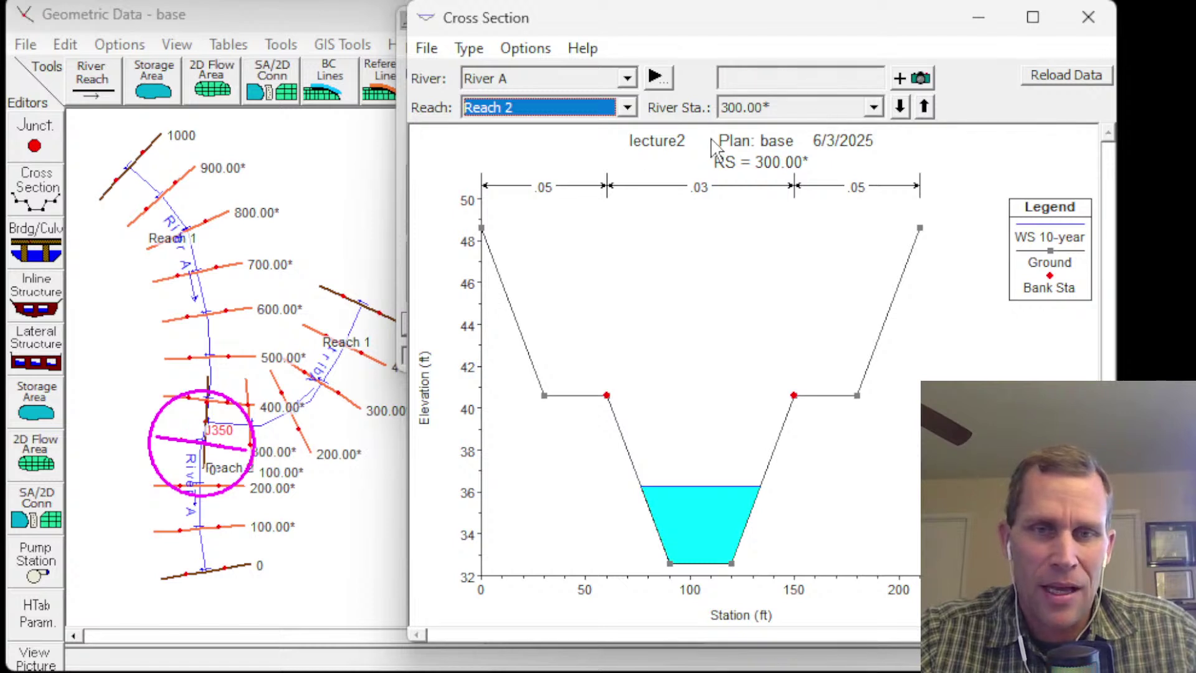
{"action": "left_click", "coordinate": [901, 109]}
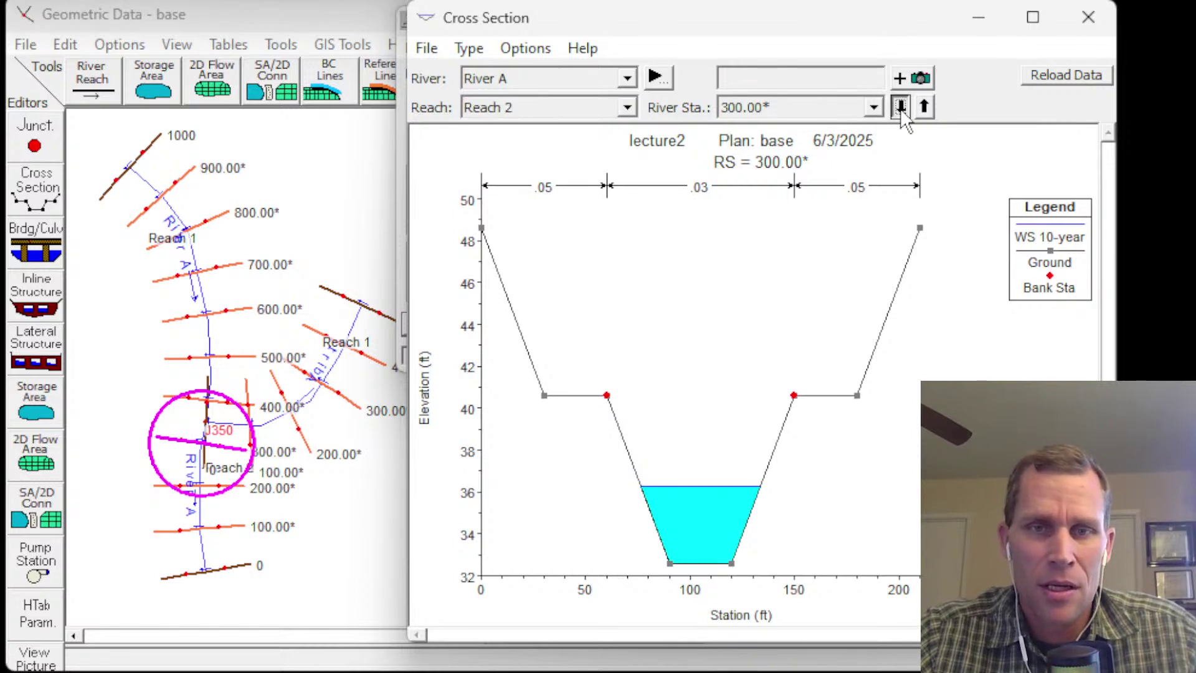
{"action": "left_click", "coordinate": [901, 108]}
{"action": "left_click", "coordinate": [901, 109]}
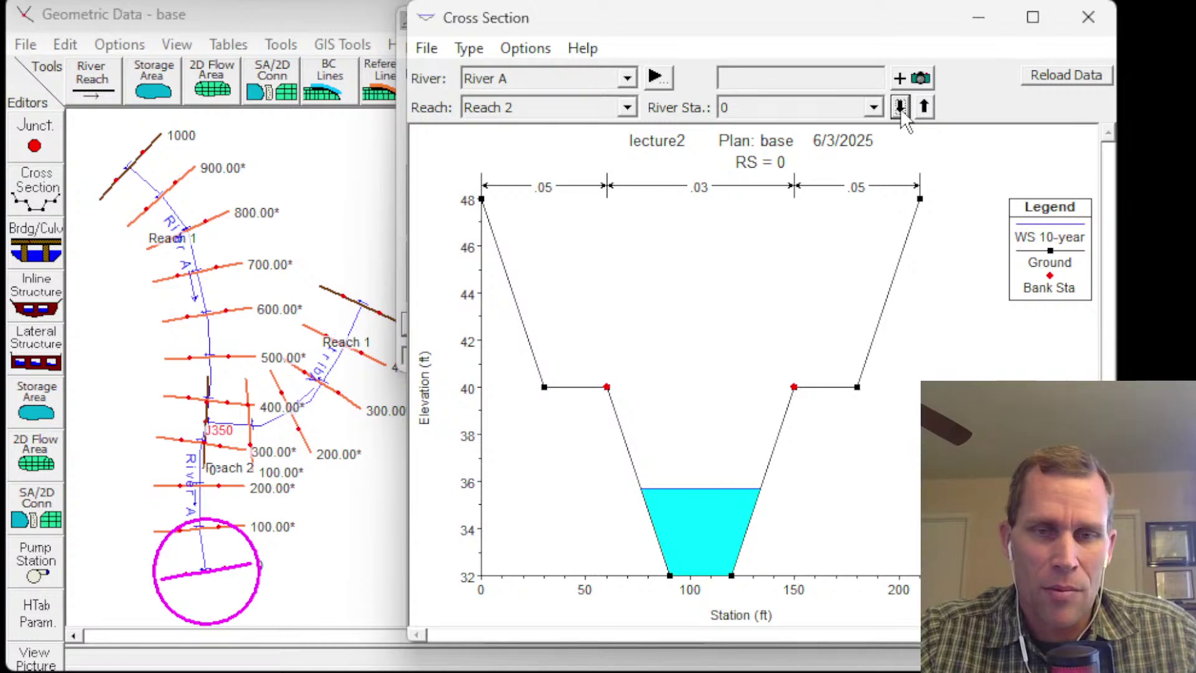
- Add the Energy Grade and Critical Depth variables to the cross section plot at River A's Reach 2 station 0
{"action": "left_click", "coordinate": [518, 50]}
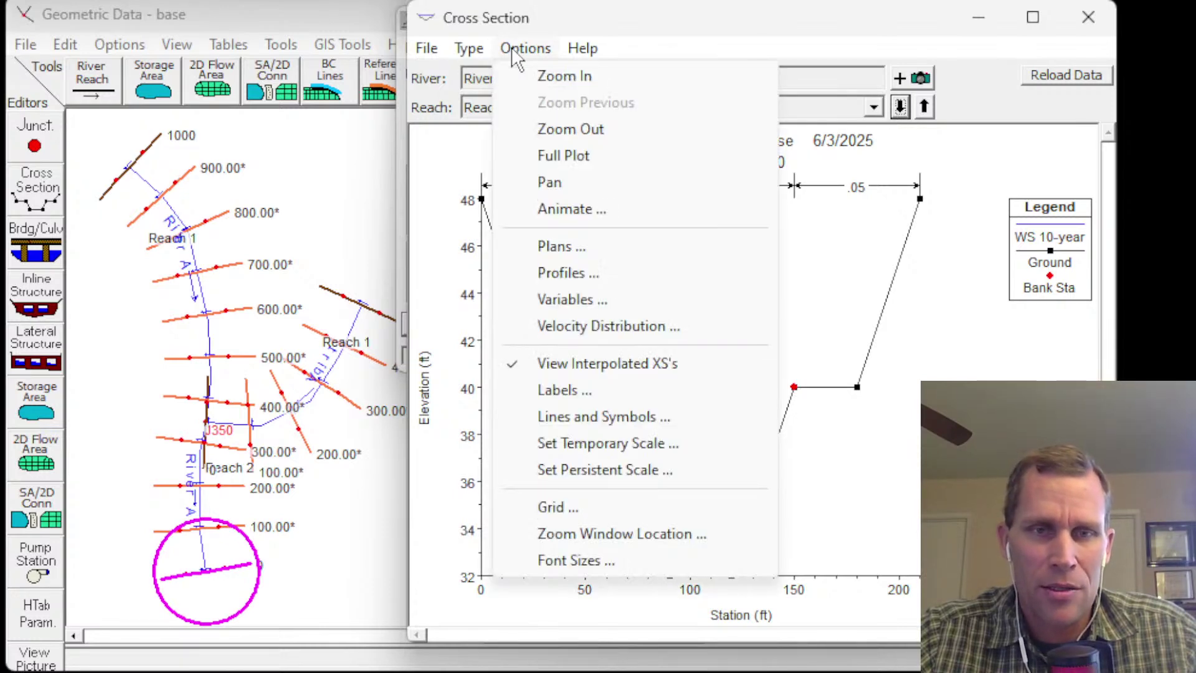
{"action": "left_click", "coordinate": [570, 301]}
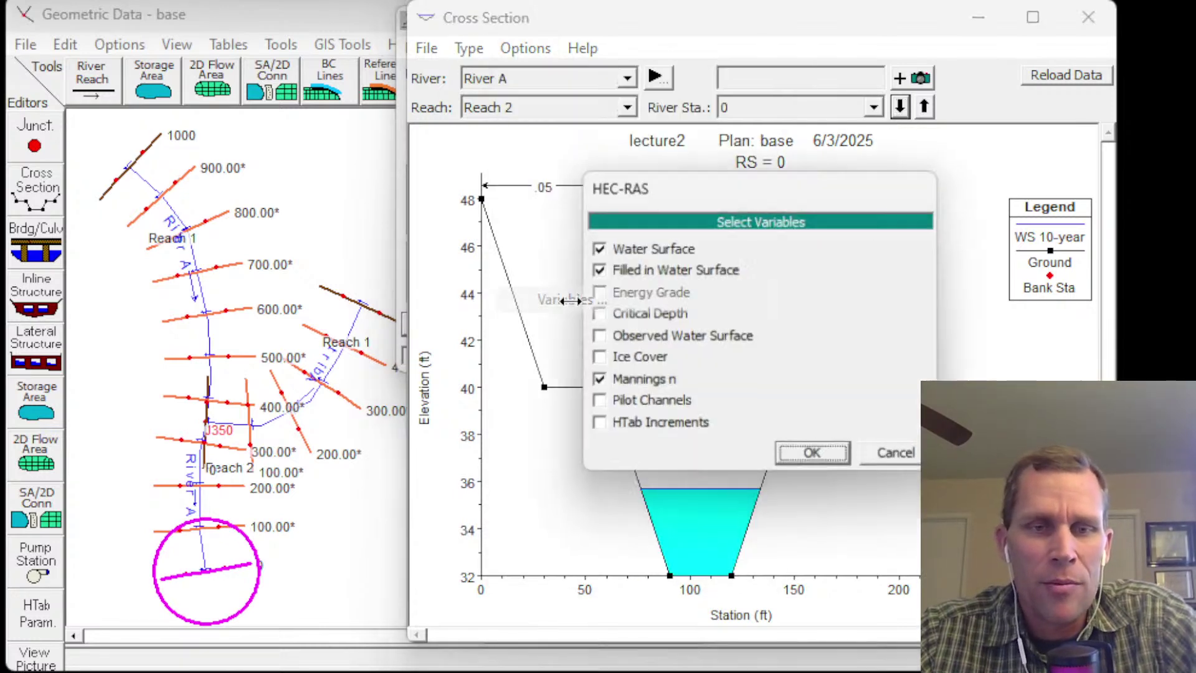
{"action": "left_click", "coordinate": [598, 315]}
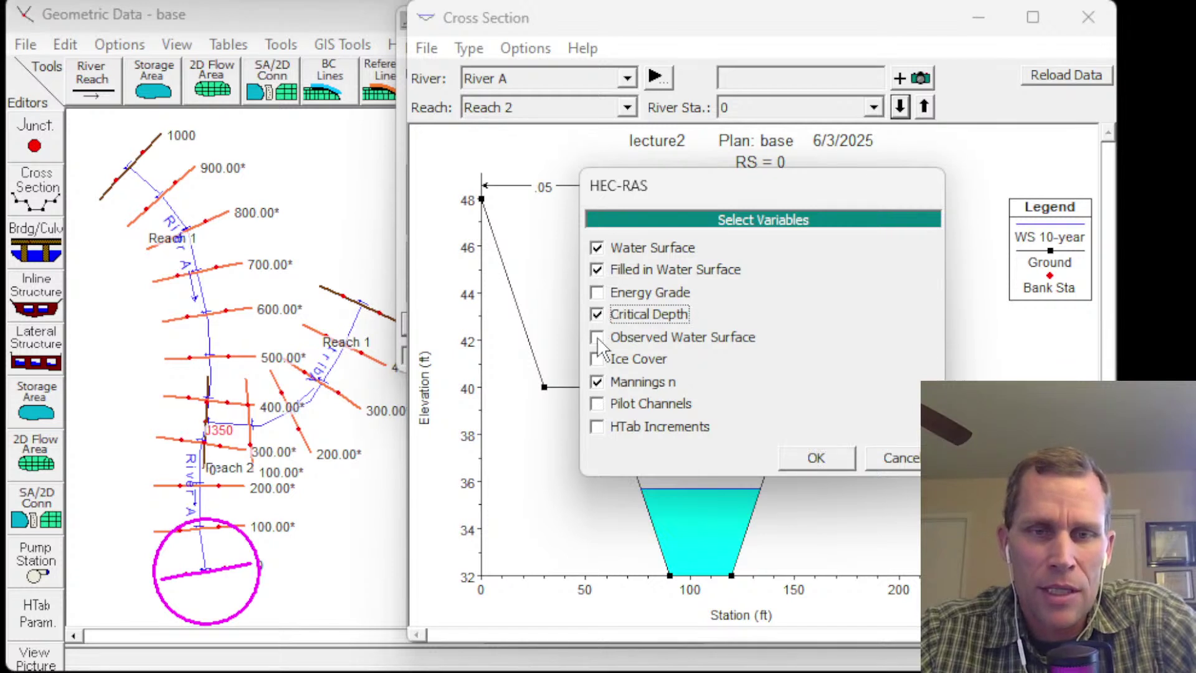
{"action": "left_click", "coordinate": [598, 338]}
{"action": "left_click", "coordinate": [598, 338]}
{"action": "left_click", "coordinate": [597, 292]}
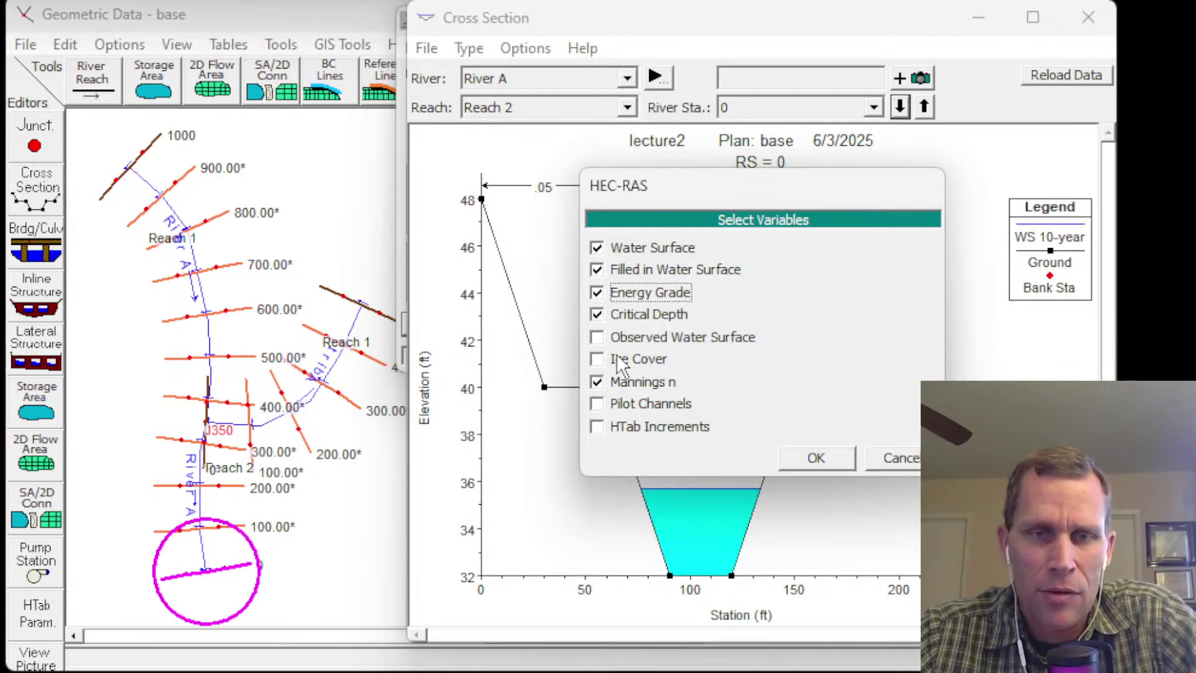
{"action": "left_click", "coordinate": [807, 462]}
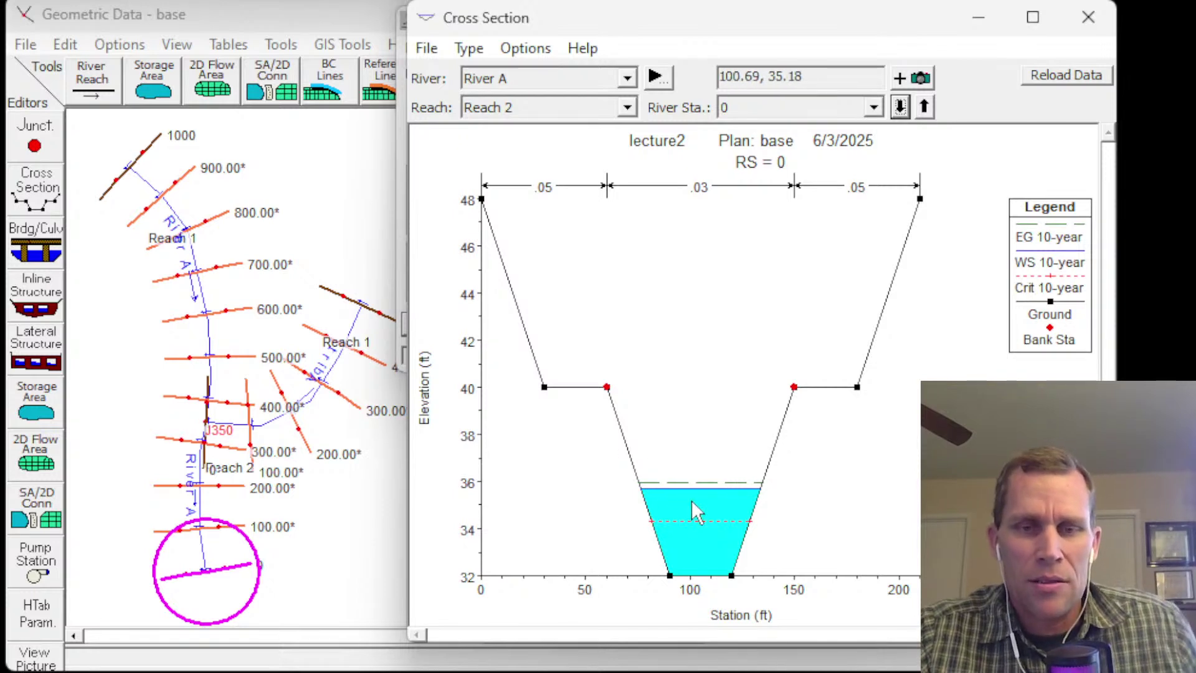
- Examine the energy grade, water surface and critical depth lines in the station 0 channel, and close the plot and steady flow windows
{"action": "scroll", "coordinate": [704, 444], "scroll_direction": "up", "scroll_amount": 2}
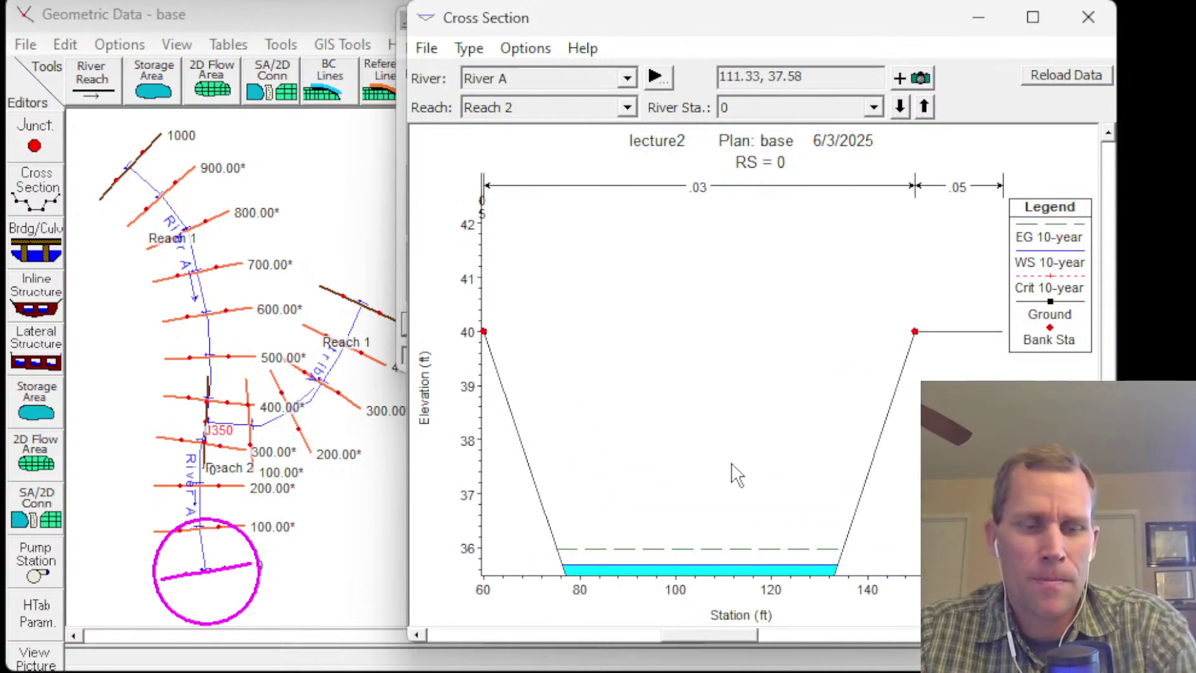
{"action": "left_click_drag", "start_coordinate": [734, 475], "coordinate": [650, 182]}
{"action": "left_click_drag", "start_coordinate": [842, 443], "coordinate": [933, 347]}
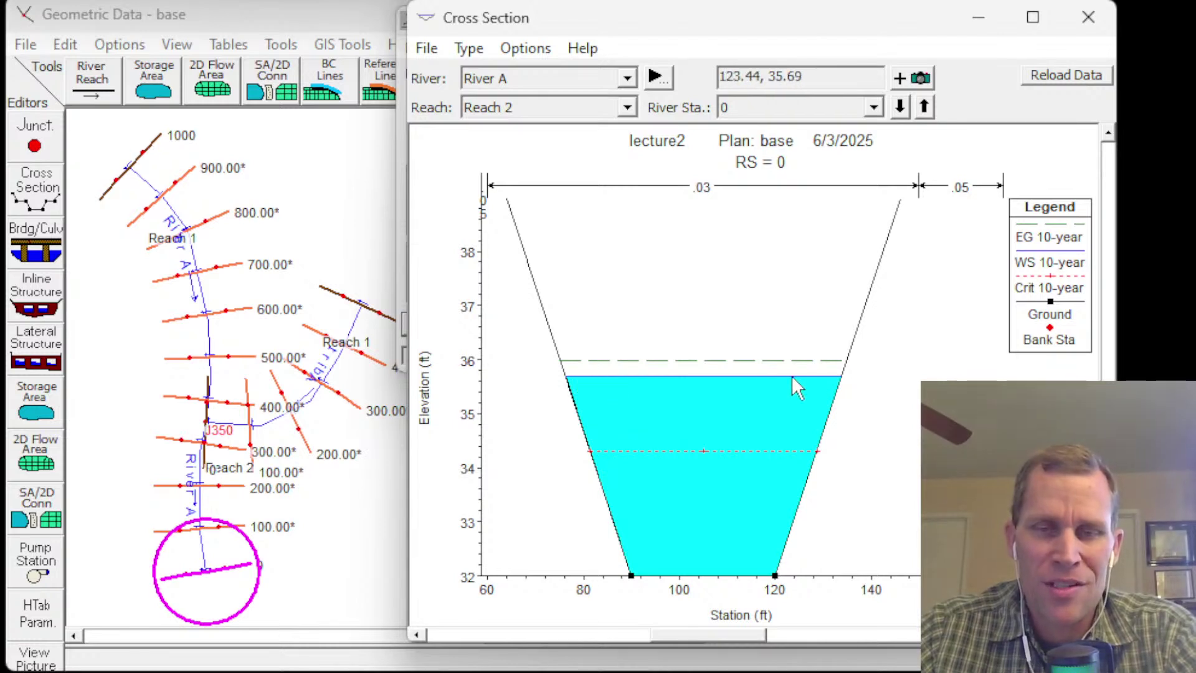
{"action": "left_click", "coordinate": [1035, 261]}
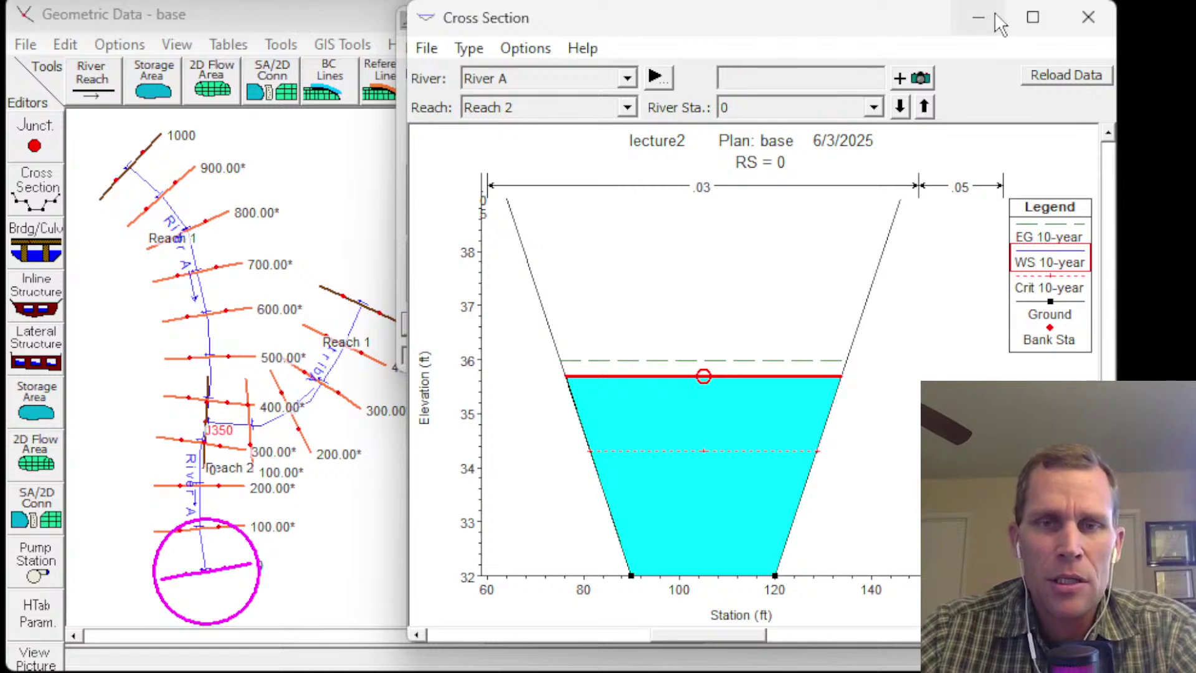
{"action": "left_click", "coordinate": [1088, 17]}
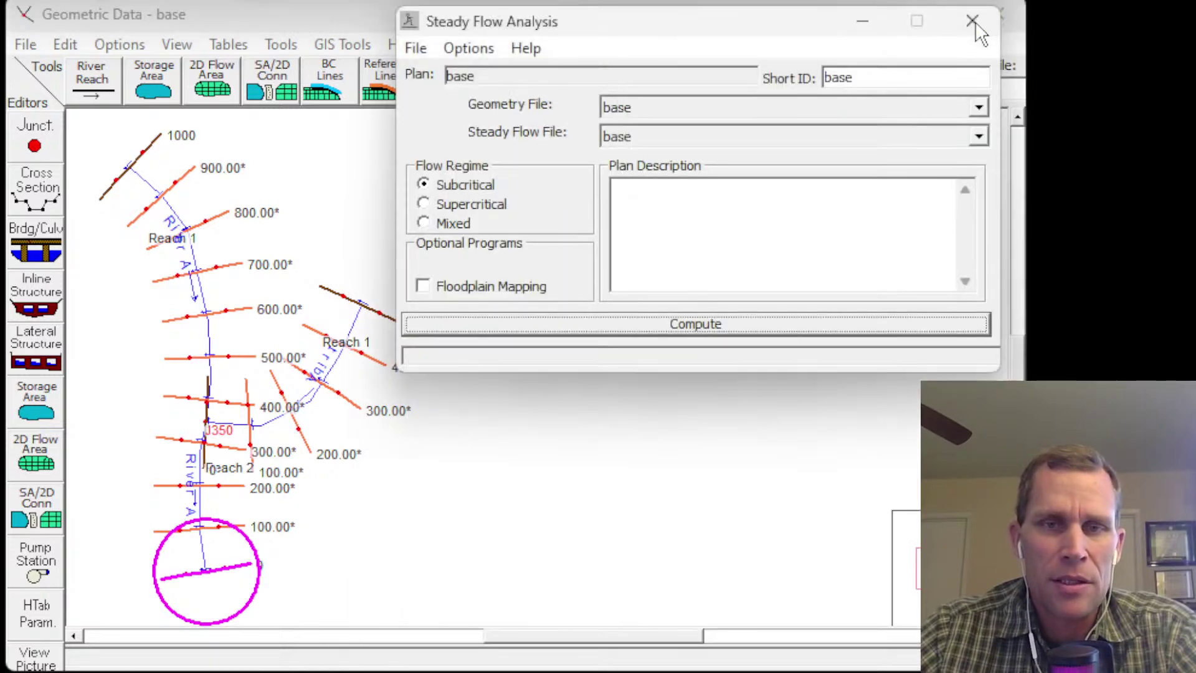
{"action": "left_click", "coordinate": [974, 21]}
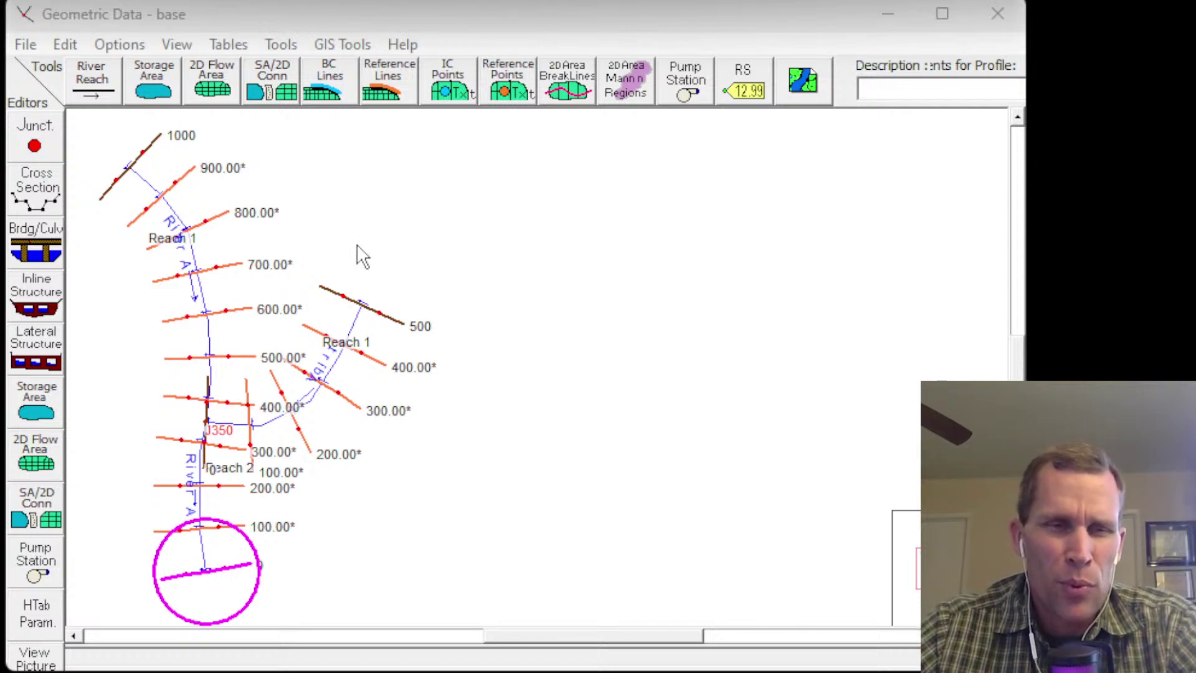
- Delete Reach 1 of river tribA from the base geometry
{"action": "left_click", "coordinate": [242, 19]}
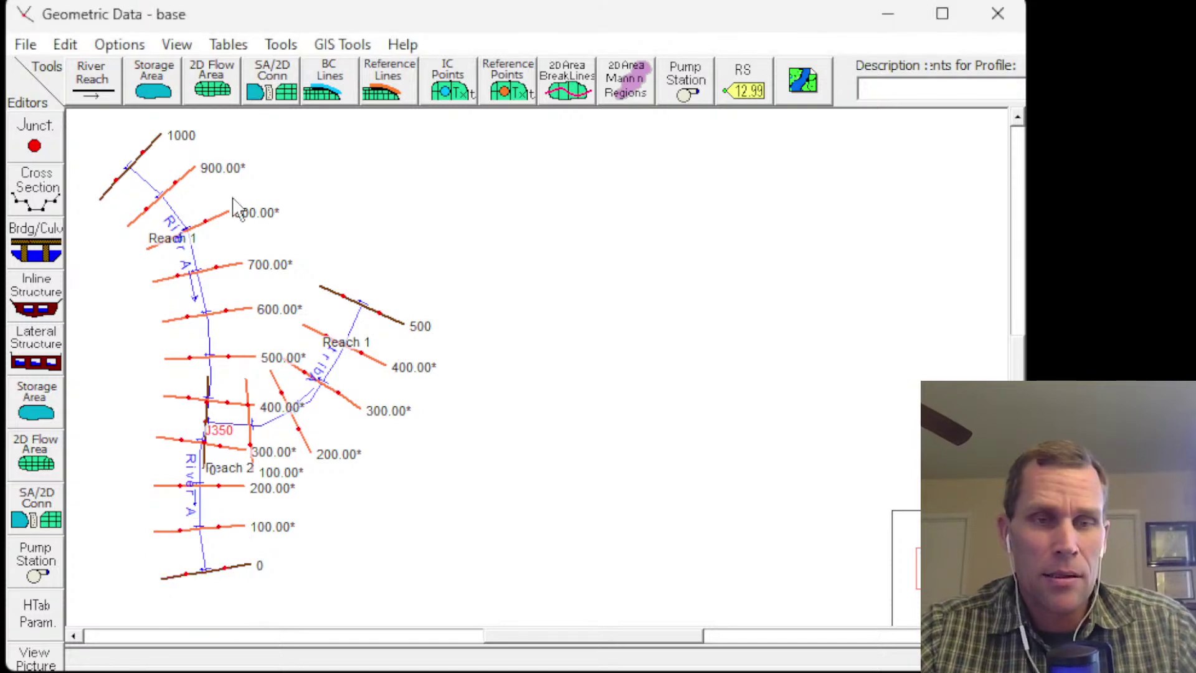
{"action": "left_click", "coordinate": [64, 46]}
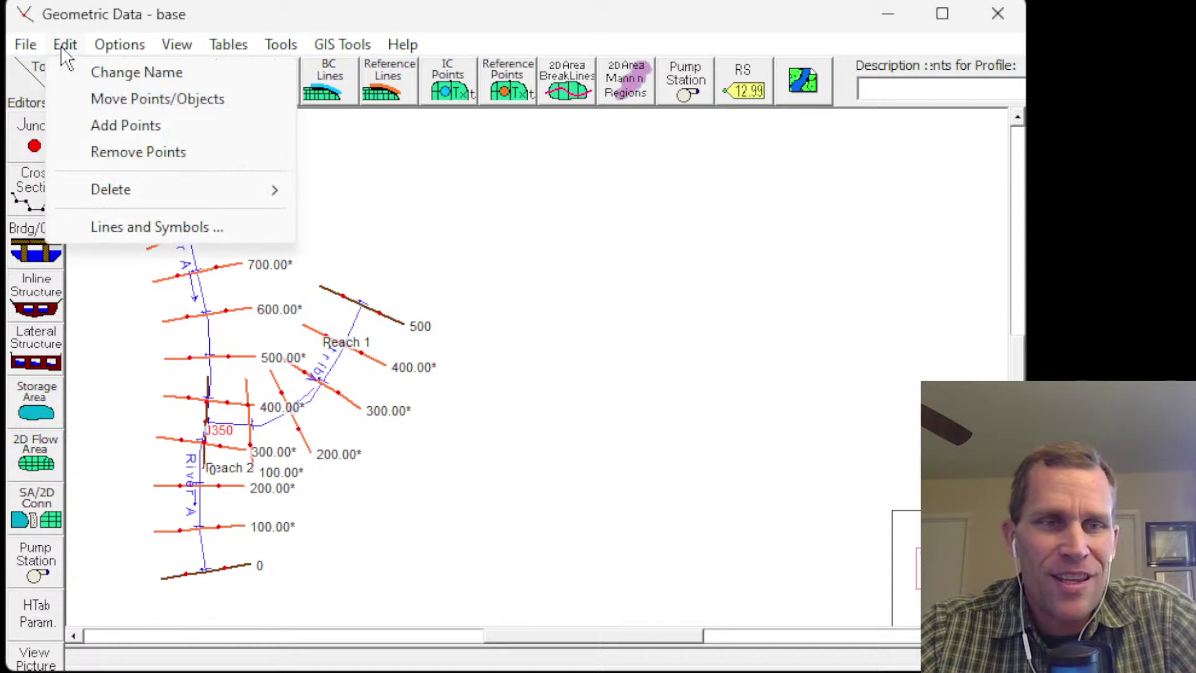
{"action": "mouse_move", "coordinate": [122, 195]}
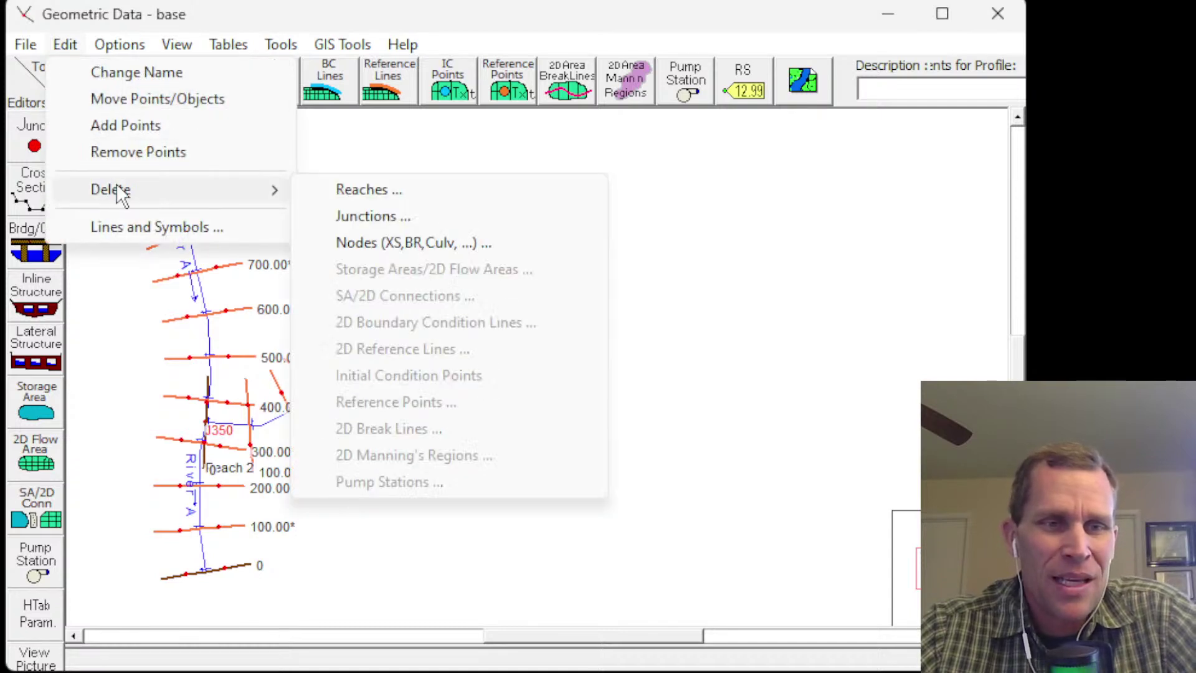
{"action": "left_click", "coordinate": [368, 190]}
{"action": "left_click_drag", "start_coordinate": [740, 65], "coordinate": [427, 129]}
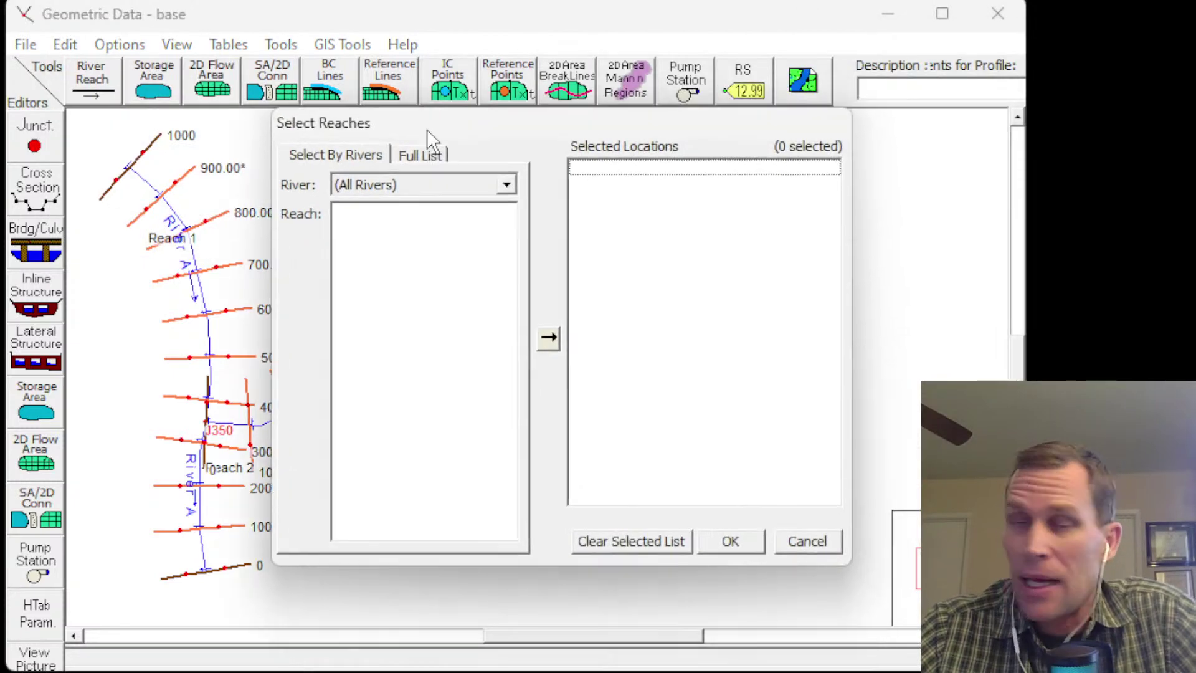
{"action": "left_click", "coordinate": [395, 189]}
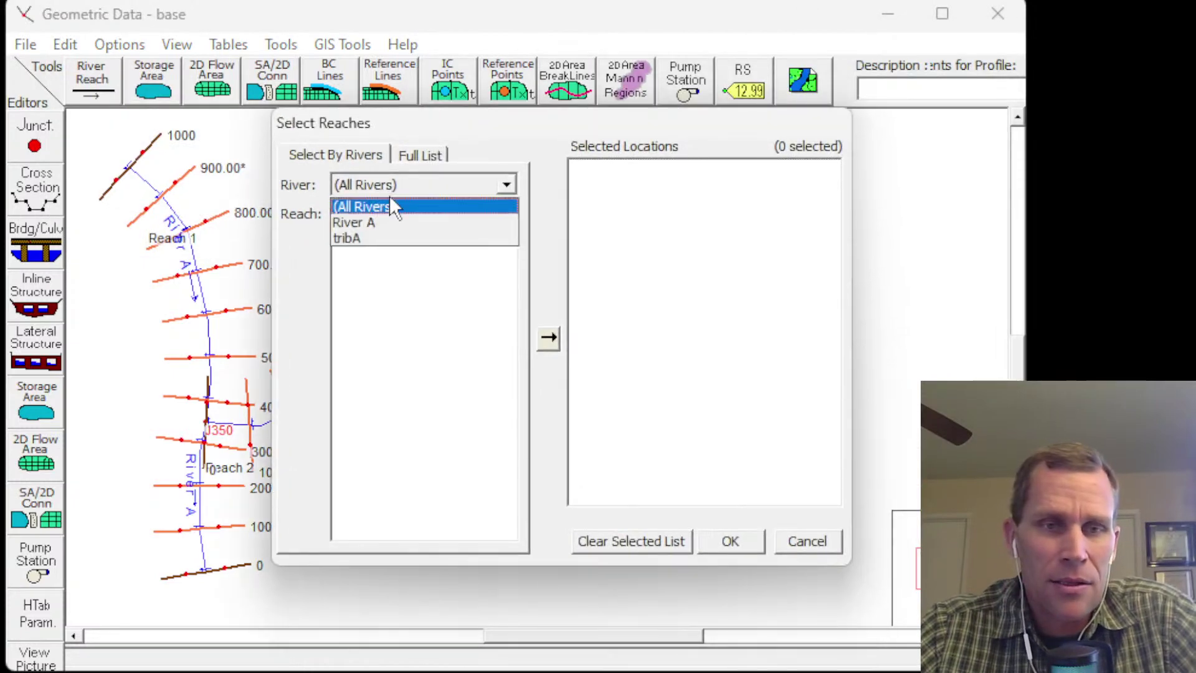
{"action": "left_click", "coordinate": [364, 239]}
{"action": "double_click", "coordinate": [359, 213]}
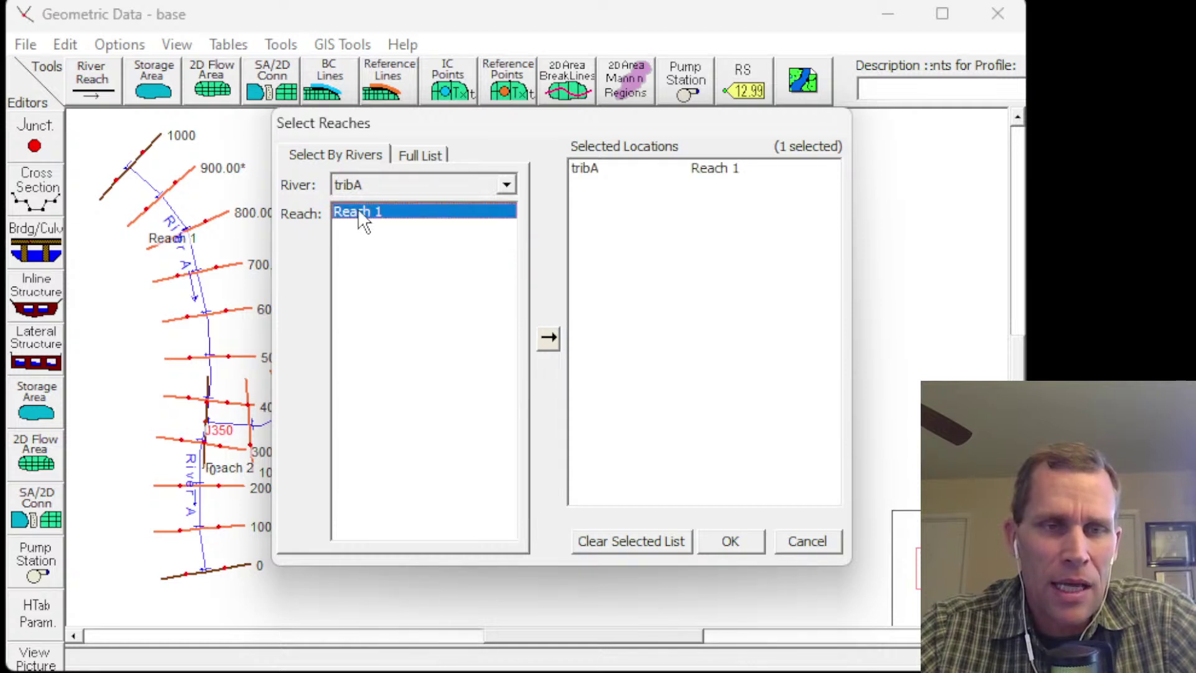
{"action": "left_click", "coordinate": [585, 172]}
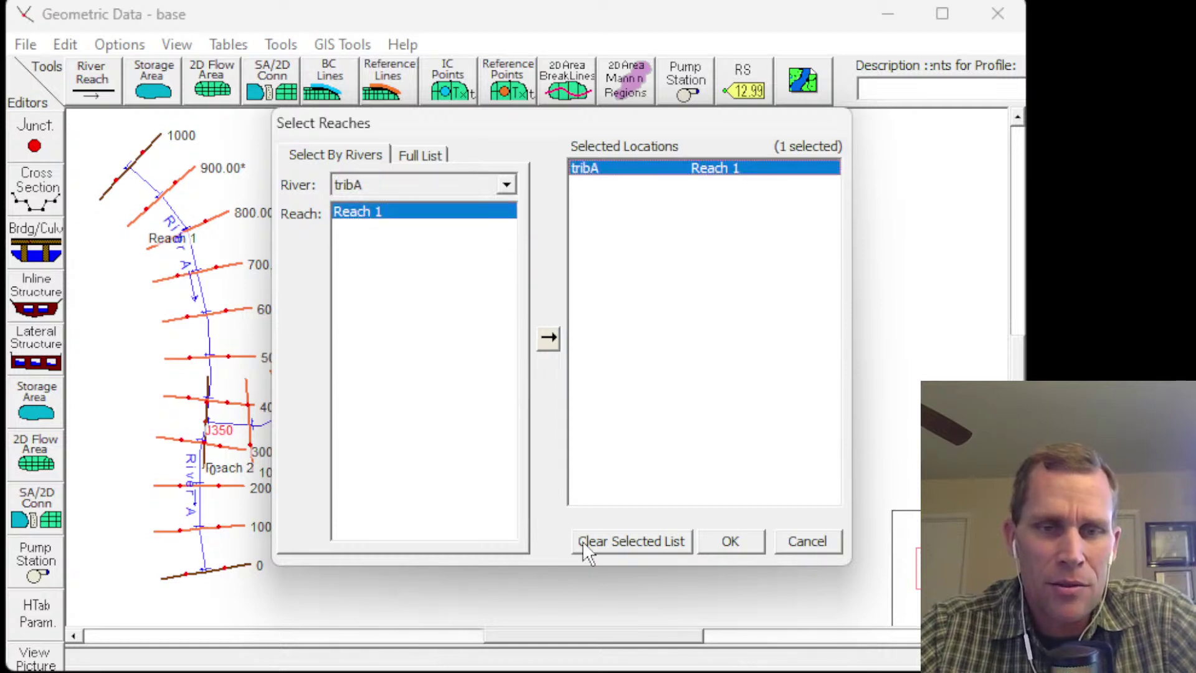
{"action": "left_click", "coordinate": [726, 542]}
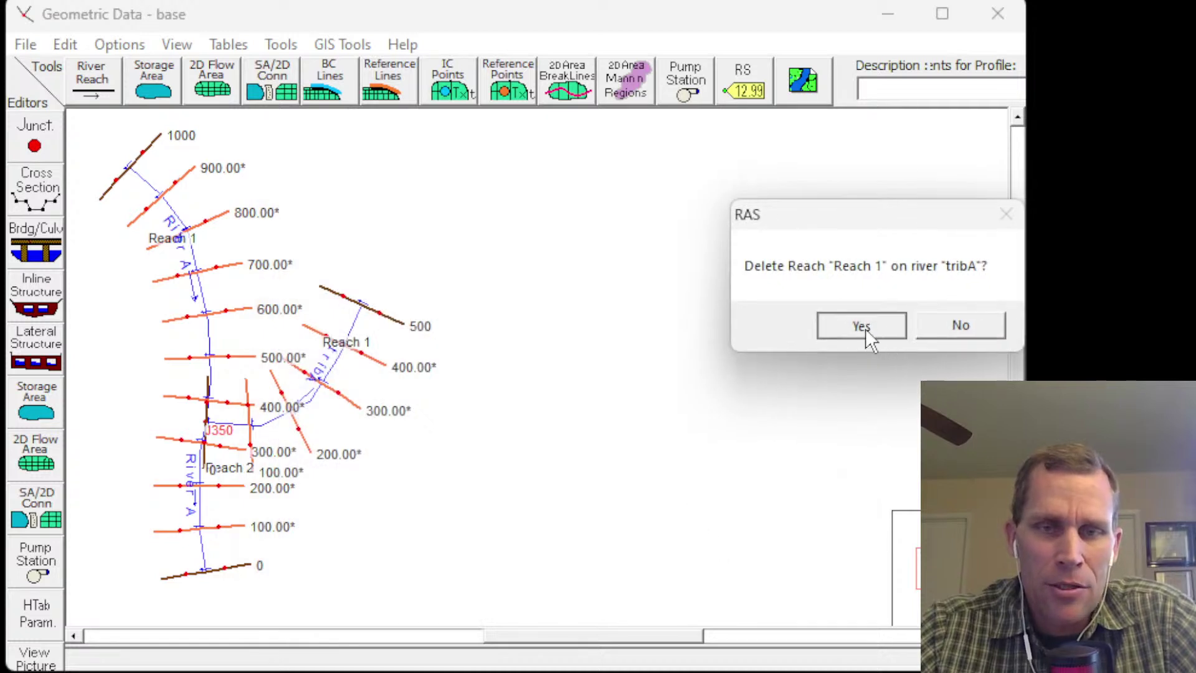
{"action": "left_click", "coordinate": [863, 326]}
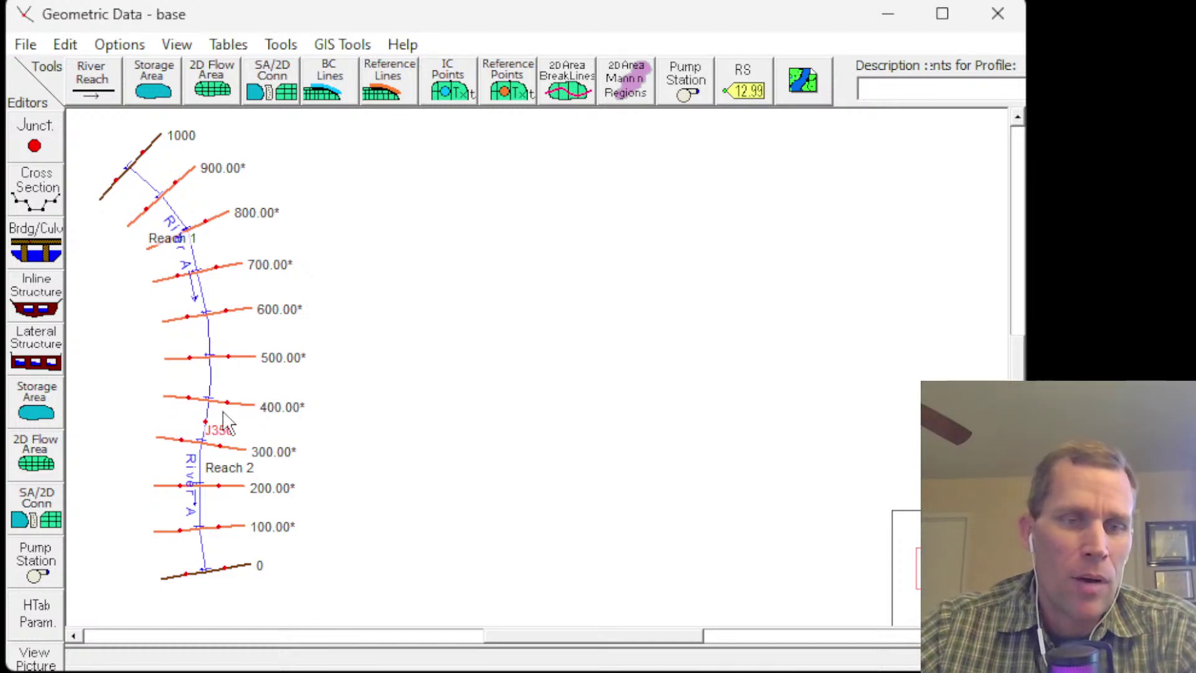
- Inspect the area around junction J350, and review River A's Reach 1 river stations in the cross section data
{"action": "scroll", "coordinate": [208, 443], "scroll_direction": "up", "scroll_amount": 2}
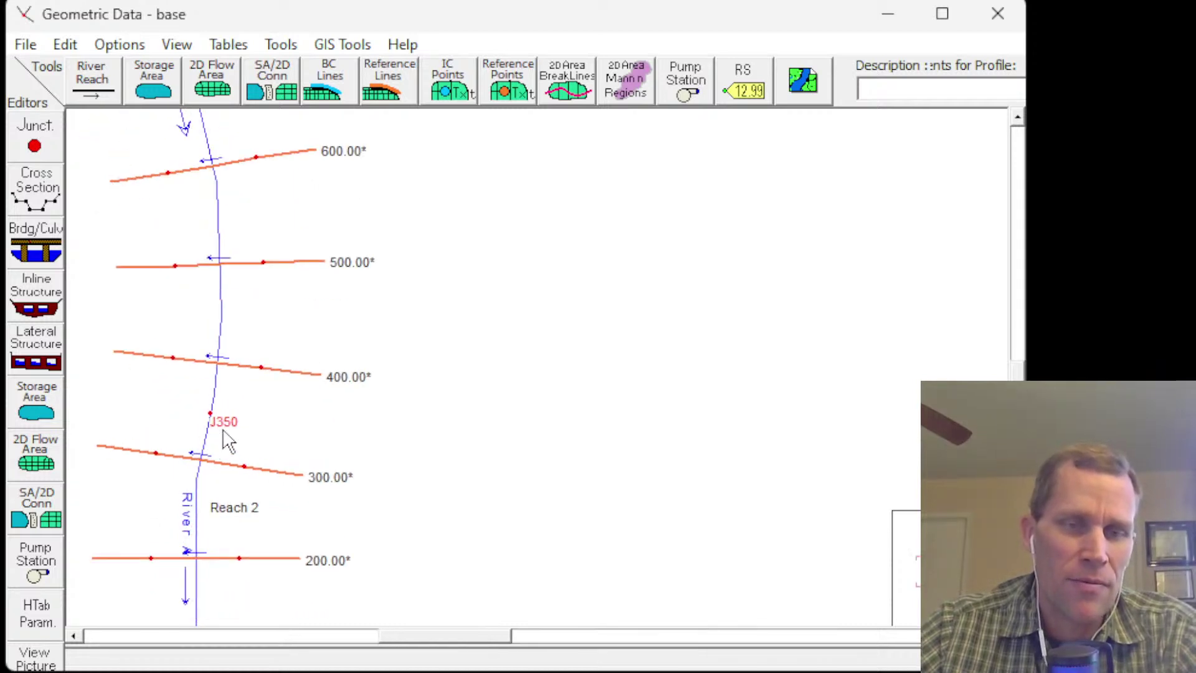
{"action": "scroll", "coordinate": [228, 441], "scroll_direction": "down", "scroll_amount": 2}
{"action": "scroll", "coordinate": [228, 441], "scroll_direction": "down", "scroll_amount": 1}
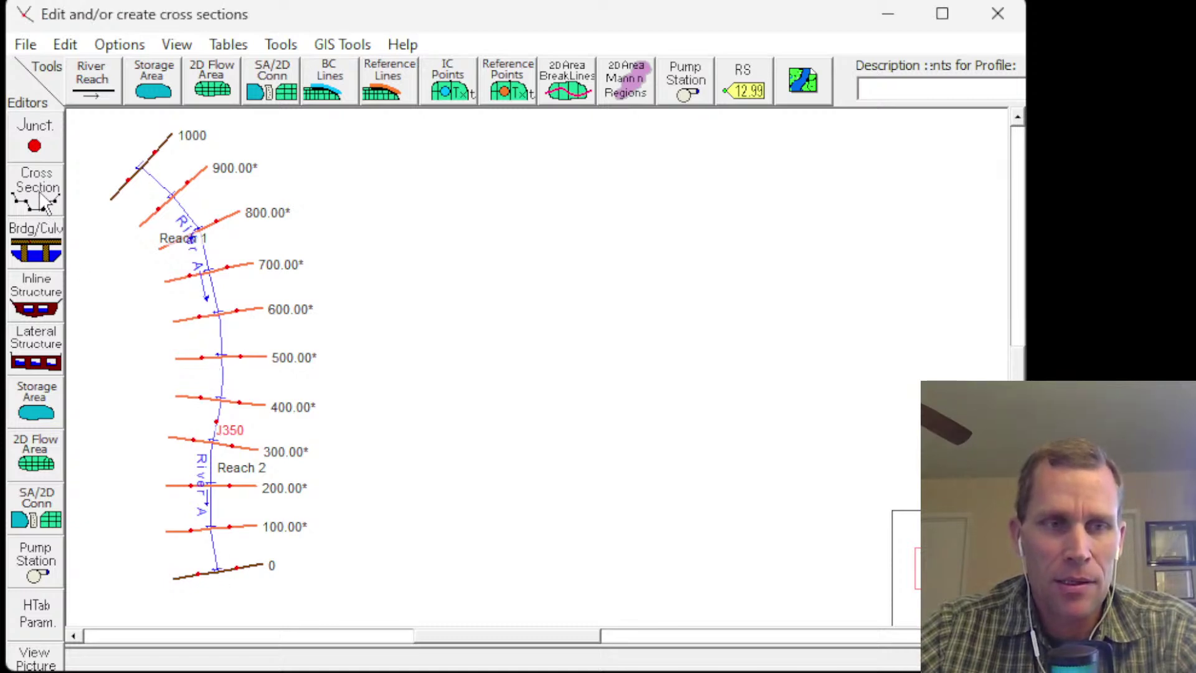
{"action": "left_click", "coordinate": [45, 203]}
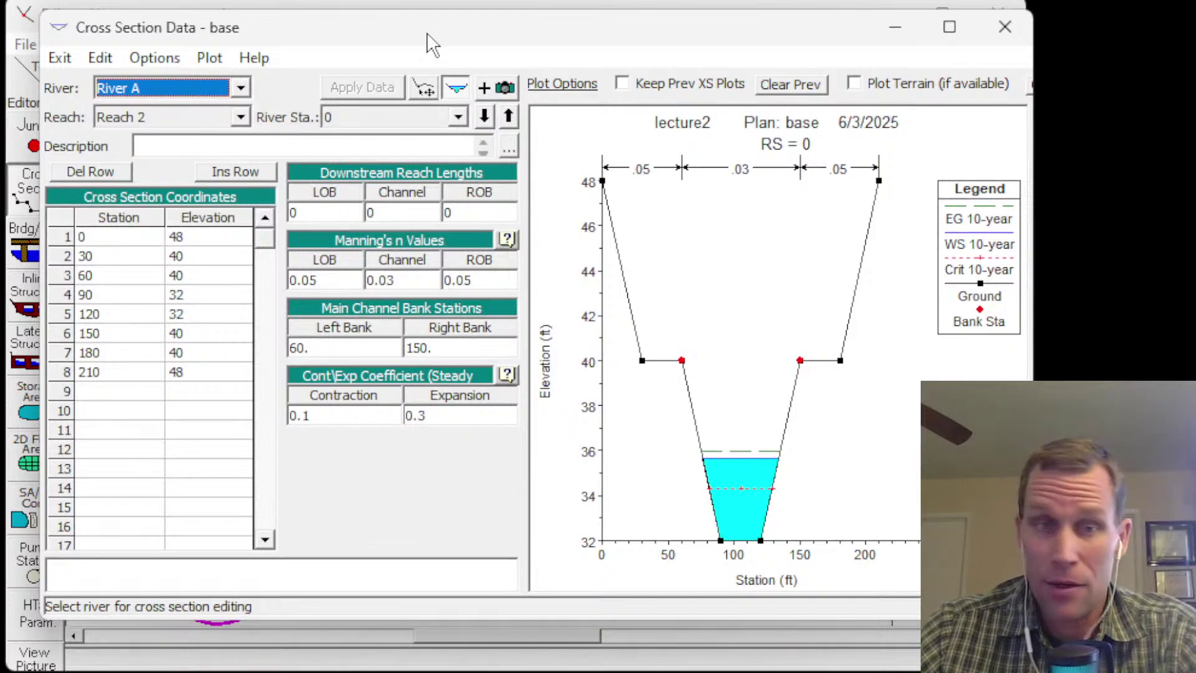
{"action": "left_click", "coordinate": [242, 92]}
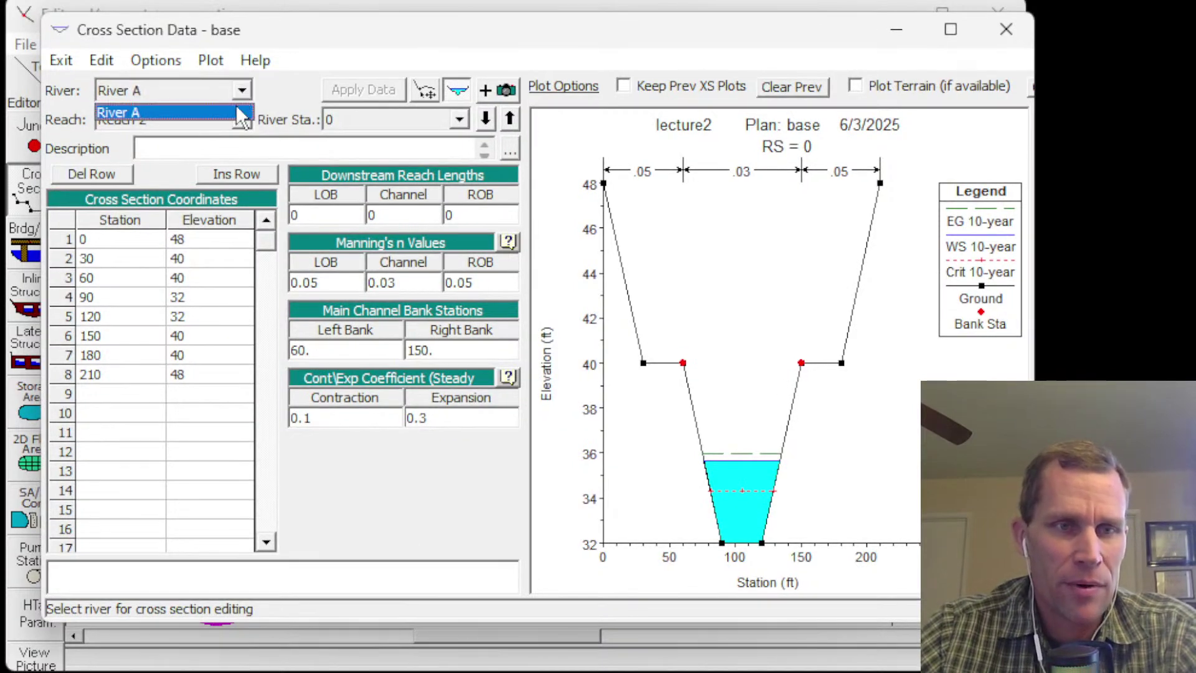
{"action": "left_click", "coordinate": [242, 114]}
{"action": "left_click", "coordinate": [243, 119]}
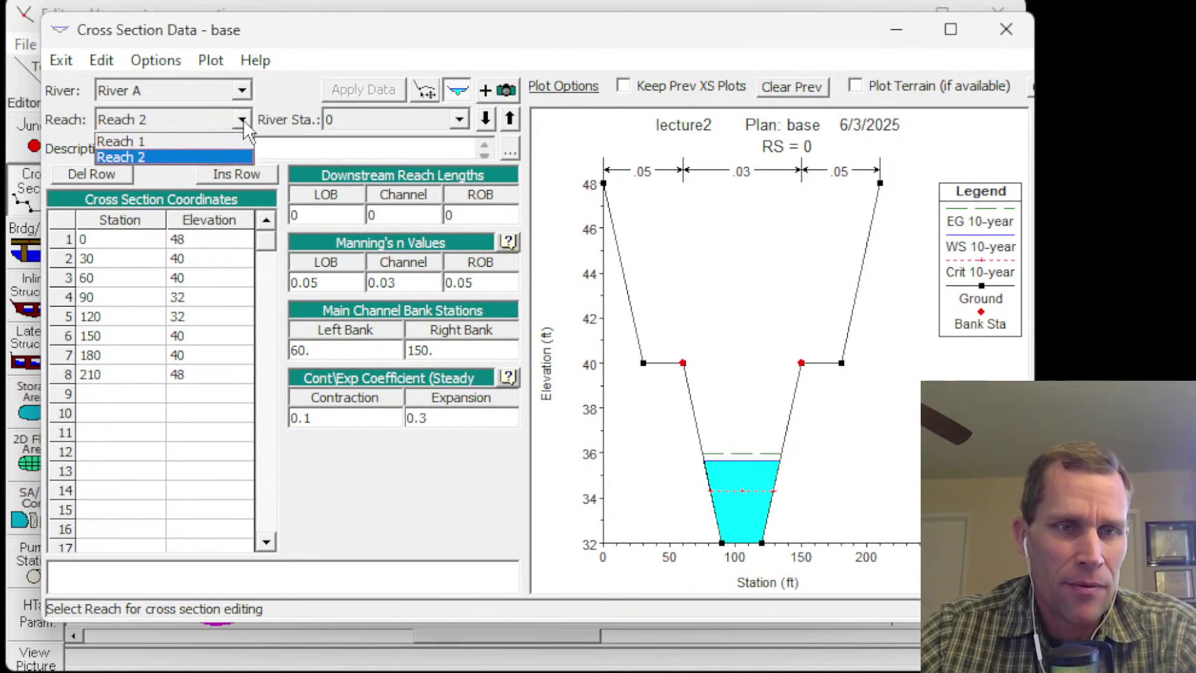
{"action": "left_click", "coordinate": [201, 139]}
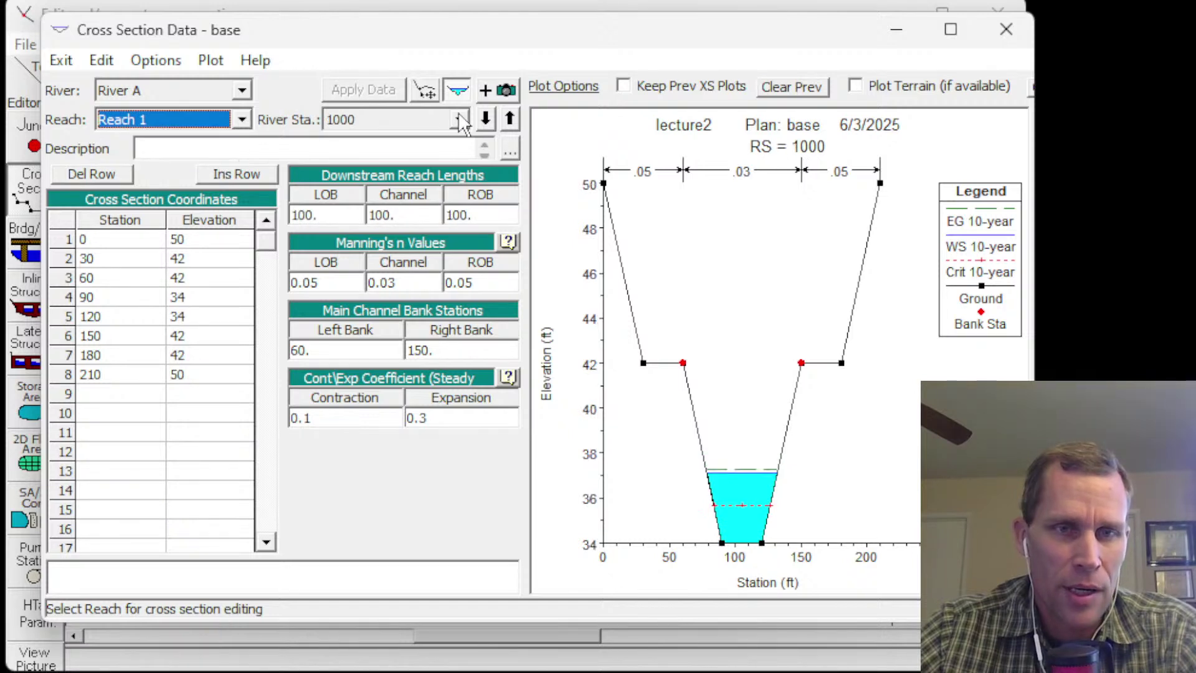
{"action": "left_click", "coordinate": [460, 120]}
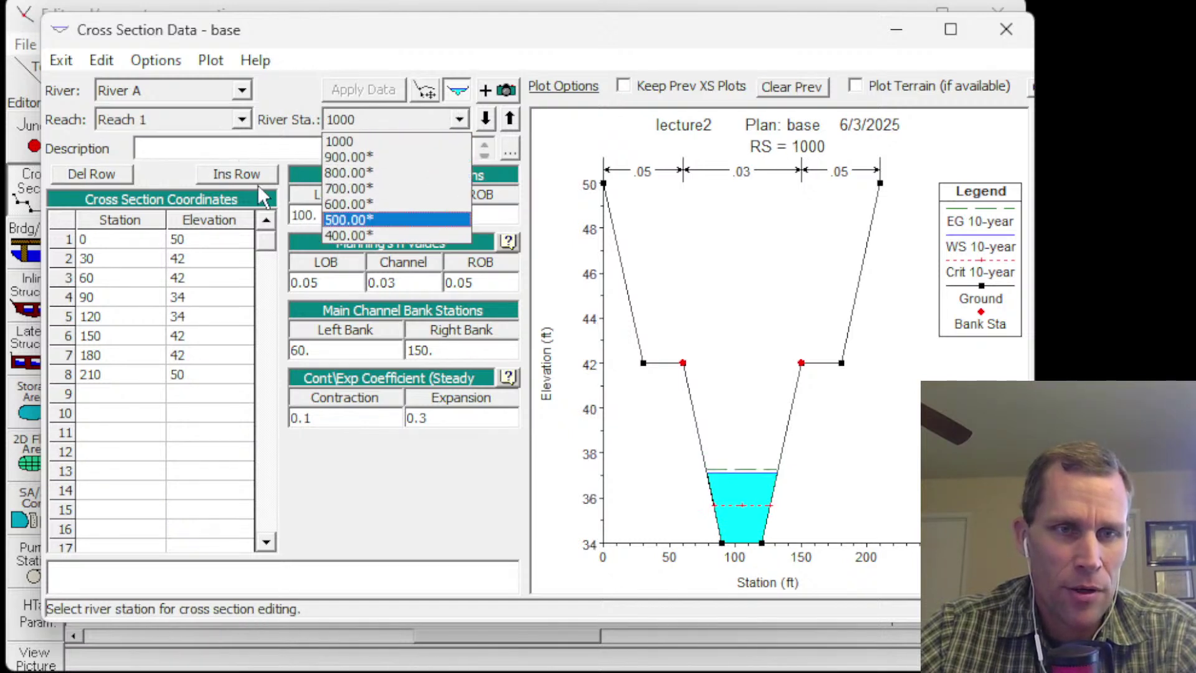
- Review River A's Reach 2 river stations in the cross section data and close the editor
{"action": "left_click", "coordinate": [242, 119]}
{"action": "left_click", "coordinate": [243, 119]}
{"action": "left_click", "coordinate": [218, 155]}
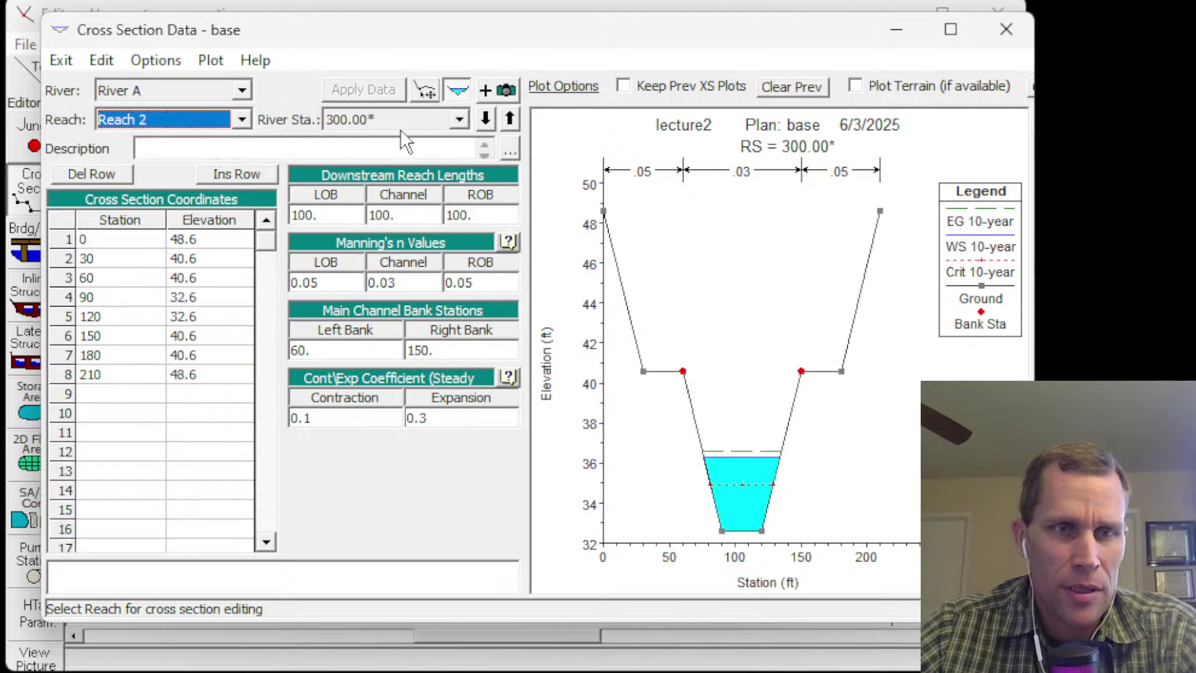
{"action": "left_click", "coordinate": [402, 125]}
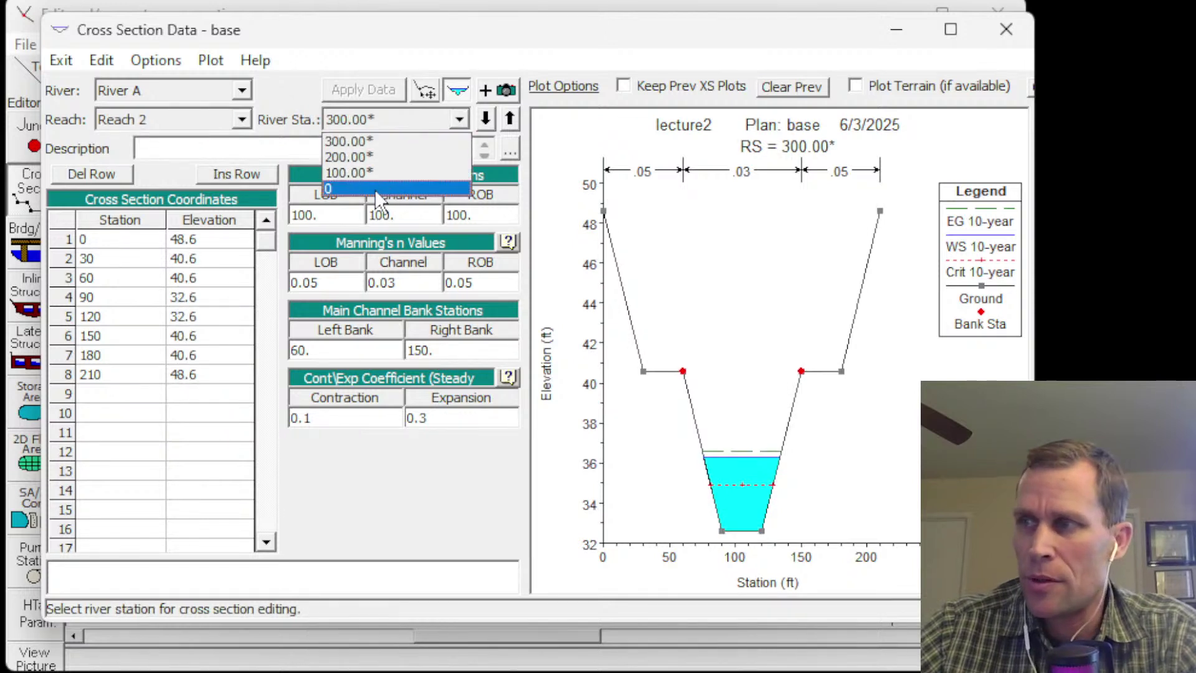
{"action": "left_click", "coordinate": [338, 38]}
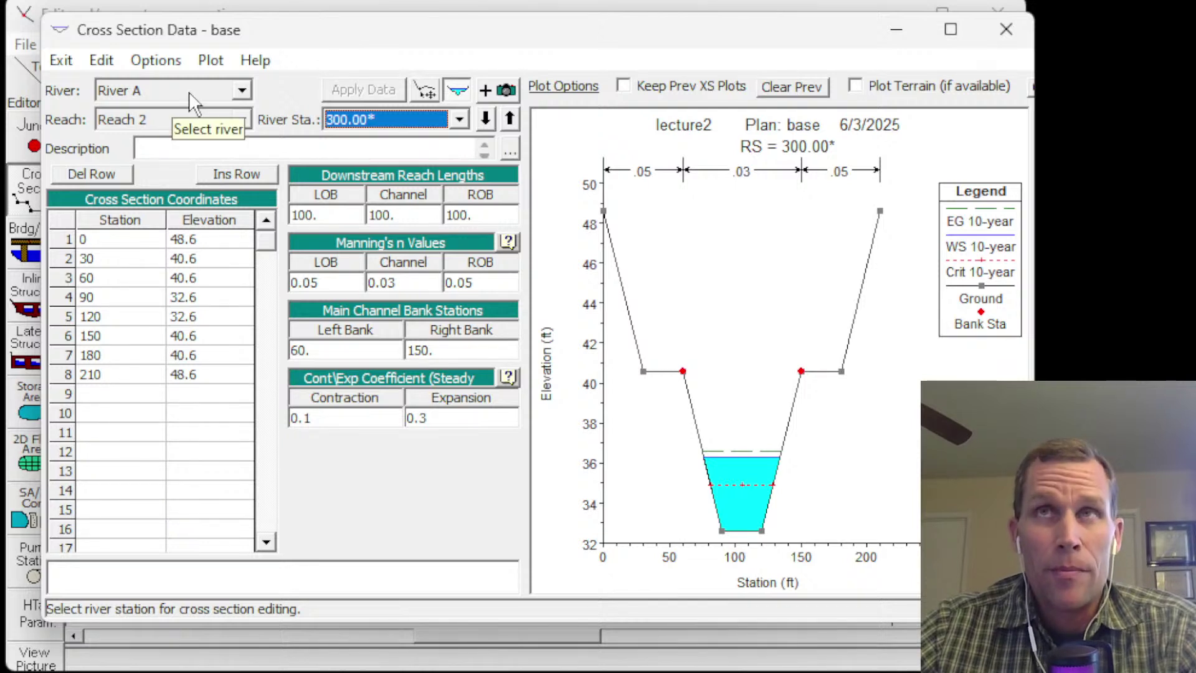
{"action": "left_click", "coordinate": [182, 116]}
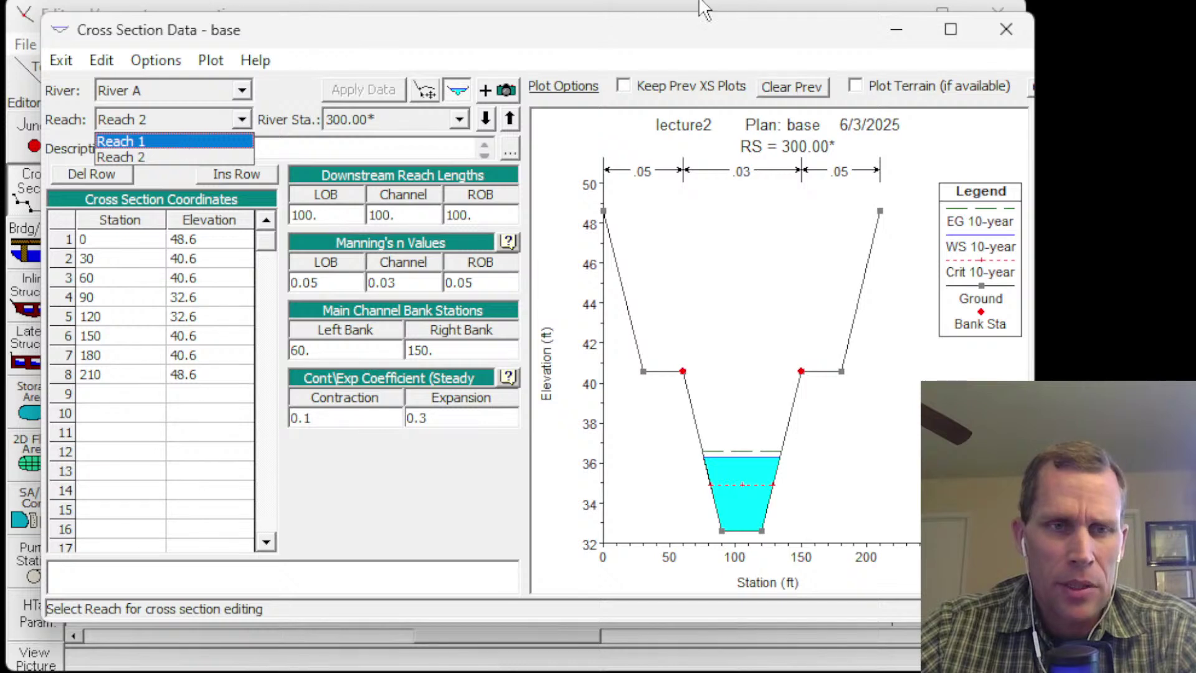
{"action": "left_click", "coordinate": [1019, 30]}
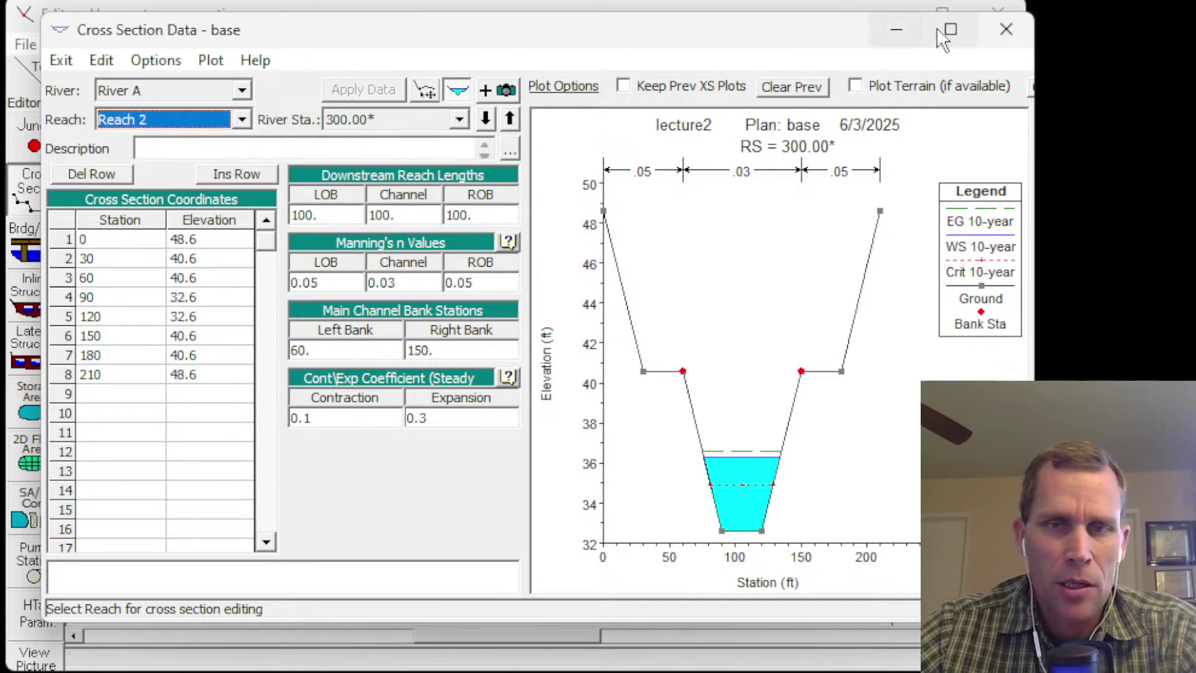
{"action": "left_click", "coordinate": [1008, 31]}
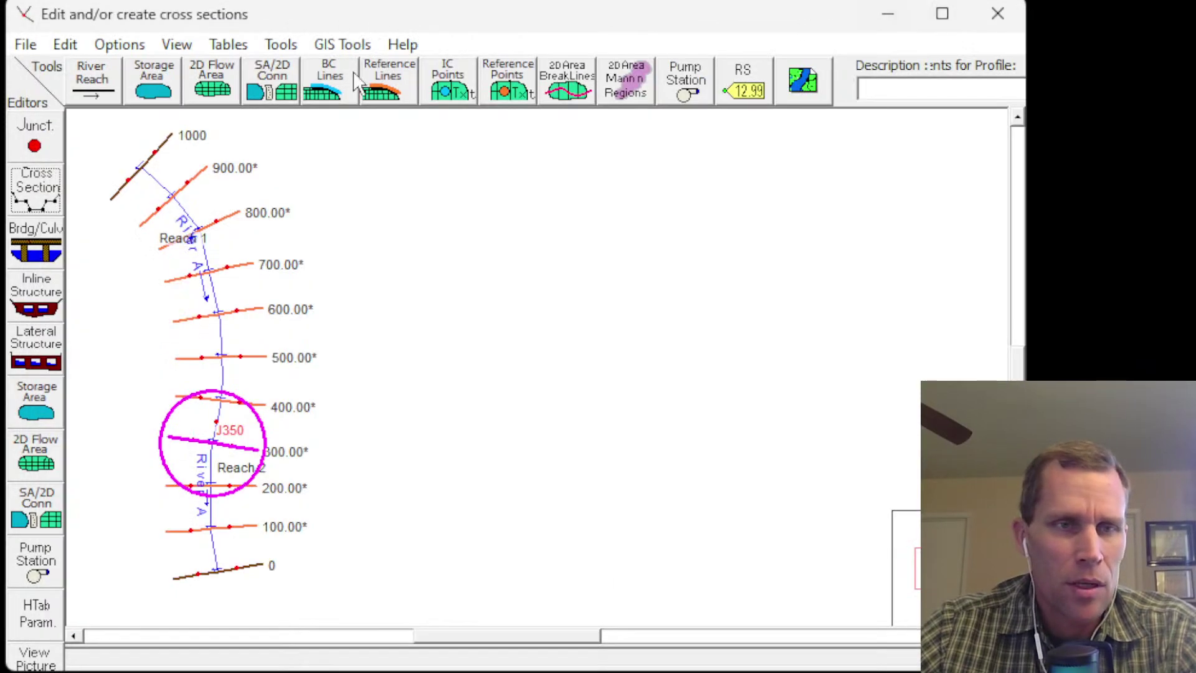
- Delete junction J350 from the base geometry and confirm its removal
{"action": "left_click", "coordinate": [74, 47]}
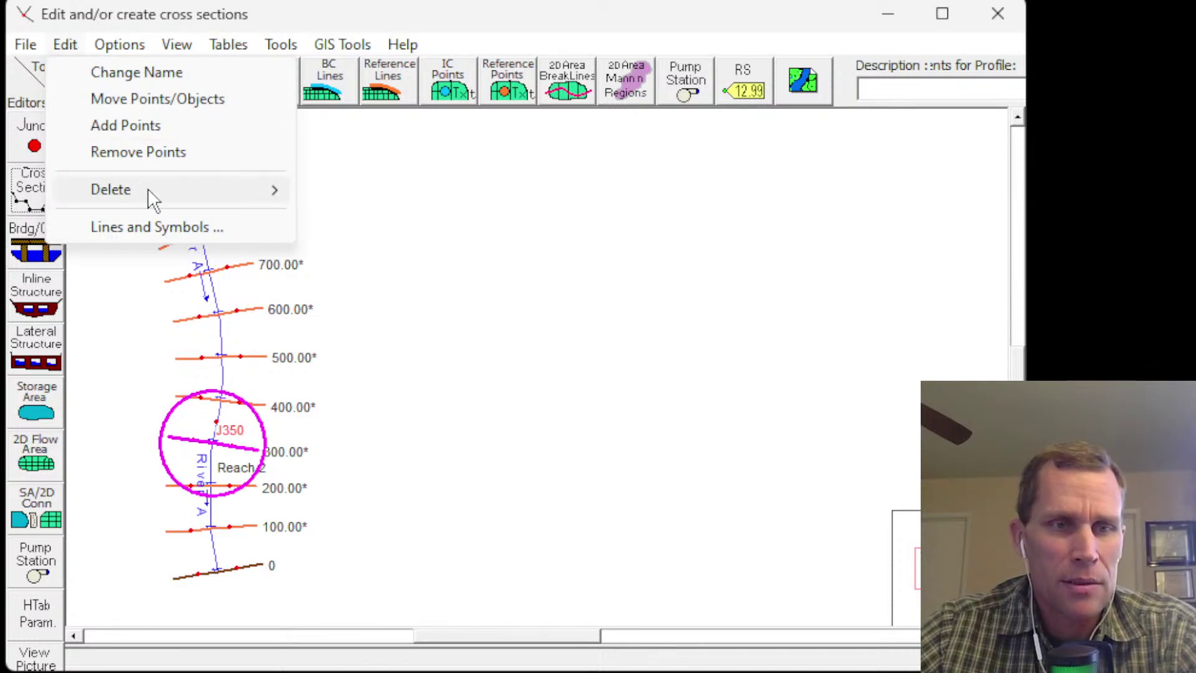
{"action": "mouse_move", "coordinate": [148, 188]}
{"action": "left_click", "coordinate": [391, 213]}
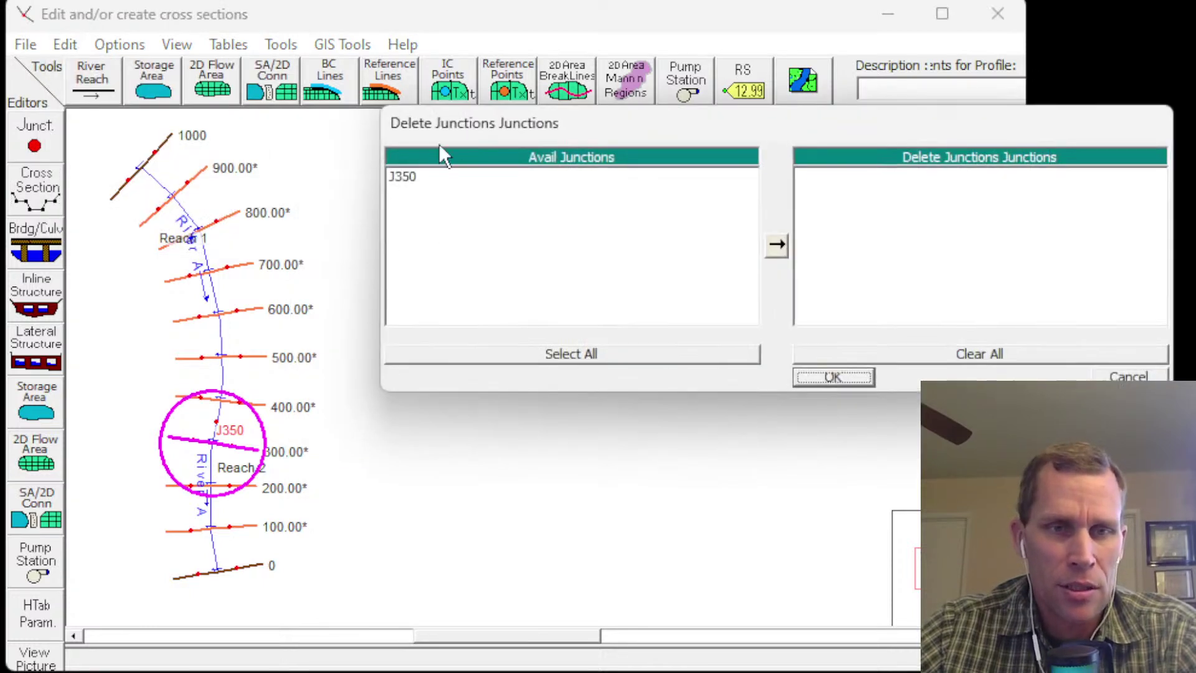
{"action": "left_click_drag", "start_coordinate": [456, 134], "coordinate": [305, 116]}
{"action": "left_click", "coordinate": [252, 156]}
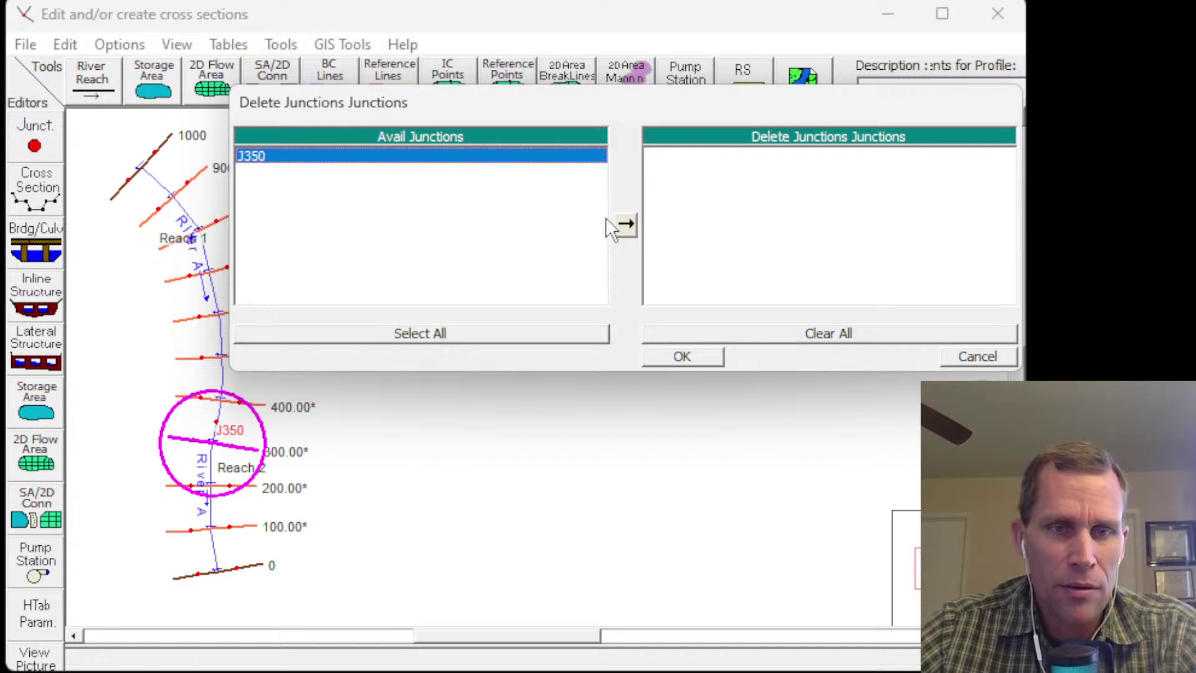
{"action": "left_click", "coordinate": [625, 224]}
{"action": "left_click", "coordinate": [681, 356]}
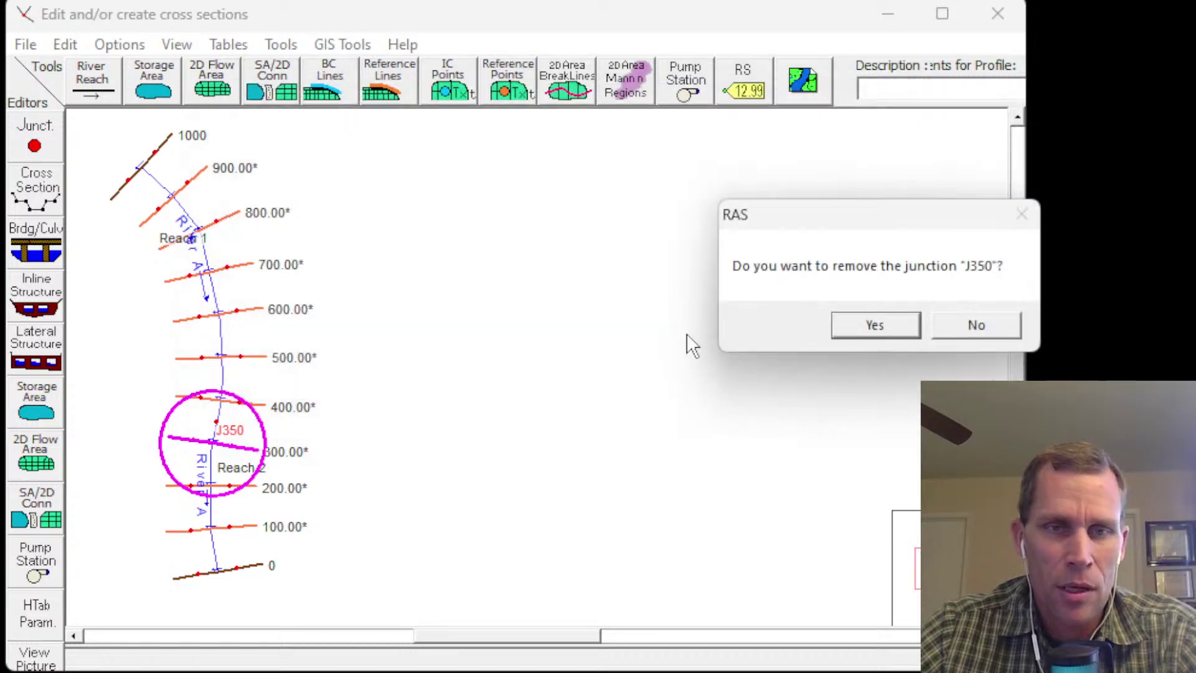
{"action": "left_click", "coordinate": [854, 330]}
- Review the river stations of River A's Reach 1 in the cross section data, close the editor and save the geometry
{"action": "left_click", "coordinate": [37, 202]}
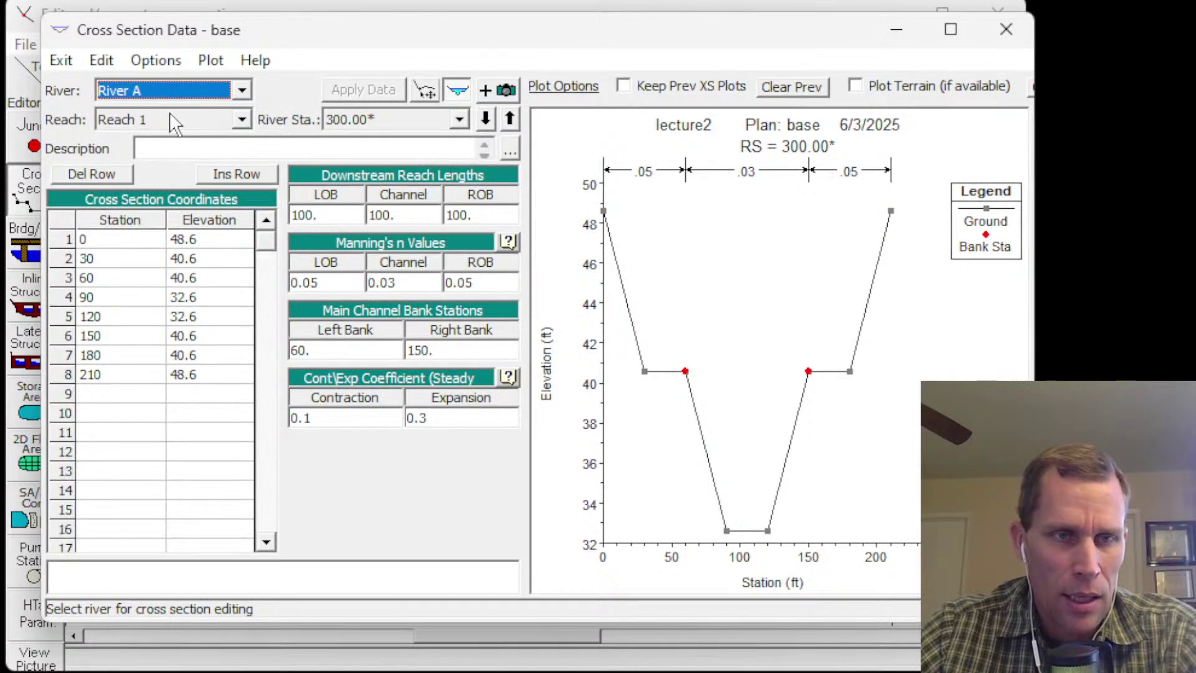
{"action": "left_click", "coordinate": [185, 120]}
{"action": "left_click", "coordinate": [371, 120]}
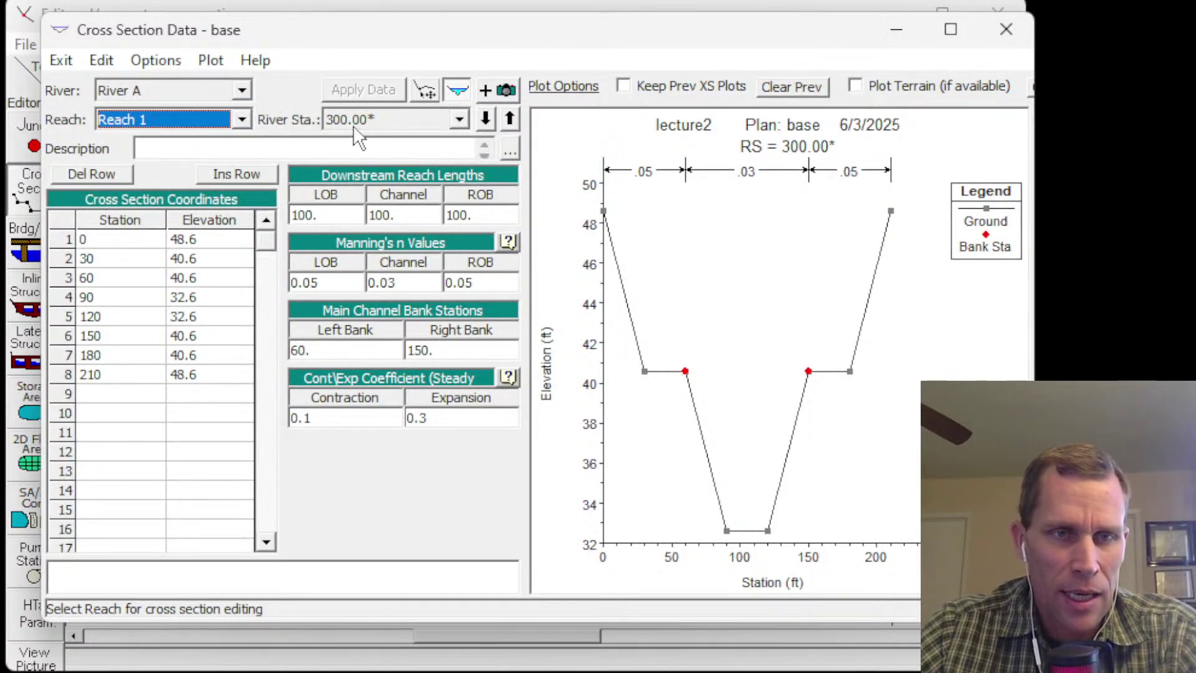
{"action": "left_click", "coordinate": [373, 119]}
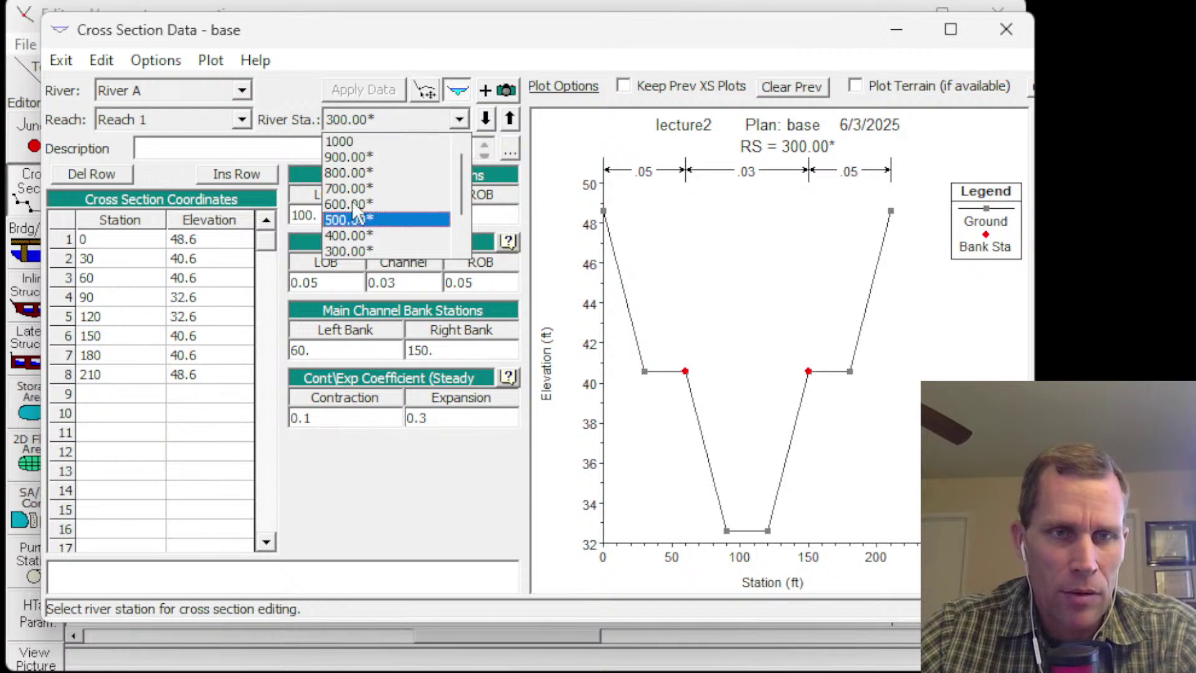
{"action": "left_click", "coordinate": [1005, 24]}
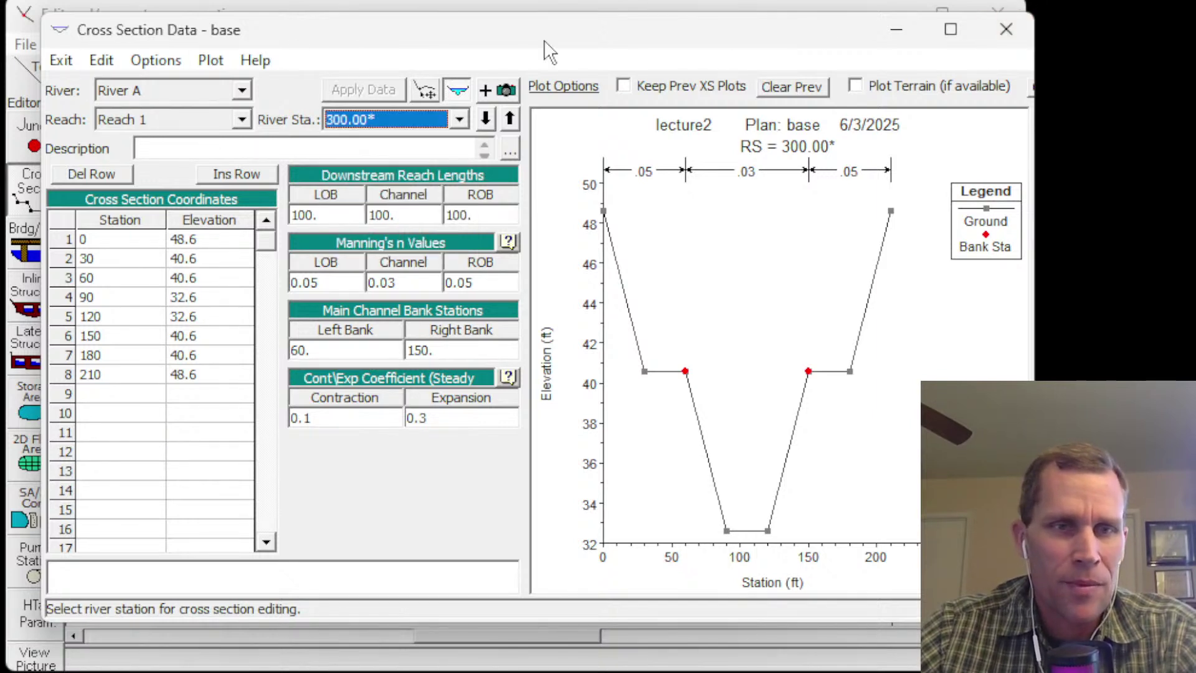
{"action": "left_click", "coordinate": [1006, 30]}
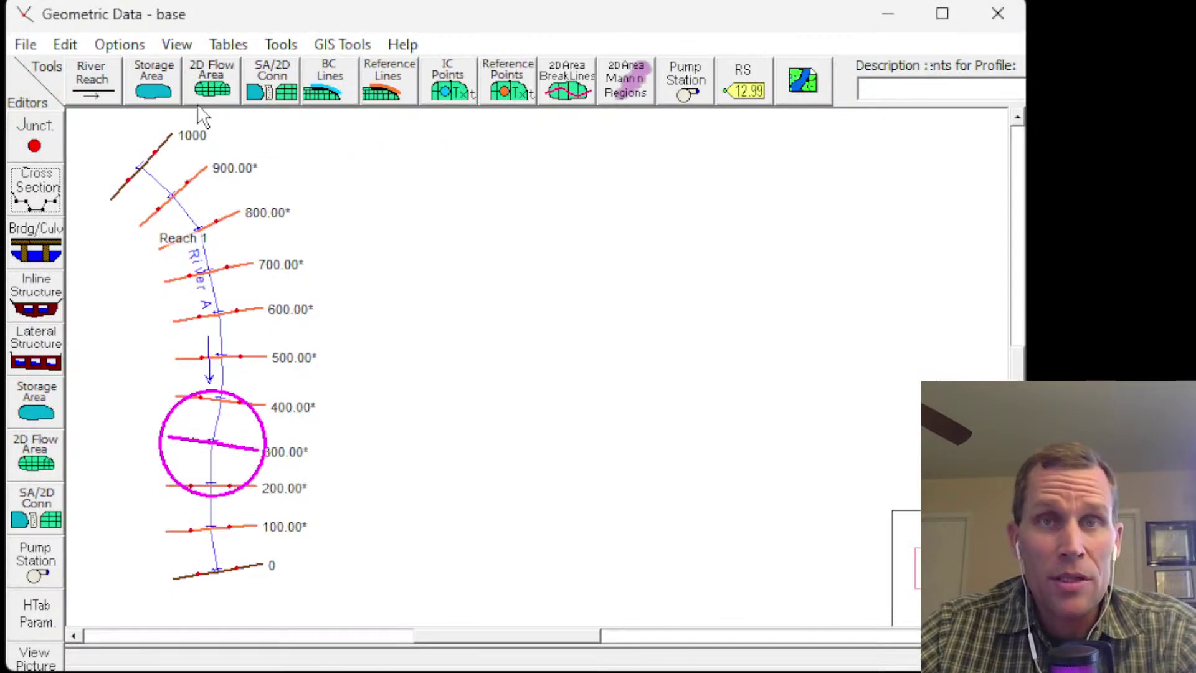
{"action": "left_click", "coordinate": [25, 44]}
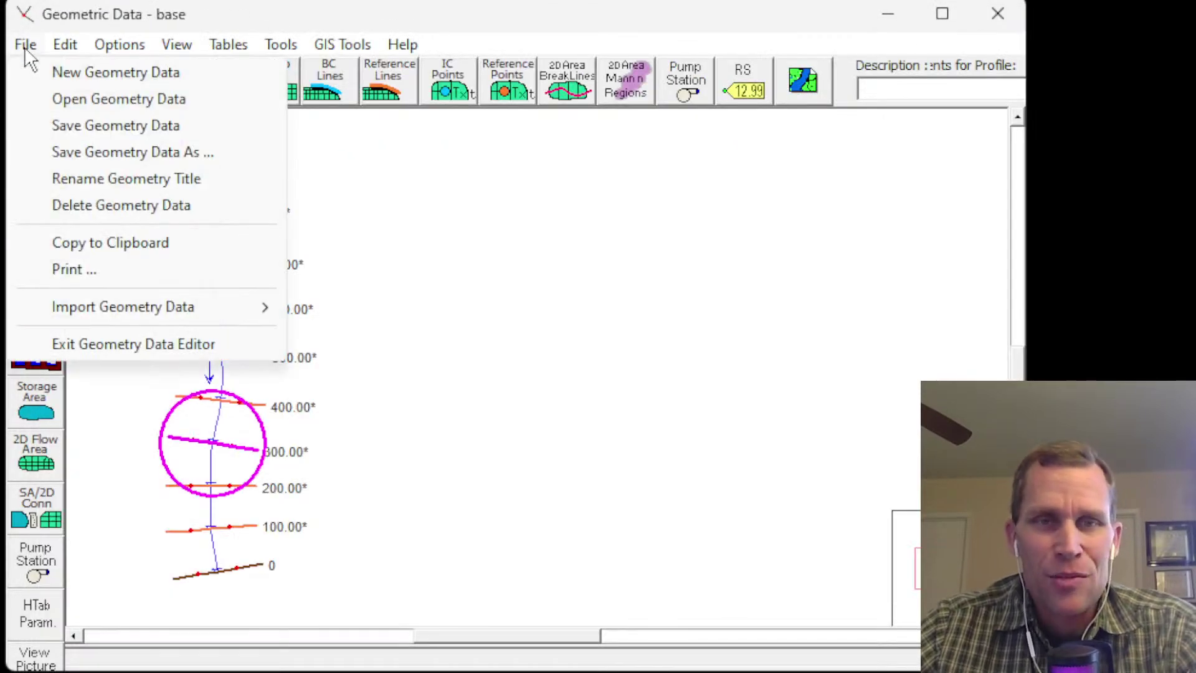
{"action": "left_click", "coordinate": [80, 128]}
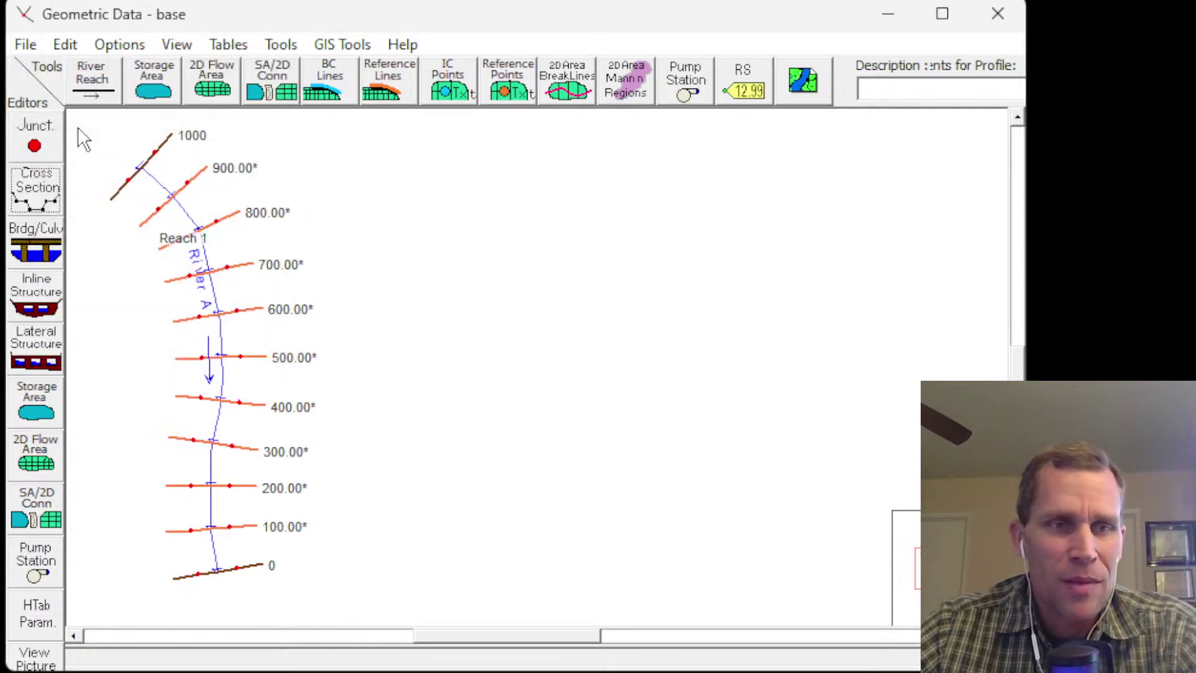
- Try sketching a new river reach starting on River A between stations 700 and 600, and cancel naming it
{"action": "left_click", "coordinate": [92, 91]}
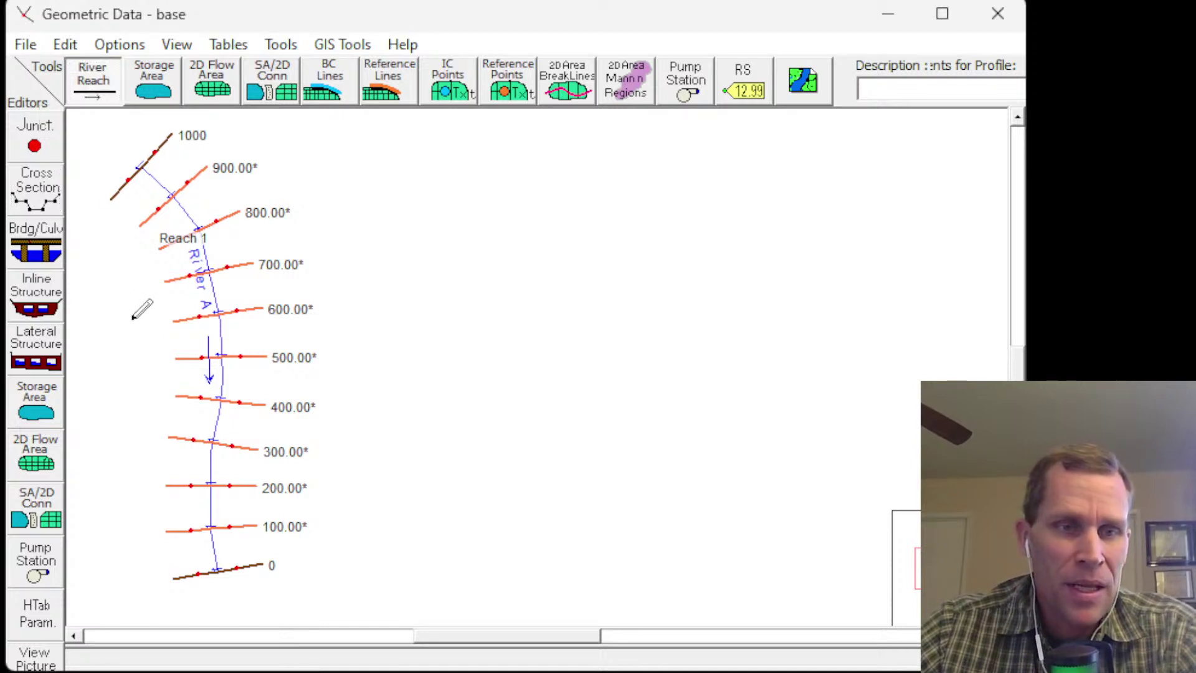
{"action": "scroll", "coordinate": [187, 377], "scroll_direction": "up", "scroll_amount": 2}
{"action": "scroll", "coordinate": [184, 384], "scroll_direction": "up", "scroll_amount": 1}
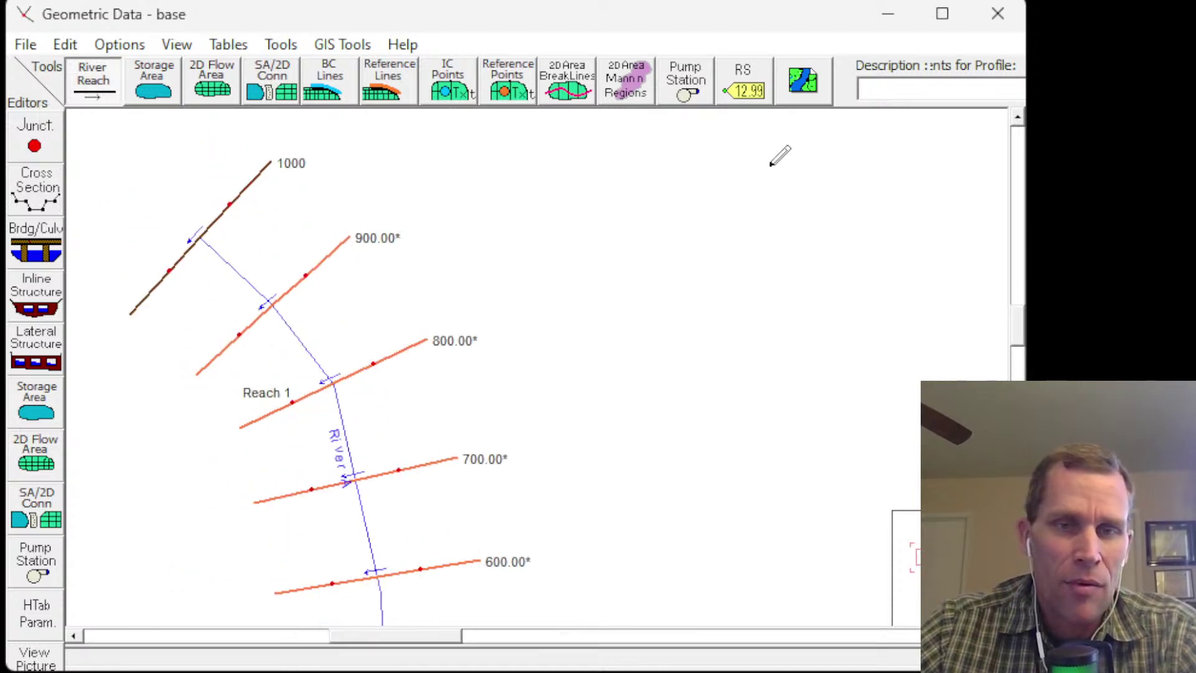
{"action": "left_click", "coordinate": [367, 525]}
{"action": "left_click", "coordinate": [495, 488]}
{"action": "left_click", "coordinate": [687, 463]}
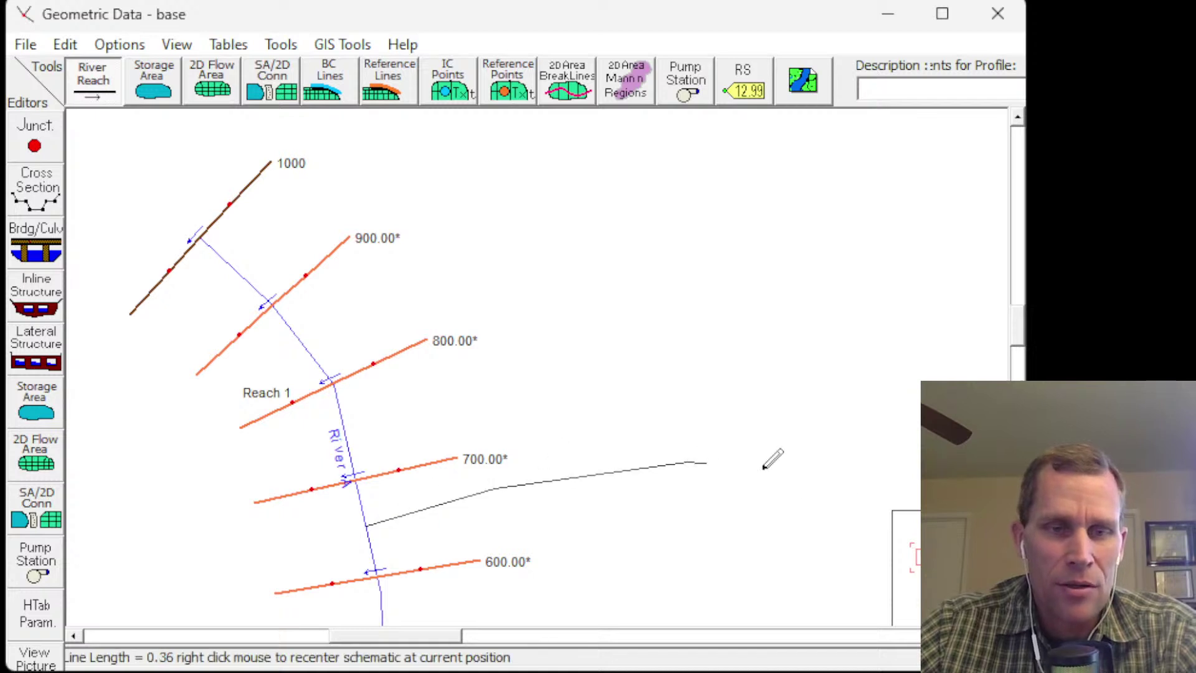
{"action": "left_click", "coordinate": [855, 515]}
{"action": "double_click", "coordinate": [880, 461]}
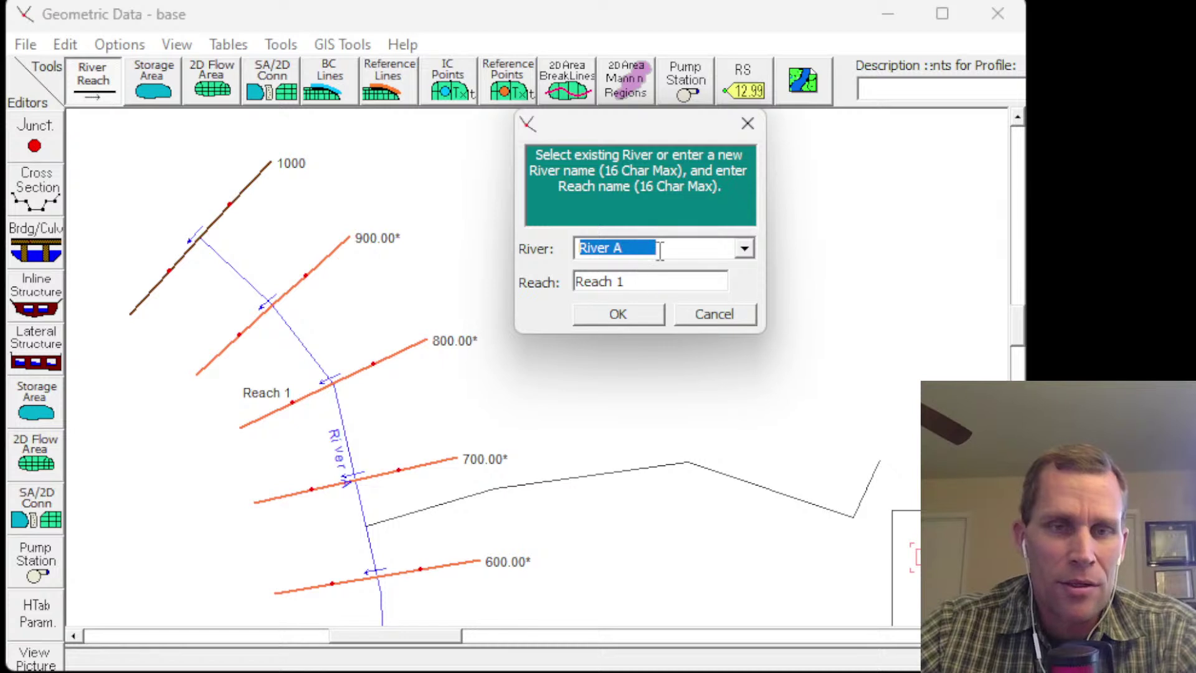
{"action": "left_click_drag", "start_coordinate": [656, 248], "coordinate": [574, 283]}
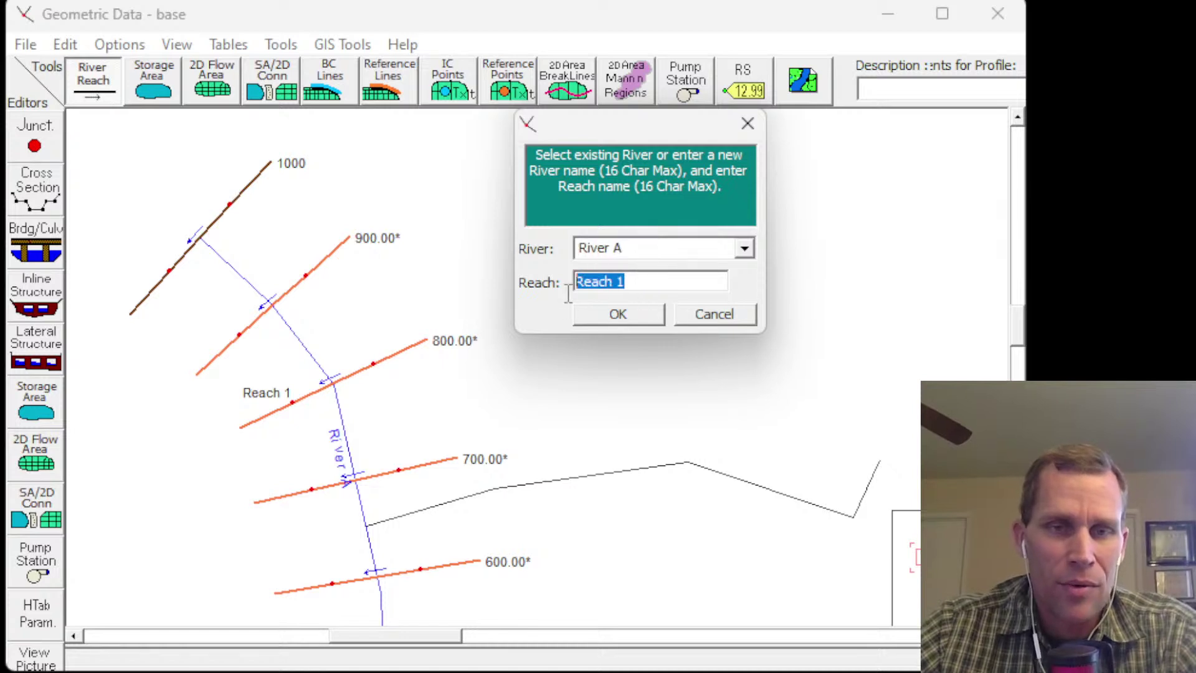
{"action": "left_click", "coordinate": [715, 319]}
- Save the base geometry data again with only River A's Reach 1 in the schematic
{"action": "scroll", "coordinate": [600, 363], "scroll_direction": "down", "scroll_amount": 2}
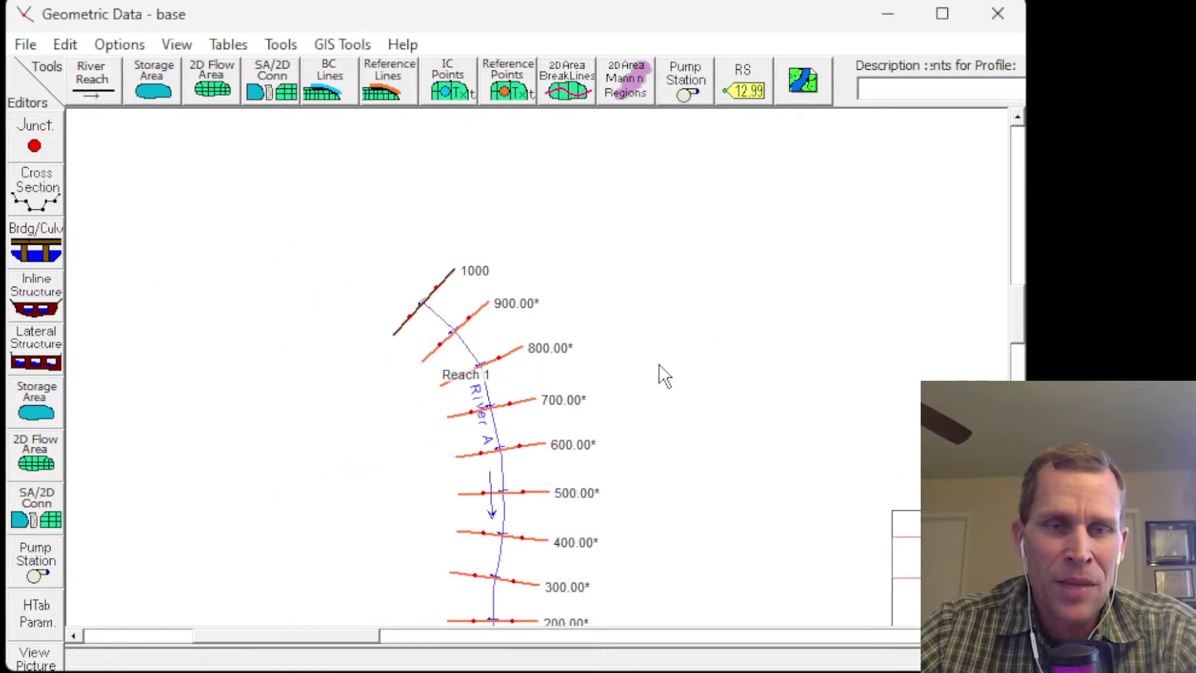
{"action": "left_click_drag", "start_coordinate": [693, 399], "coordinate": [522, 280]}
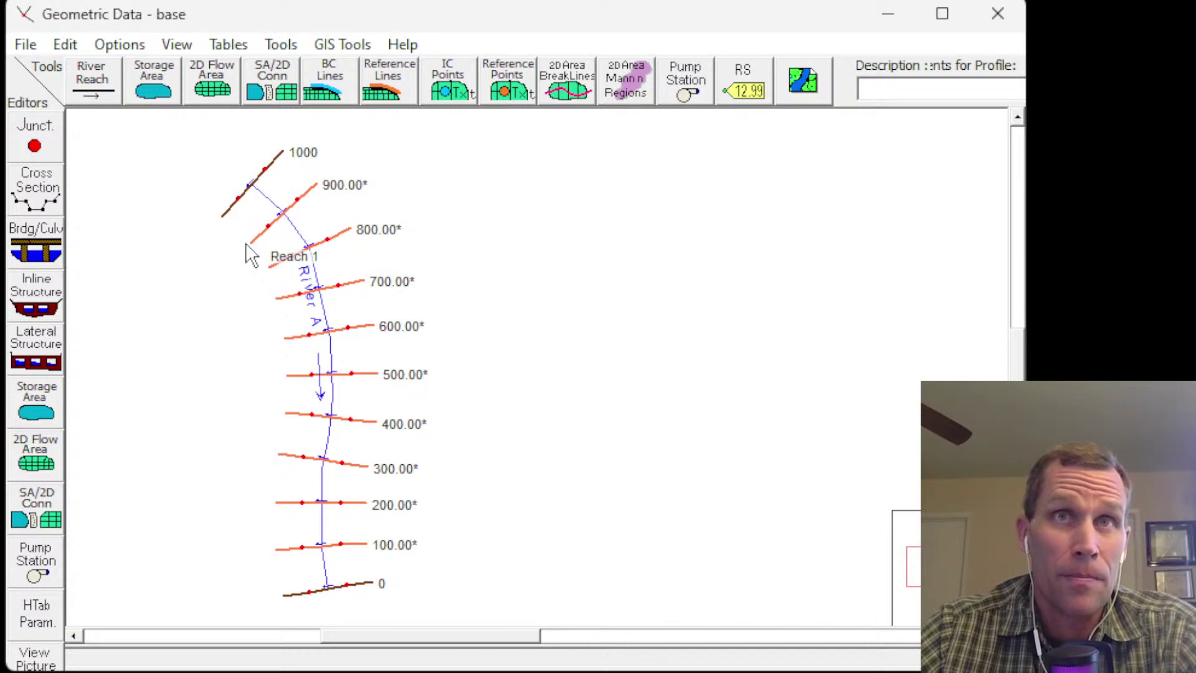
{"action": "left_click_drag", "start_coordinate": [624, 278], "coordinate": [547, 290]}
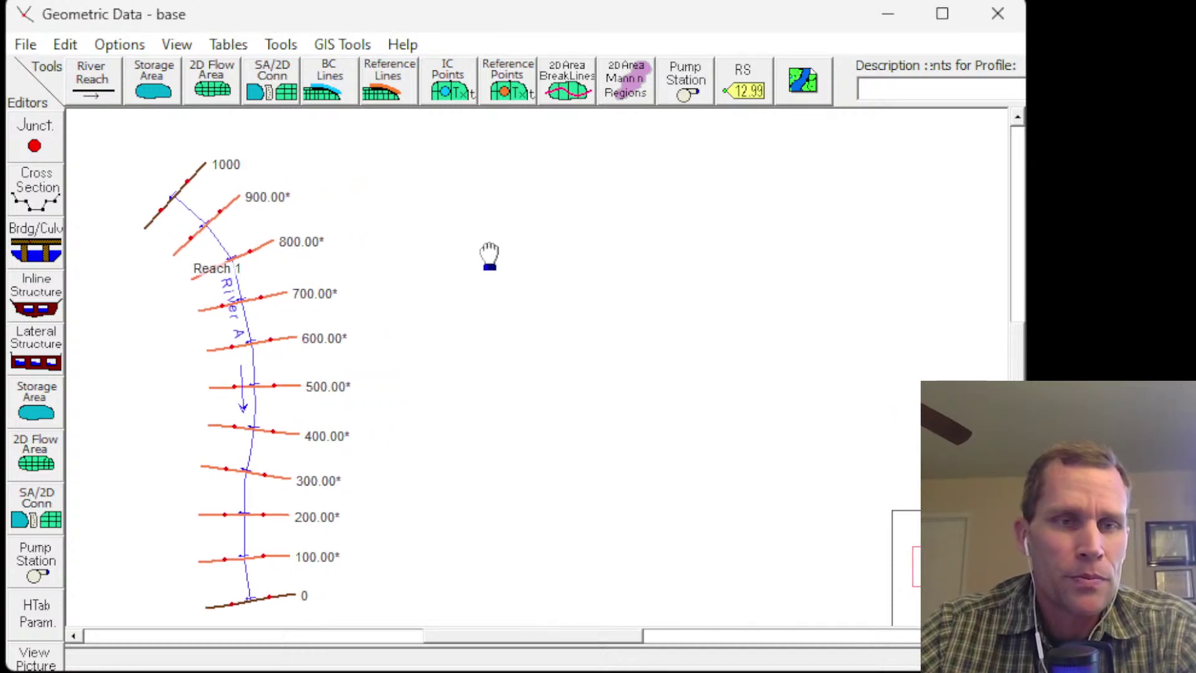
{"action": "left_click", "coordinate": [35, 50]}
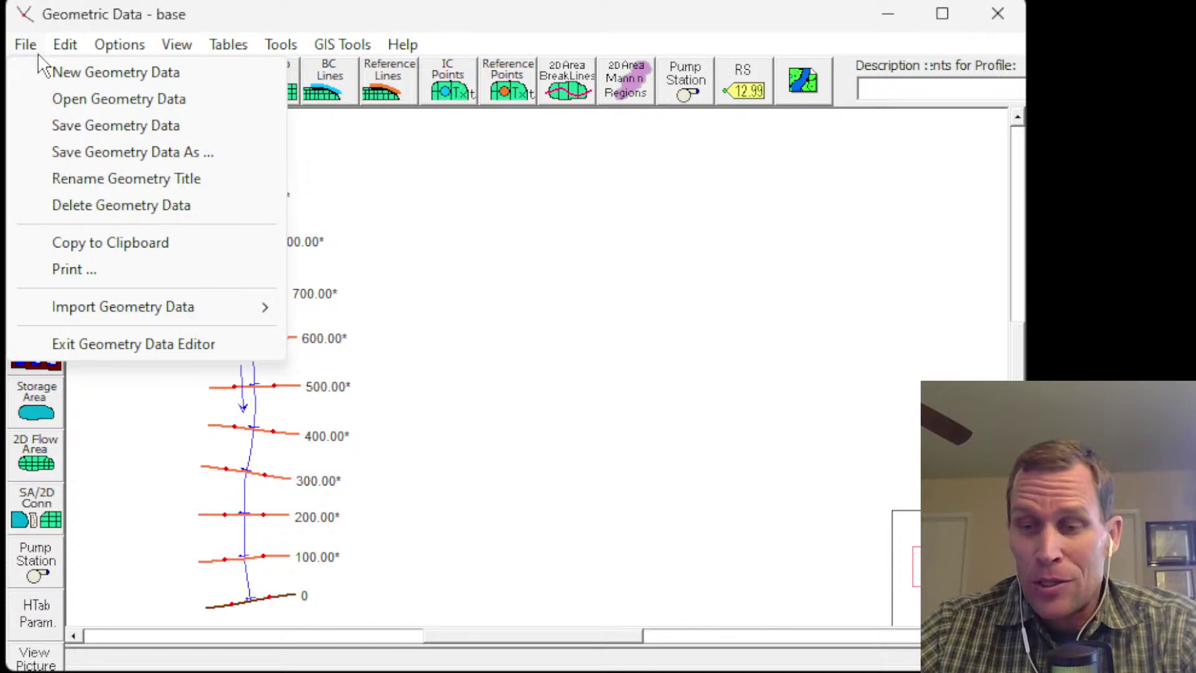
{"action": "left_click", "coordinate": [79, 126]}
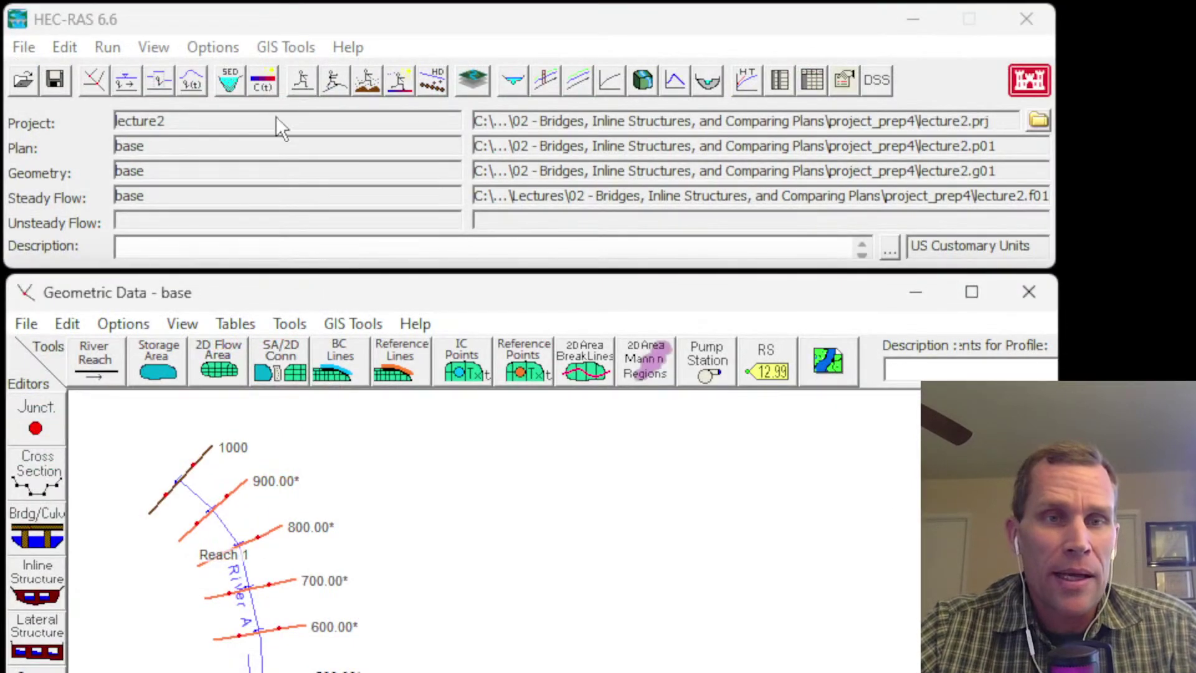
- Delete the flow change row at River A station 300 from the base steady flow data, save it and close the editor
{"action": "left_click", "coordinate": [127, 81]}
{"action": "left_click", "coordinate": [779, 582]}
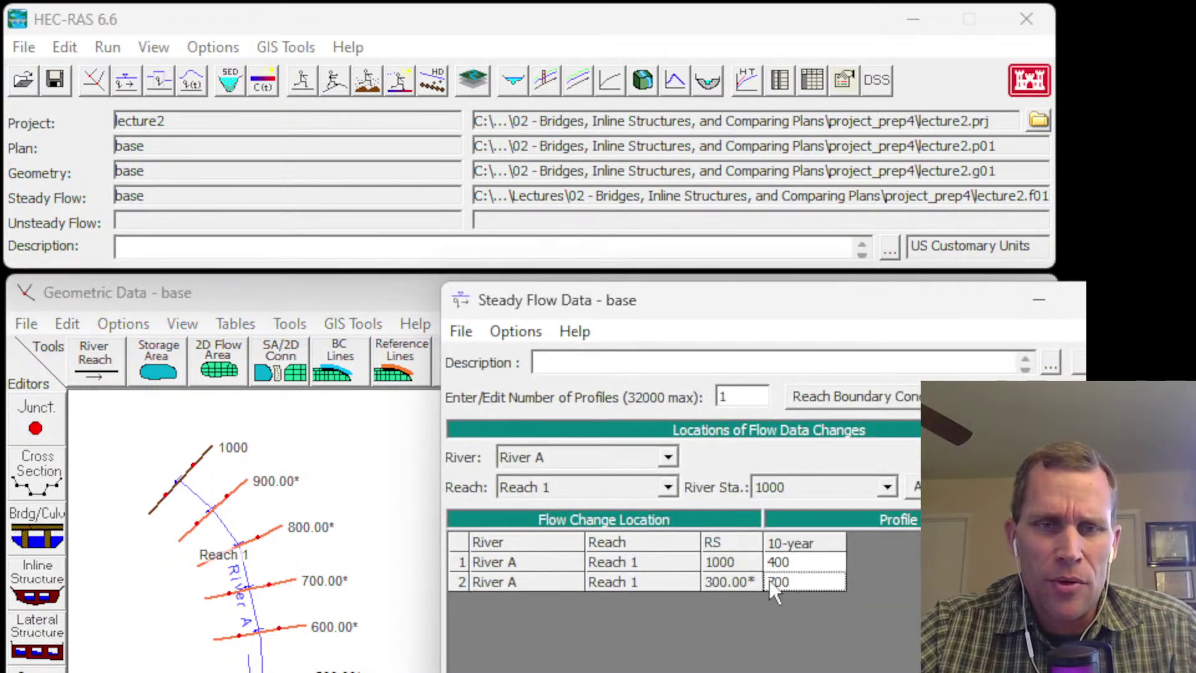
{"action": "left_click", "coordinate": [469, 337]}
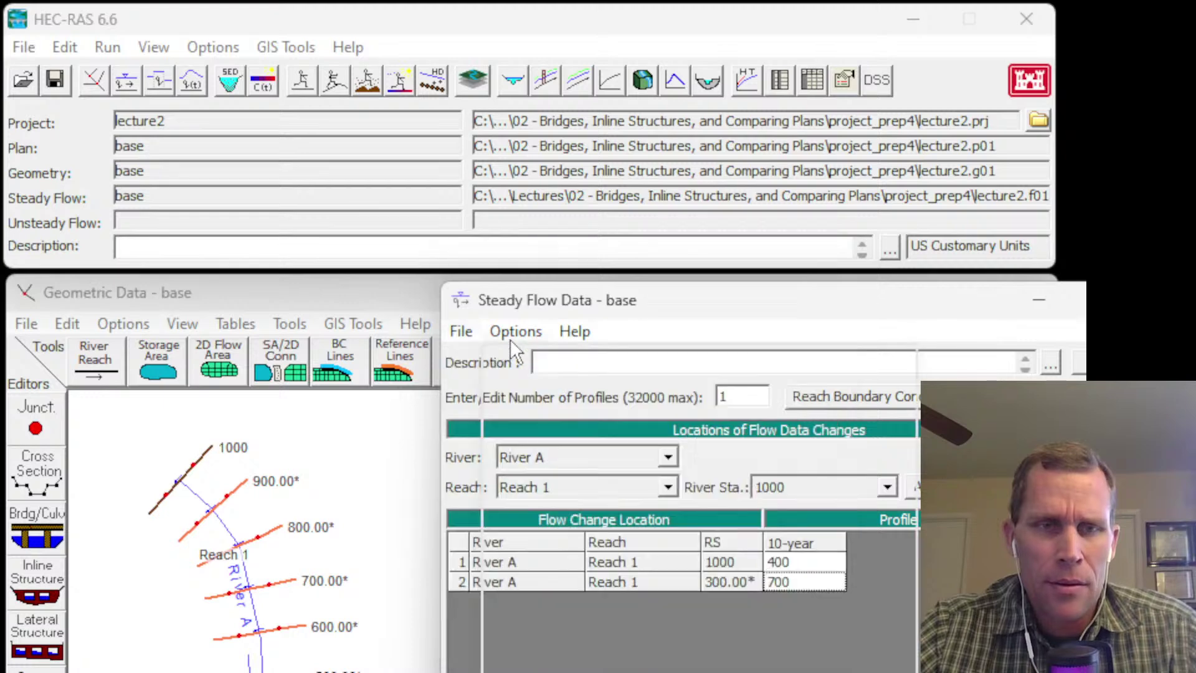
{"action": "mouse_move", "coordinate": [512, 334]}
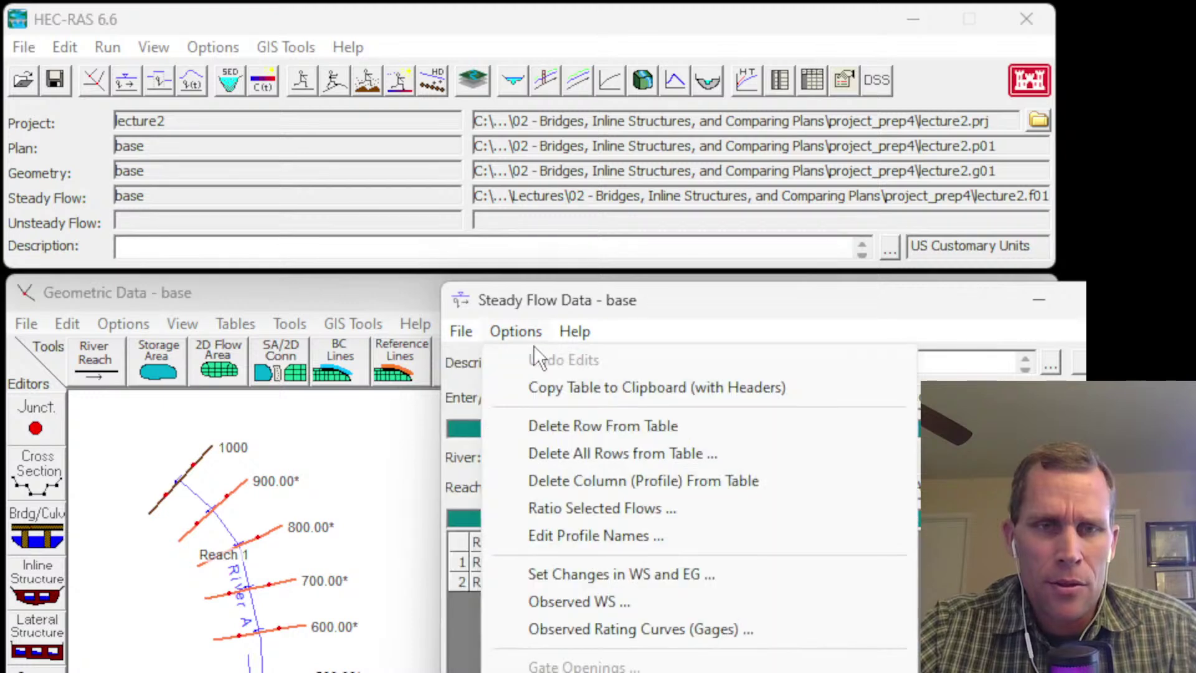
{"action": "left_click", "coordinate": [571, 427]}
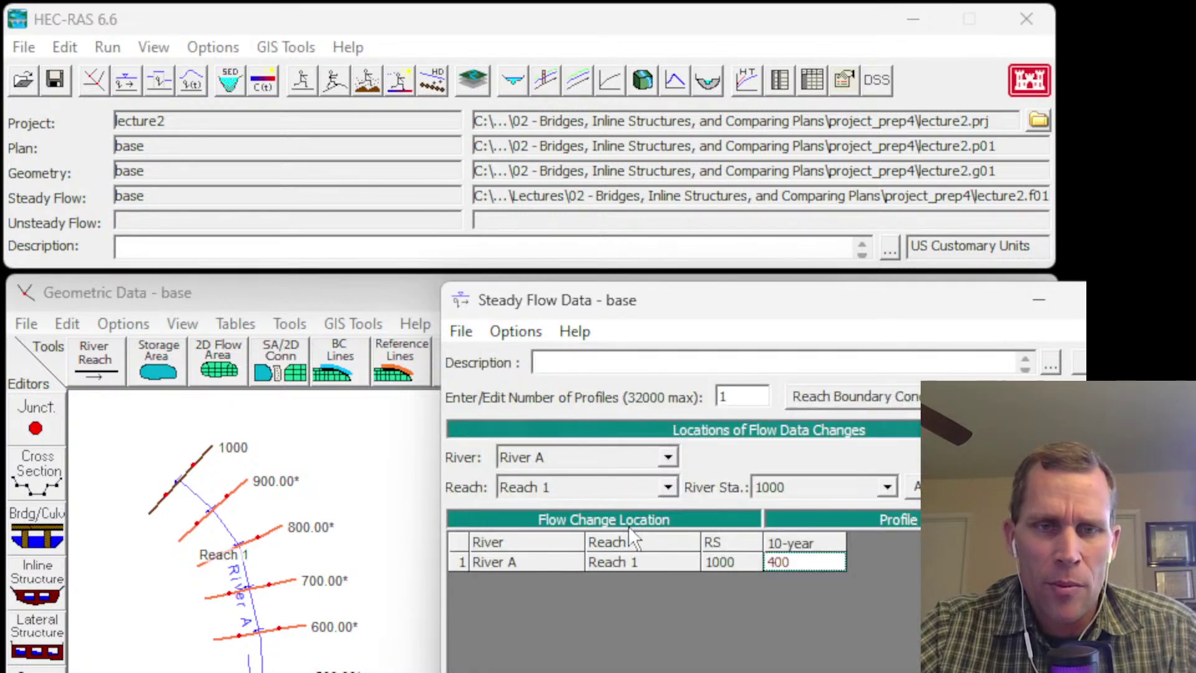
{"action": "left_click", "coordinate": [461, 331]}
{"action": "left_click", "coordinate": [517, 415]}
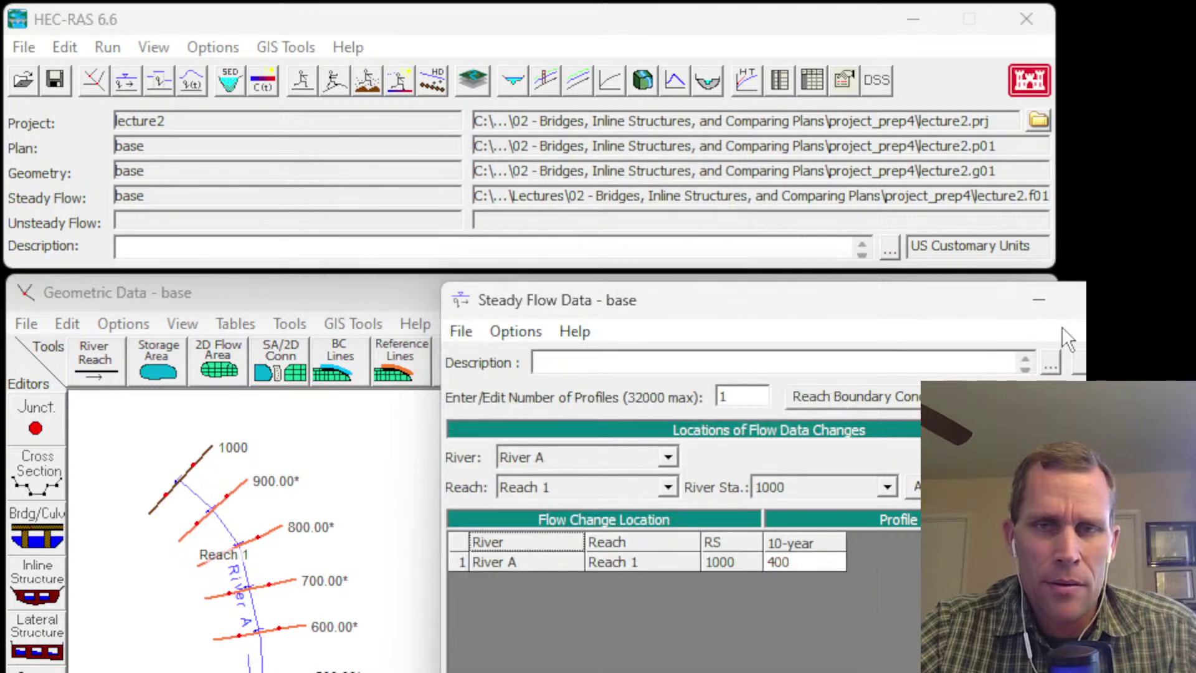
{"action": "left_click", "coordinate": [1152, 300]}
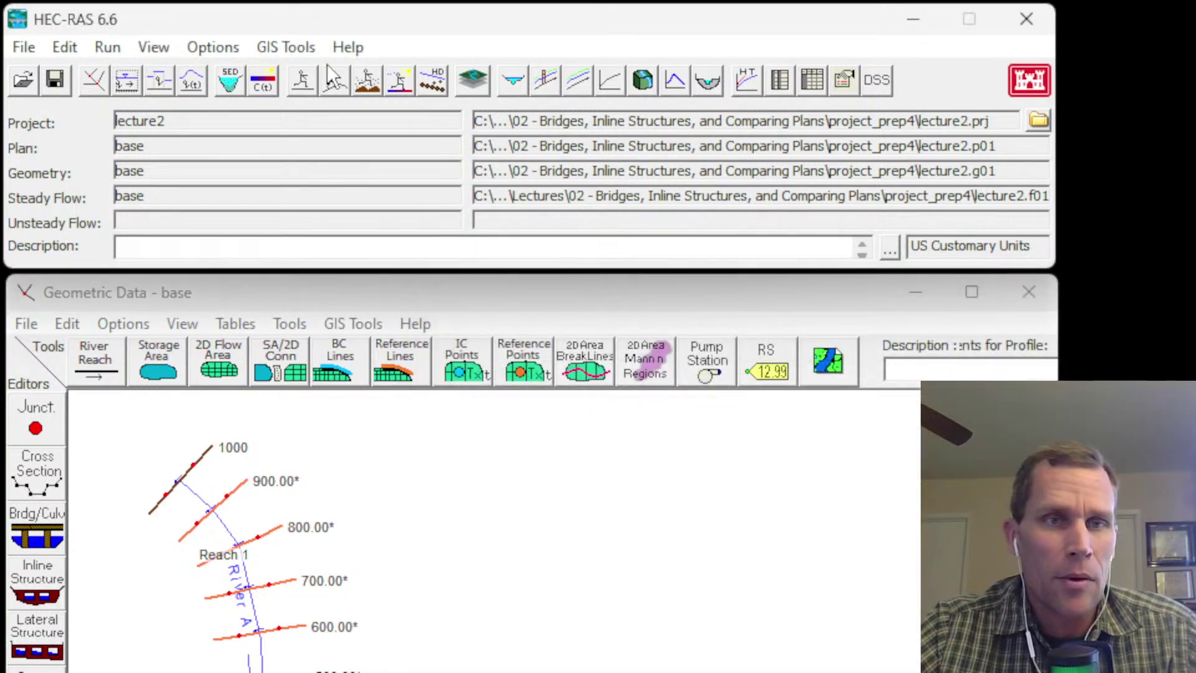
- Compute the steady flow simulation for the base plan and close the computation and analysis windows
{"action": "left_click", "coordinate": [302, 84]}
{"action": "left_click", "coordinate": [688, 611]}
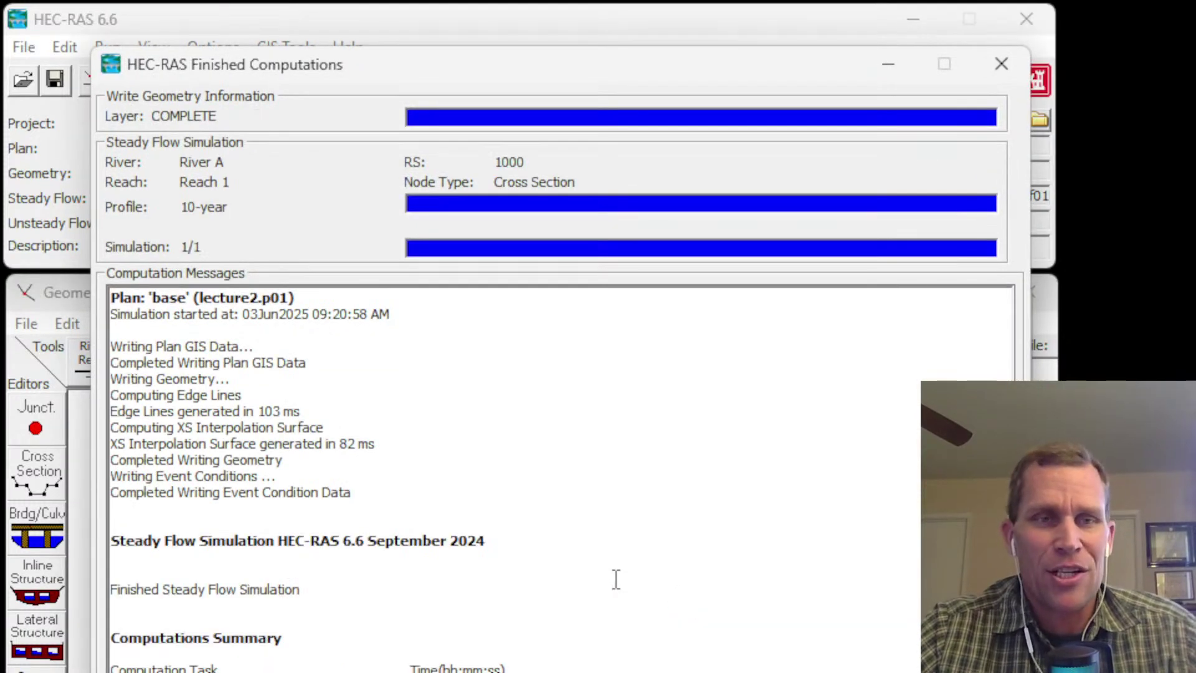
{"action": "left_click", "coordinate": [1000, 65]}
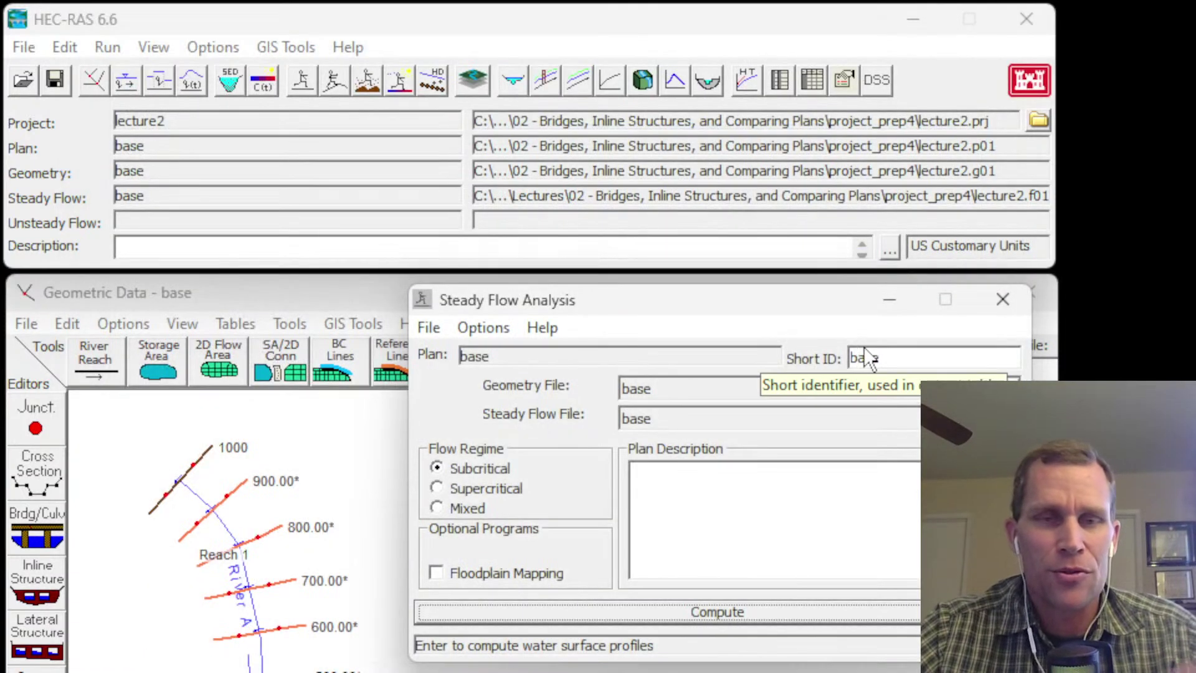
{"action": "left_click", "coordinate": [1003, 301]}
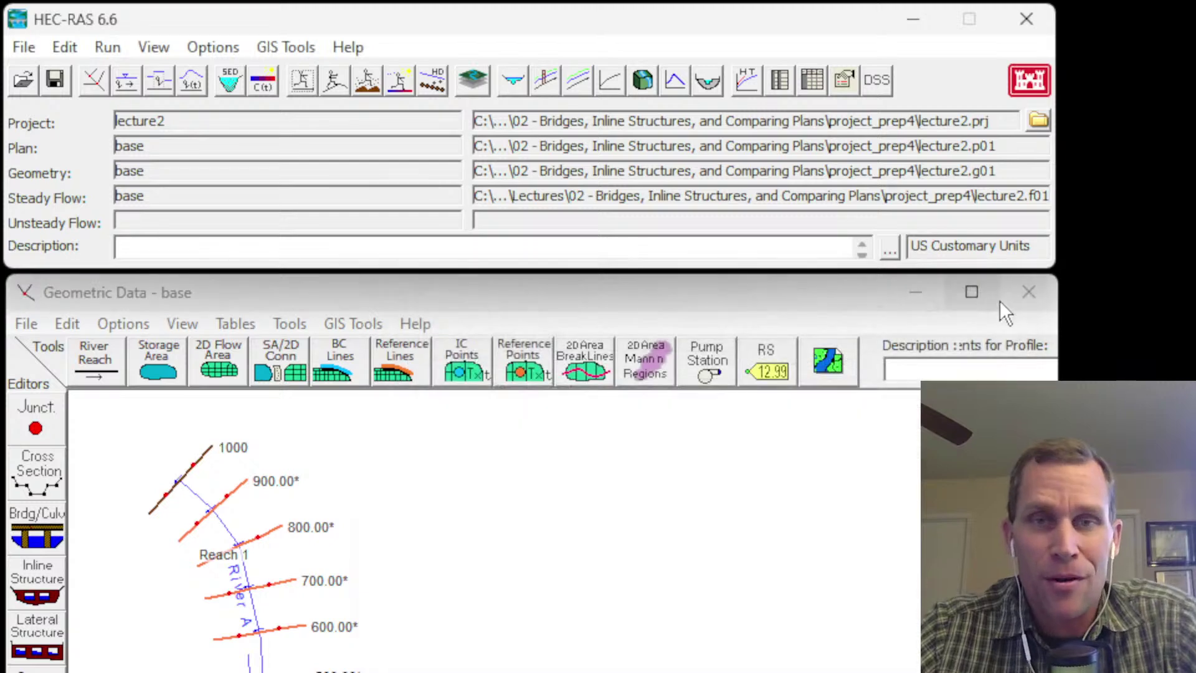
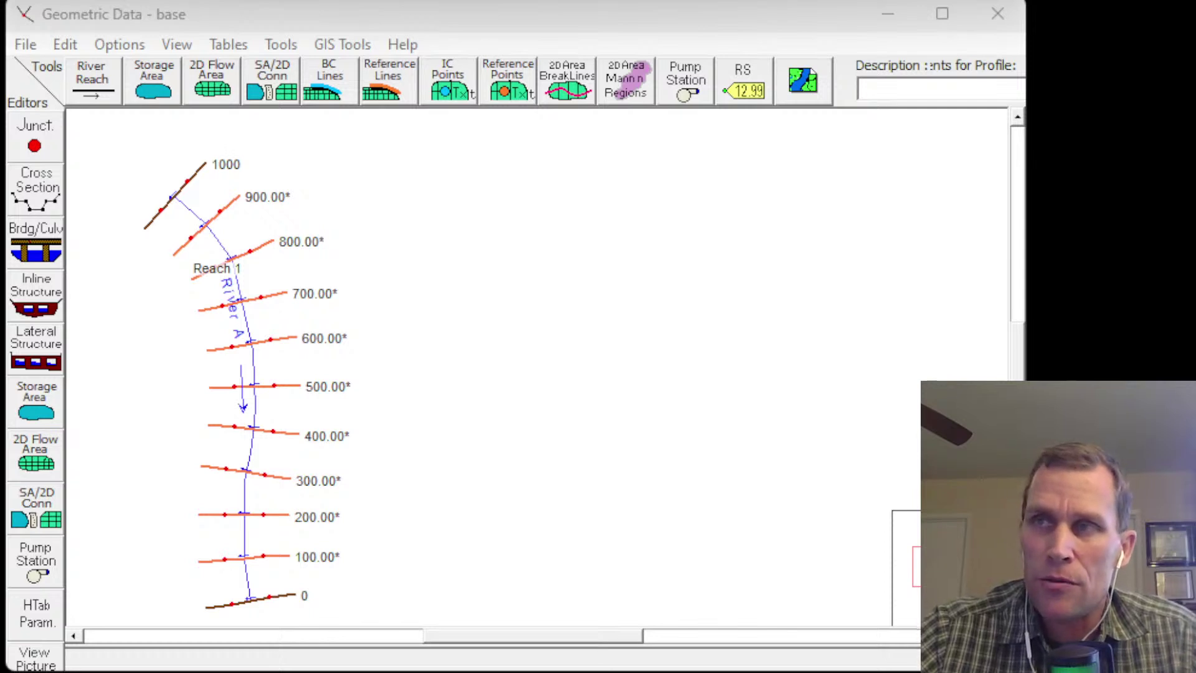
- Open the bridge and culvert data editor for Reach 1 of River A
{"action": "scroll", "coordinate": [264, 559], "scroll_direction": "up", "scroll_amount": 2}
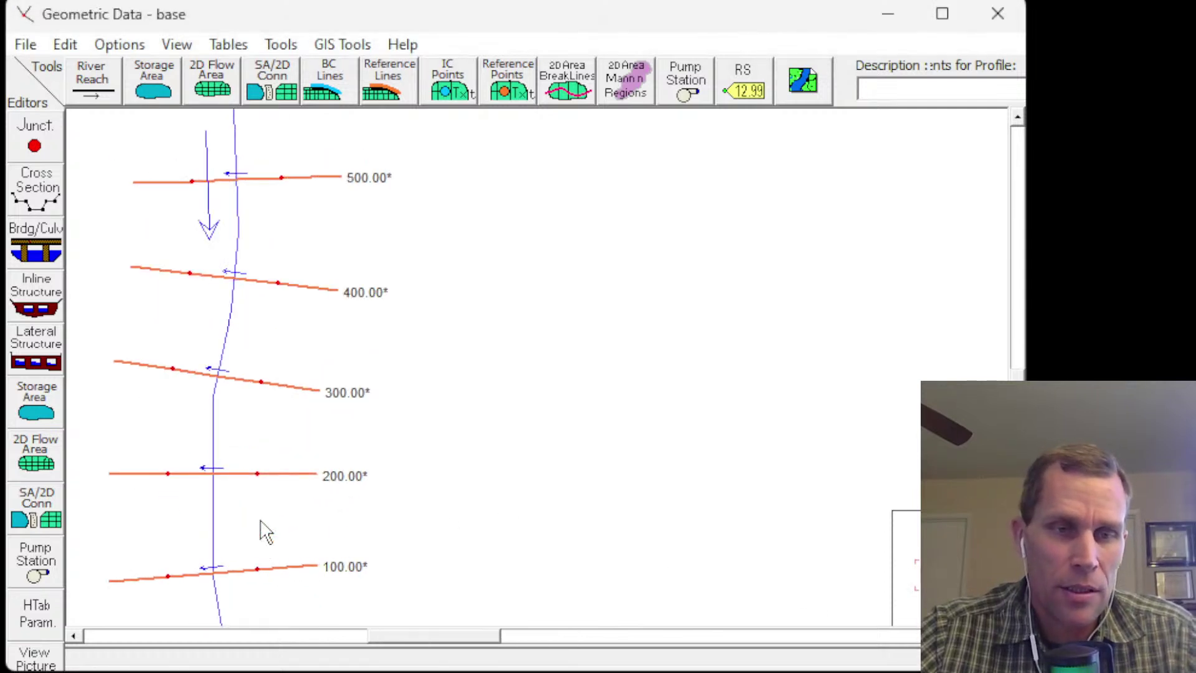
{"action": "left_click_drag", "start_coordinate": [494, 467], "coordinate": [614, 342]}
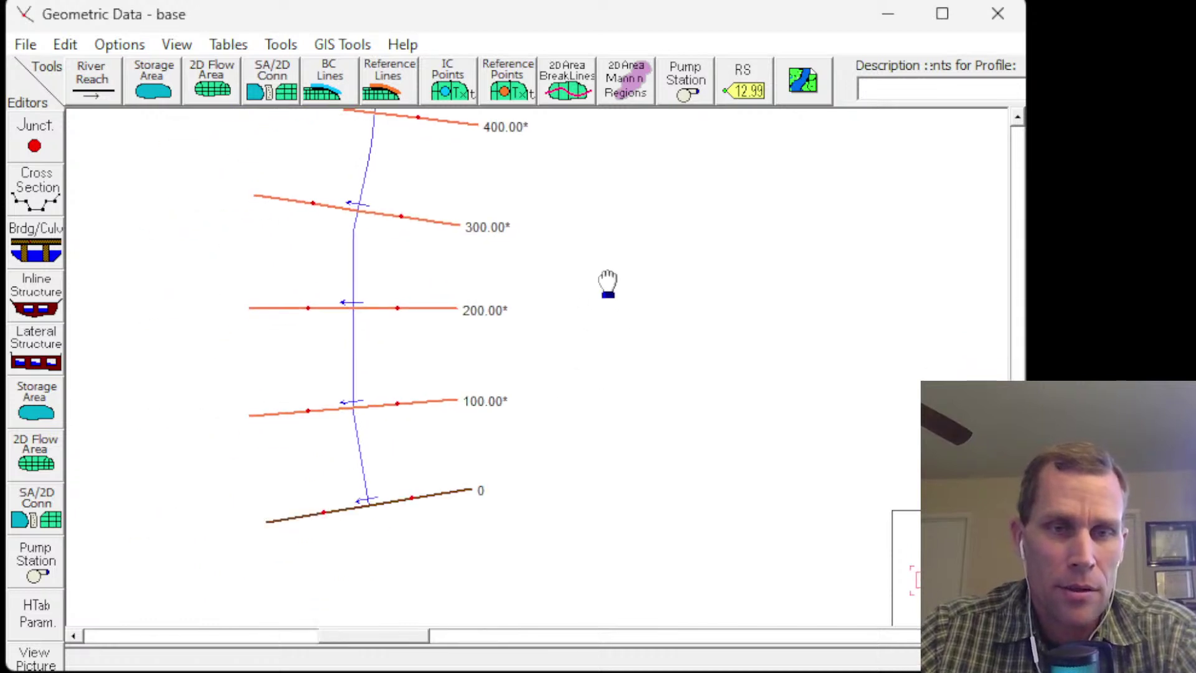
{"action": "left_click_drag", "start_coordinate": [608, 286], "coordinate": [507, 363]}
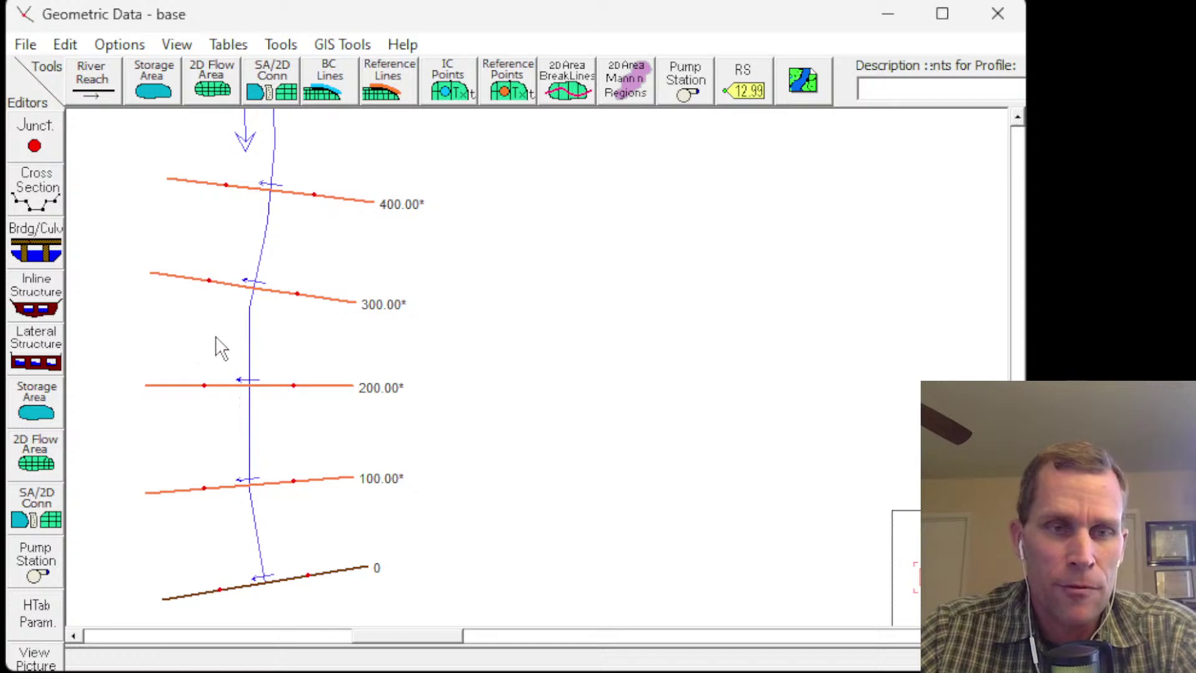
{"action": "scroll", "coordinate": [219, 350], "scroll_direction": "up", "scroll_amount": 1}
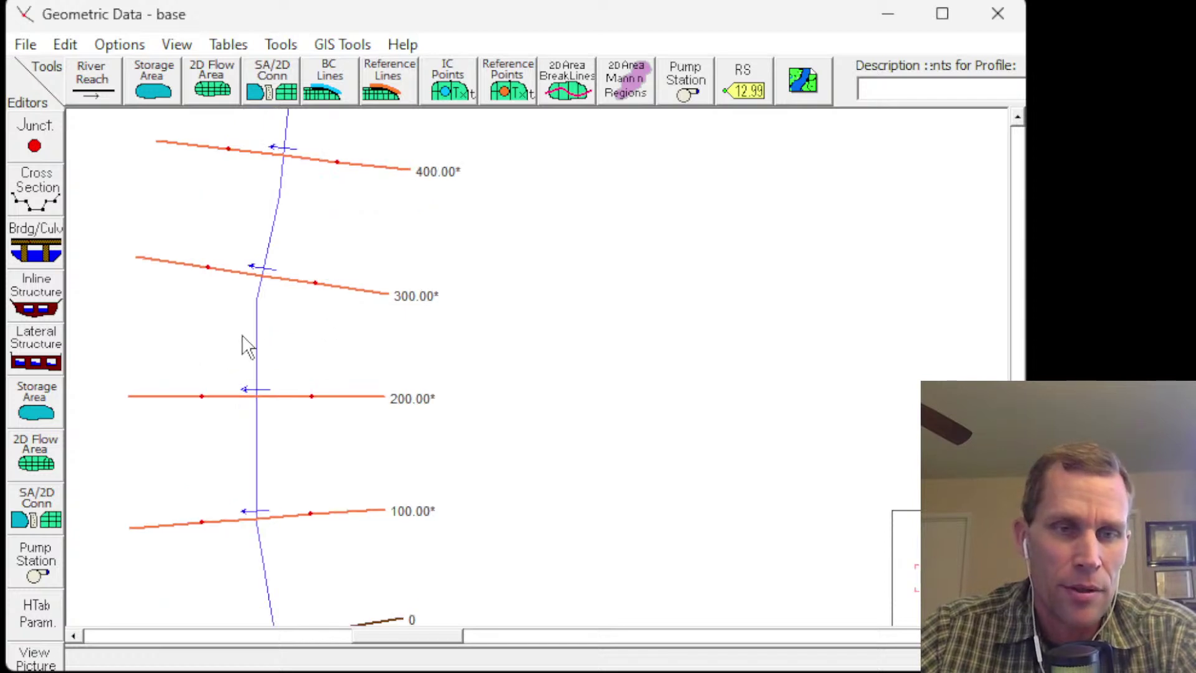
{"action": "left_click_drag", "start_coordinate": [318, 344], "coordinate": [296, 336]}
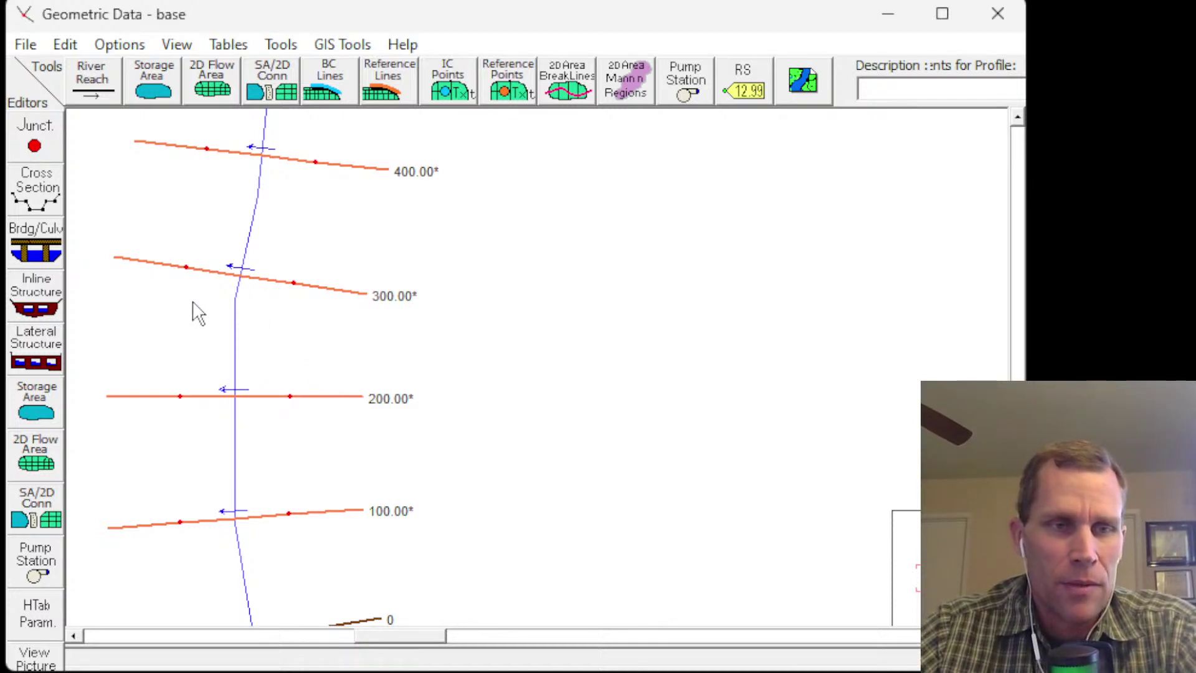
{"action": "left_click", "coordinate": [35, 252]}
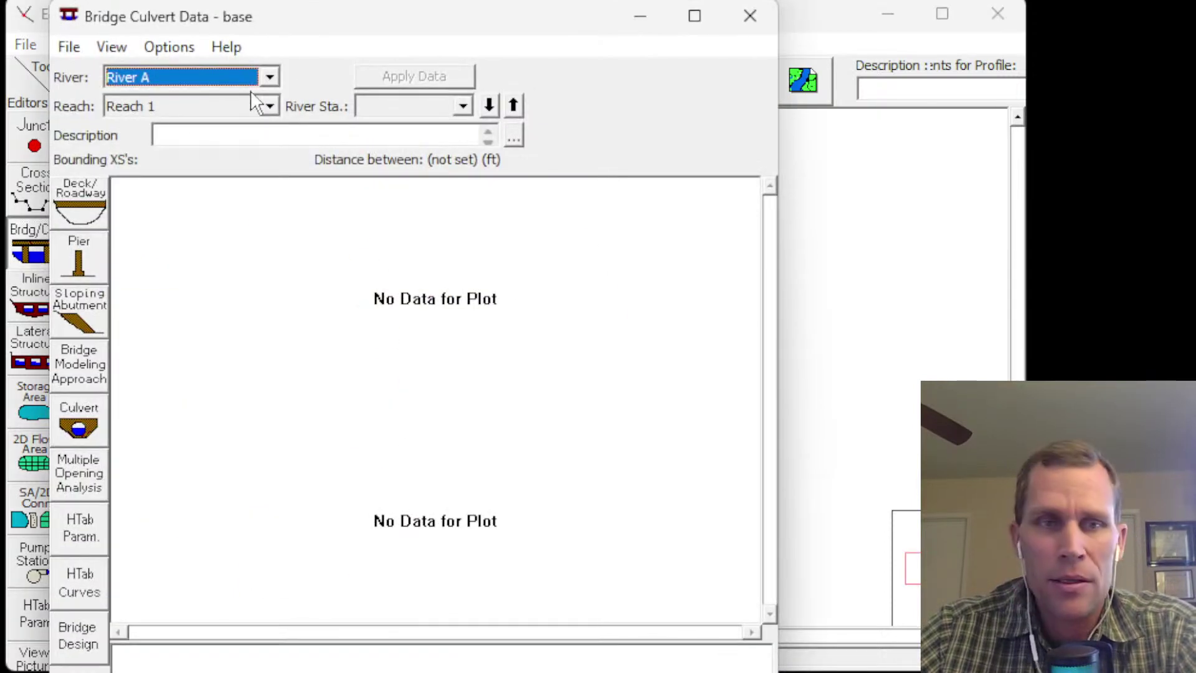
- Arrange the bridge editor beside the schematic so that River A's cross sections from 800 down to 0 stay in view
{"action": "left_click_drag", "start_coordinate": [320, 27], "coordinate": [801, 44]}
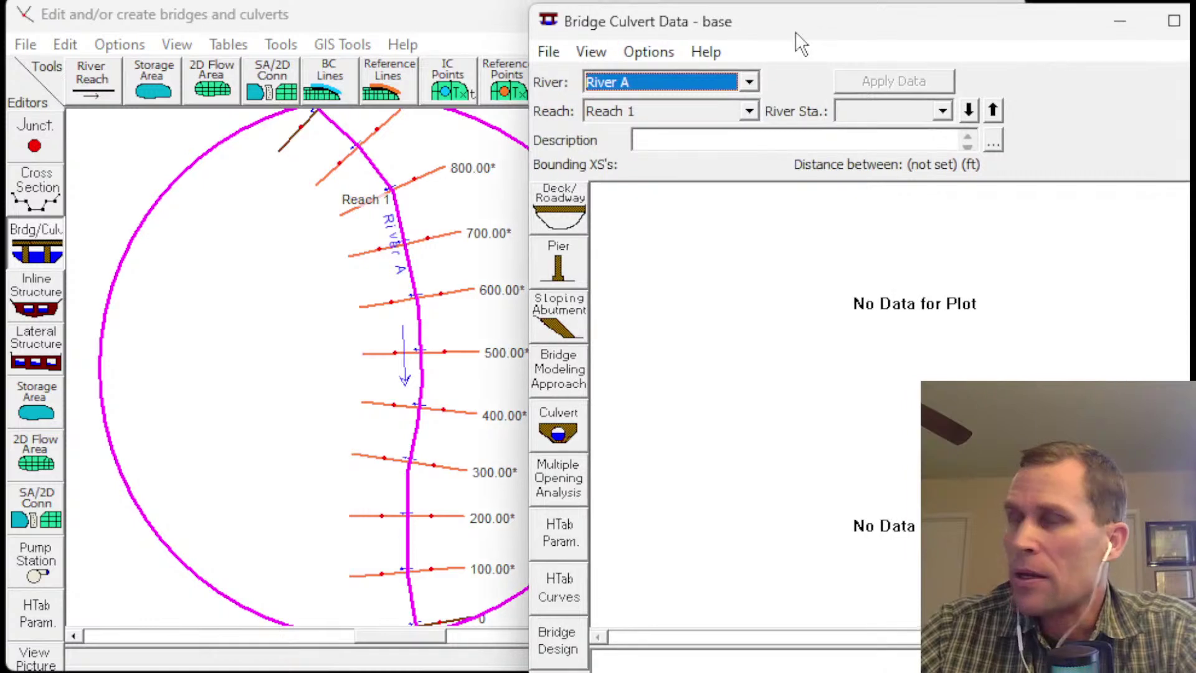
{"action": "left_click", "coordinate": [294, 401]}
{"action": "left_click_drag", "start_coordinate": [294, 401], "coordinate": [100, 419]}
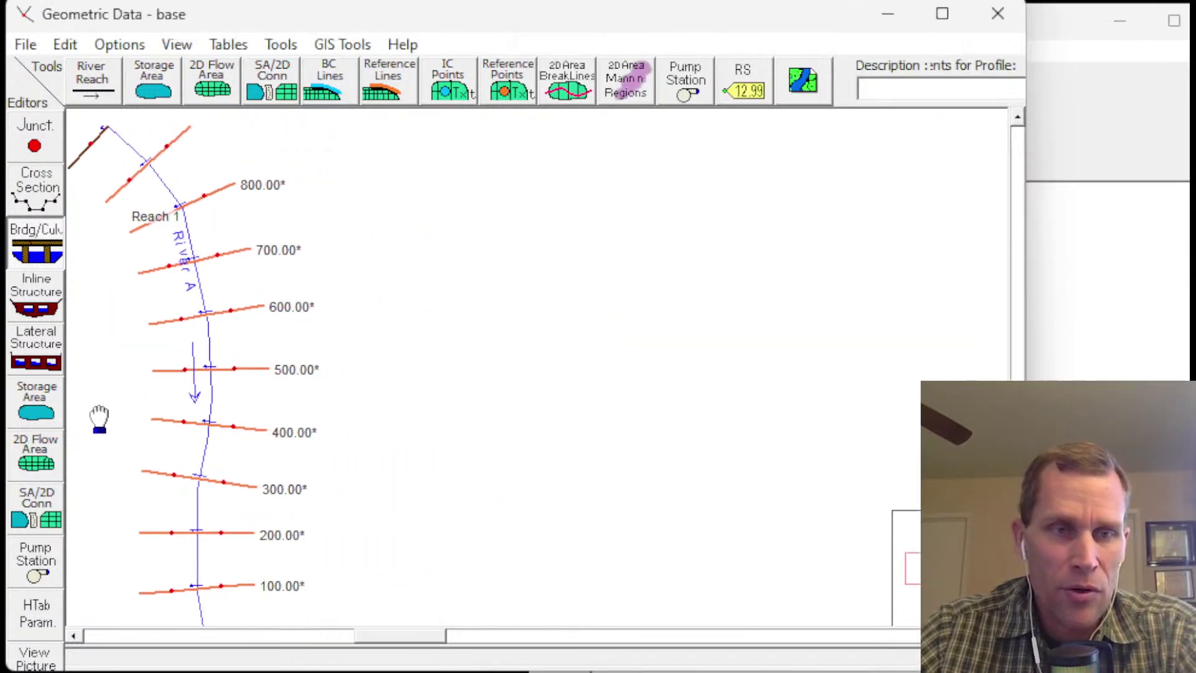
{"action": "left_click_drag", "start_coordinate": [427, 509], "coordinate": [395, 368]}
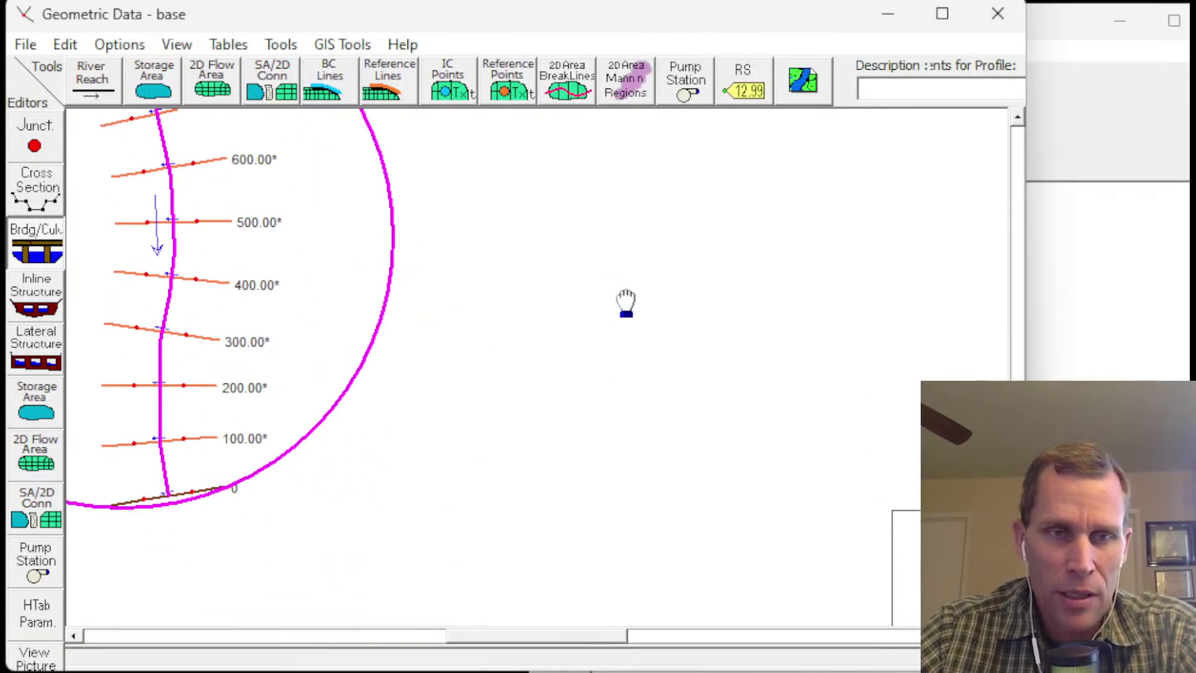
{"action": "left_click_drag", "start_coordinate": [626, 304], "coordinate": [645, 369]}
{"action": "scroll", "coordinate": [193, 529], "scroll_direction": "up", "scroll_amount": 1}
{"action": "left_click_drag", "start_coordinate": [441, 453], "coordinate": [436, 492]}
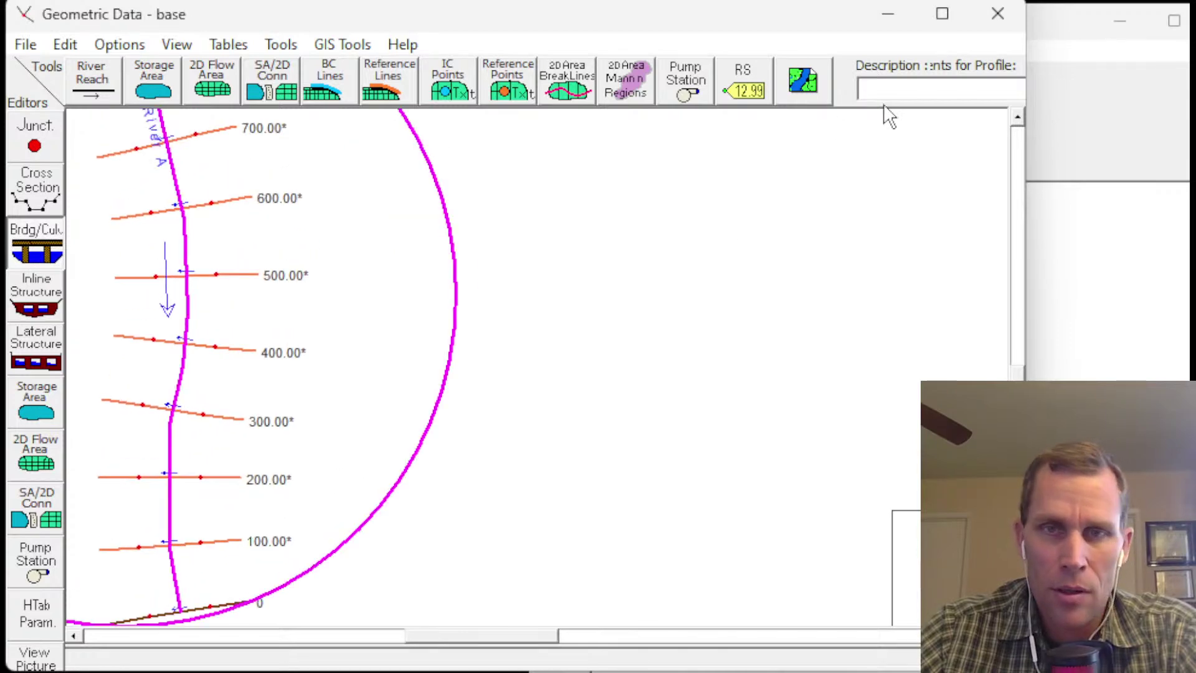
{"action": "left_click", "coordinate": [1040, 37]}
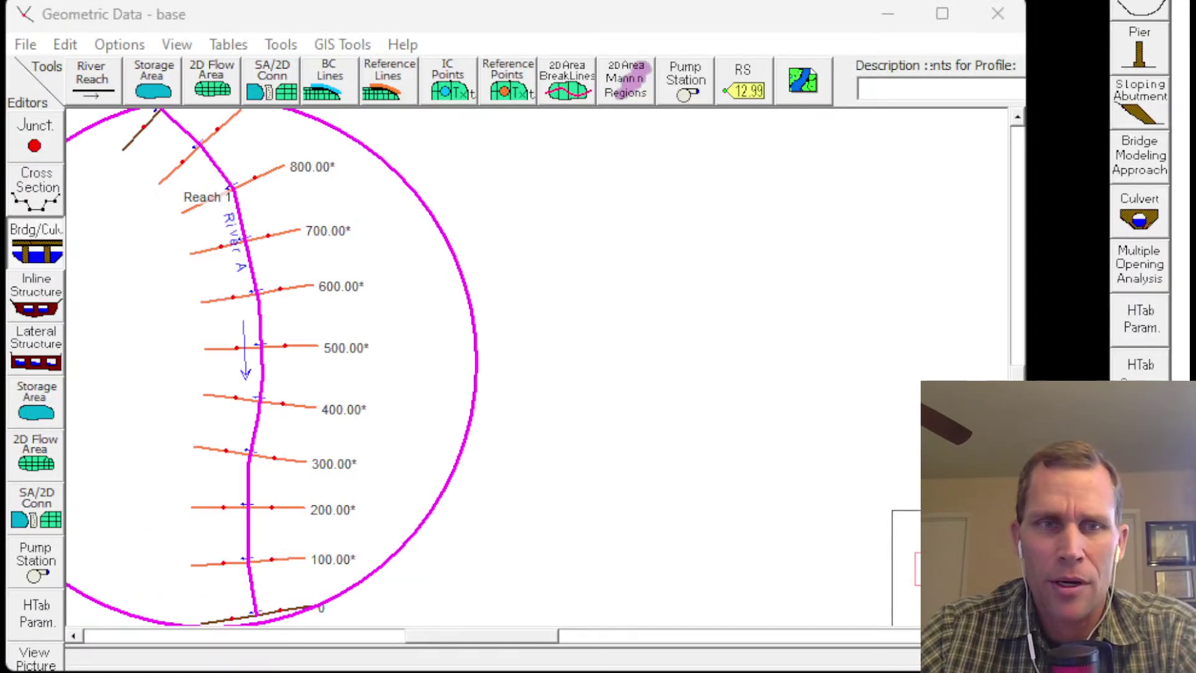
{"action": "left_click_drag", "start_coordinate": [1184, 22], "coordinate": [766, 26]}
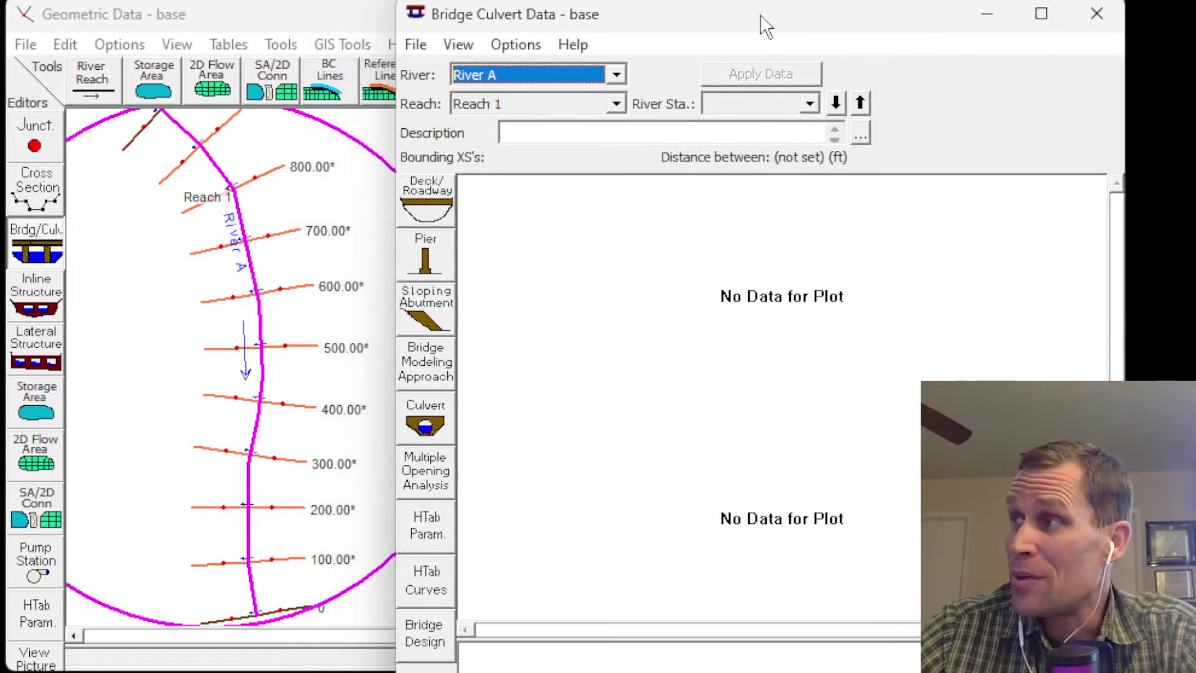
- Add a new bridge at river station 270 in Reach 1 of River A
{"action": "left_click", "coordinate": [519, 43]}
{"action": "left_click", "coordinate": [555, 75]}
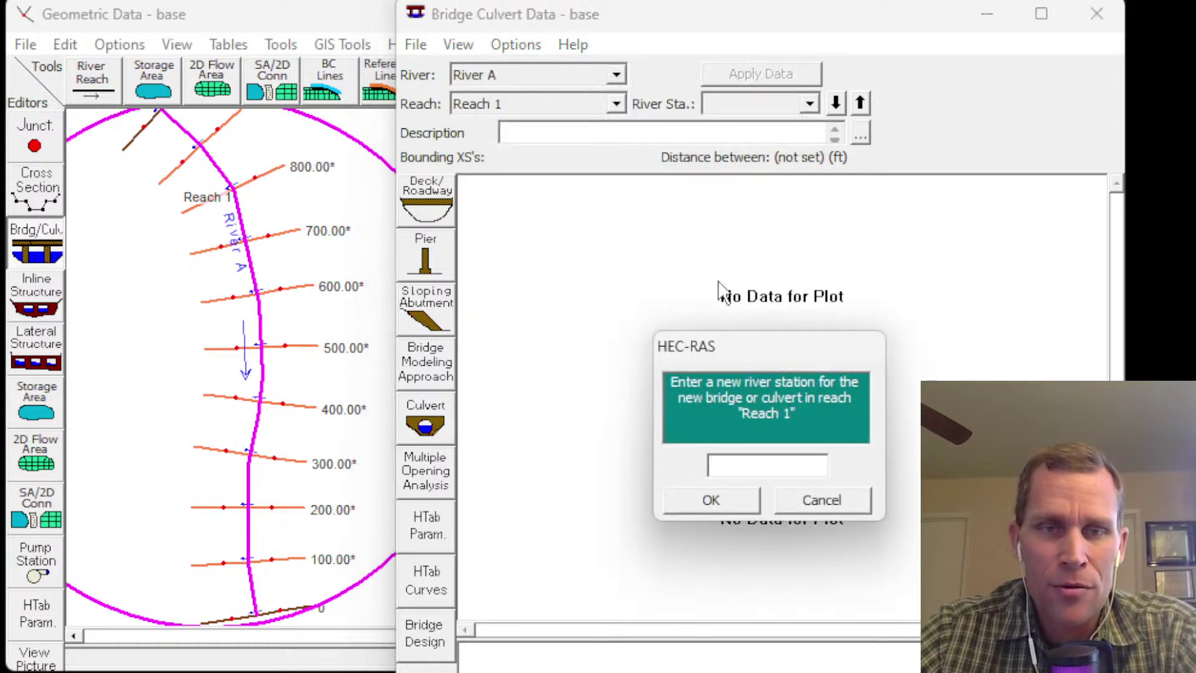
{"action": "left_click_drag", "start_coordinate": [771, 346], "coordinate": [601, 185]}
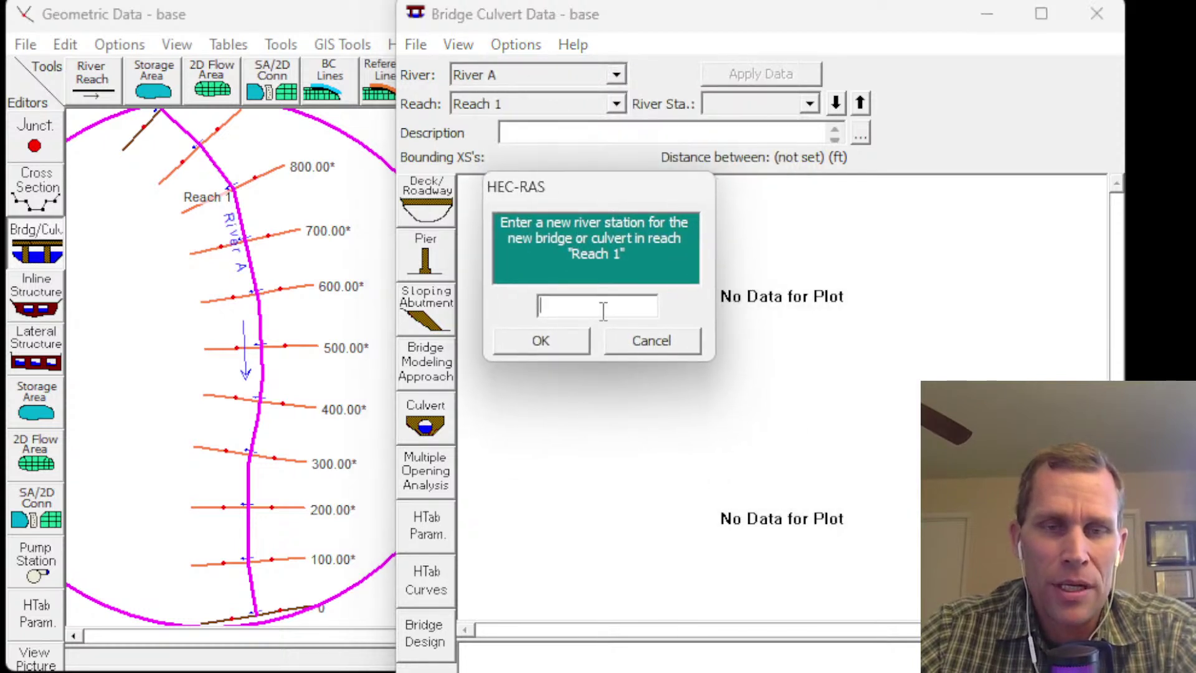
{"action": "type", "text": "270"}
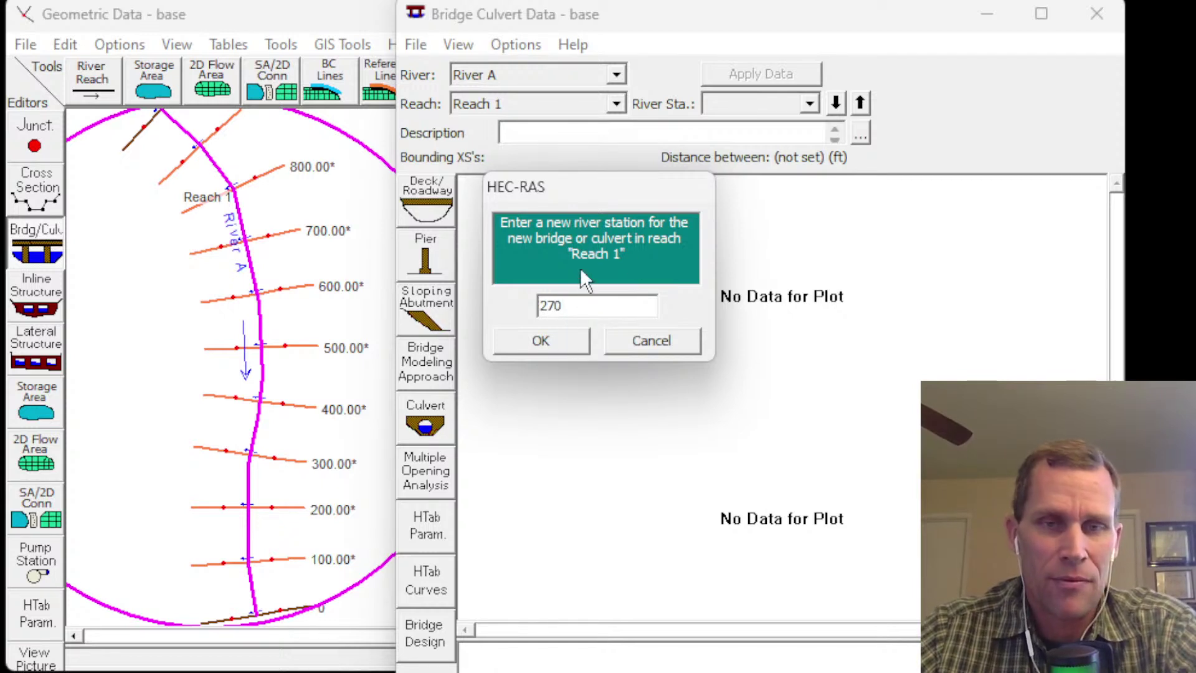
{"action": "left_click", "coordinate": [568, 346]}
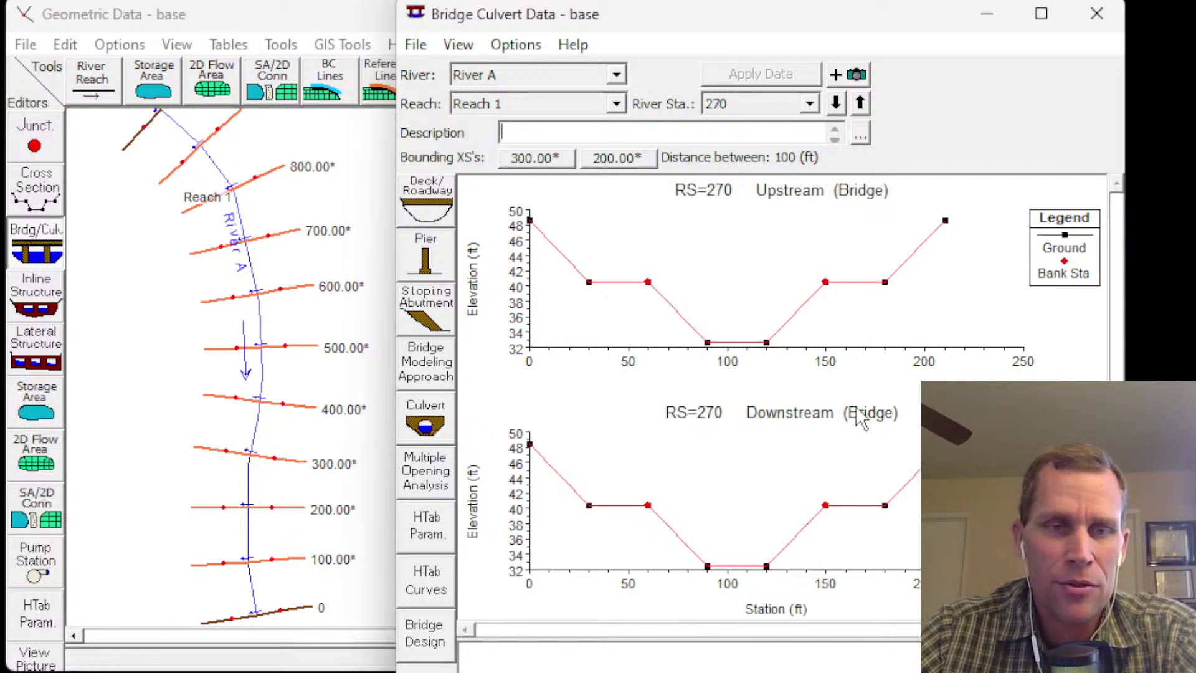
- Open the deck and roadway data for the bridge at river station 270
{"action": "left_click", "coordinate": [427, 215]}
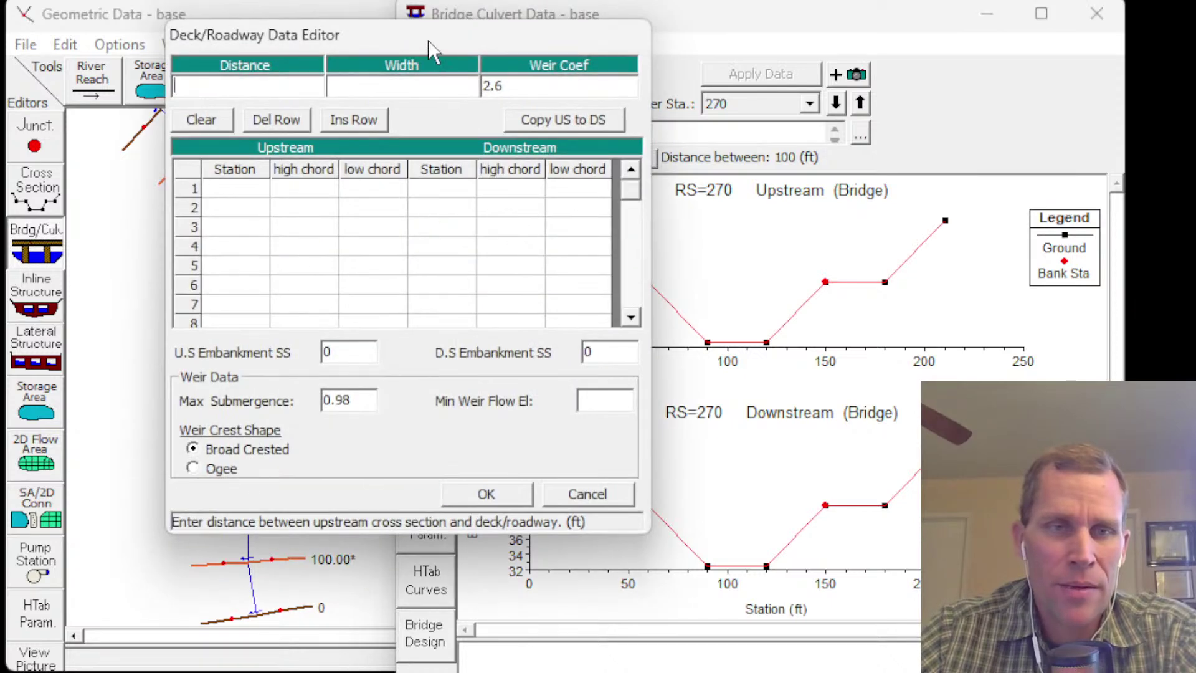
- Set the deck/roadway distance to 30 ft and its width to 40 ft for the bridge at river station 270
{"action": "left_click_drag", "start_coordinate": [429, 42], "coordinate": [262, 51]}
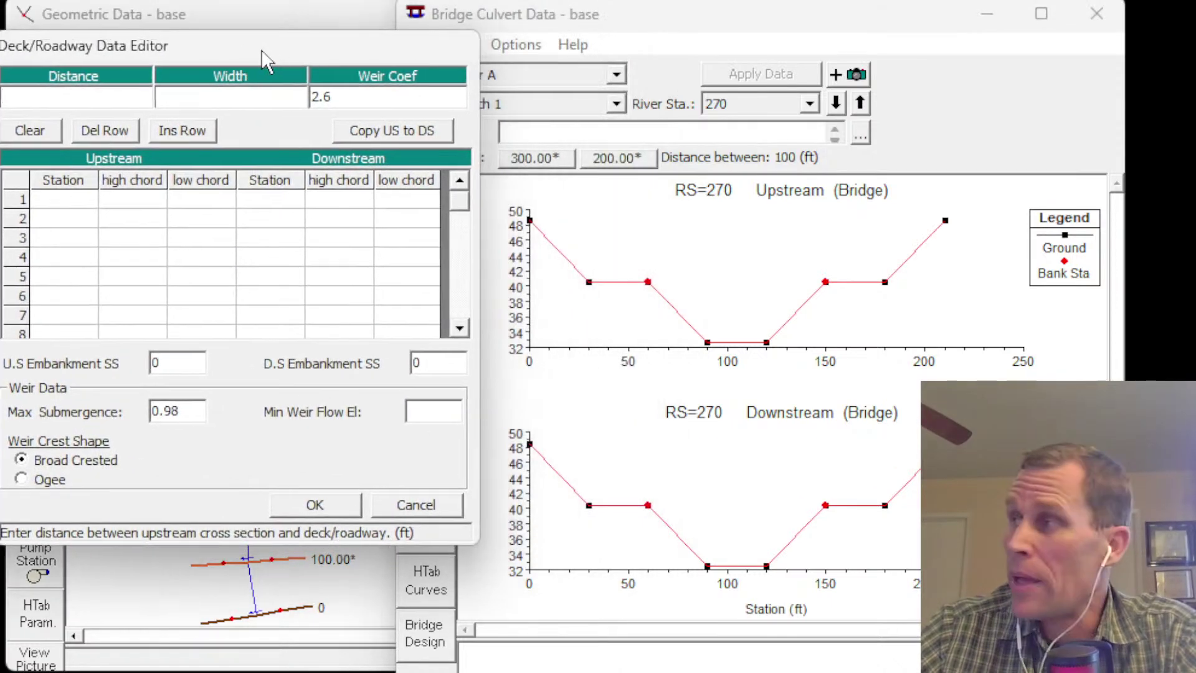
{"action": "left_click_drag", "start_coordinate": [607, 28], "coordinate": [700, 34]}
{"action": "left_click_drag", "start_coordinate": [284, 54], "coordinate": [299, 24]}
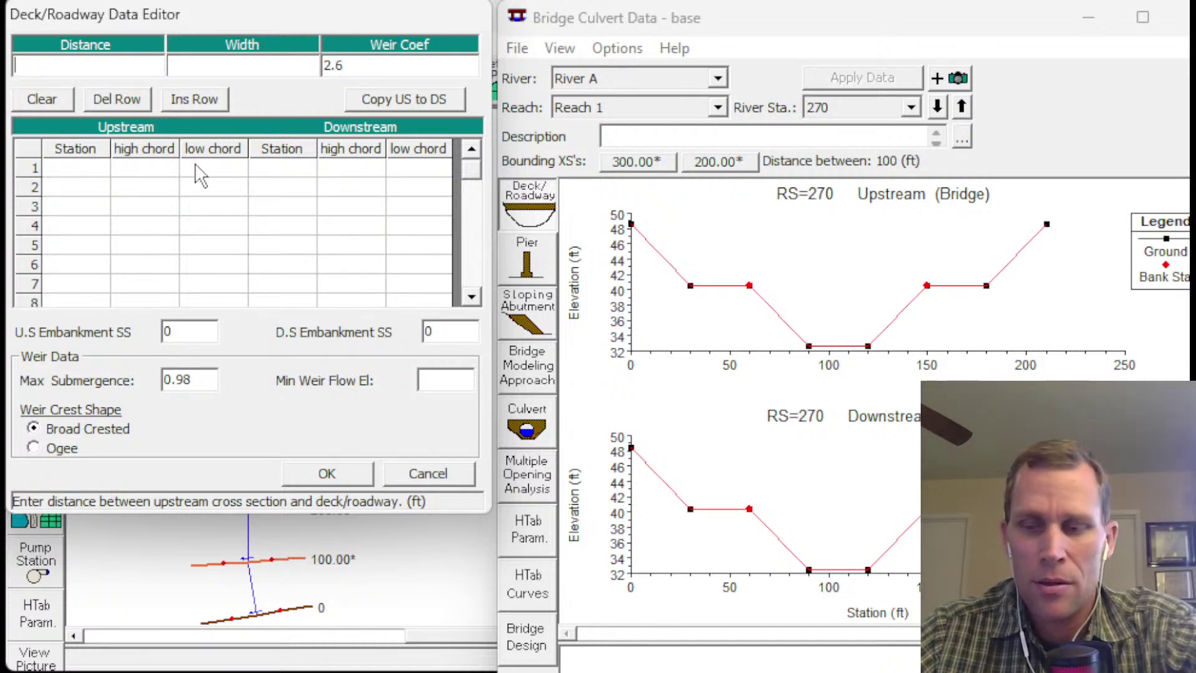
{"action": "type", "text": "30"}
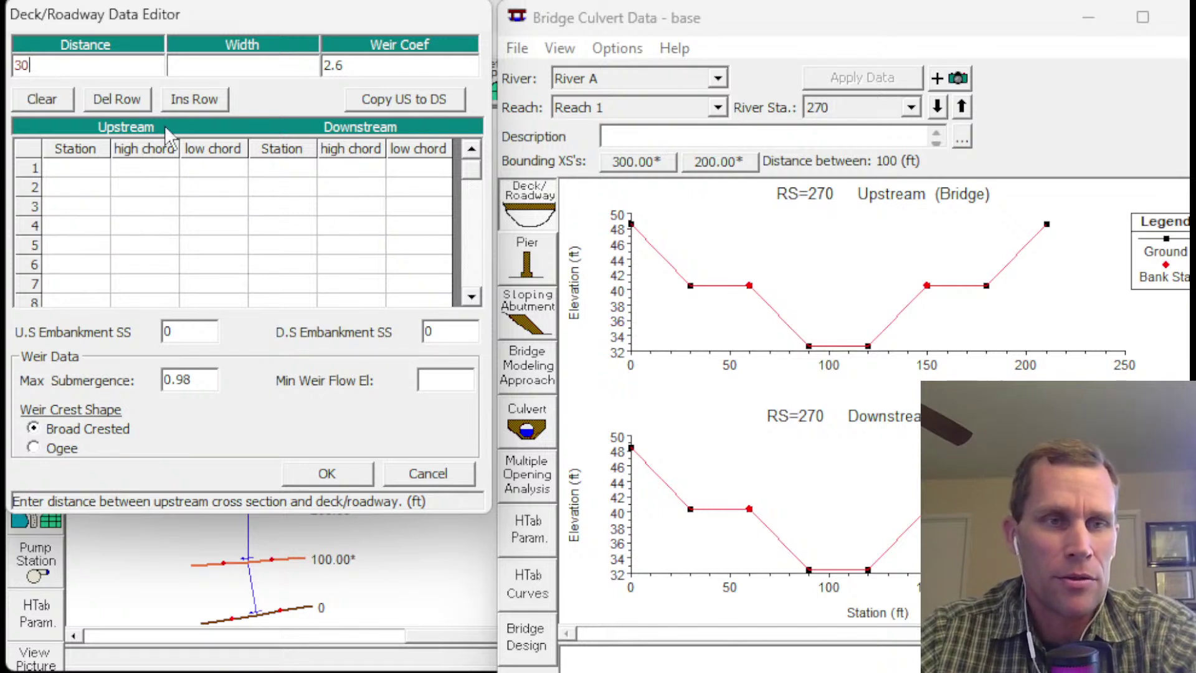
{"action": "left_click", "coordinate": [196, 72]}
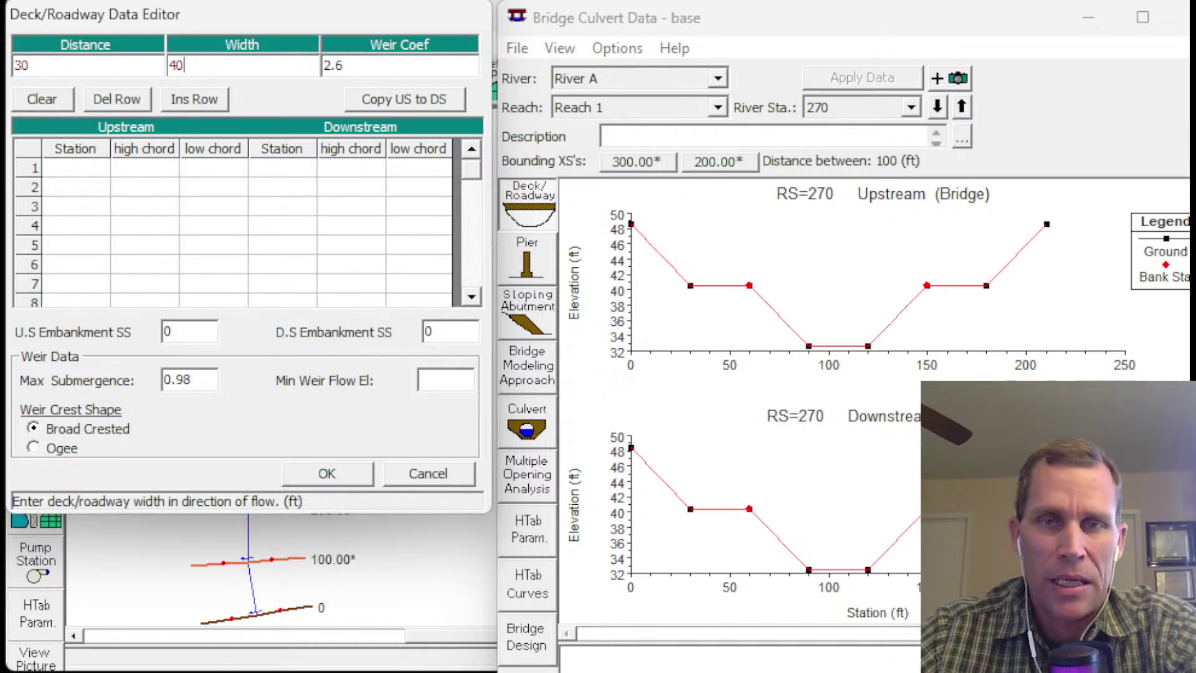
{"action": "key", "text": "Tab"}
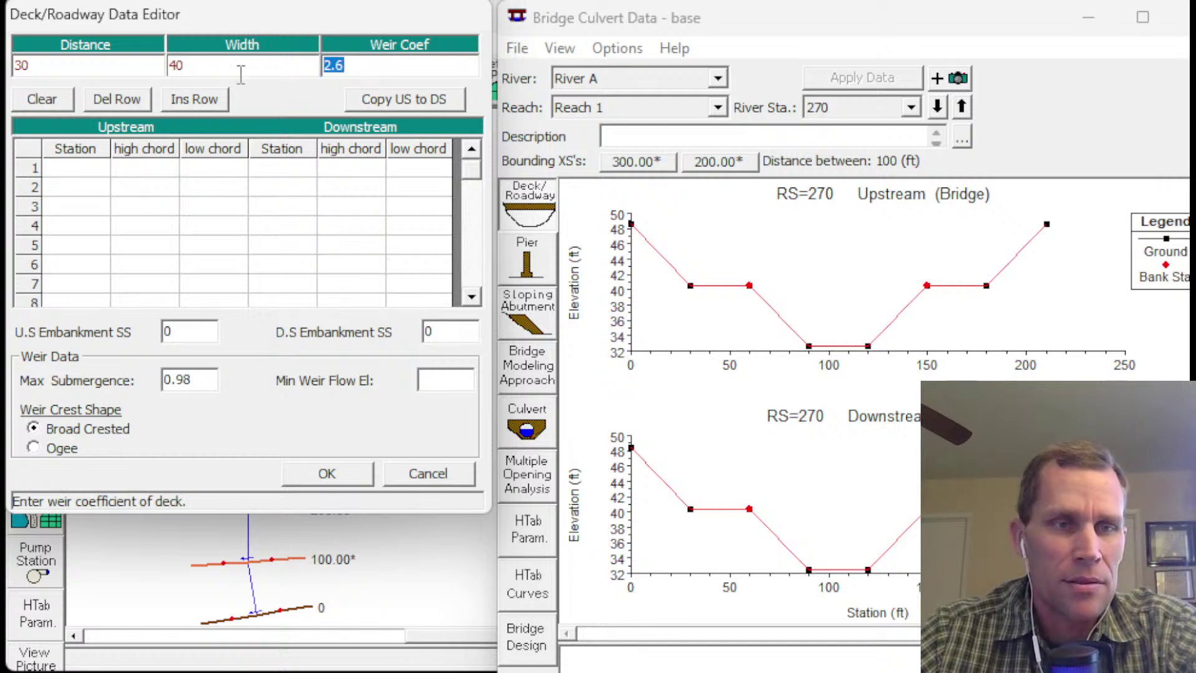
- Enter 0 and 210 as the first two upstream stations of the deck/roadway
{"action": "left_click", "coordinate": [77, 168]}
{"action": "left_click_drag", "start_coordinate": [76, 169], "coordinate": [190, 262]}
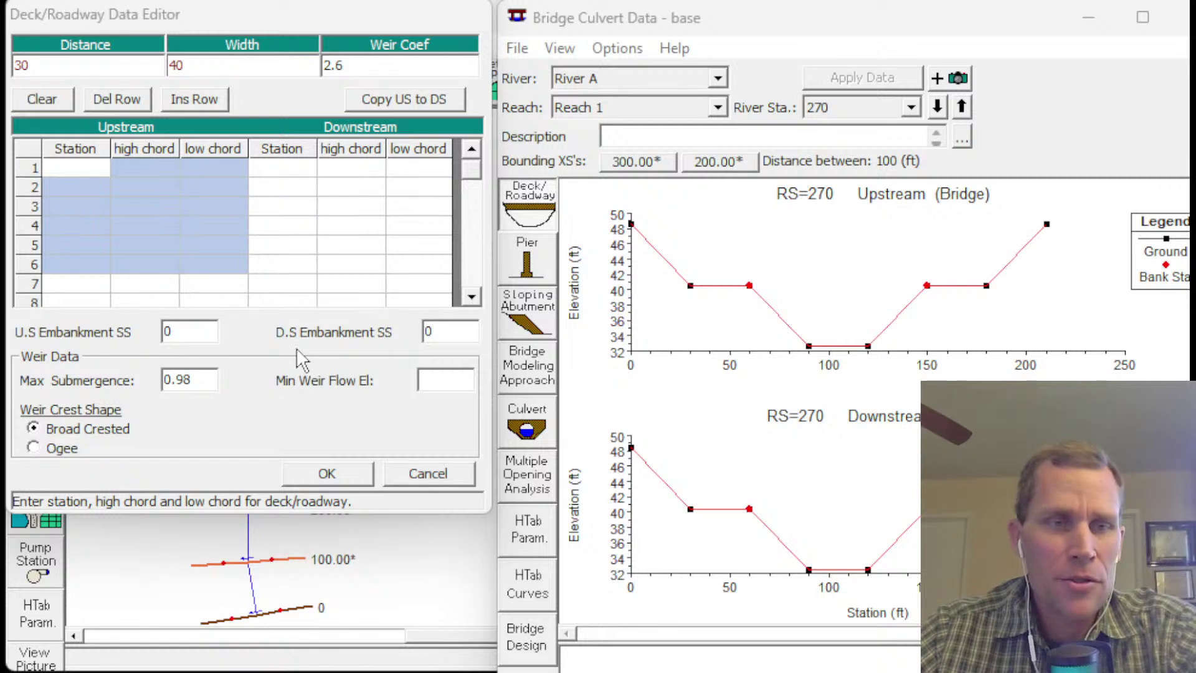
{"action": "left_click", "coordinate": [89, 166]}
{"action": "type", "text": "0"}
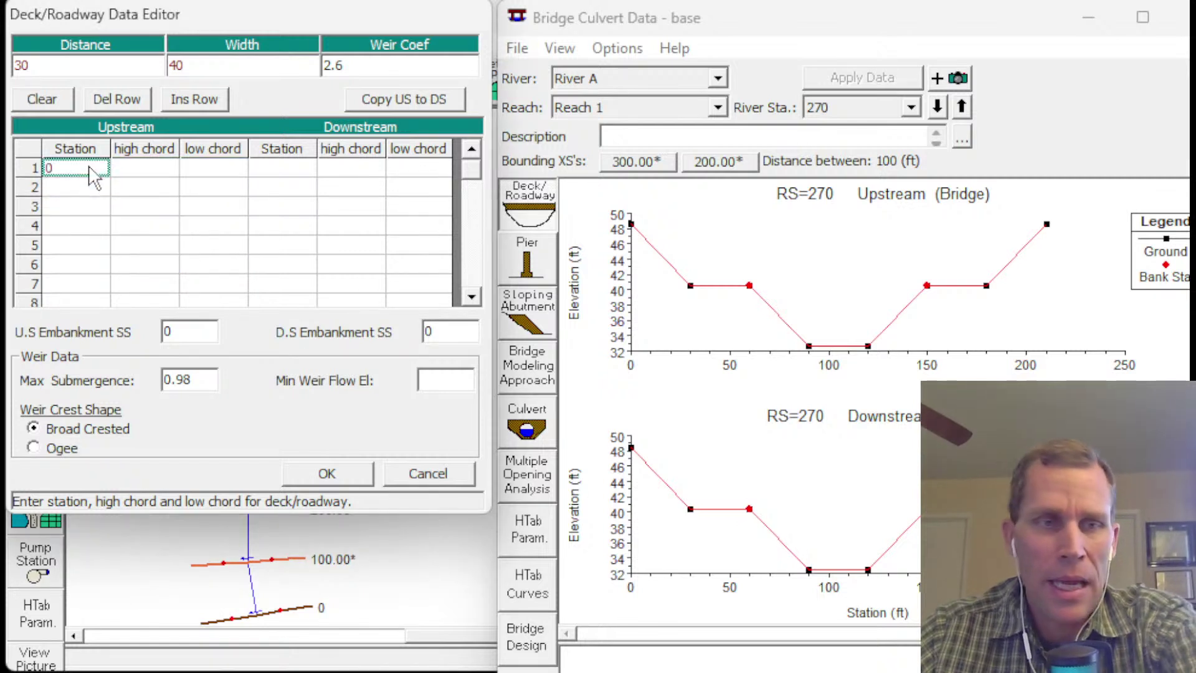
{"action": "left_click", "coordinate": [87, 190]}
{"action": "type", "text": "210"}
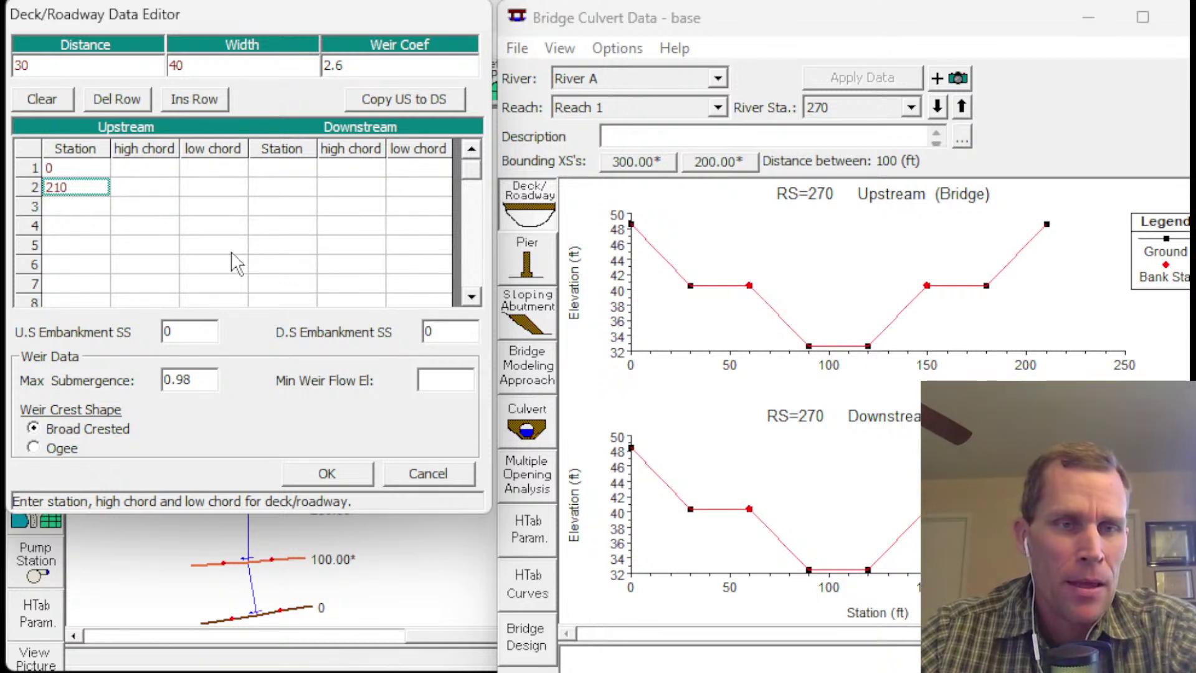
- Give both upstream deck stations a high chord of 49 and a low chord of 46
{"action": "left_click", "coordinate": [162, 174]}
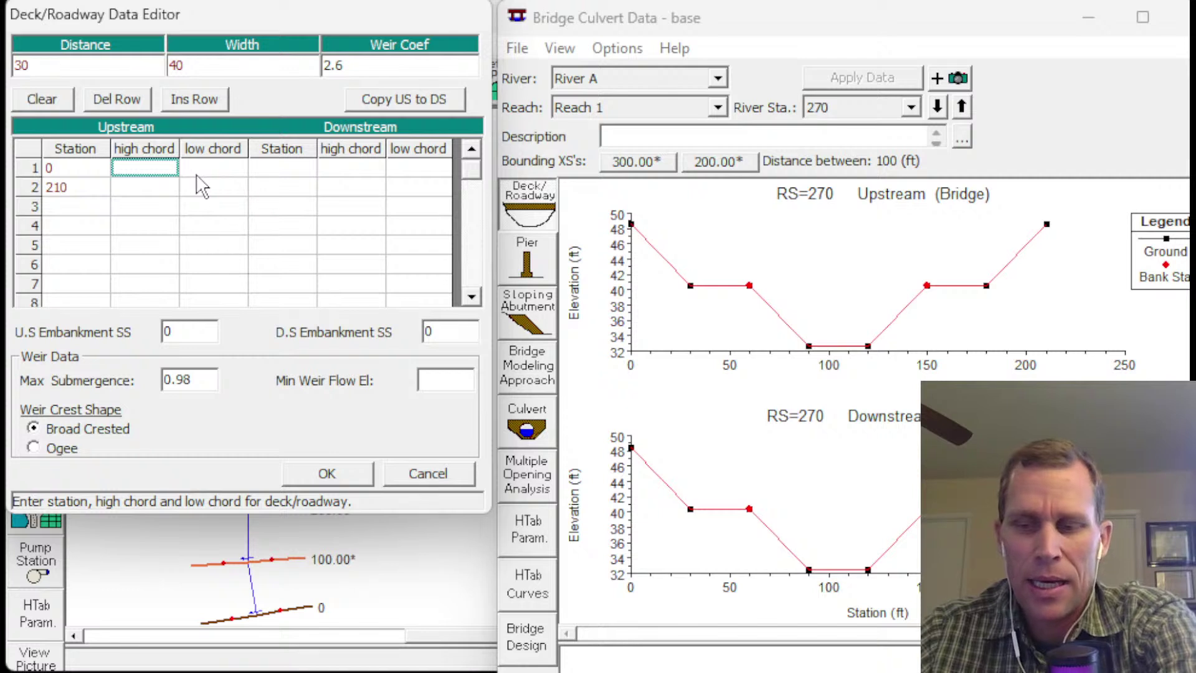
{"action": "type", "text": "49"}
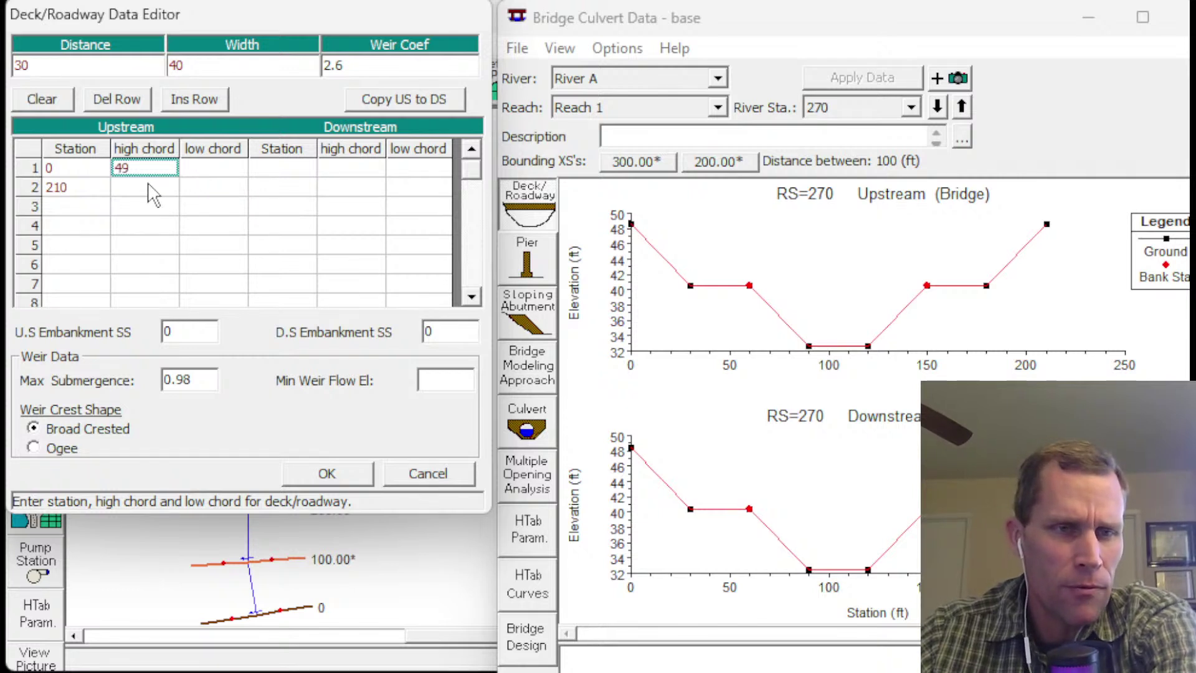
{"action": "left_click", "coordinate": [198, 173]}
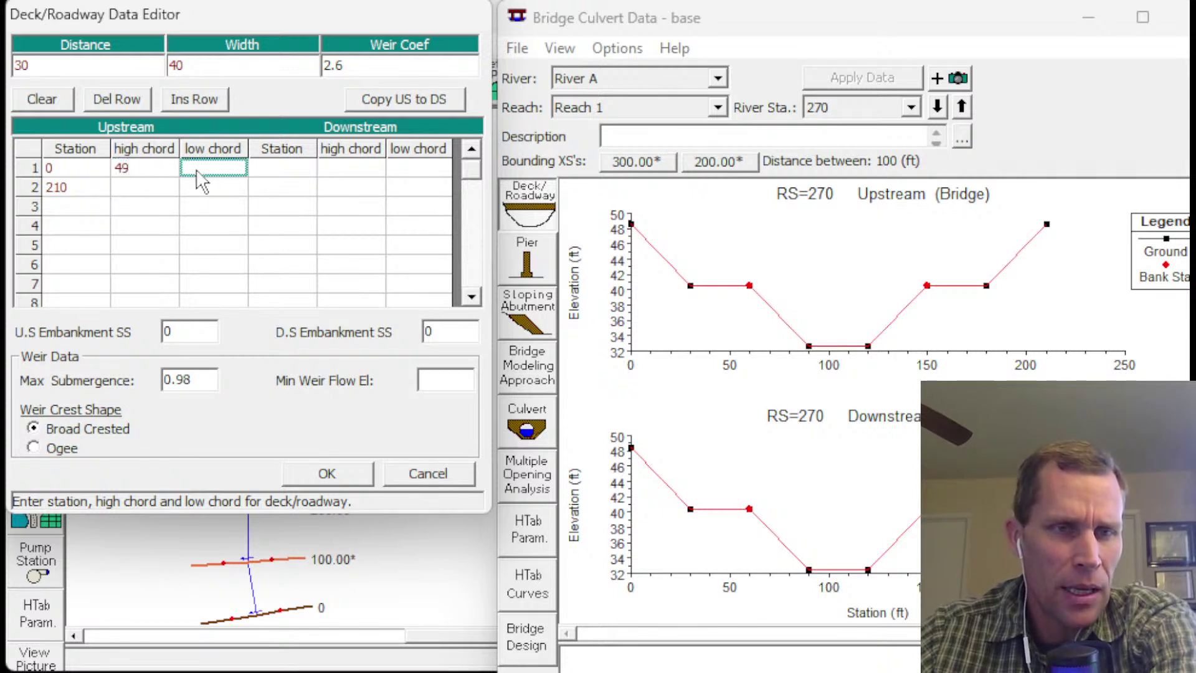
{"action": "left_click", "coordinate": [145, 187]}
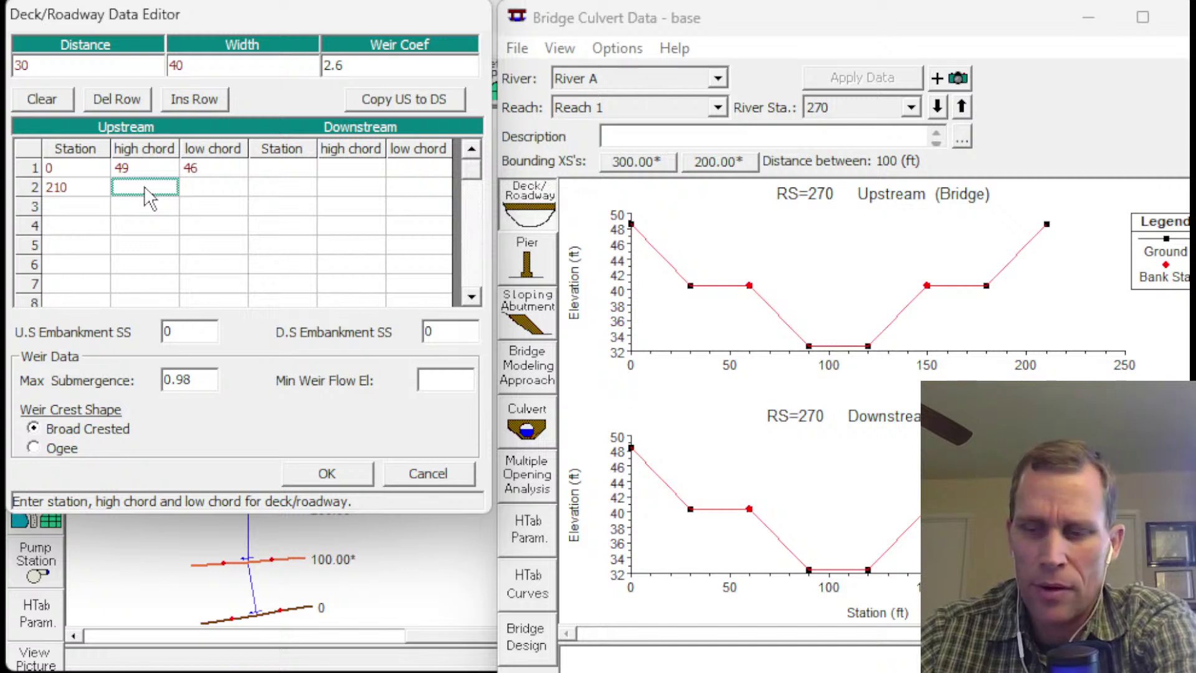
{"action": "left_click", "coordinate": [194, 193]}
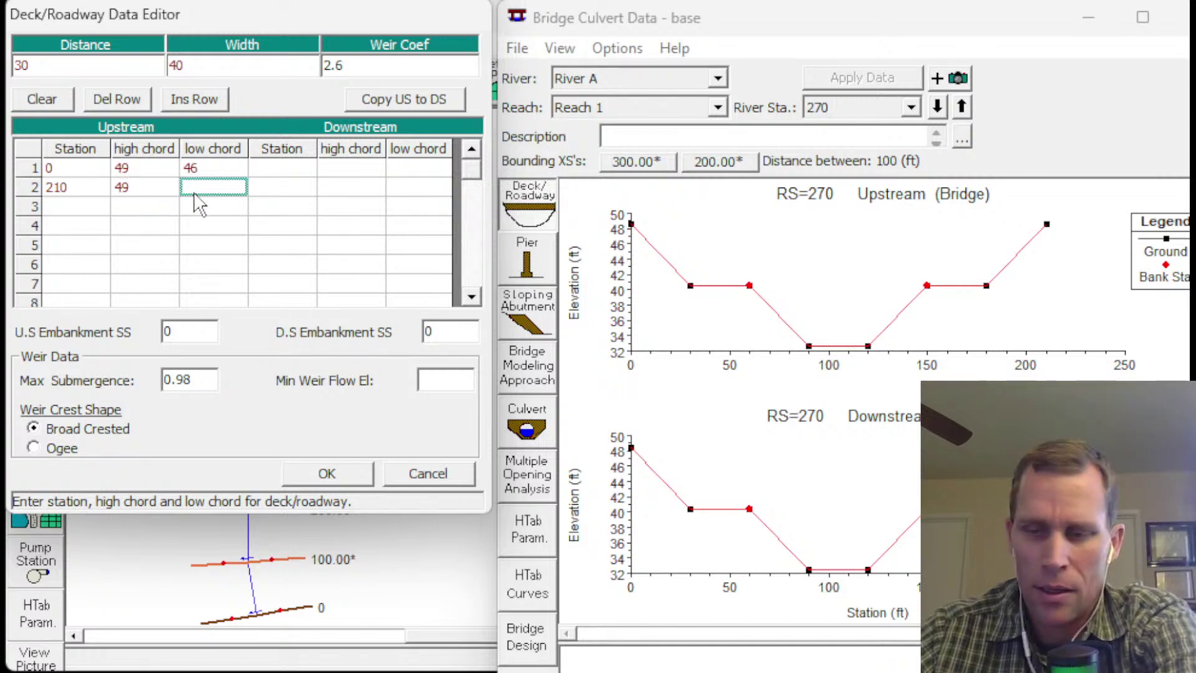
{"action": "type", "text": "46"}
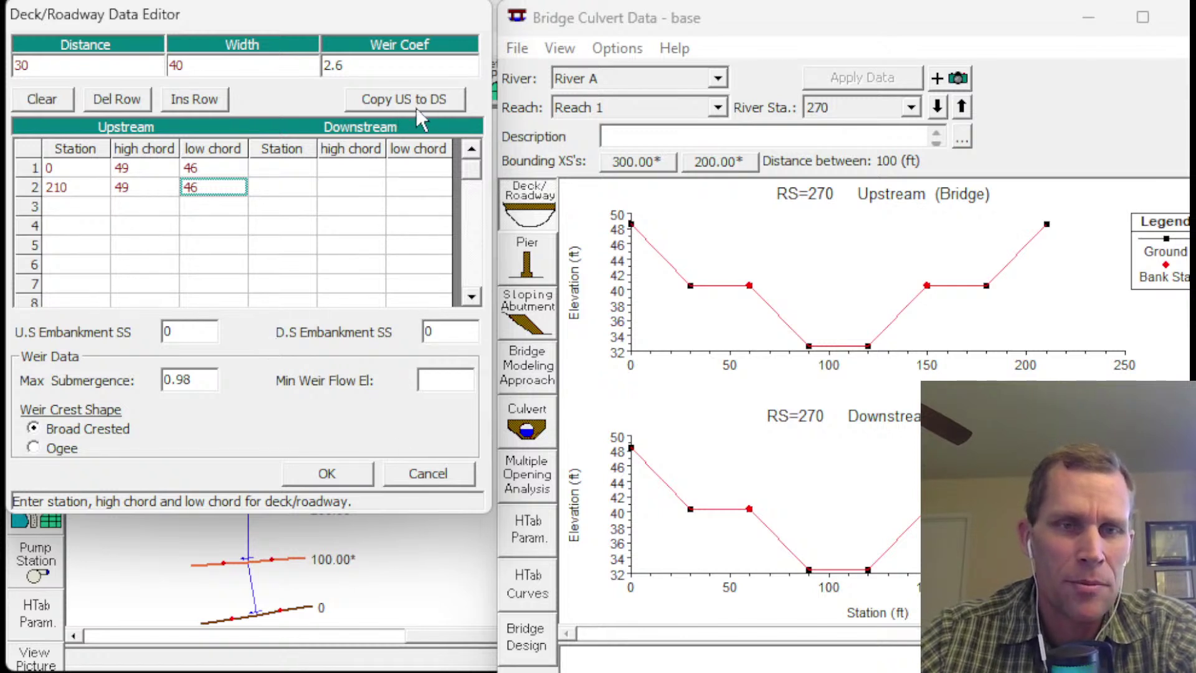
- Copy the upstream deck stations and chord elevations to the downstream side
{"action": "left_click", "coordinate": [100, 174]}
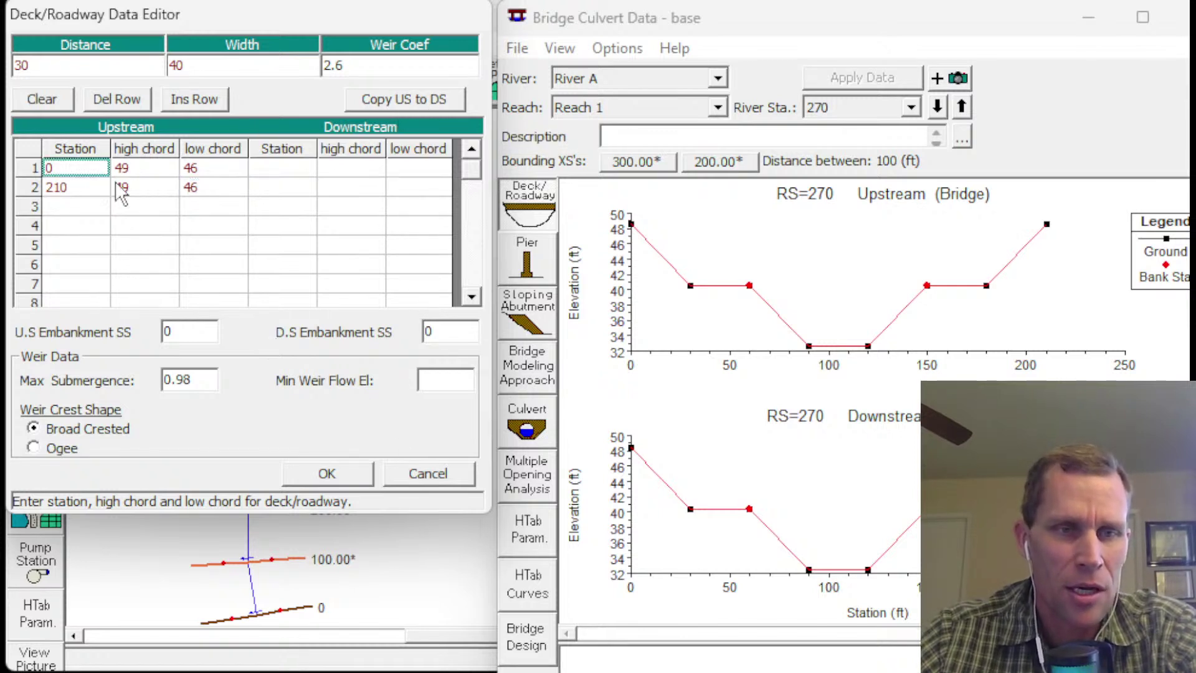
{"action": "left_click_drag", "start_coordinate": [120, 193], "coordinate": [211, 259]}
{"action": "left_click_drag", "start_coordinate": [274, 167], "coordinate": [411, 261]}
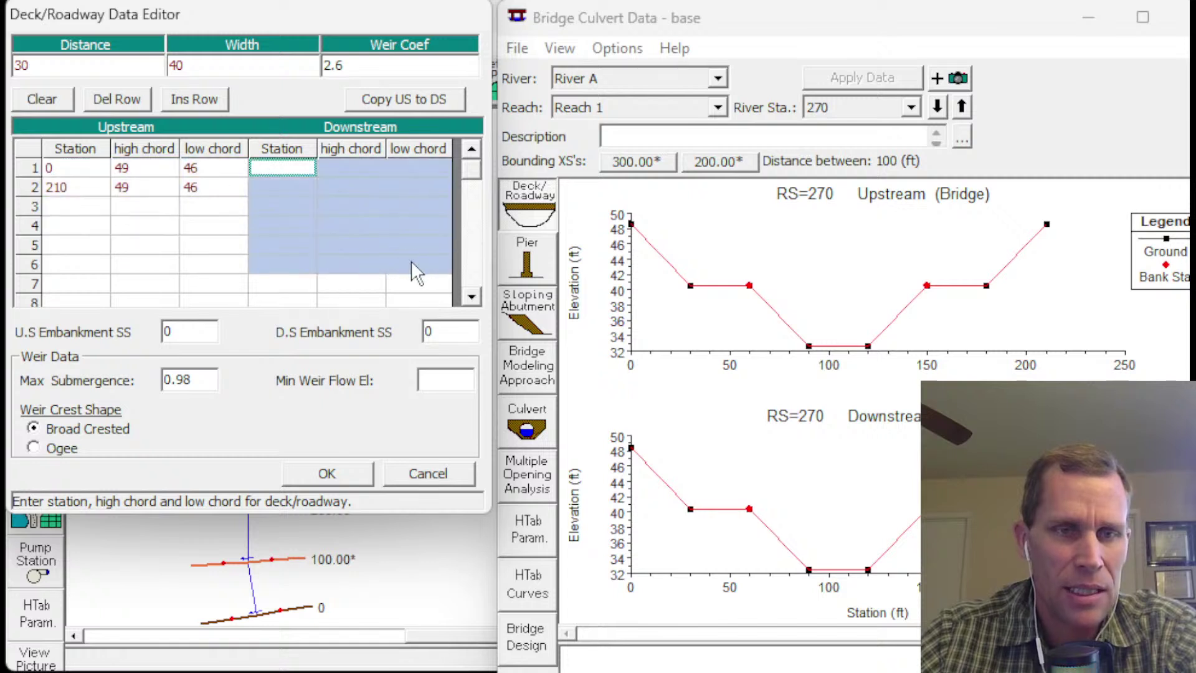
{"action": "left_click", "coordinate": [318, 208]}
{"action": "left_click", "coordinate": [402, 98]}
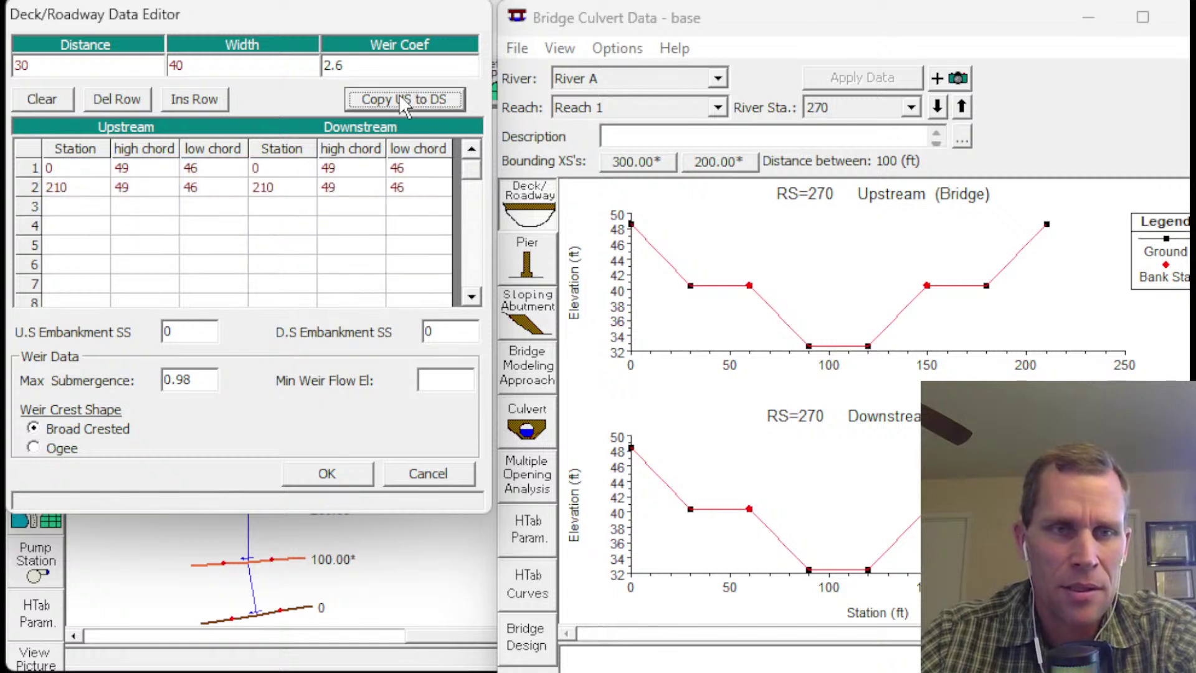
- Set the upstream and downstream embankment side slopes to 3 and accept the deck/roadway data
{"action": "double_click", "coordinate": [170, 331]}
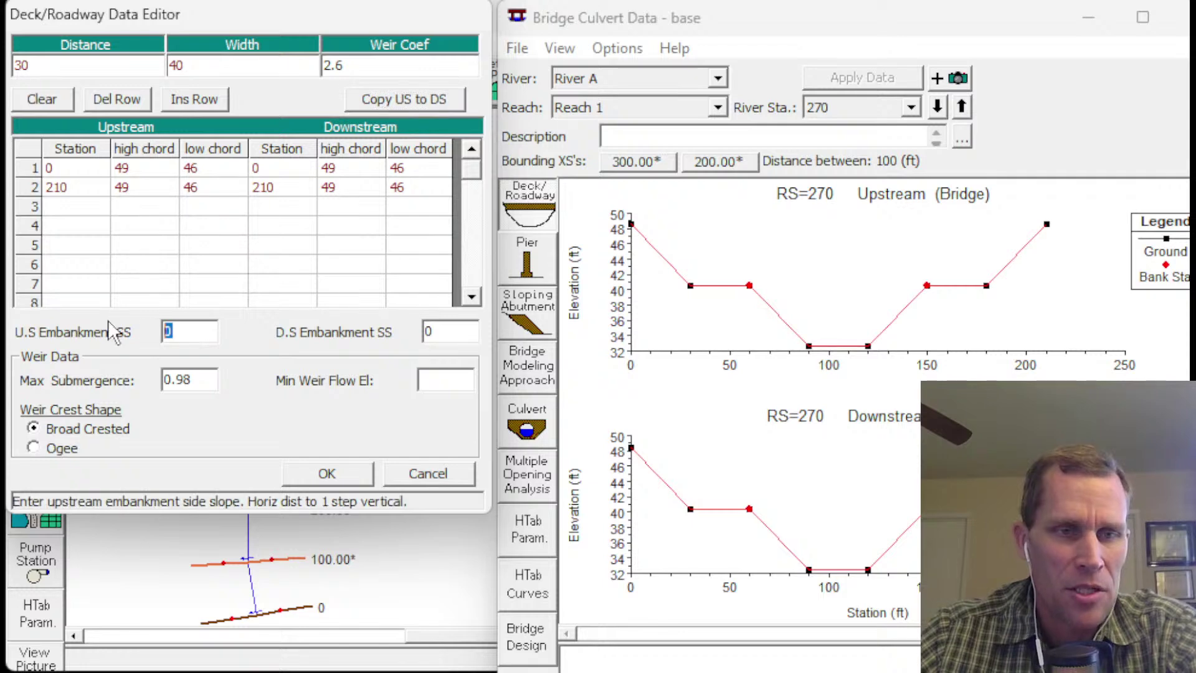
{"action": "type", "text": "3"}
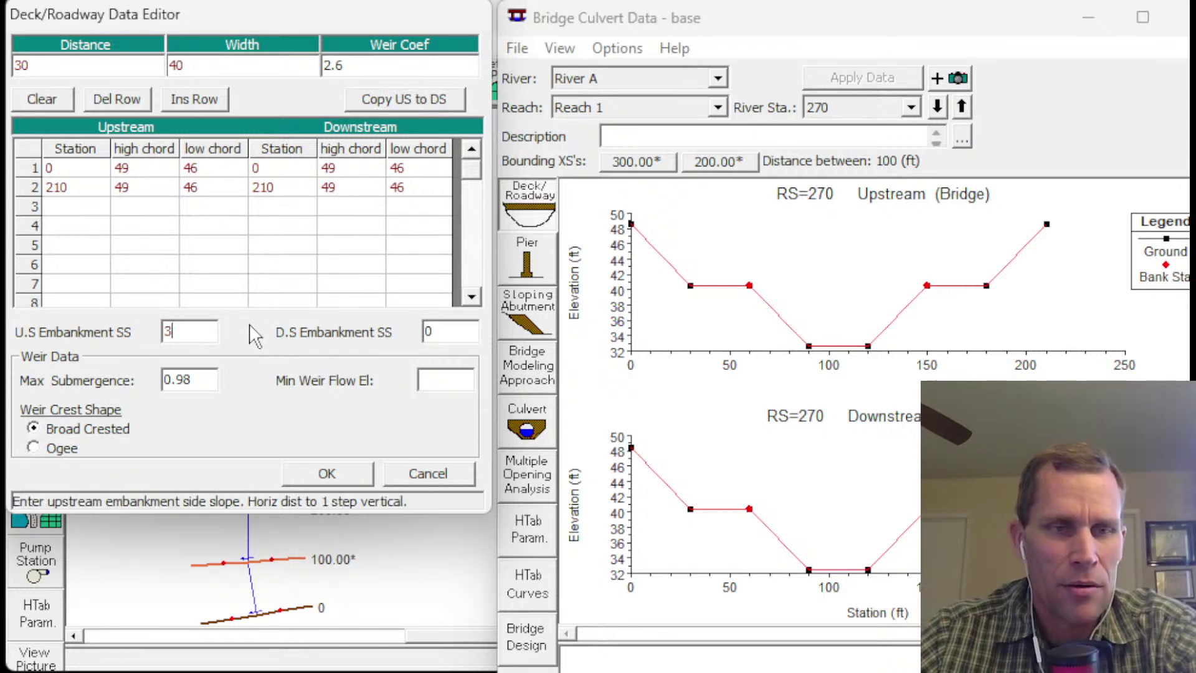
{"action": "double_click", "coordinate": [450, 333]}
{"action": "type", "text": "3"}
{"action": "left_click", "coordinate": [349, 479]}
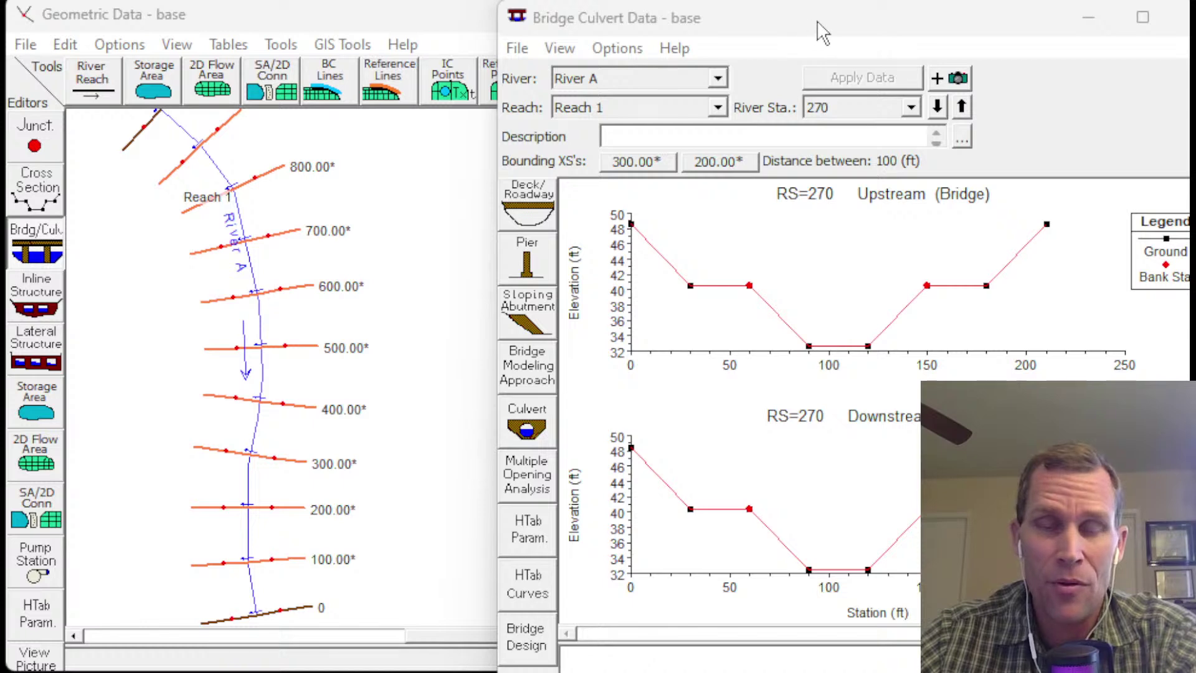
- Open the bridge's pier data and set pier 1's upstream and downstream centerline stations to 50
{"action": "left_click_drag", "start_coordinate": [815, 34], "coordinate": [727, 28]}
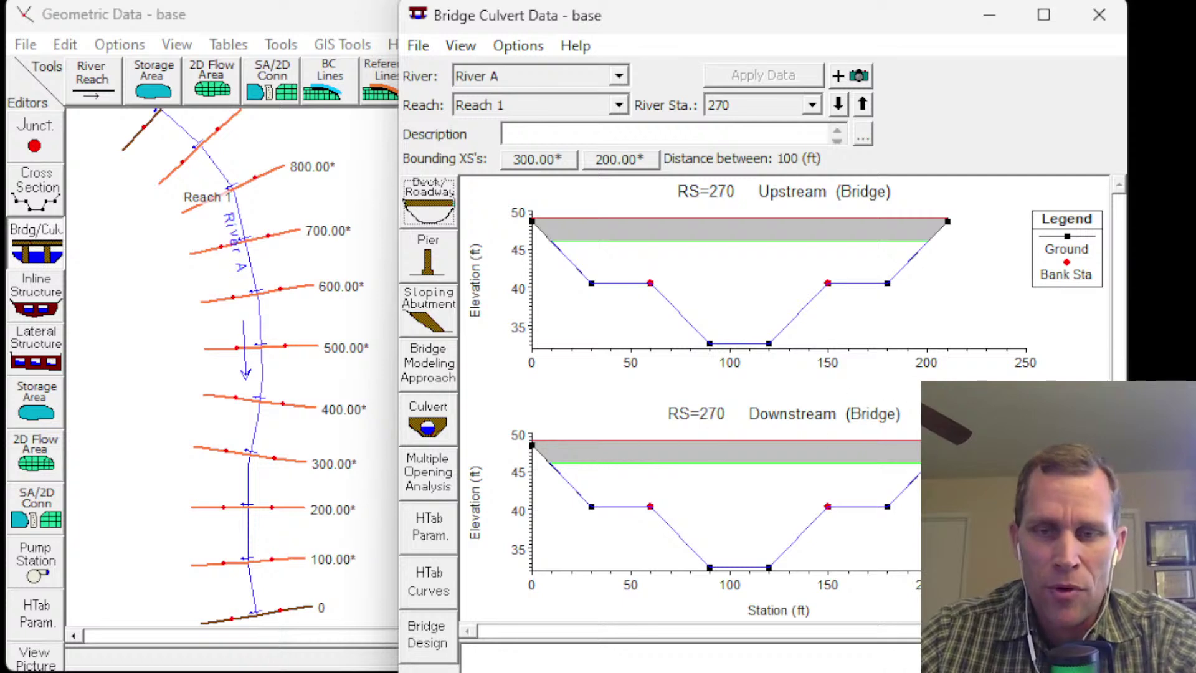
{"action": "mouse_move", "coordinate": [1127, 672]}
{"action": "left_mouse_down"}
{"action": "mouse_move", "coordinate": [1105, 672]}
{"action": "mouse_move", "coordinate": [1049, 607]}
{"action": "mouse_move", "coordinate": [1117, 671]}
{"action": "left_mouse_up"}
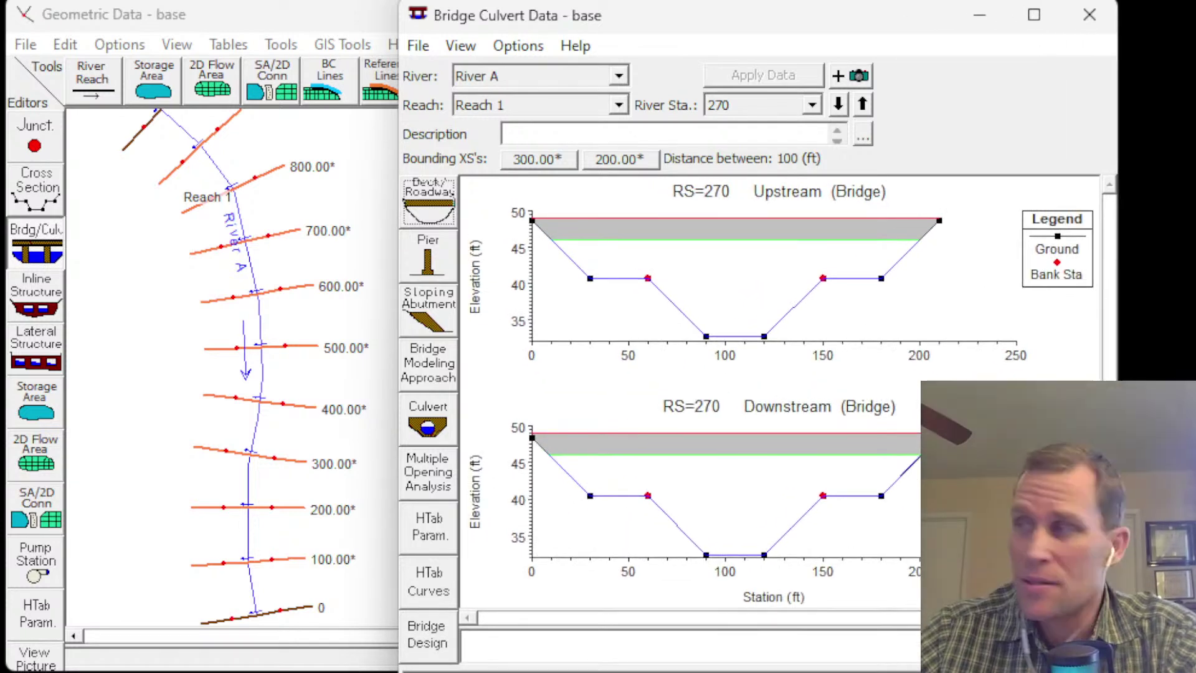
{"action": "left_click_drag", "start_coordinate": [828, 31], "coordinate": [755, 33]}
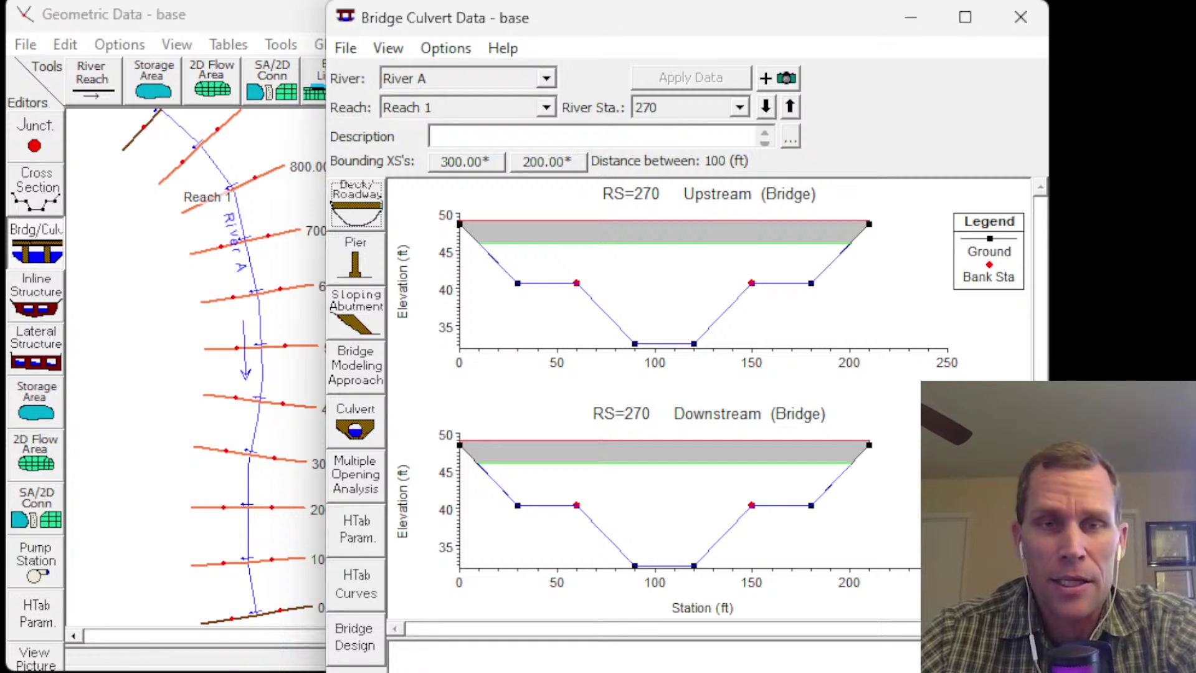
{"action": "left_click", "coordinate": [357, 258]}
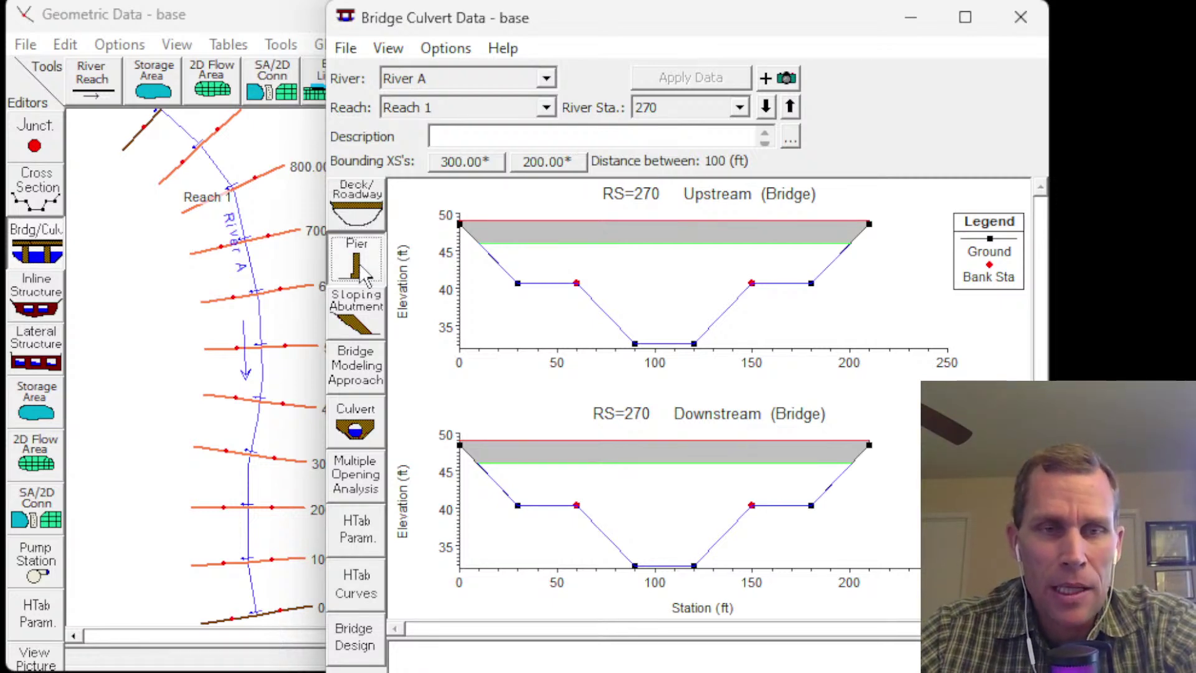
{"action": "left_click_drag", "start_coordinate": [224, 80], "coordinate": [236, 62]}
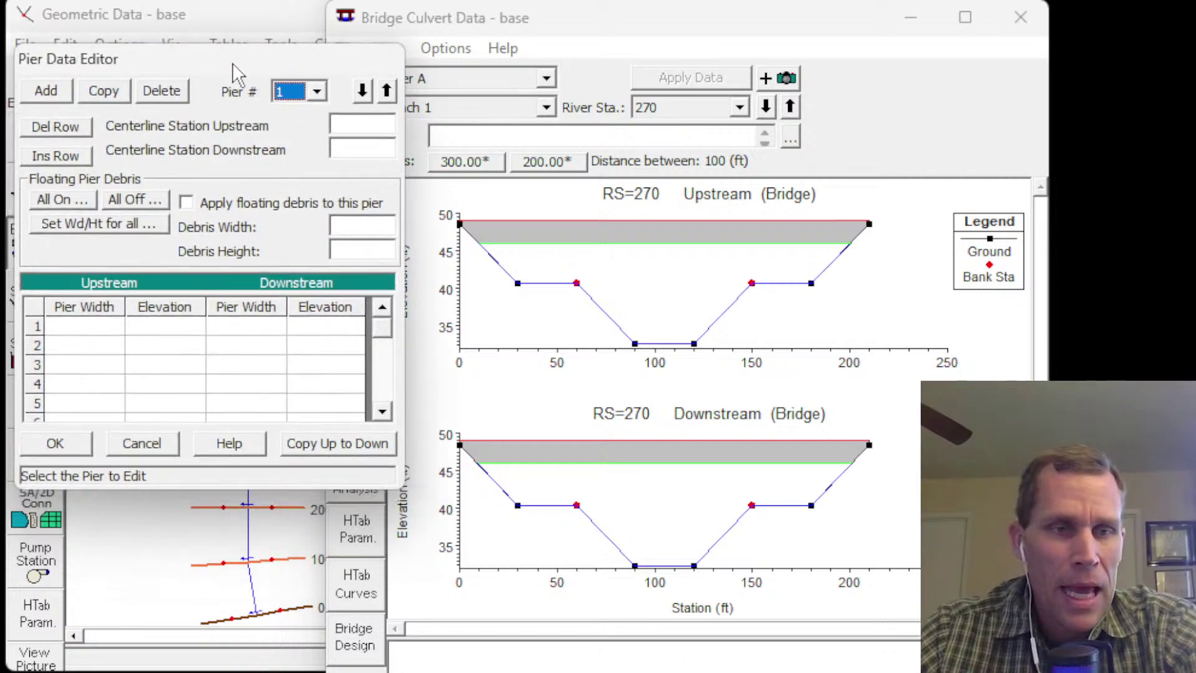
{"action": "left_click", "coordinate": [367, 124]}
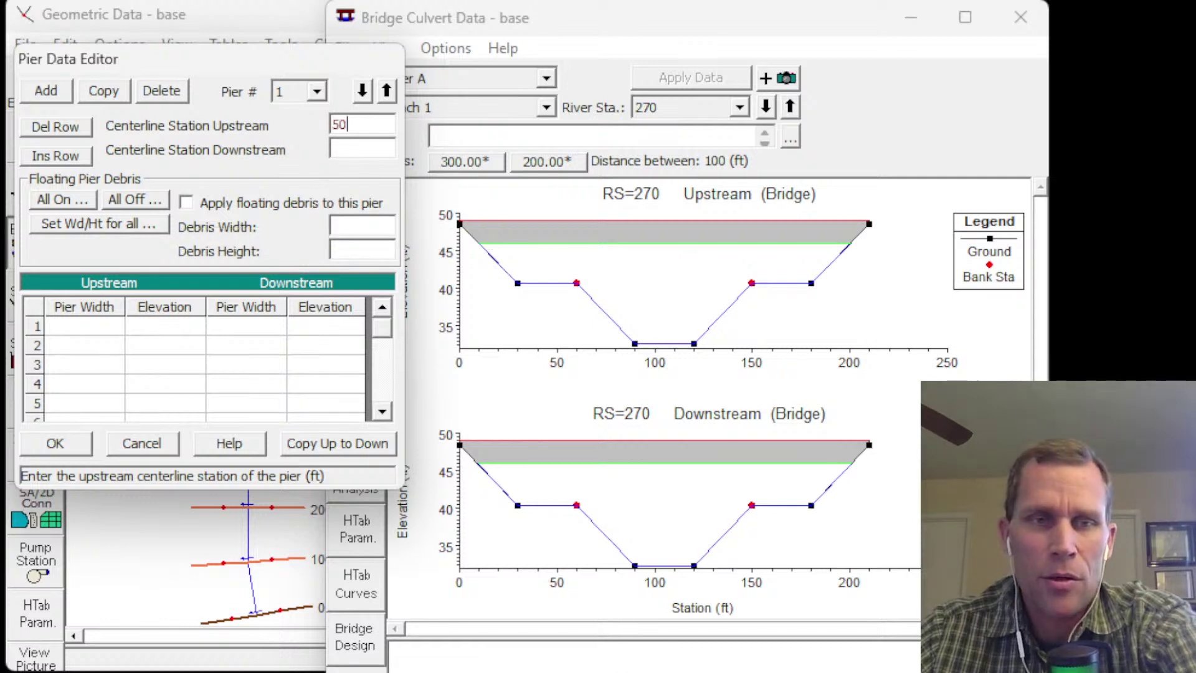
{"action": "left_click", "coordinate": [351, 151]}
{"action": "type", "text": "50"}
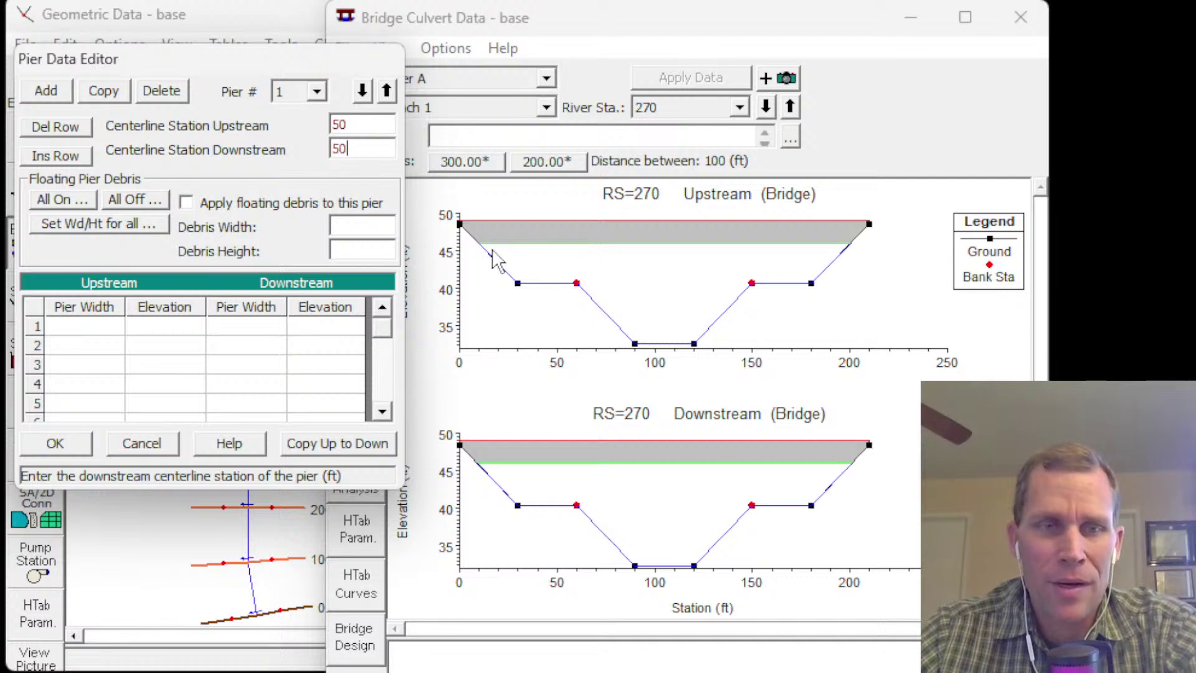
{"action": "left_click_drag", "start_coordinate": [350, 126], "coordinate": [312, 127]}
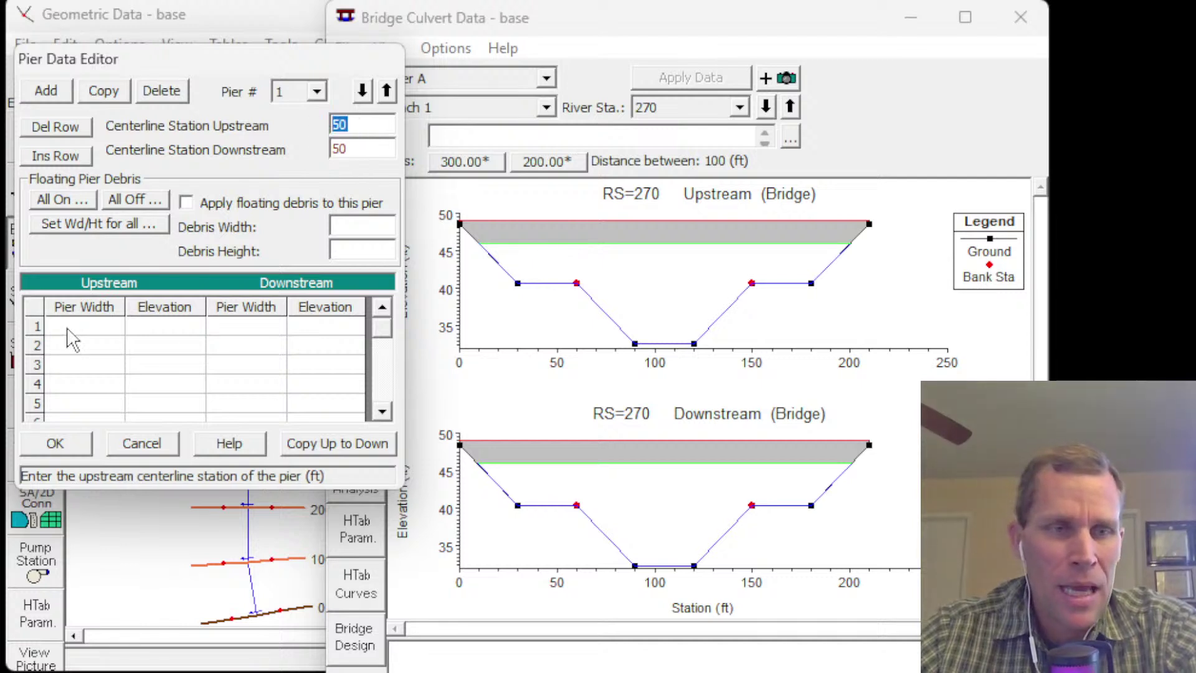
- Switch to the hec_ras_data.xlsx workbook in Excel and examine the bridge pier widths and elevations on sheet L2
{"action": "left_click", "coordinate": [67, 329]}
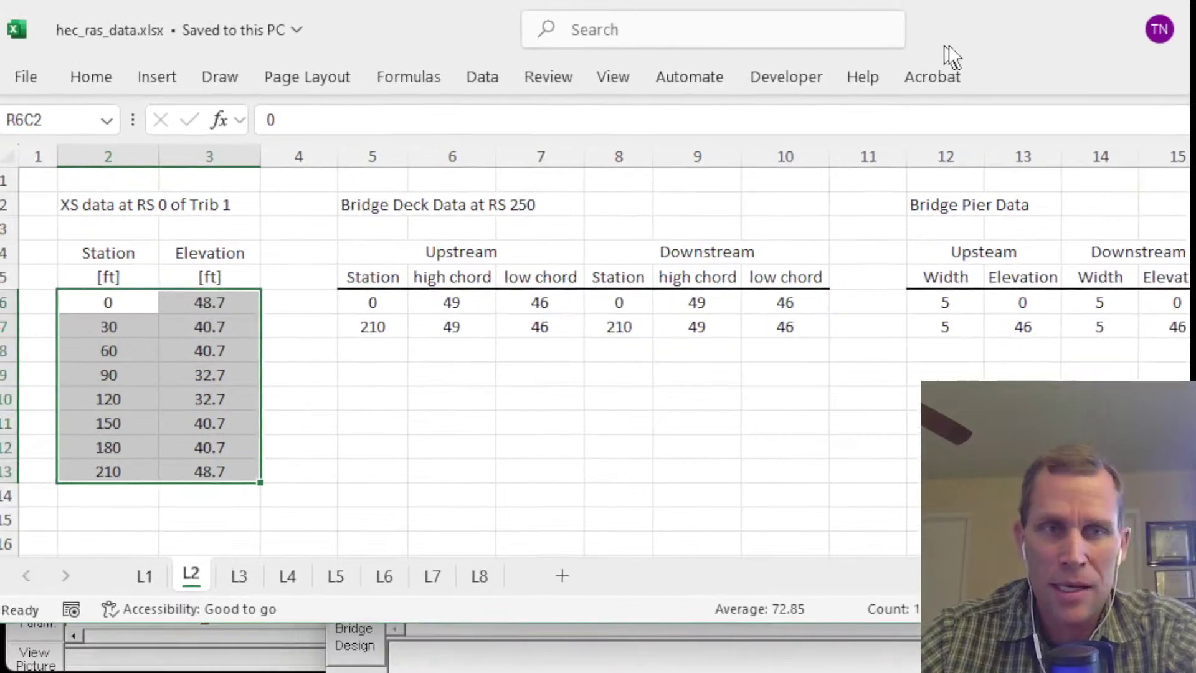
{"action": "left_click_drag", "start_coordinate": [951, 56], "coordinate": [774, 75]}
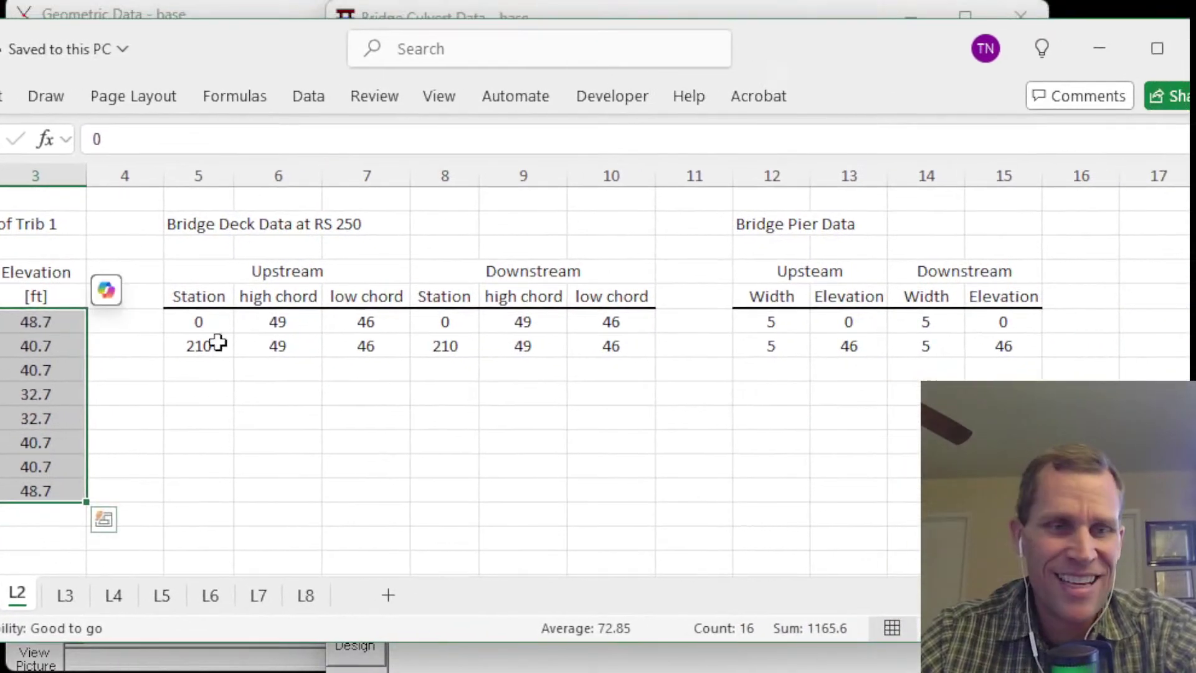
{"action": "left_click_drag", "start_coordinate": [197, 321], "coordinate": [642, 339]}
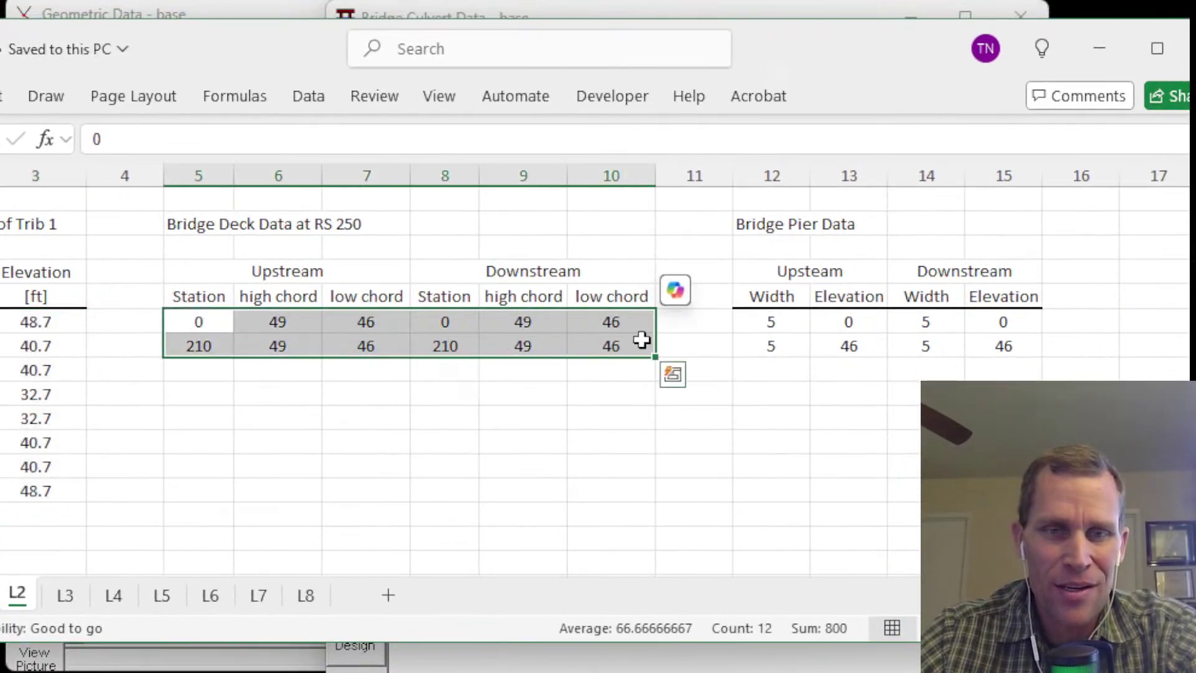
{"action": "left_click_drag", "start_coordinate": [841, 73], "coordinate": [558, 81]}
{"action": "left_click", "coordinate": [485, 330]}
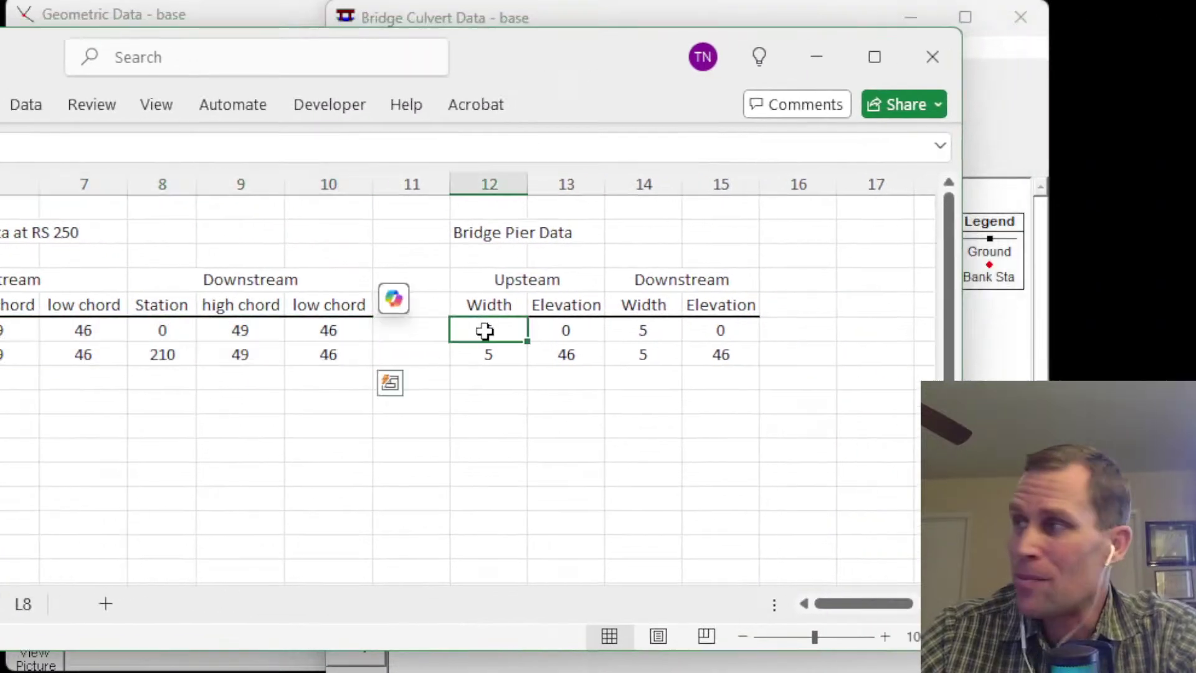
{"action": "left_click_drag", "start_coordinate": [485, 330], "coordinate": [723, 352]}
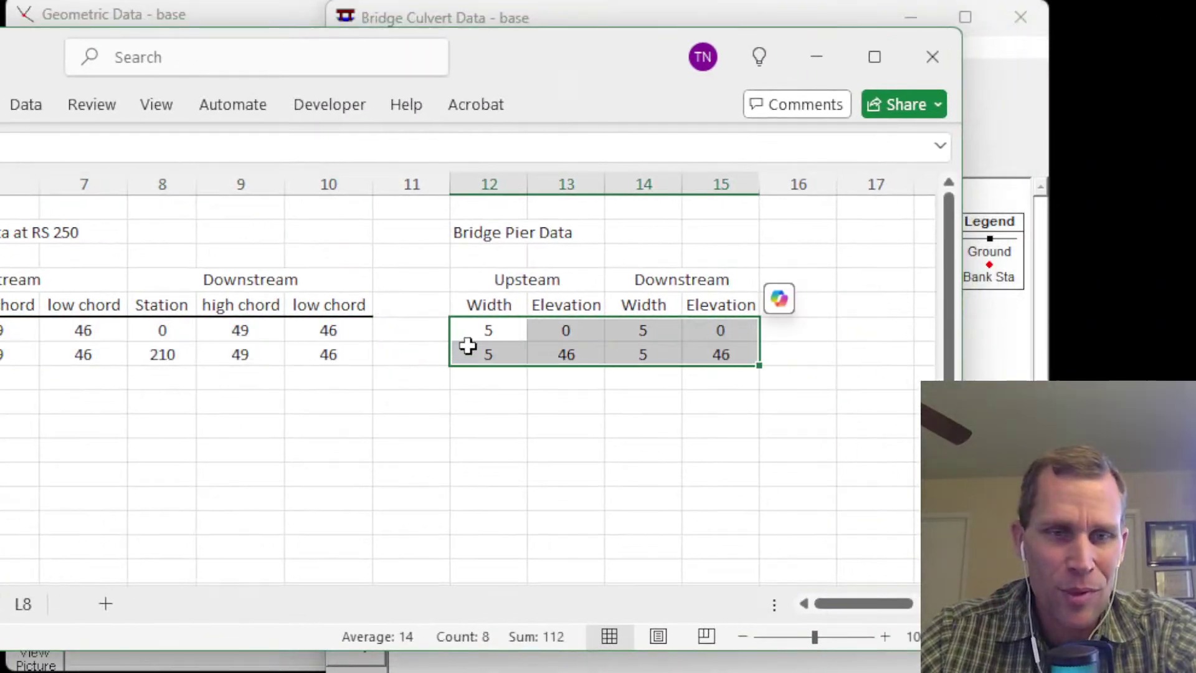
{"action": "left_click", "coordinate": [468, 341]}
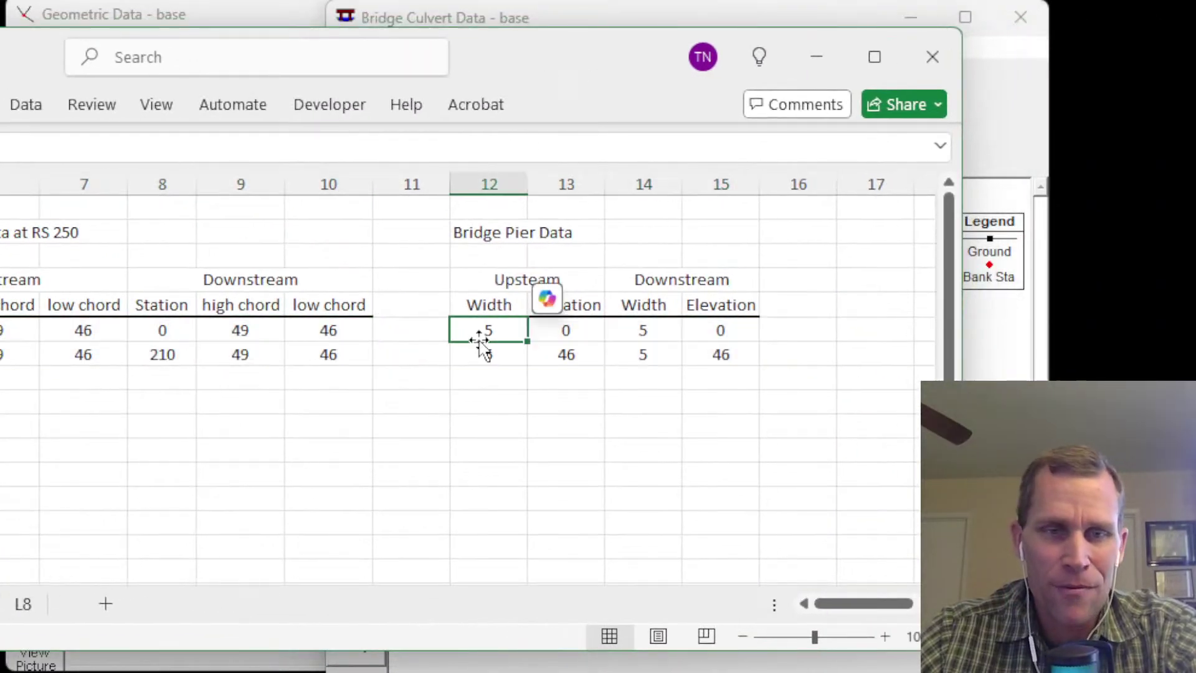
{"action": "left_click", "coordinate": [550, 337]}
{"action": "left_click", "coordinate": [553, 352]}
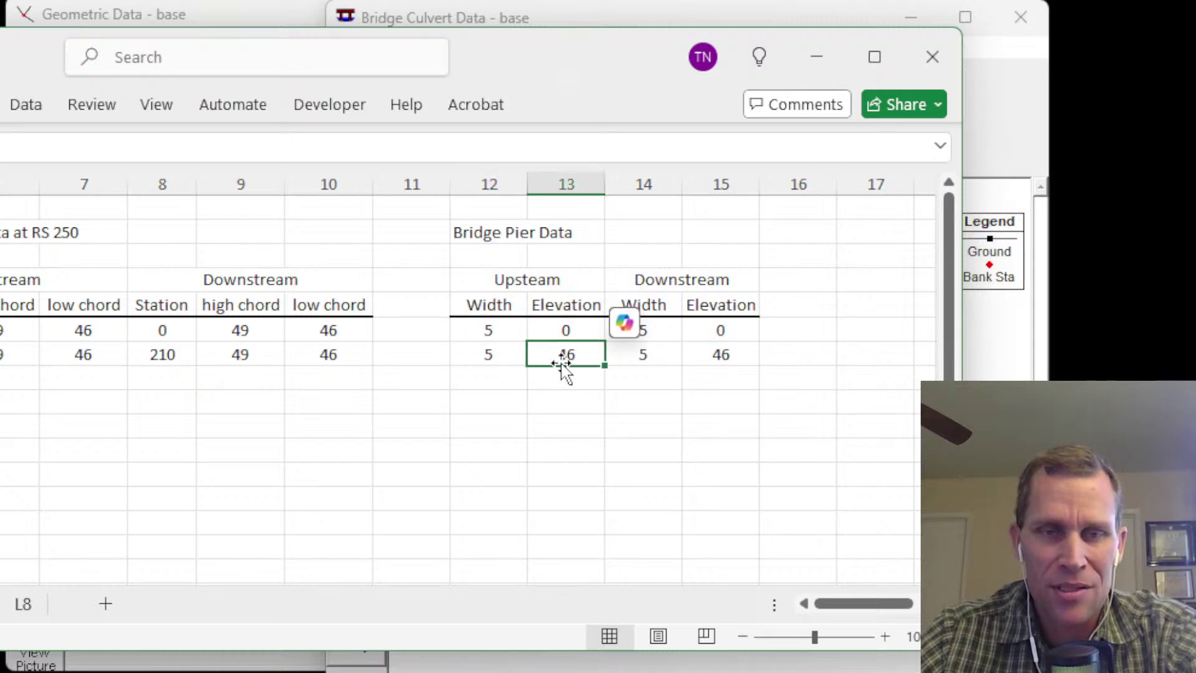
{"action": "left_click", "coordinate": [553, 332]}
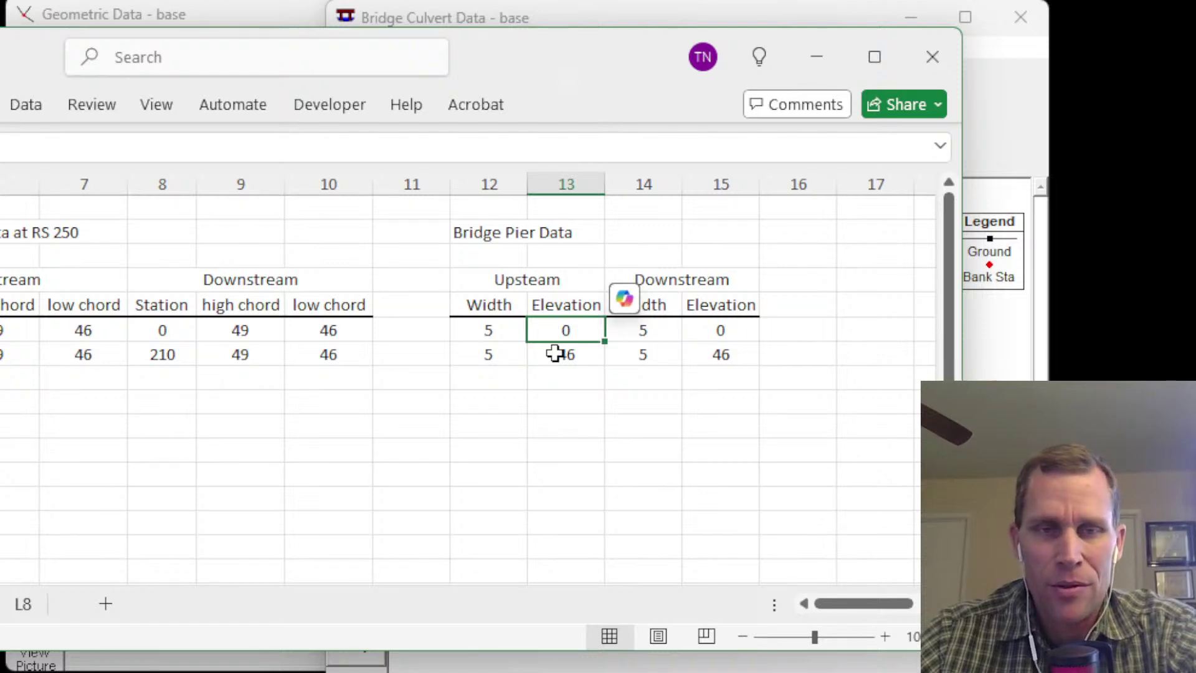
{"action": "left_click", "coordinate": [554, 352]}
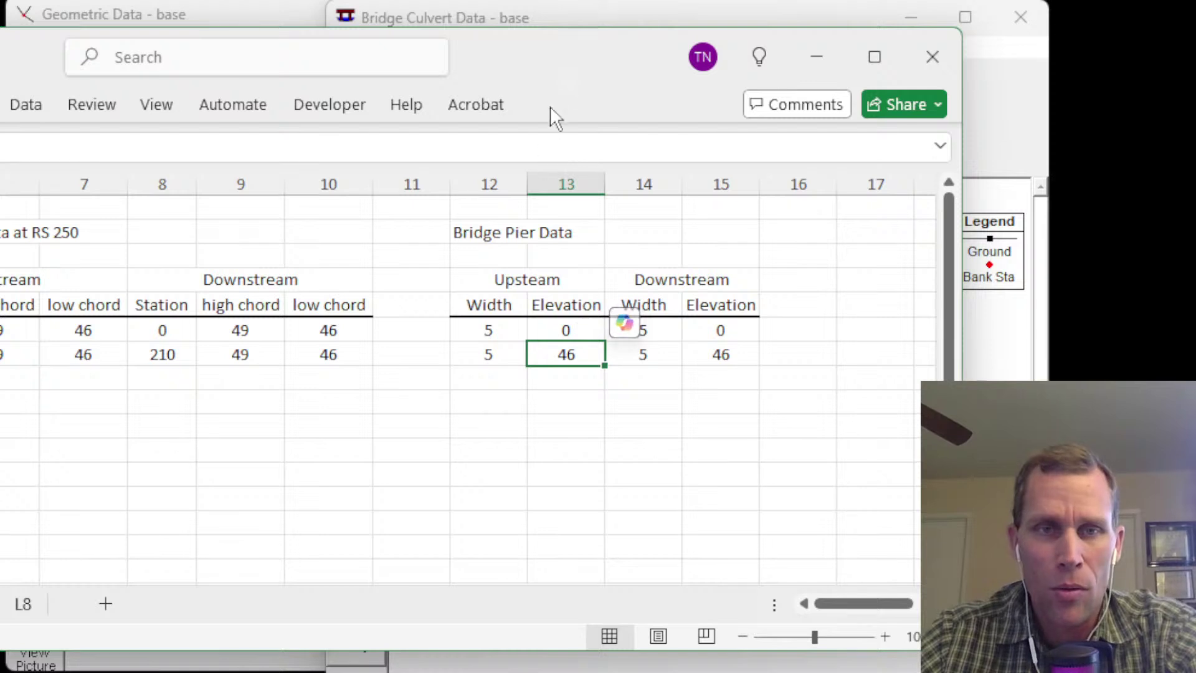
{"action": "left_click_drag", "start_coordinate": [519, 51], "coordinate": [1195, 150]}
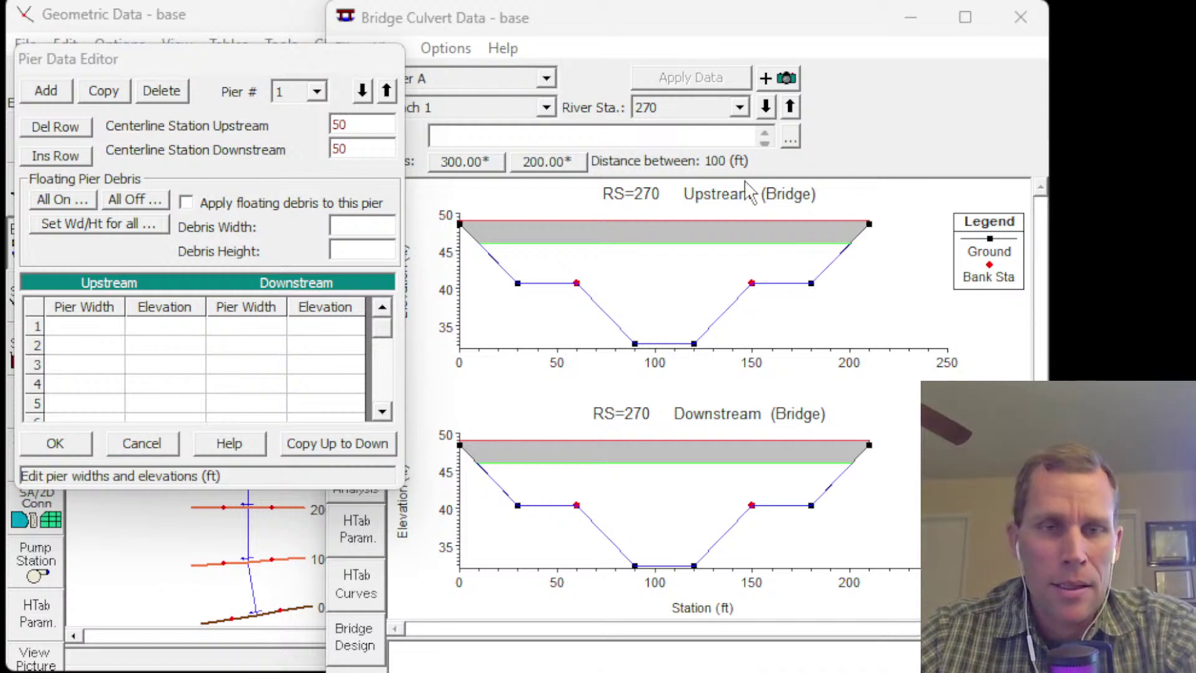
- Enter pier 1's upstream data in HEC-RAS as width 5 at elevation 0 and width 5 at elevation 46
{"action": "left_click", "coordinate": [89, 326]}
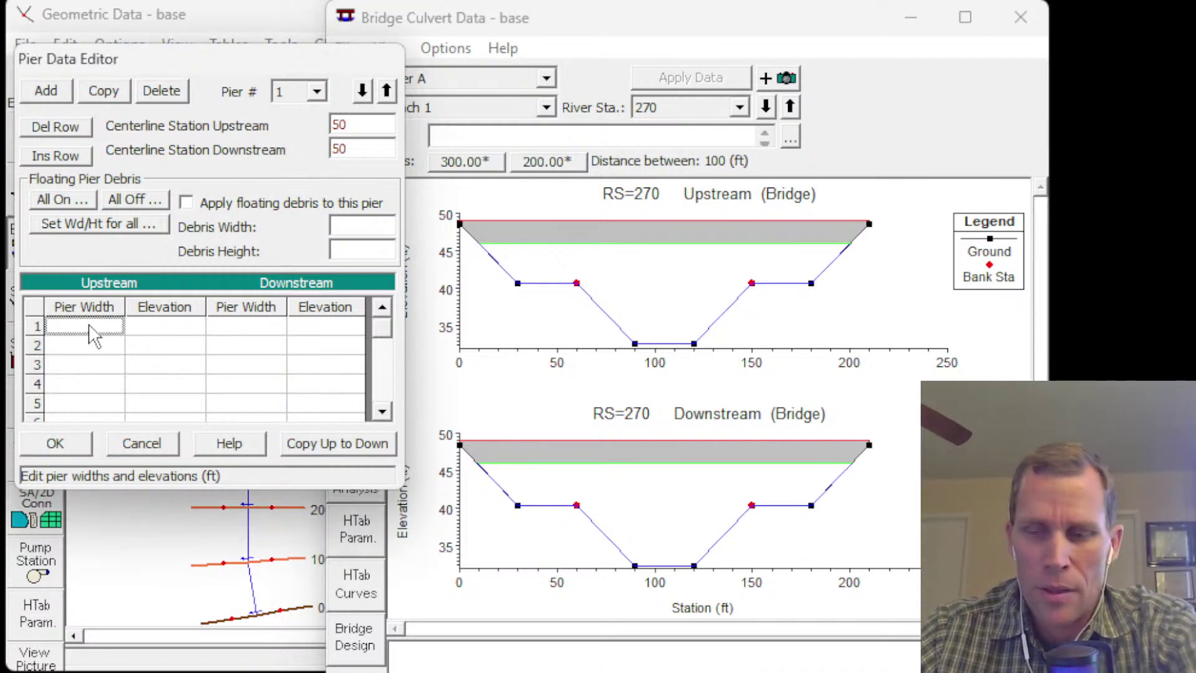
{"action": "type", "text": "5"}
{"action": "left_click", "coordinate": [88, 347]}
{"action": "type", "text": "5"}
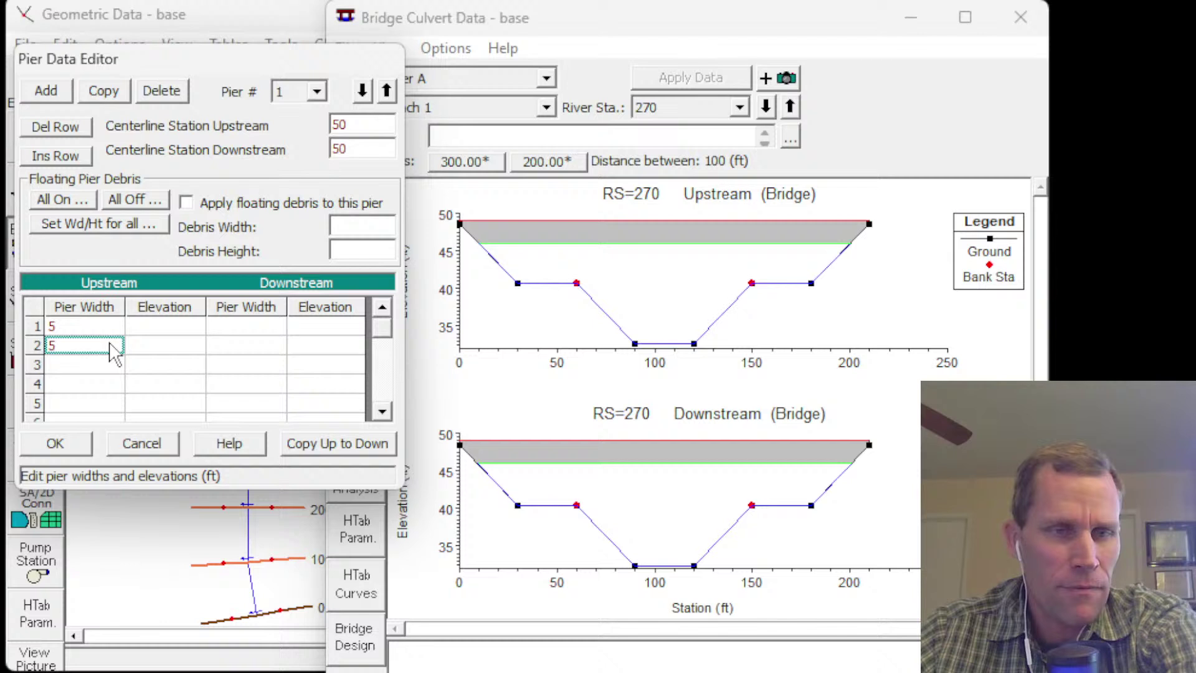
{"action": "left_click", "coordinate": [160, 326]}
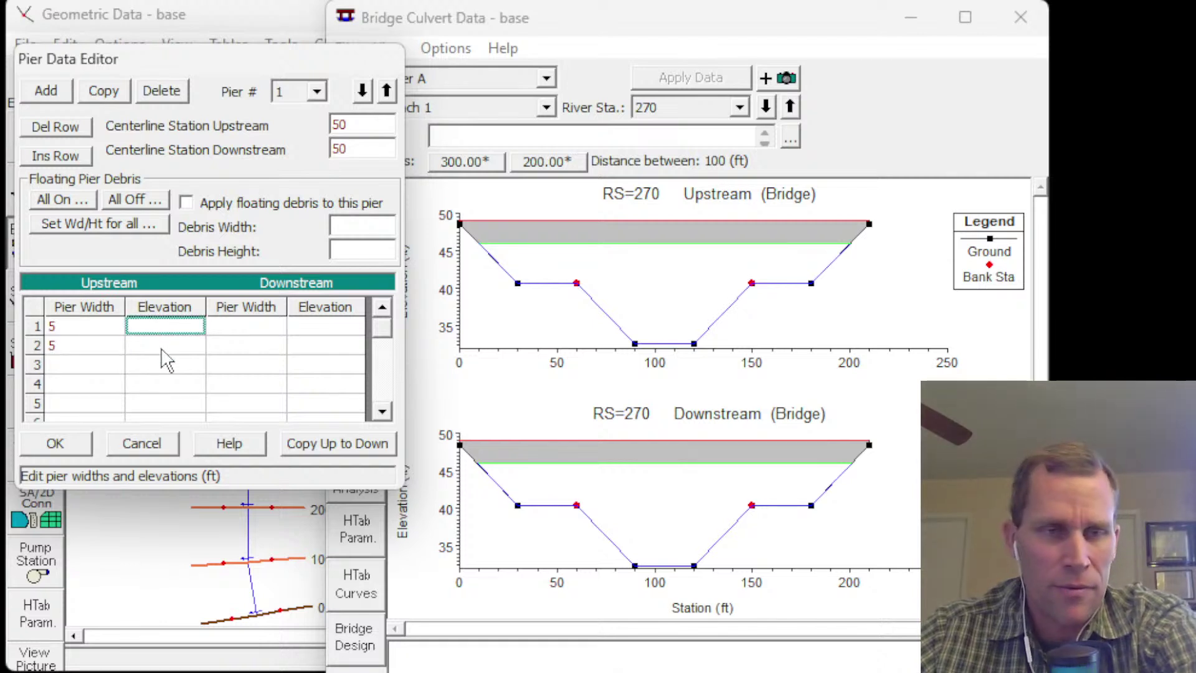
{"action": "left_click", "coordinate": [156, 344]}
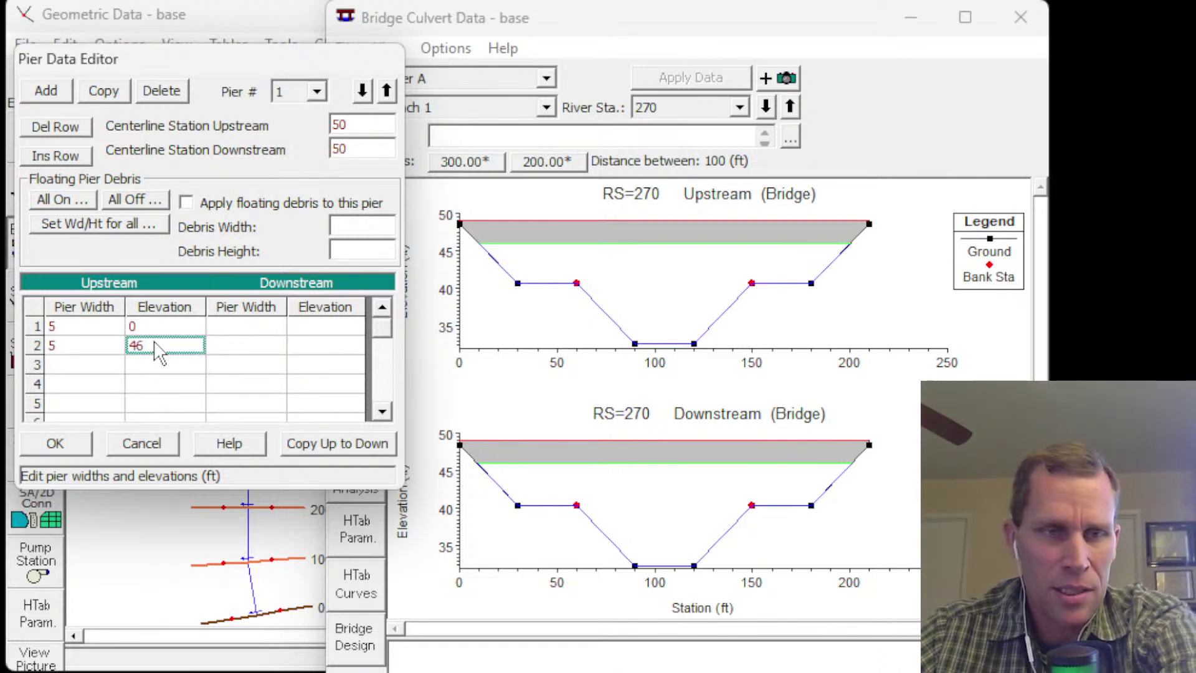
- Copy pier 1's upstream widths and elevations to the downstream side and accept the pier data
{"action": "left_click_drag", "start_coordinate": [230, 326], "coordinate": [318, 353]}
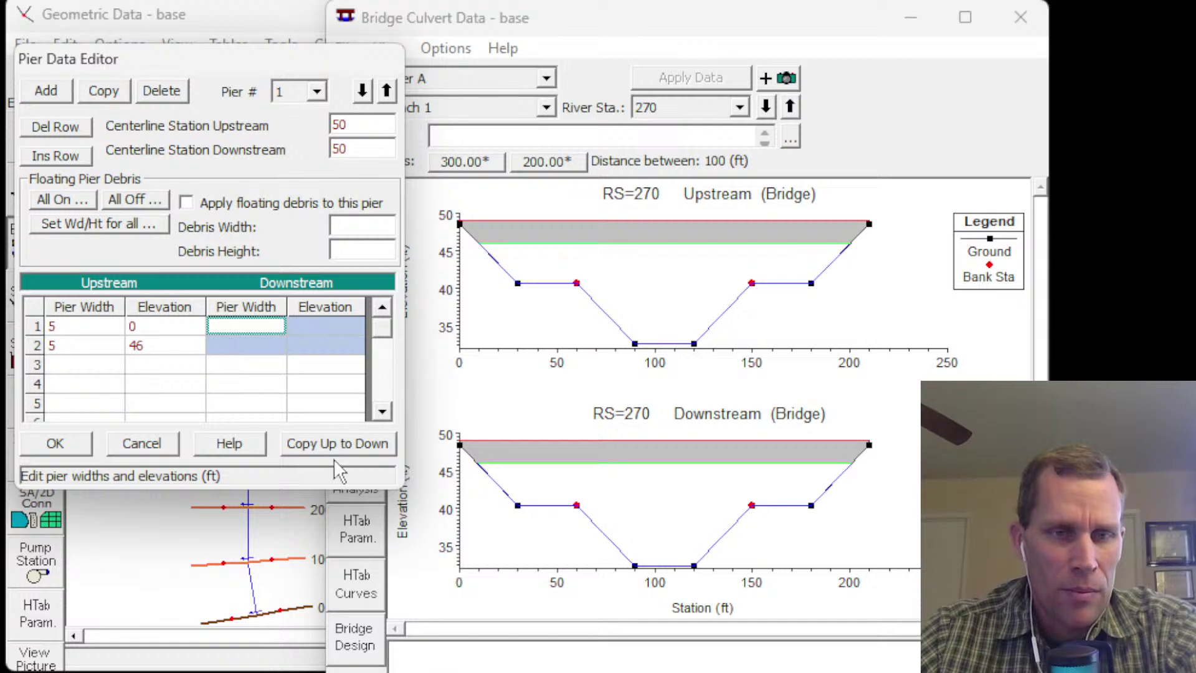
{"action": "left_click", "coordinate": [315, 442]}
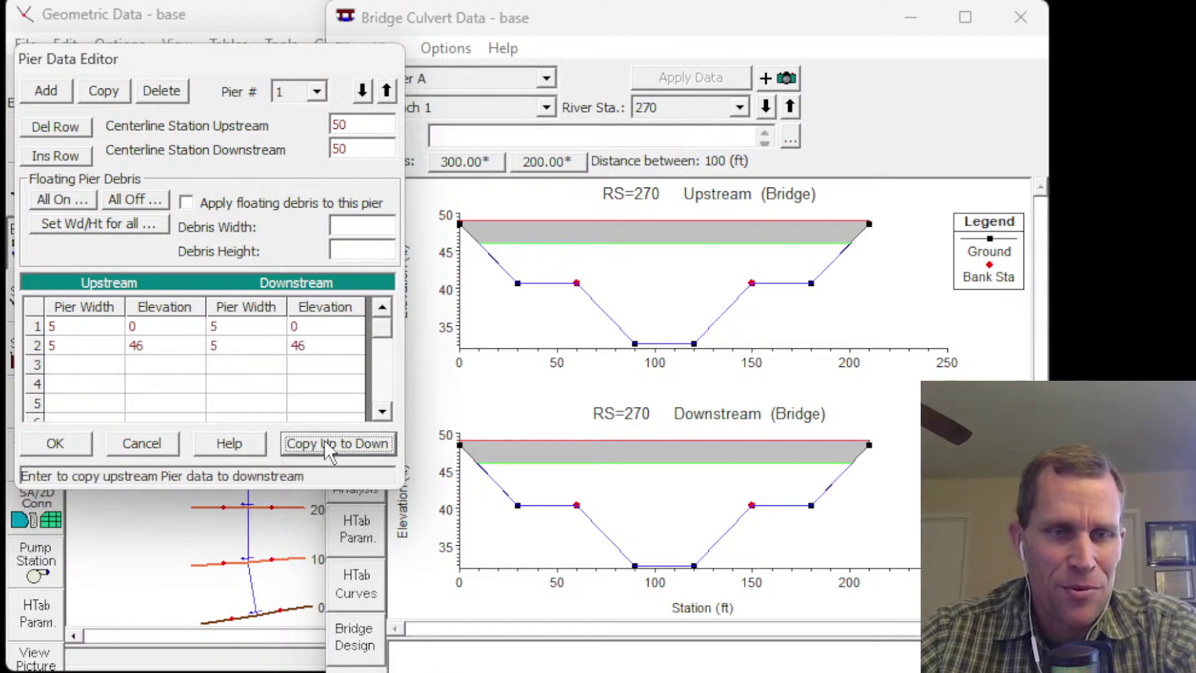
{"action": "left_click", "coordinate": [299, 329]}
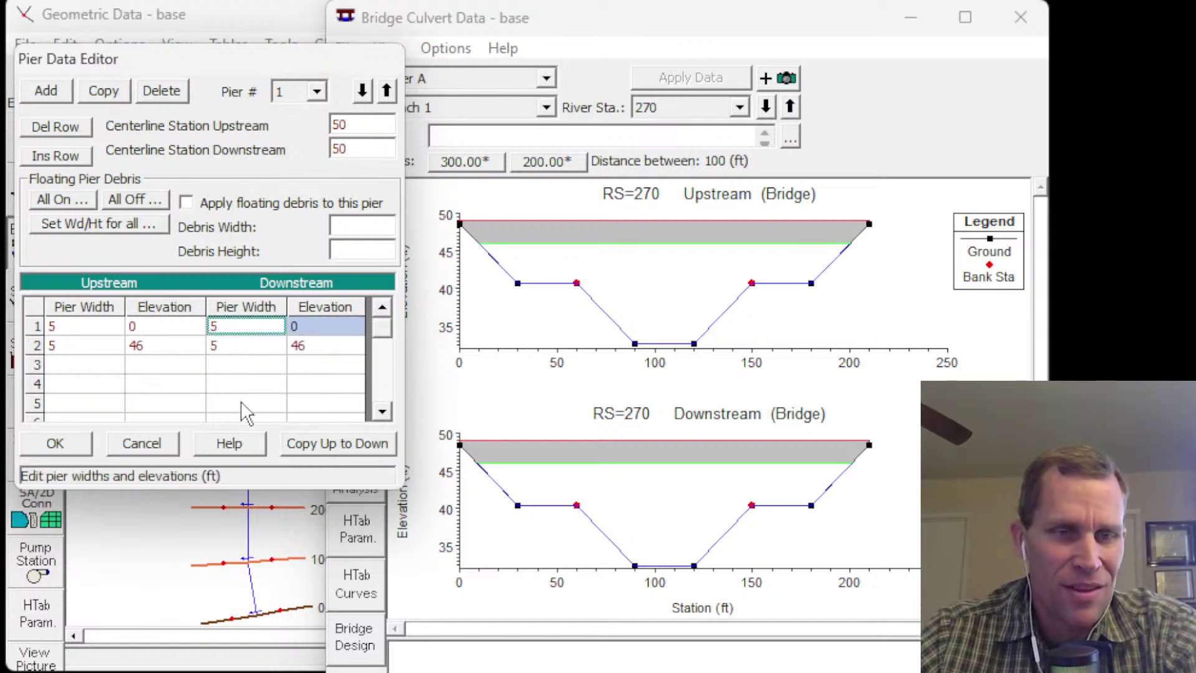
{"action": "left_click", "coordinate": [55, 444]}
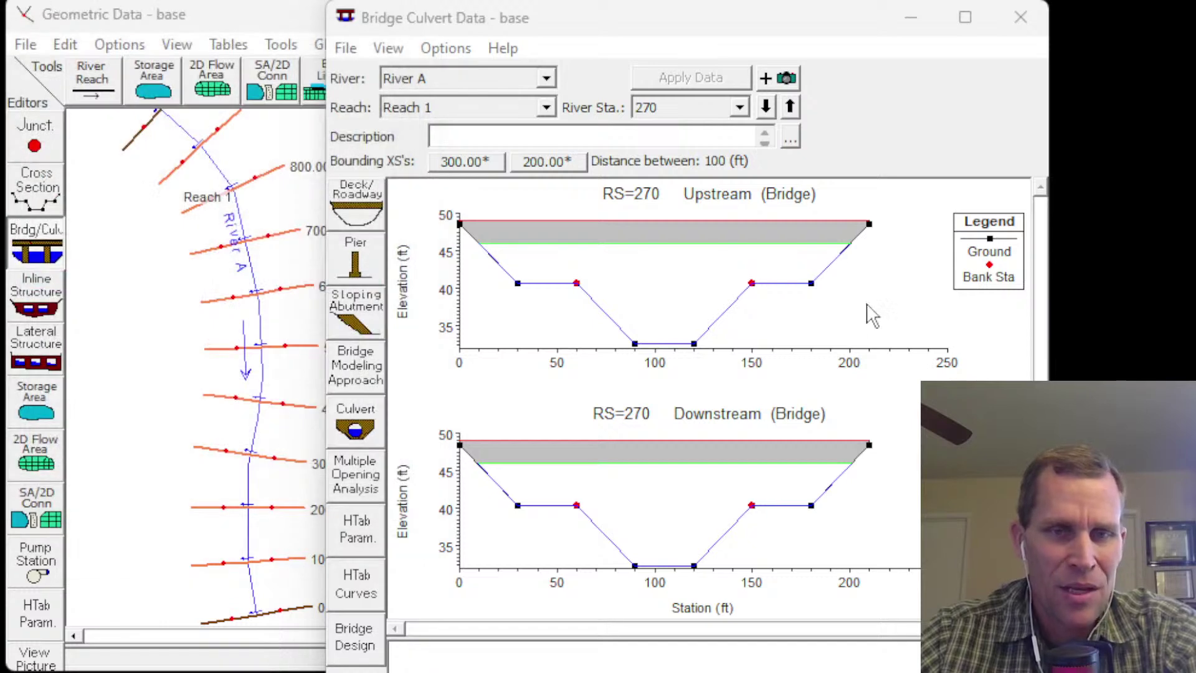
{"action": "left_click_drag", "start_coordinate": [673, 14], "coordinate": [729, 22]}
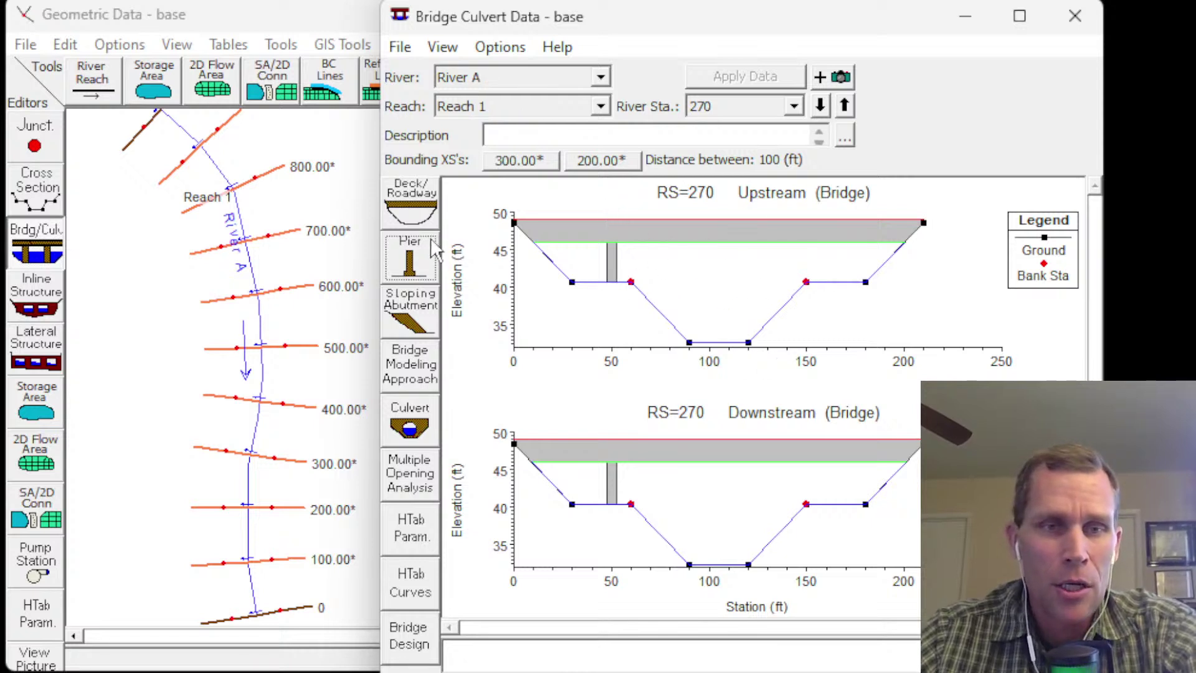
- Reopen the bridge's pier data and duplicate pier 1 as a second pier
{"action": "left_click", "coordinate": [409, 257]}
{"action": "left_click", "coordinate": [317, 92]}
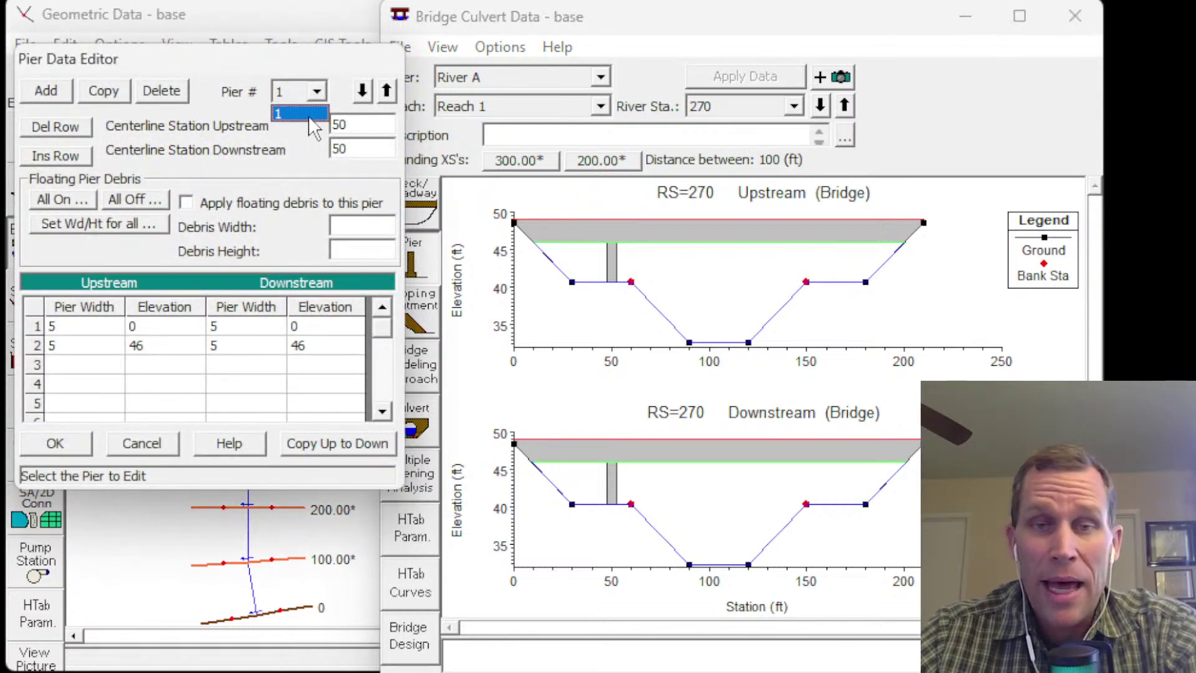
{"action": "left_click", "coordinate": [106, 93]}
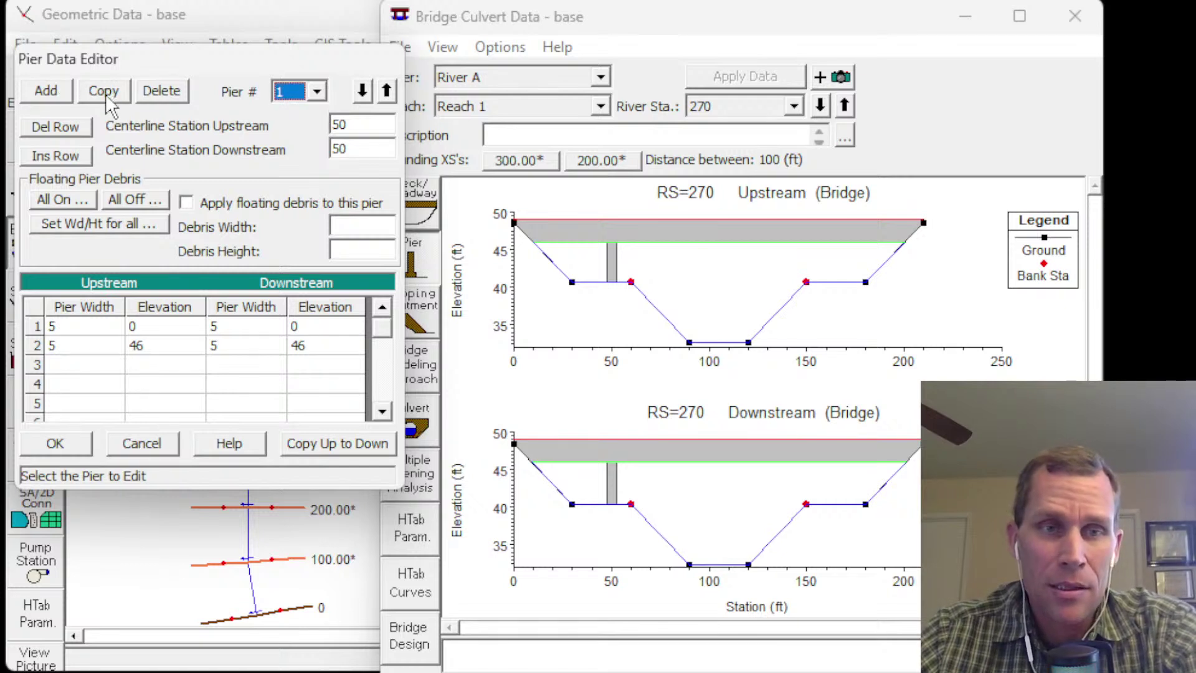
{"action": "left_click", "coordinate": [316, 92]}
{"action": "left_click", "coordinate": [226, 75]}
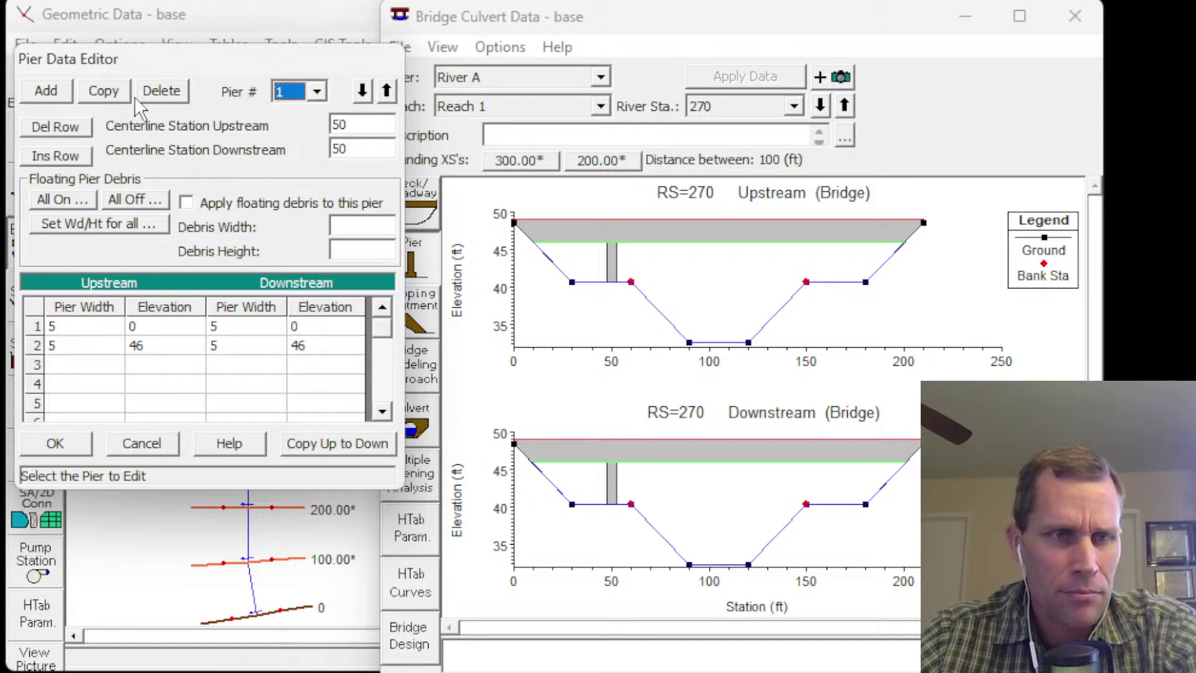
{"action": "left_click", "coordinate": [110, 92]}
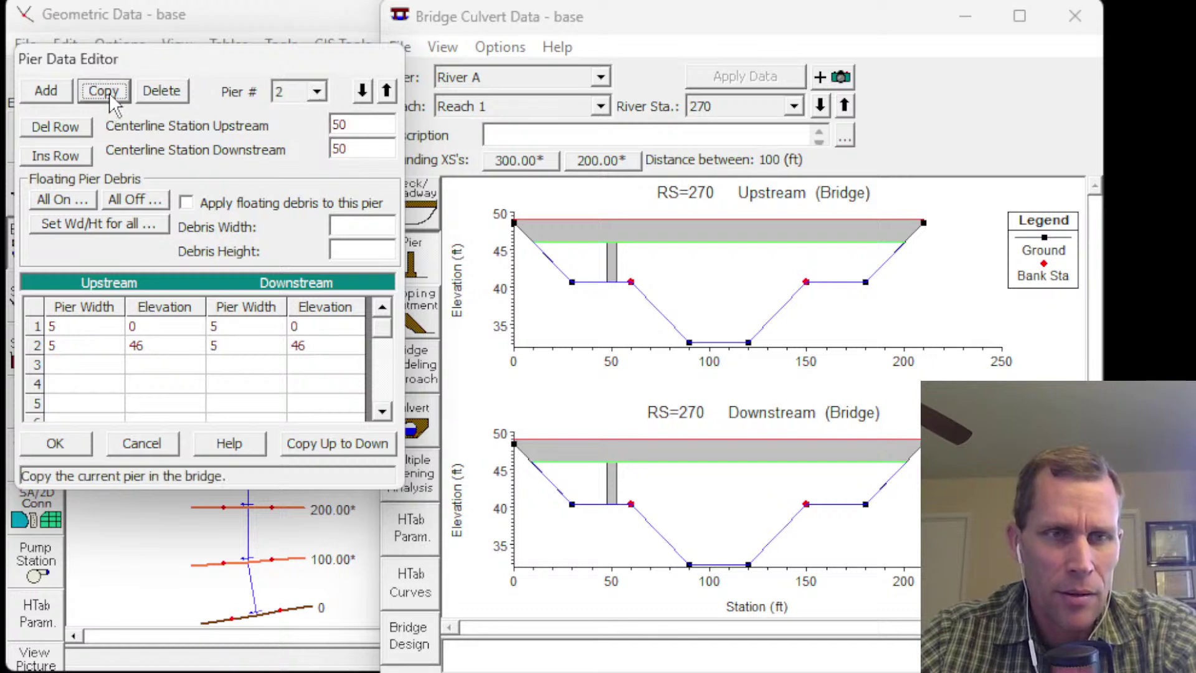
{"action": "left_click", "coordinate": [317, 92]}
{"action": "left_click", "coordinate": [298, 128]}
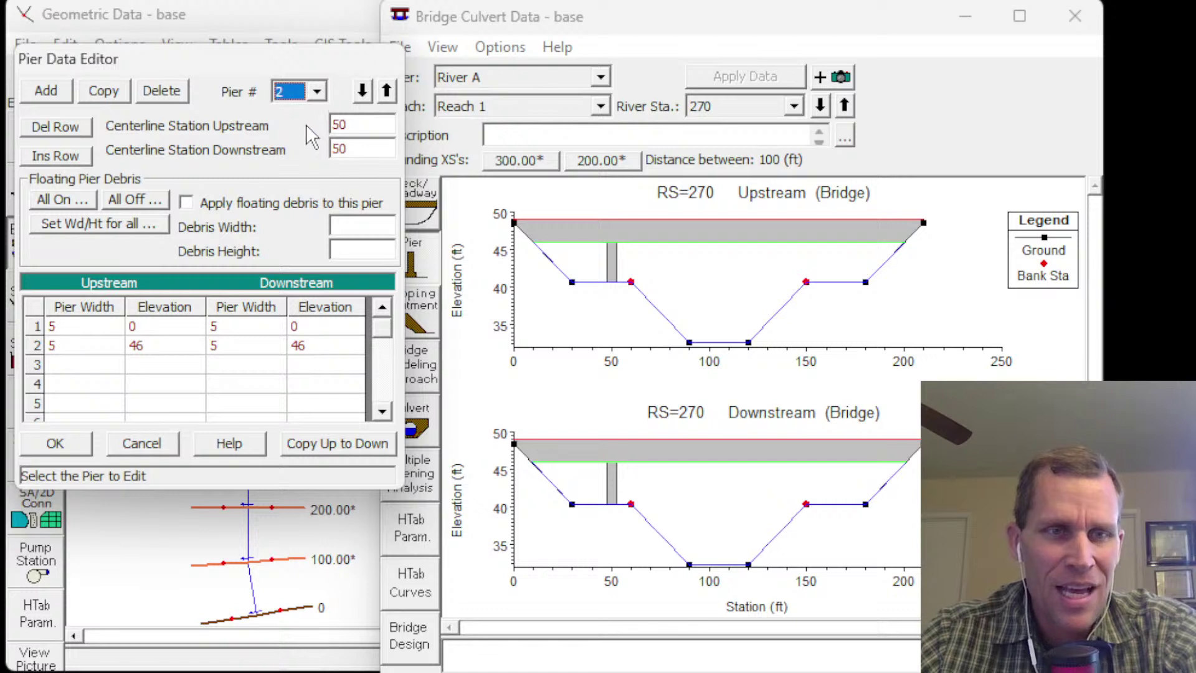
- Set pier 2's upstream and downstream centerline stations to 105 and accept the pier data
{"action": "double_click", "coordinate": [364, 125]}
{"action": "type", "text": "10"}
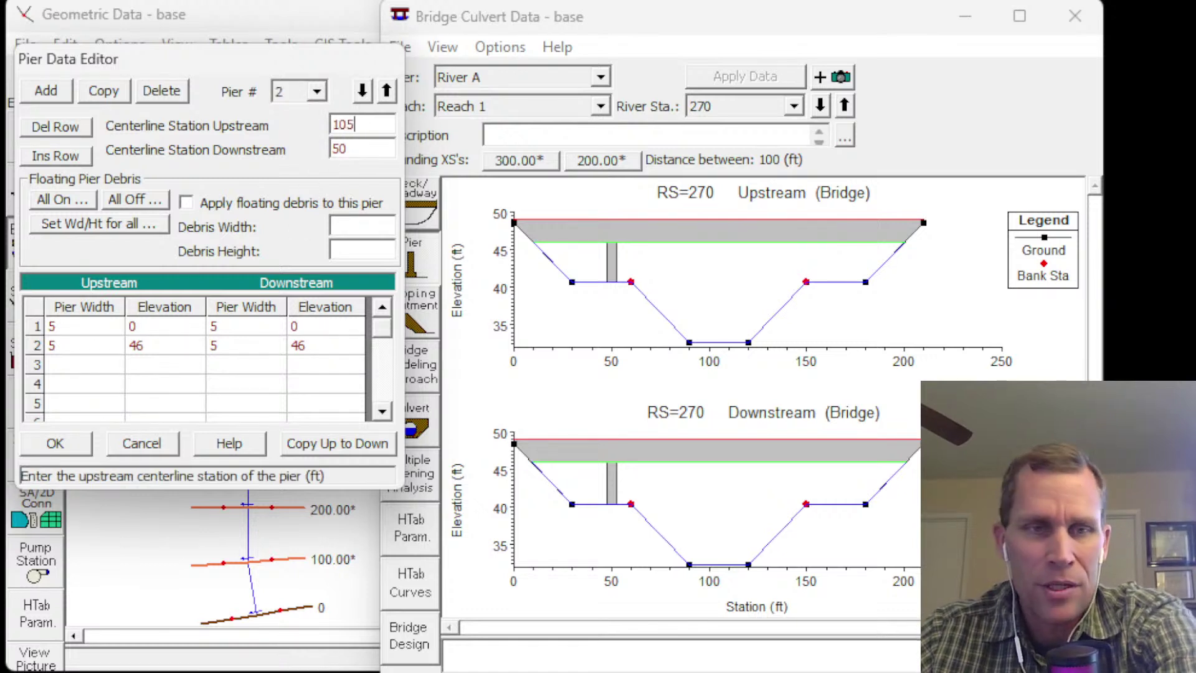
{"action": "double_click", "coordinate": [346, 150]}
{"action": "type", "text": "10"}
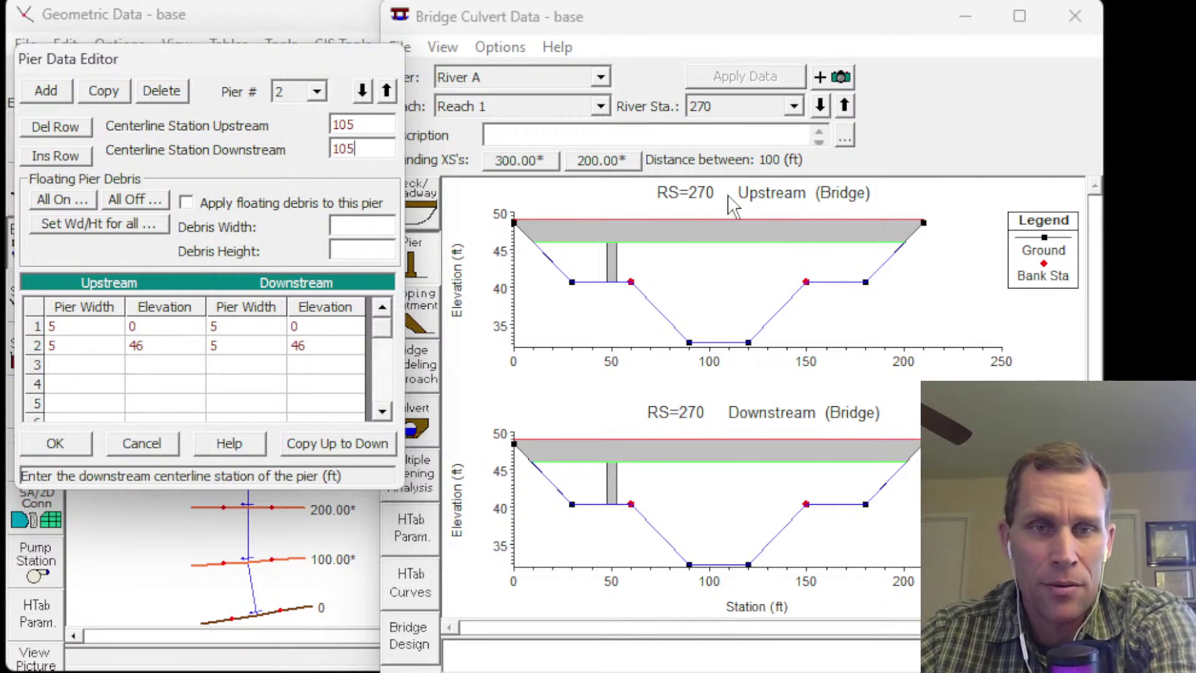
{"action": "left_click", "coordinate": [55, 443]}
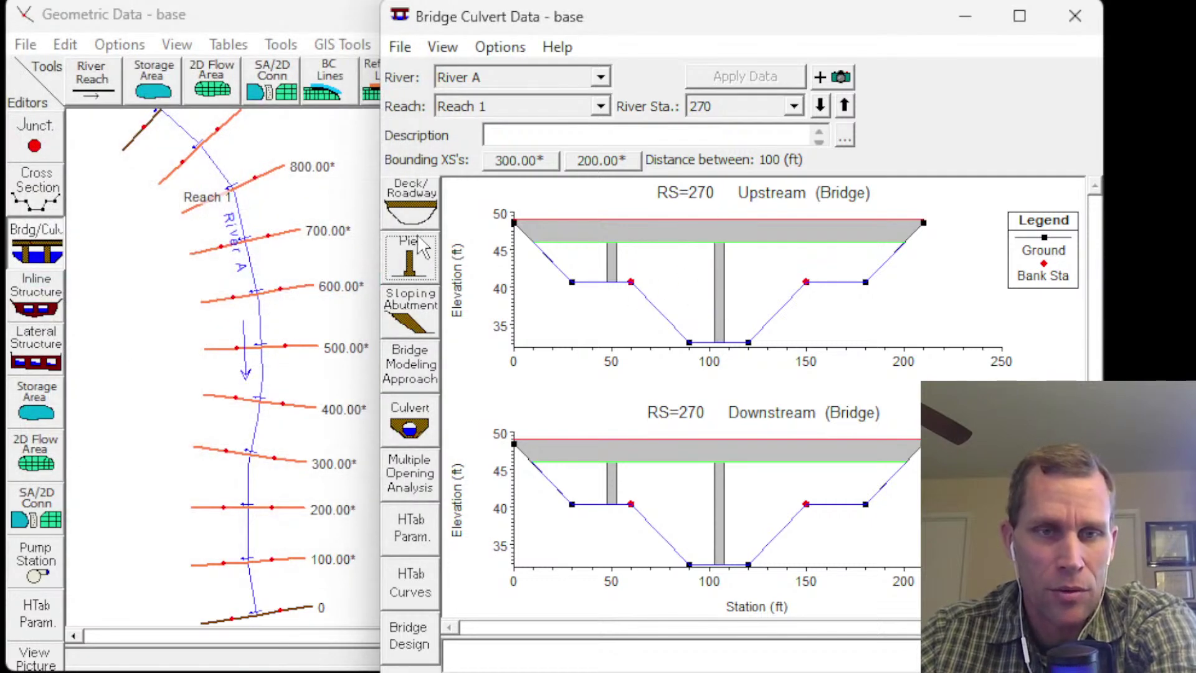
- Reopen the bridge's pier data and duplicate pier 1 as a third pier
{"action": "left_click", "coordinate": [404, 255]}
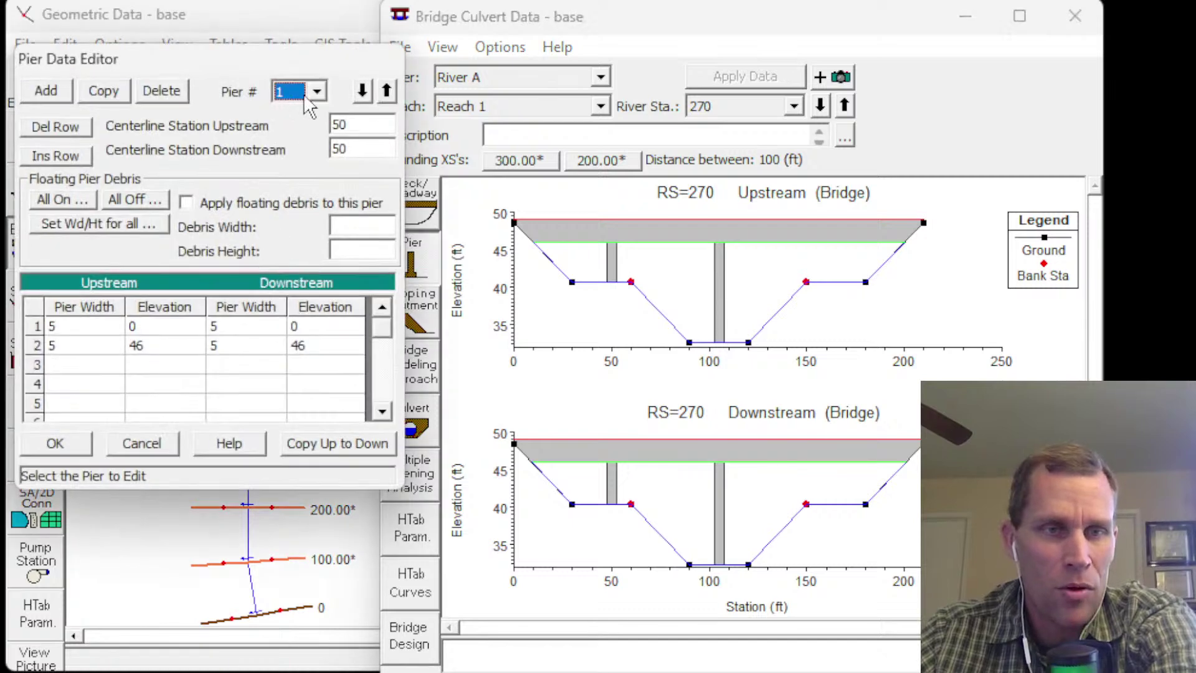
{"action": "left_click", "coordinate": [111, 92]}
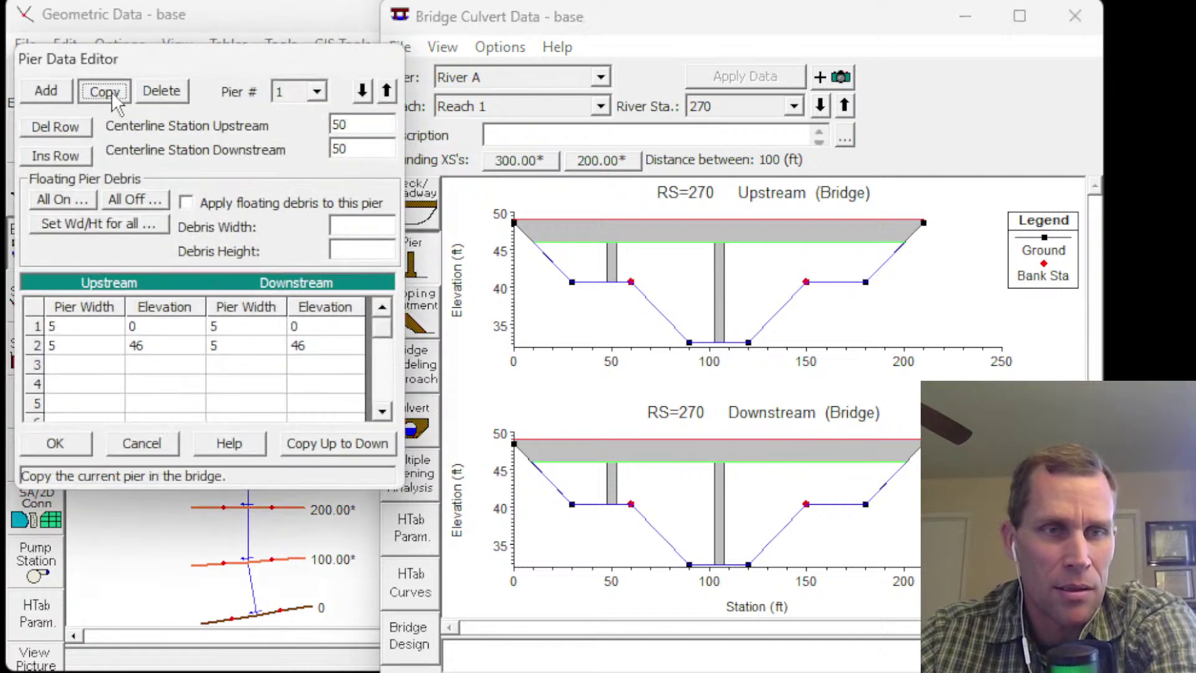
{"action": "left_click", "coordinate": [317, 92]}
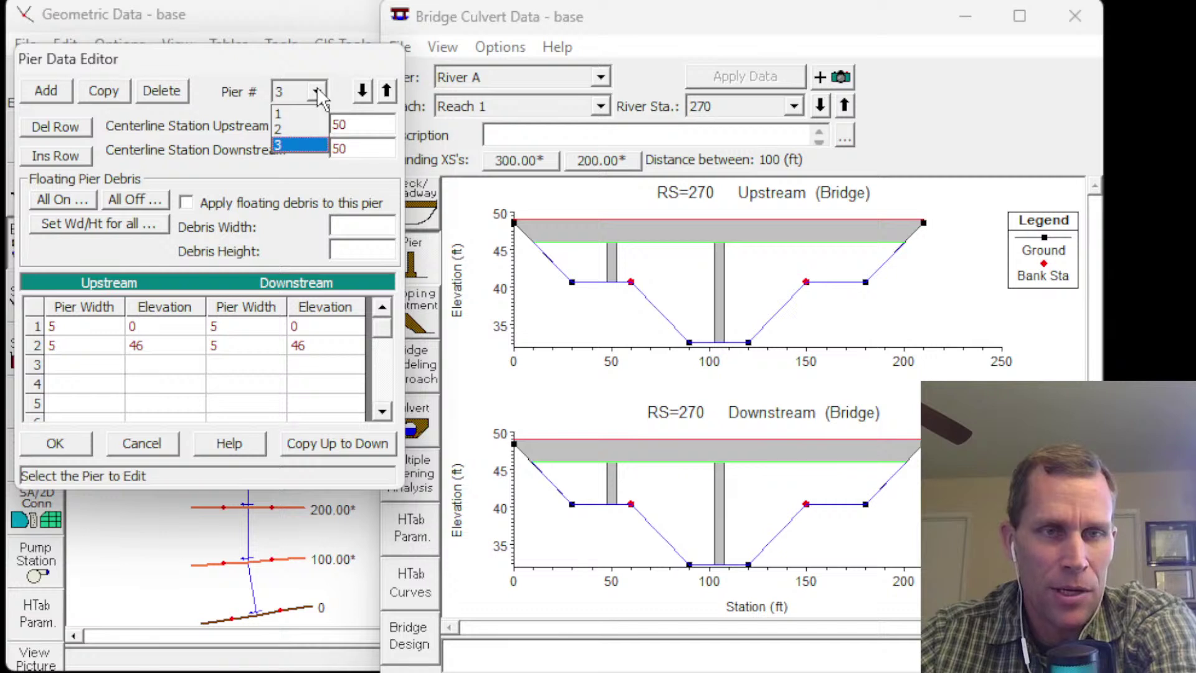
{"action": "left_click", "coordinate": [317, 92]}
- Set pier 3's upstream and downstream centerline stations to 160 and accept the pier data
{"action": "double_click", "coordinate": [347, 124]}
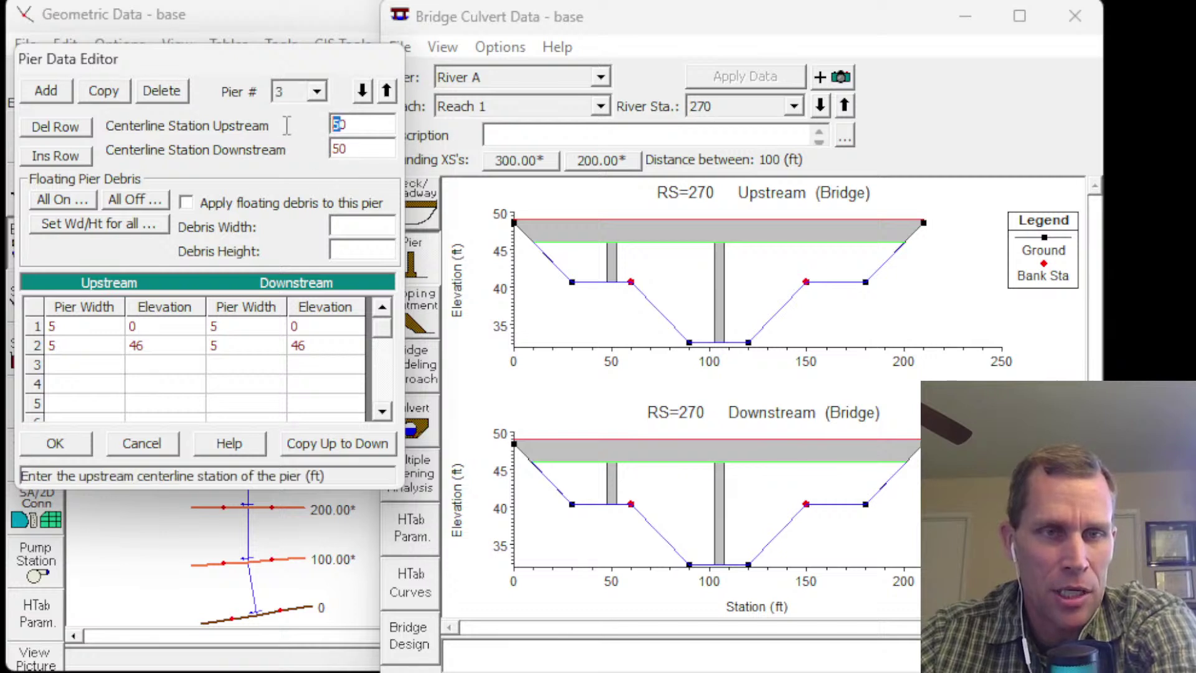
{"action": "type", "text": "160"}
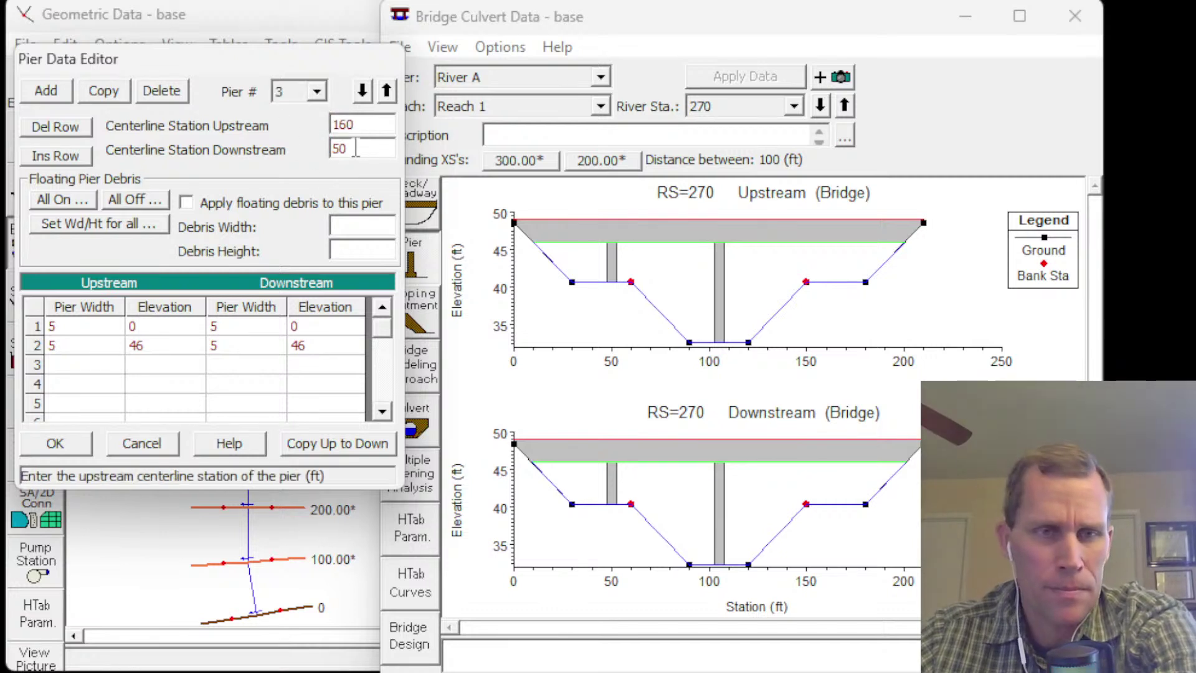
{"action": "double_click", "coordinate": [357, 148]}
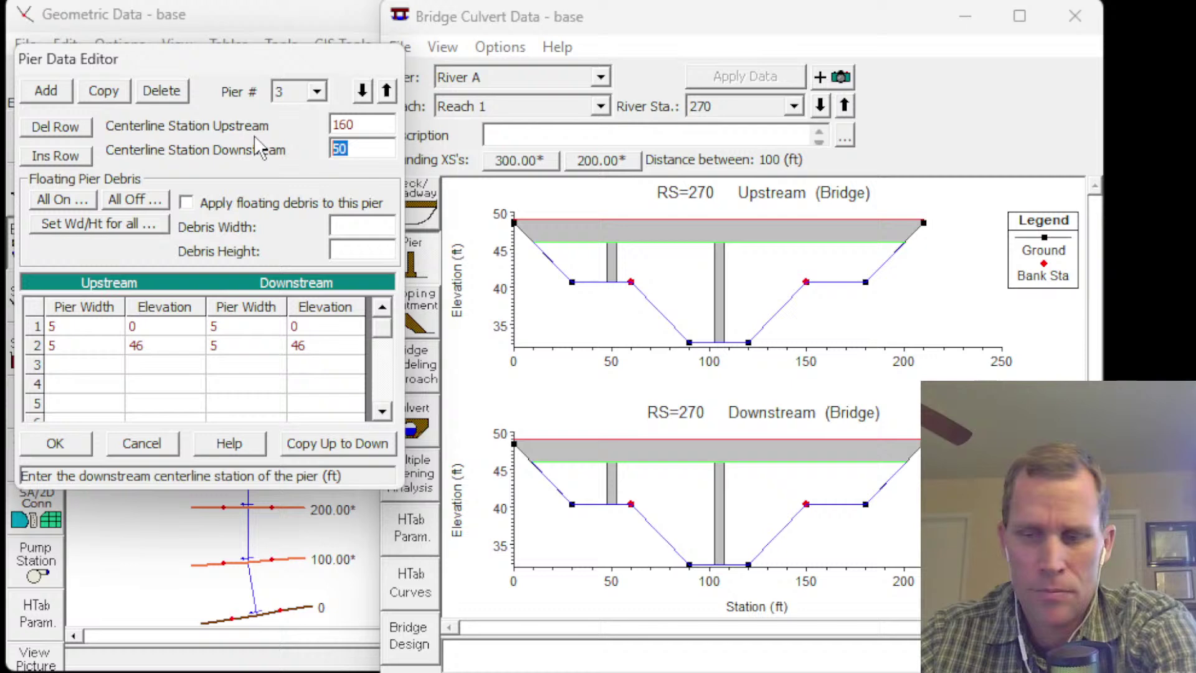
{"action": "left_click", "coordinate": [81, 442]}
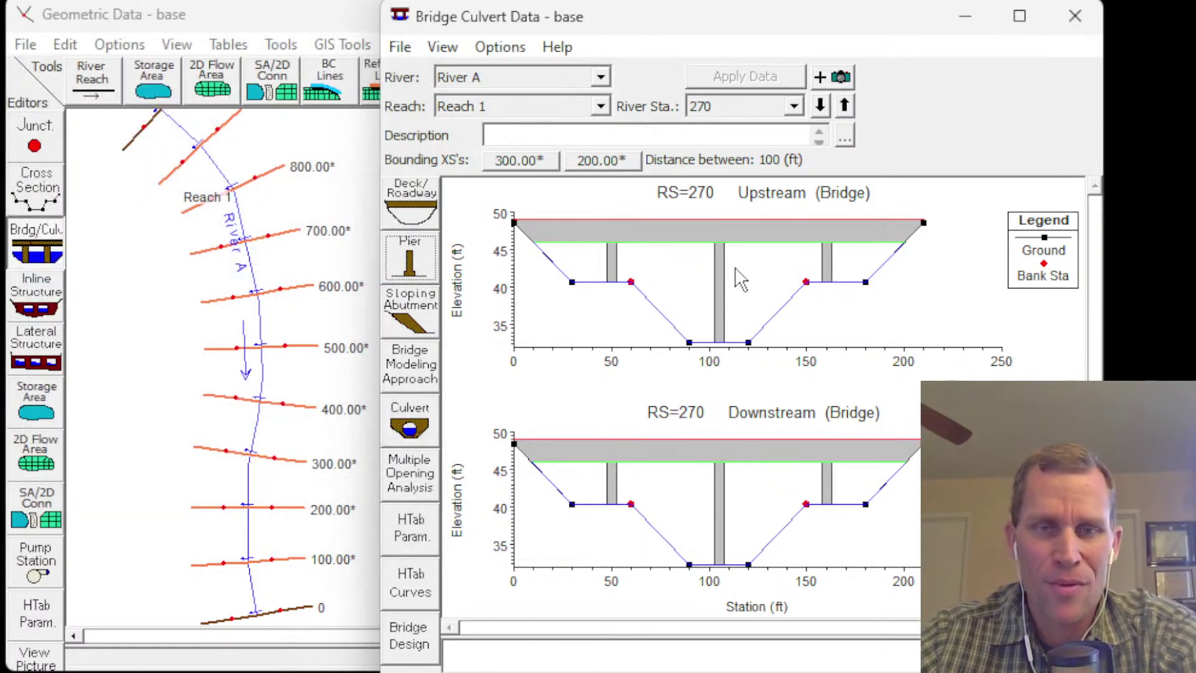
{"action": "key", "text": "alt+Tab"}
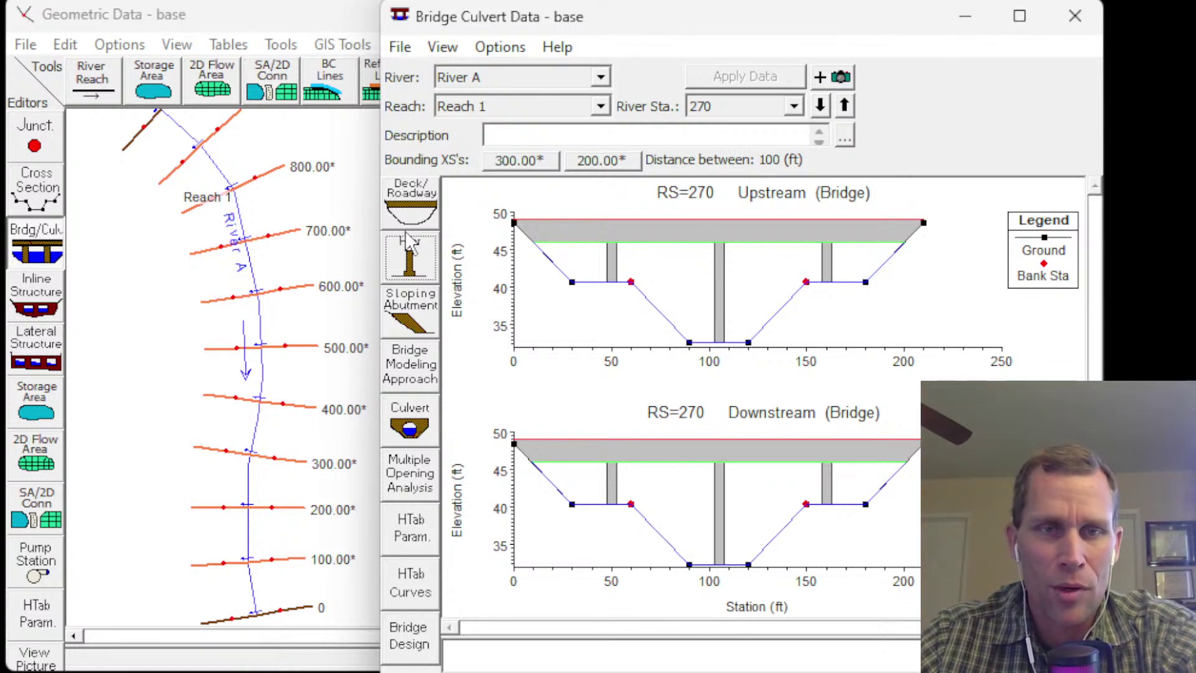
- Close the bridge data editor and save the geometry as a new geometry file titled "bridge"
{"action": "left_click", "coordinate": [1074, 14]}
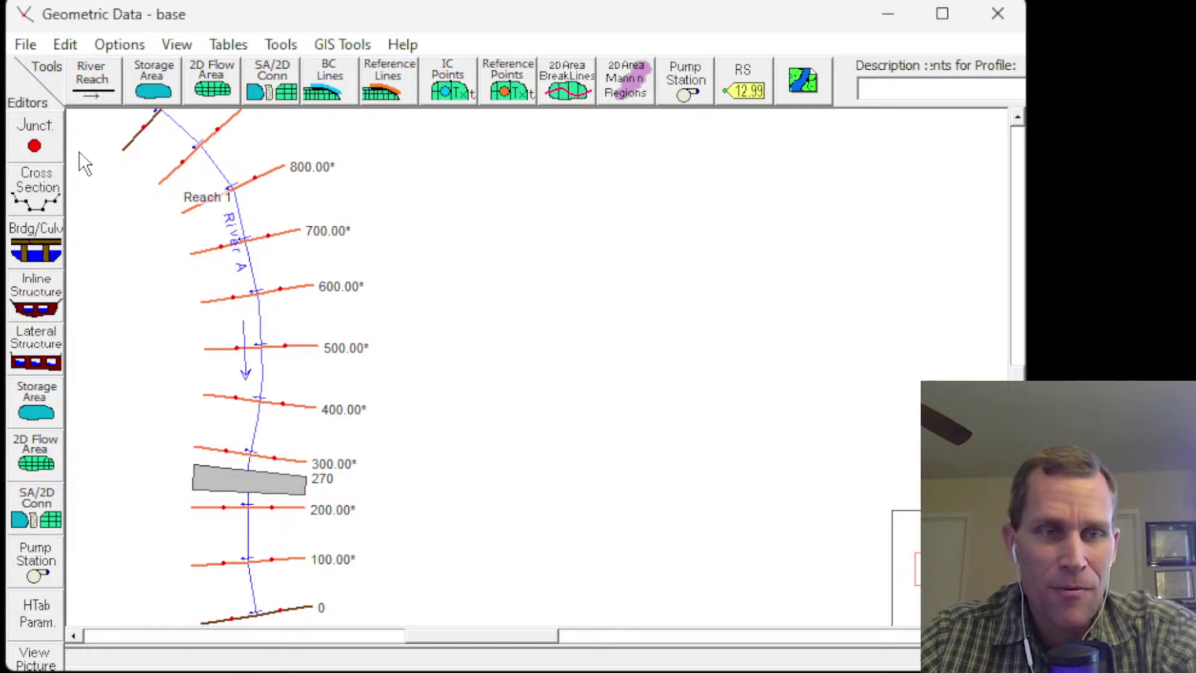
{"action": "left_click", "coordinate": [26, 41]}
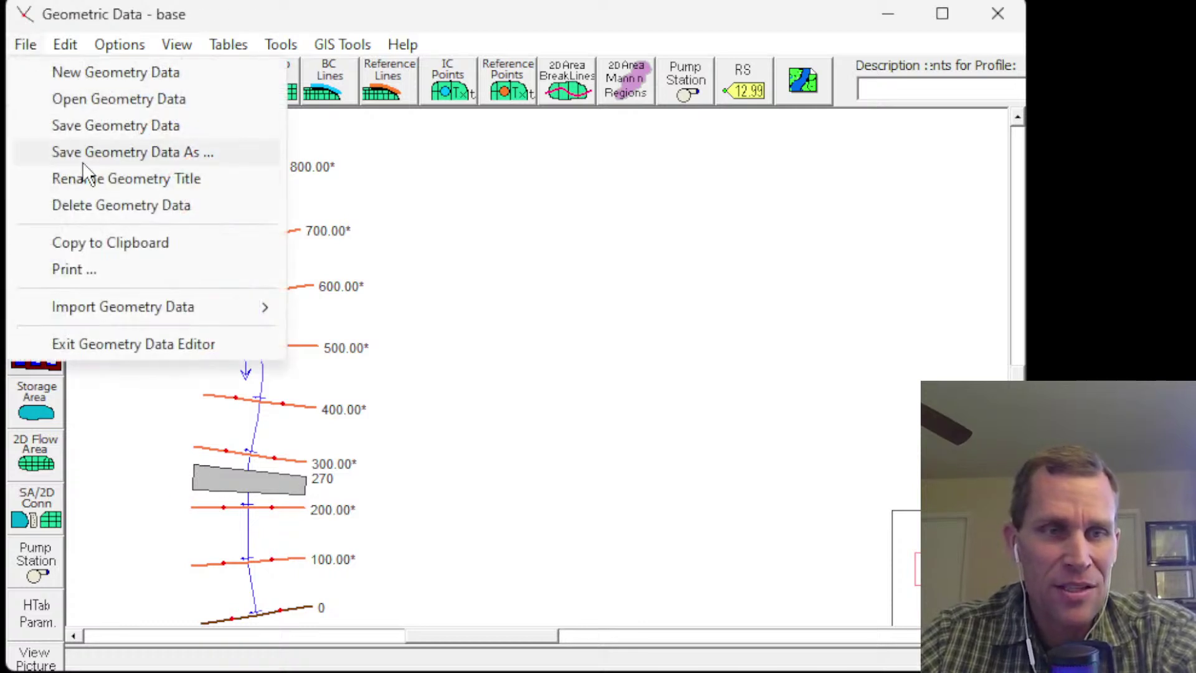
{"action": "left_click", "coordinate": [106, 153]}
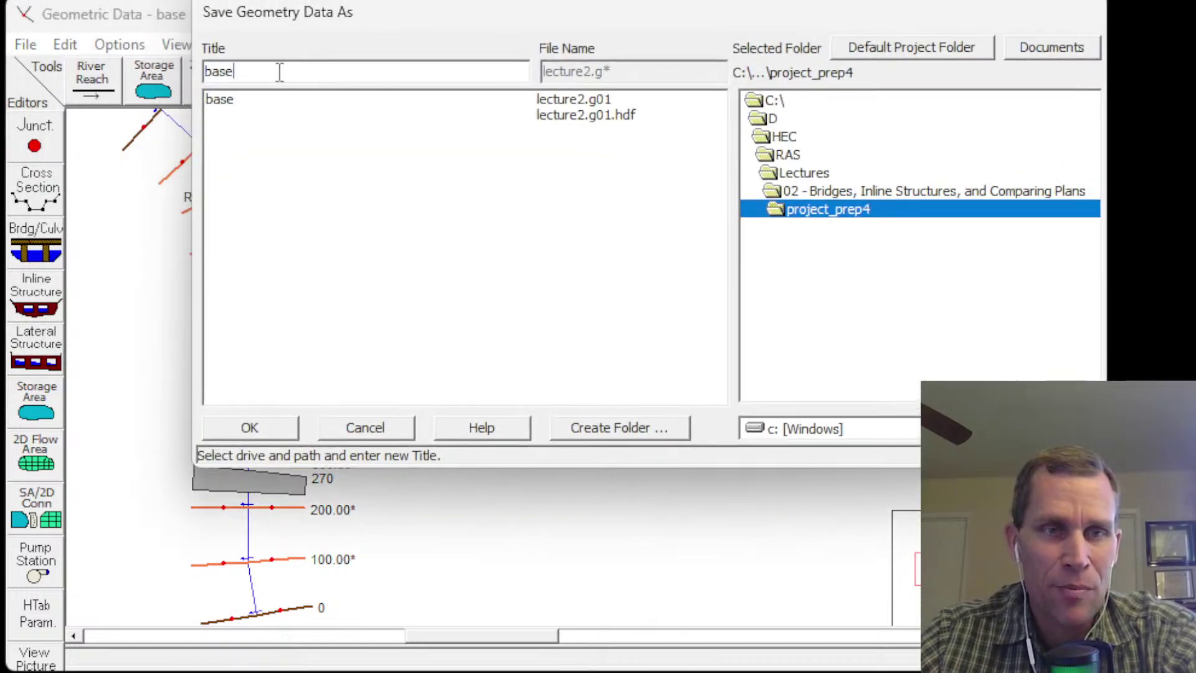
{"action": "left_click_drag", "start_coordinate": [279, 72], "coordinate": [122, 74]}
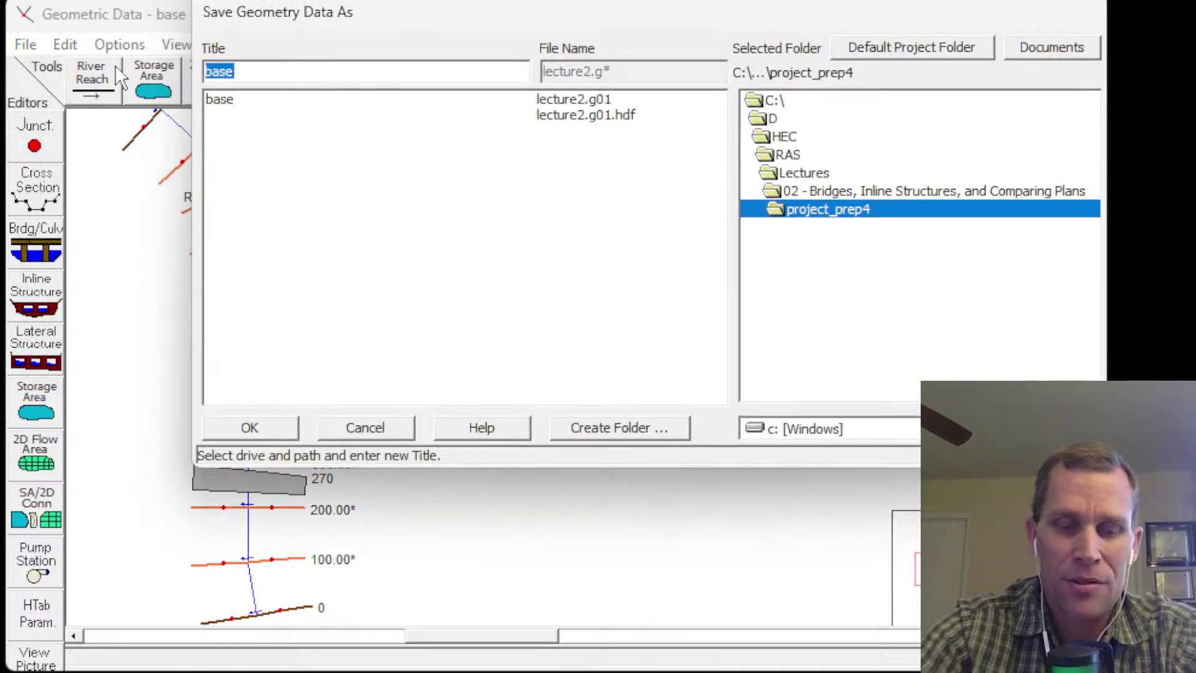
{"action": "type", "text": "bridge"}
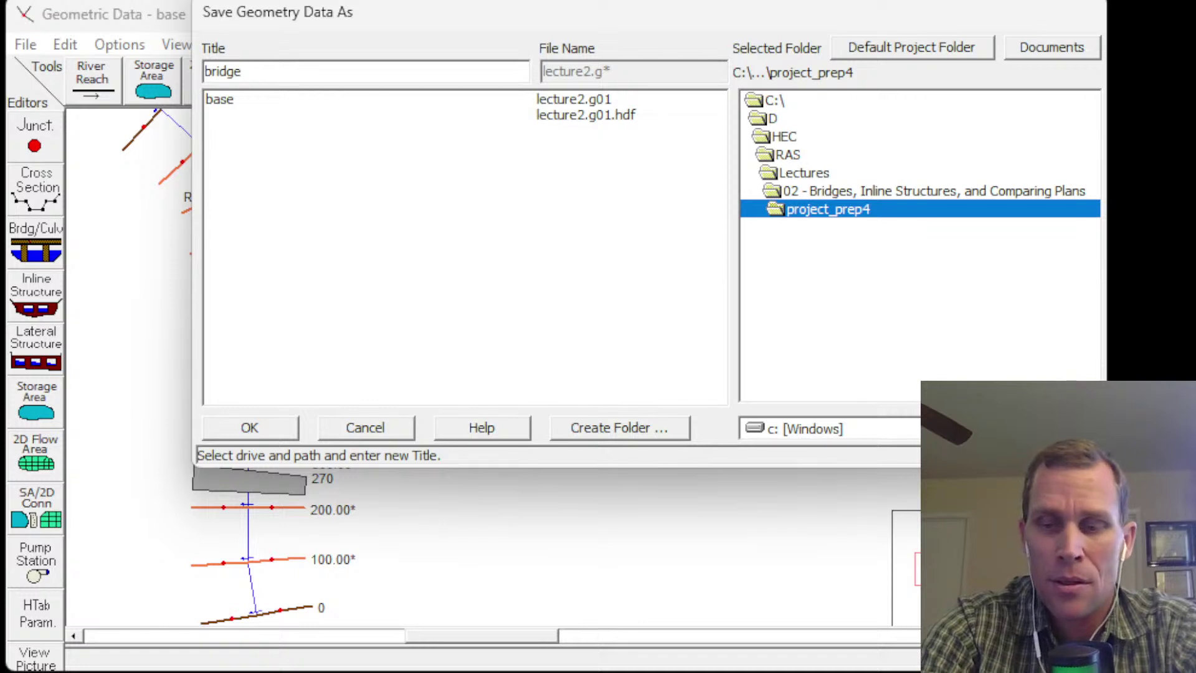
{"action": "left_click_drag", "start_coordinate": [247, 70], "coordinate": [167, 75]}
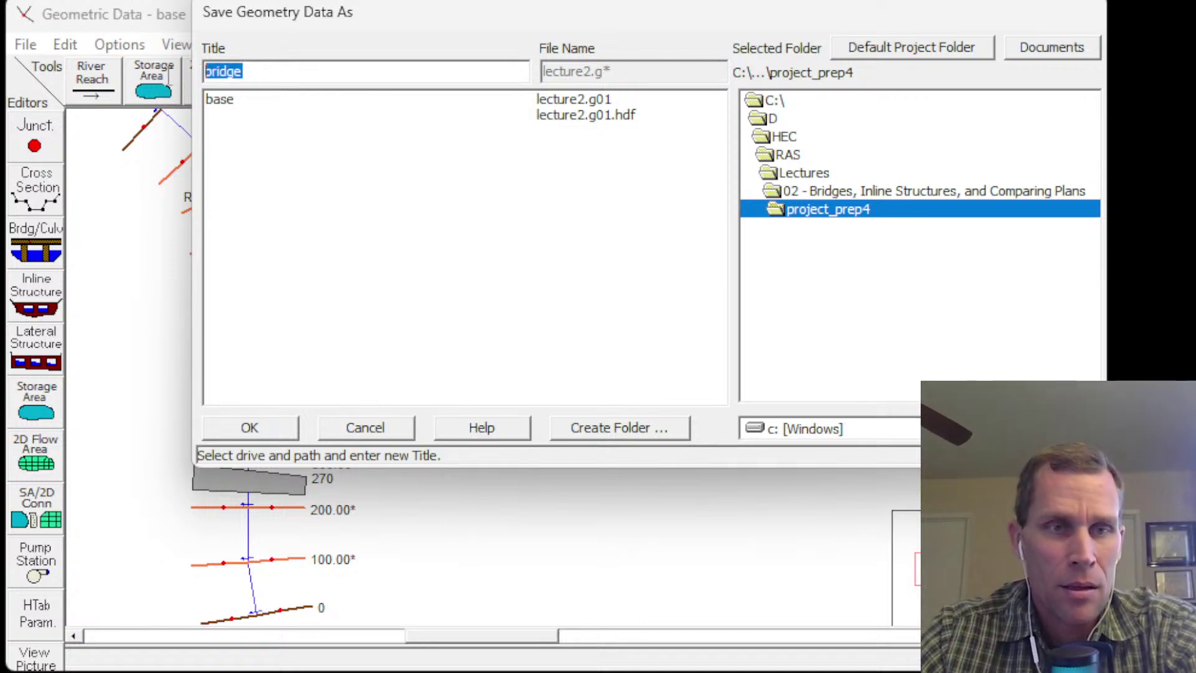
{"action": "left_click", "coordinate": [257, 431]}
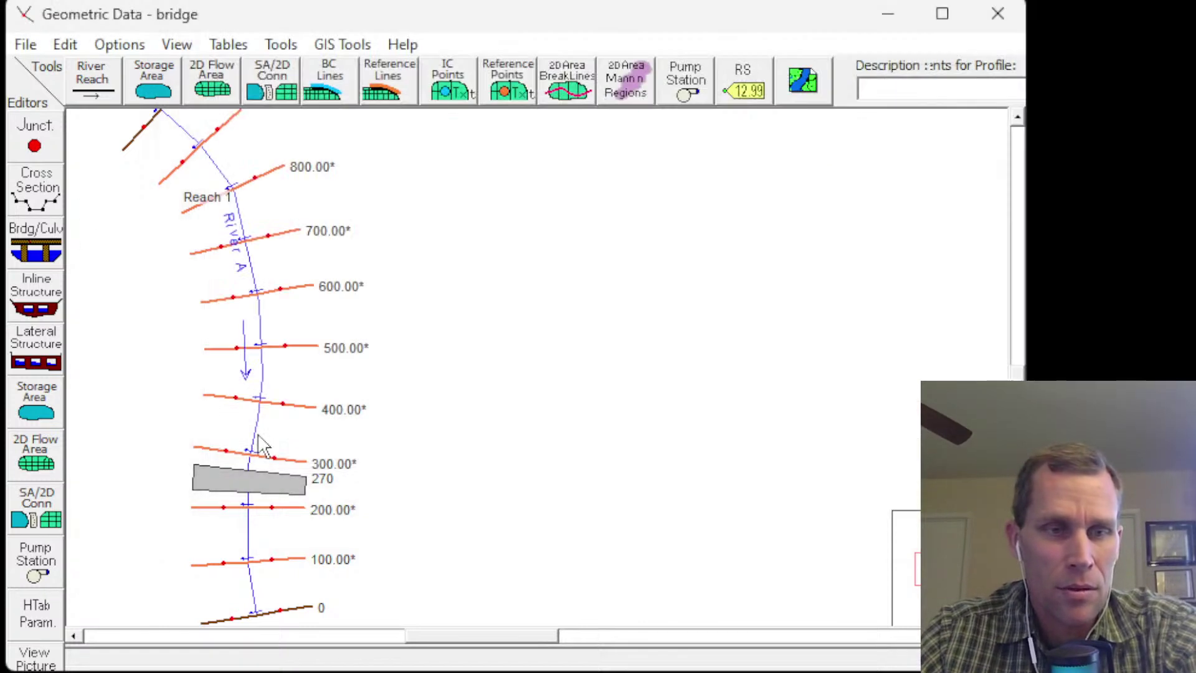
- Inspect the bridge at river station 270 in the schematic and save the current geometry data
{"action": "scroll", "coordinate": [186, 567], "scroll_direction": "up", "scroll_amount": 3}
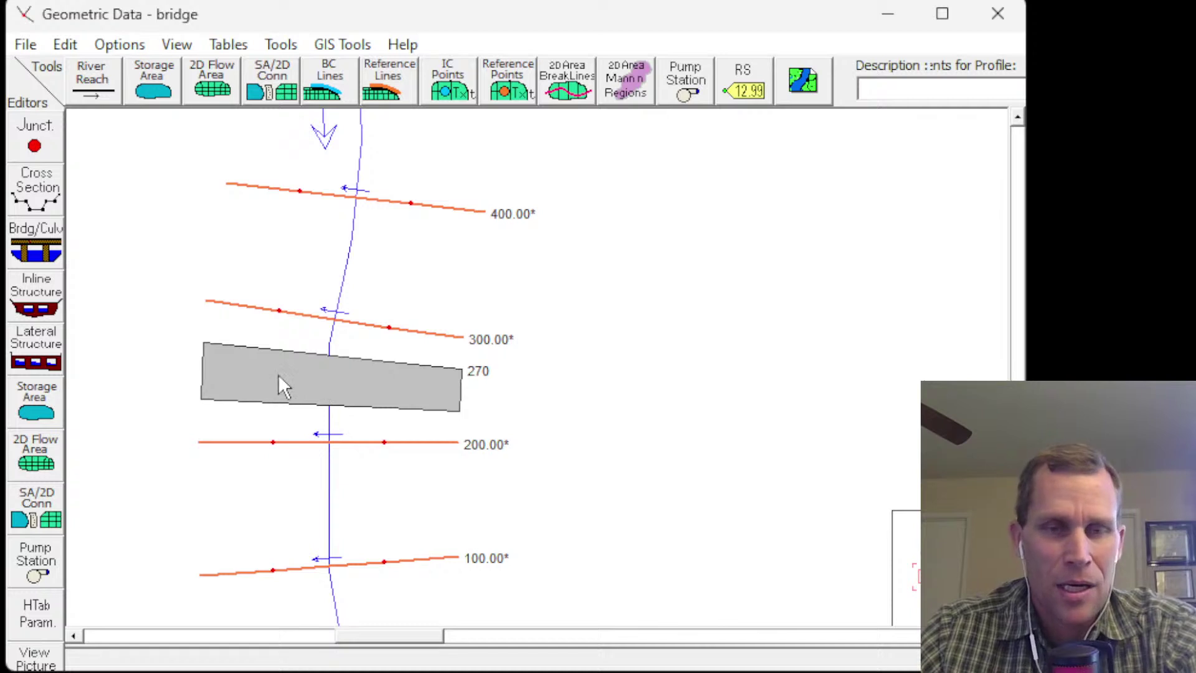
{"action": "scroll", "coordinate": [281, 378], "scroll_direction": "down", "scroll_amount": 1}
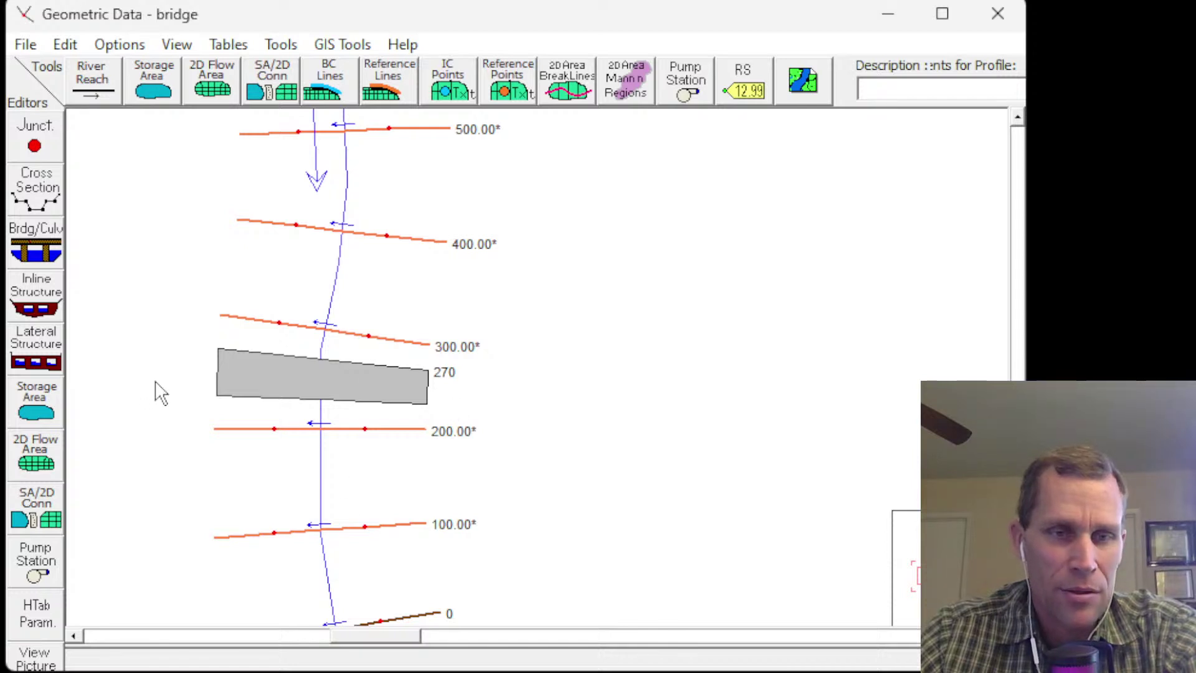
{"action": "scroll", "coordinate": [396, 385], "scroll_direction": "up", "scroll_amount": 1}
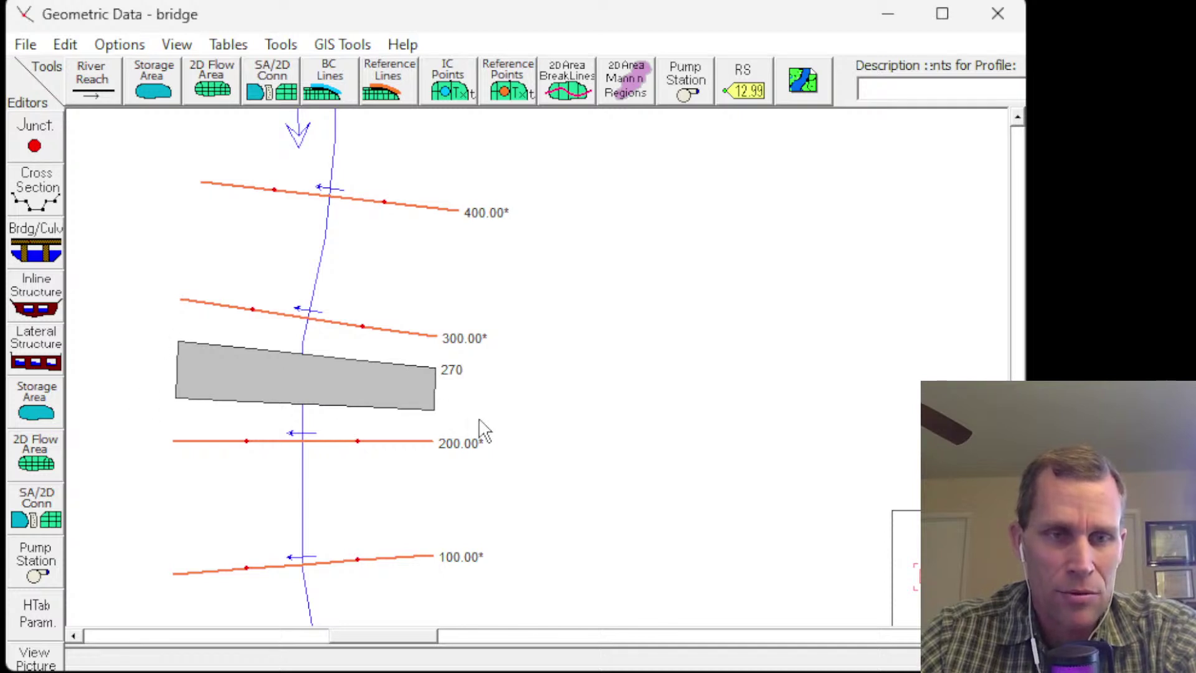
{"action": "scroll", "coordinate": [606, 318], "scroll_direction": "down", "scroll_amount": 1}
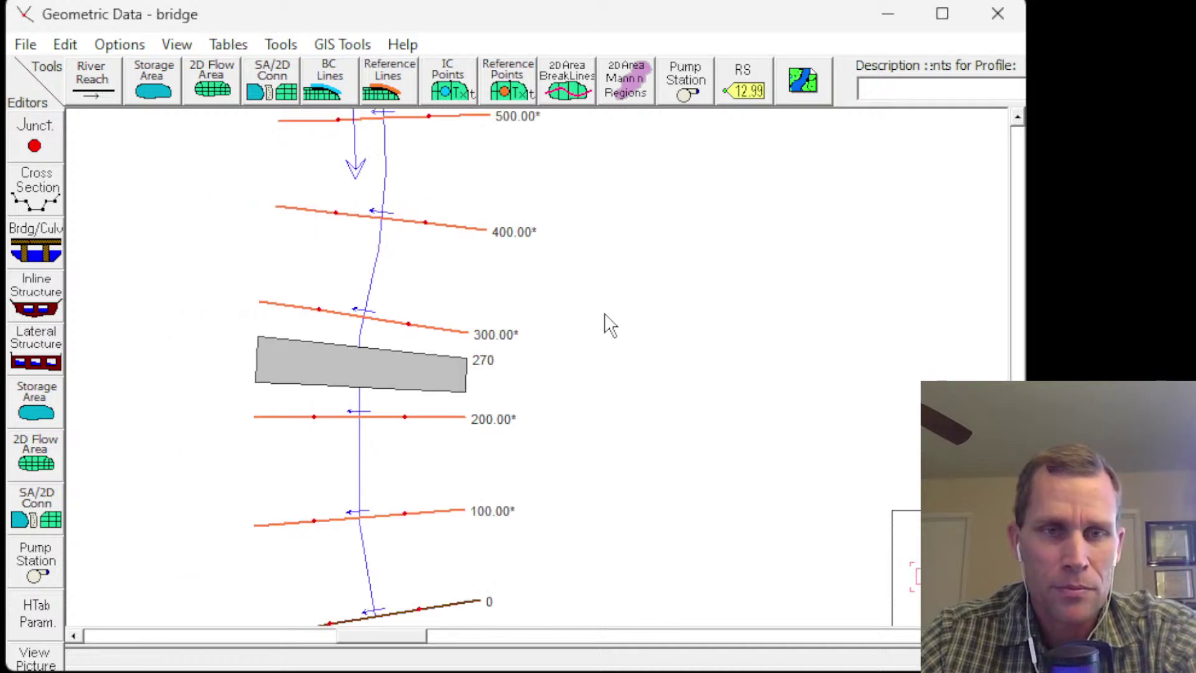
{"action": "left_click", "coordinate": [26, 45]}
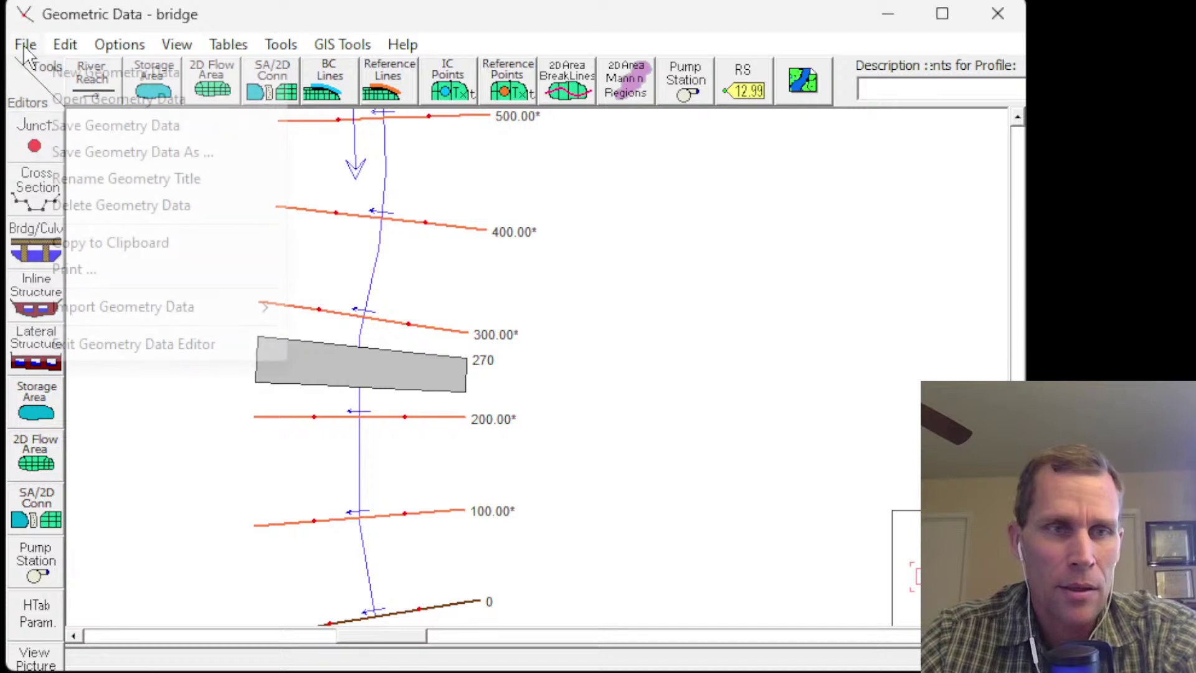
{"action": "left_click", "coordinate": [61, 124]}
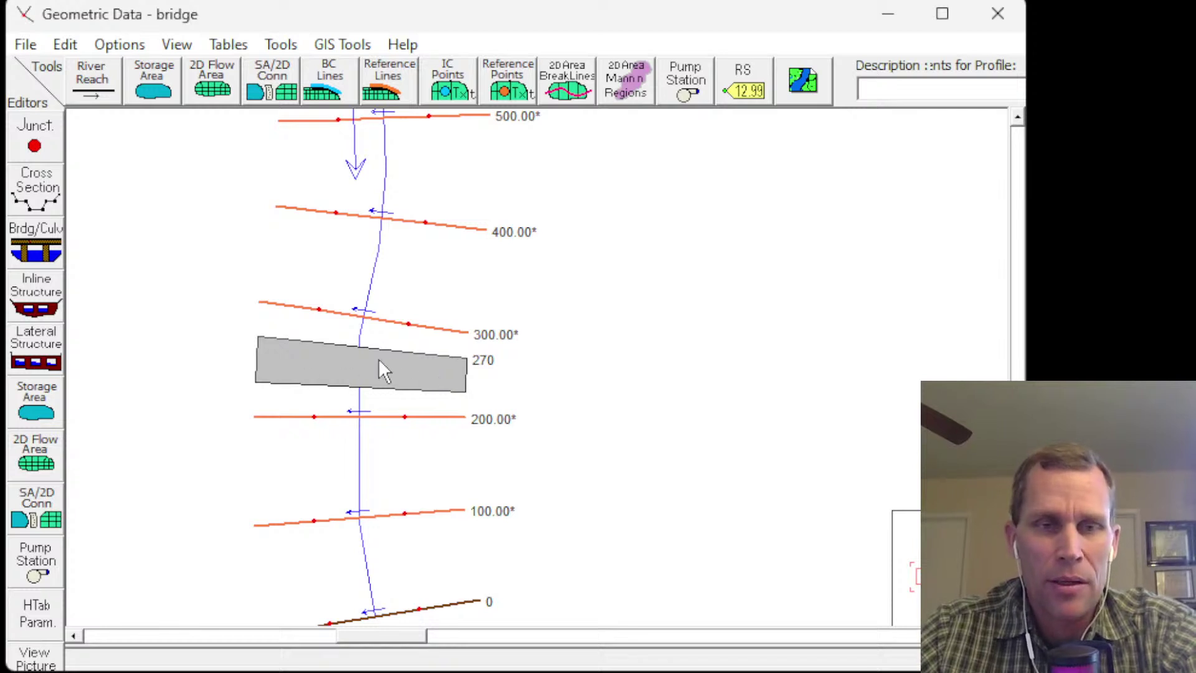
- Open the "base" geometry file and examine the reach between stations 300 and 200
{"action": "left_click", "coordinate": [28, 45]}
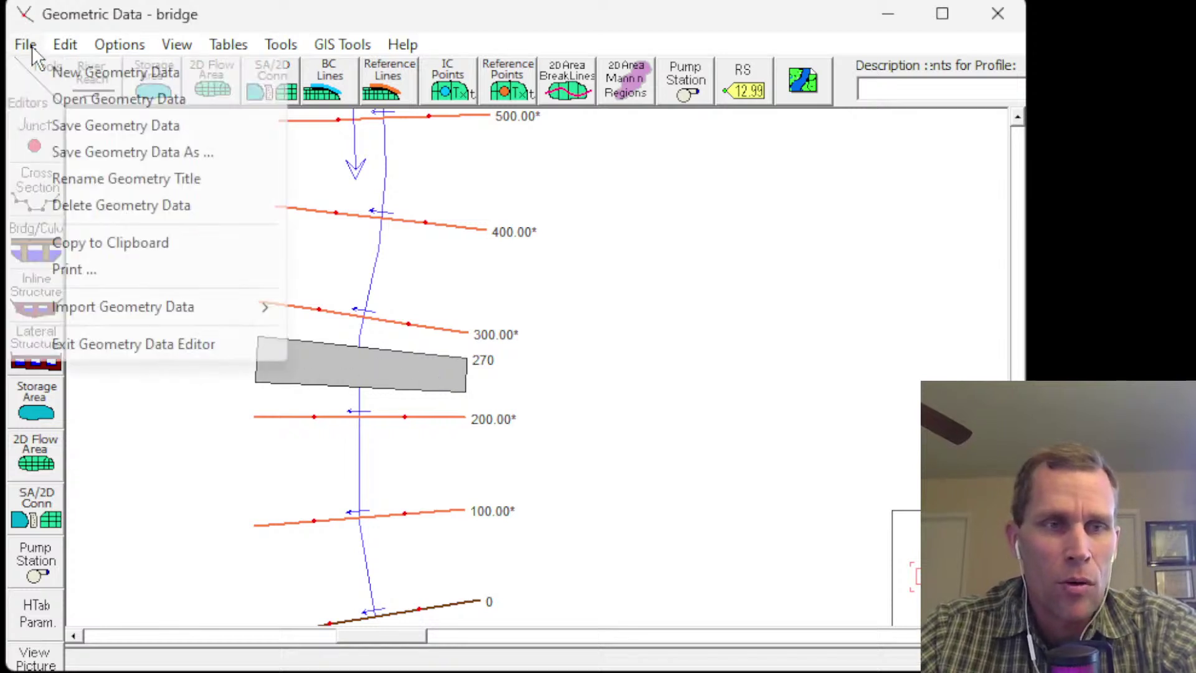
{"action": "left_click", "coordinate": [65, 100]}
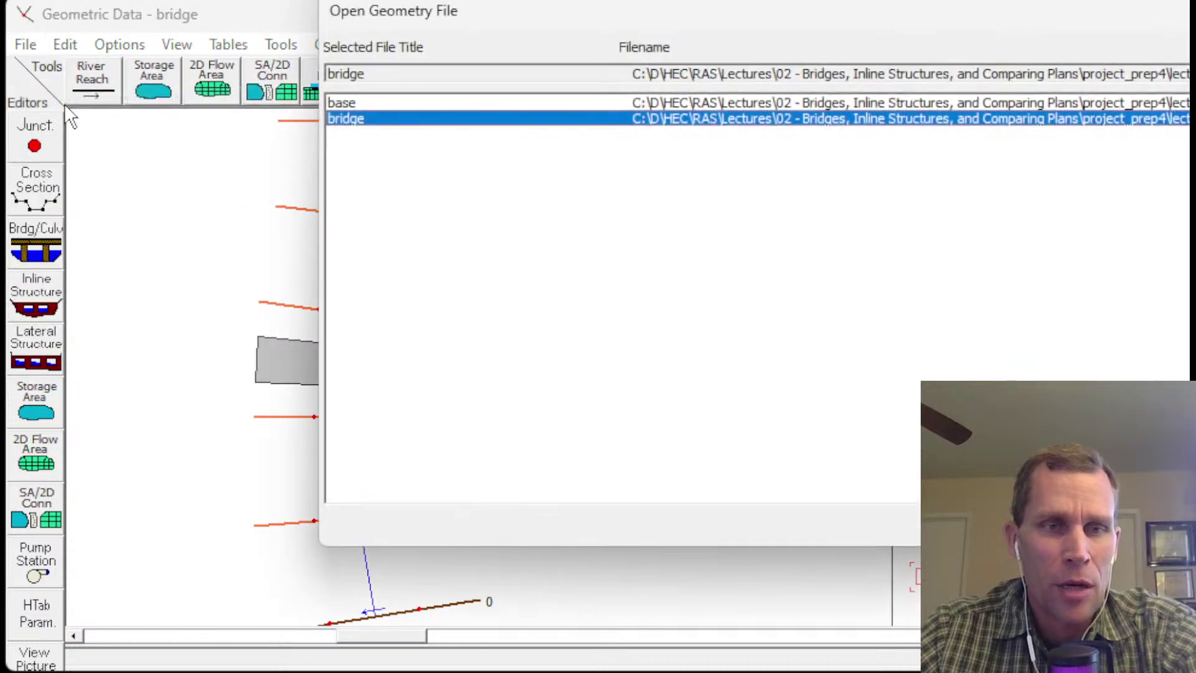
{"action": "left_click", "coordinate": [345, 102]}
{"action": "left_click_drag", "start_coordinate": [458, 30], "coordinate": [269, 95]}
{"action": "left_click", "coordinate": [150, 184]}
{"action": "left_click", "coordinate": [151, 174]}
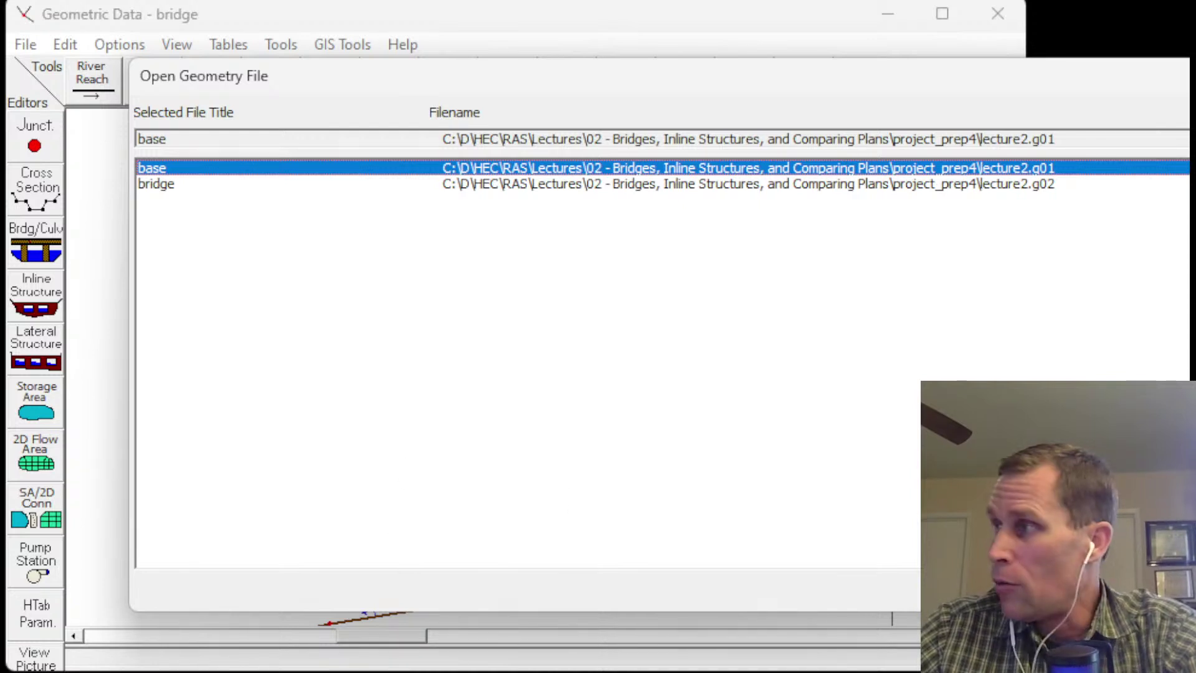
{"action": "left_click_drag", "start_coordinate": [1191, 455], "coordinate": [908, 489]}
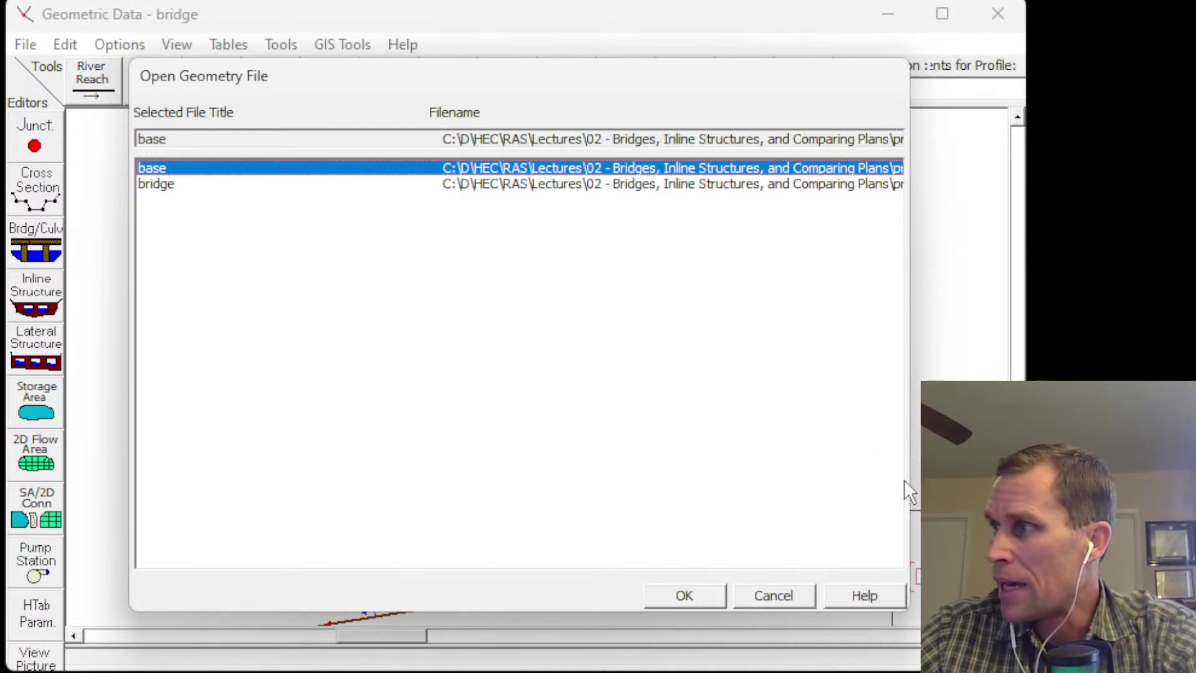
{"action": "left_click", "coordinate": [686, 598]}
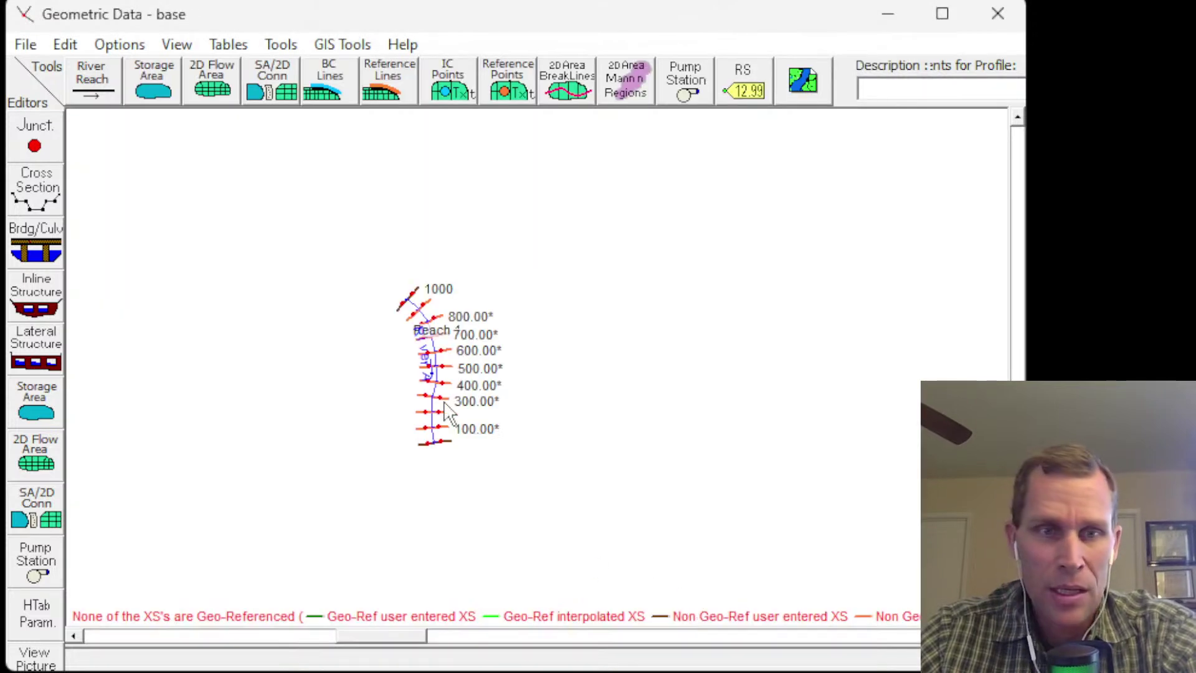
{"action": "scroll", "coordinate": [446, 411], "scroll_direction": "up", "scroll_amount": 3}
{"action": "left_click_drag", "start_coordinate": [484, 328], "coordinate": [445, 374]}
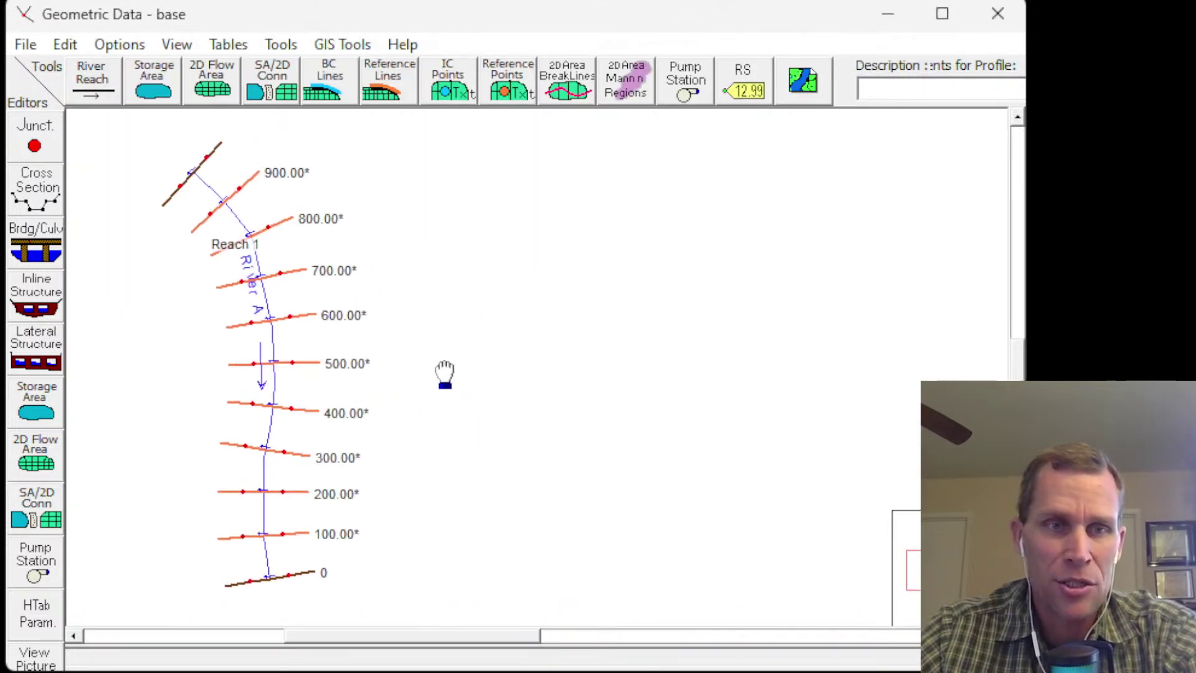
- Reopen the "bridge" geometry file and examine the whole reach with its bridge for comparison
{"action": "left_click", "coordinate": [25, 44]}
{"action": "left_click", "coordinate": [64, 98]}
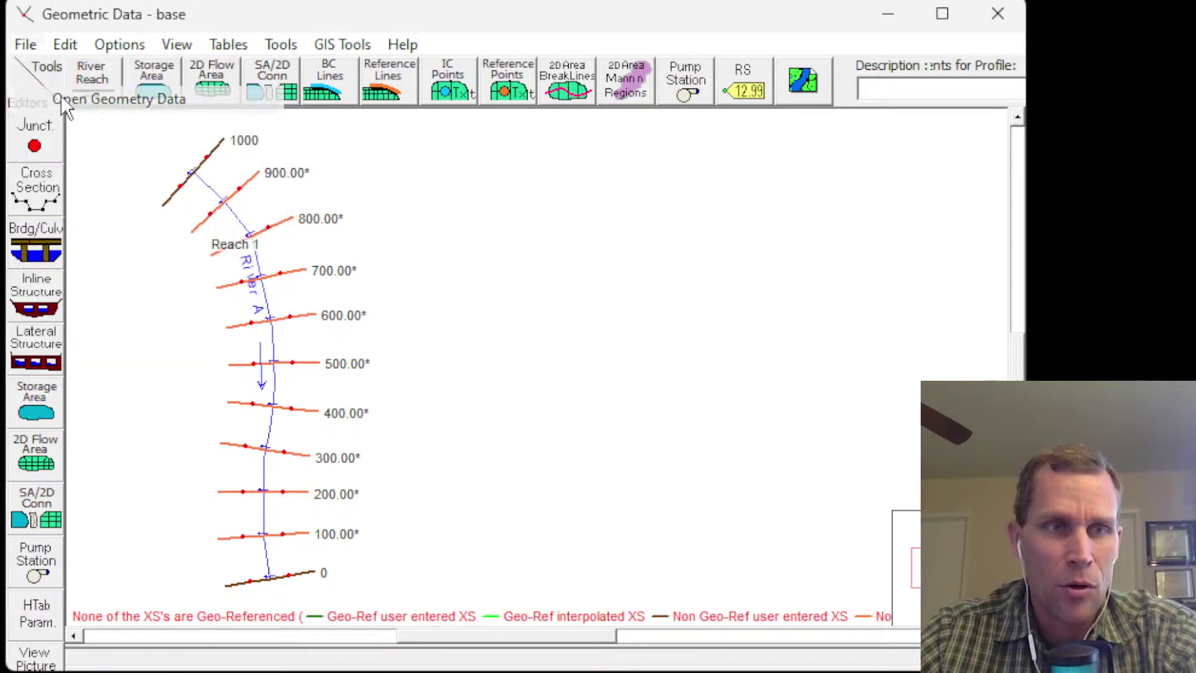
{"action": "left_click", "coordinate": [360, 120]}
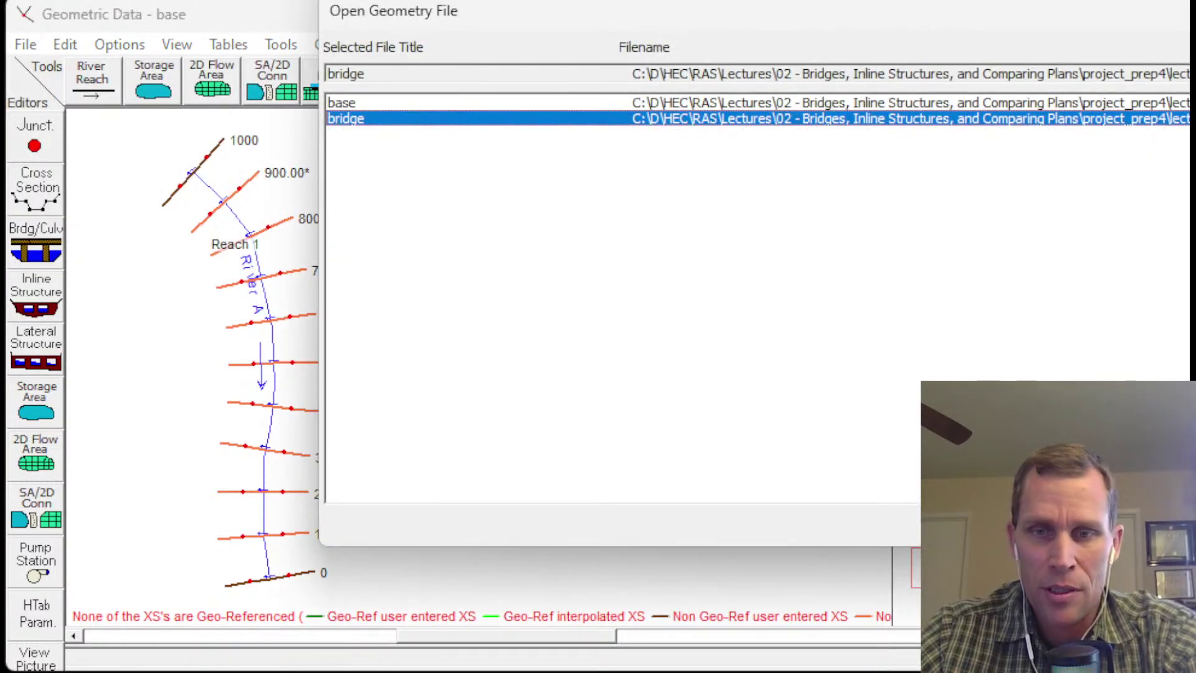
{"action": "left_click", "coordinate": [972, 525]}
{"action": "scroll", "coordinate": [311, 415], "scroll_direction": "up", "scroll_amount": 3}
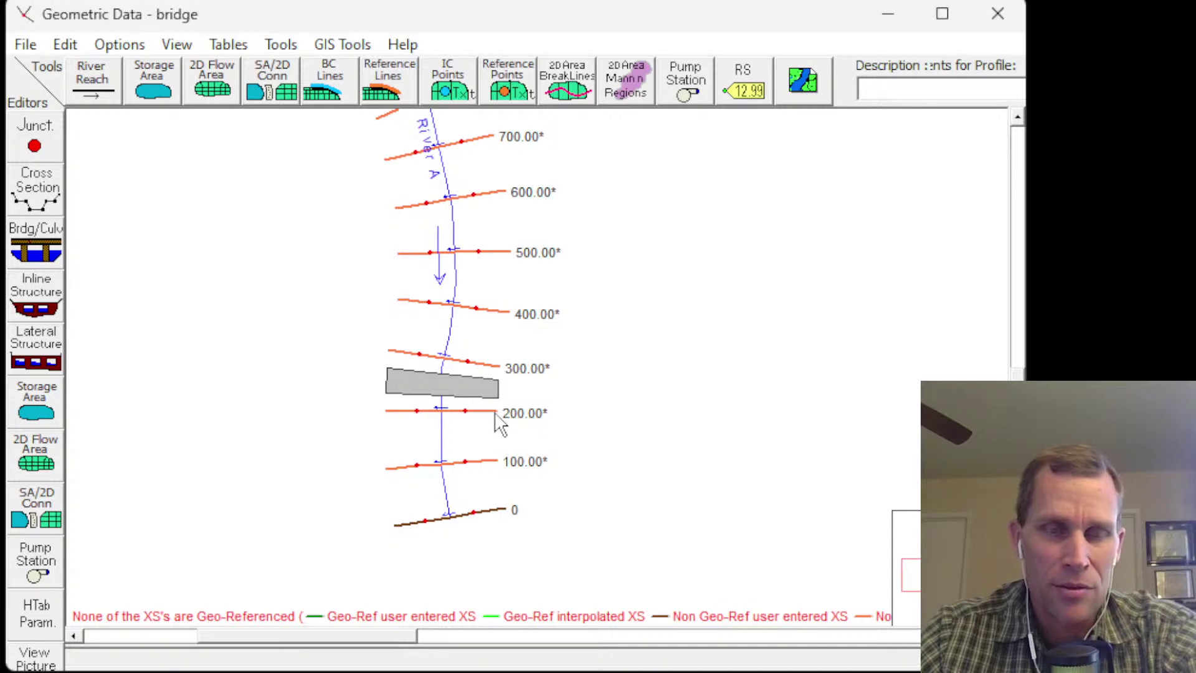
{"action": "left_click_drag", "start_coordinate": [617, 367], "coordinate": [486, 408]}
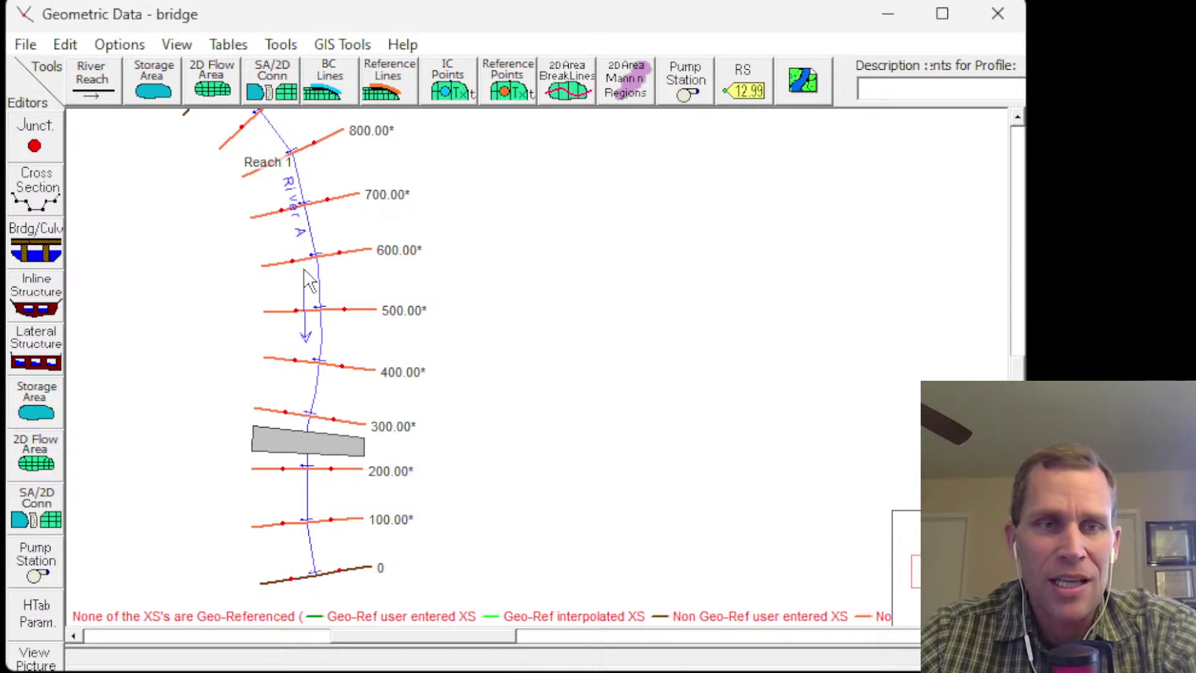
{"action": "scroll", "coordinate": [386, 314], "scroll_direction": "down", "scroll_amount": 1}
{"action": "left_click_drag", "start_coordinate": [505, 263], "coordinate": [398, 310]}
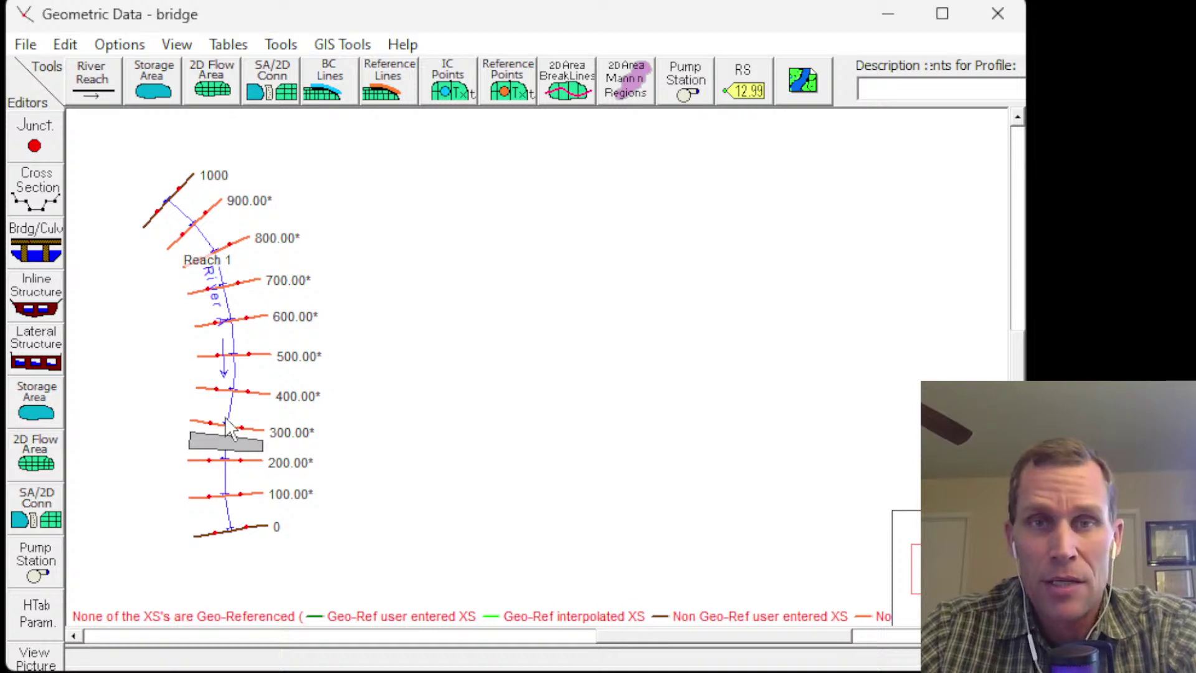
- Switch back to the "base" geometry file as the starting point for another geometry
{"action": "left_click", "coordinate": [28, 45]}
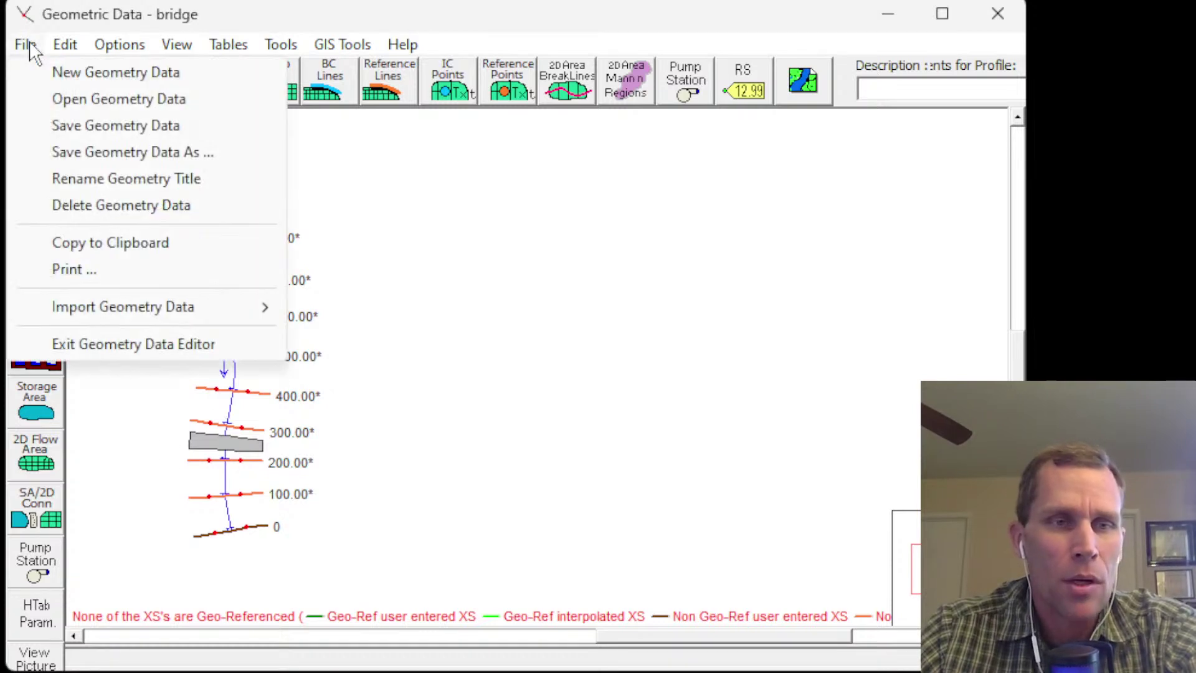
{"action": "left_click", "coordinate": [61, 98]}
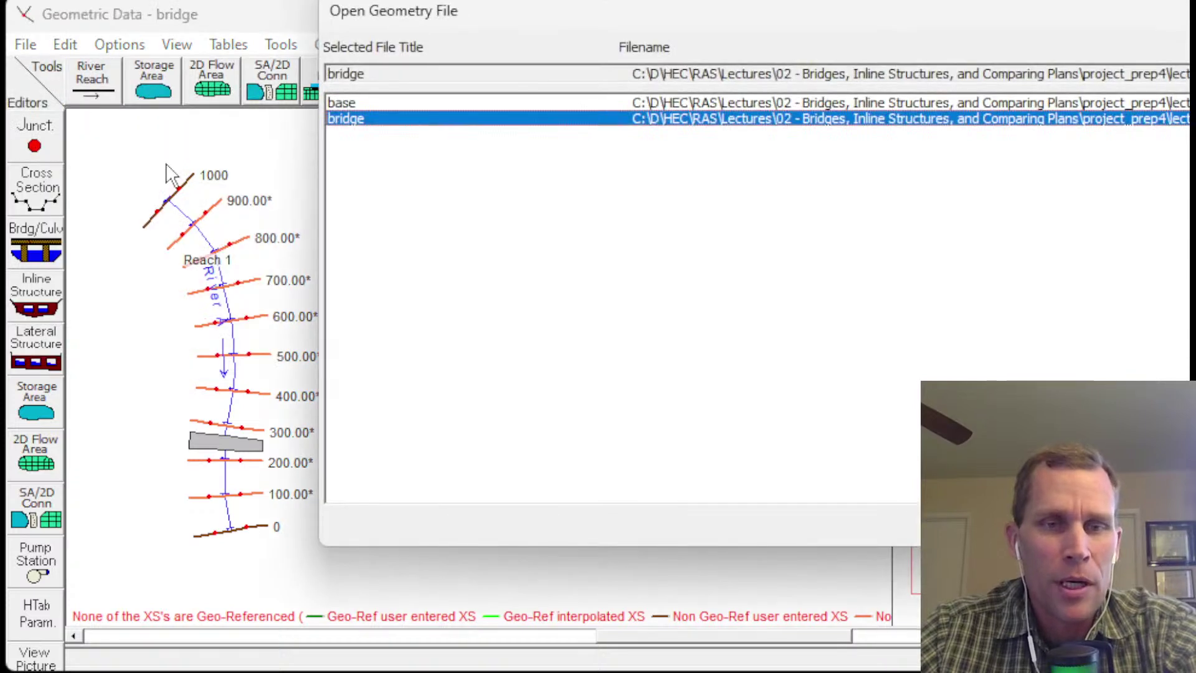
{"action": "left_click", "coordinate": [339, 104]}
{"action": "left_click", "coordinate": [444, 529]}
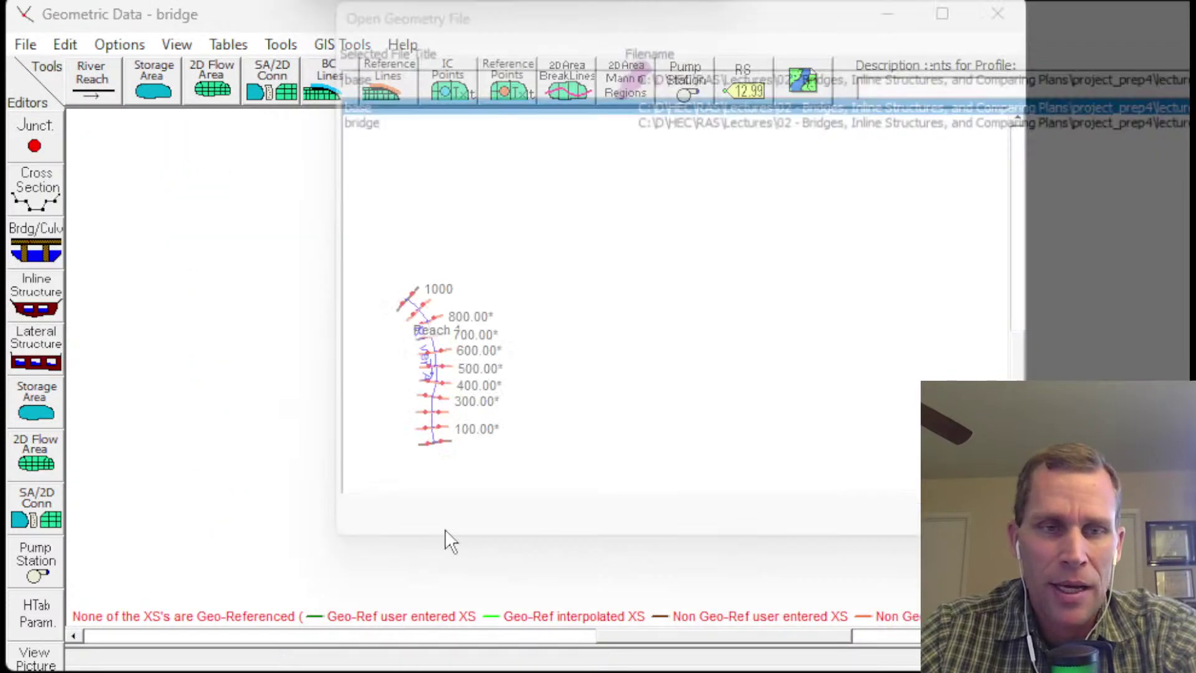
{"action": "scroll", "coordinate": [392, 354], "scroll_direction": "up", "scroll_amount": 3}
{"action": "scroll", "coordinate": [722, 345], "scroll_direction": "down", "scroll_amount": 1}
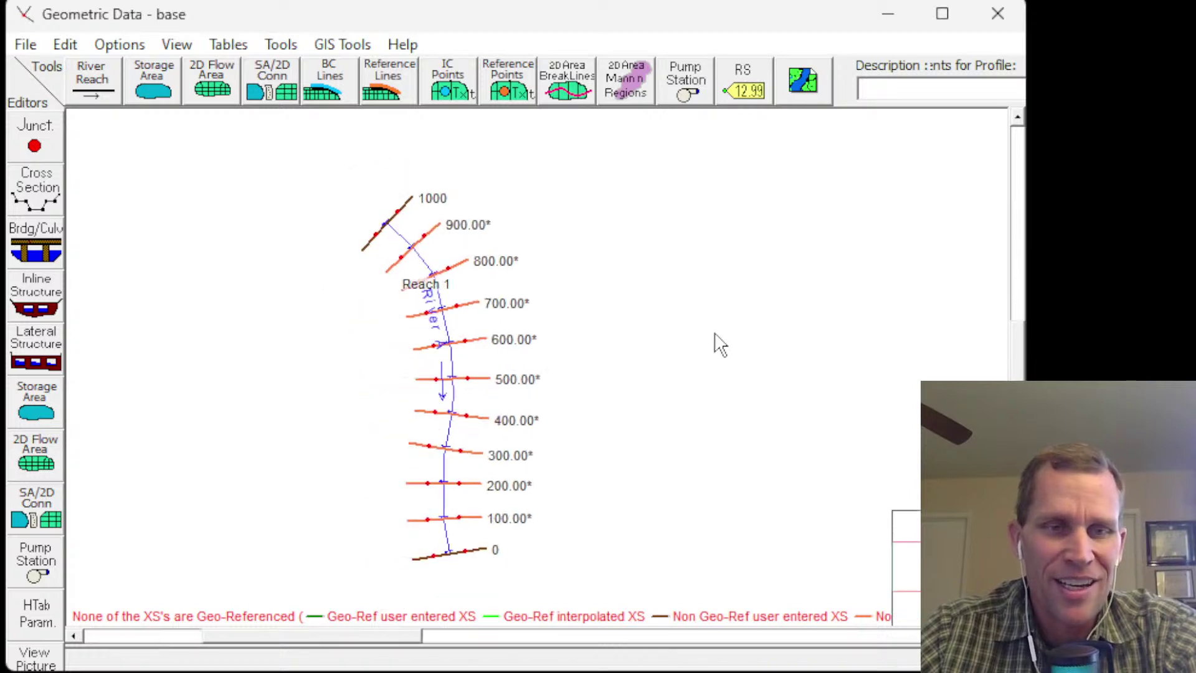
{"action": "left_click_drag", "start_coordinate": [716, 342], "coordinate": [422, 334]}
- Save the base geometry as a new geometry file titled "inline_structure" in the project_prep4 folder
{"action": "left_click", "coordinate": [26, 44]}
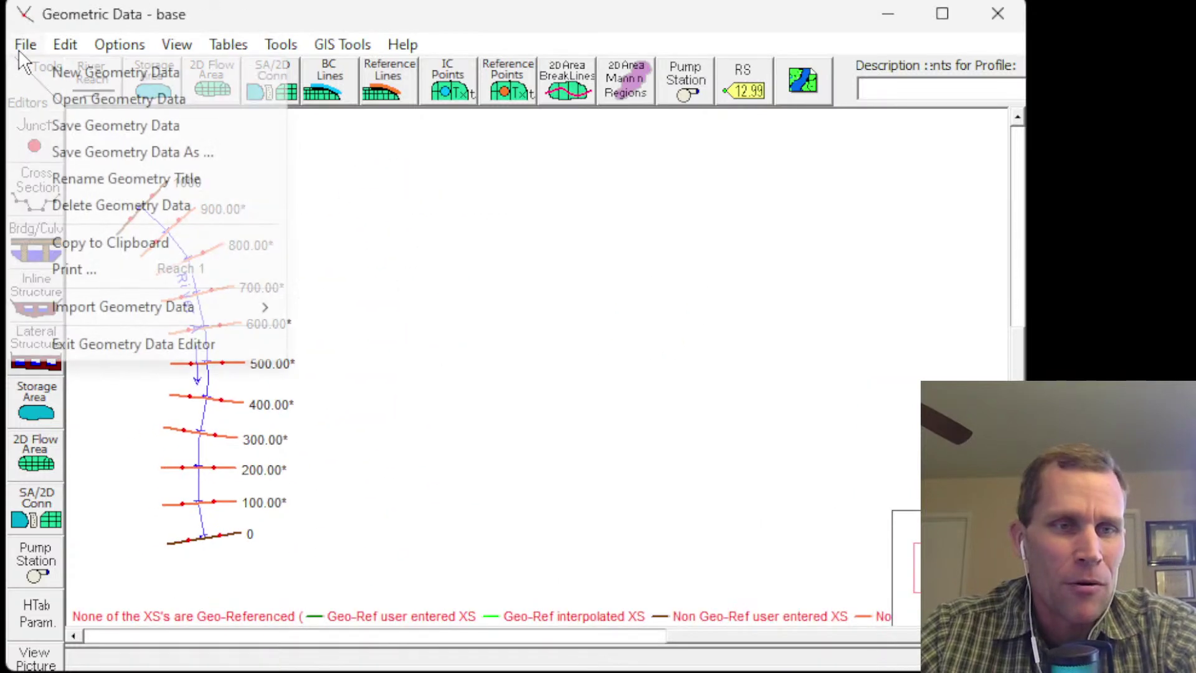
{"action": "left_click", "coordinate": [100, 153]}
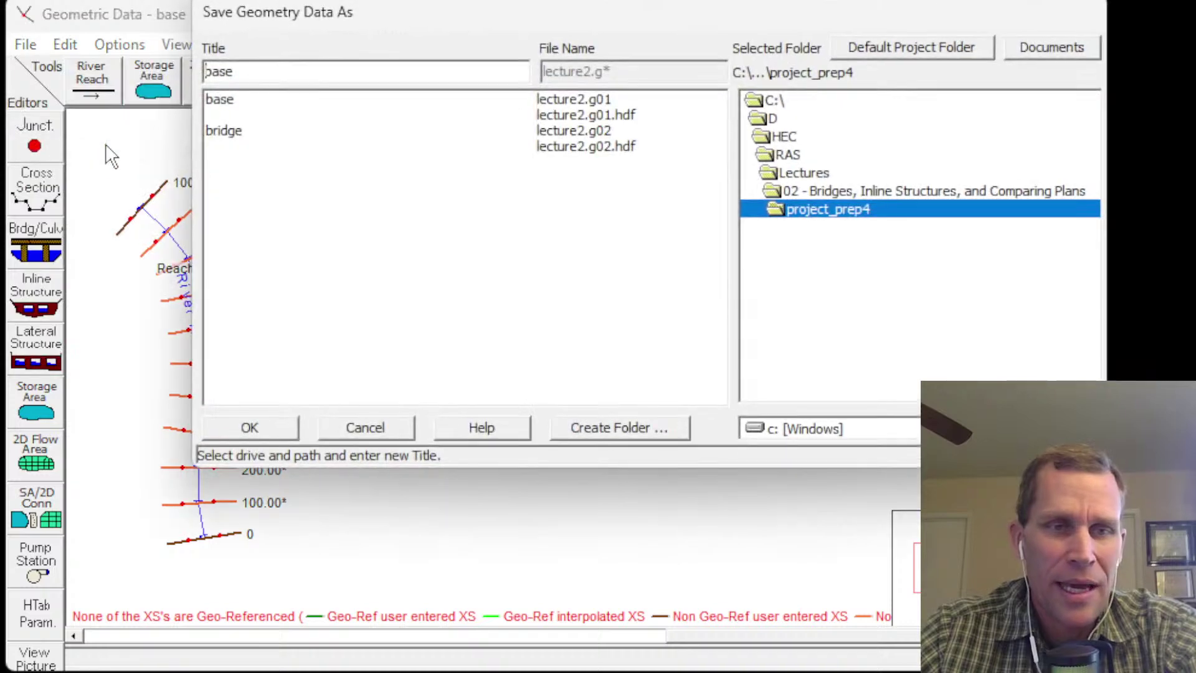
{"action": "left_click_drag", "start_coordinate": [350, 22], "coordinate": [261, 130]}
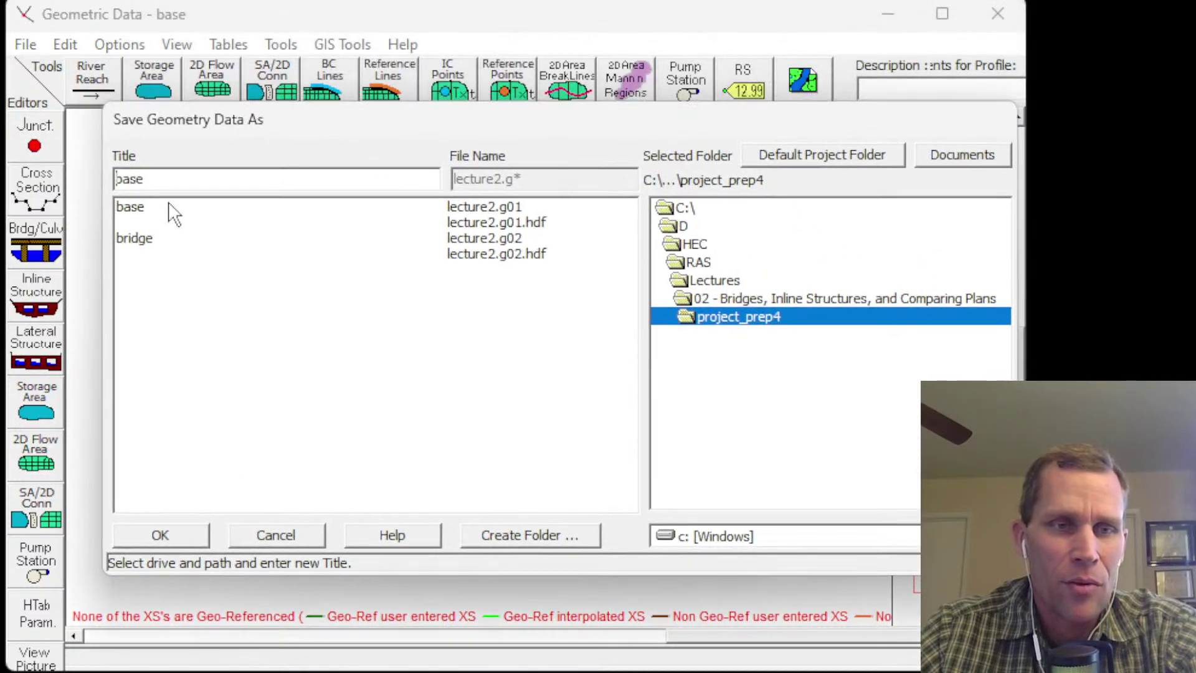
{"action": "left_click_drag", "start_coordinate": [172, 177], "coordinate": [84, 178]}
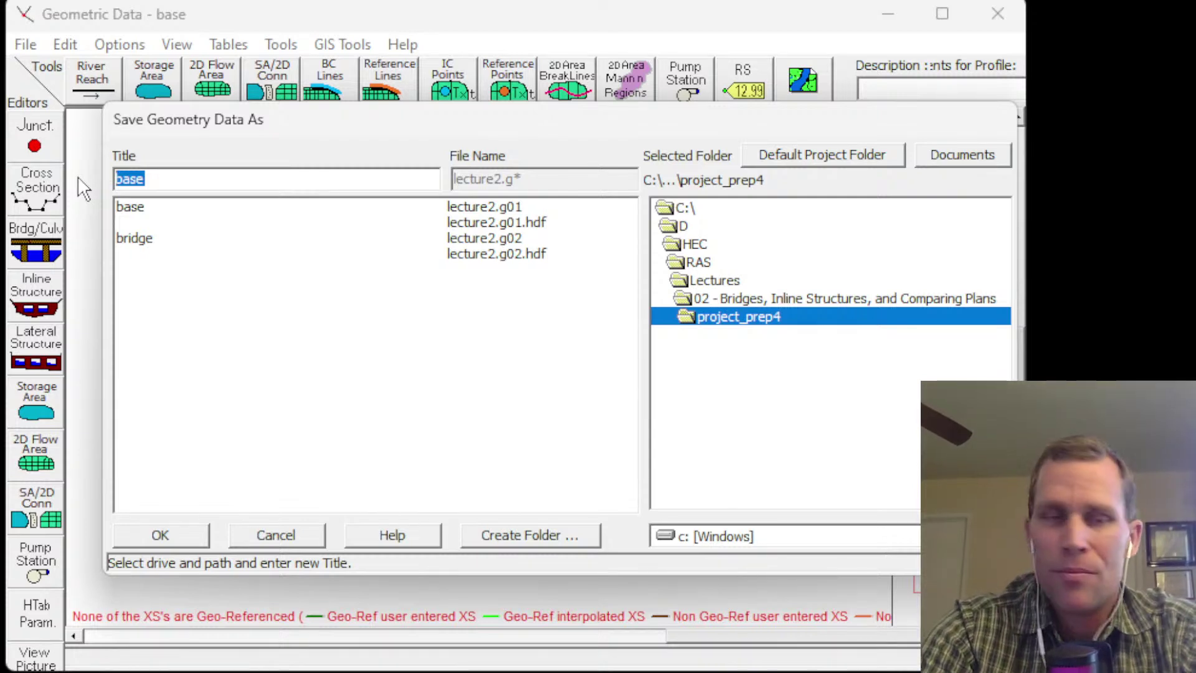
{"action": "type", "text": "inline"}
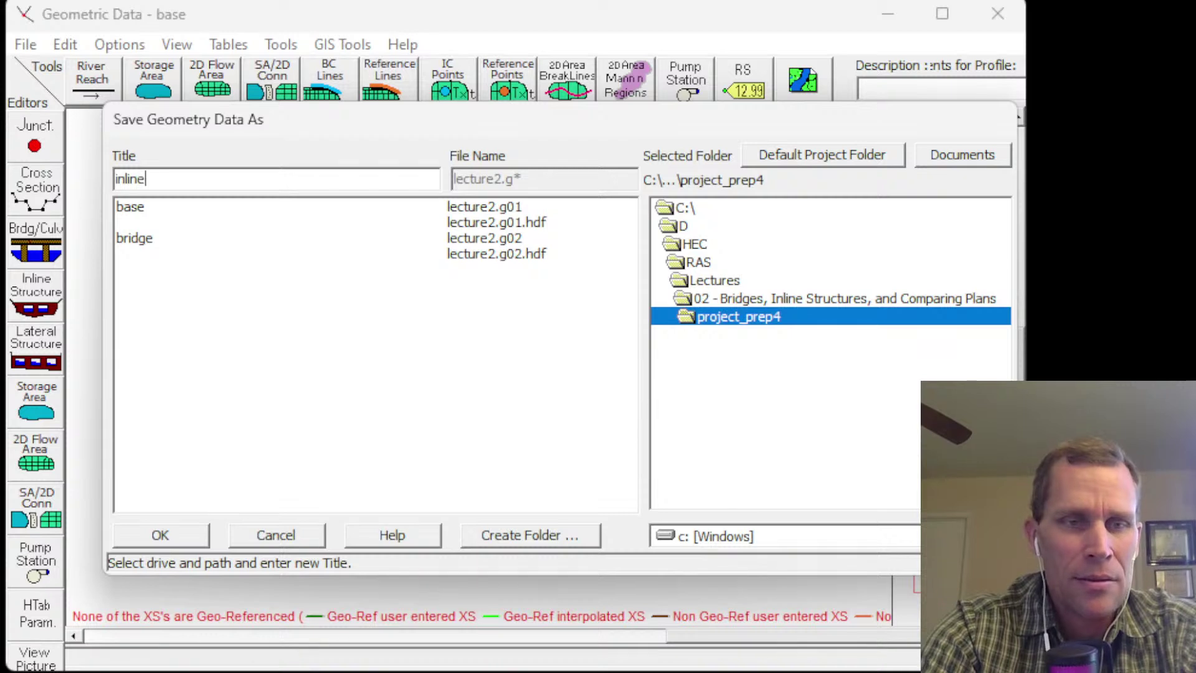
{"action": "type", "text": "_structure"}
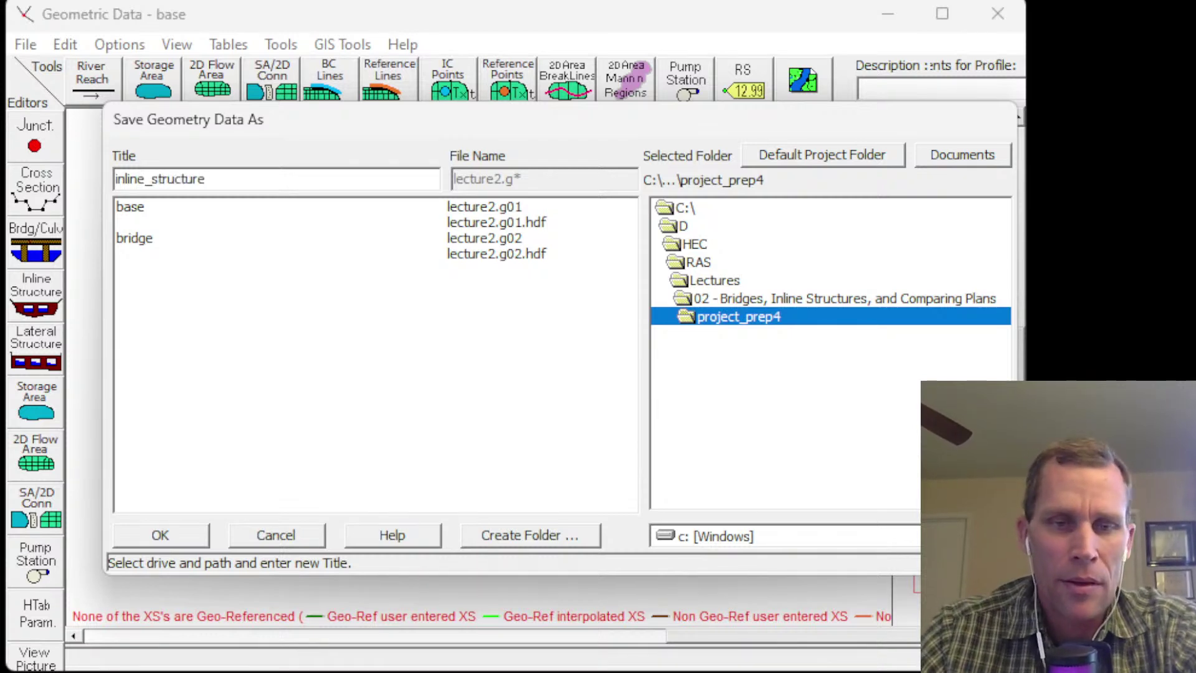
{"action": "left_click", "coordinate": [160, 534]}
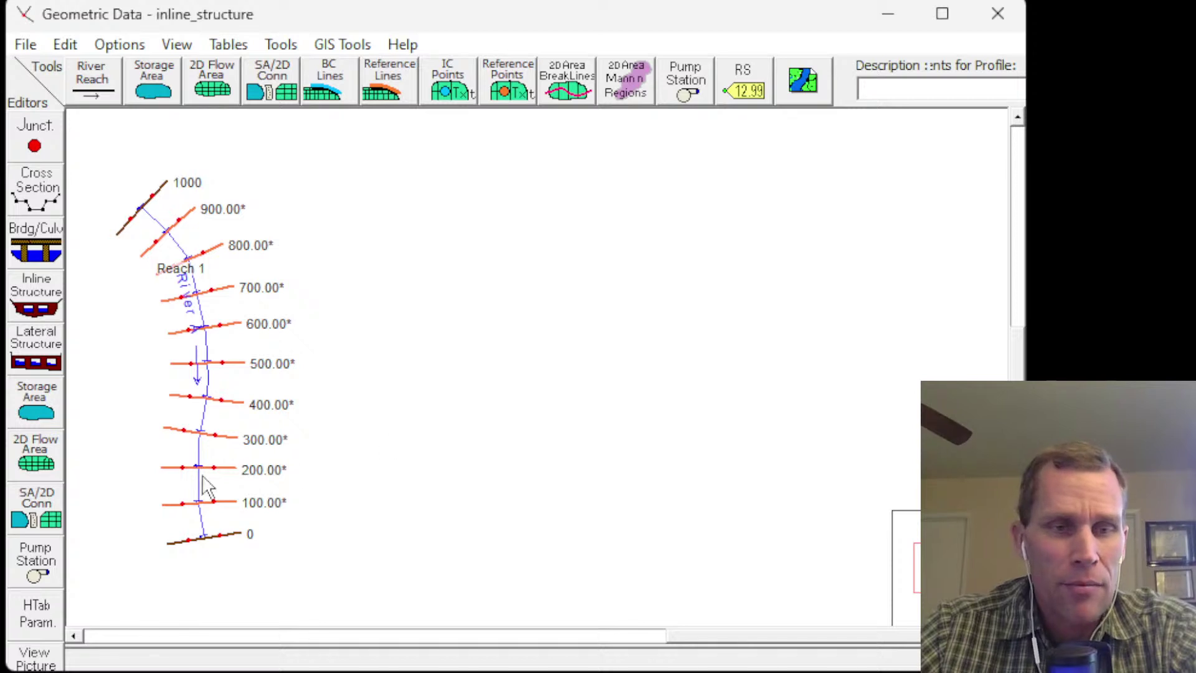
- Open the inline structure data editor for River A, Reach 1, in the inline_structure geometry
{"action": "scroll", "coordinate": [154, 498], "scroll_direction": "up", "scroll_amount": 2}
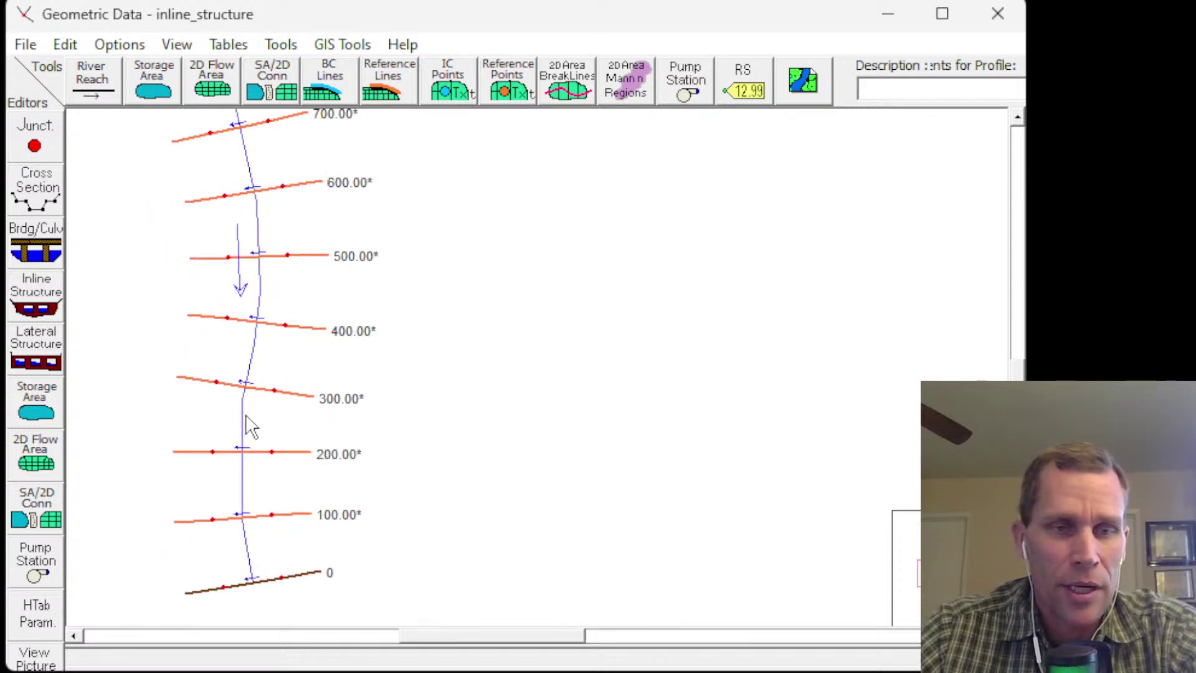
{"action": "scroll", "coordinate": [249, 427], "scroll_direction": "up", "scroll_amount": 1}
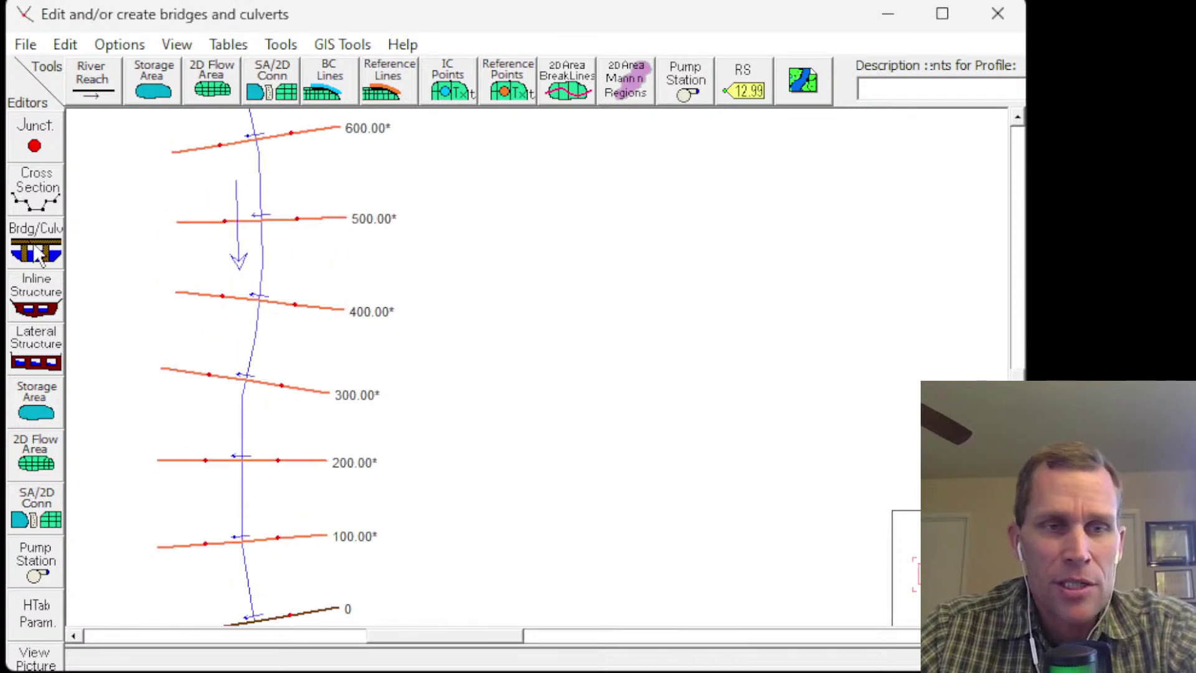
{"action": "left_click", "coordinate": [38, 312]}
{"action": "left_click_drag", "start_coordinate": [660, 45], "coordinate": [750, 48]}
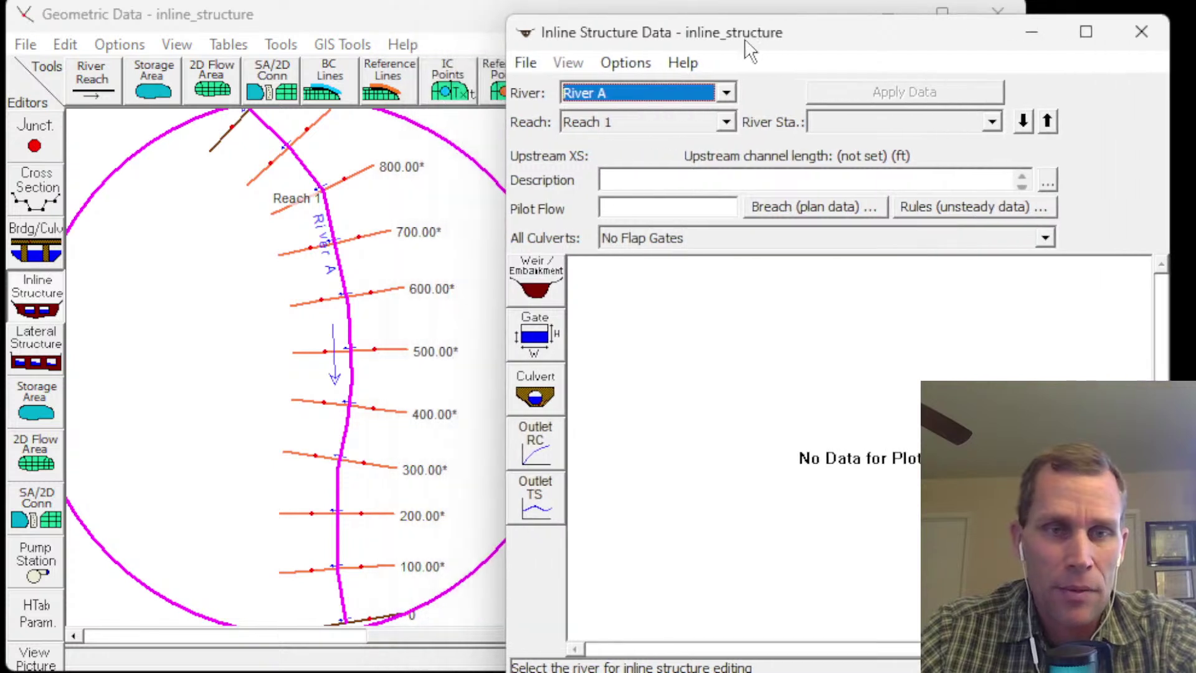
- Add an inline structure at river station 270 in Reach 1, between cross sections 300 and 200
{"action": "left_click", "coordinate": [249, 328]}
{"action": "left_click_drag", "start_coordinate": [414, 347], "coordinate": [253, 241]}
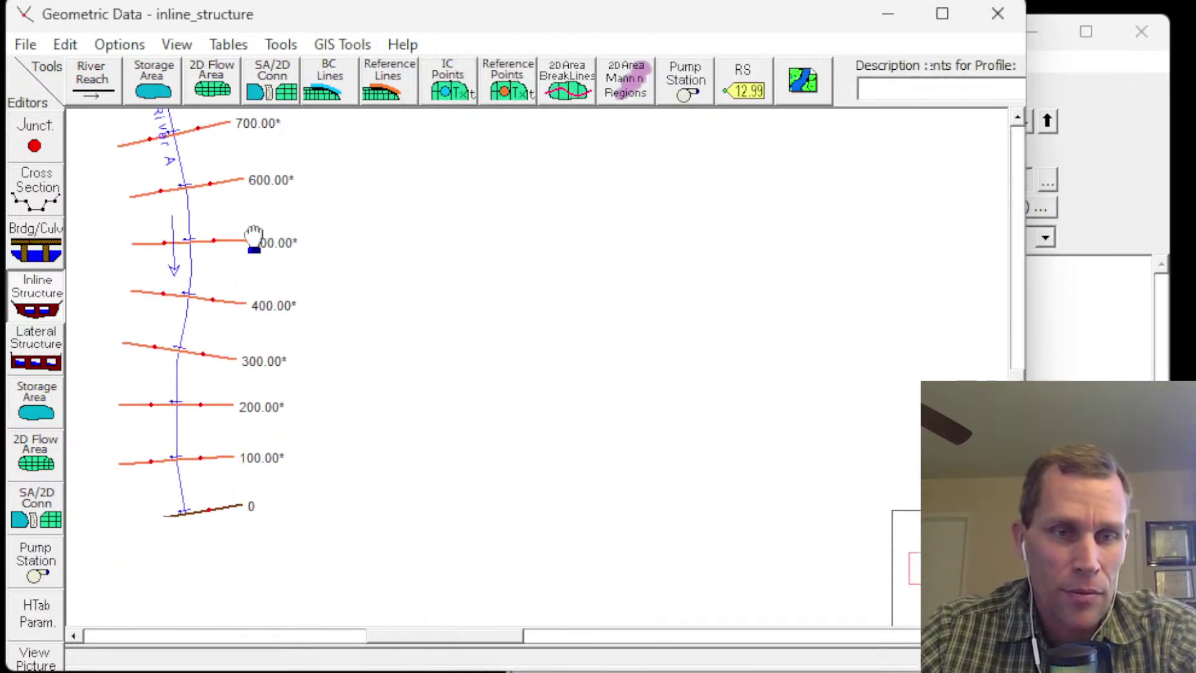
{"action": "scroll", "coordinate": [236, 382], "scroll_direction": "up", "scroll_amount": 2}
{"action": "scroll", "coordinate": [291, 385], "scroll_direction": "up", "scroll_amount": 2}
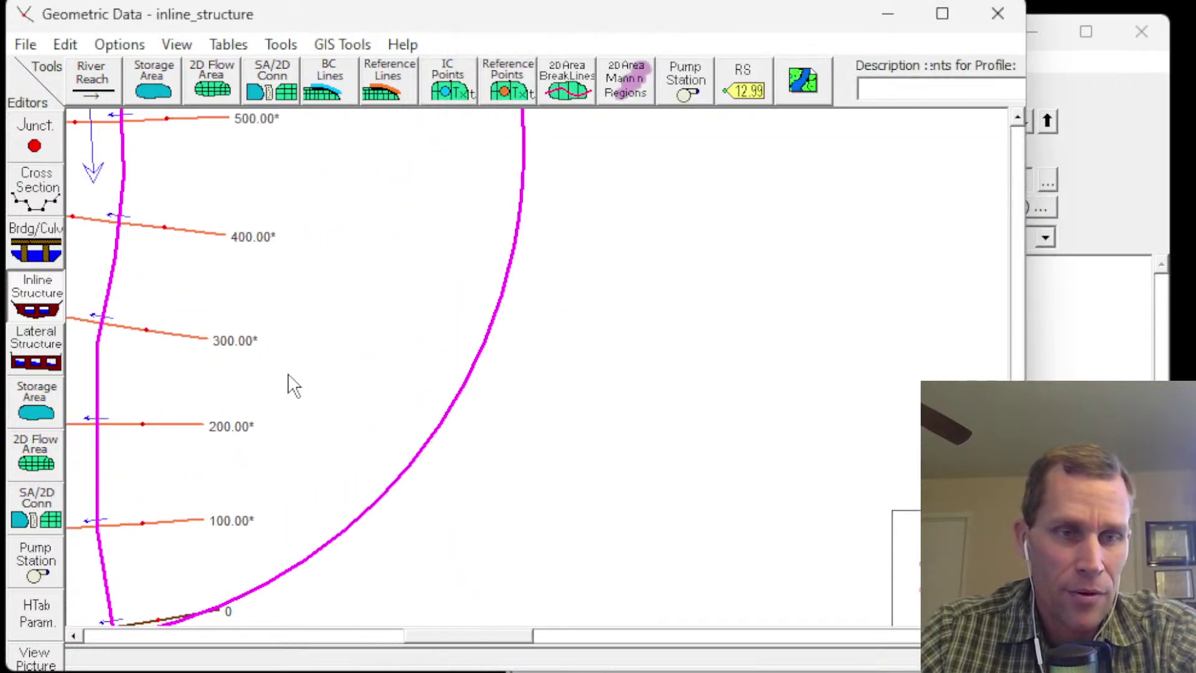
{"action": "left_click_drag", "start_coordinate": [291, 385], "coordinate": [375, 279]}
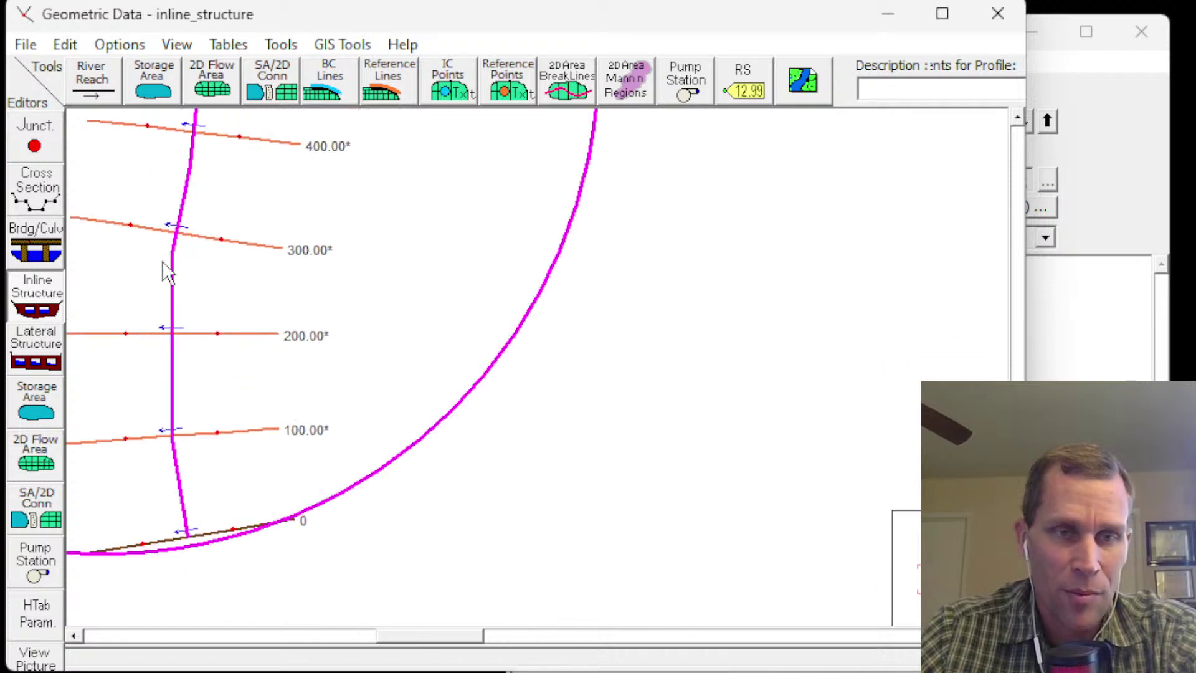
{"action": "left_click", "coordinate": [1040, 305]}
{"action": "left_click_drag", "start_coordinate": [903, 38], "coordinate": [875, 28]}
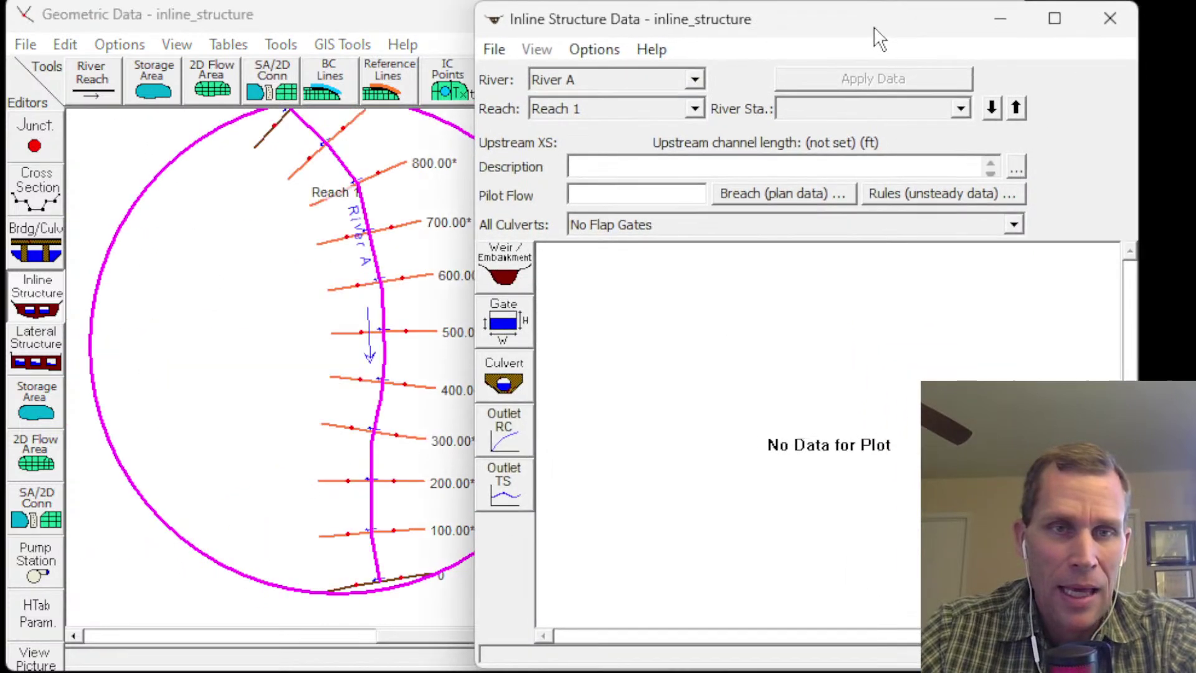
{"action": "left_click", "coordinate": [595, 49]}
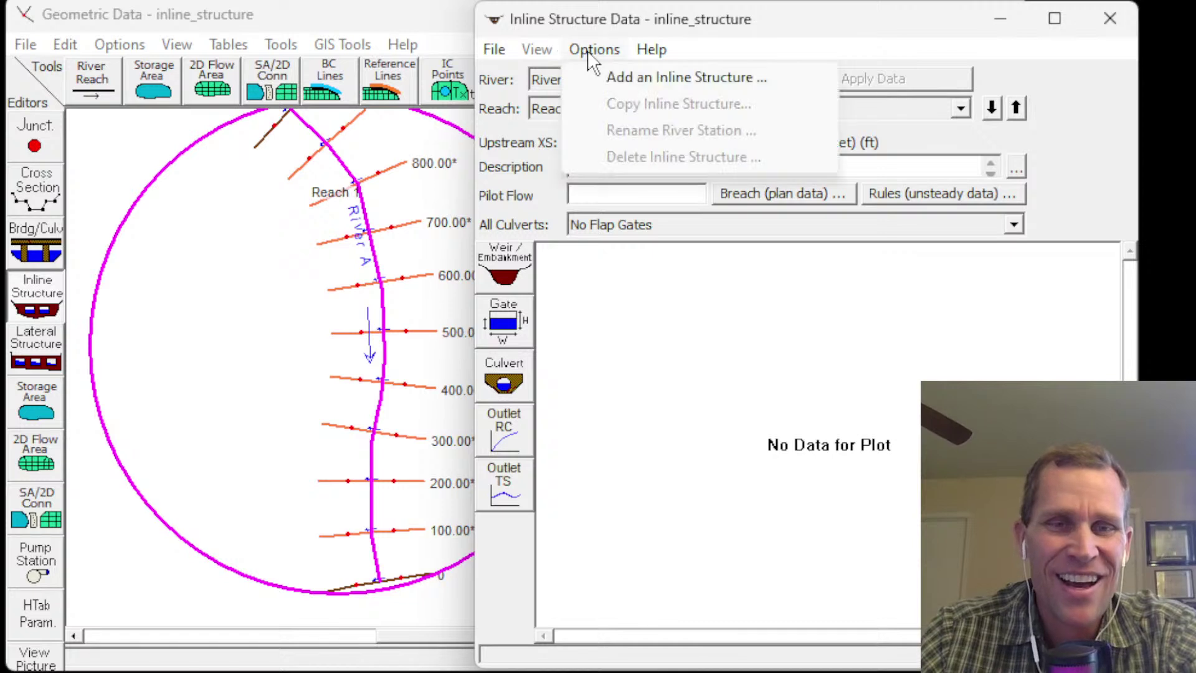
{"action": "left_click", "coordinate": [648, 78]}
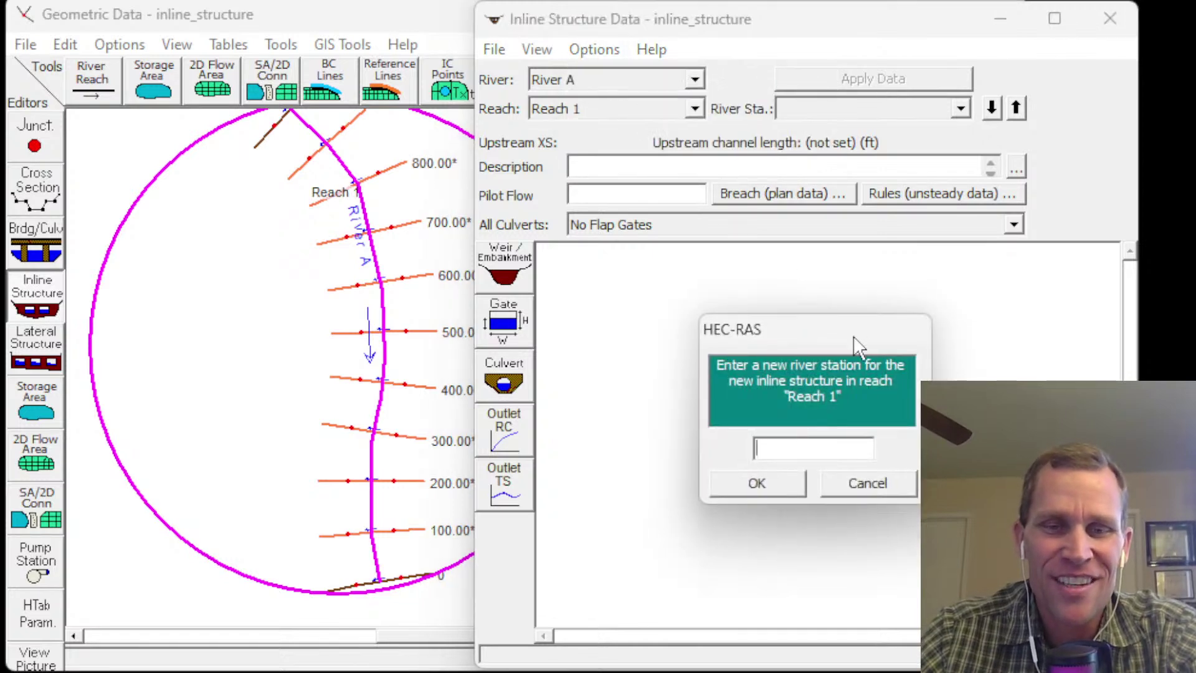
{"action": "type", "text": "270"}
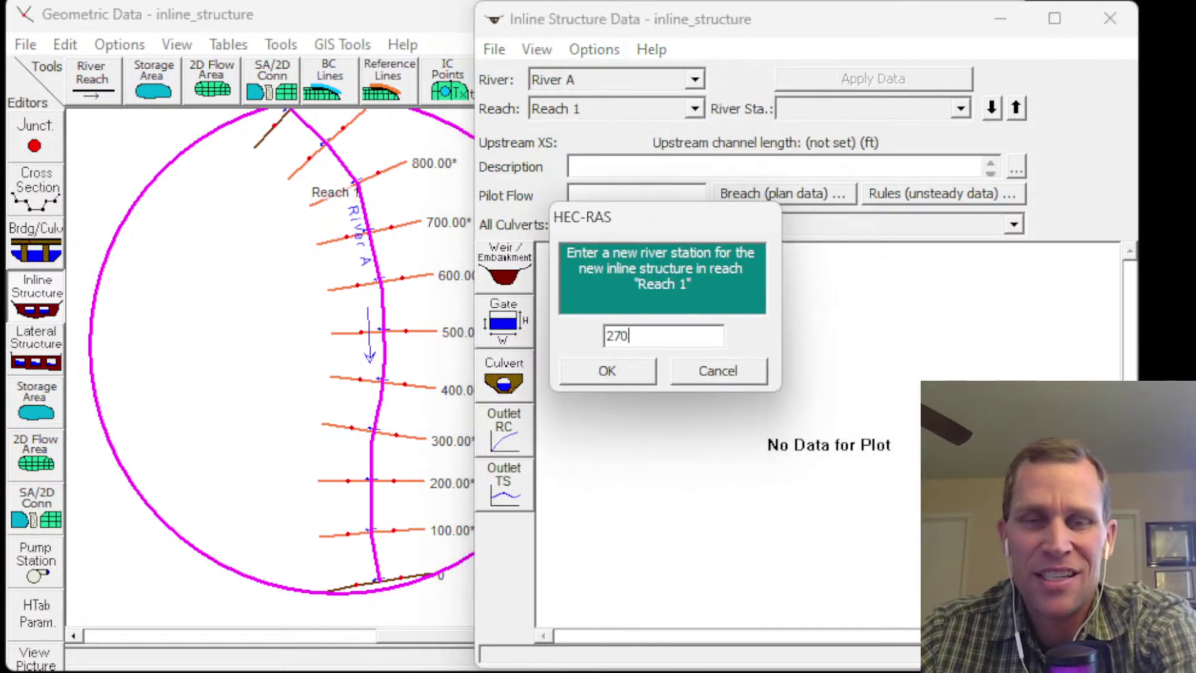
{"action": "left_click", "coordinate": [652, 369]}
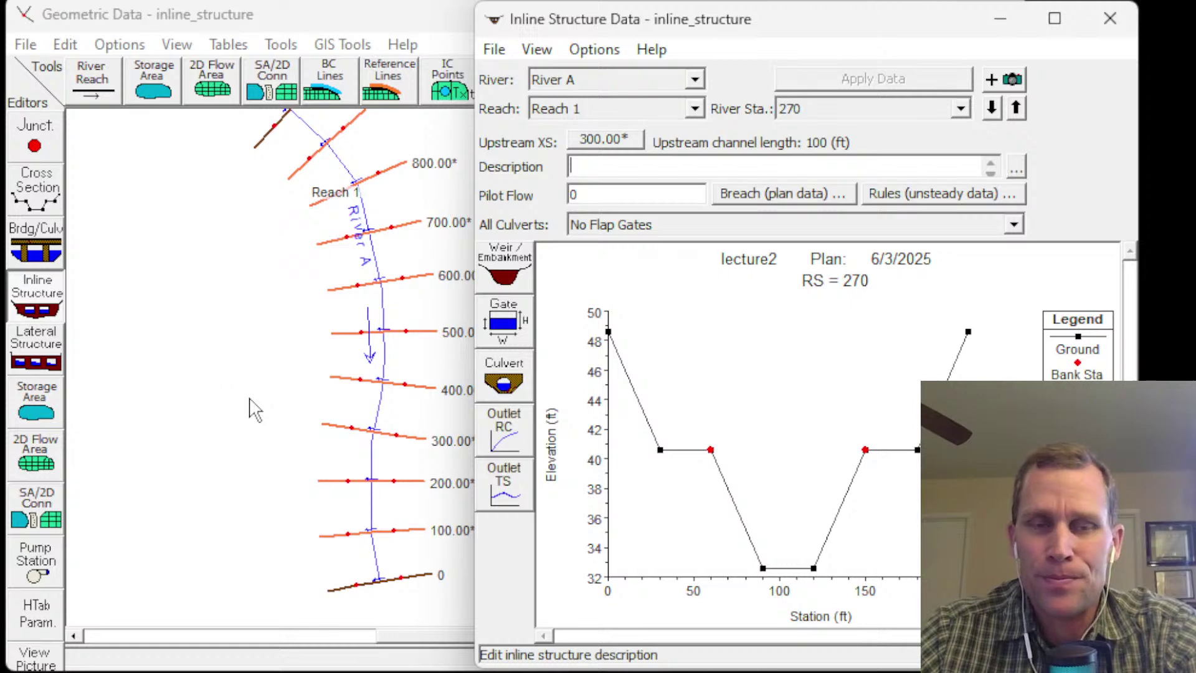
- Open the weir/embankment data of the station 270 structure and set the distance to 30 ft and the width to 40 ft
{"action": "left_click", "coordinate": [215, 406]}
{"action": "left_click_drag", "start_coordinate": [251, 390], "coordinate": [118, 411]}
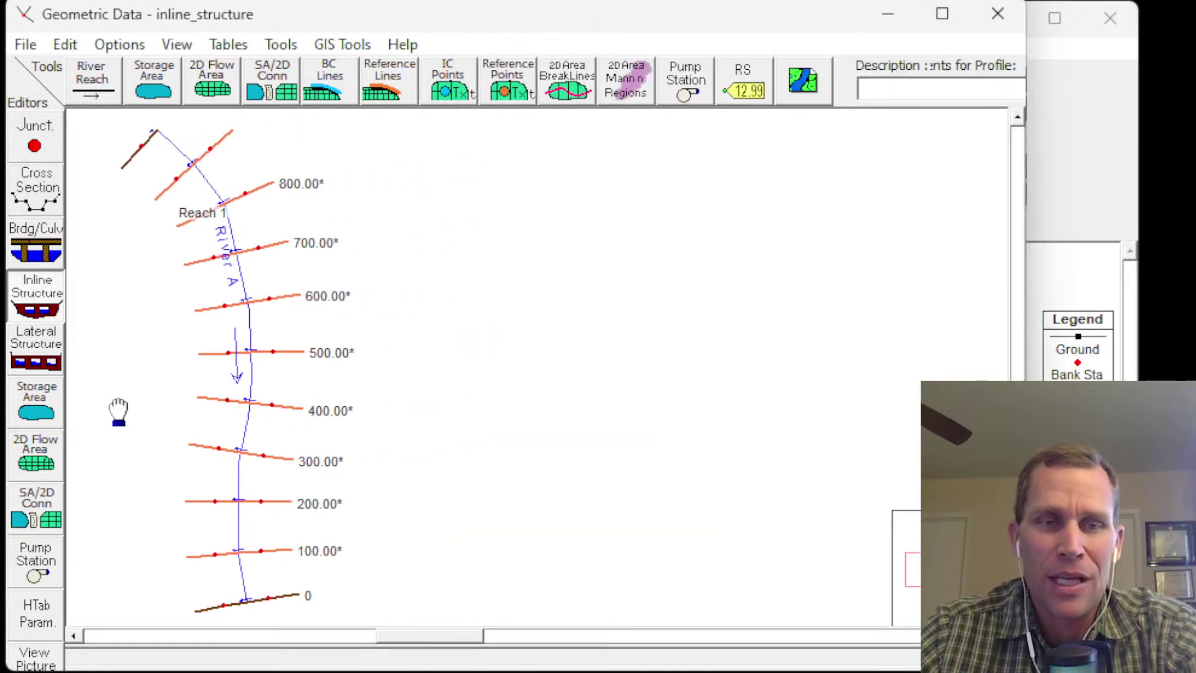
{"action": "left_click", "coordinate": [1053, 177]}
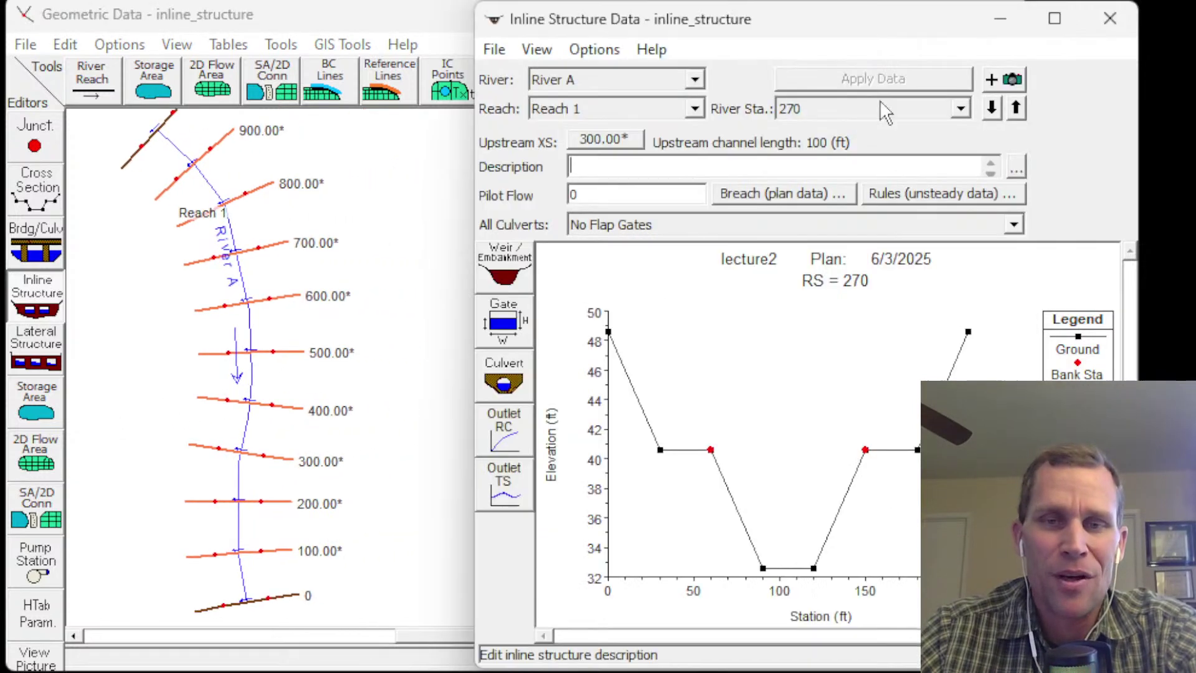
{"action": "left_click_drag", "start_coordinate": [782, 23], "coordinate": [692, 21]}
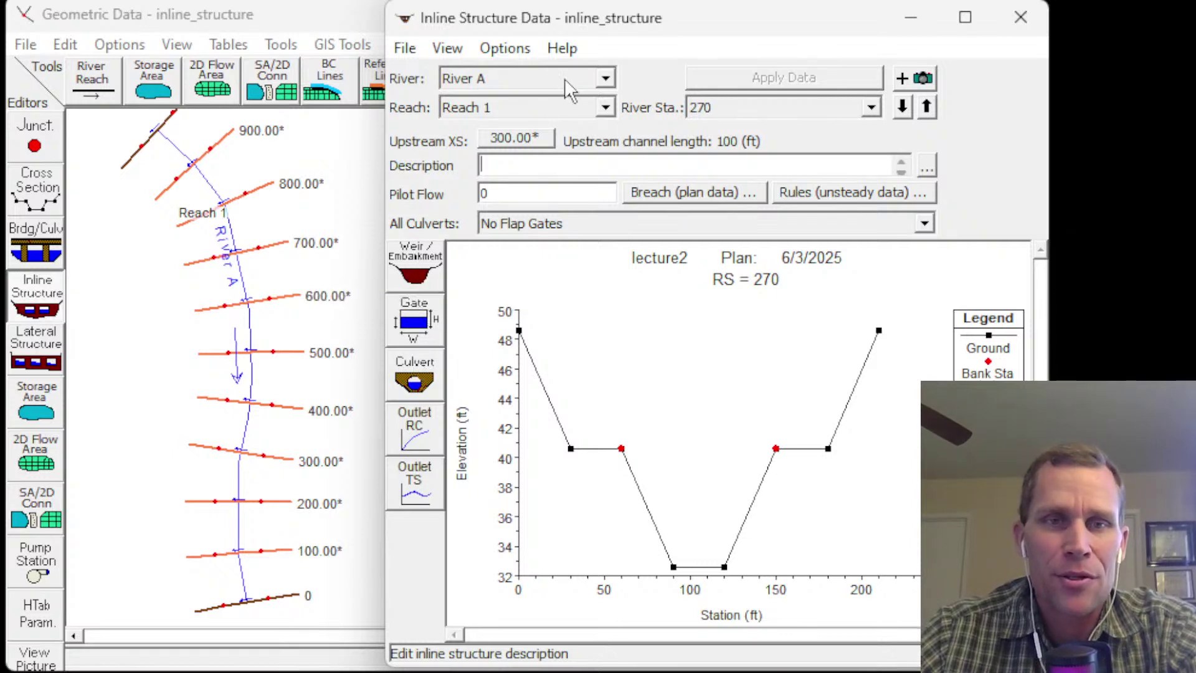
{"action": "left_click", "coordinate": [417, 274]}
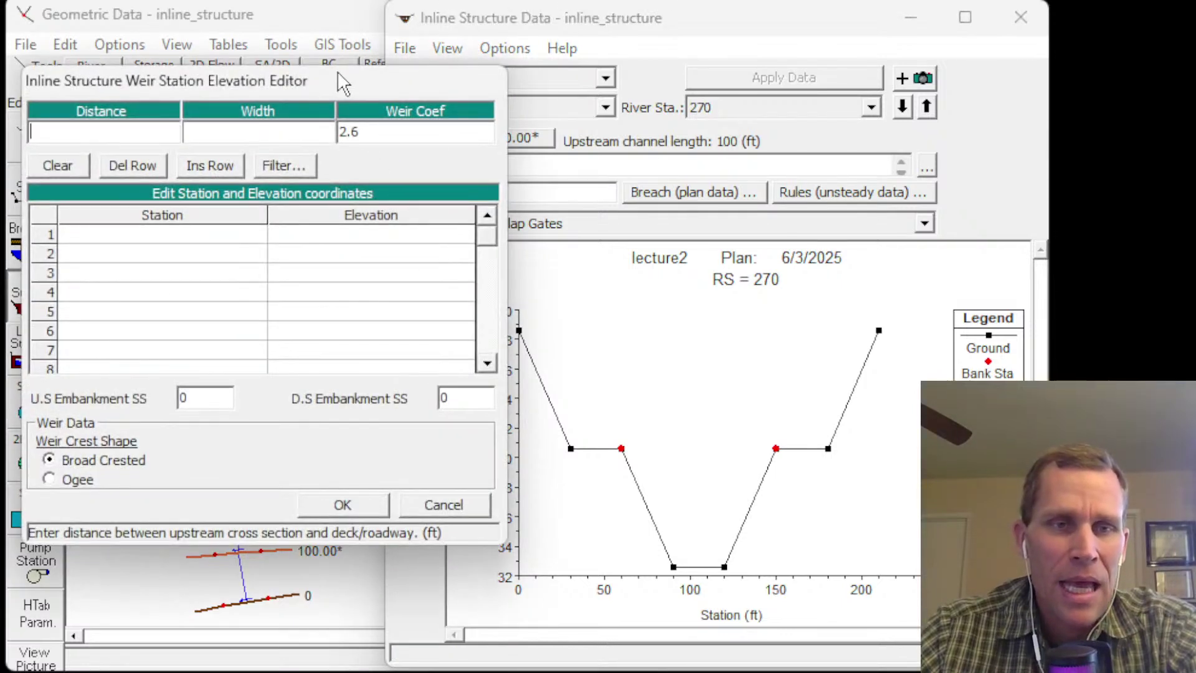
{"action": "left_click_drag", "start_coordinate": [341, 80], "coordinate": [329, 4]}
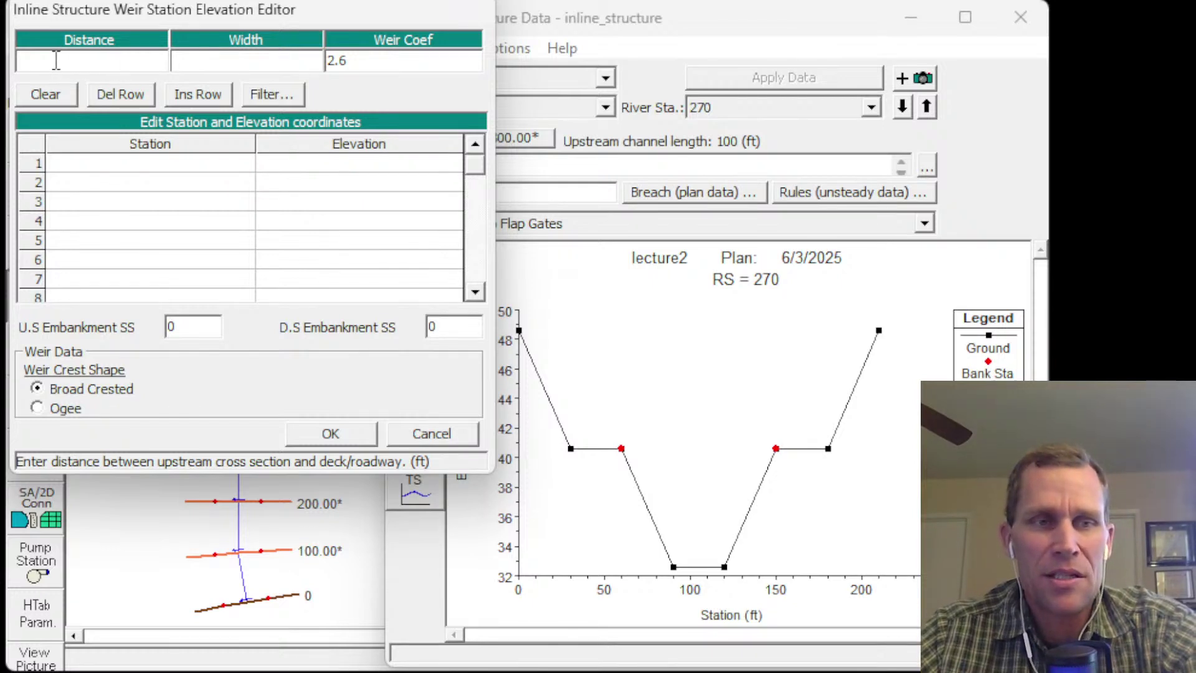
{"action": "type", "text": "30"}
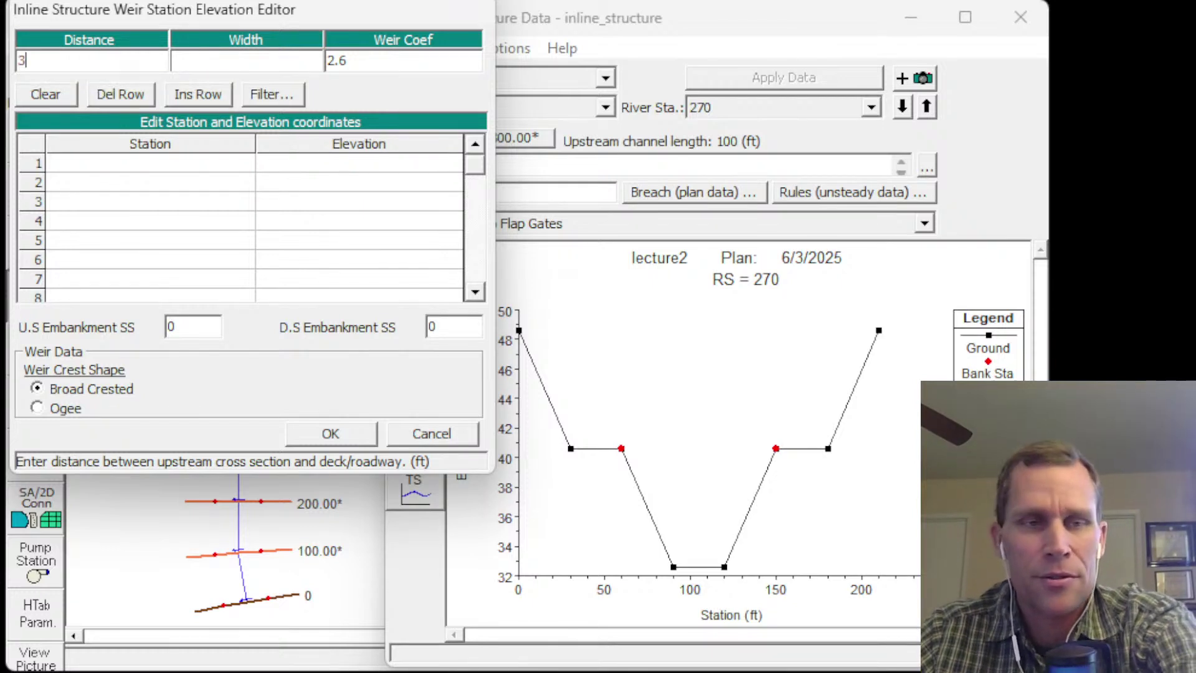
{"action": "left_click", "coordinate": [225, 65]}
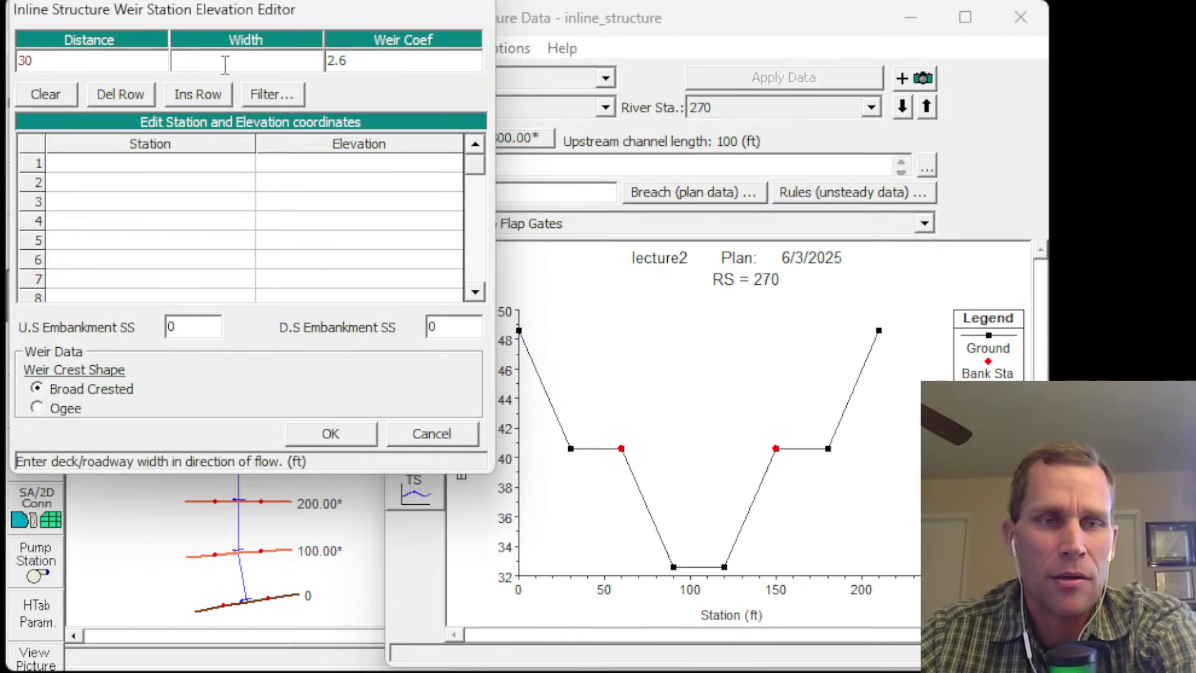
{"action": "type", "text": "40"}
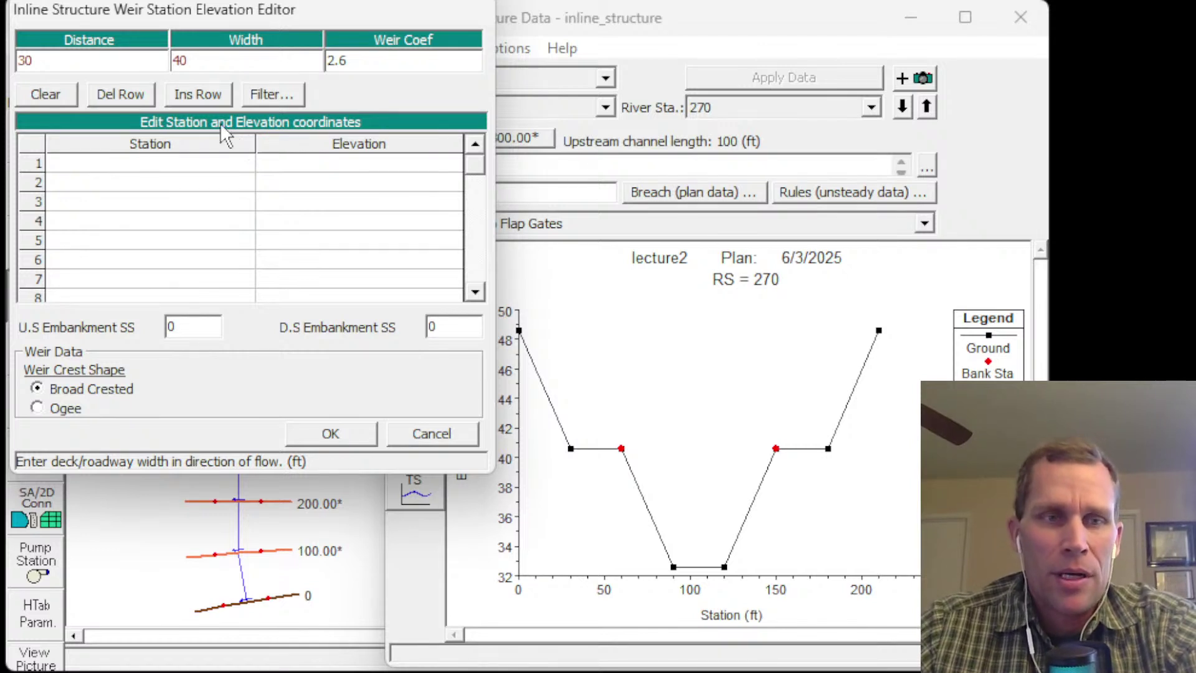
{"action": "double_click", "coordinate": [183, 61]}
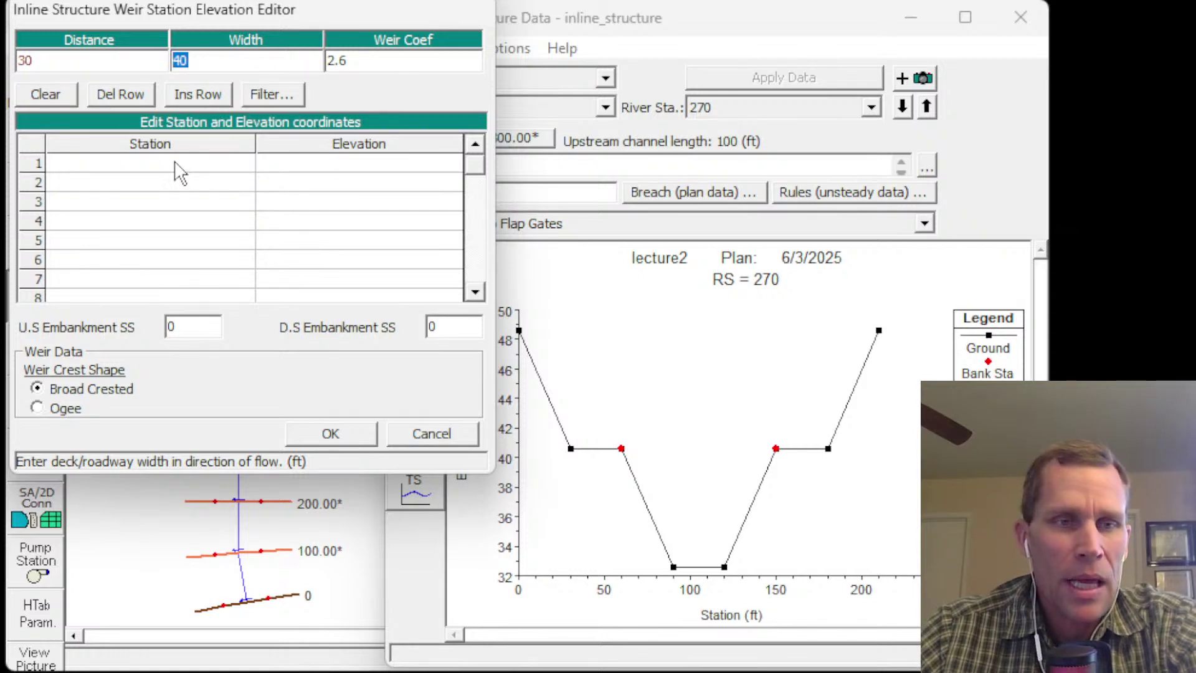
- Define the weir crest profile with stations 0 and 210, both at elevation 39
{"action": "left_click_drag", "start_coordinate": [176, 165], "coordinate": [329, 265]}
{"action": "left_click", "coordinate": [136, 165]}
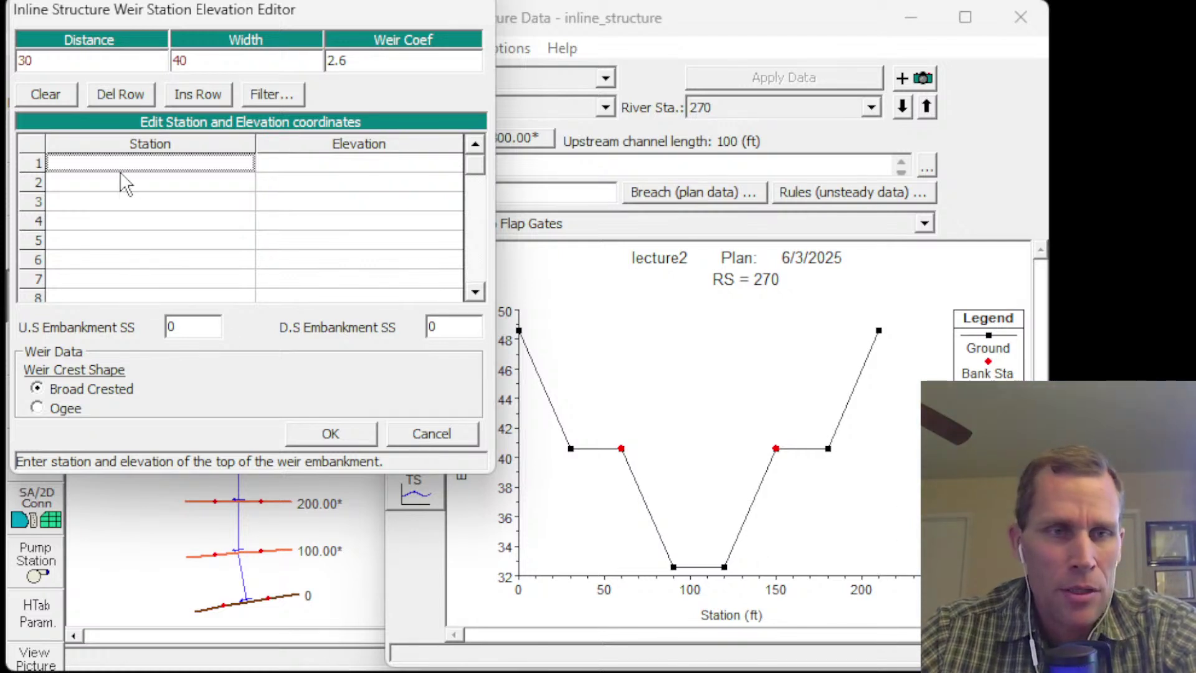
{"action": "type", "text": "0"}
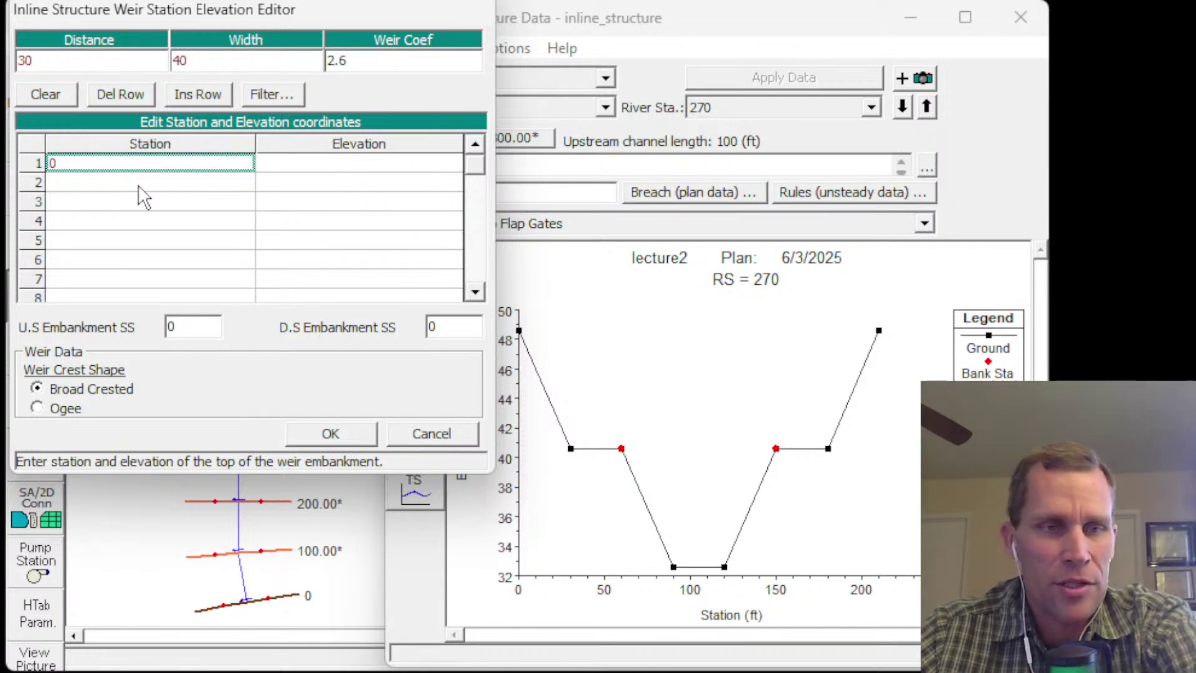
{"action": "left_click", "coordinate": [139, 186]}
{"action": "type", "text": "210"}
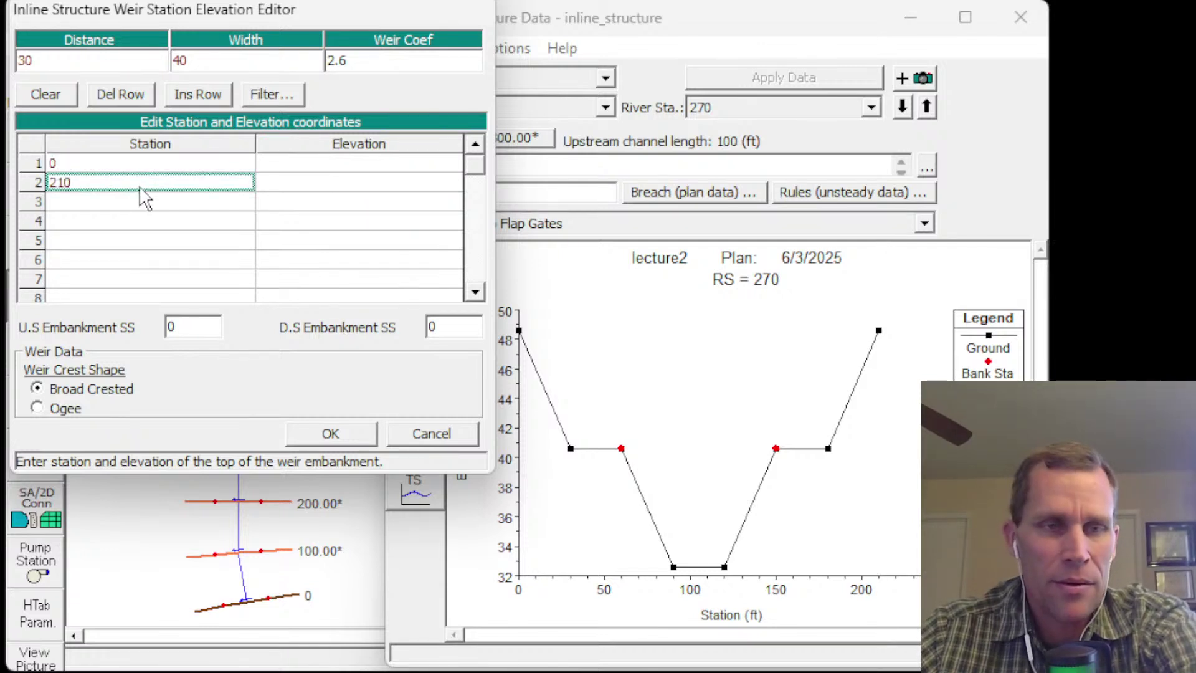
{"action": "left_click", "coordinate": [293, 165]}
{"action": "type", "text": "39"}
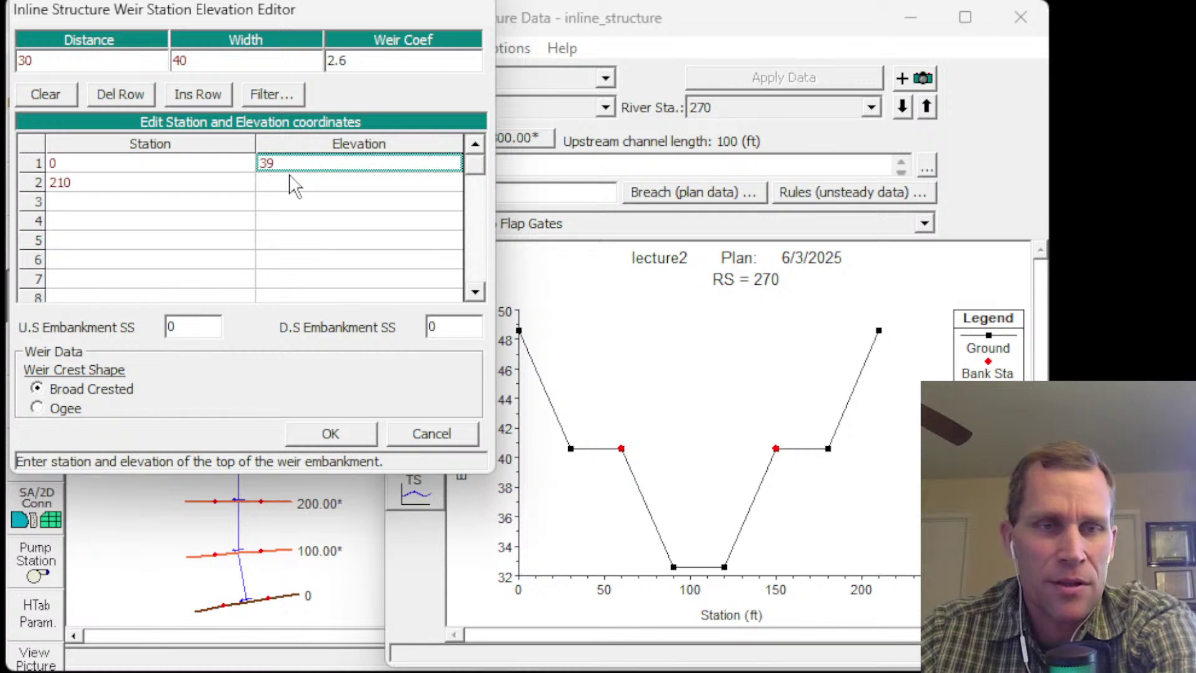
{"action": "left_click", "coordinate": [290, 183]}
{"action": "type", "text": "39"}
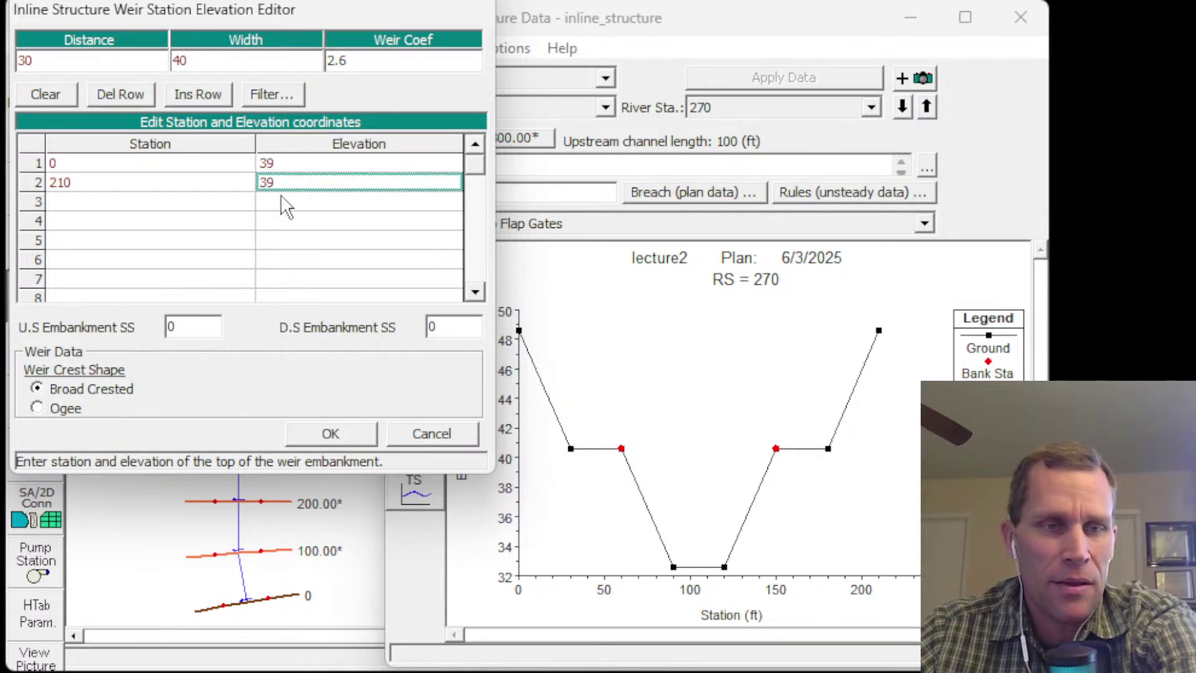
- Set the upstream and downstream embankment side slopes to 3 and accept the weir data
{"action": "left_click", "coordinate": [192, 327]}
{"action": "type", "text": "3"}
{"action": "left_click", "coordinate": [440, 326]}
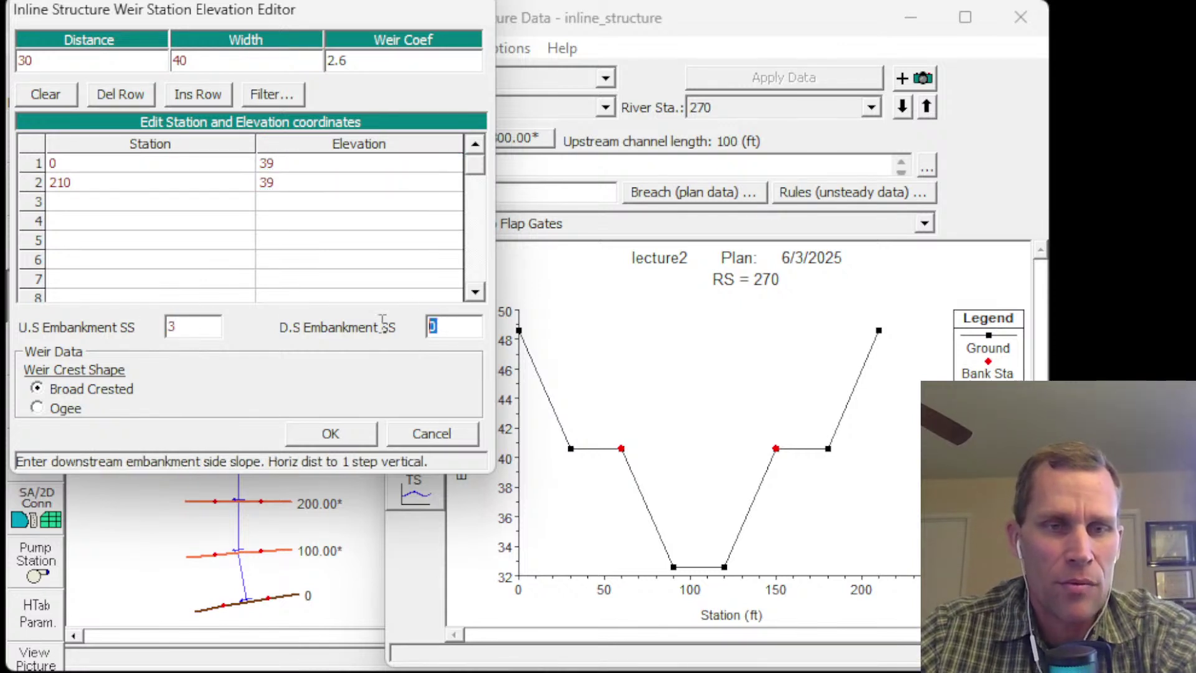
{"action": "type", "text": "3"}
{"action": "left_click", "coordinate": [329, 432]}
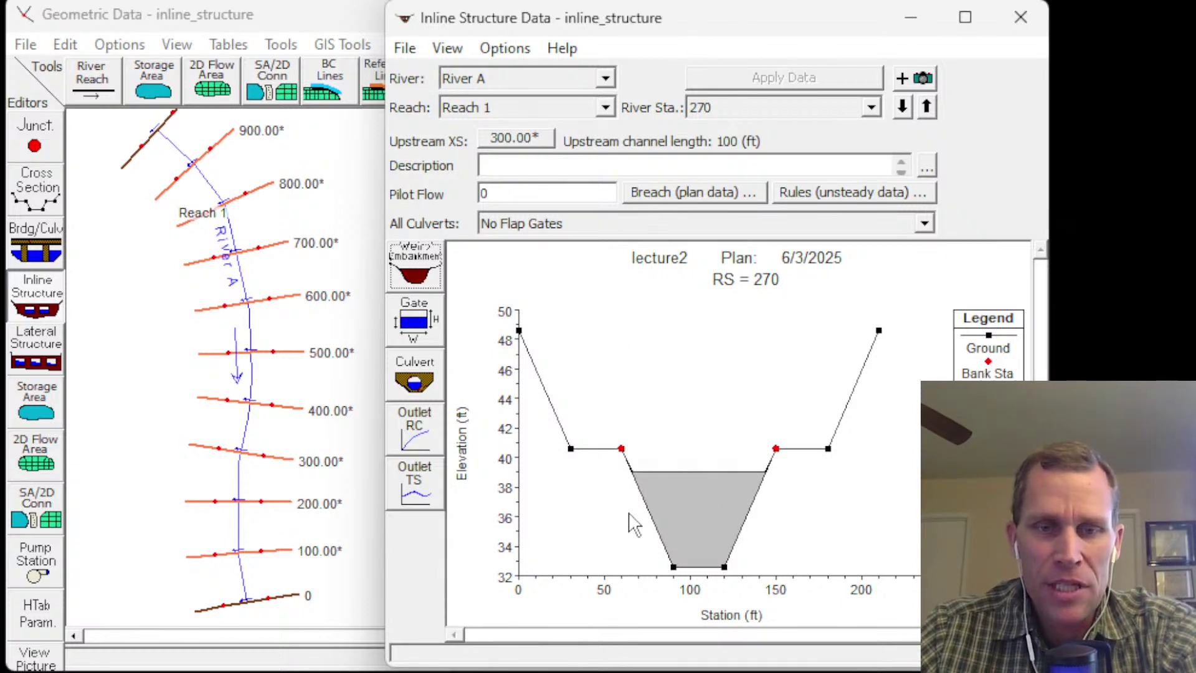
- Reopen the weir station-elevation data and insert four blank rows between stations 0 and 210
{"action": "left_click_drag", "start_coordinate": [684, 36], "coordinate": [675, 39]}
{"action": "mouse_move", "coordinate": [1045, 297]}
{"action": "left_mouse_down"}
{"action": "mouse_move", "coordinate": [1063, 299]}
{"action": "mouse_move", "coordinate": [1033, 299]}
{"action": "left_mouse_up"}
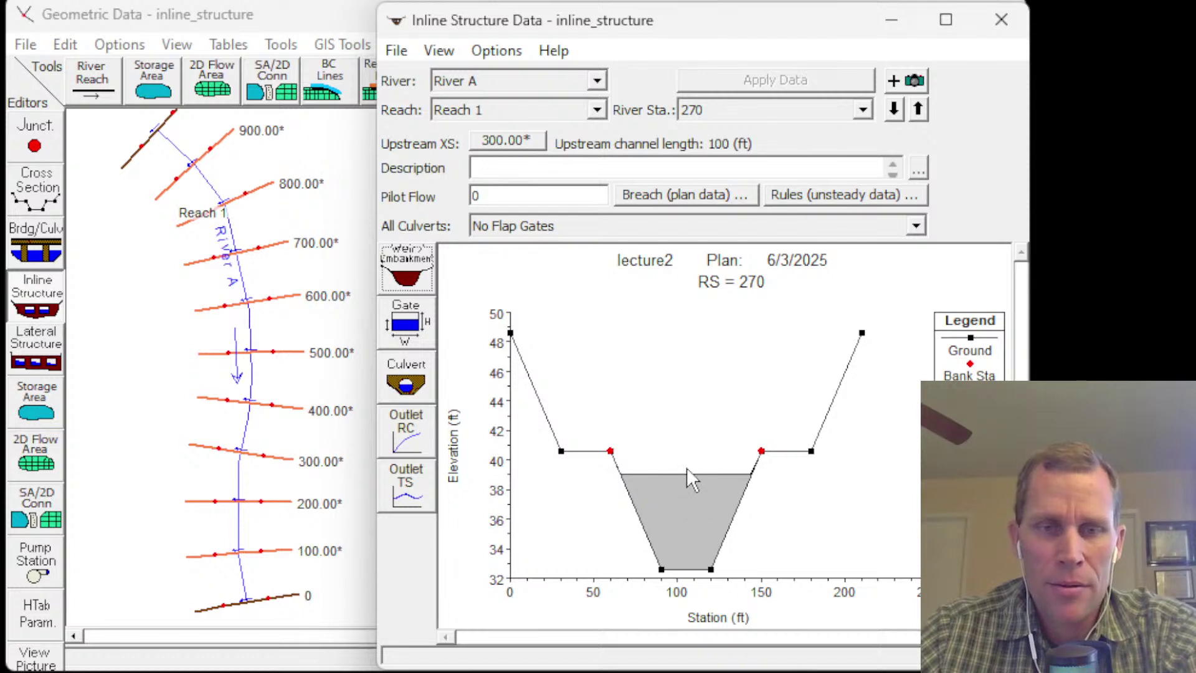
{"action": "left_click", "coordinate": [406, 276]}
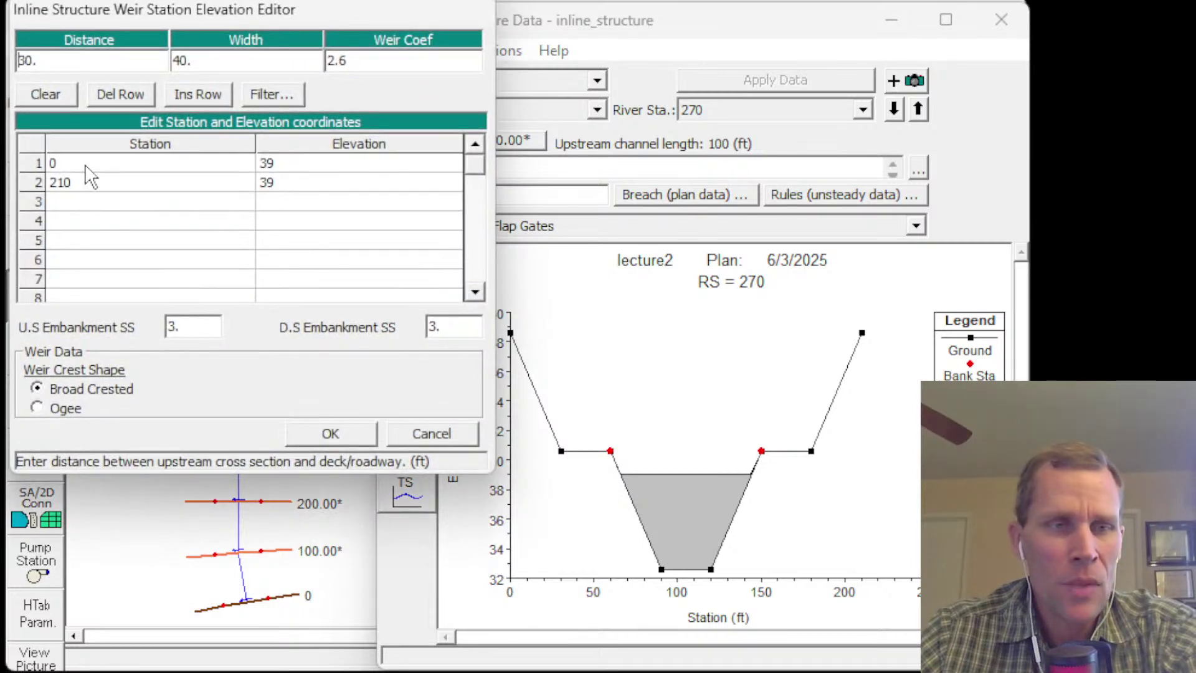
{"action": "left_click", "coordinate": [95, 190]}
{"action": "left_click_drag", "start_coordinate": [292, 197], "coordinate": [227, 198]}
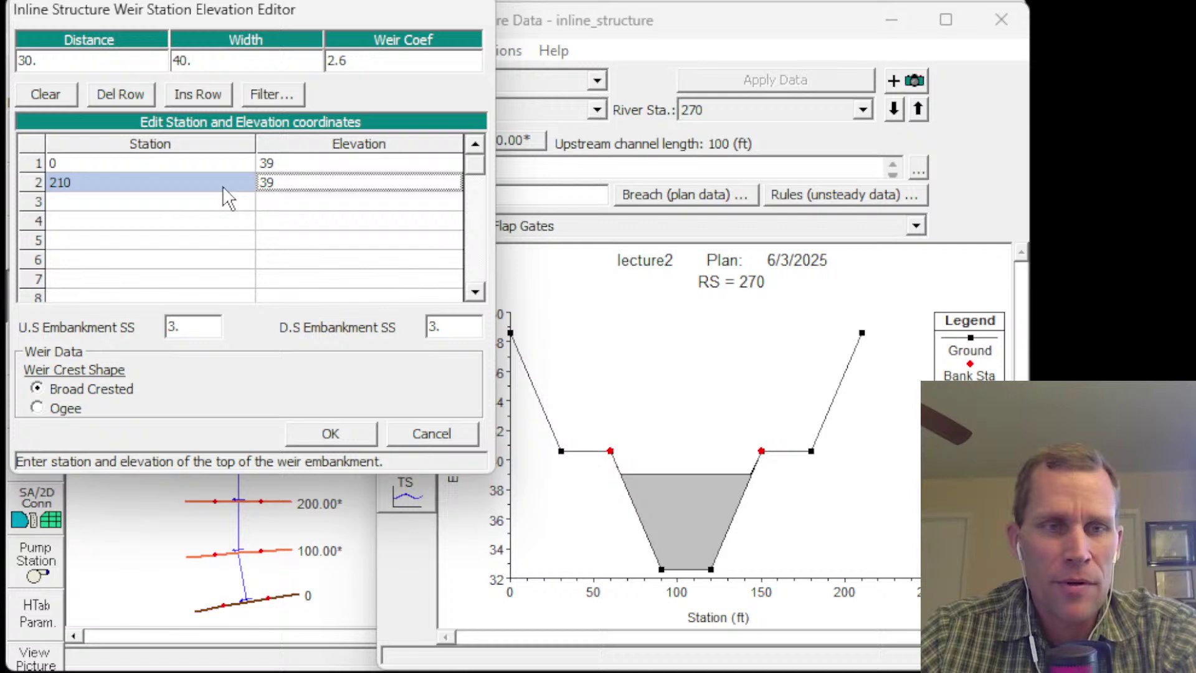
{"action": "left_click", "coordinate": [143, 182]}
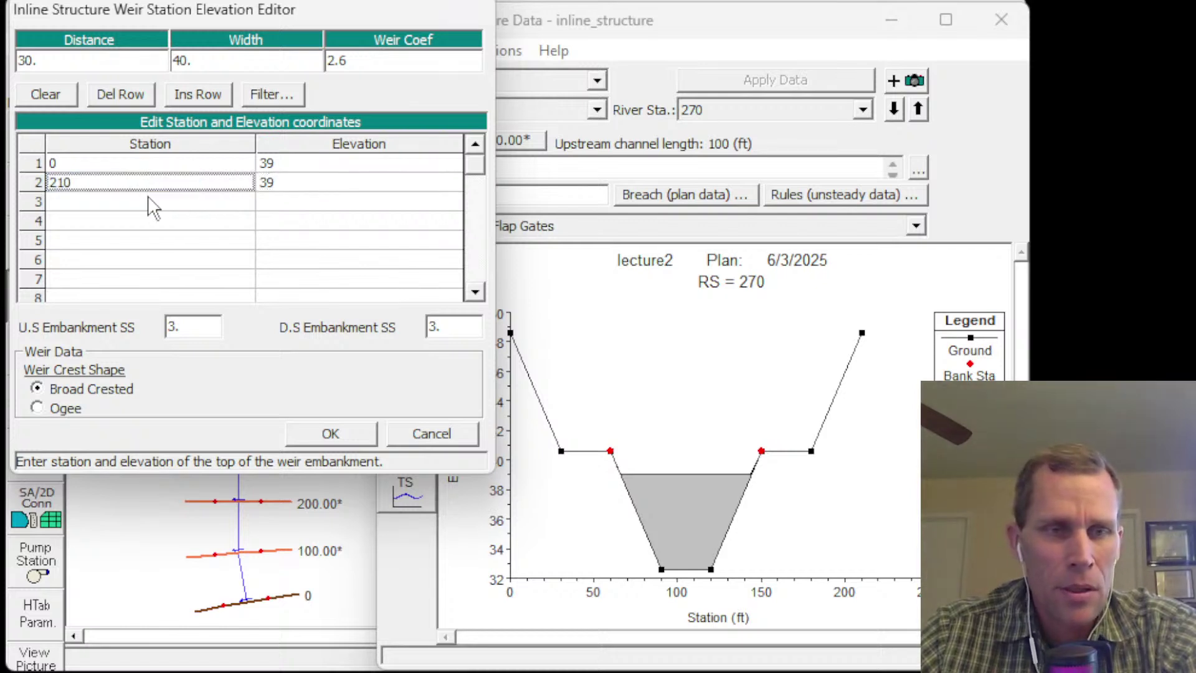
{"action": "left_click", "coordinate": [185, 92]}
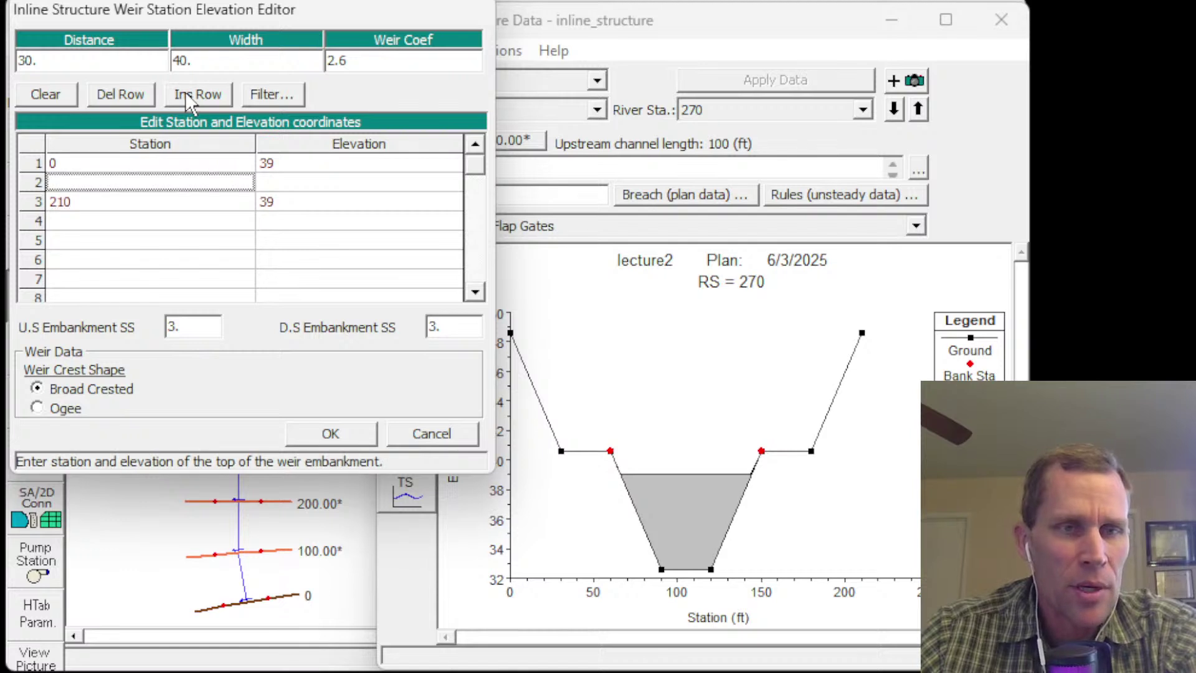
{"action": "left_click", "coordinate": [185, 91]}
{"action": "left_click", "coordinate": [185, 91]}
{"action": "left_click", "coordinate": [185, 92]}
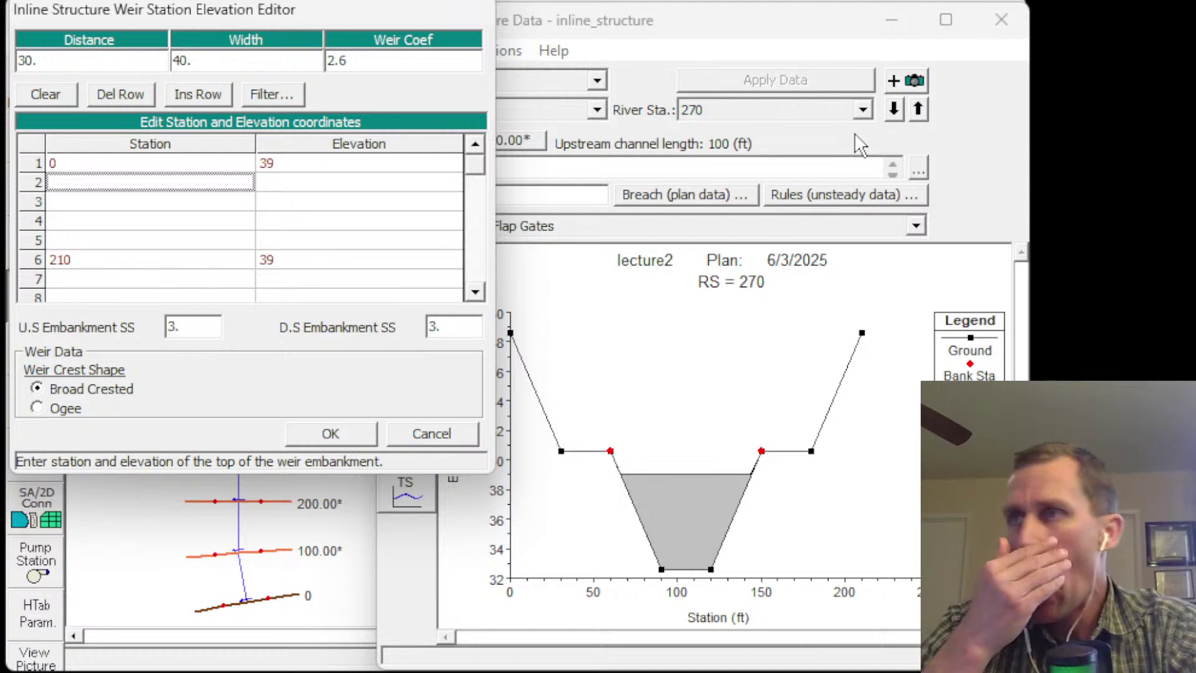
- Enter stations 95, 95, 115 and 115 in the four blank rows of the weir profile
{"action": "type", "text": "95"}
{"action": "key", "text": "Tab"}
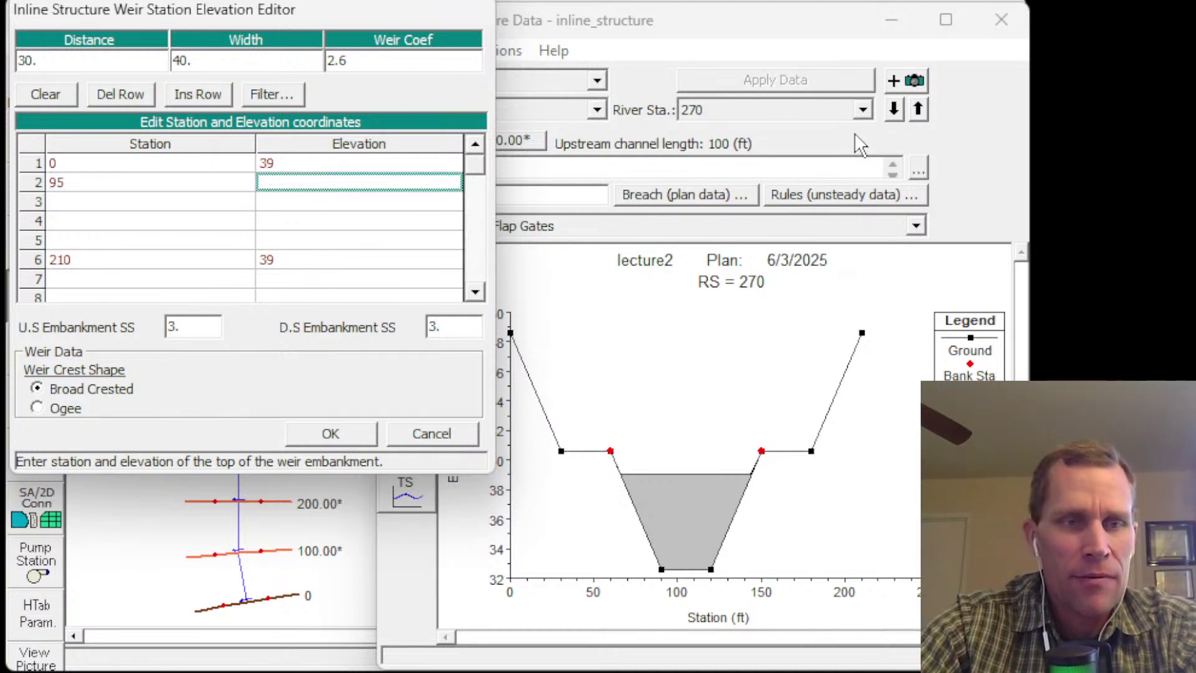
{"action": "key", "text": "Tab"}
{"action": "type", "text": "95"}
{"action": "key", "text": "Tab"}
{"action": "key", "text": "Tab"}
{"action": "type", "text": "10"}
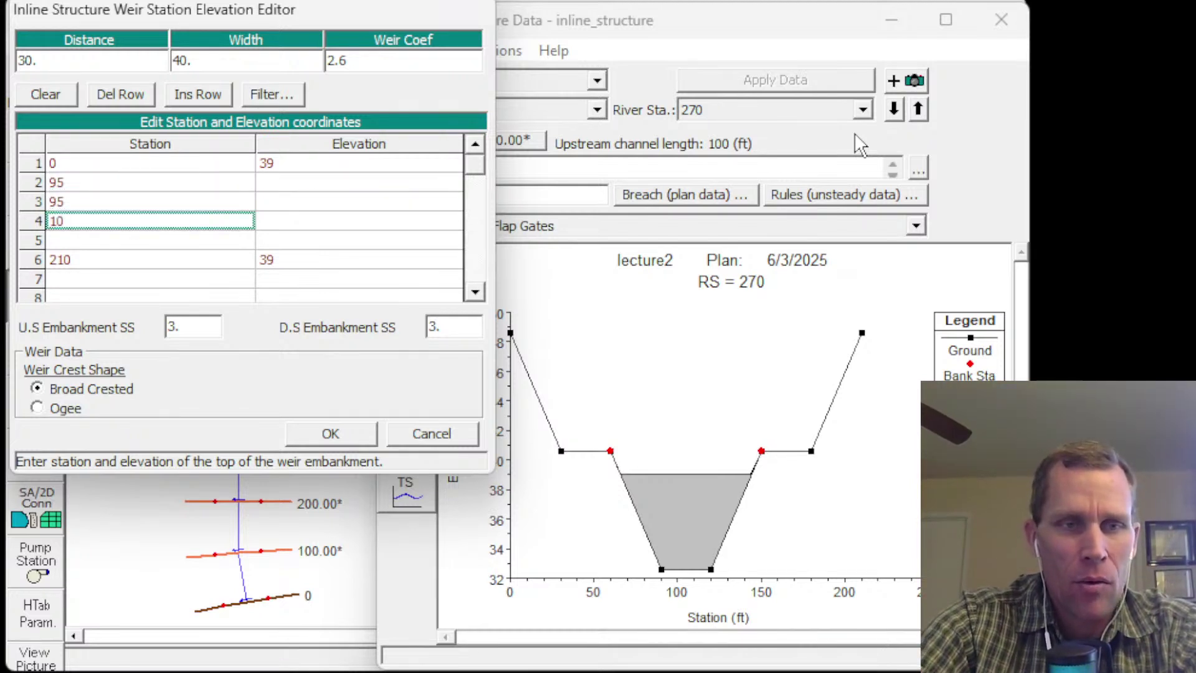
{"action": "type", "text": "5"}
{"action": "key", "text": "BackSpace"}
{"action": "key", "text": "BackSpace"}
{"action": "type", "text": "15"}
{"action": "key", "text": "Tab"}
{"action": "key", "text": "Tab"}
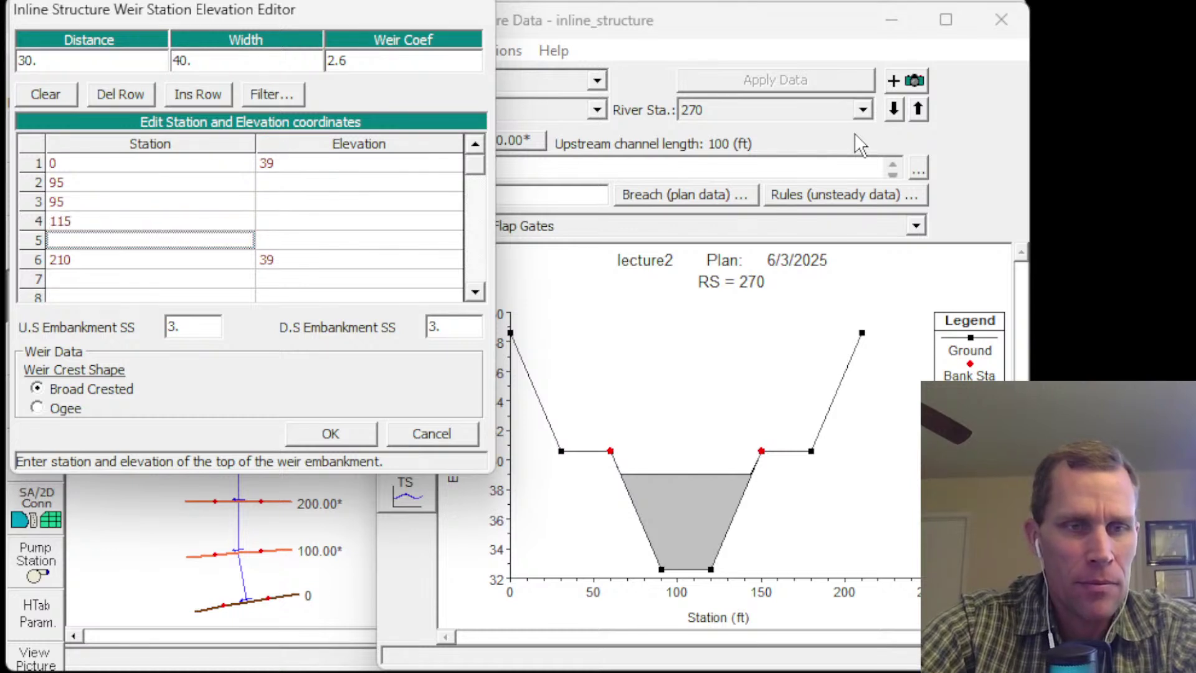
{"action": "type", "text": "115"}
{"action": "key", "text": "Tab"}
- Set the weir crest elevations at the new stations to 39, 36, 36 and 39, and accept the weir data
{"action": "key", "text": "Up"}
{"action": "key", "text": "Up"}
{"action": "key", "text": "Up"}
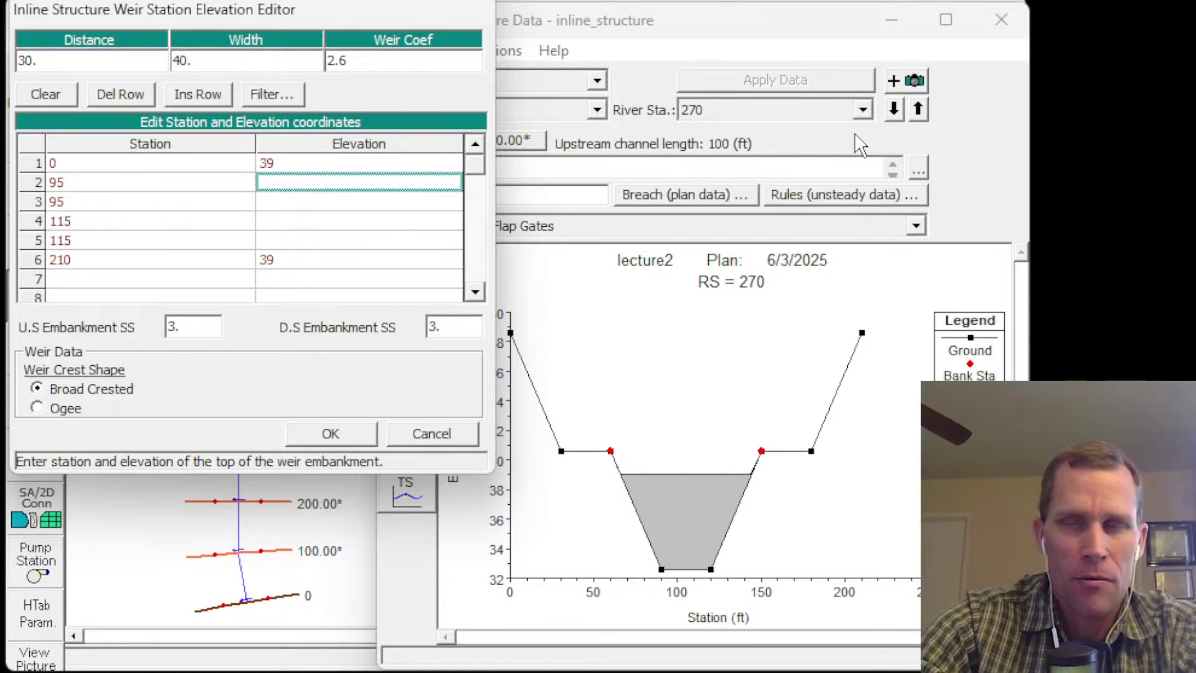
{"action": "type", "text": "39"}
{"action": "key", "text": "Down"}
{"action": "type", "text": "36"}
{"action": "key", "text": "Tab"}
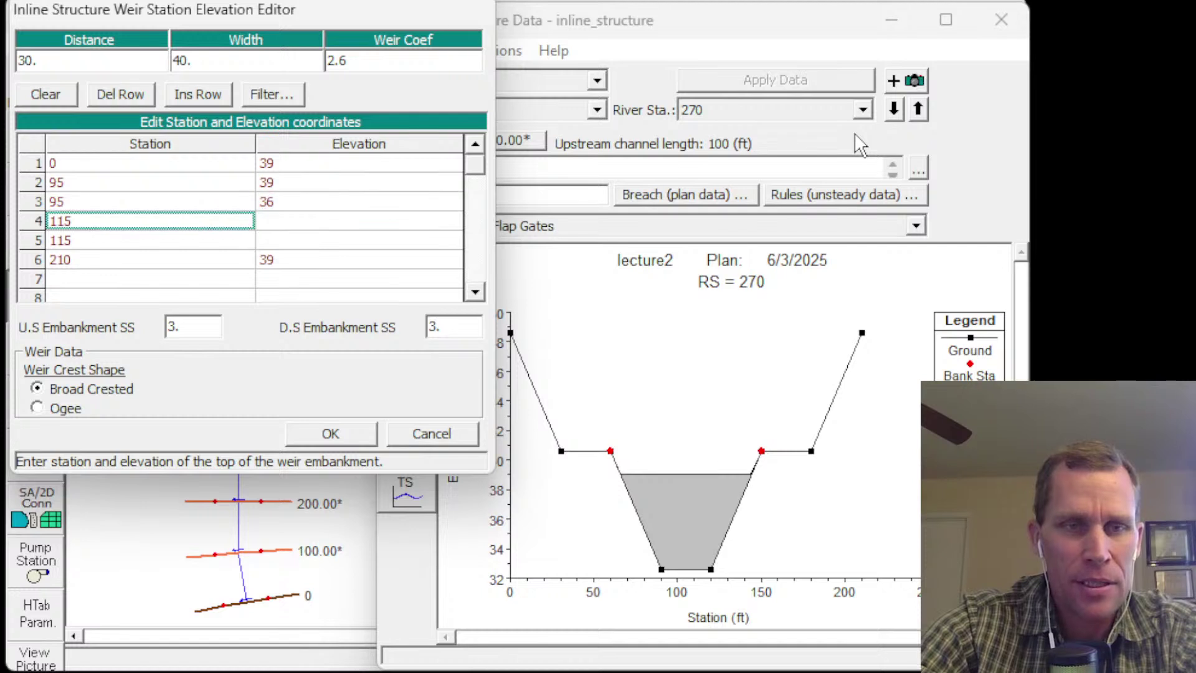
{"action": "key", "text": "Tab"}
{"action": "type", "text": "3"}
{"action": "key", "text": "Down"}
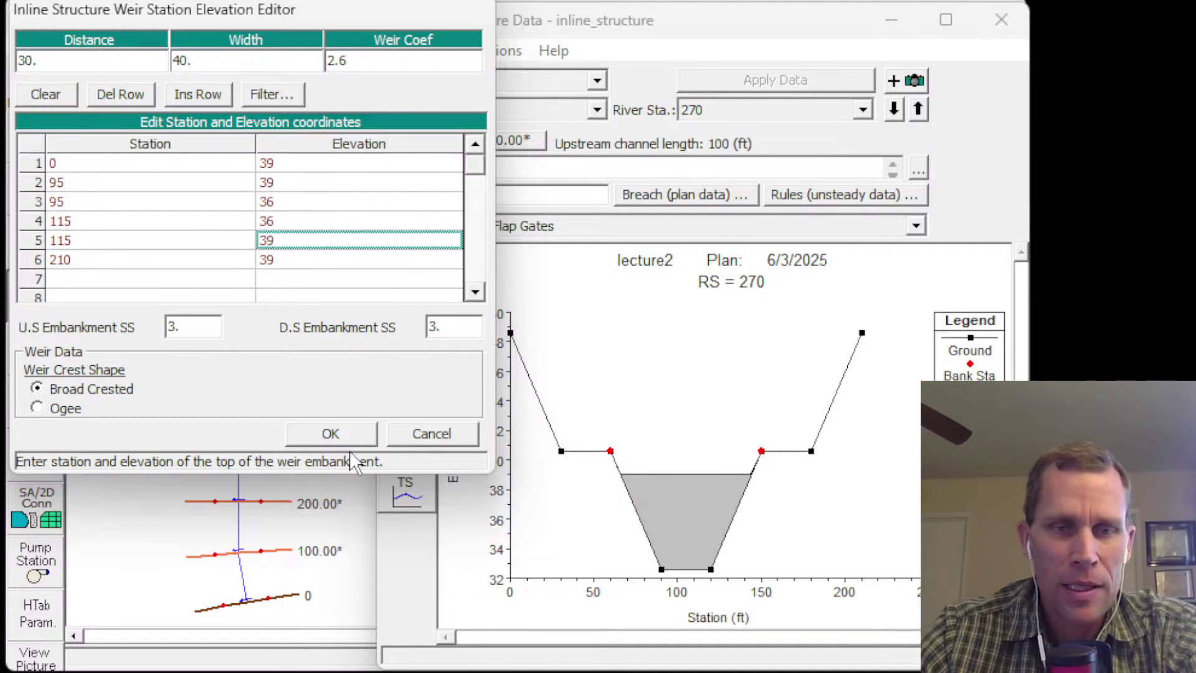
{"action": "left_click", "coordinate": [331, 434]}
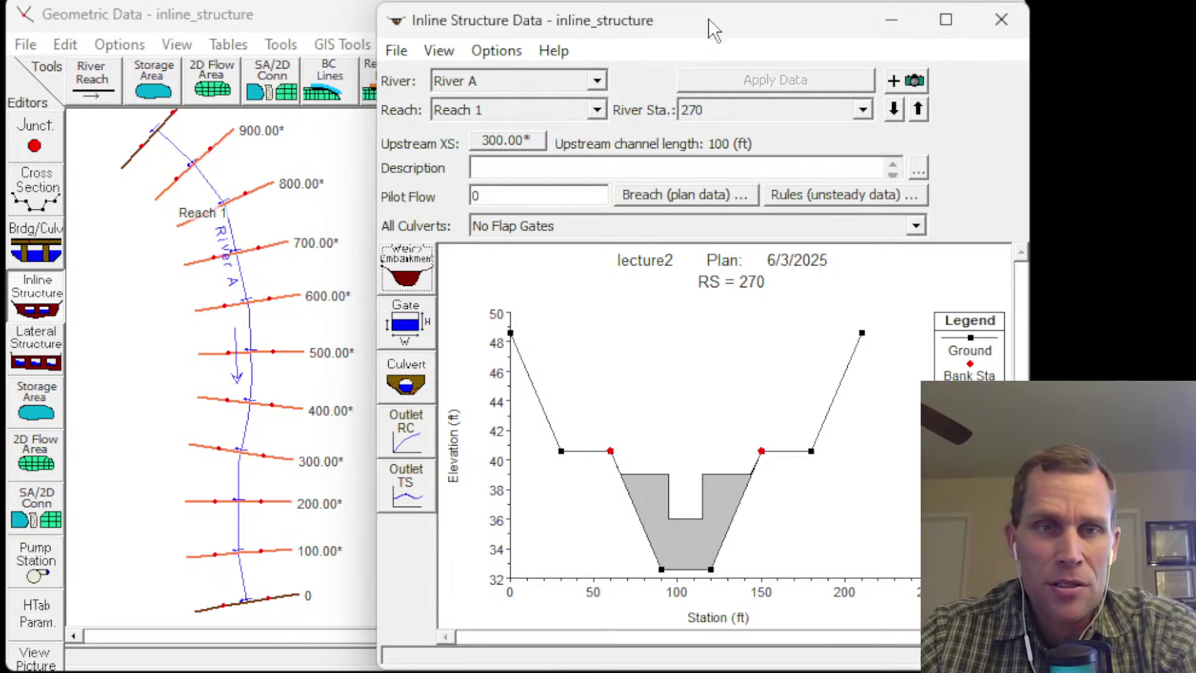
- Close the inline structure data and save the inline_structure geometry
{"action": "left_click_drag", "start_coordinate": [711, 20], "coordinate": [689, 14]}
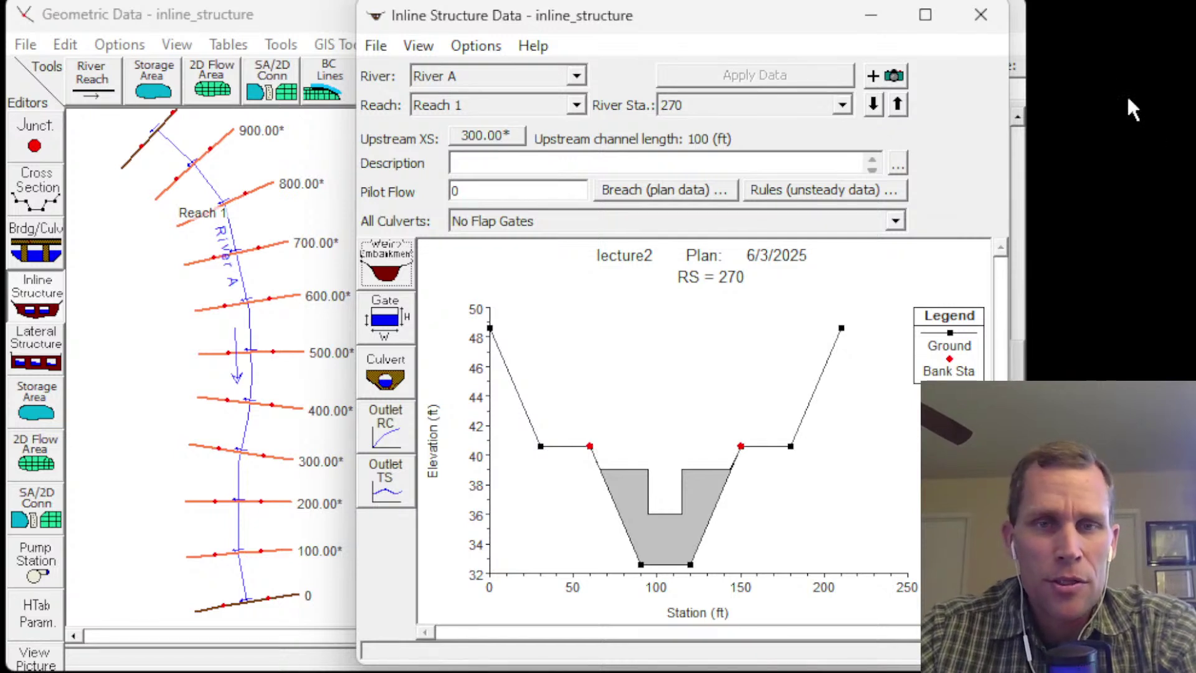
{"action": "left_click", "coordinate": [981, 15]}
{"action": "left_click", "coordinate": [25, 44]}
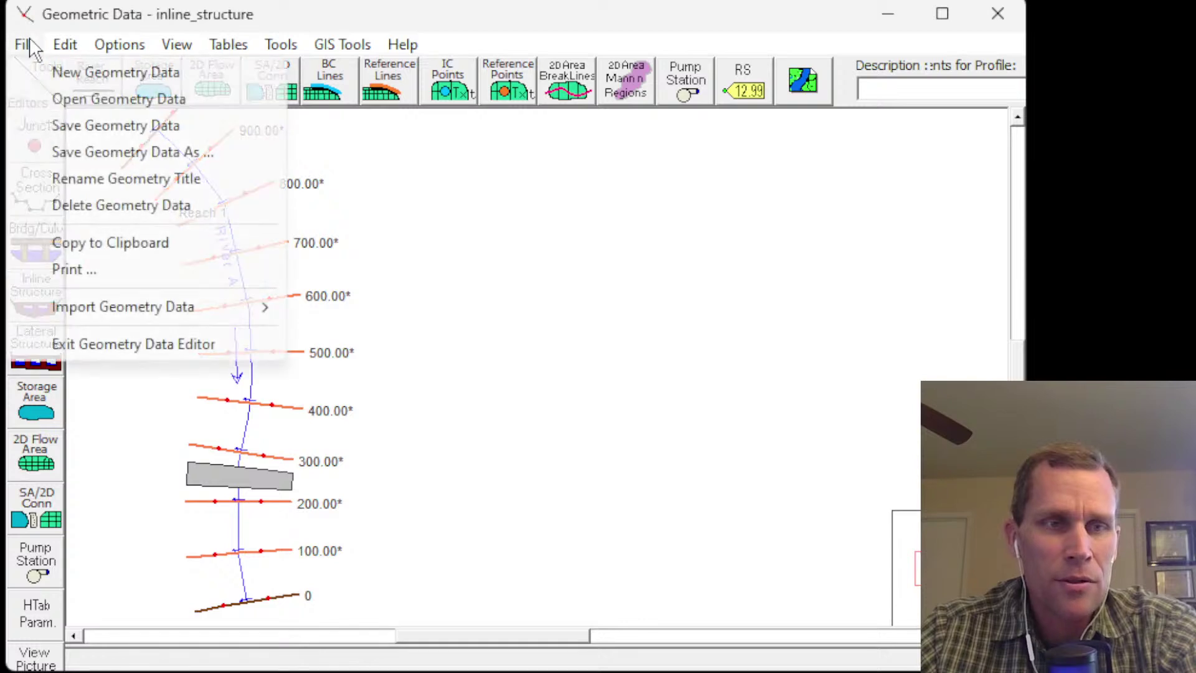
{"action": "left_click", "coordinate": [60, 125]}
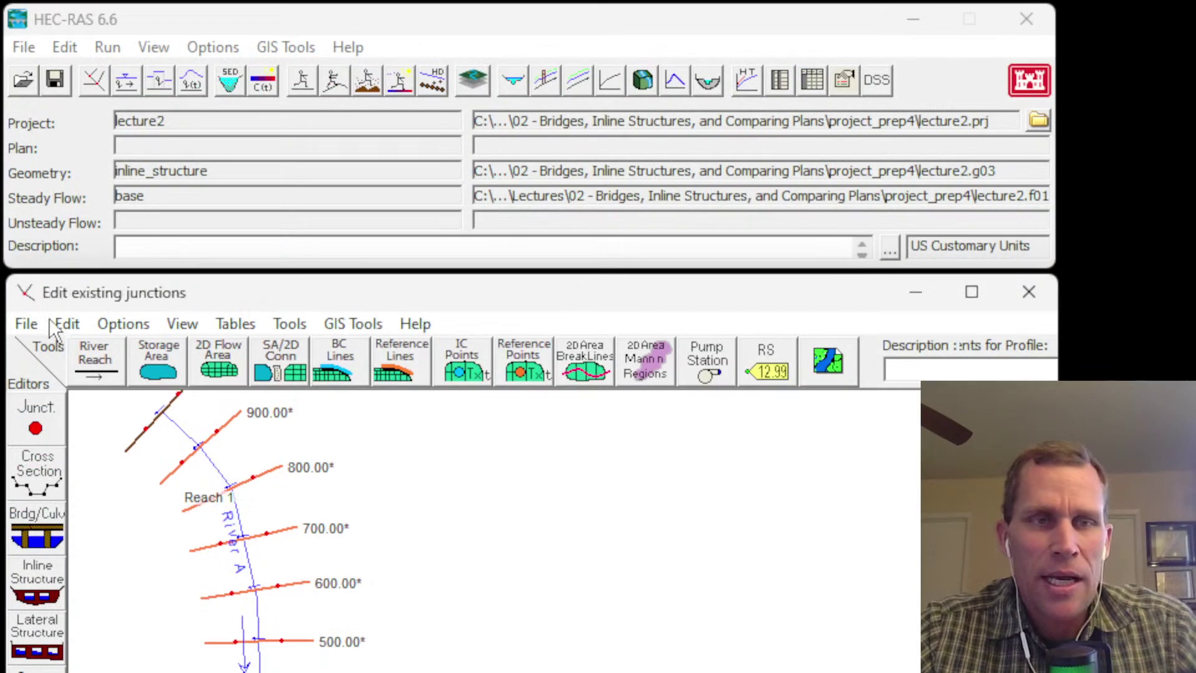
- Review the flow of the 10-year profile in the base steady flow data and close it
{"action": "double_click", "coordinate": [177, 198]}
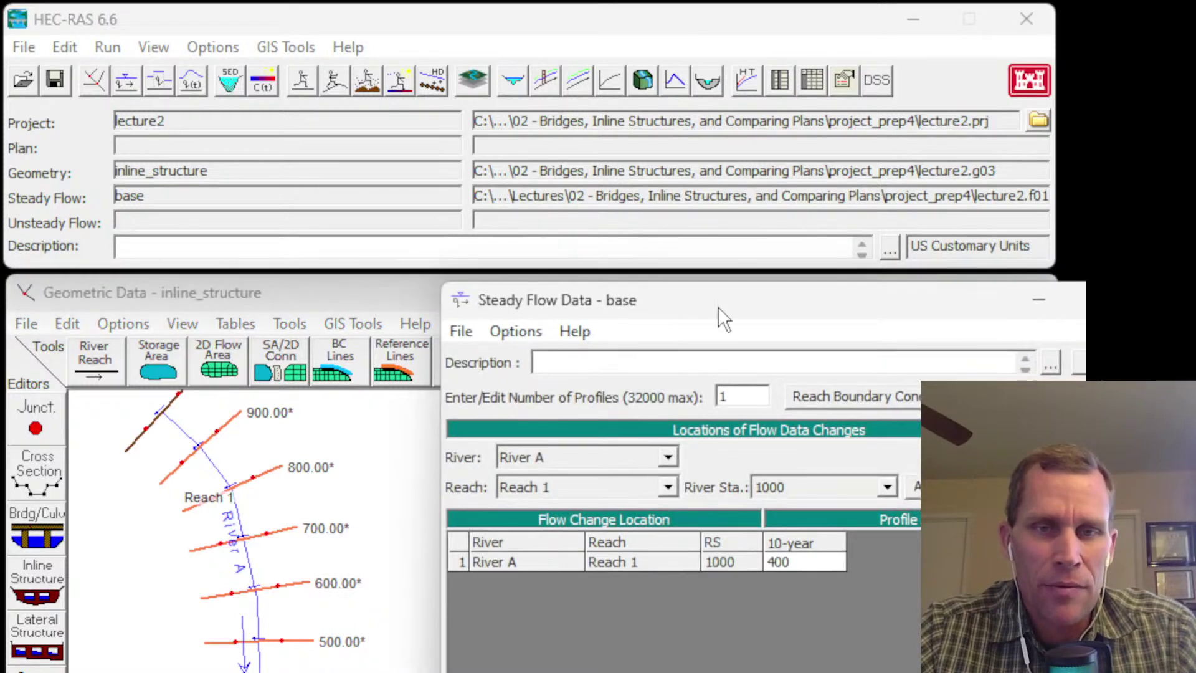
{"action": "left_click_drag", "start_coordinate": [719, 306], "coordinate": [650, 299]}
{"action": "left_click", "coordinate": [733, 564]}
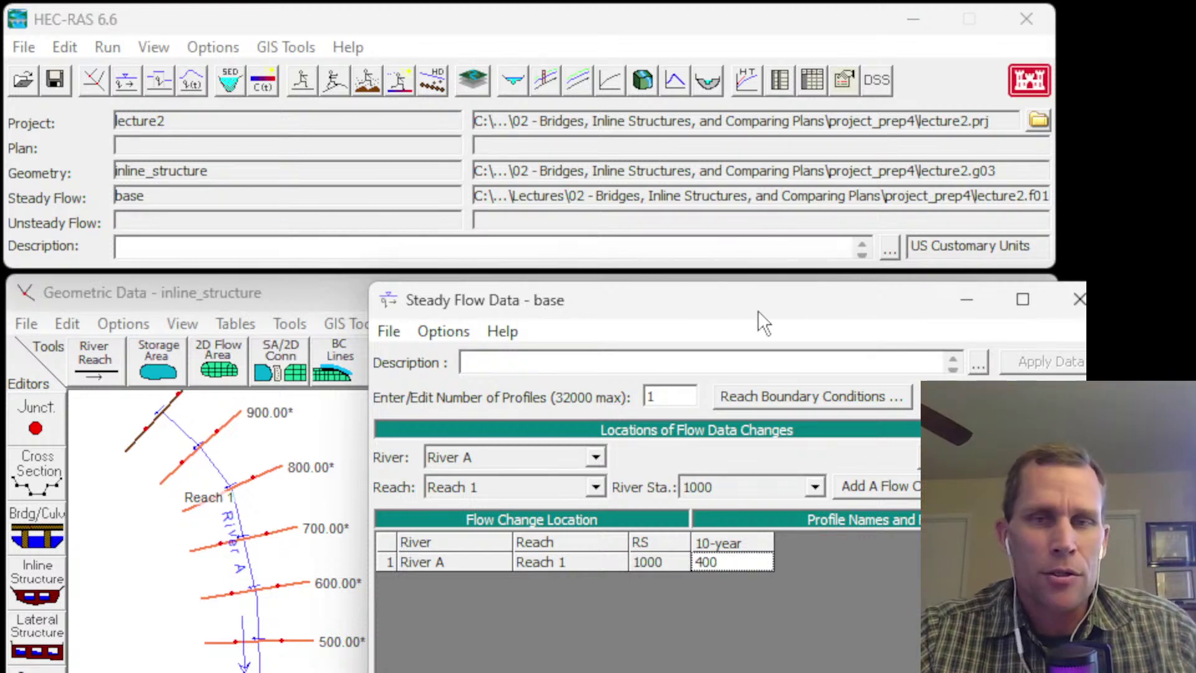
{"action": "left_click", "coordinate": [1080, 299]}
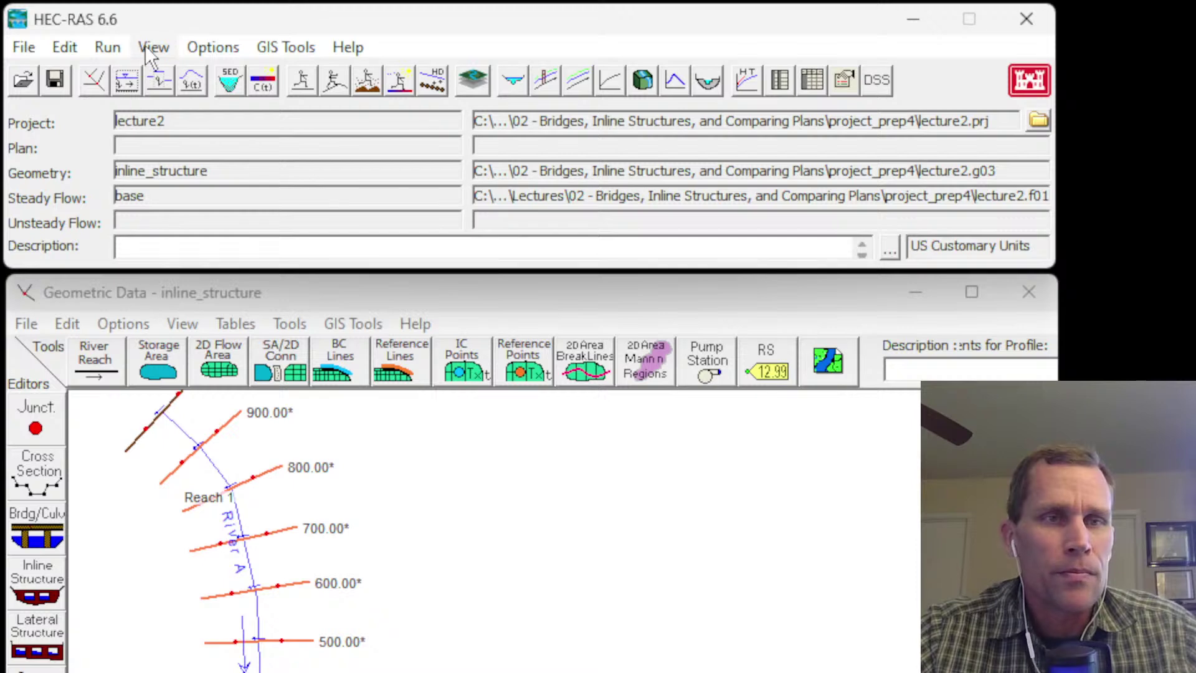
- Open the steady flow analysis and choose the base geometry with the base steady flow file
{"action": "left_click", "coordinate": [109, 49]}
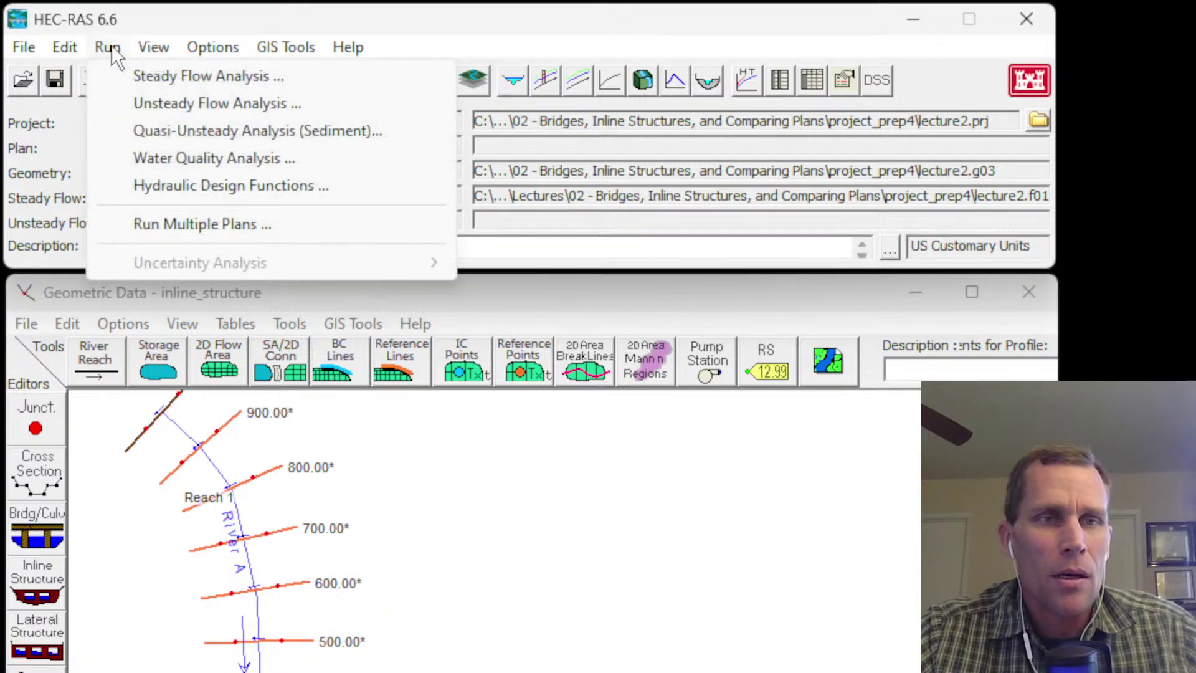
{"action": "left_click", "coordinate": [146, 73]}
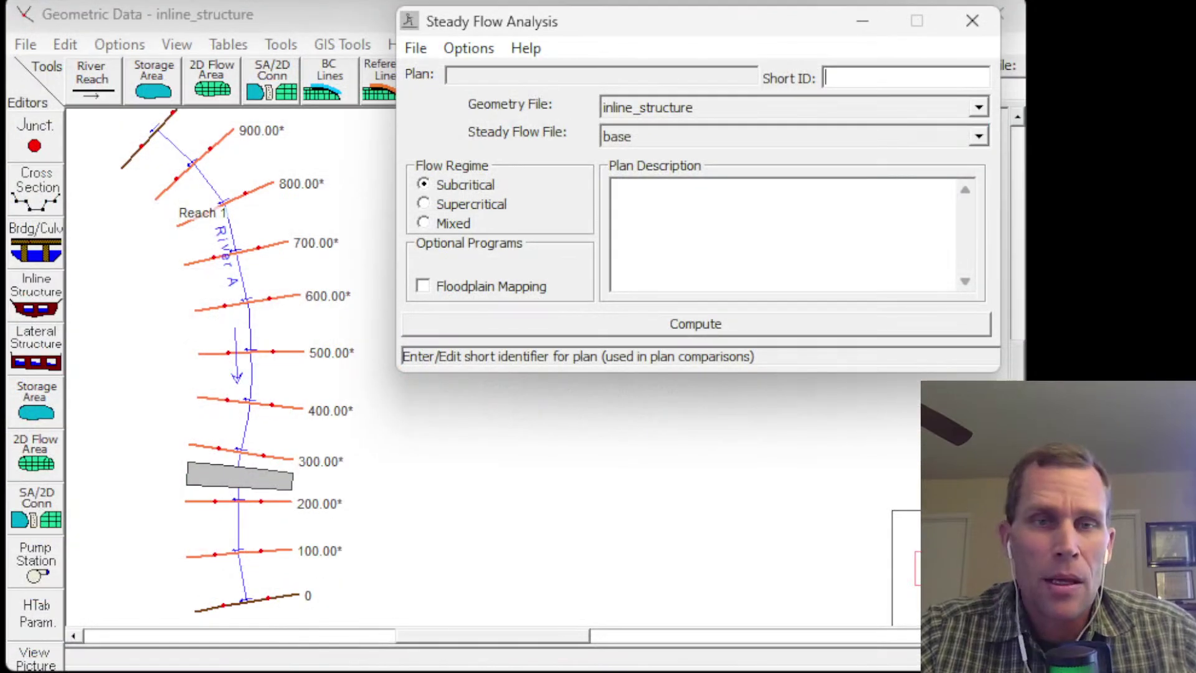
{"action": "left_click_drag", "start_coordinate": [671, 35], "coordinate": [652, 43]}
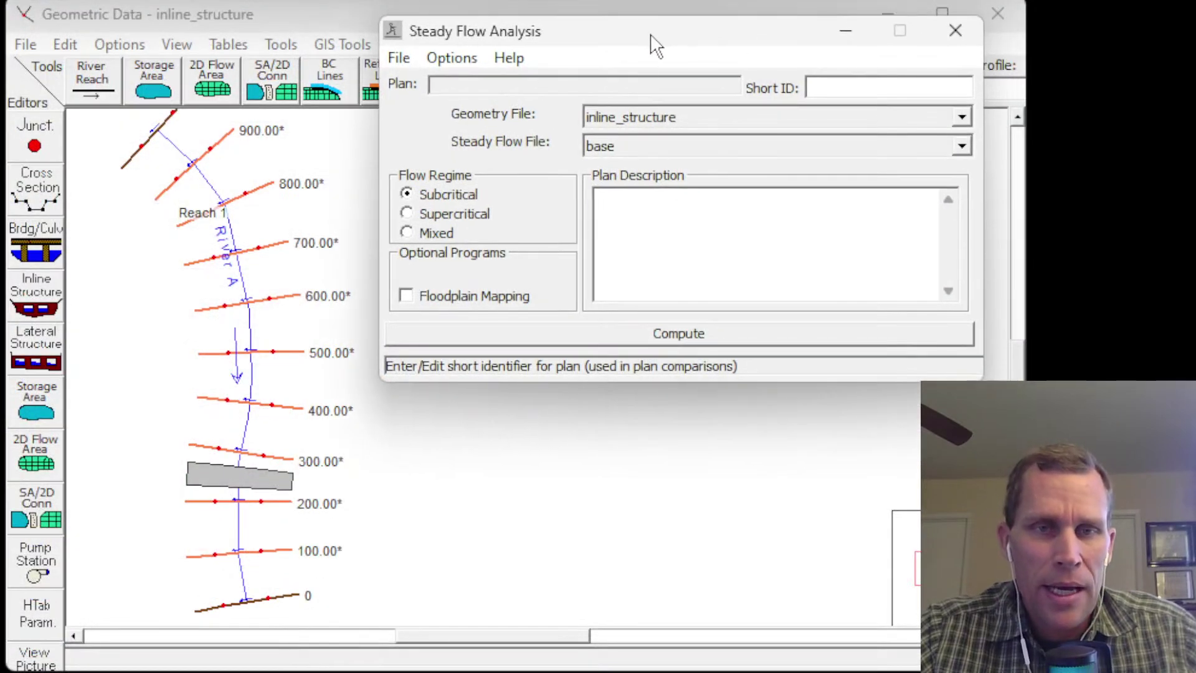
{"action": "left_click", "coordinate": [642, 118]}
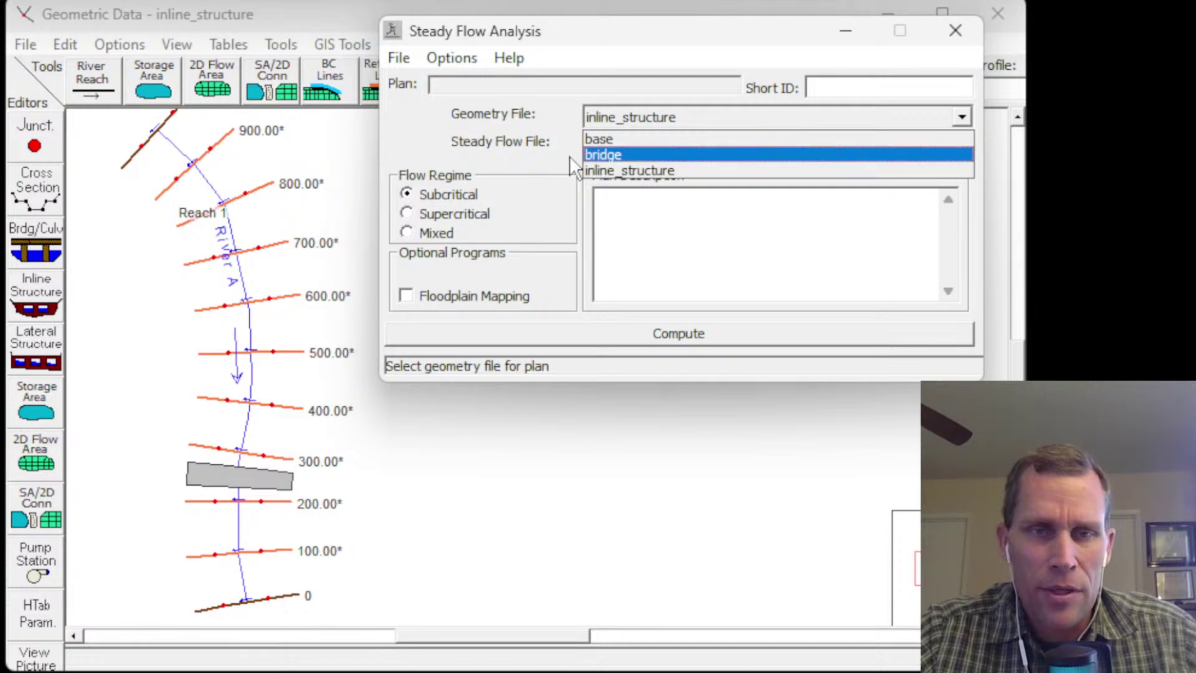
{"action": "left_click", "coordinate": [626, 170]}
{"action": "left_click", "coordinate": [607, 149]}
{"action": "left_click", "coordinate": [531, 146]}
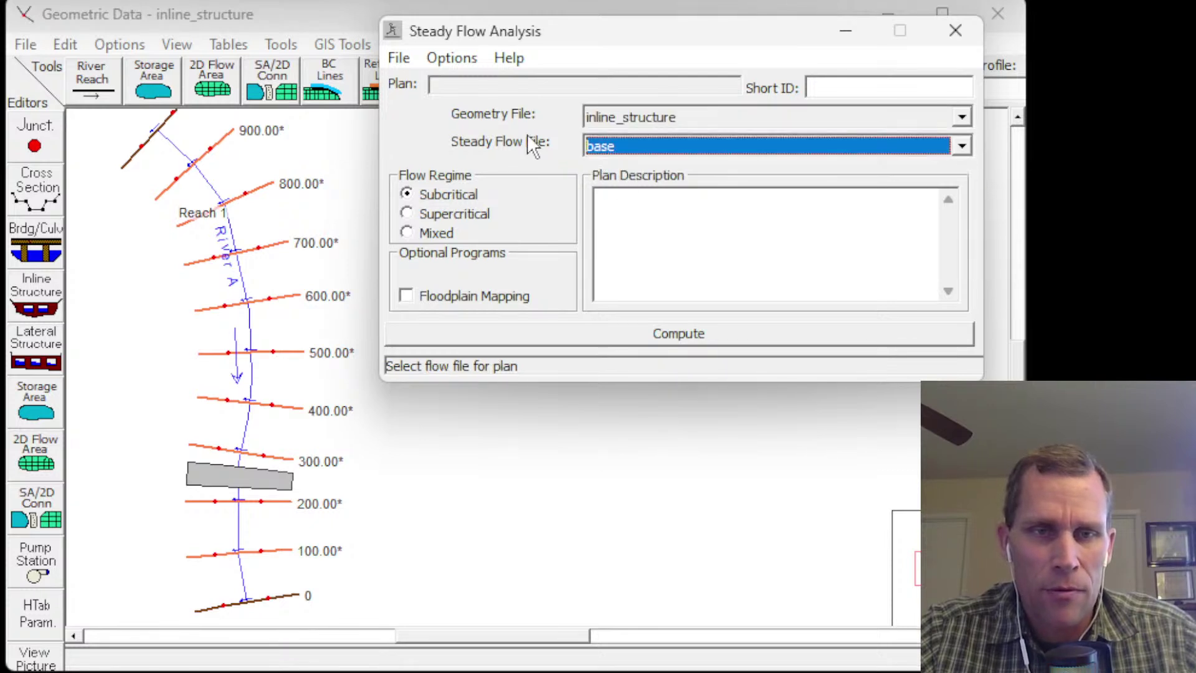
{"action": "left_click", "coordinate": [633, 122]}
{"action": "left_click", "coordinate": [615, 137]}
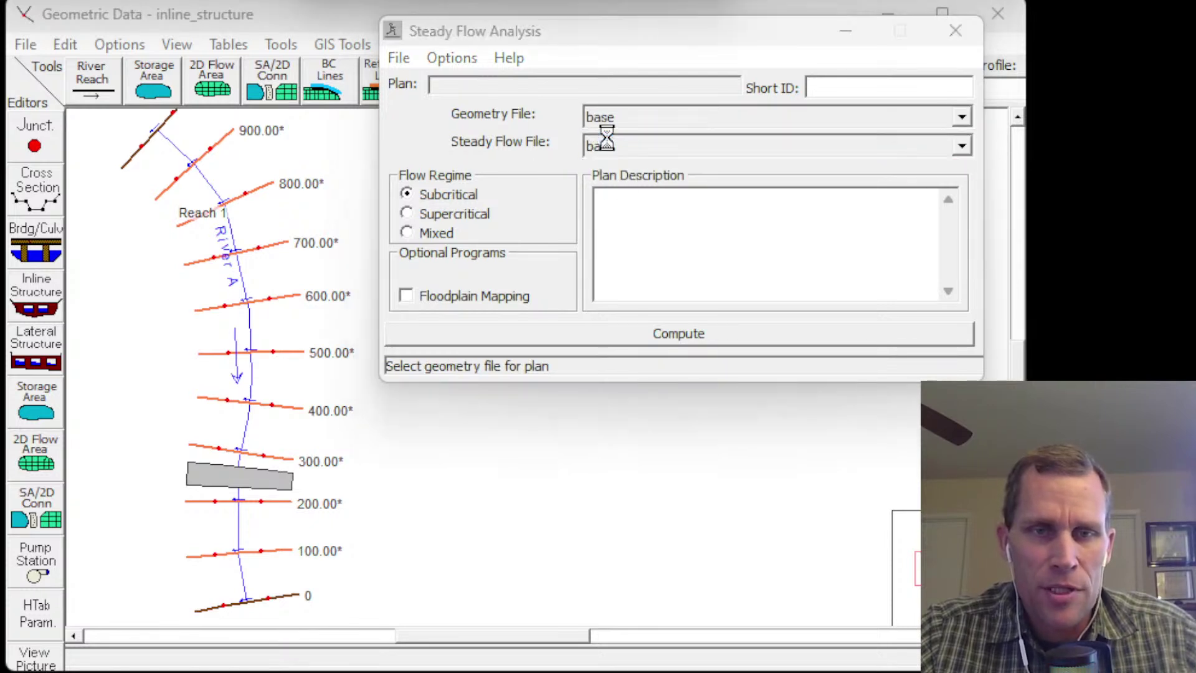
- Save the steady flow plan with the title base, overwriting the existing plan of that name
{"action": "left_click", "coordinate": [399, 58]}
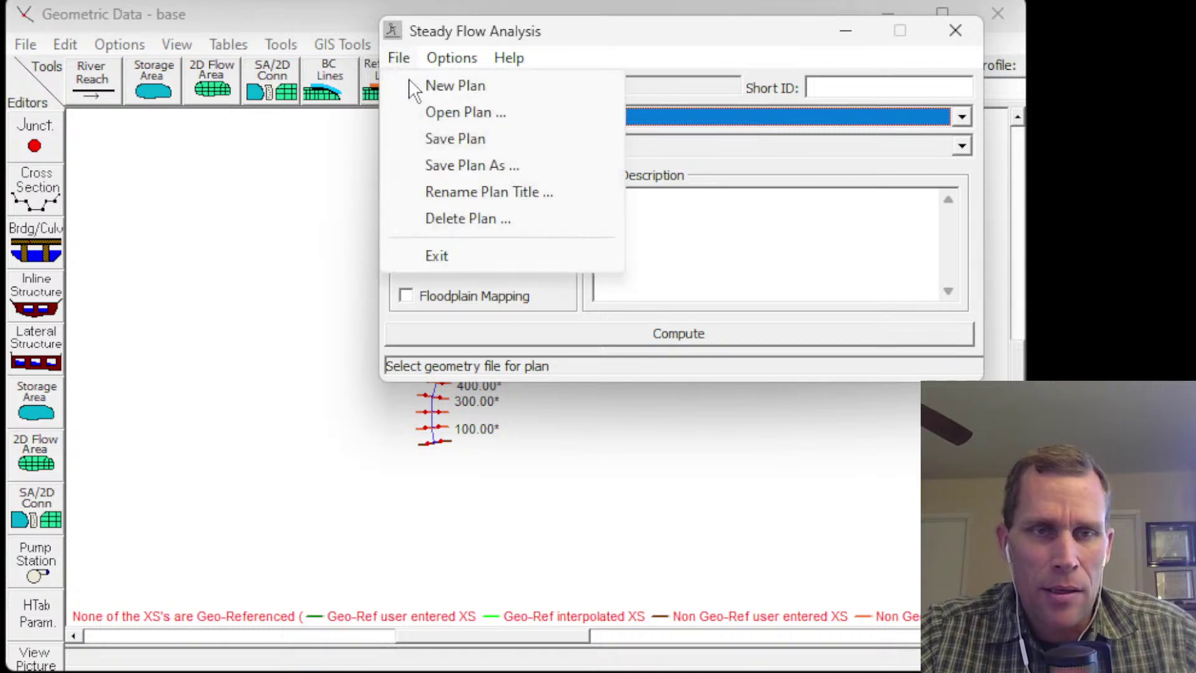
{"action": "left_click", "coordinate": [448, 141]}
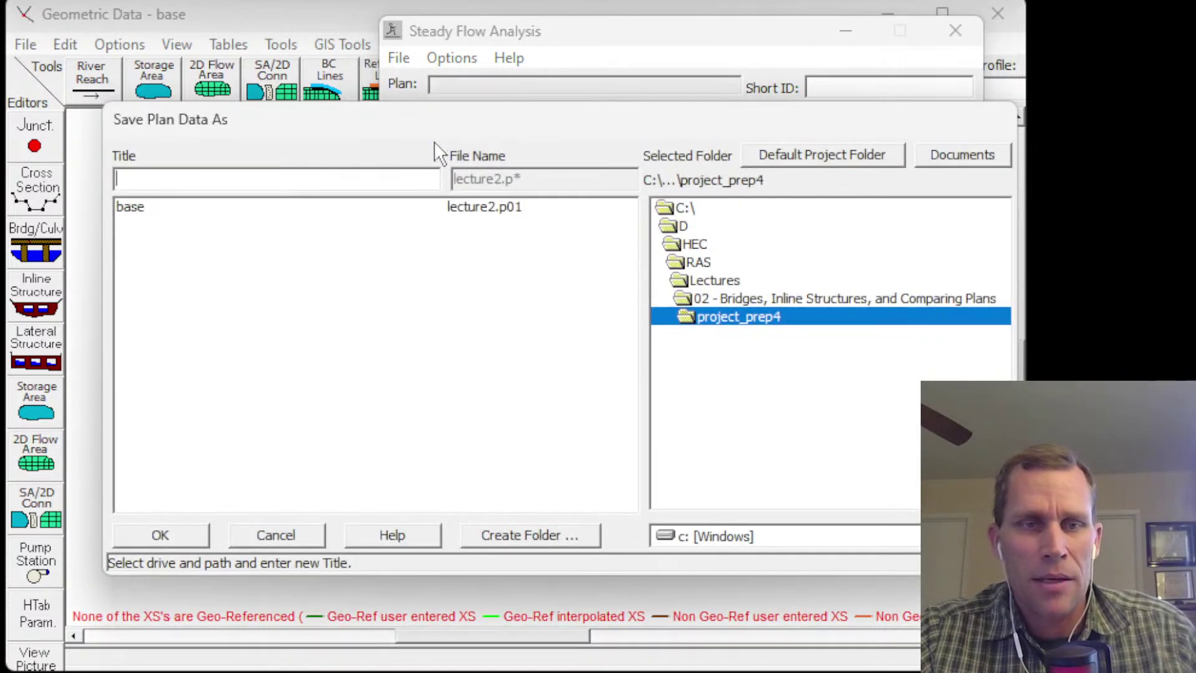
{"action": "type", "text": "base"}
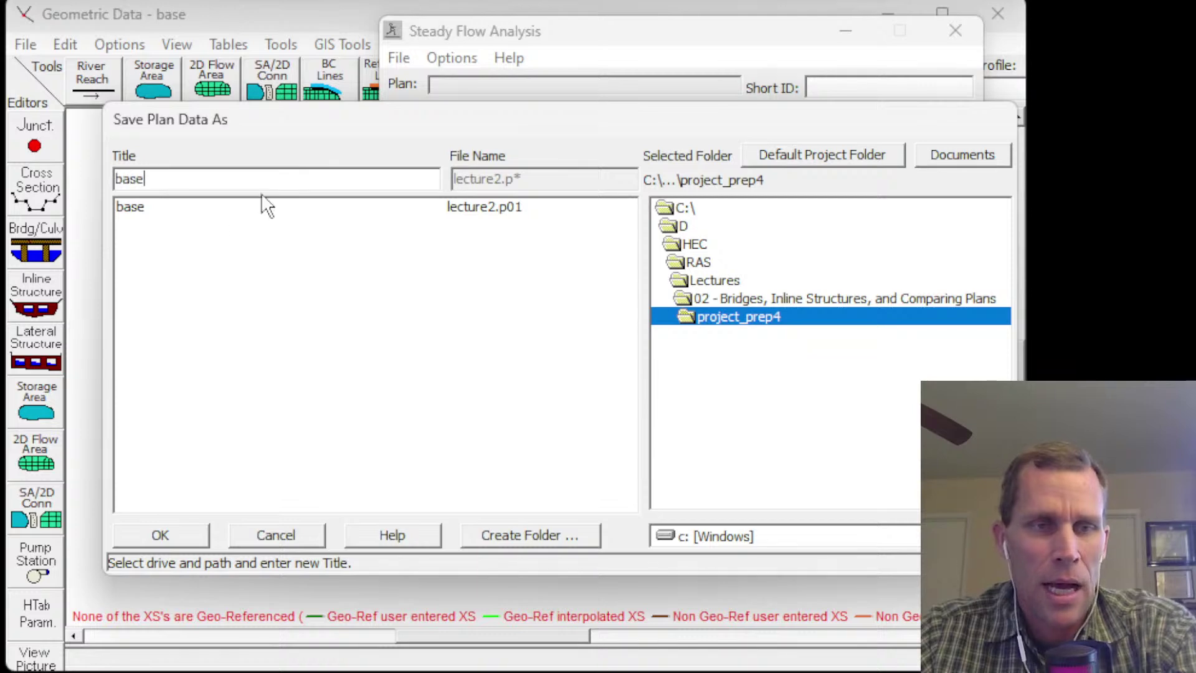
{"action": "left_click_drag", "start_coordinate": [182, 177], "coordinate": [103, 177]}
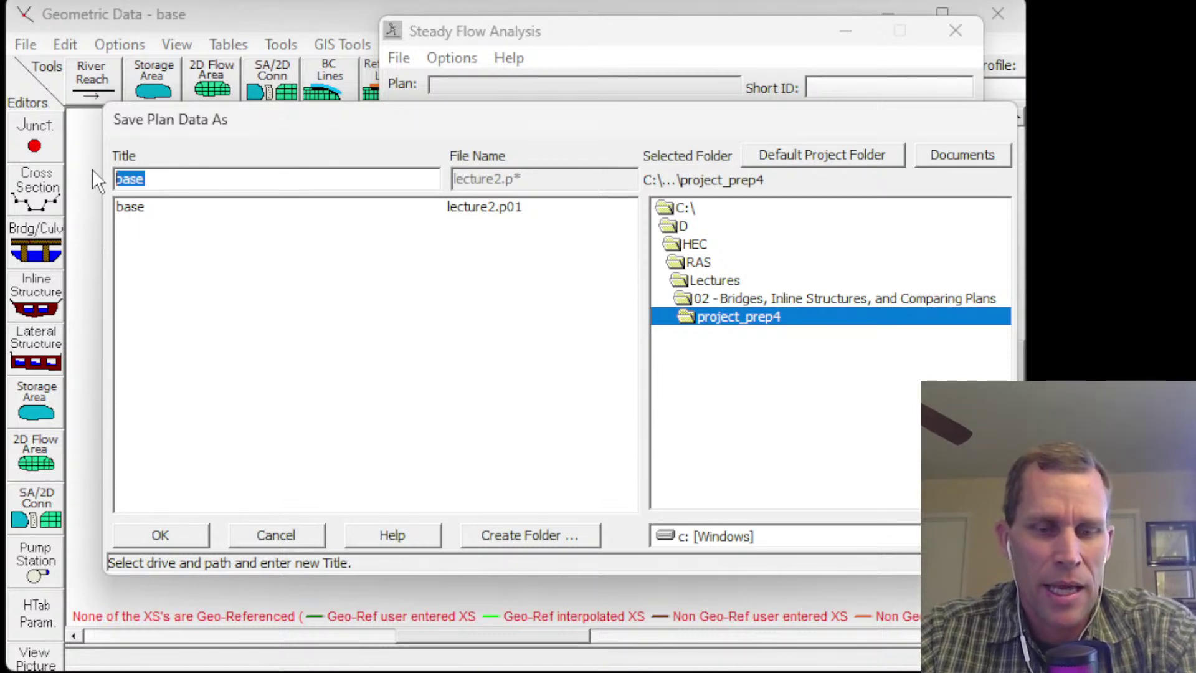
{"action": "left_click", "coordinate": [187, 538]}
{"action": "left_click_drag", "start_coordinate": [944, 203], "coordinate": [603, 156]}
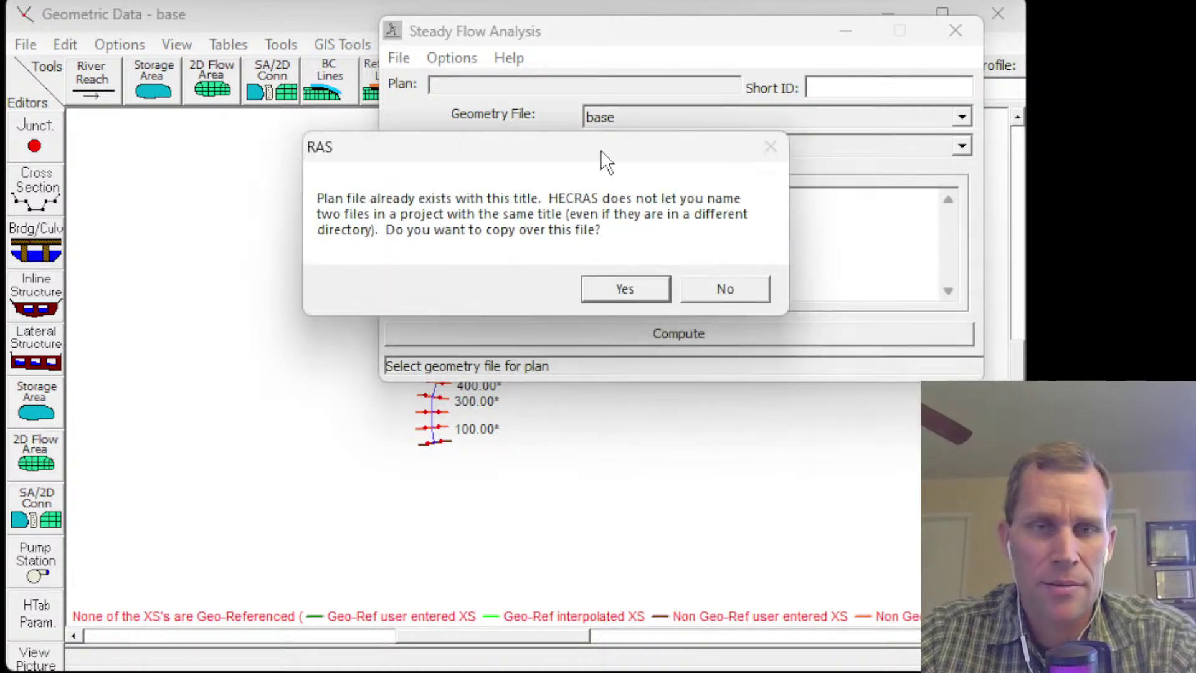
{"action": "left_click", "coordinate": [624, 289]}
- Set the plan's short identifier to base and compute the base plan
{"action": "left_click_drag", "start_coordinate": [822, 194], "coordinate": [502, 152]}
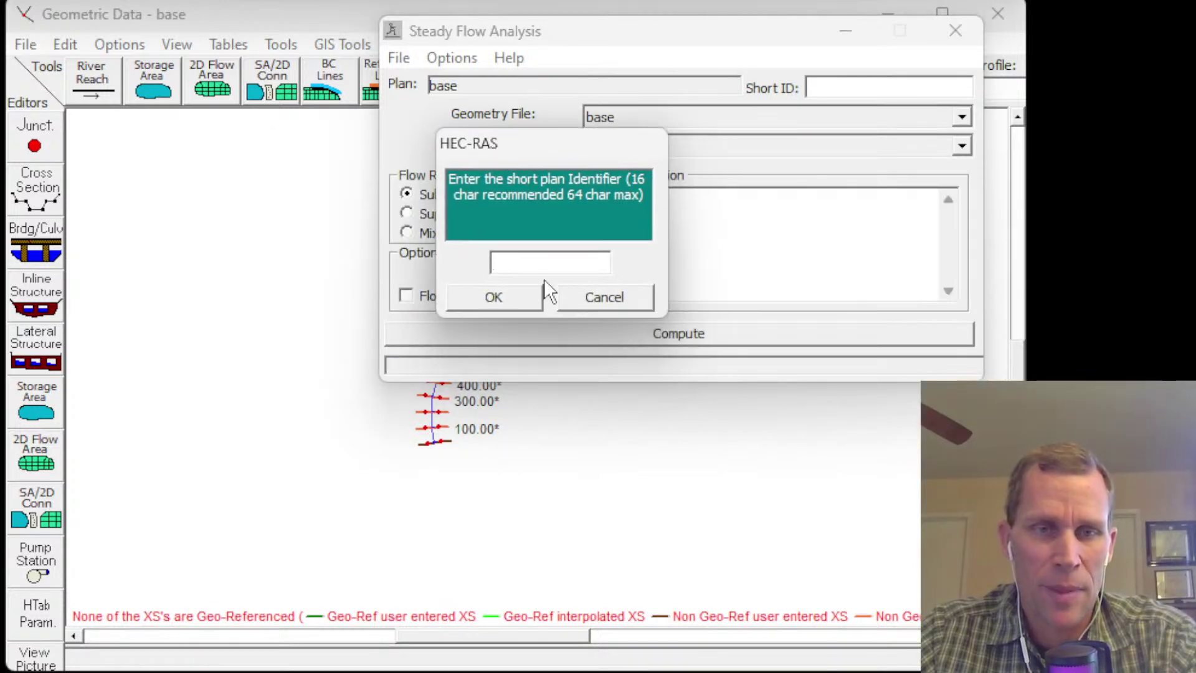
{"action": "type", "text": "base"}
{"action": "left_click", "coordinate": [508, 301]}
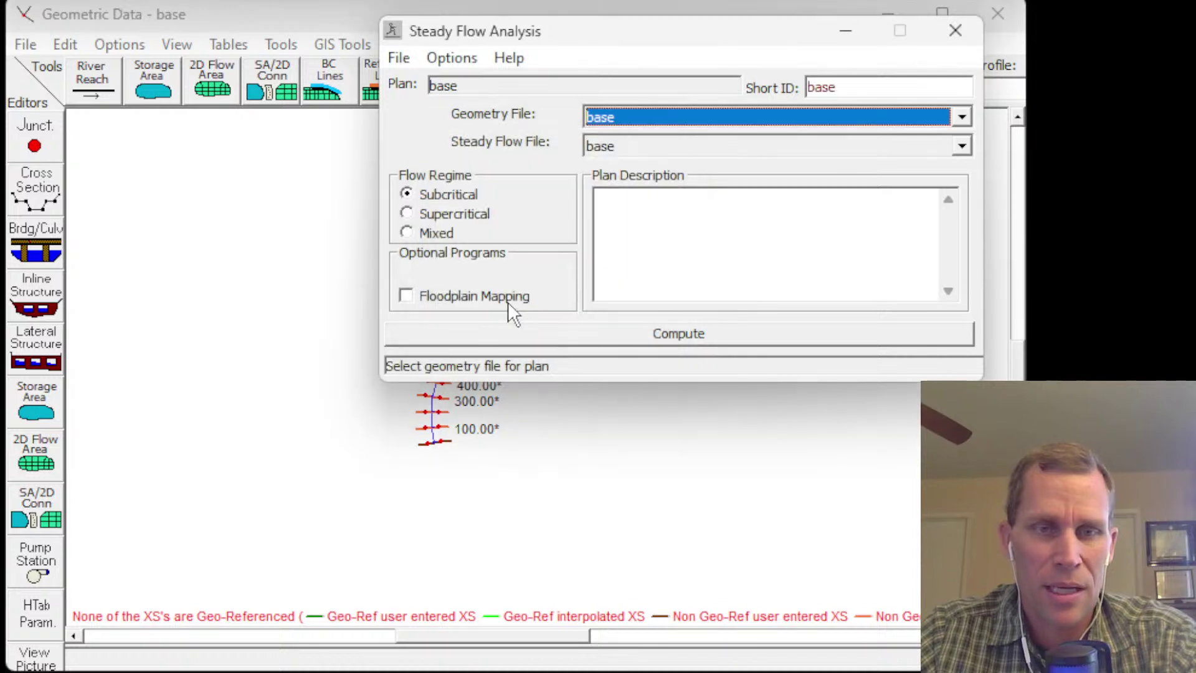
{"action": "left_click", "coordinate": [576, 334]}
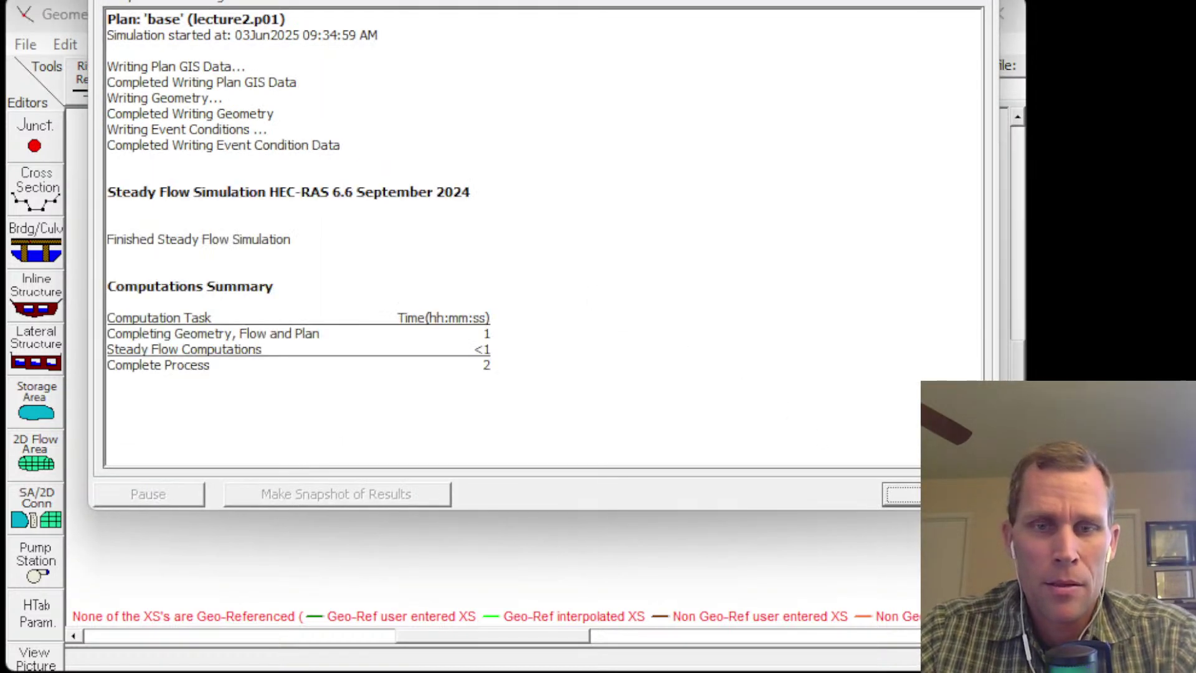
{"action": "left_click", "coordinate": [904, 494]}
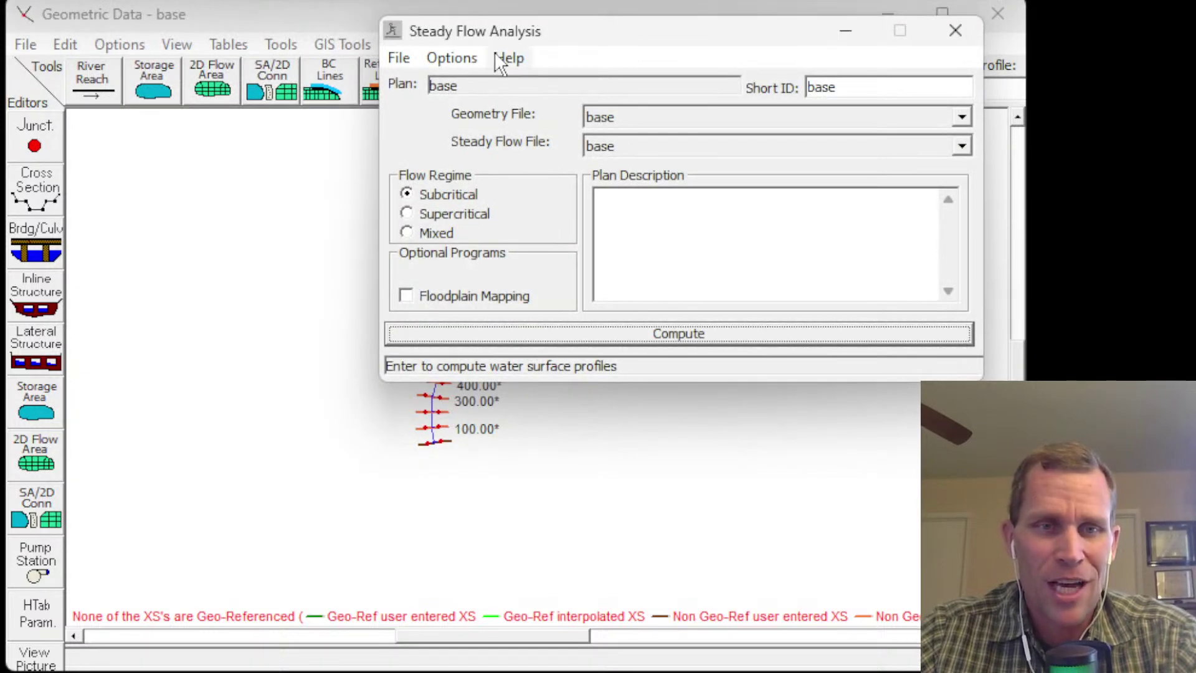
- Switch the plan's geometry to bridge and save it as a new plan titled bridge with the short identifier bridge
{"action": "left_click", "coordinate": [621, 114]}
{"action": "left_click", "coordinate": [608, 155]}
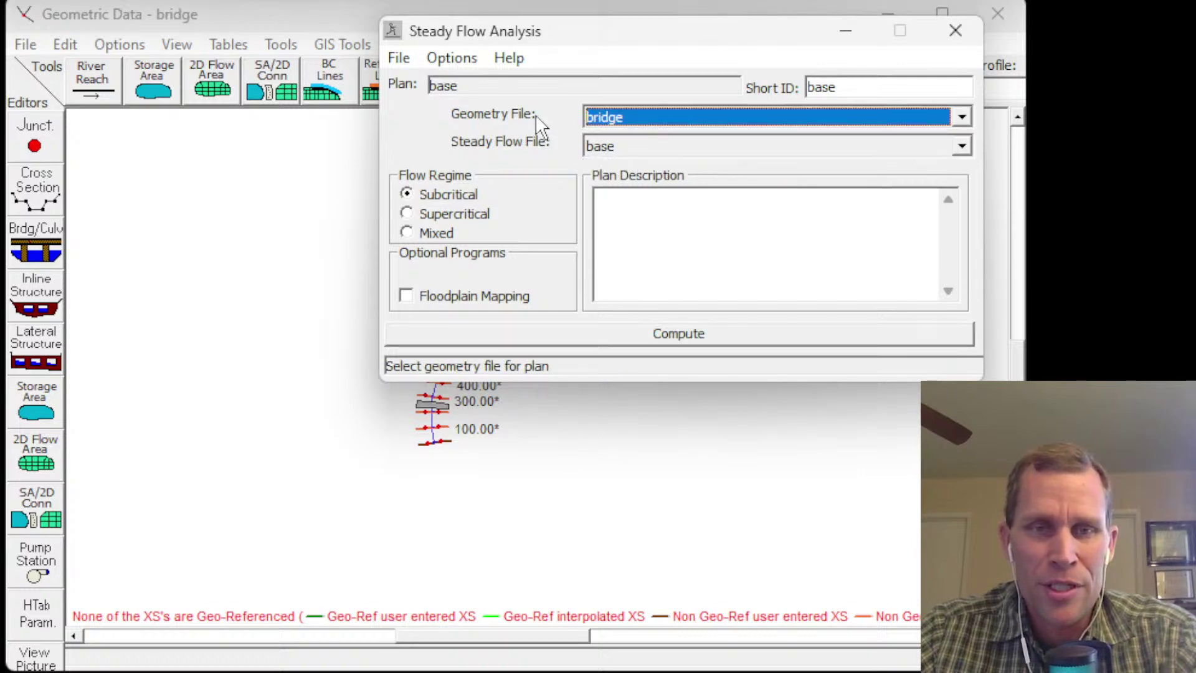
{"action": "left_click", "coordinate": [398, 62]}
{"action": "left_click", "coordinate": [445, 165]}
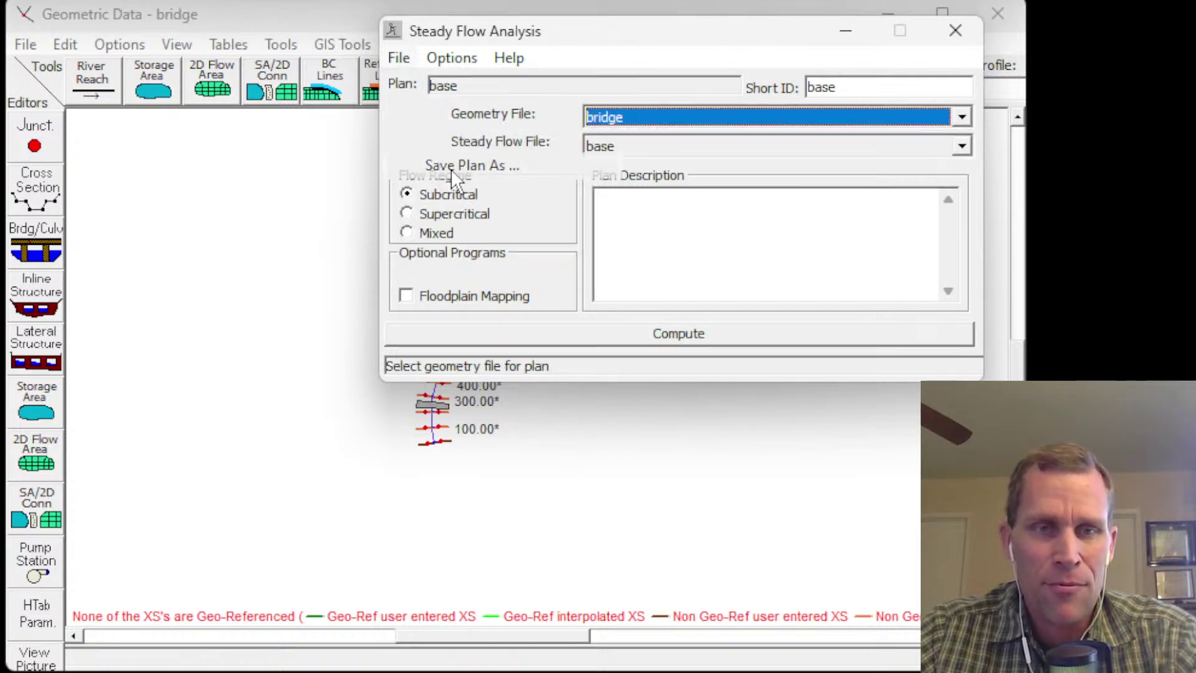
{"action": "left_click_drag", "start_coordinate": [183, 180], "coordinate": [116, 180]}
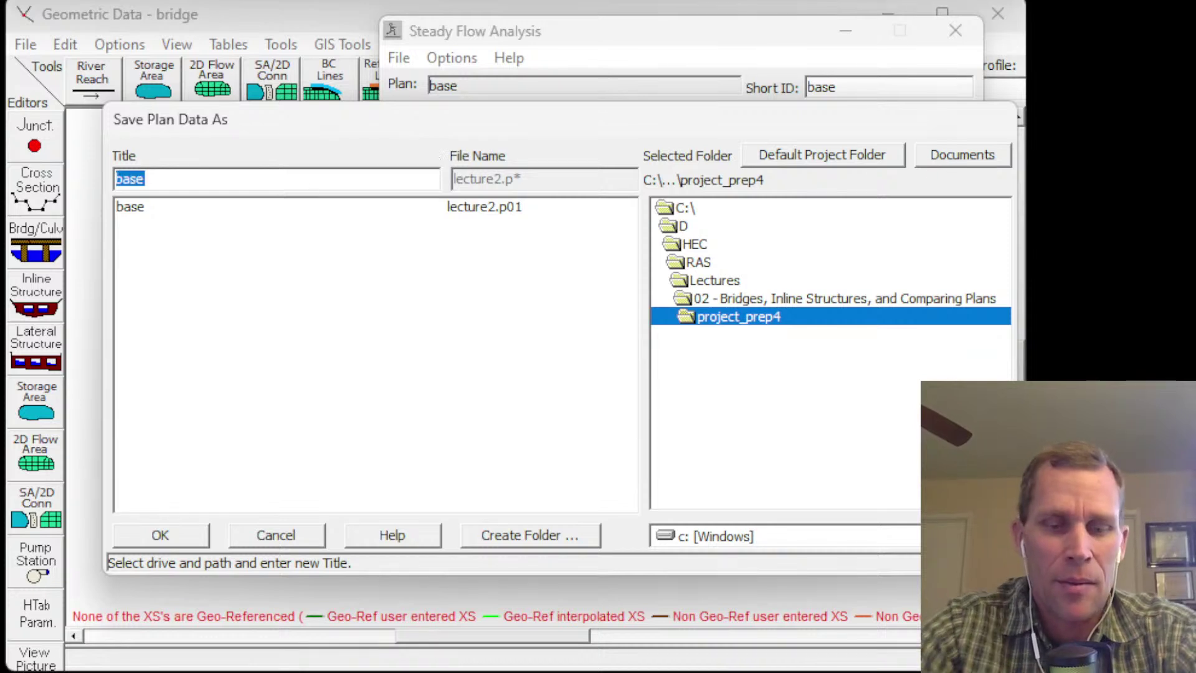
{"action": "type", "text": "bridge"}
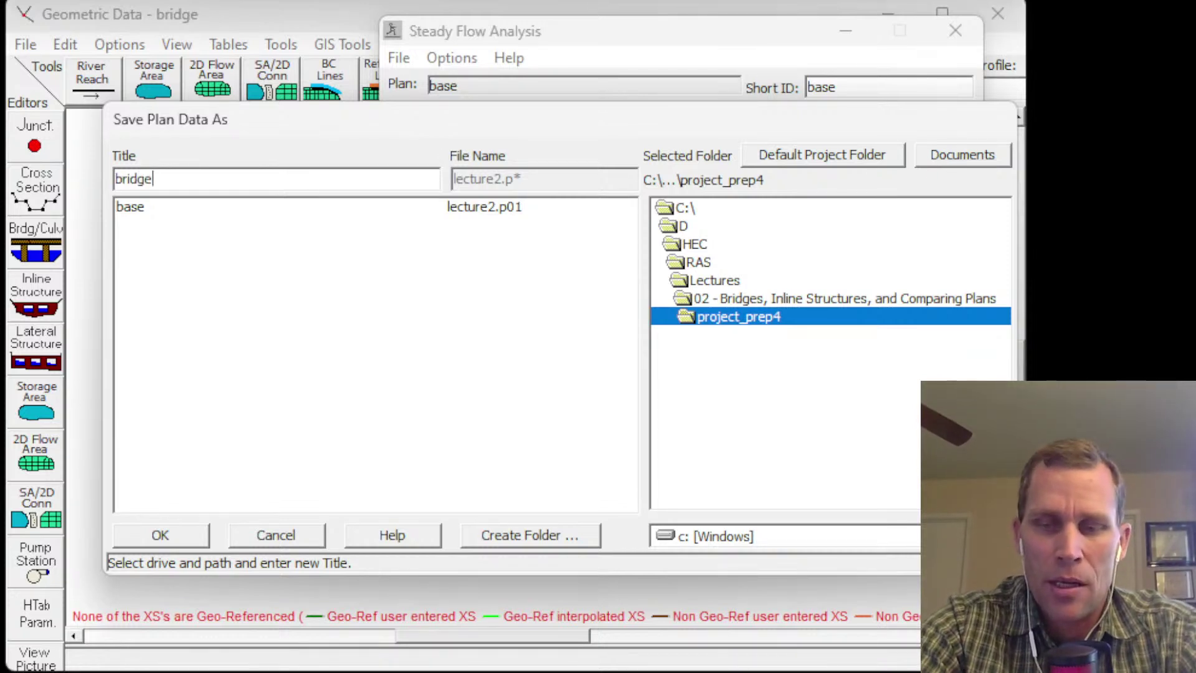
{"action": "key", "text": "shift+Home"}
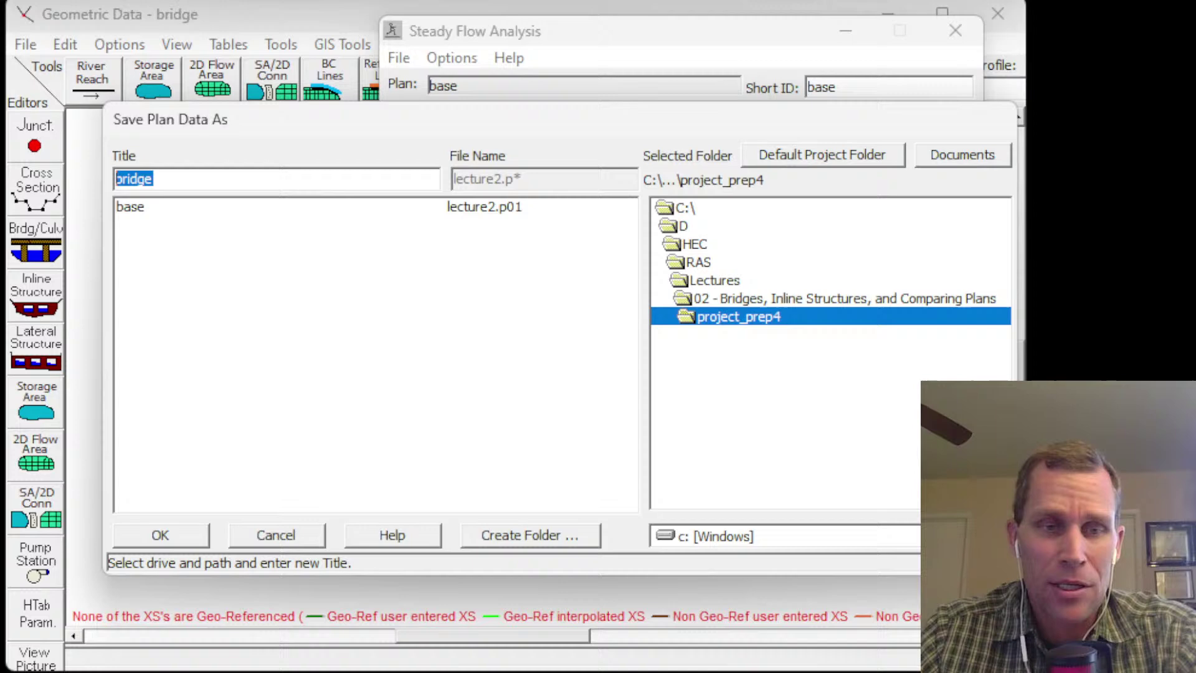
{"action": "left_click", "coordinate": [167, 540]}
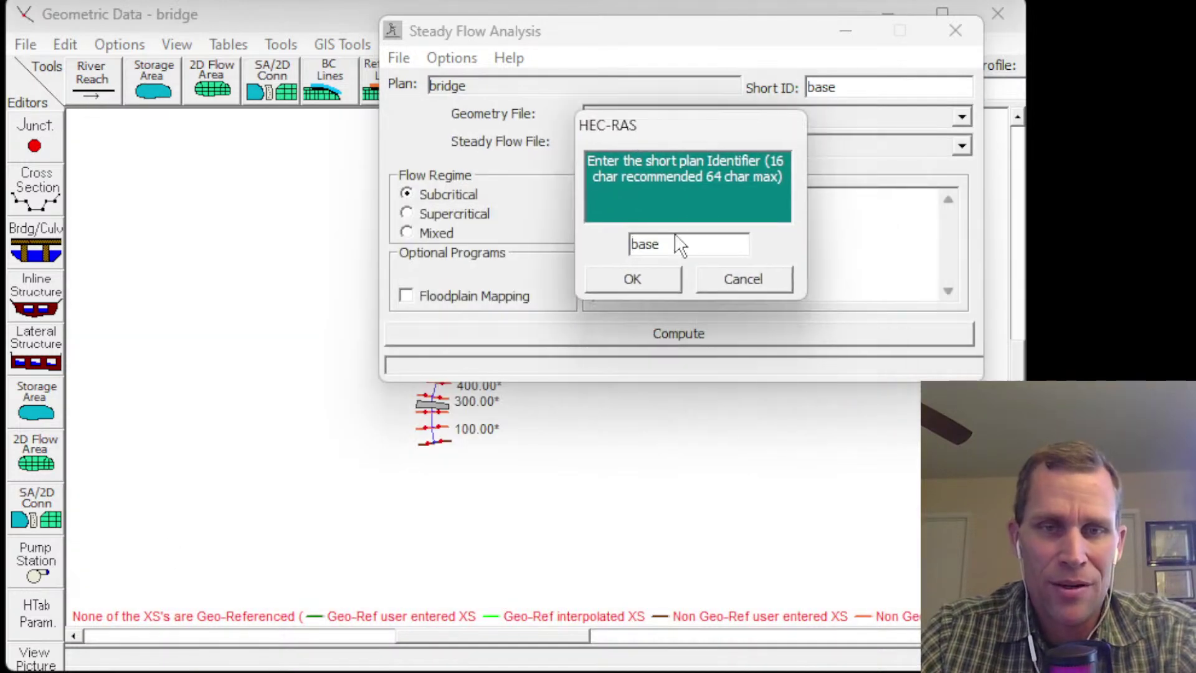
{"action": "left_click", "coordinate": [628, 277]}
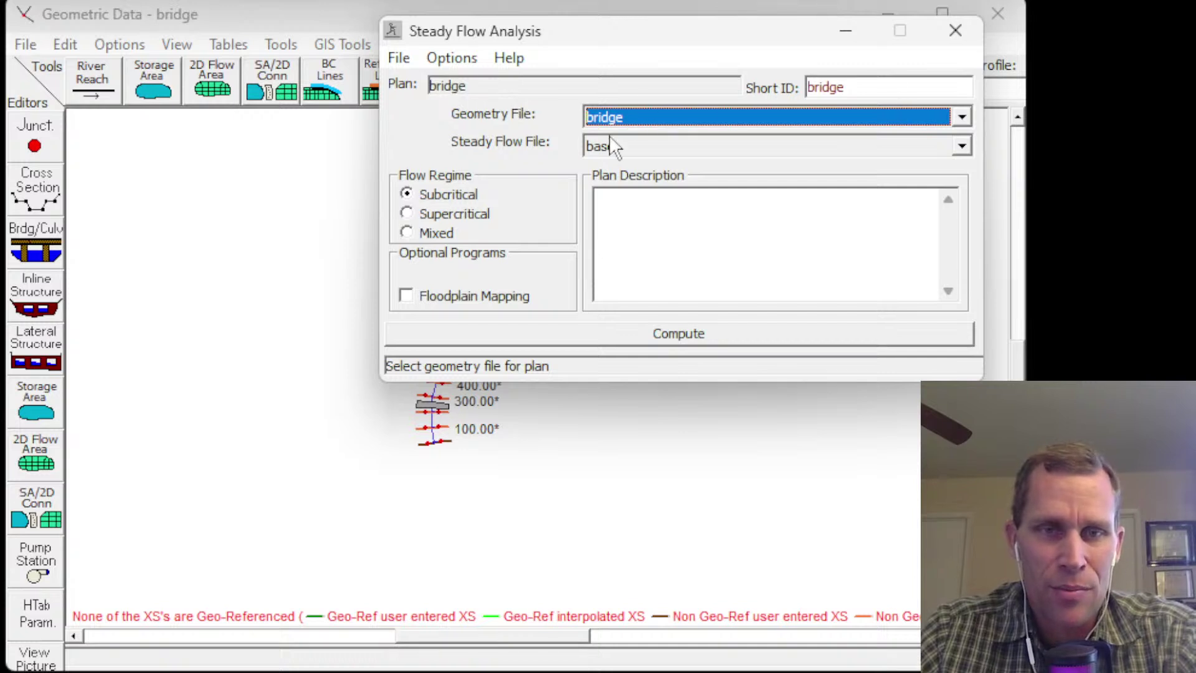
- Compute the bridge plan and switch the steady flow analysis to the inline_structure geometry file
{"action": "left_click", "coordinate": [720, 332]}
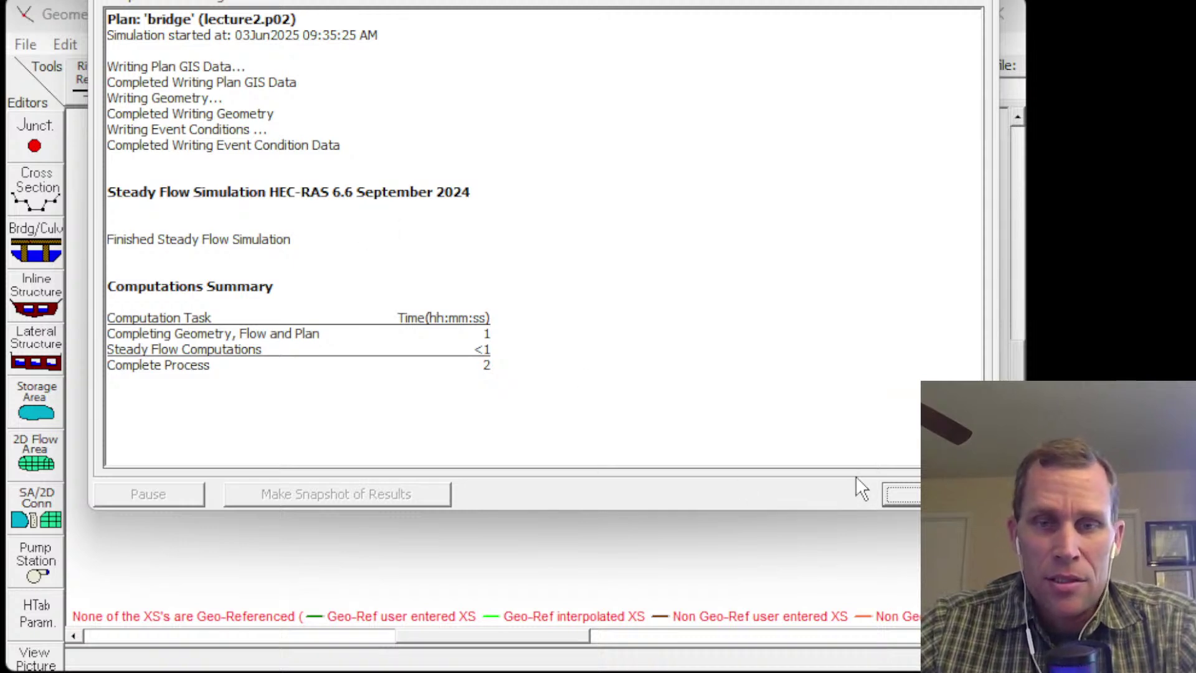
{"action": "left_click", "coordinate": [910, 499]}
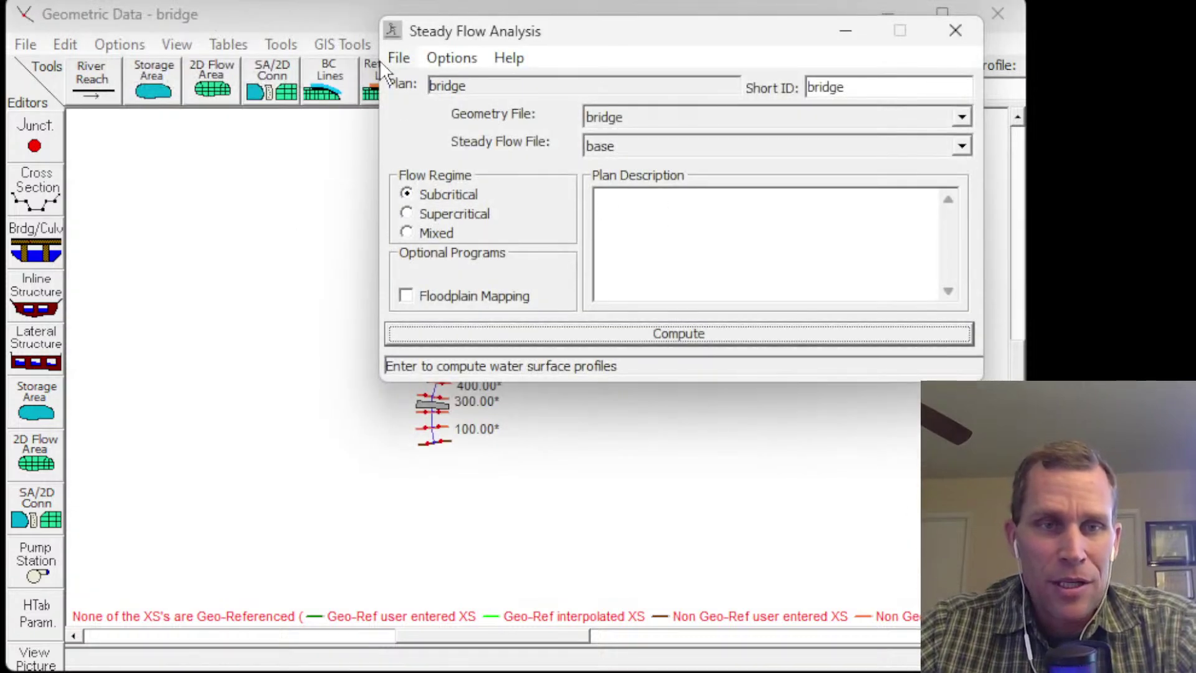
{"action": "left_click", "coordinate": [653, 116]}
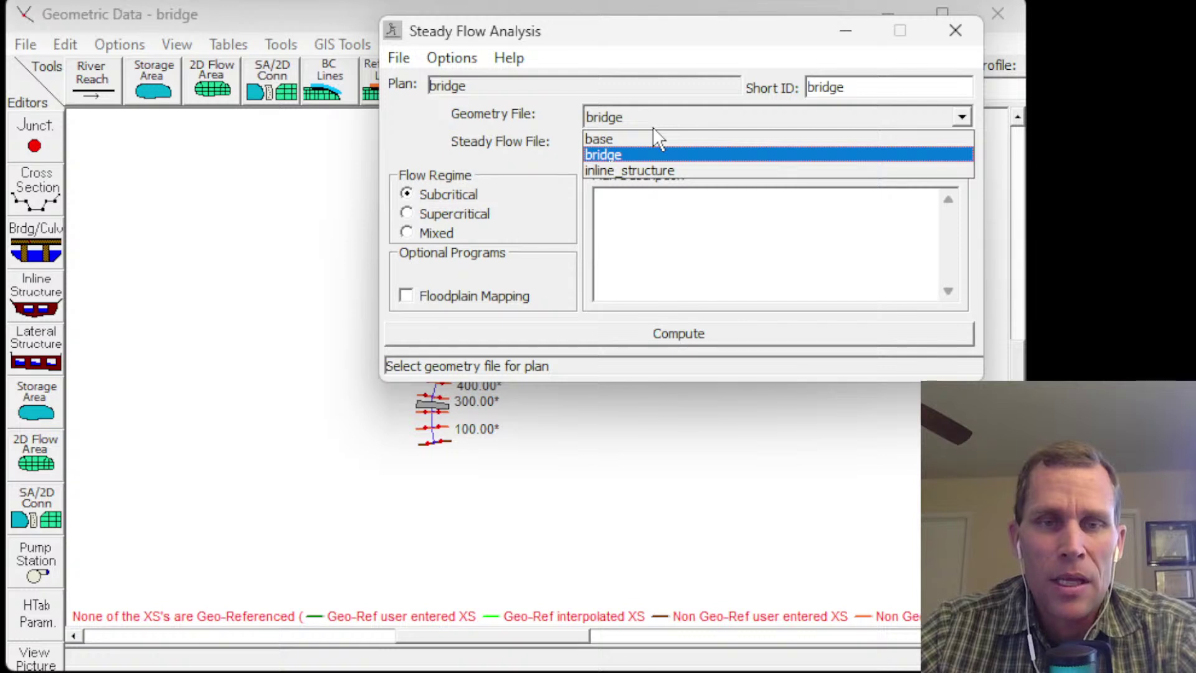
{"action": "left_click", "coordinate": [614, 168]}
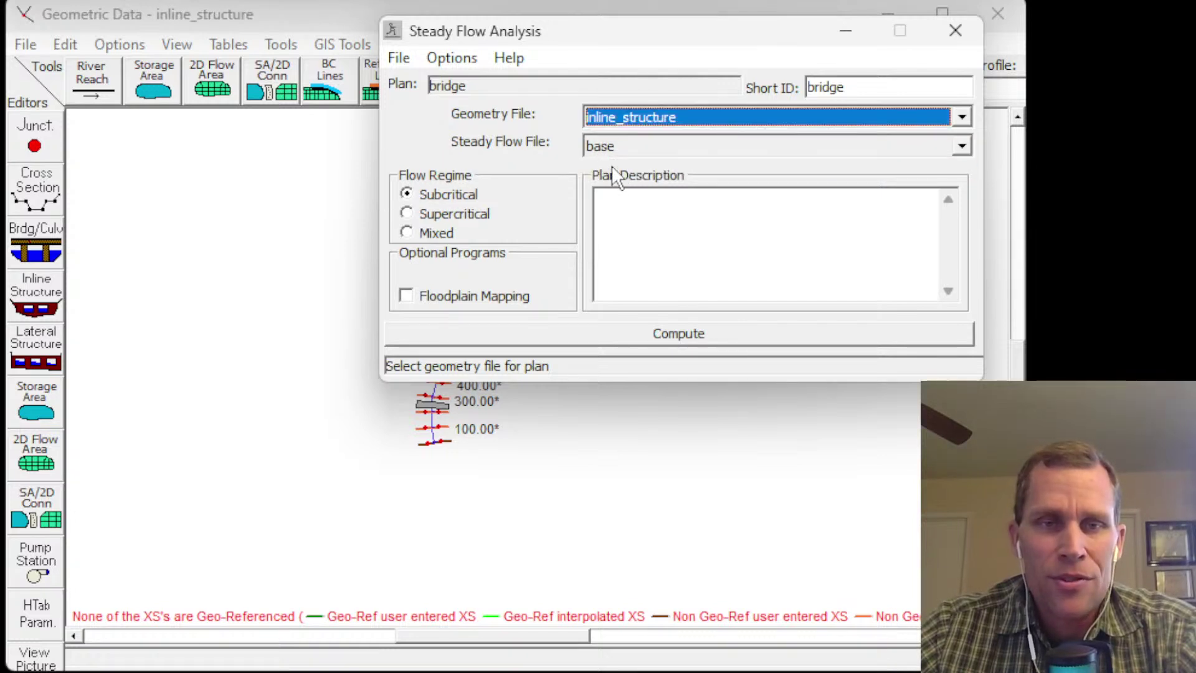
- Save the steady flow setup as a new plan titled inline_sturcture, copying that title for reuse
{"action": "left_click", "coordinate": [399, 57]}
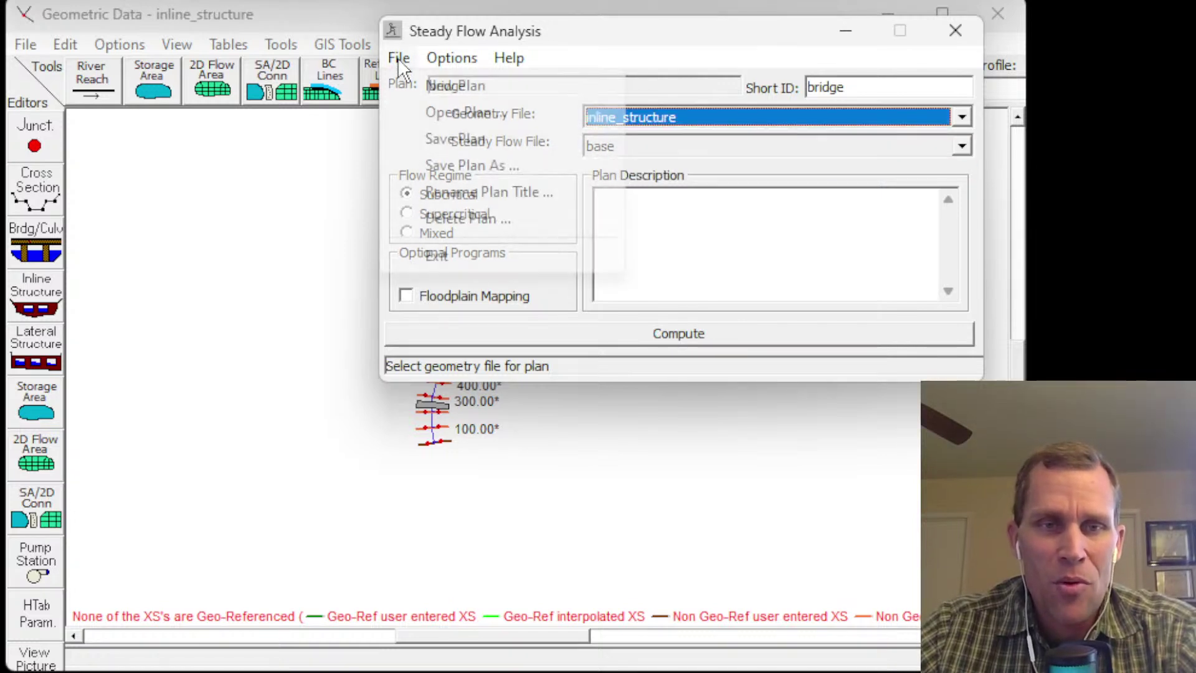
{"action": "left_click", "coordinate": [444, 166]}
{"action": "left_click_drag", "start_coordinate": [326, 177], "coordinate": [22, 182]}
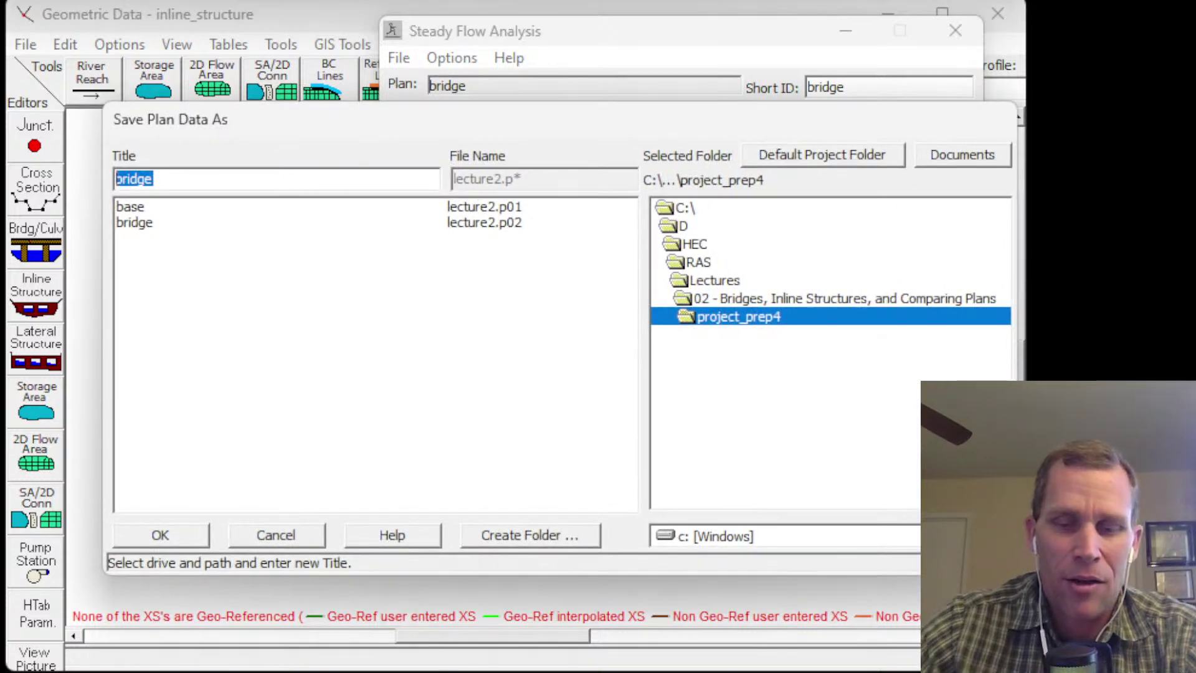
{"action": "type", "text": "inline_sturcuts"}
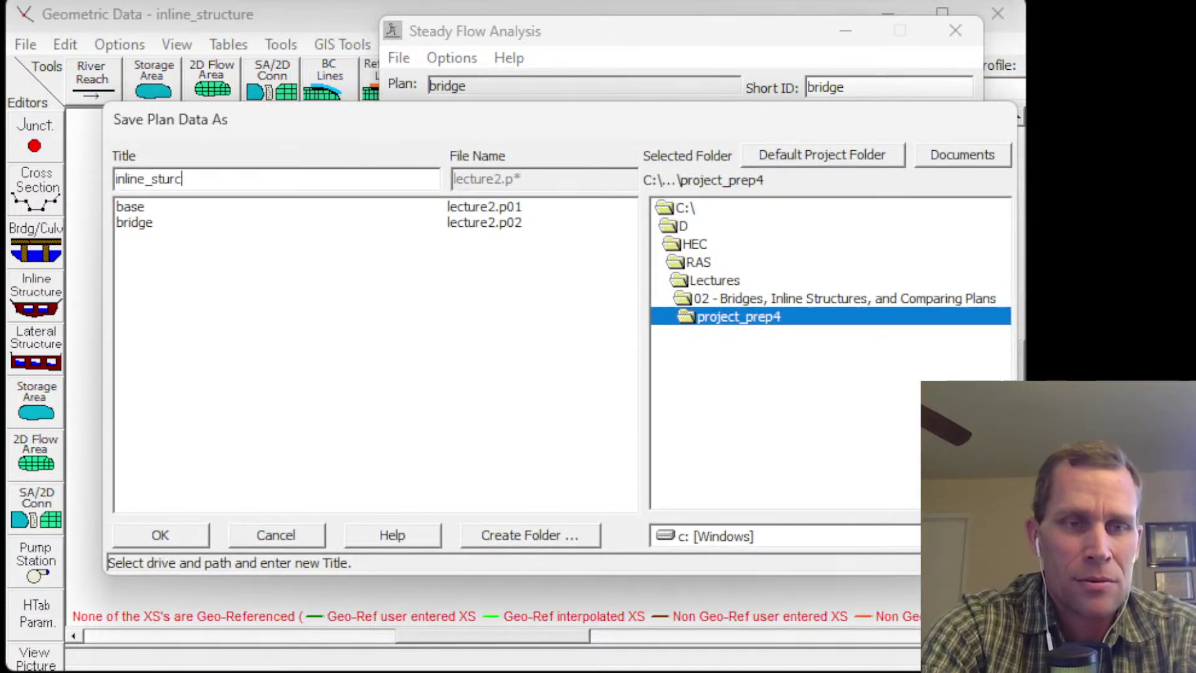
{"action": "key", "text": "BackSpace"}
{"action": "type", "text": "ure"}
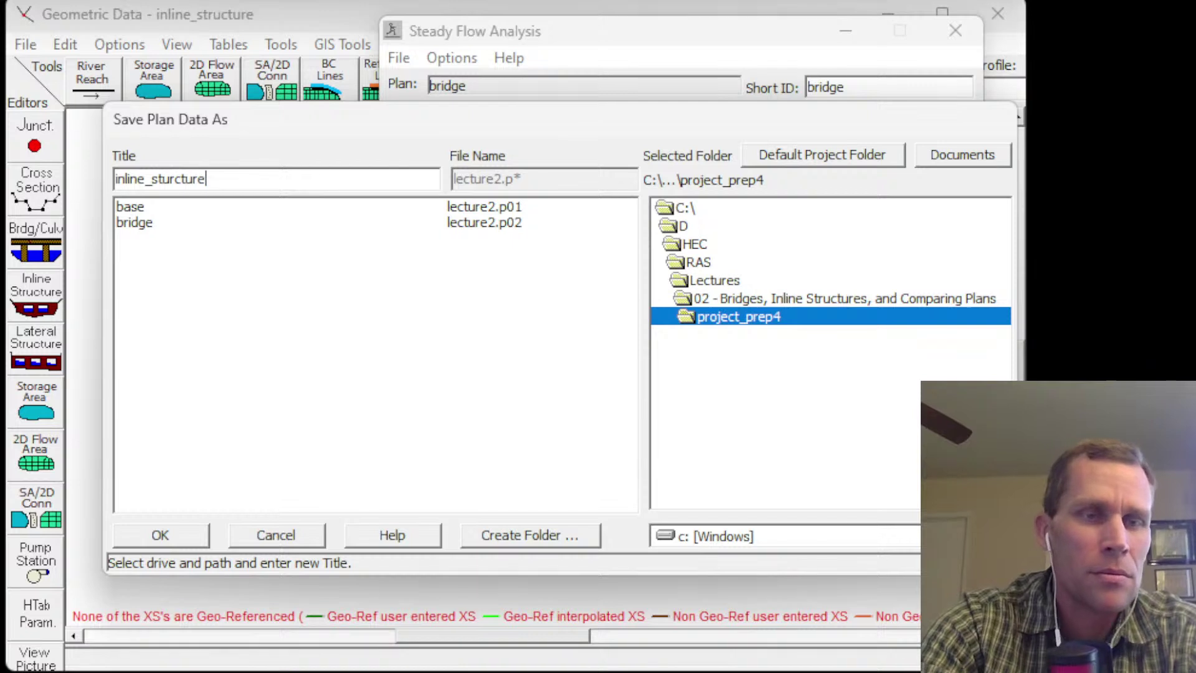
{"action": "key", "text": "shift+Home"}
{"action": "key", "text": "ctrl+c"}
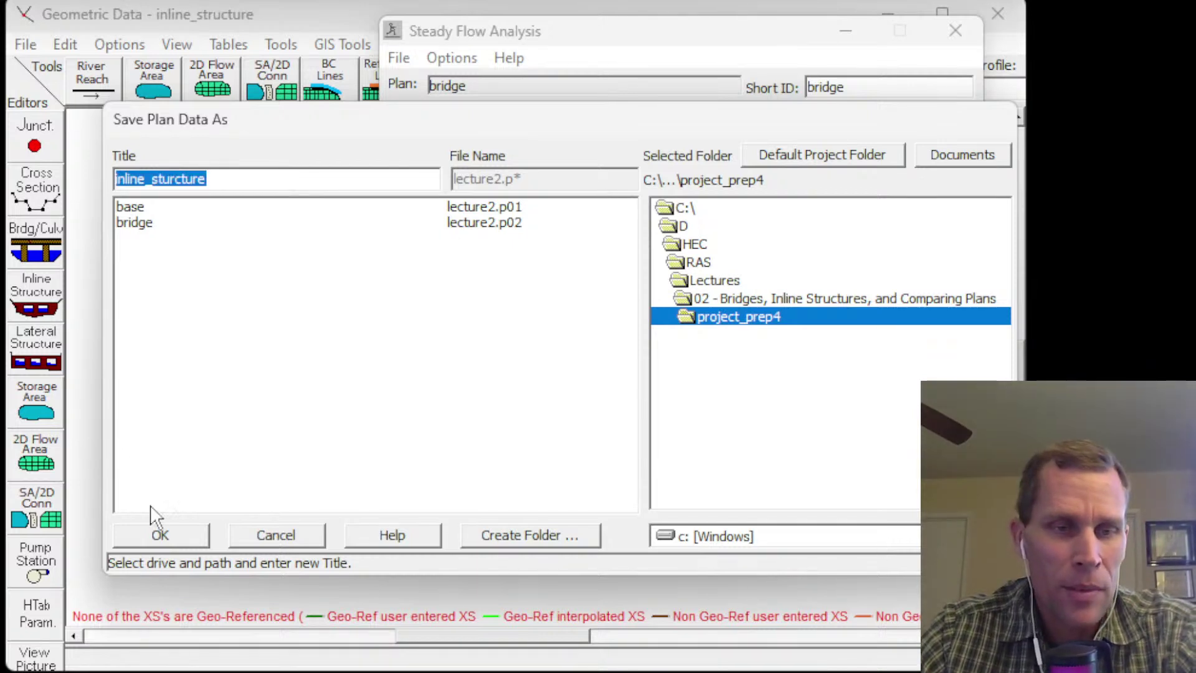
{"action": "left_click", "coordinate": [157, 534]}
- Set the plan's short identifier to inline_sturcture, compute the plan and close the steady flow analysis
{"action": "left_click_drag", "start_coordinate": [835, 203], "coordinate": [447, 85]}
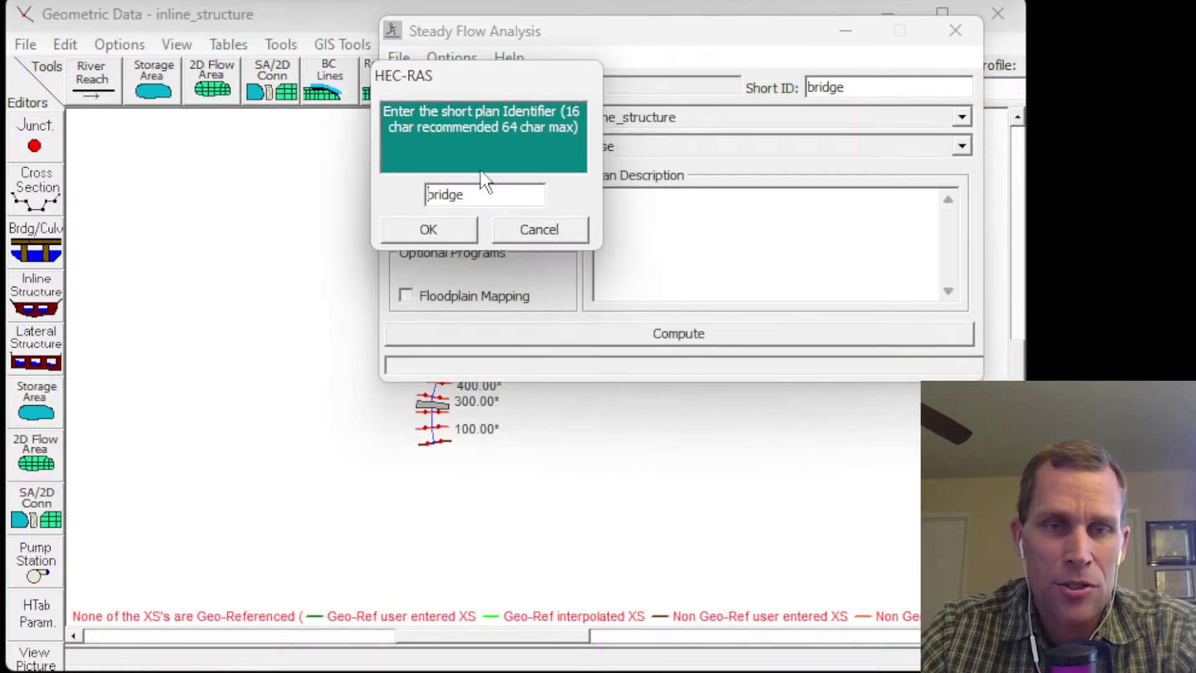
{"action": "left_click_drag", "start_coordinate": [480, 195], "coordinate": [402, 193]}
{"action": "key", "text": "ctrl+v"}
{"action": "left_click", "coordinate": [429, 230]}
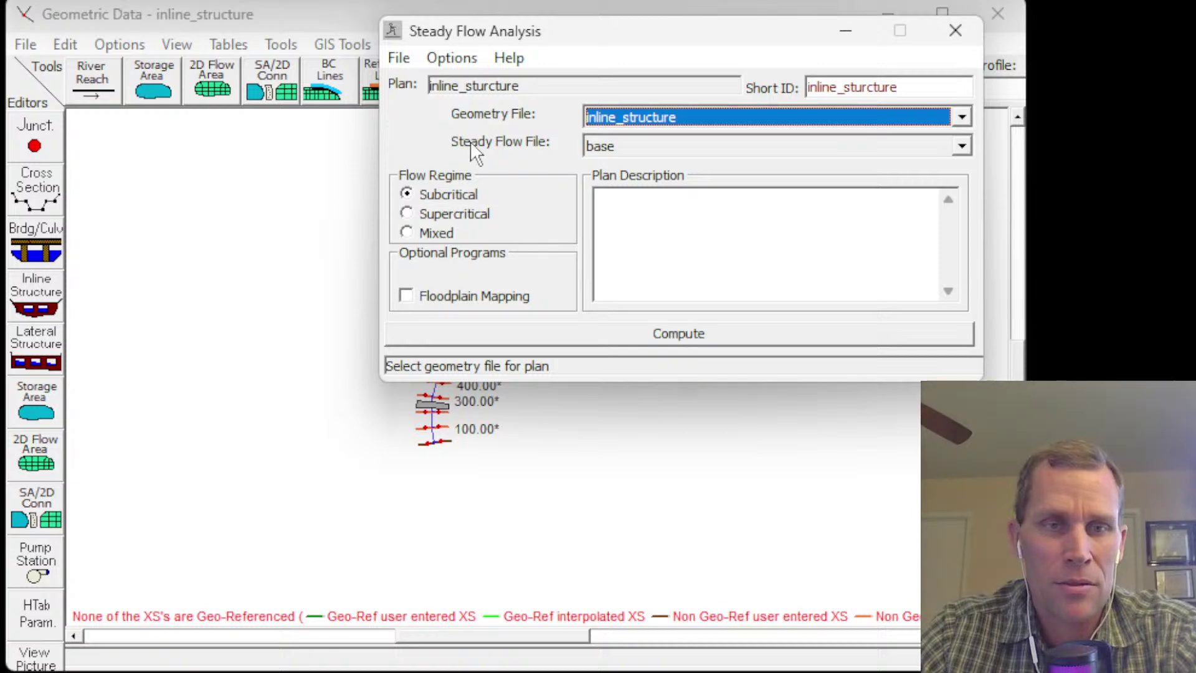
{"action": "left_click", "coordinate": [696, 335]}
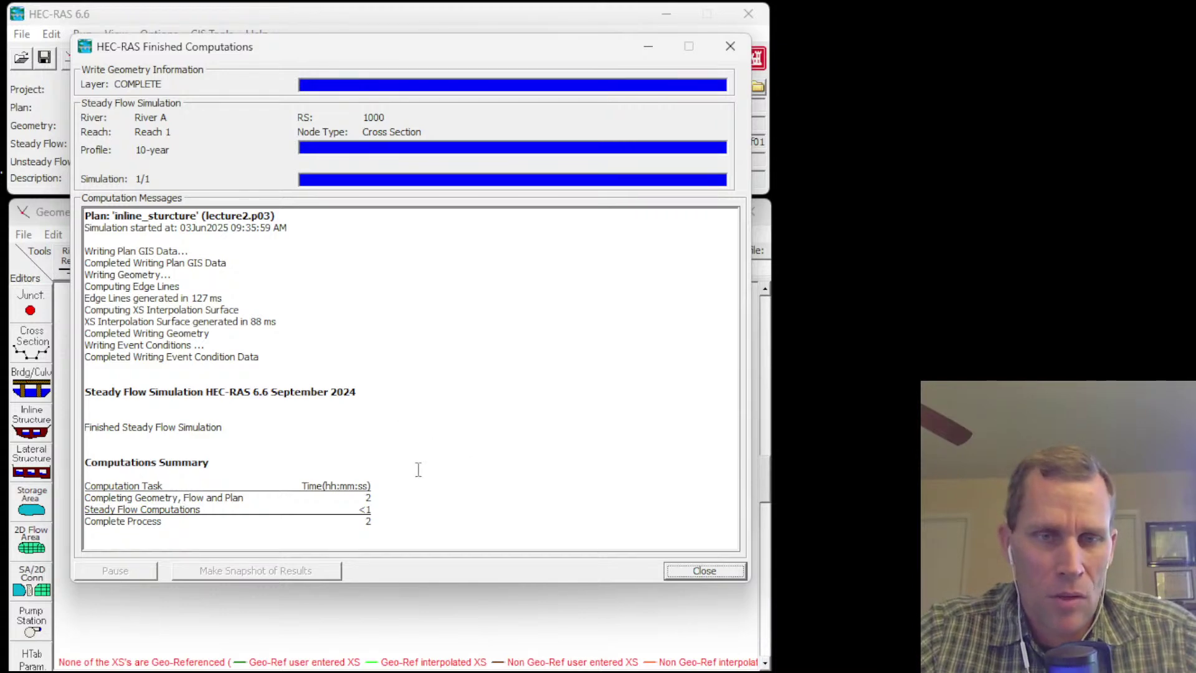
{"action": "left_click", "coordinate": [700, 573]}
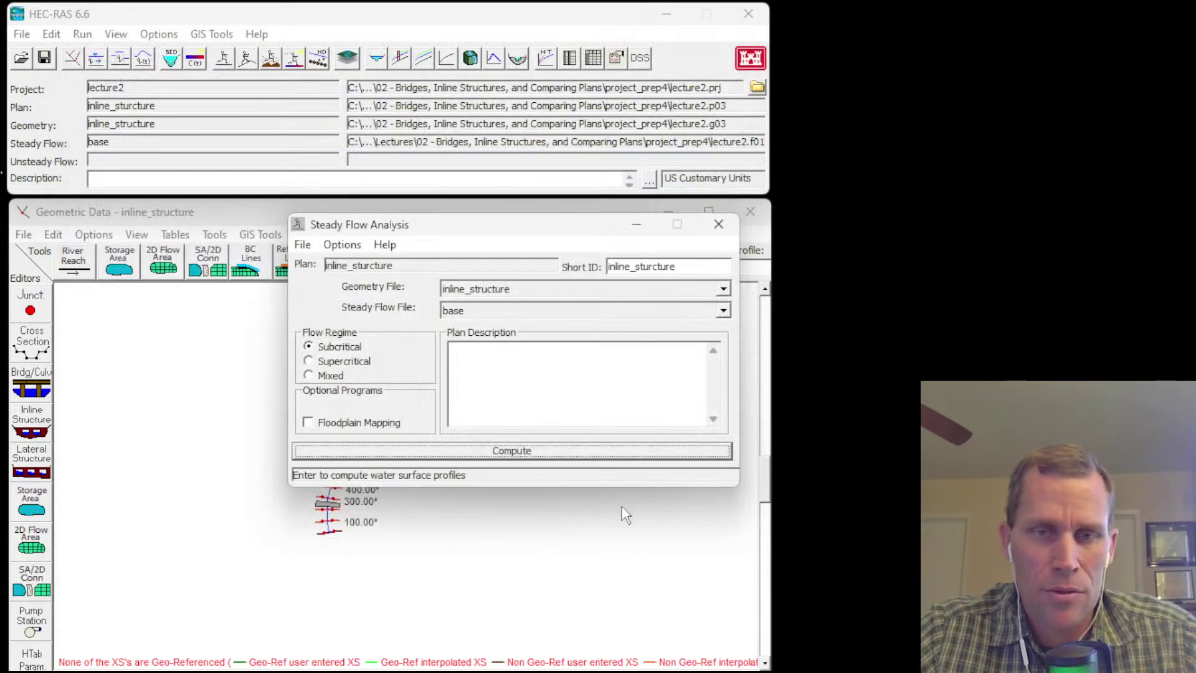
{"action": "left_click", "coordinate": [718, 226]}
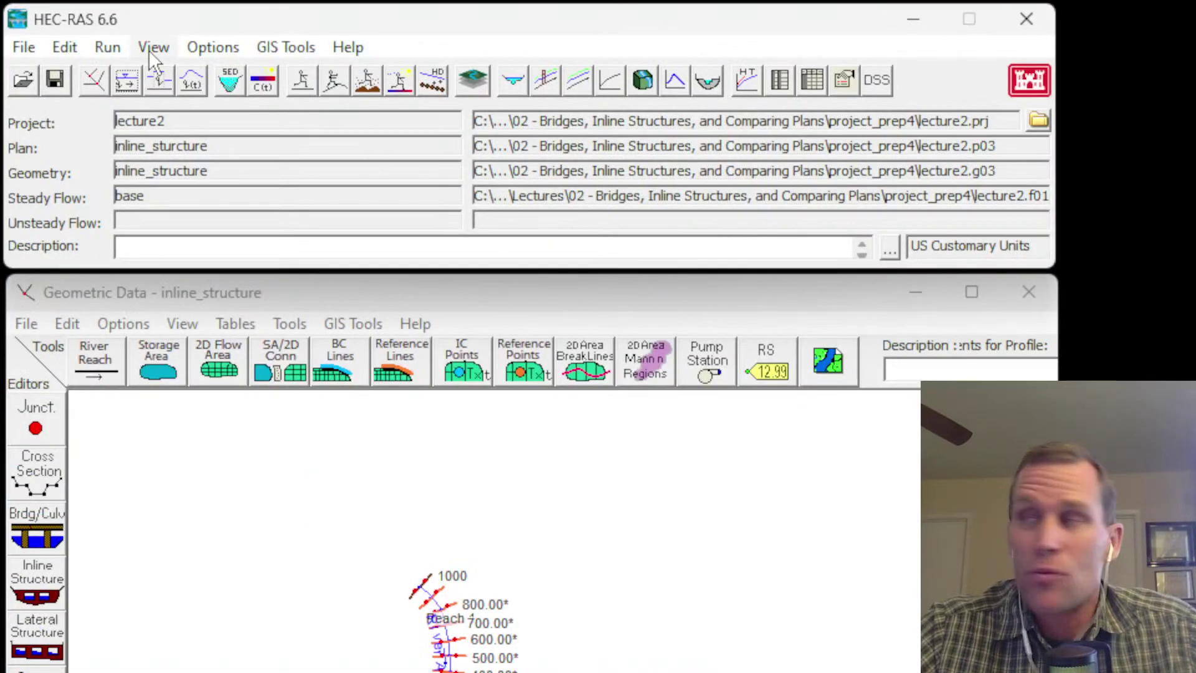
- View the cross-section plot for the inline structure plan and the River A schematic, and close the plot
{"action": "left_click", "coordinate": [114, 35]}
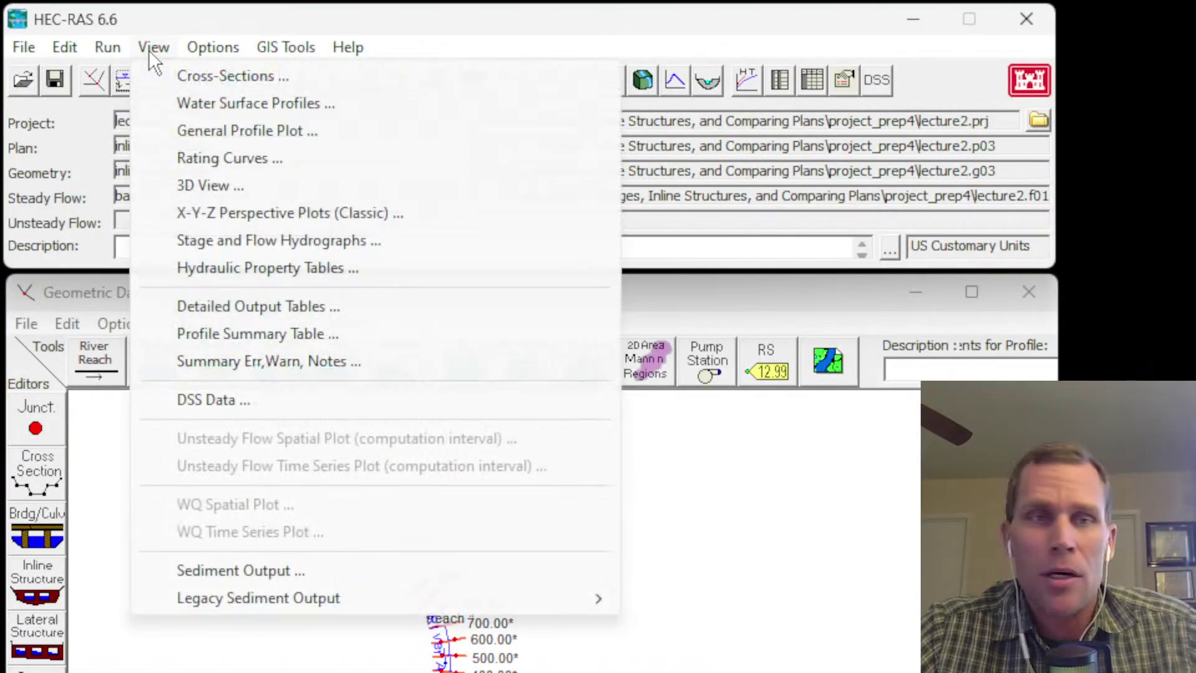
{"action": "left_click", "coordinate": [206, 76]}
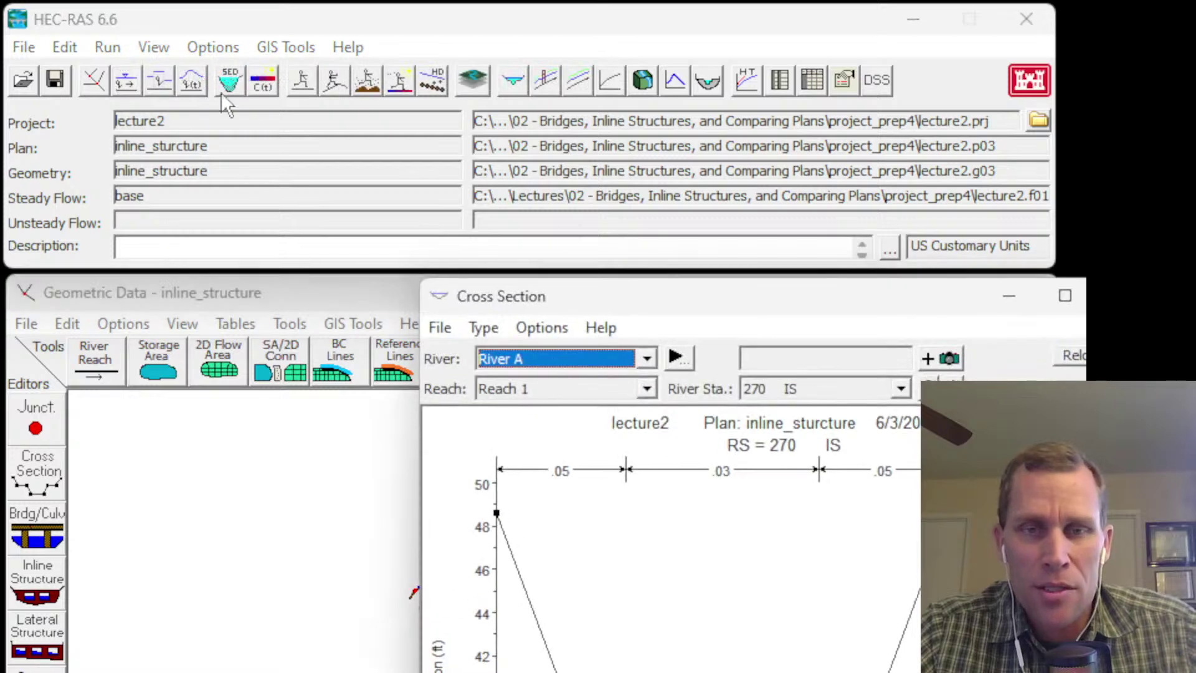
{"action": "left_click_drag", "start_coordinate": [689, 312], "coordinate": [643, 307]}
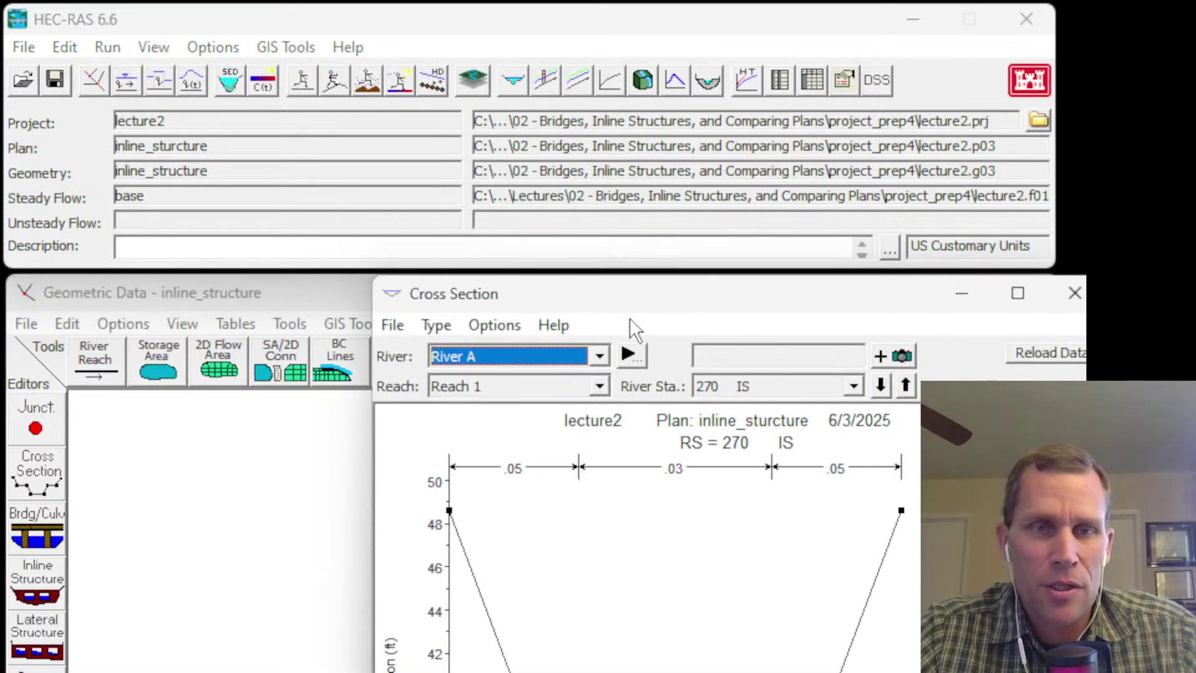
{"action": "left_click", "coordinate": [274, 626]}
{"action": "scroll", "coordinate": [312, 658], "scroll_direction": "up", "scroll_amount": 4}
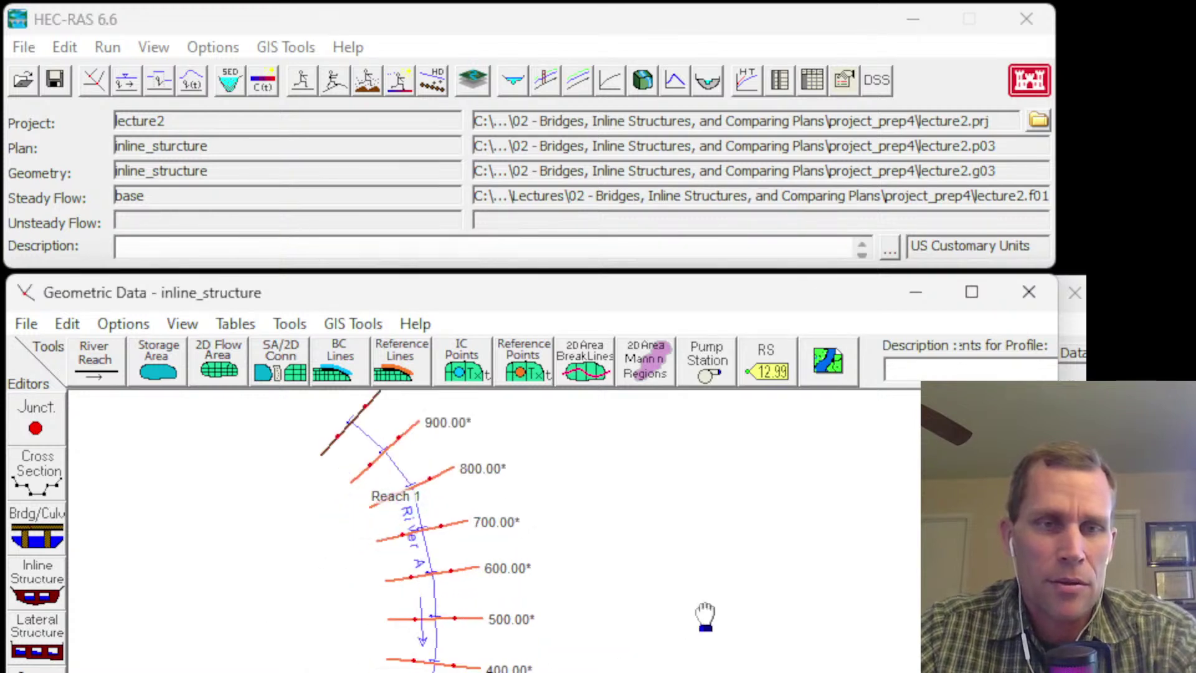
{"action": "left_click_drag", "start_coordinate": [702, 620], "coordinate": [519, 645]}
{"action": "left_click", "coordinate": [1073, 436]}
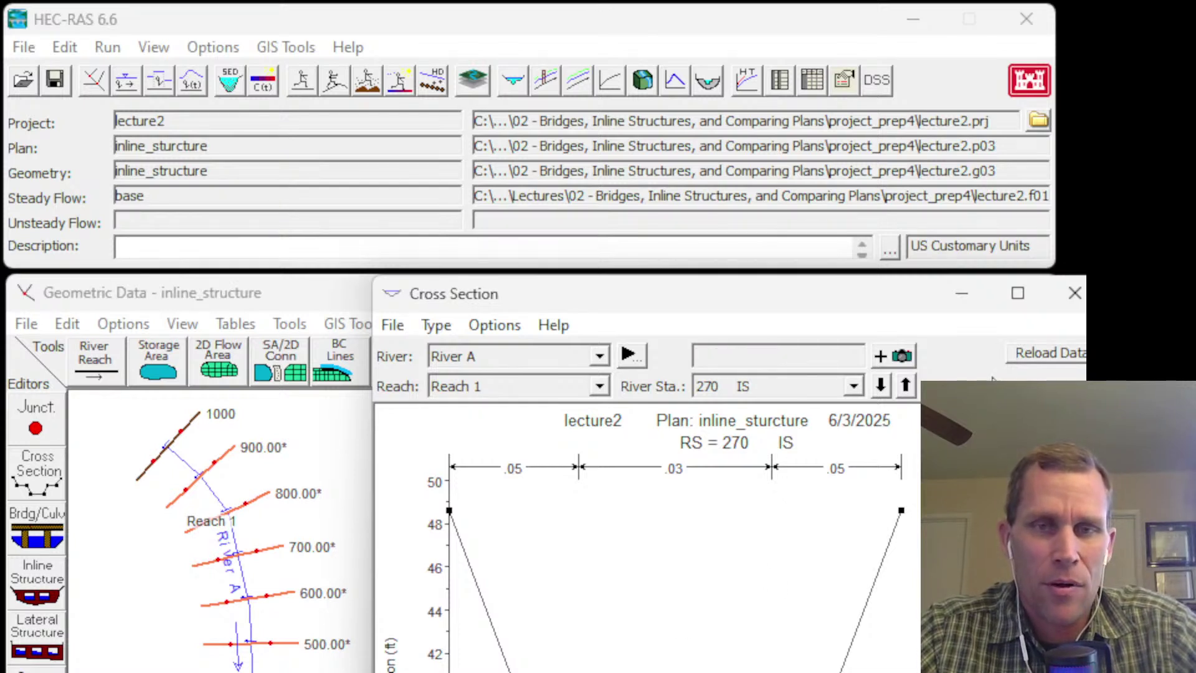
{"action": "left_click", "coordinate": [1073, 294]}
- Open the base geometry file in the geometric data editor and view the full River A schematic
{"action": "left_click", "coordinate": [24, 325]}
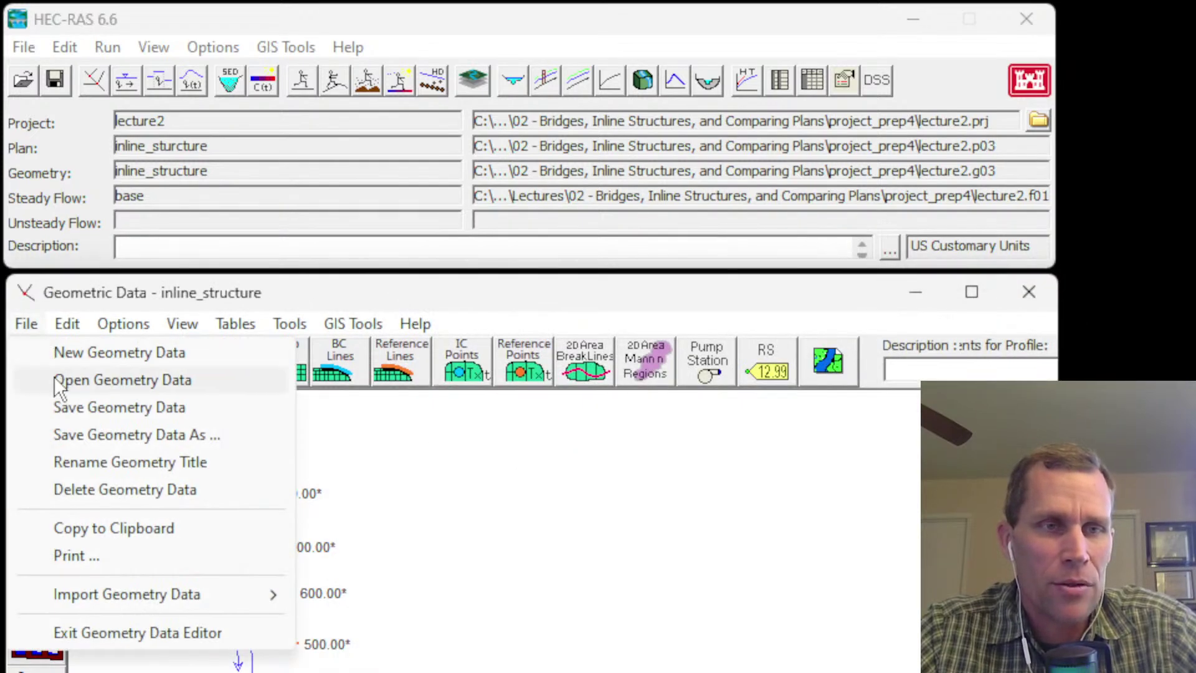
{"action": "left_click", "coordinate": [55, 378]}
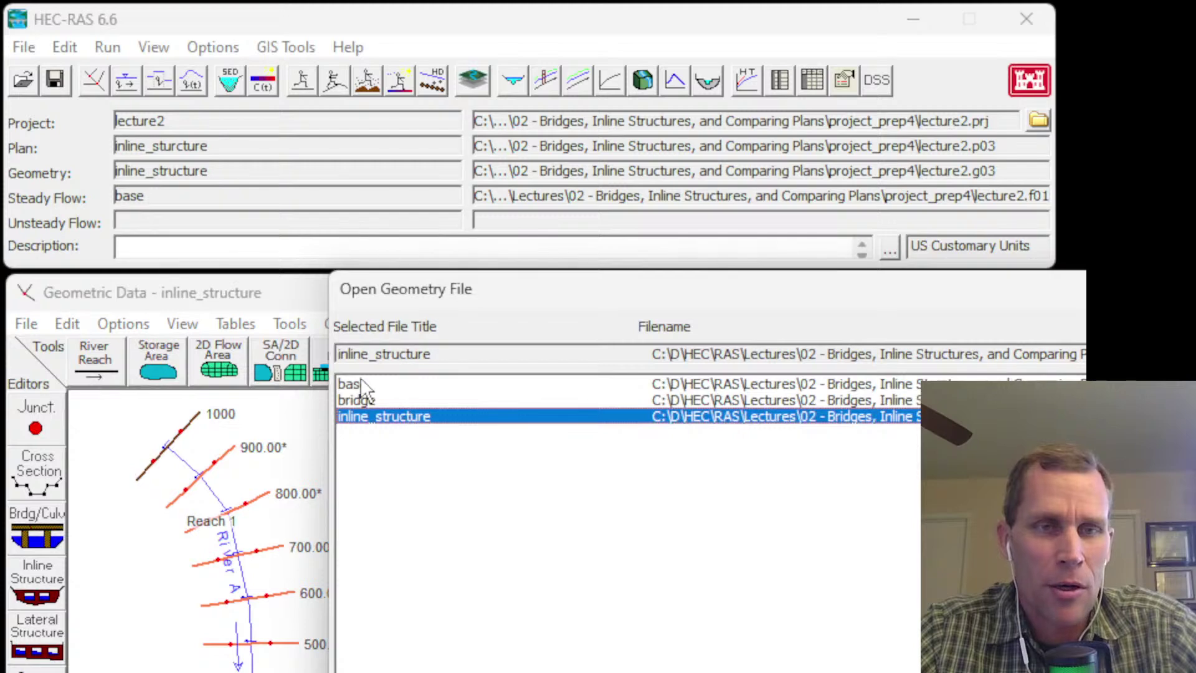
{"action": "left_click", "coordinate": [469, 383]}
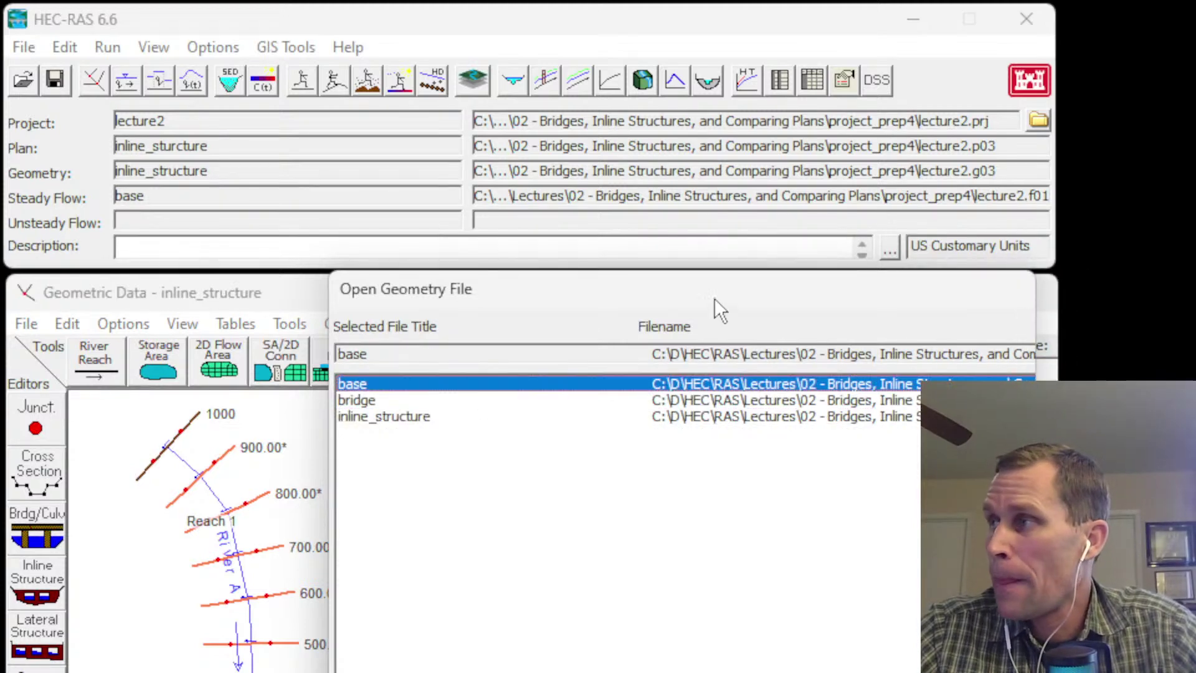
{"action": "left_click_drag", "start_coordinate": [719, 309], "coordinate": [493, 84]}
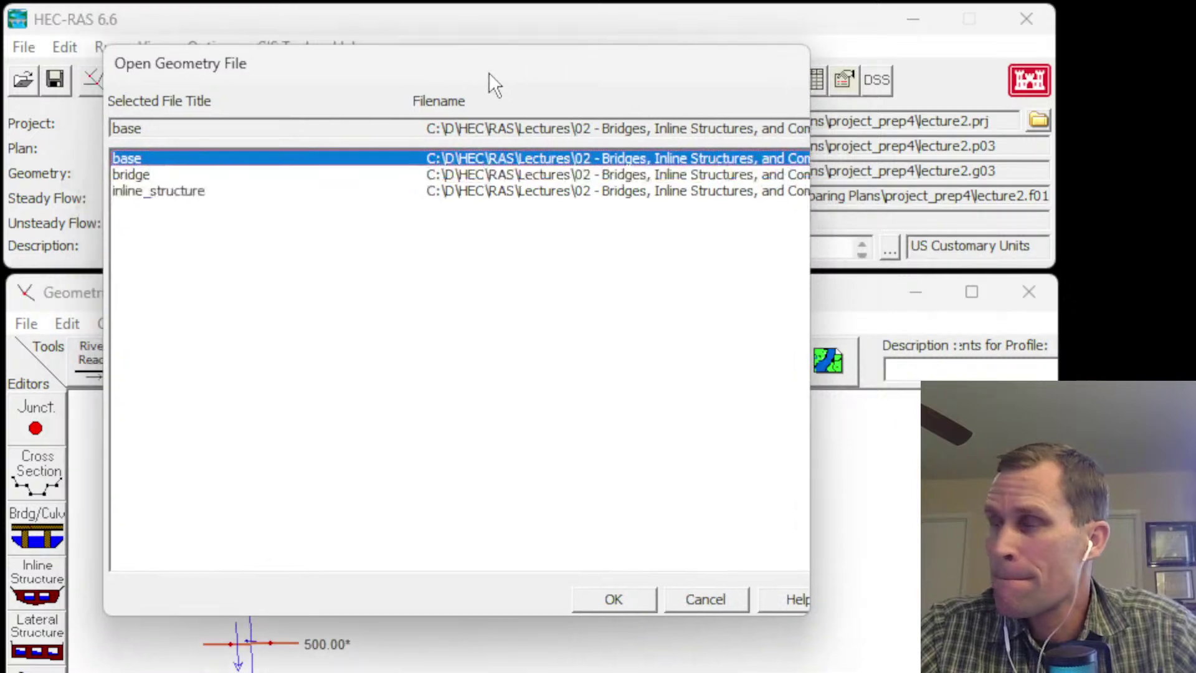
{"action": "left_click", "coordinate": [611, 600]}
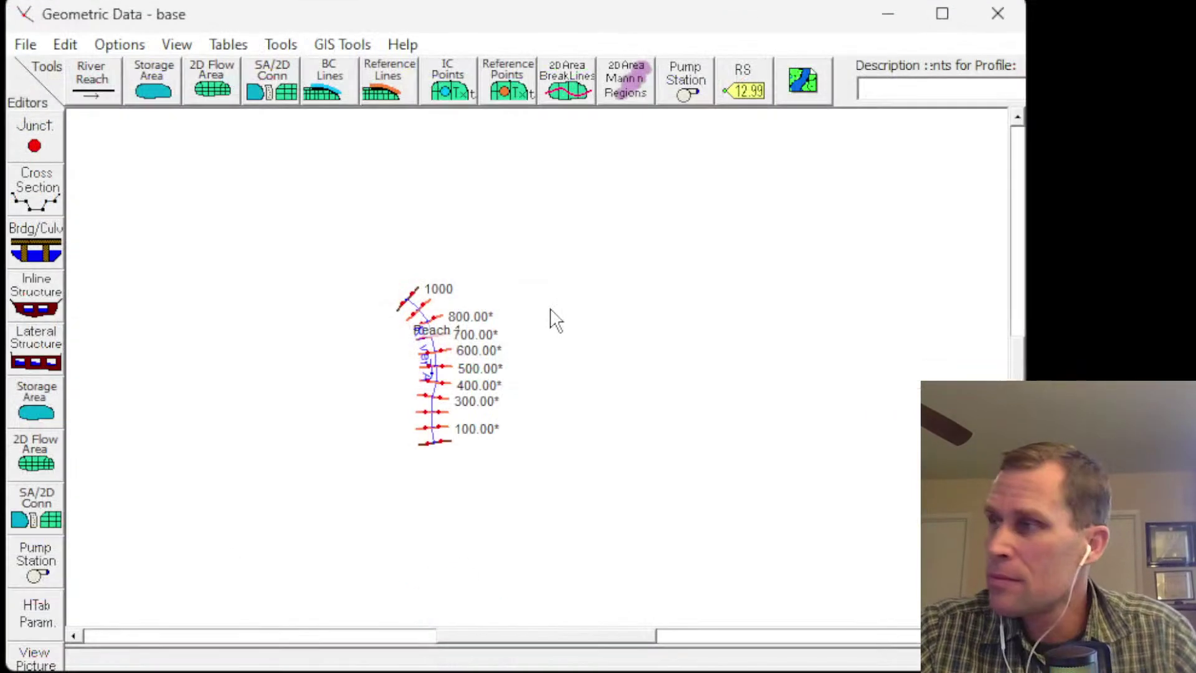
{"action": "scroll", "coordinate": [492, 672], "scroll_direction": "up", "scroll_amount": 3}
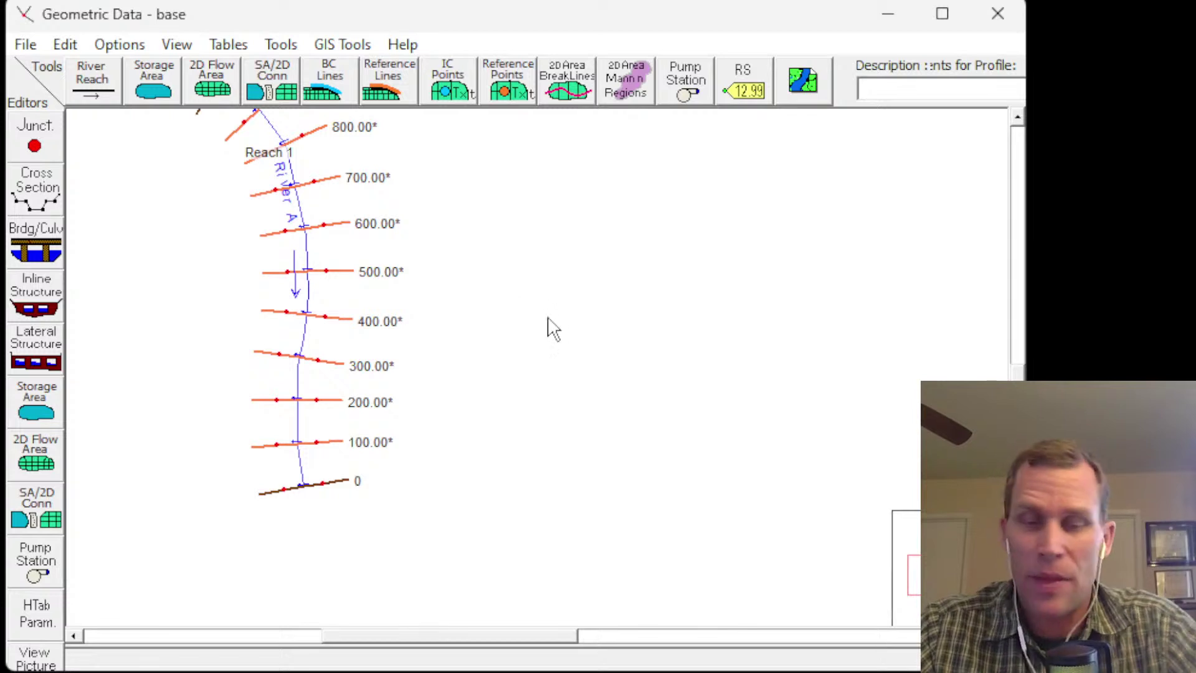
{"action": "left_click_drag", "start_coordinate": [682, 330], "coordinate": [600, 435]}
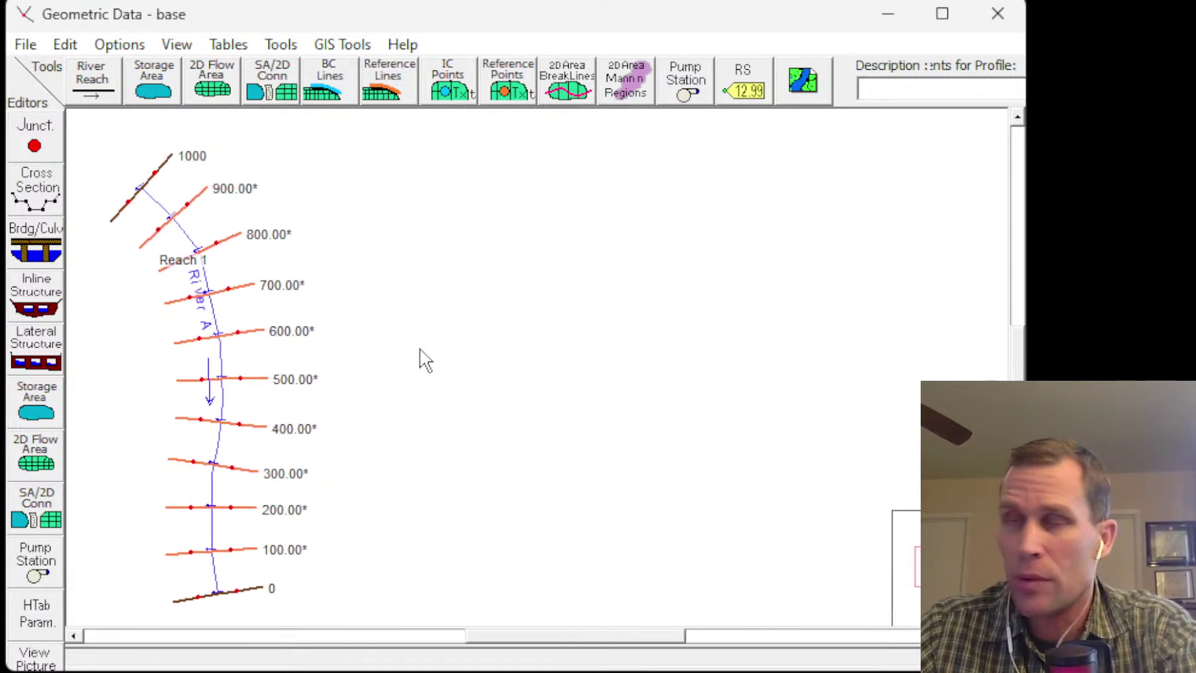
- Open the cross-section output plot for River A, Reach 1, with the base geometry loaded
{"action": "left_click", "coordinate": [26, 44]}
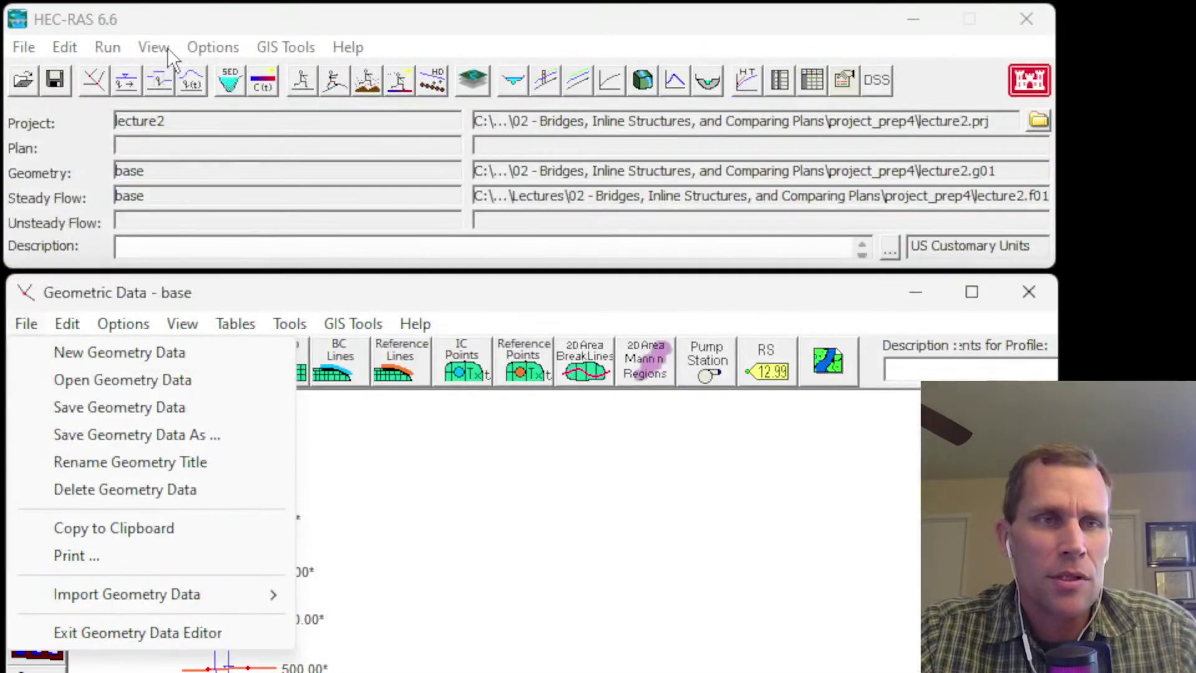
{"action": "left_click", "coordinate": [156, 47]}
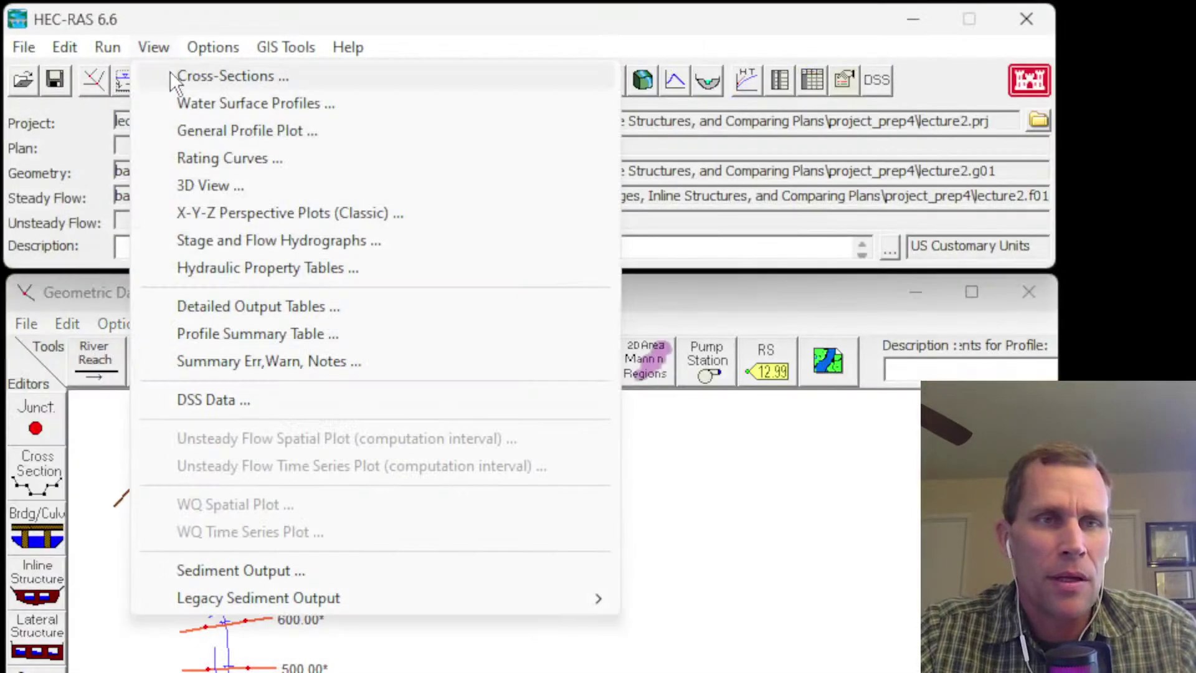
{"action": "left_click", "coordinate": [176, 75]}
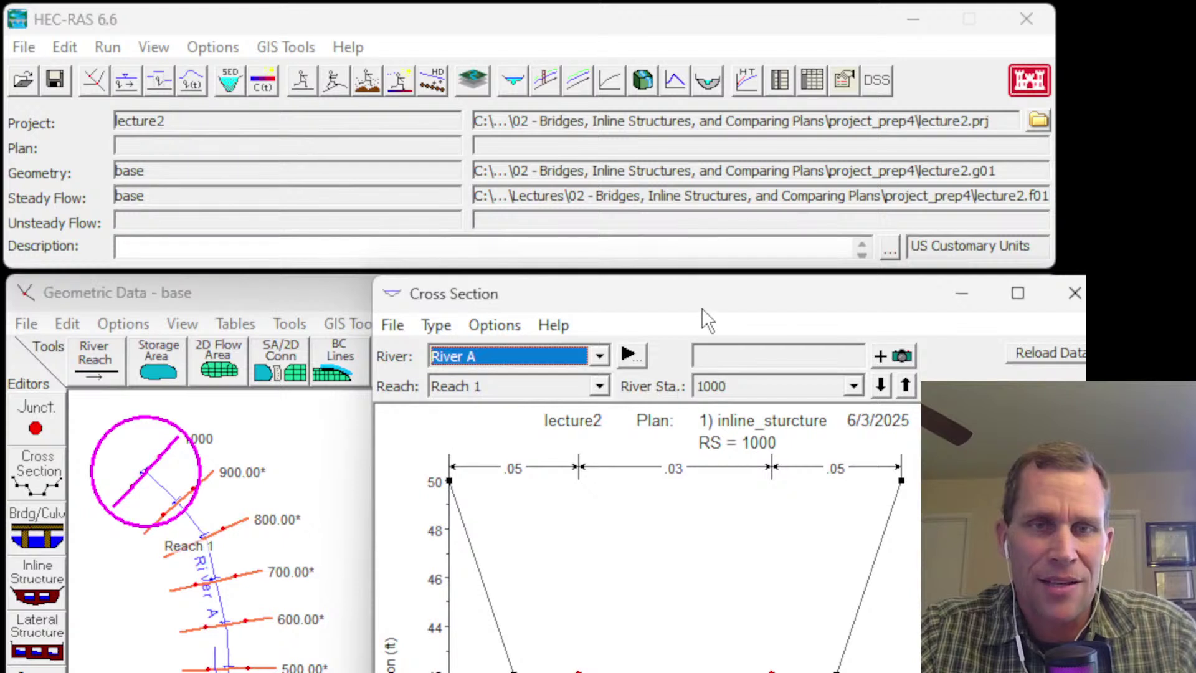
{"action": "left_click_drag", "start_coordinate": [713, 282], "coordinate": [713, 281]}
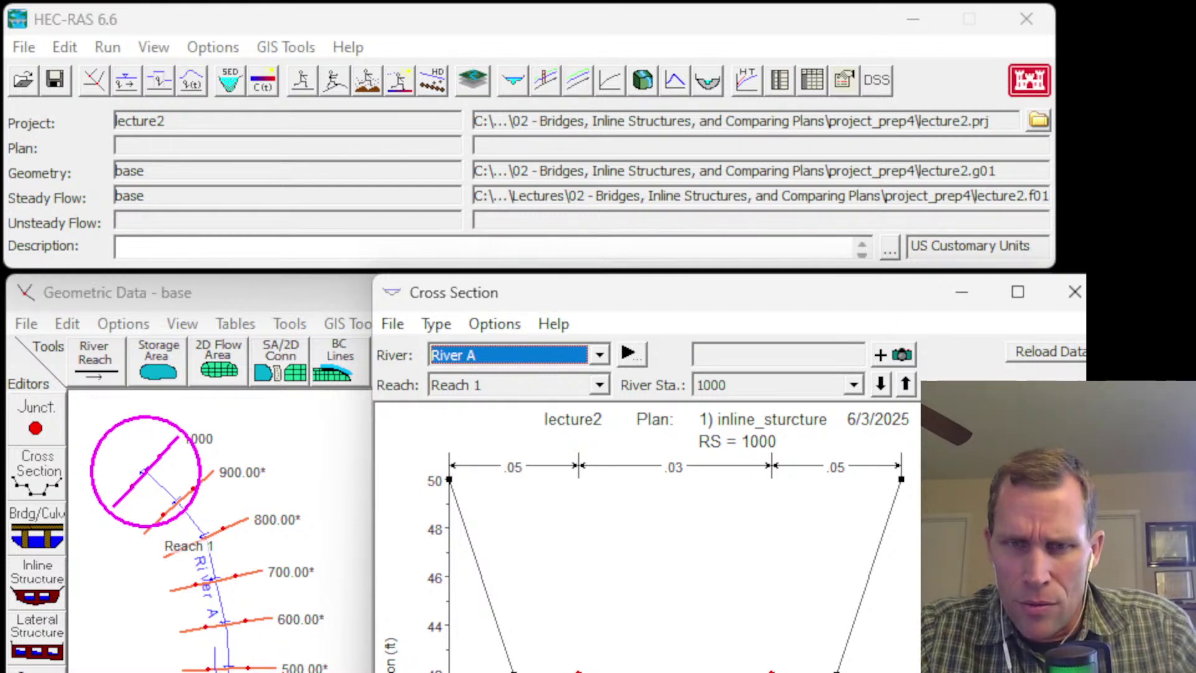
- Remove the energy grade and critical depth variables from the cross-section plot
{"action": "left_click", "coordinate": [435, 326]}
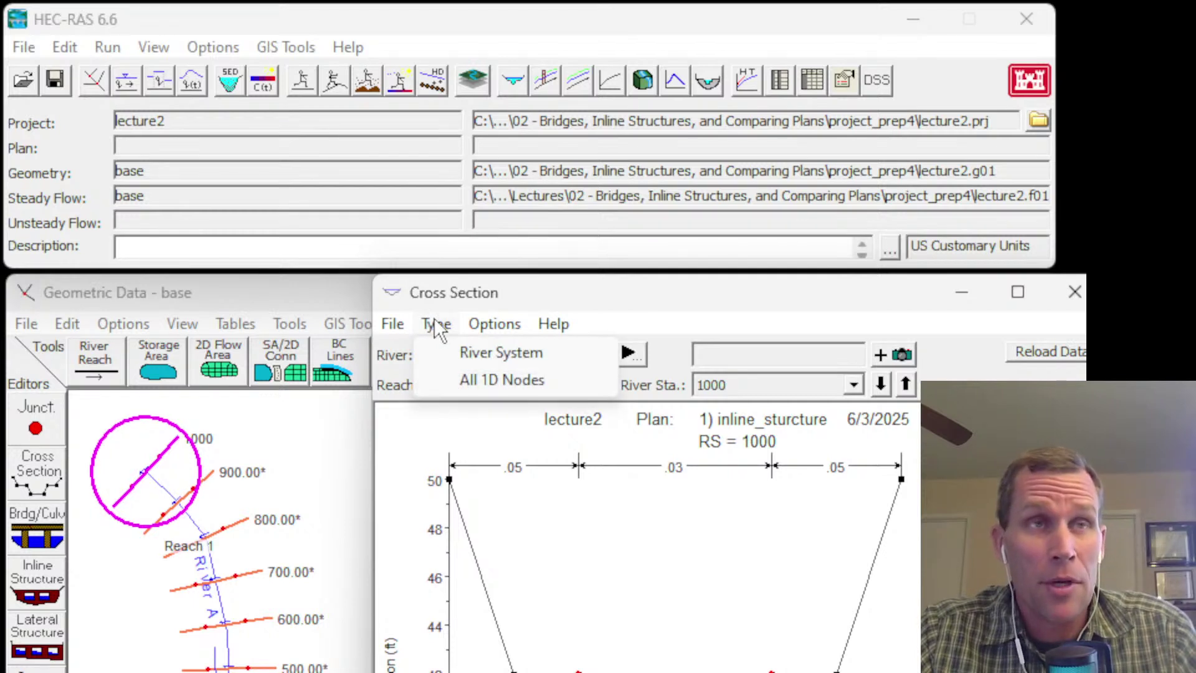
{"action": "mouse_move", "coordinate": [494, 326]}
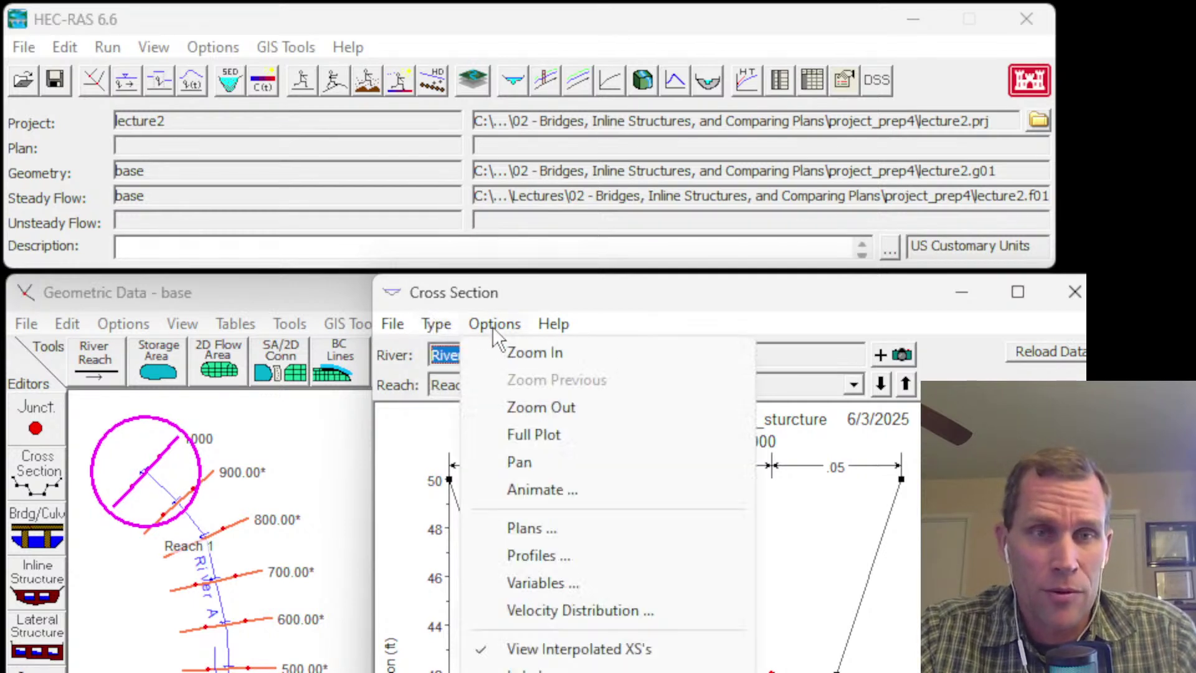
{"action": "left_click", "coordinate": [545, 582]}
{"action": "left_click_drag", "start_coordinate": [679, 476], "coordinate": [608, 442]}
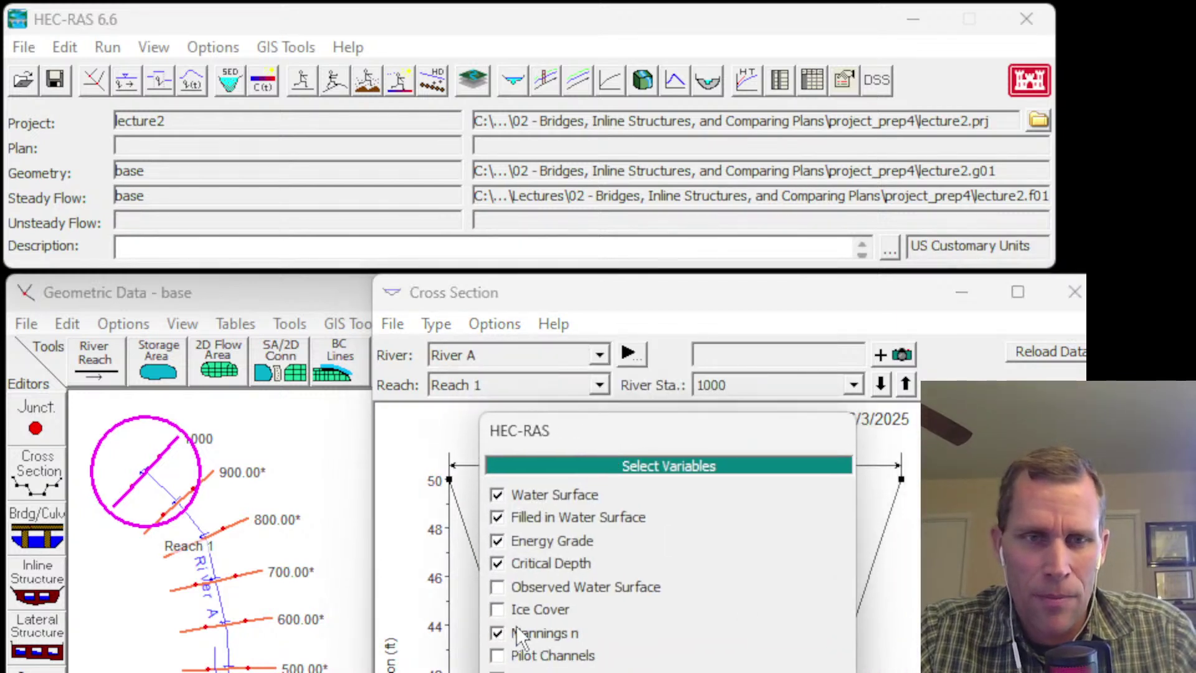
{"action": "left_click", "coordinate": [496, 563]}
{"action": "left_click", "coordinate": [497, 541]}
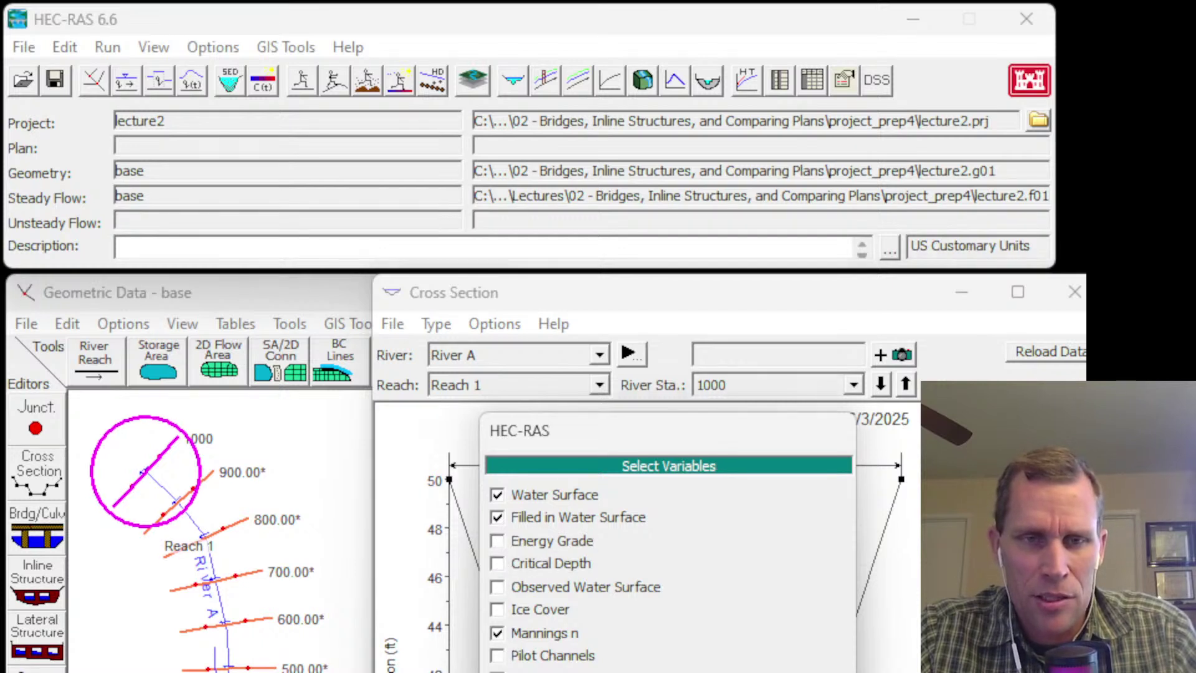
{"action": "key", "text": "Return"}
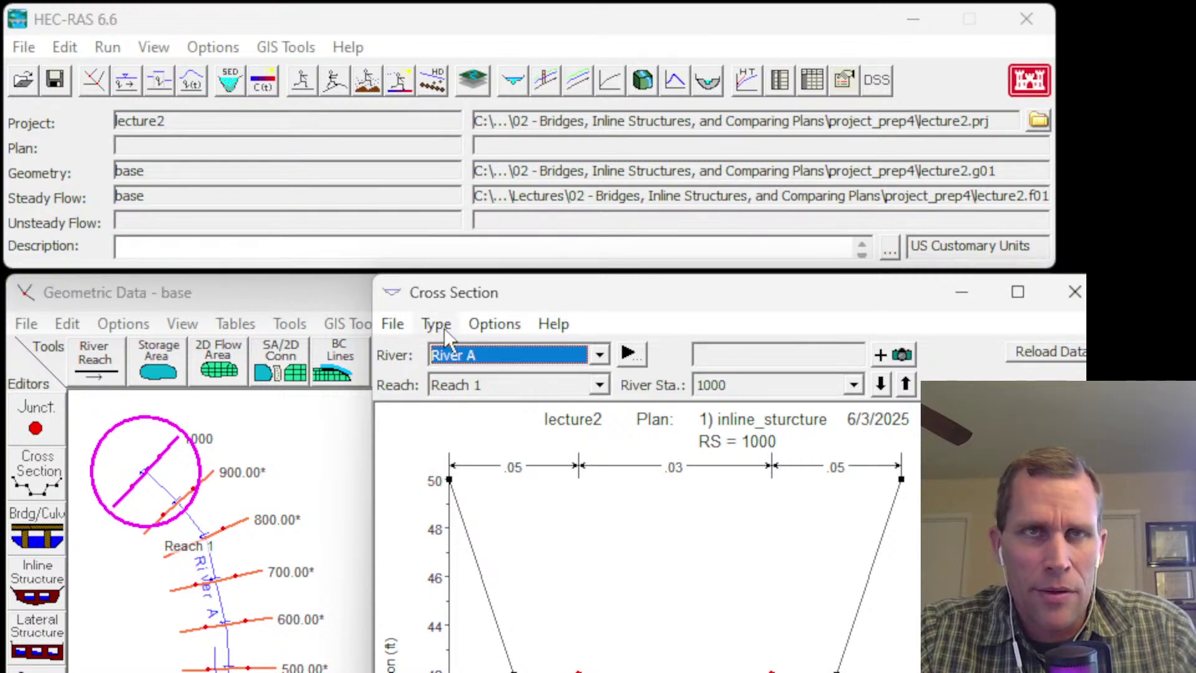
- Include the base, bridge and inline_sturcture plans together in the cross-section plot
{"action": "left_click", "coordinate": [484, 327]}
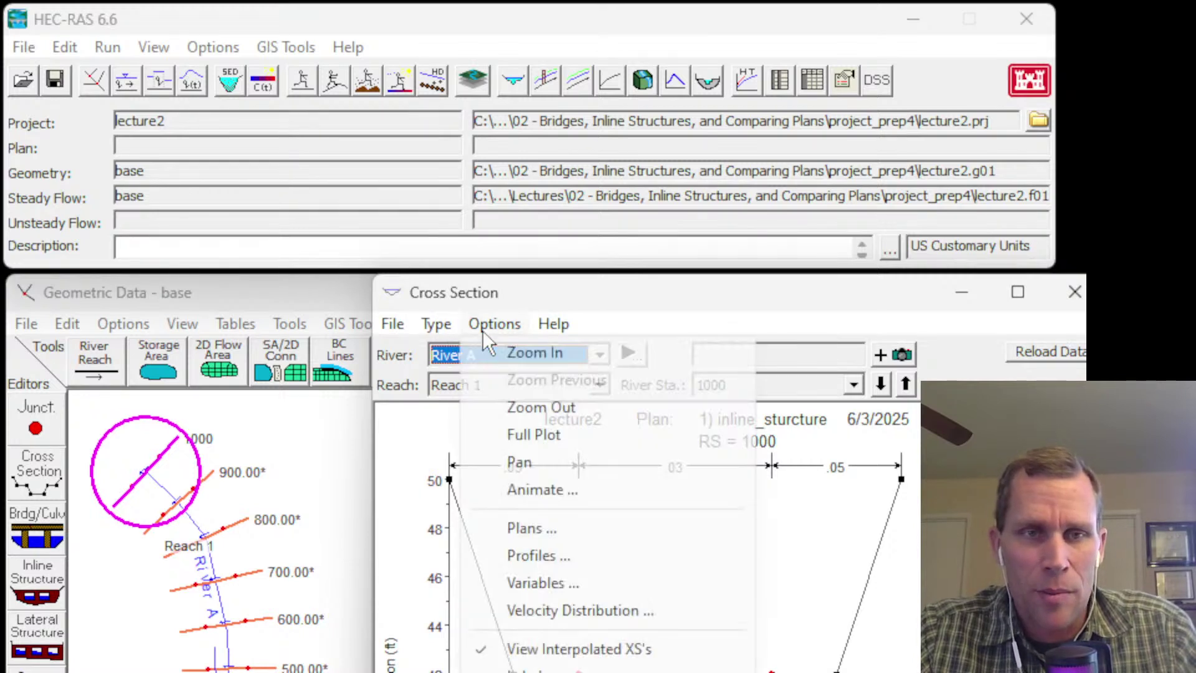
{"action": "left_click", "coordinate": [534, 530]}
{"action": "left_click", "coordinate": [617, 538]}
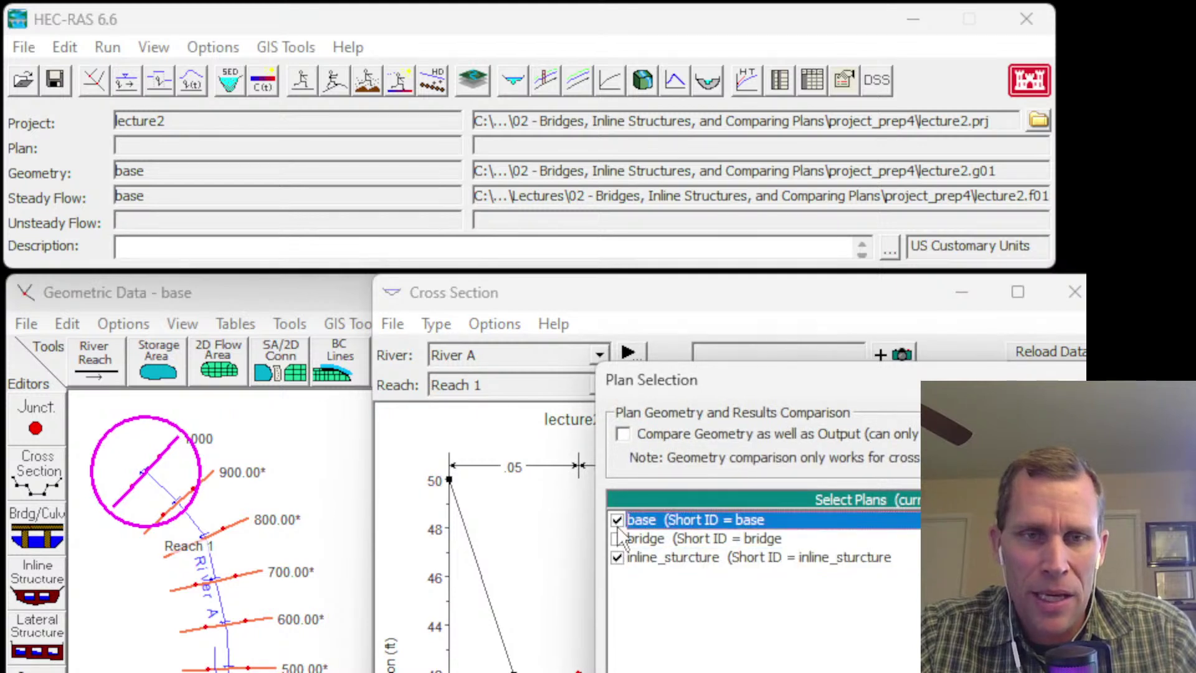
{"action": "left_click", "coordinate": [617, 538]}
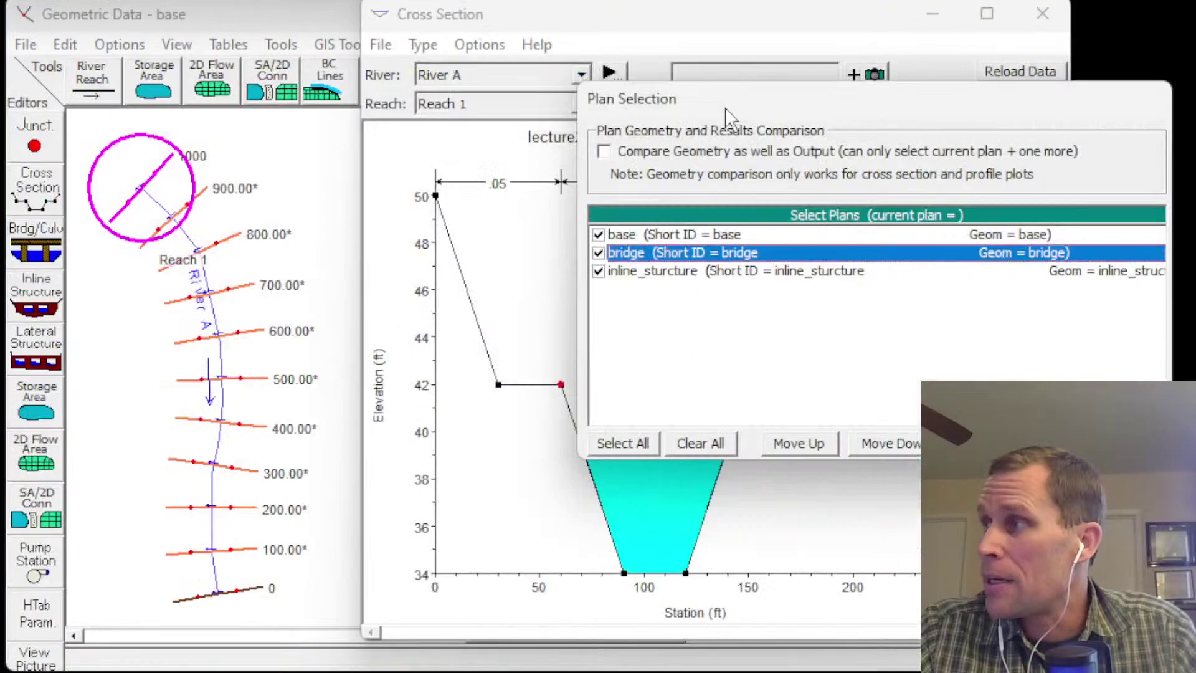
{"action": "left_click_drag", "start_coordinate": [757, 98], "coordinate": [469, 105]}
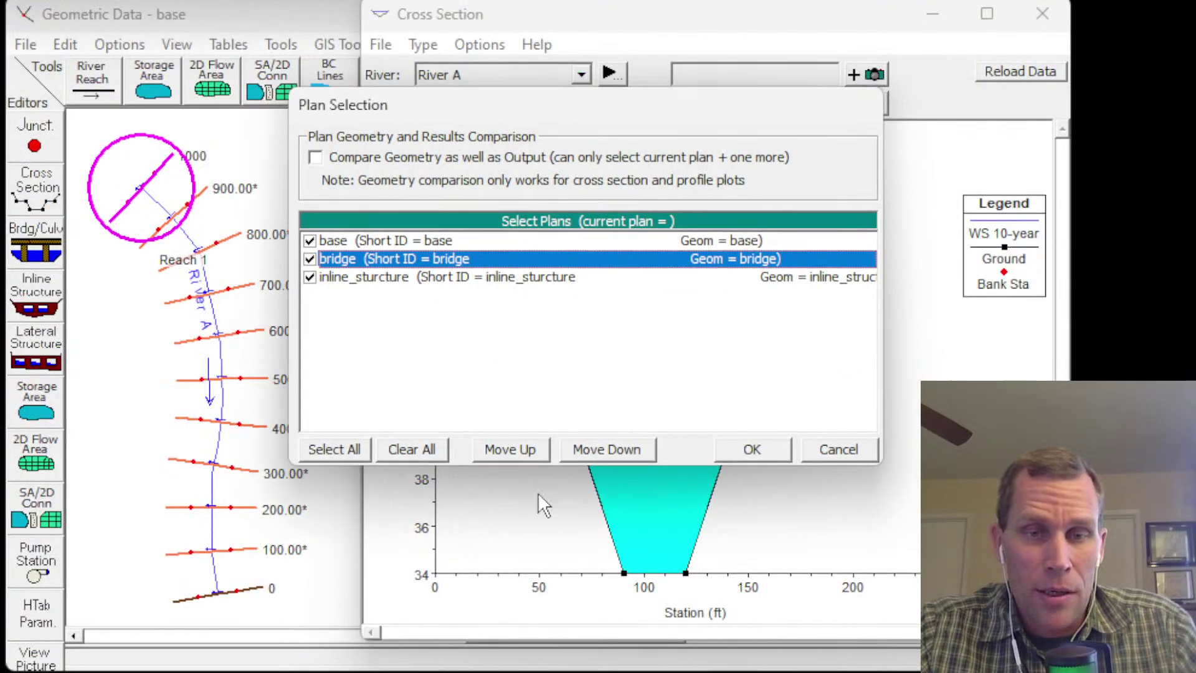
{"action": "left_click", "coordinate": [751, 451]}
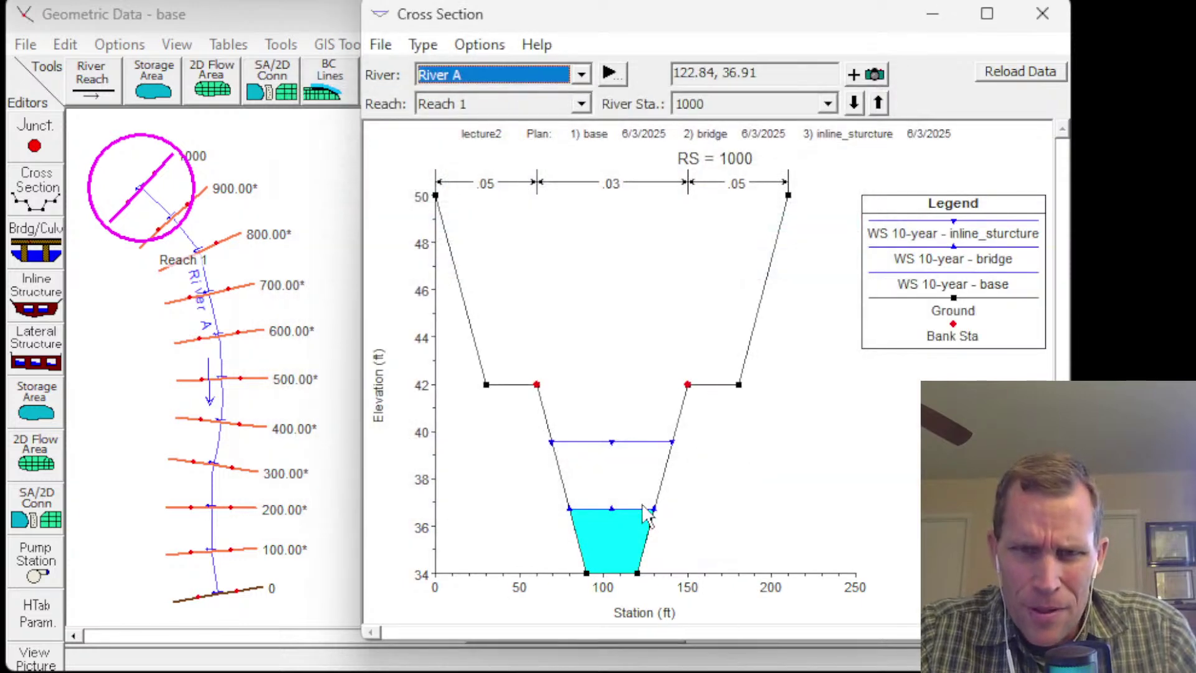
- Compare the 10-year water surfaces of the bridge and base plans at river station 1000, highlighting each line in turn
{"action": "left_click", "coordinate": [590, 494]}
{"action": "scroll", "coordinate": [602, 512], "scroll_direction": "up", "scroll_amount": 4}
{"action": "scroll", "coordinate": [670, 521], "scroll_direction": "up", "scroll_amount": 5}
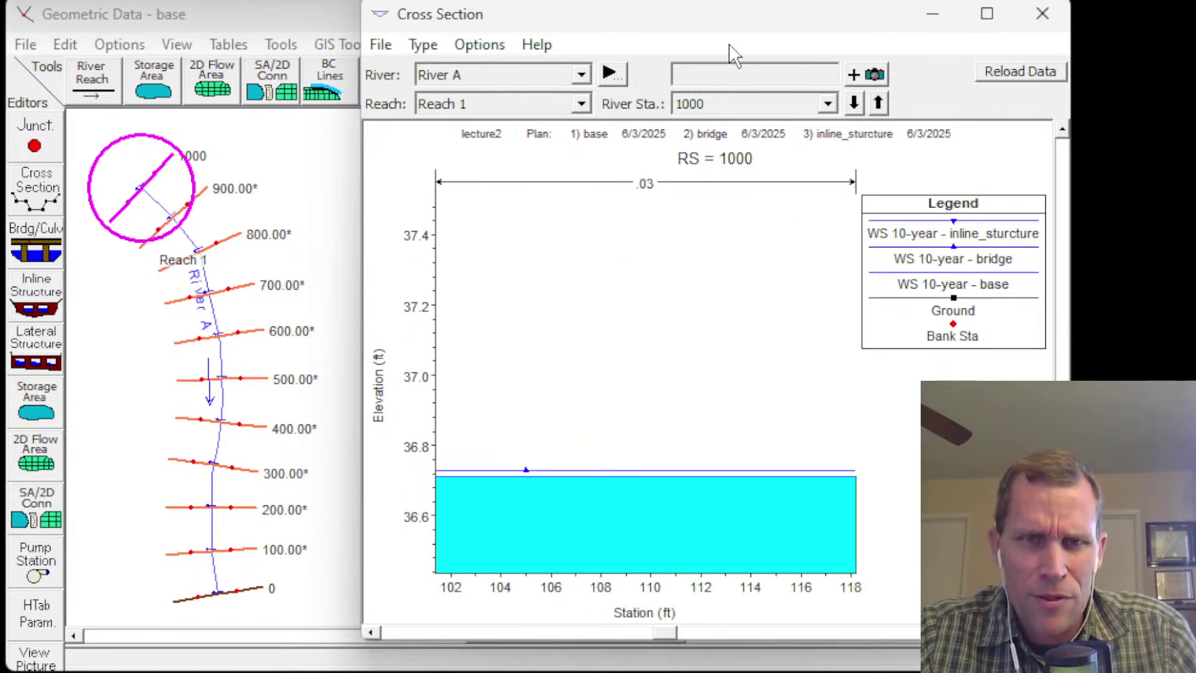
{"action": "left_click_drag", "start_coordinate": [723, 25], "coordinate": [663, 34]}
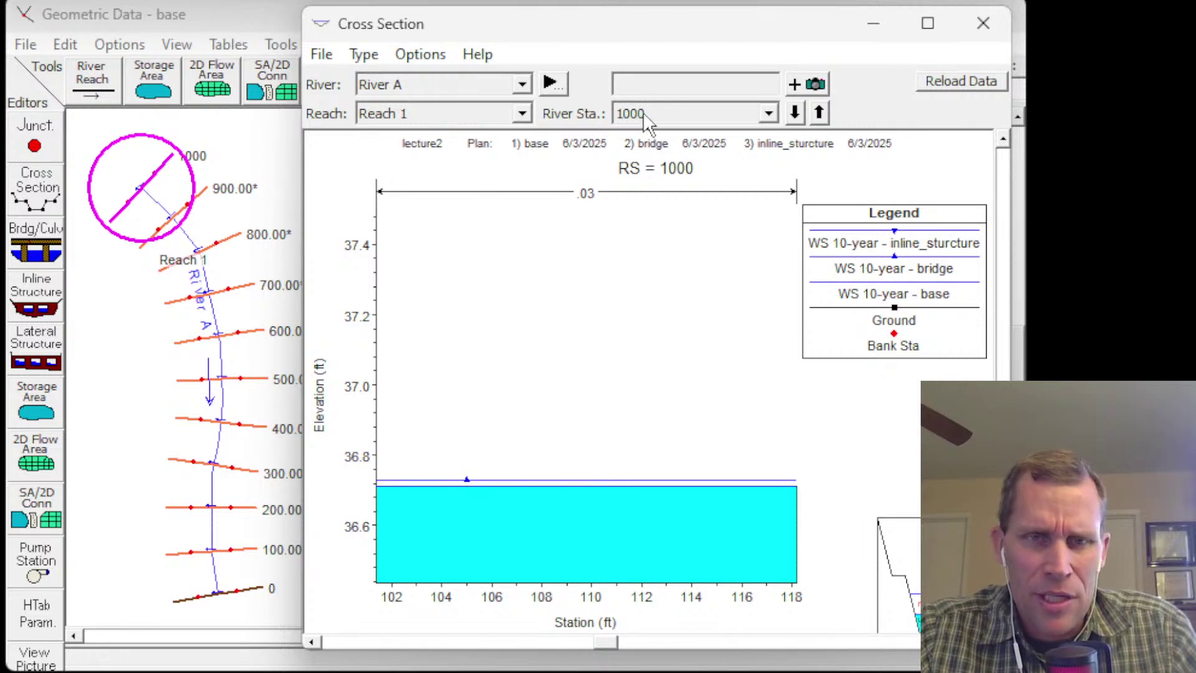
{"action": "left_click", "coordinate": [920, 274]}
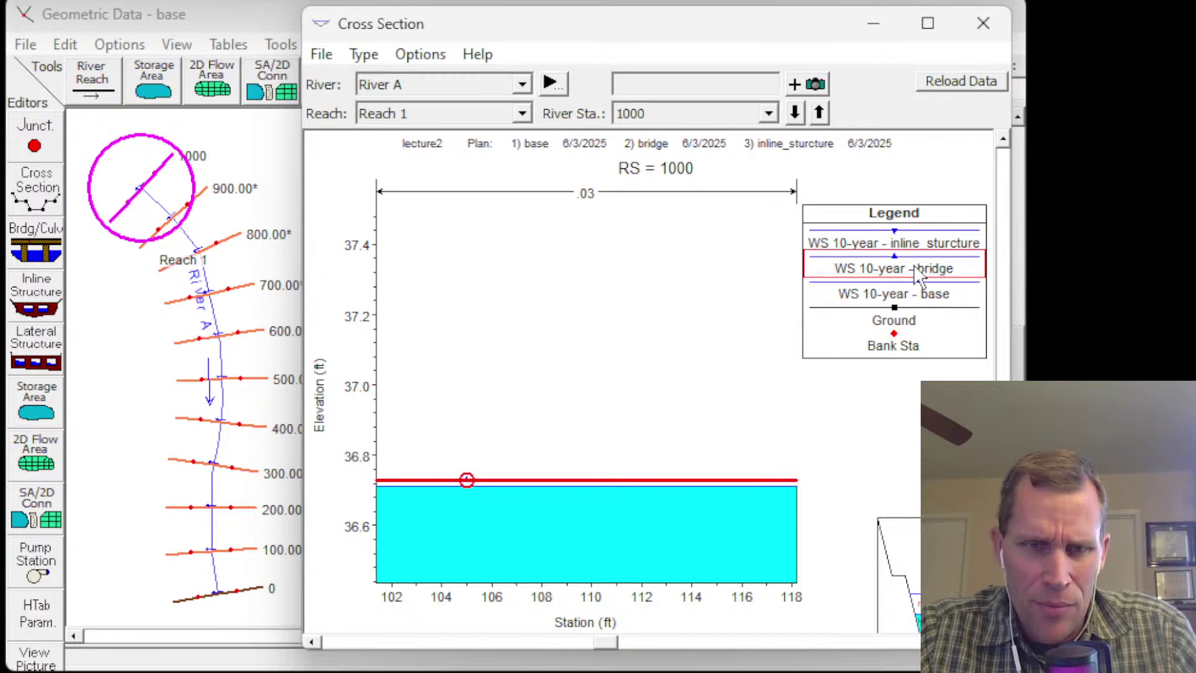
{"action": "left_click", "coordinate": [894, 298]}
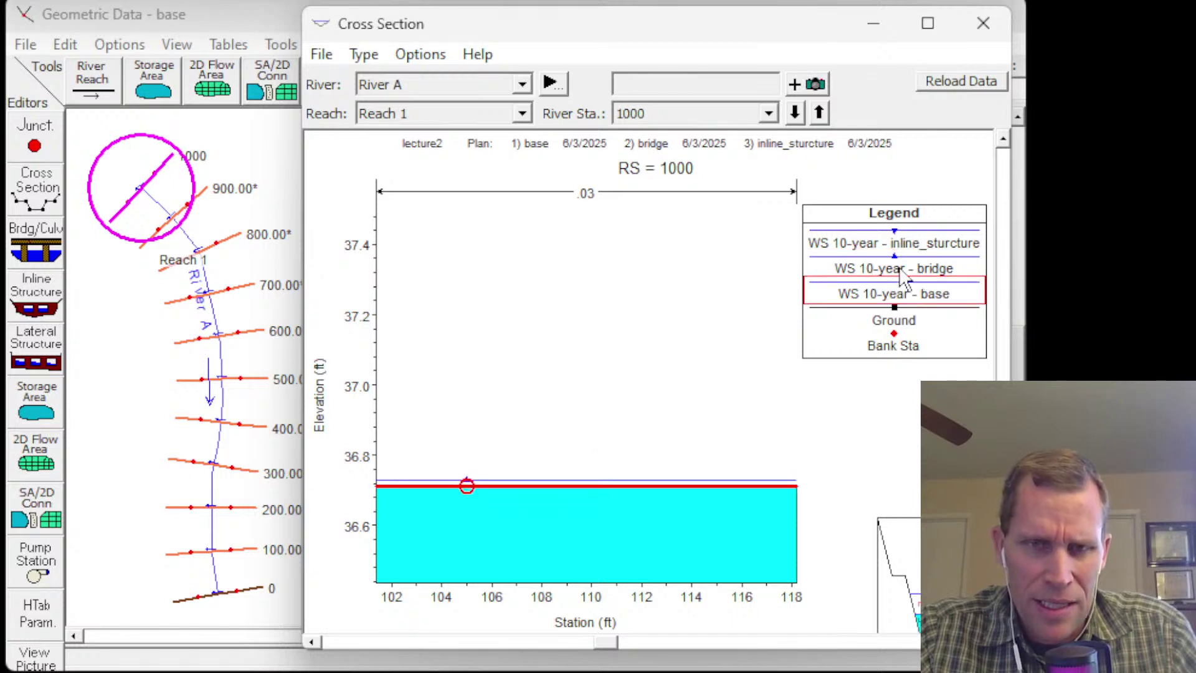
{"action": "left_click", "coordinate": [908, 272]}
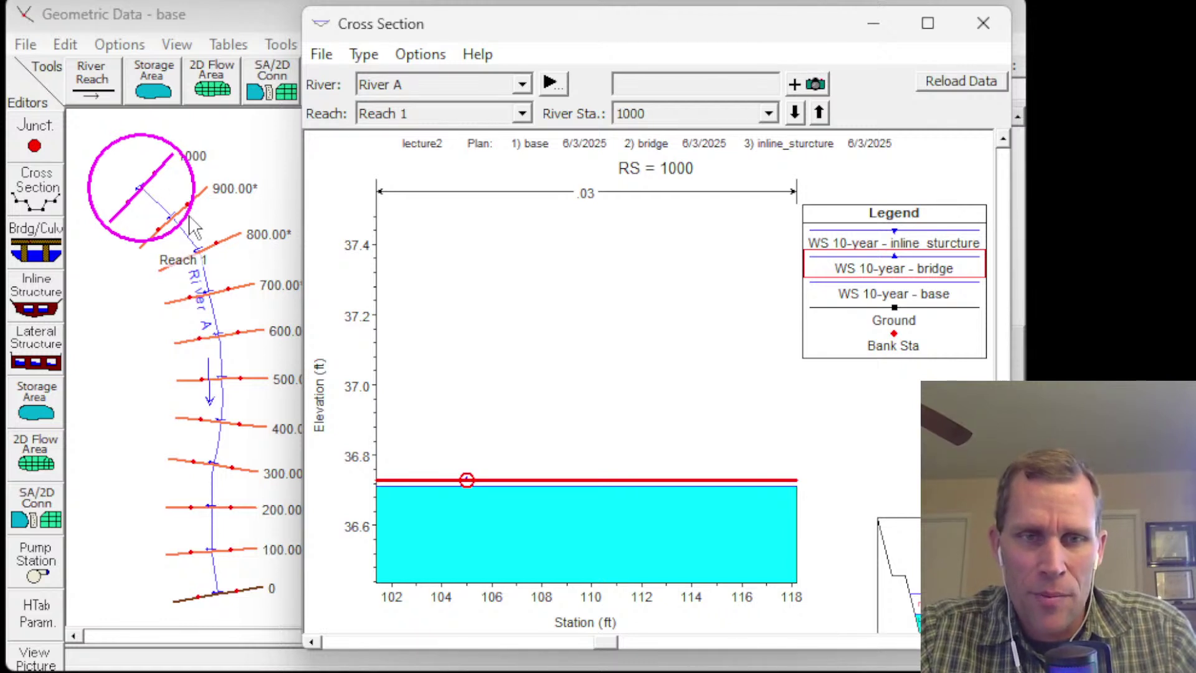
{"action": "left_click", "coordinate": [922, 295]}
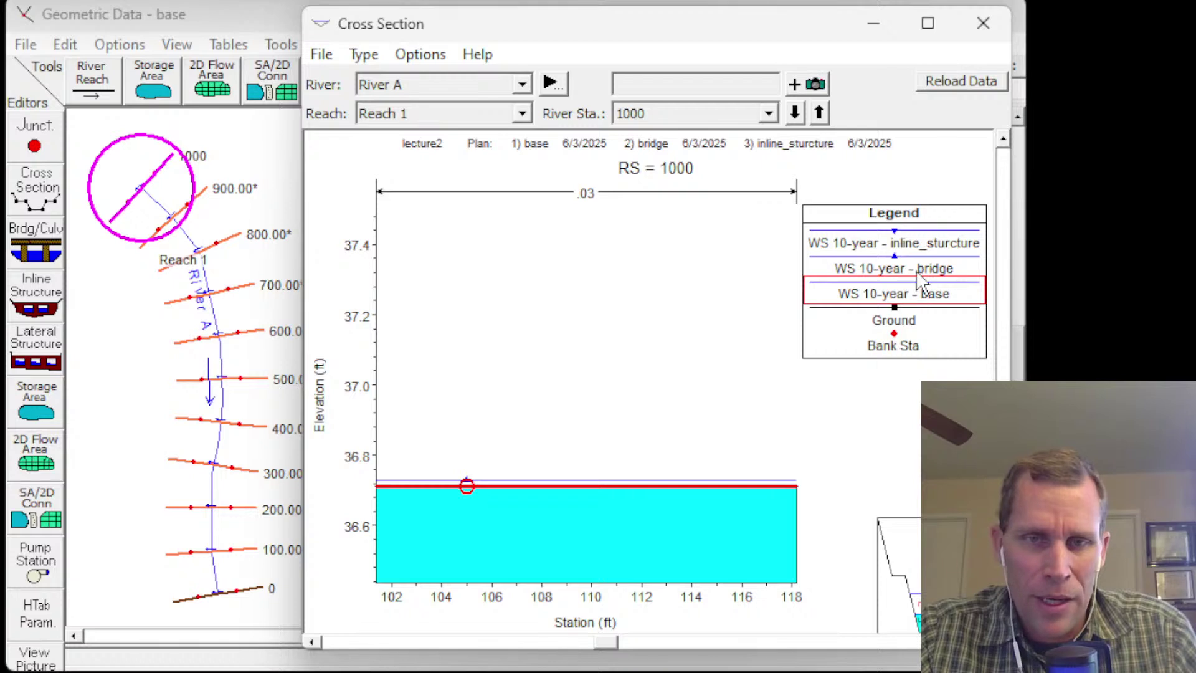
{"action": "left_click", "coordinate": [921, 281]}
{"action": "left_click", "coordinate": [930, 302]}
- Compare the inline structure plan's 10-year water surface with the base and bridge water surfaces at station 1000
{"action": "scroll", "coordinate": [611, 440], "scroll_direction": "down", "scroll_amount": 5}
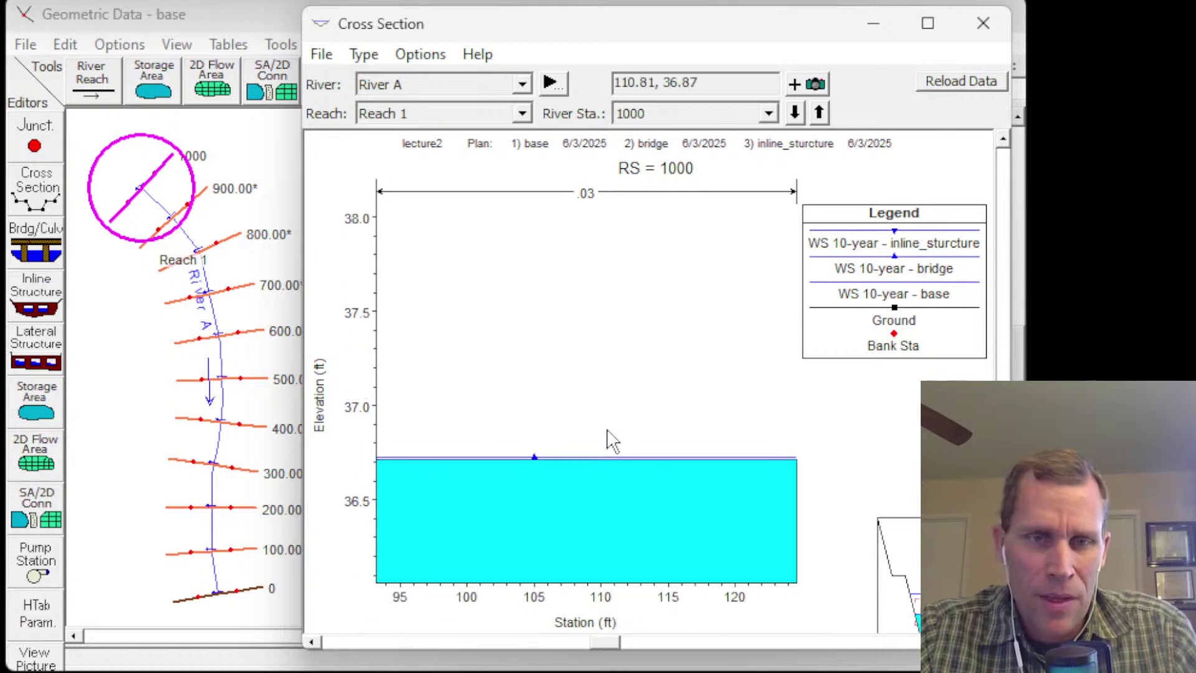
{"action": "left_click", "coordinate": [908, 244]}
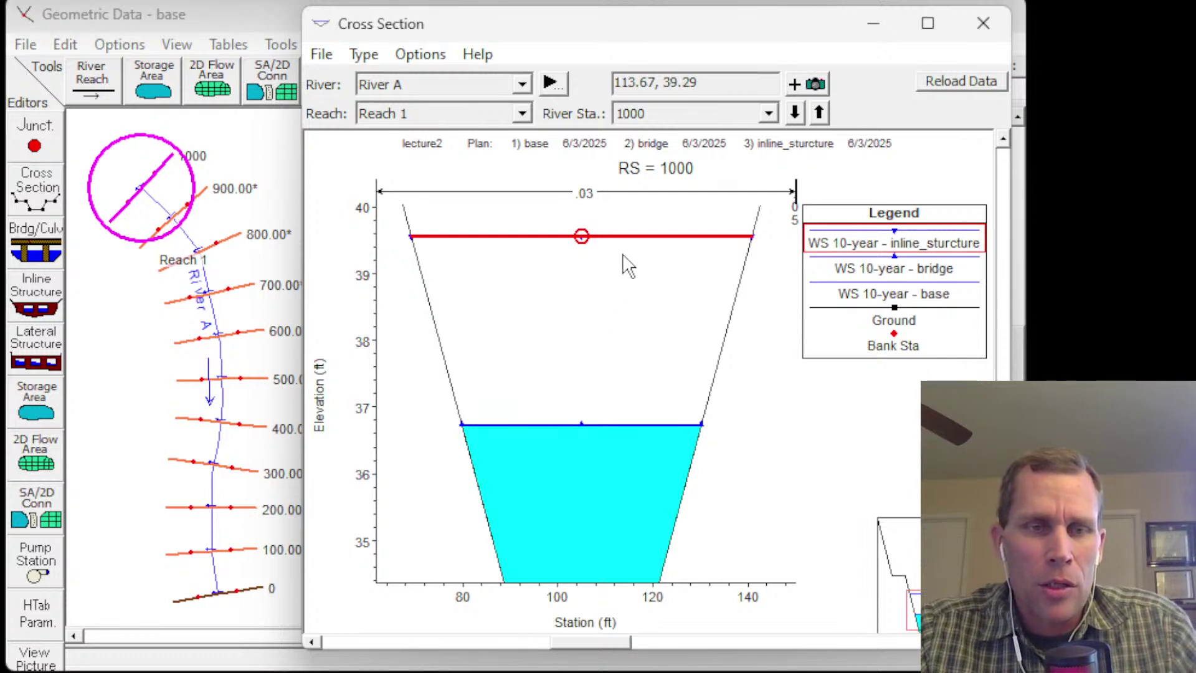
{"action": "left_click", "coordinate": [897, 294]}
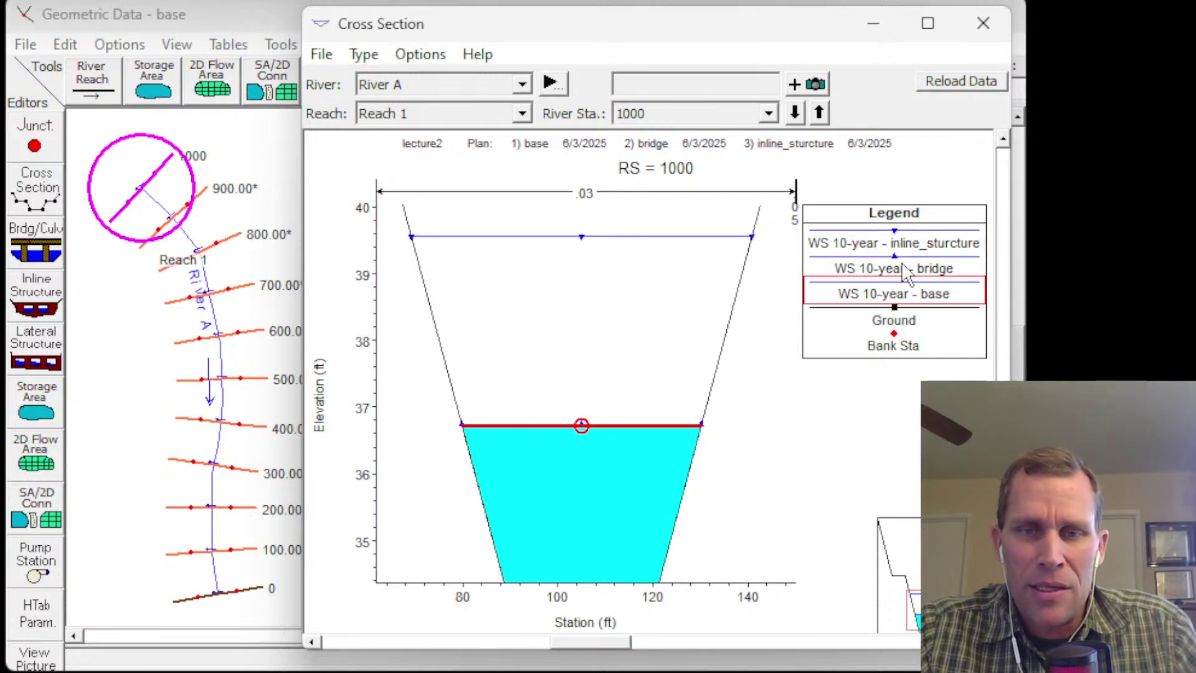
{"action": "left_click", "coordinate": [912, 268]}
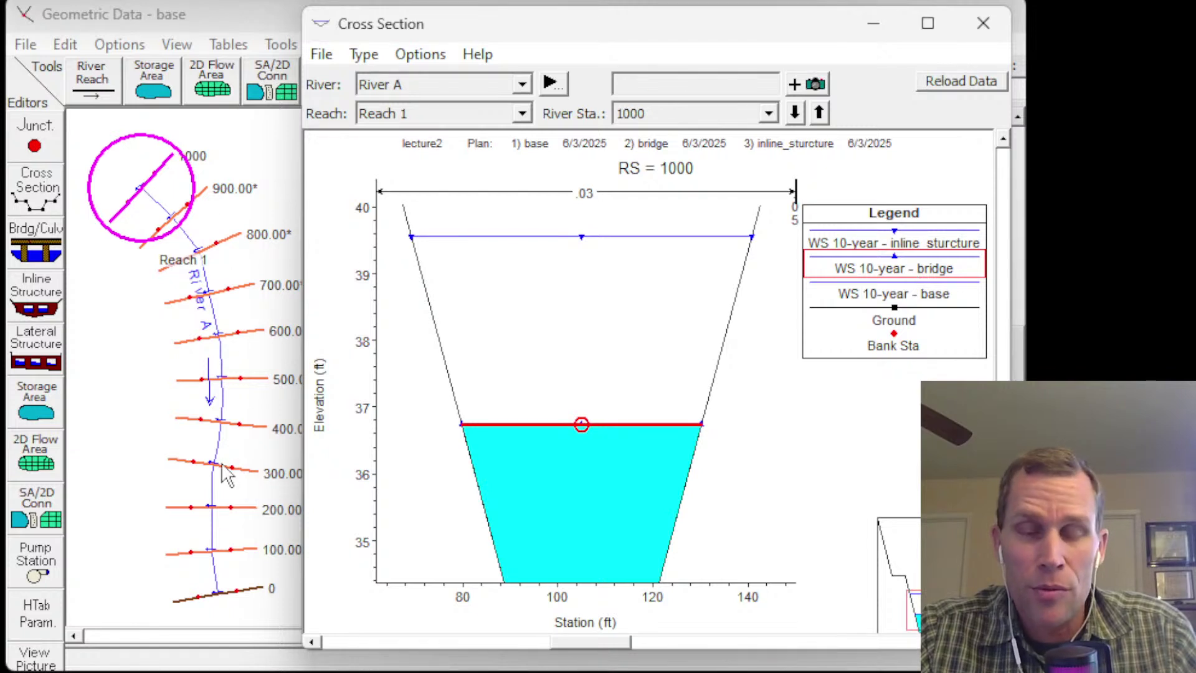
- Display river station 300 in the cross-section plot and highlight the inline structure plan's 10-year water surface
{"action": "left_click", "coordinate": [768, 114]}
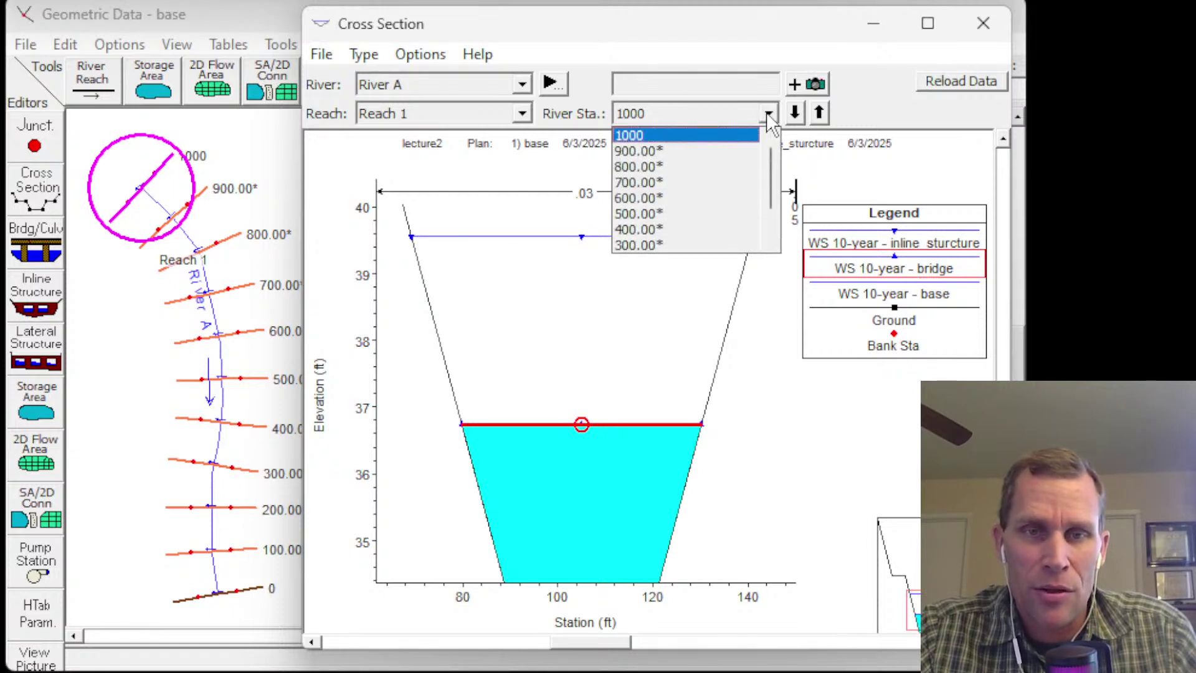
{"action": "scroll", "coordinate": [702, 188], "scroll_direction": "down", "scroll_amount": 1}
{"action": "scroll", "coordinate": [691, 189], "scroll_direction": "down", "scroll_amount": 1}
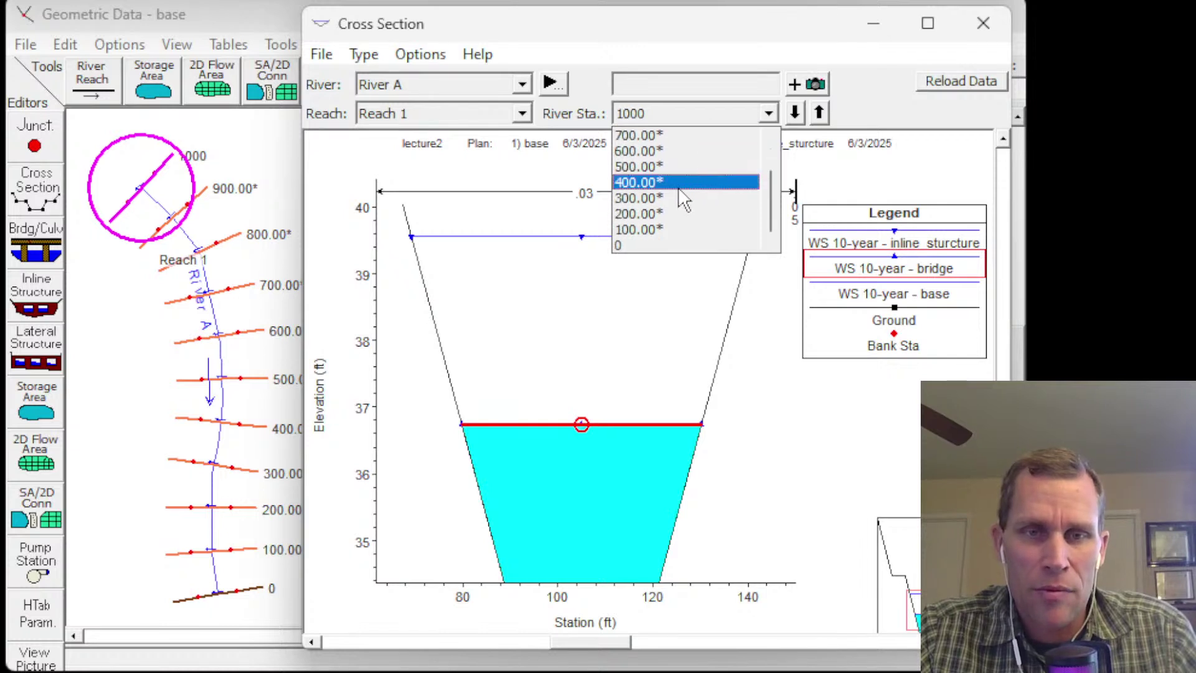
{"action": "left_click", "coordinate": [649, 197]}
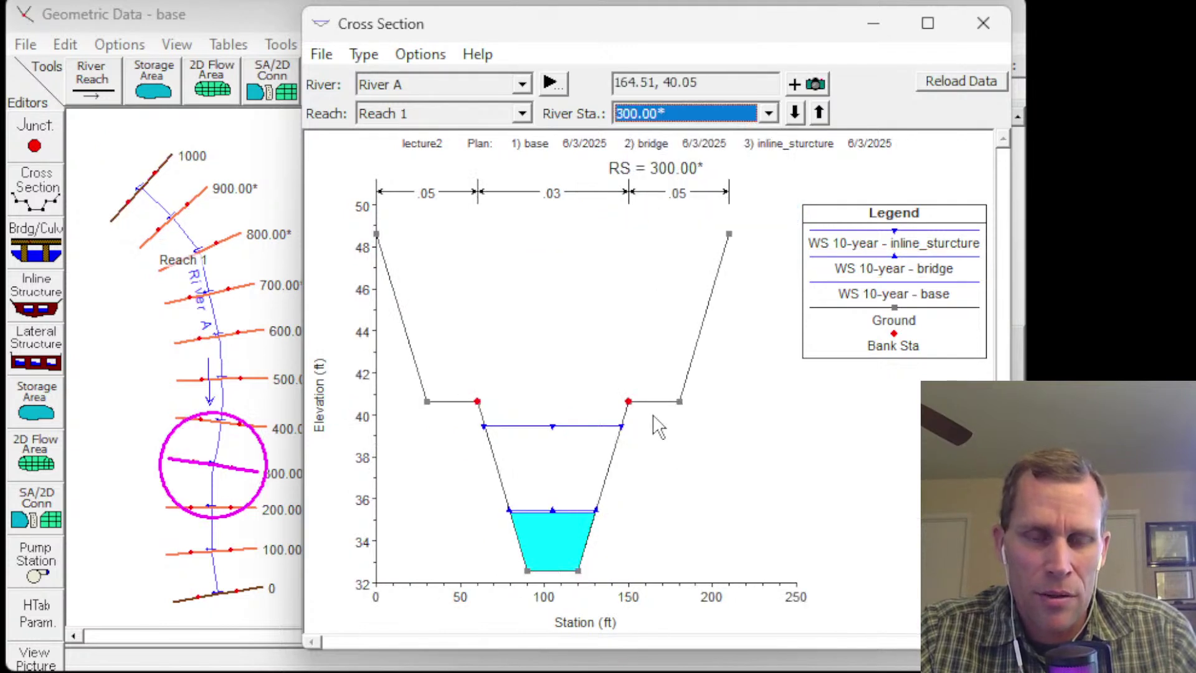
{"action": "scroll", "coordinate": [534, 494], "scroll_direction": "up", "scroll_amount": 2}
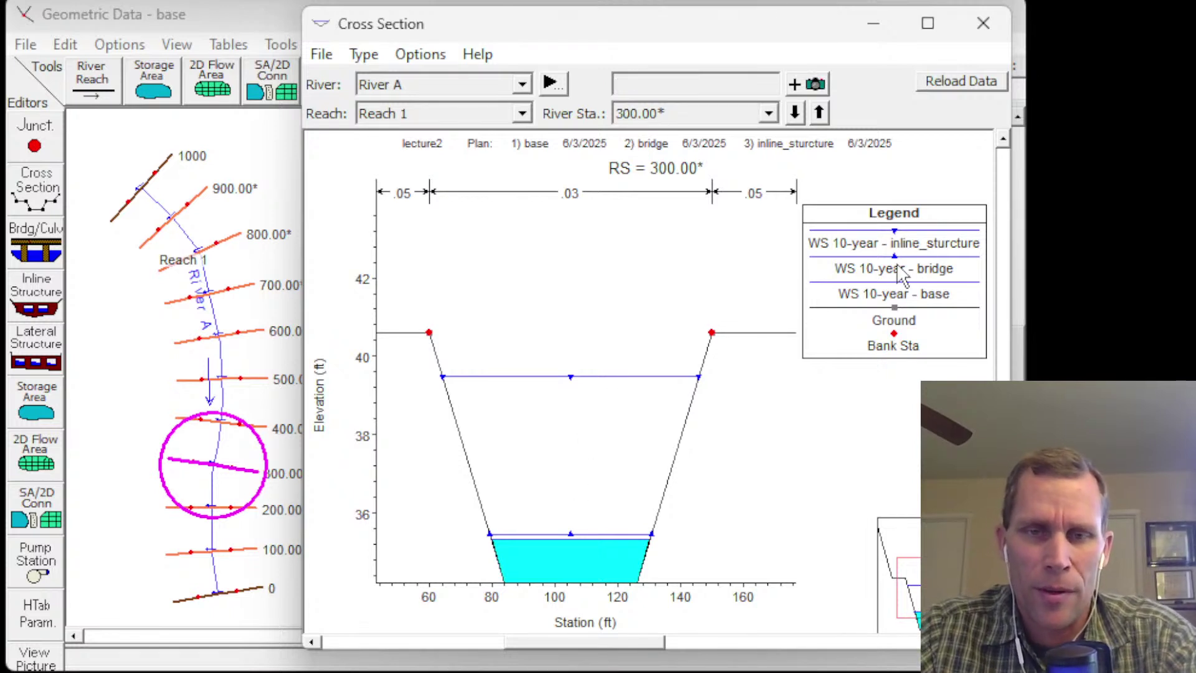
{"action": "left_click", "coordinate": [918, 252]}
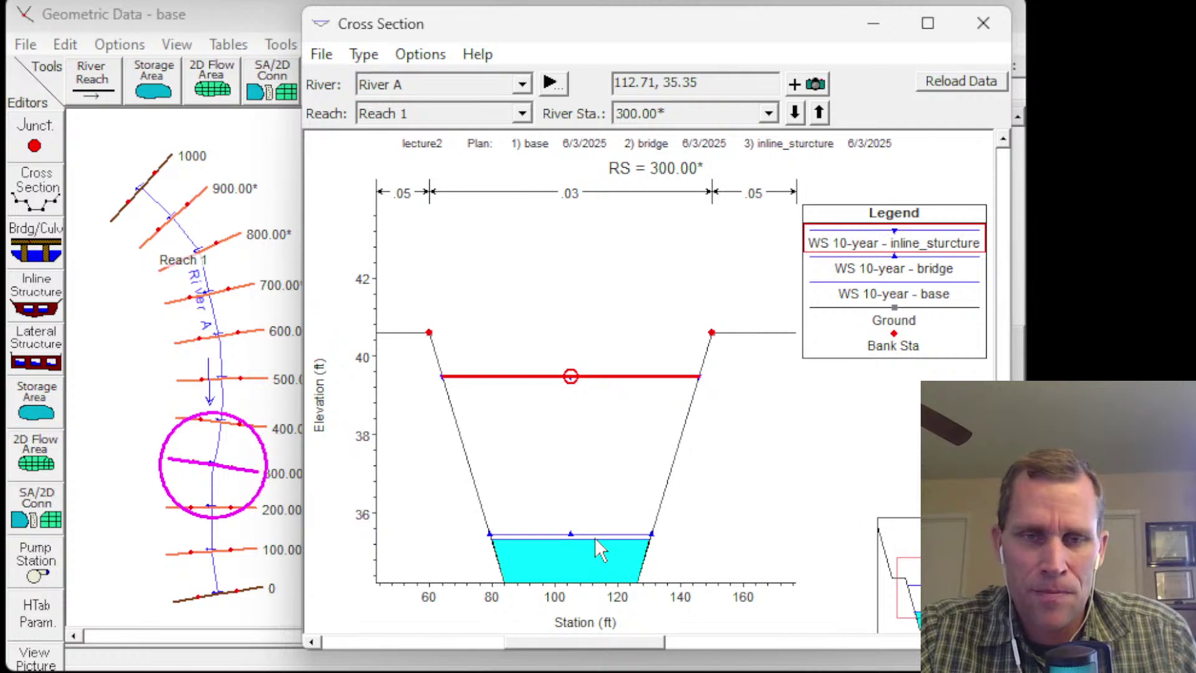
- Examine the gap between the bridge and base water surfaces at station 300 up close, and close the cross-section plot
{"action": "scroll", "coordinate": [601, 523], "scroll_direction": "up", "scroll_amount": 4}
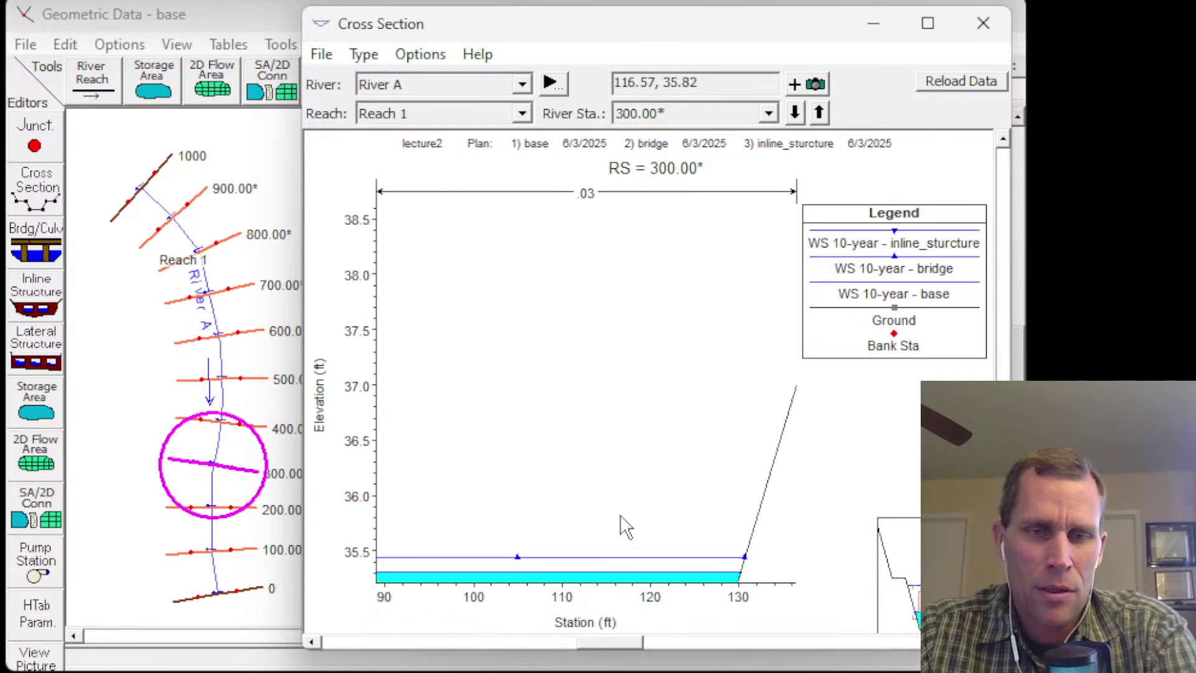
{"action": "left_click_drag", "start_coordinate": [623, 526], "coordinate": [689, 299]}
{"action": "left_click_drag", "start_coordinate": [542, 320], "coordinate": [712, 291]}
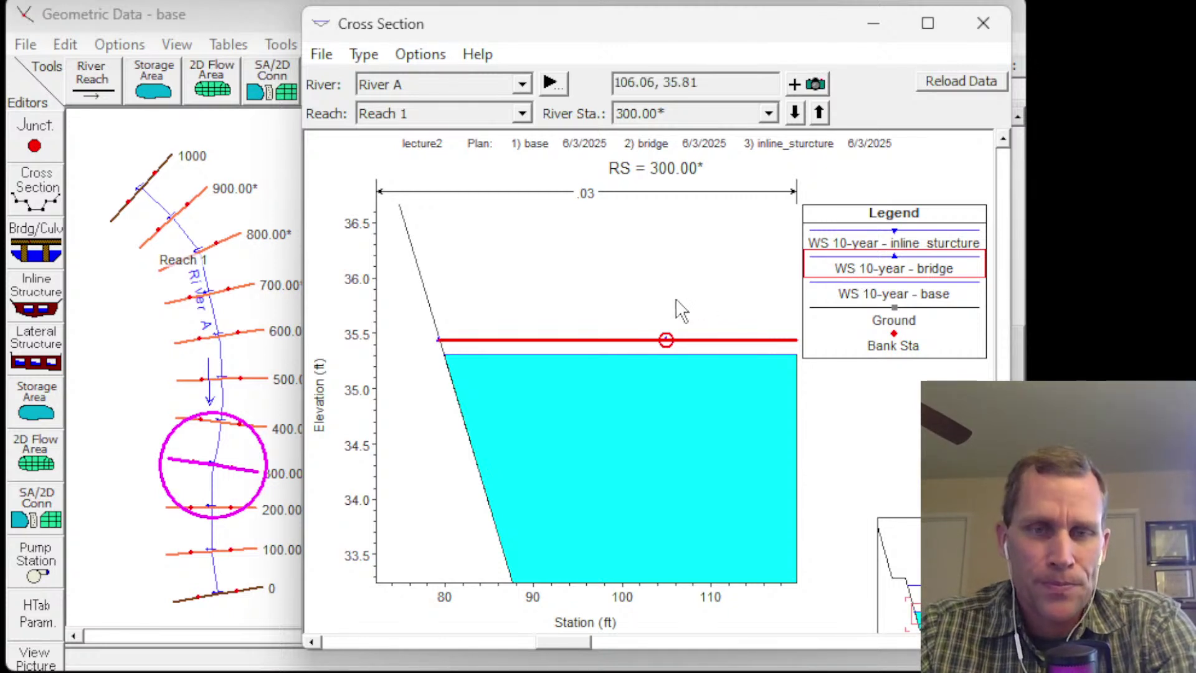
{"action": "left_click_drag", "start_coordinate": [659, 300], "coordinate": [629, 339]}
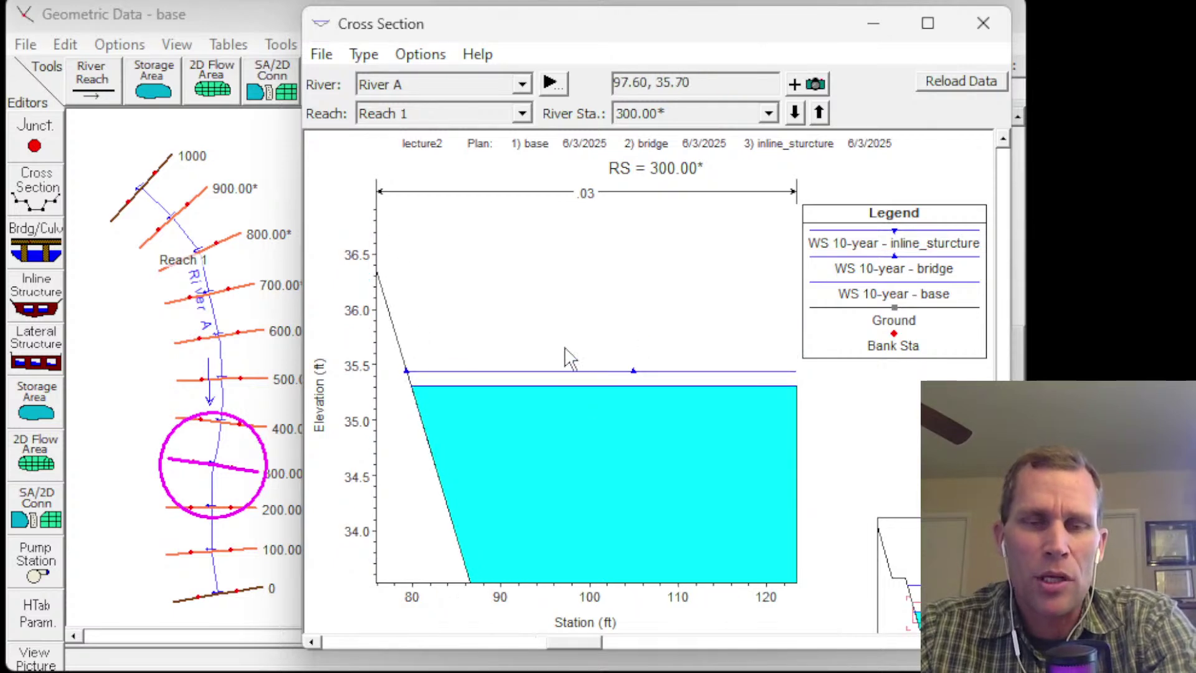
{"action": "left_click", "coordinate": [983, 23]}
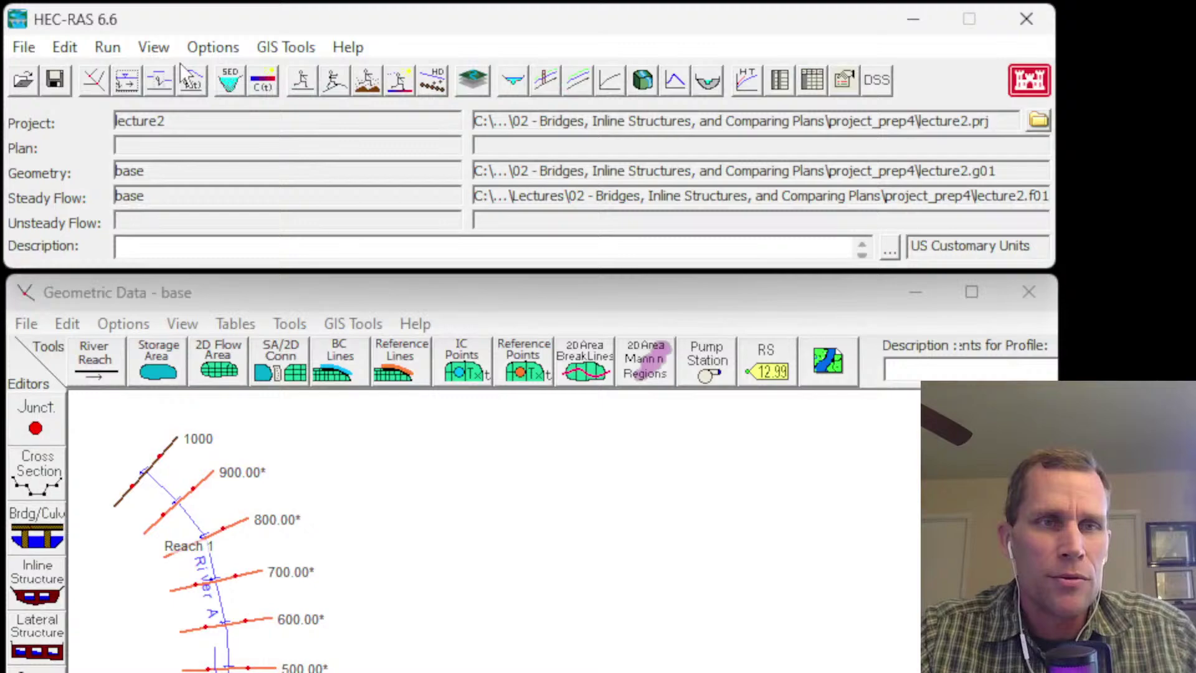
- Open the profile summary table and compare the base, bridge and inline_sturcture results at river station 1000
{"action": "left_click", "coordinate": [153, 48]}
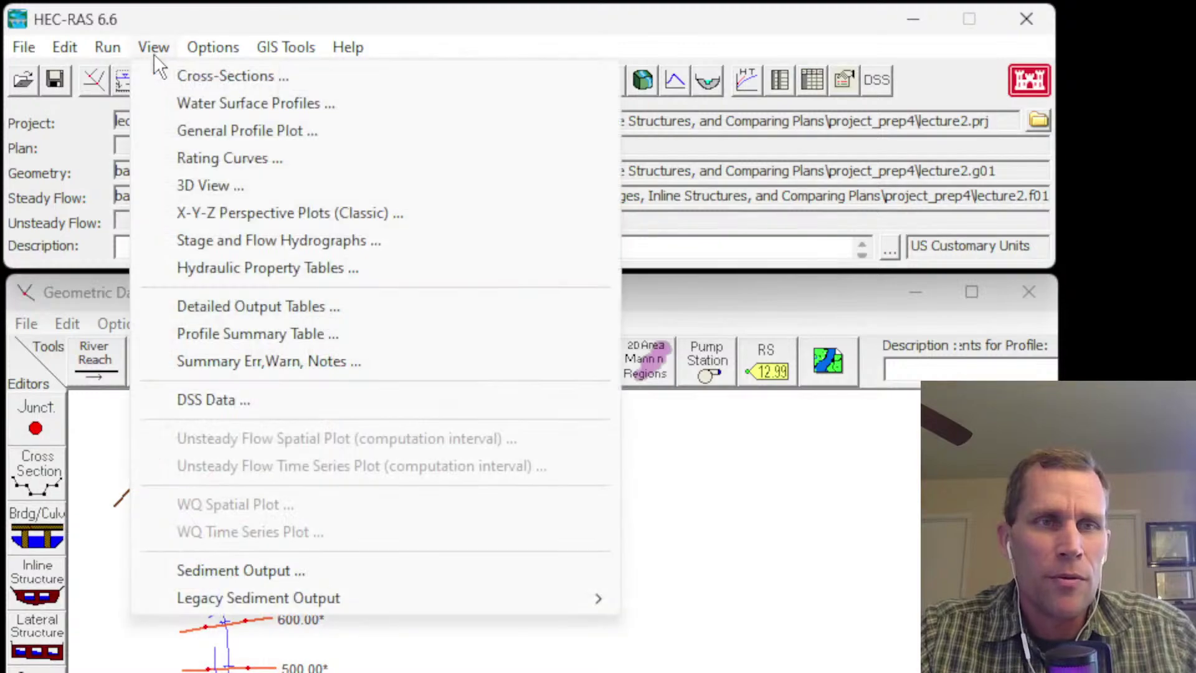
{"action": "left_click", "coordinate": [238, 332]}
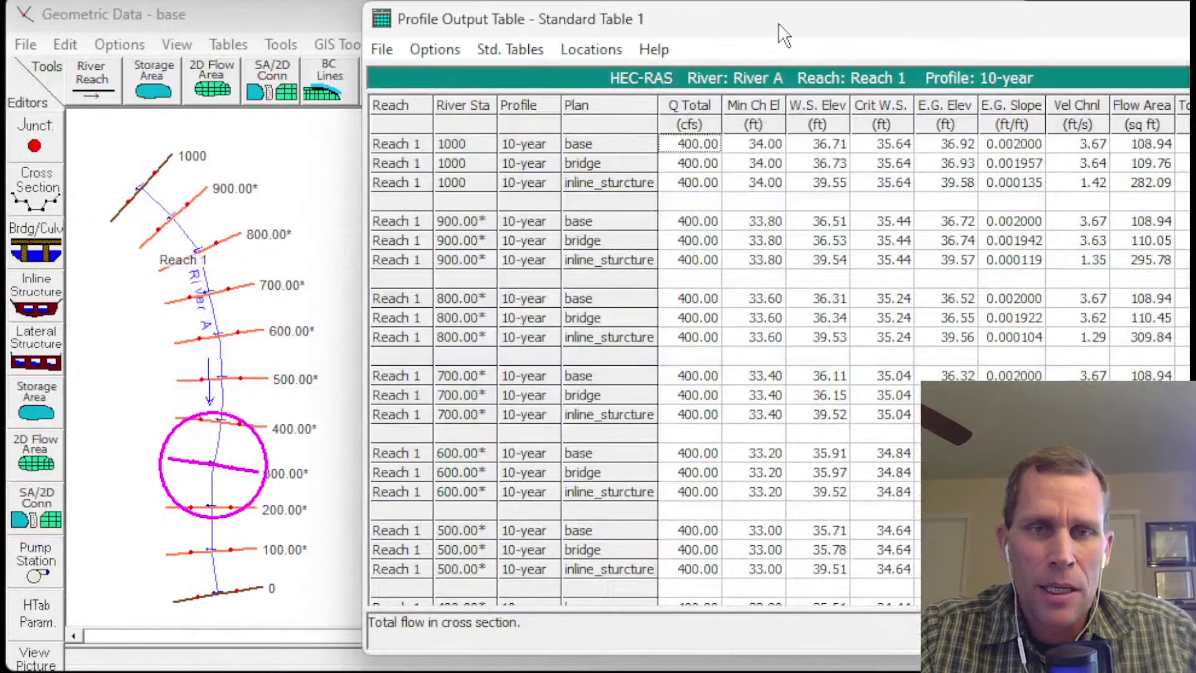
{"action": "left_click_drag", "start_coordinate": [783, 27], "coordinate": [445, 25]}
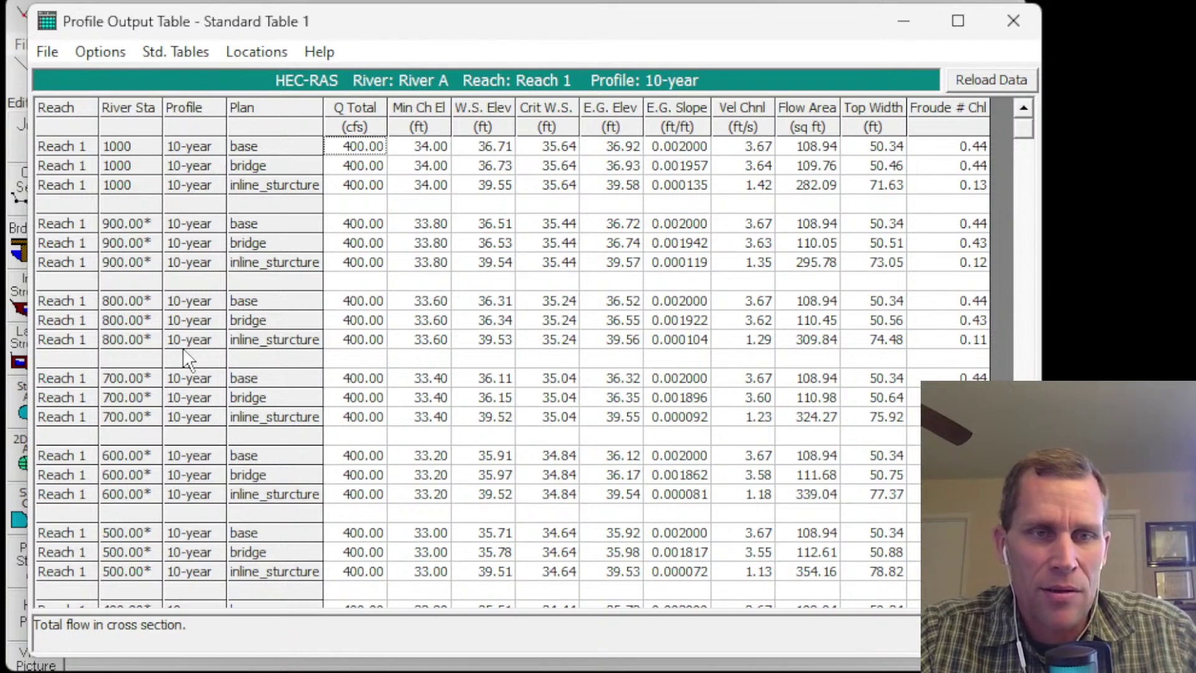
{"action": "left_click", "coordinate": [282, 149]}
{"action": "left_click", "coordinate": [283, 166]}
{"action": "left_click", "coordinate": [288, 185]}
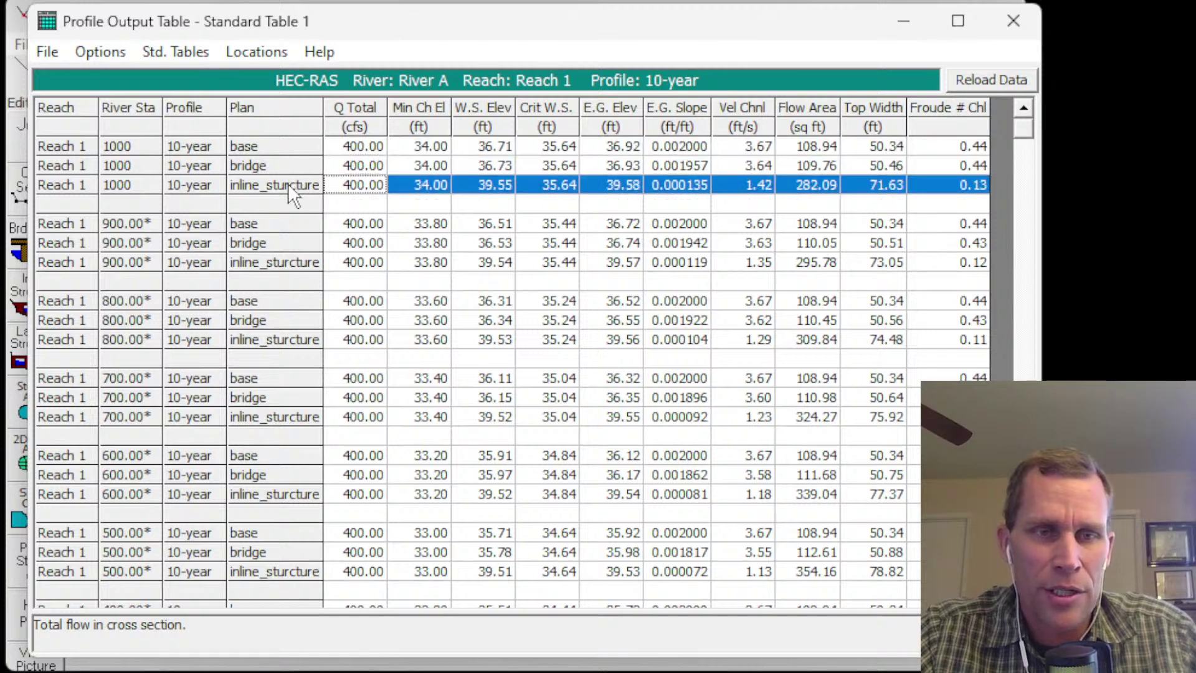
{"action": "left_click_drag", "start_coordinate": [358, 147], "coordinate": [828, 190]}
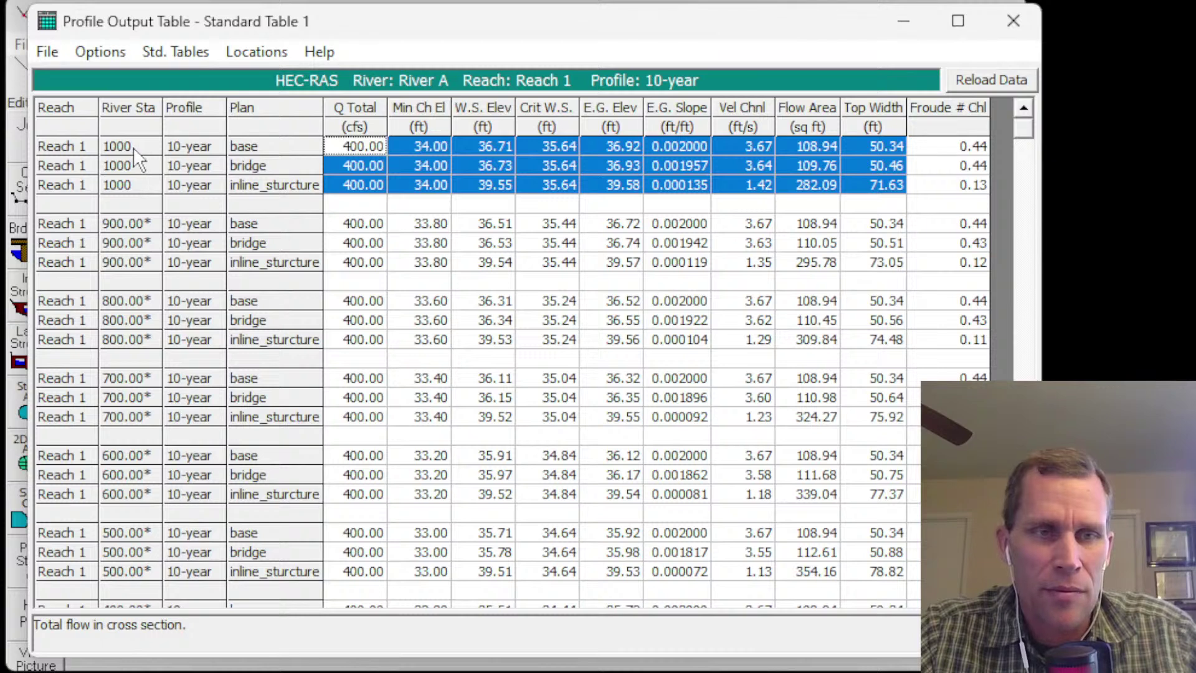
- Compare the three plans' results at river stations 900, 800, 700 and 0 in the profile output table
{"action": "left_click_drag", "start_coordinate": [377, 225], "coordinate": [873, 269]}
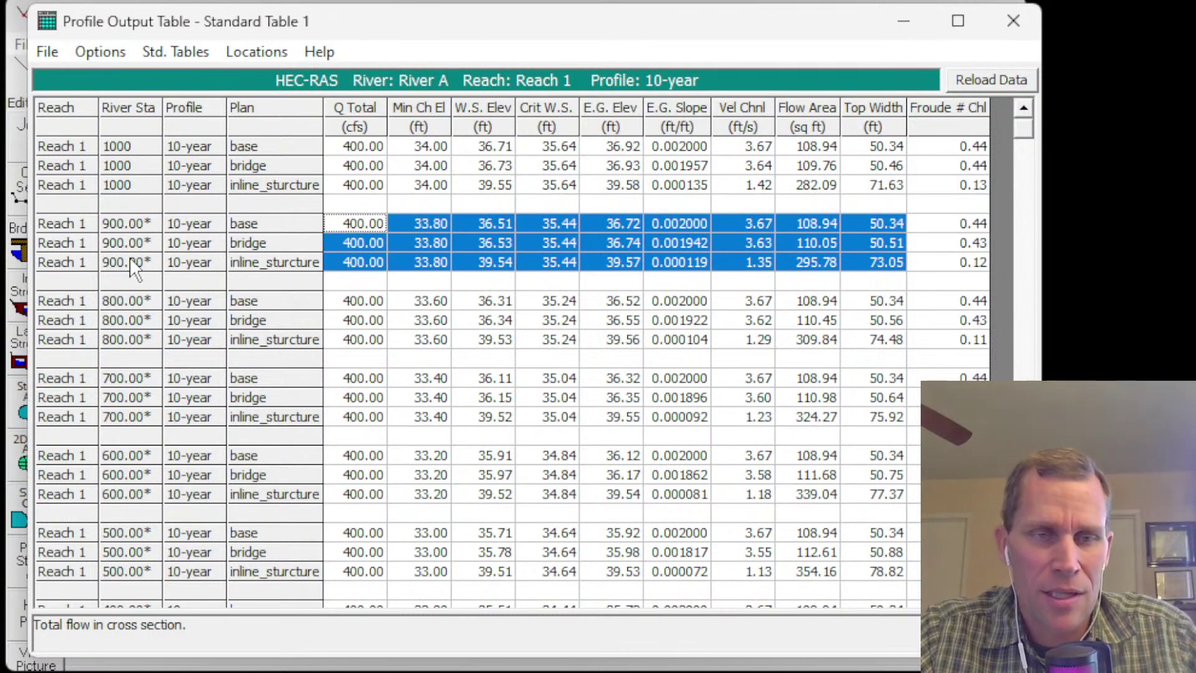
{"action": "left_click_drag", "start_coordinate": [358, 301], "coordinate": [402, 340]}
{"action": "left_click_drag", "start_coordinate": [368, 378], "coordinate": [570, 436]}
{"action": "scroll", "coordinate": [402, 299], "scroll_direction": "down", "scroll_amount": 6}
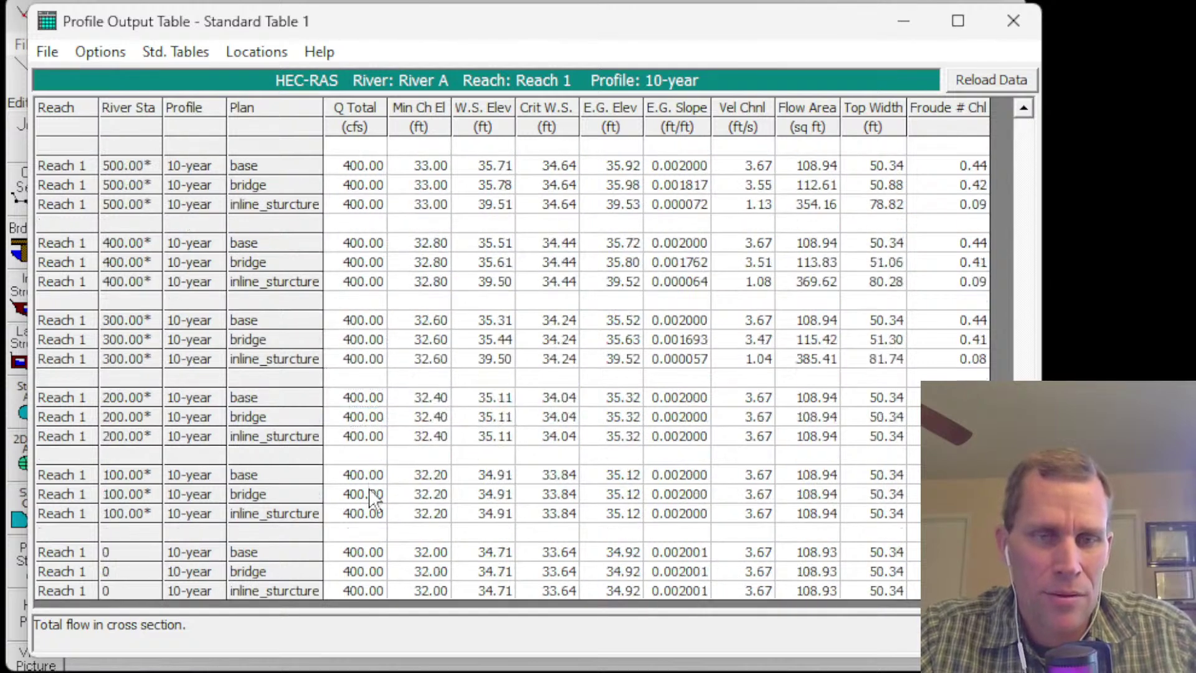
{"action": "left_click_drag", "start_coordinate": [417, 552], "coordinate": [885, 589]}
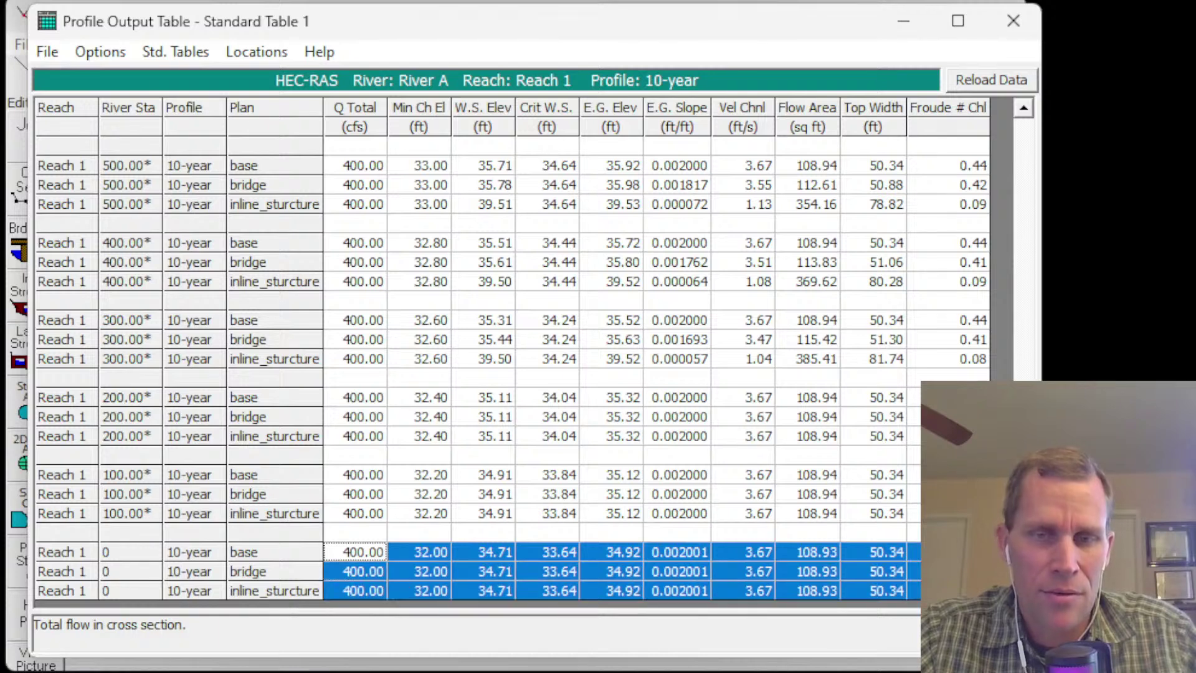
- Examine the base plan's results and total flow at river station 900 in the profile output table
{"action": "scroll", "coordinate": [215, 396], "scroll_direction": "up", "scroll_amount": 1}
{"action": "scroll", "coordinate": [215, 396], "scroll_direction": "up", "scroll_amount": 2}
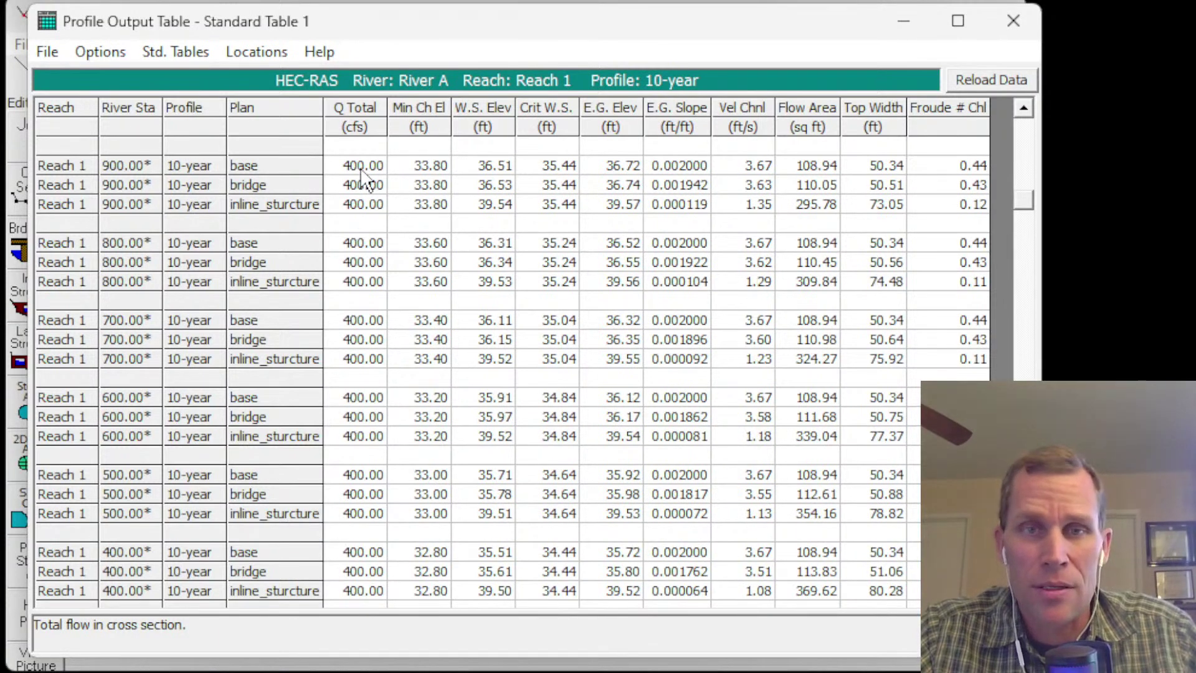
{"action": "left_click", "coordinate": [198, 167]}
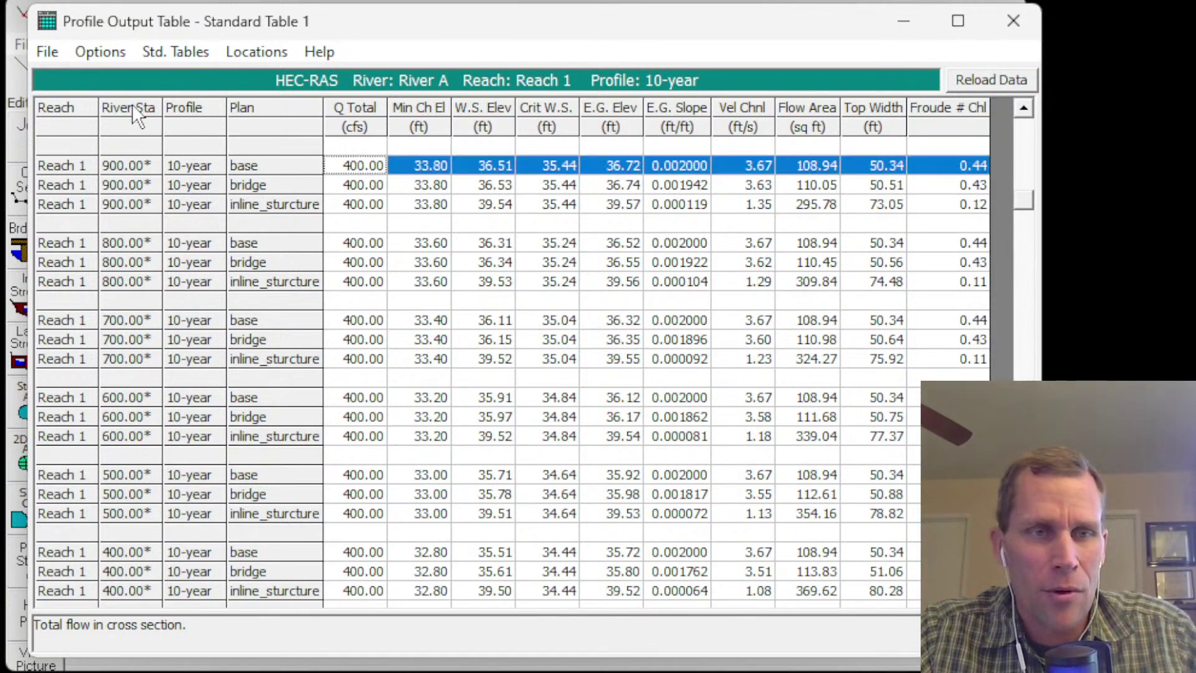
{"action": "left_click", "coordinate": [381, 166]}
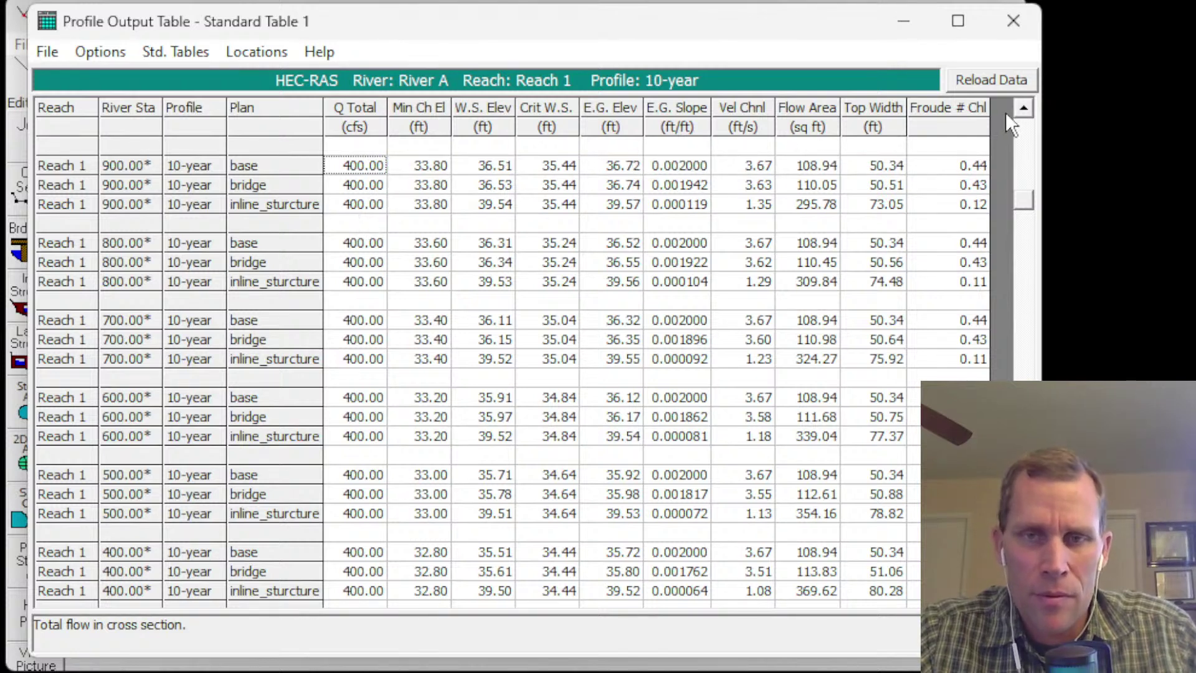
- Compare the three plans' minimum channel and water surface elevations at river station 1000 in the profile output table
{"action": "left_click", "coordinate": [1024, 109]}
{"action": "left_click", "coordinate": [1025, 110]}
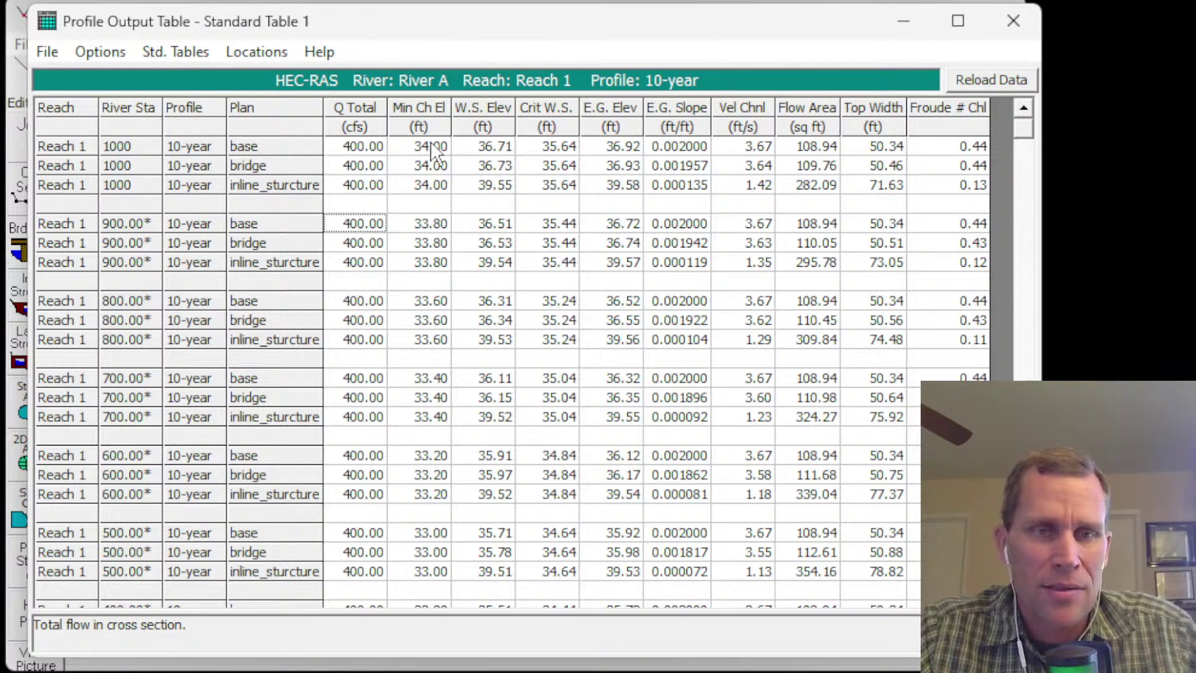
{"action": "left_click_drag", "start_coordinate": [434, 146], "coordinate": [429, 182]}
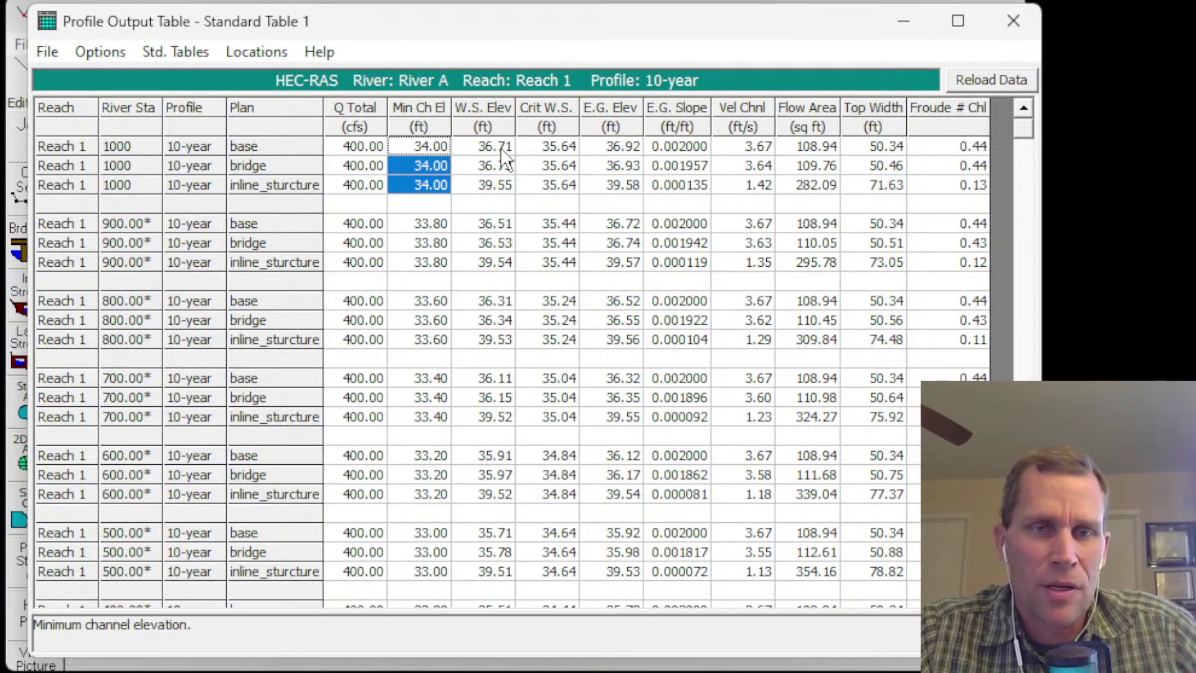
{"action": "left_click_drag", "start_coordinate": [494, 147], "coordinate": [483, 184]}
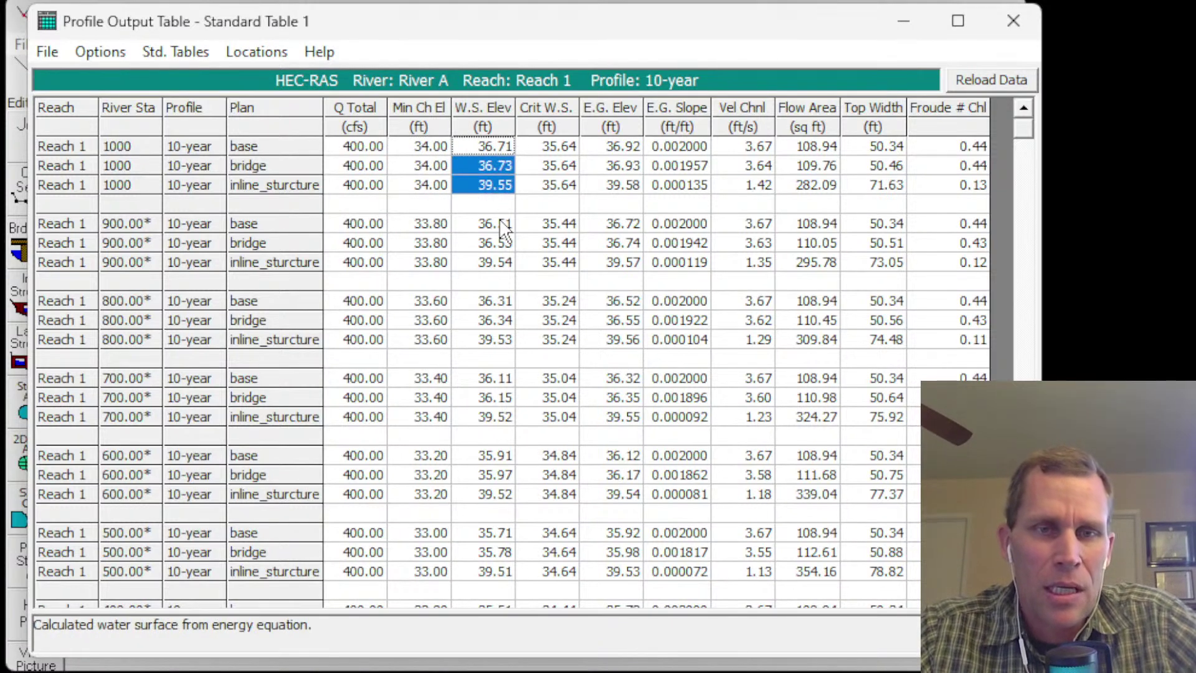
- Compare the base, bridge and inline_sturcture results at river station 300, including total flow and minimum channel elevation
{"action": "scroll", "coordinate": [835, 477], "scroll_direction": "down", "scroll_amount": 6}
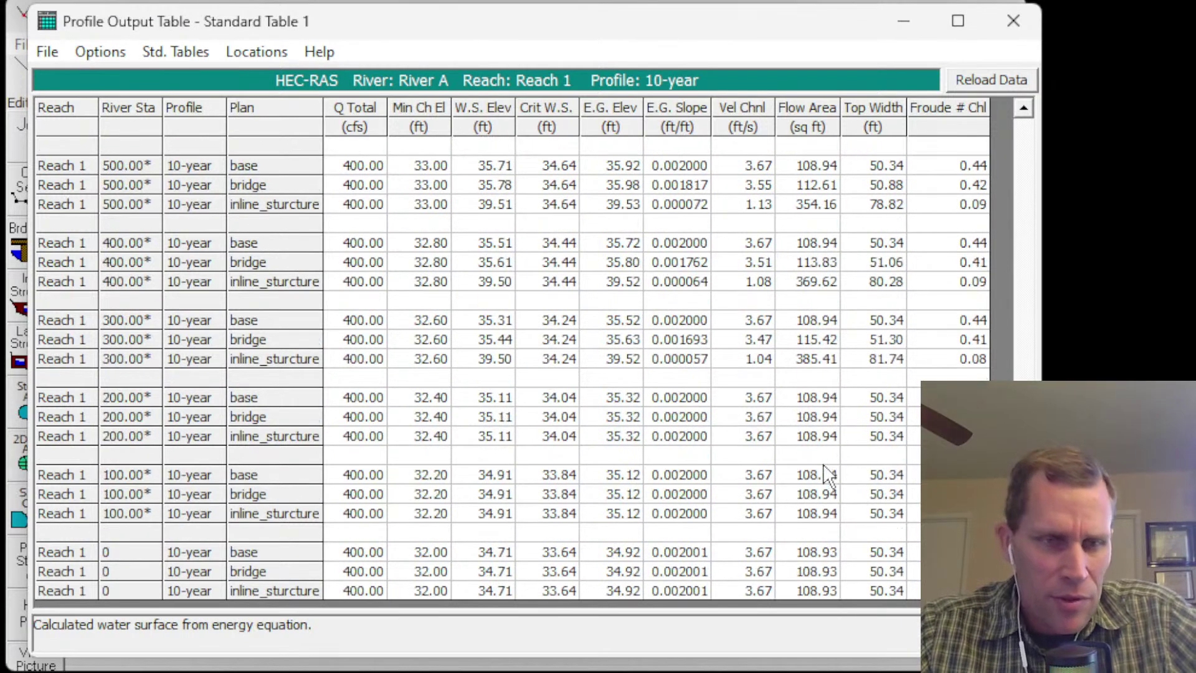
{"action": "left_click_drag", "start_coordinate": [361, 320], "coordinate": [967, 357]}
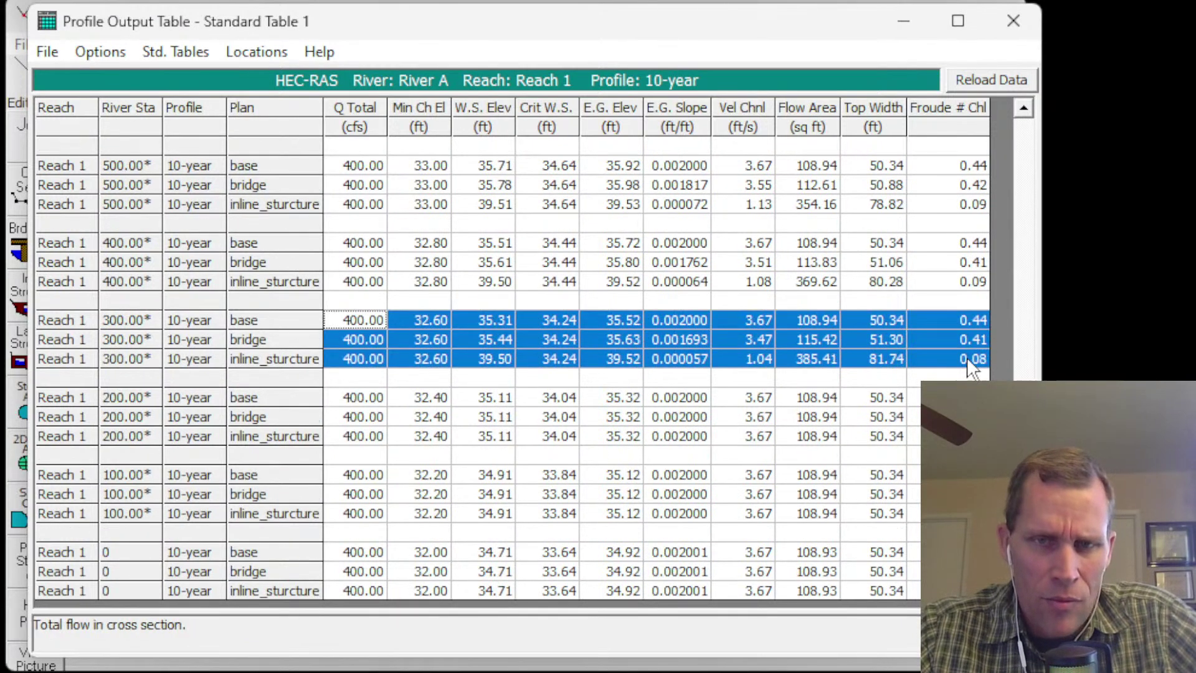
{"action": "left_click", "coordinate": [381, 340]}
{"action": "left_click_drag", "start_coordinate": [429, 320], "coordinate": [430, 362]}
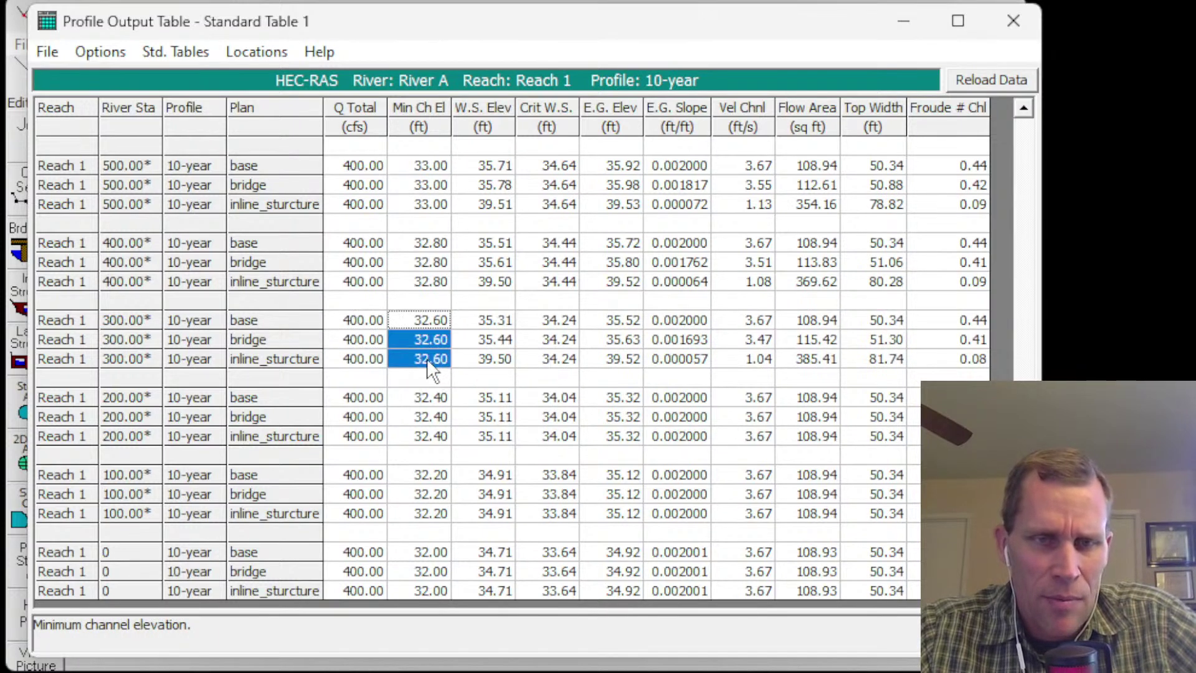
{"action": "left_click", "coordinate": [482, 360]}
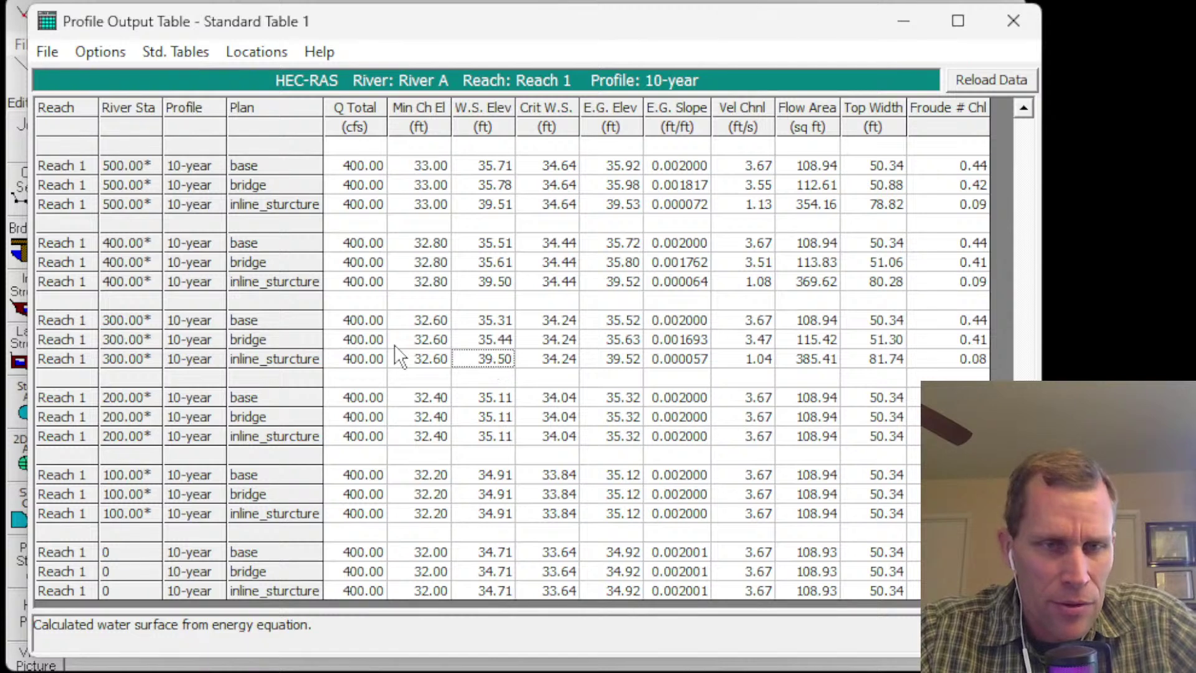
- Examine the water surface elevation of each plan at river station 300, checking bridge and inline_sturcture against base
{"action": "left_click", "coordinate": [253, 324]}
{"action": "left_click", "coordinate": [278, 338]}
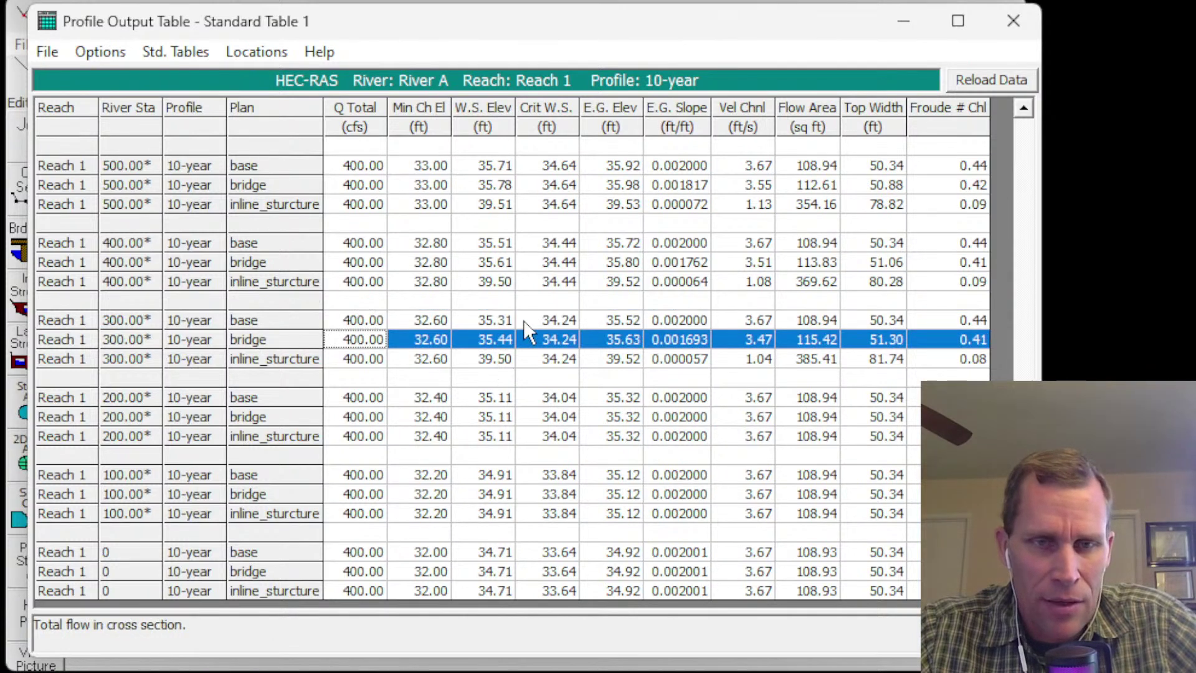
{"action": "left_click", "coordinate": [500, 321]}
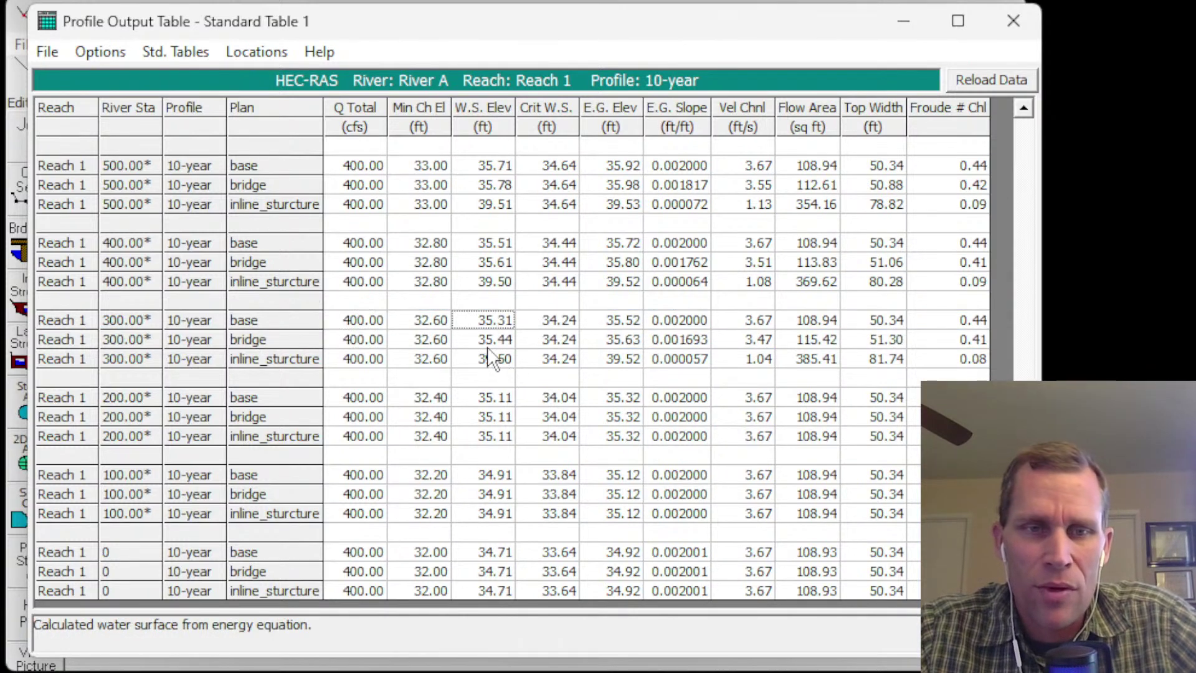
{"action": "left_click", "coordinate": [483, 342]}
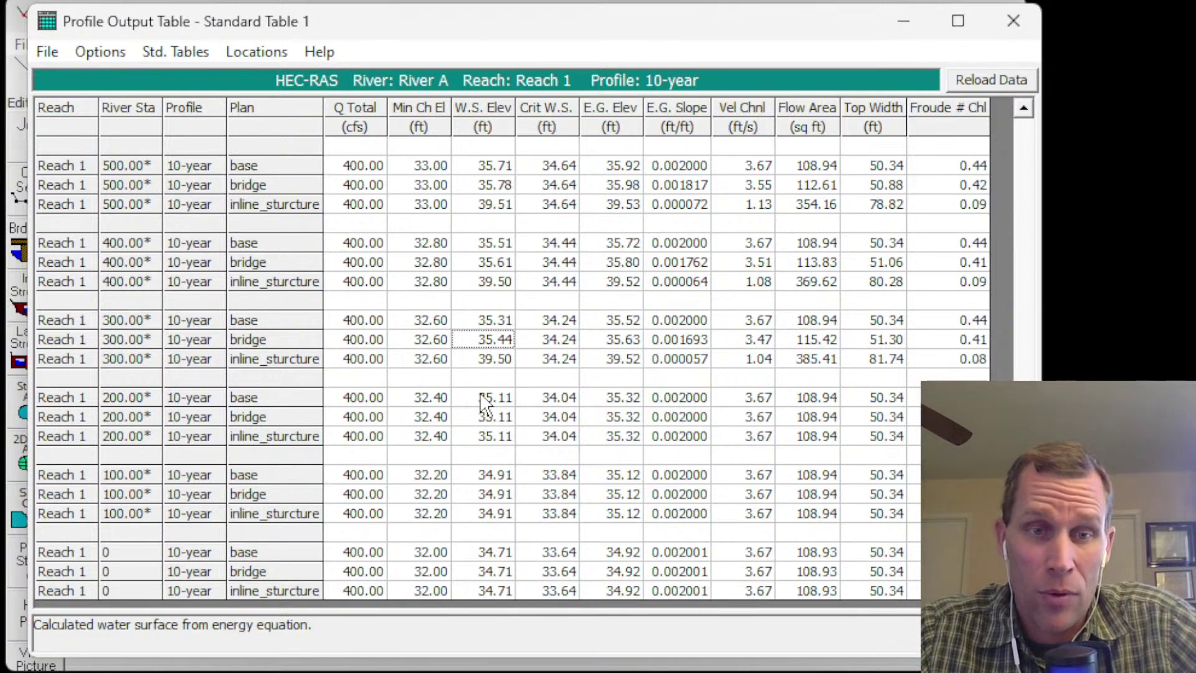
{"action": "left_click", "coordinate": [484, 361]}
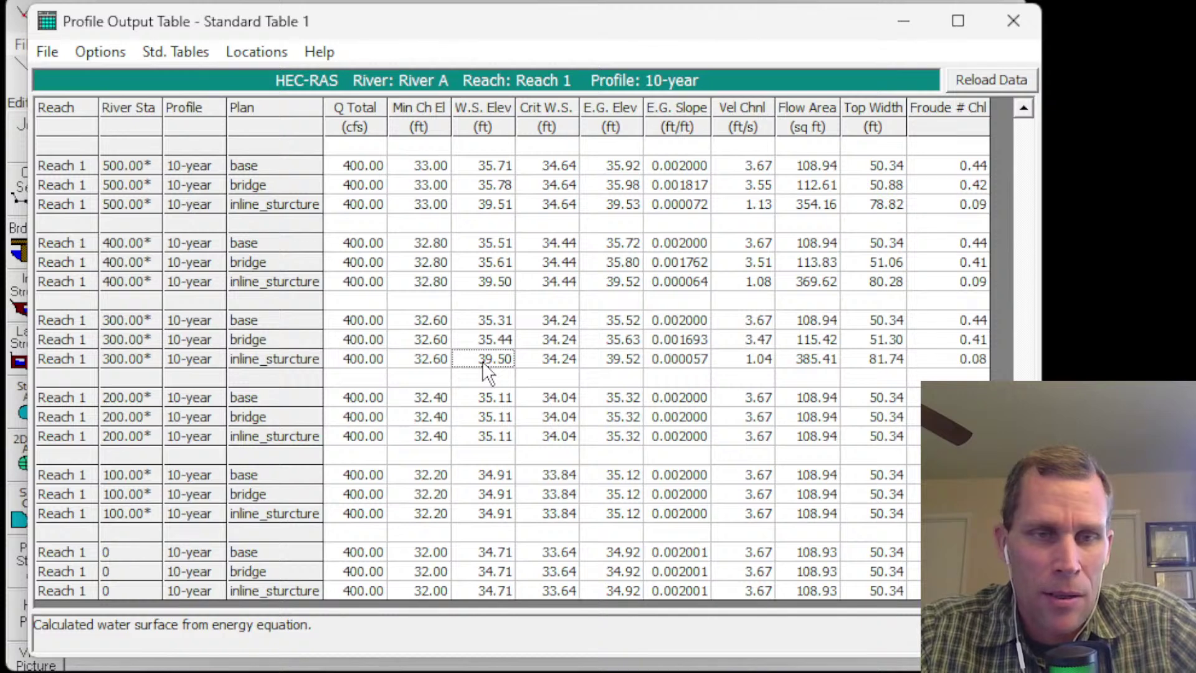
{"action": "left_click", "coordinate": [307, 340]}
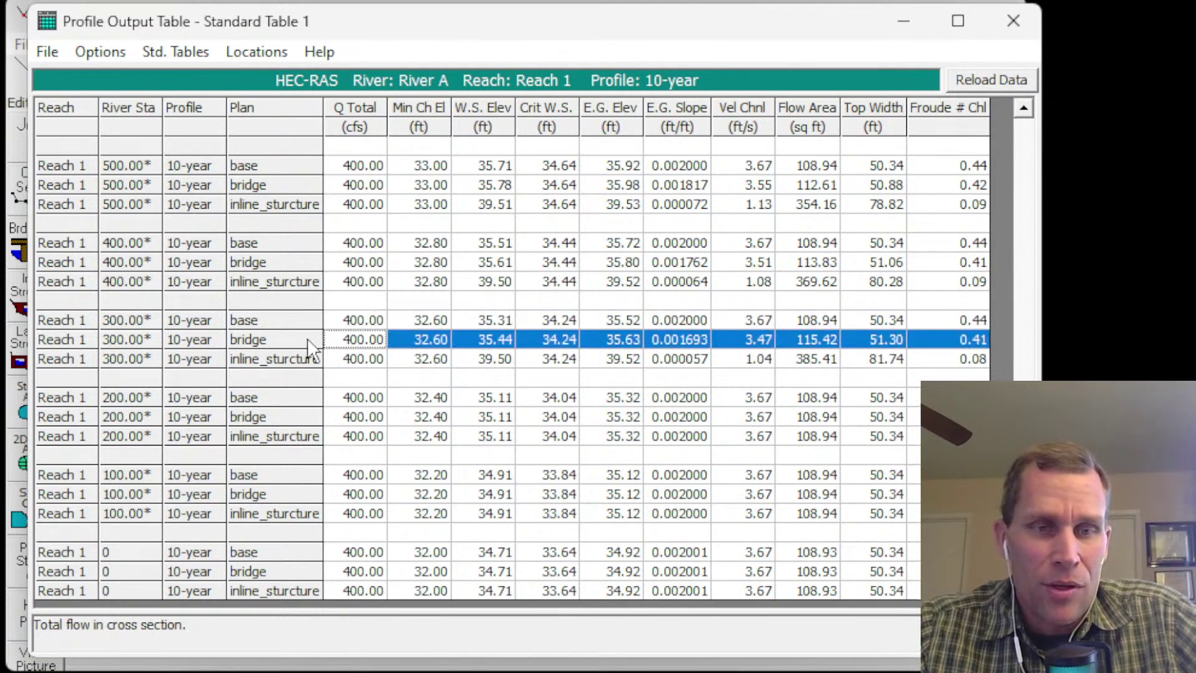
{"action": "left_click", "coordinate": [491, 339]}
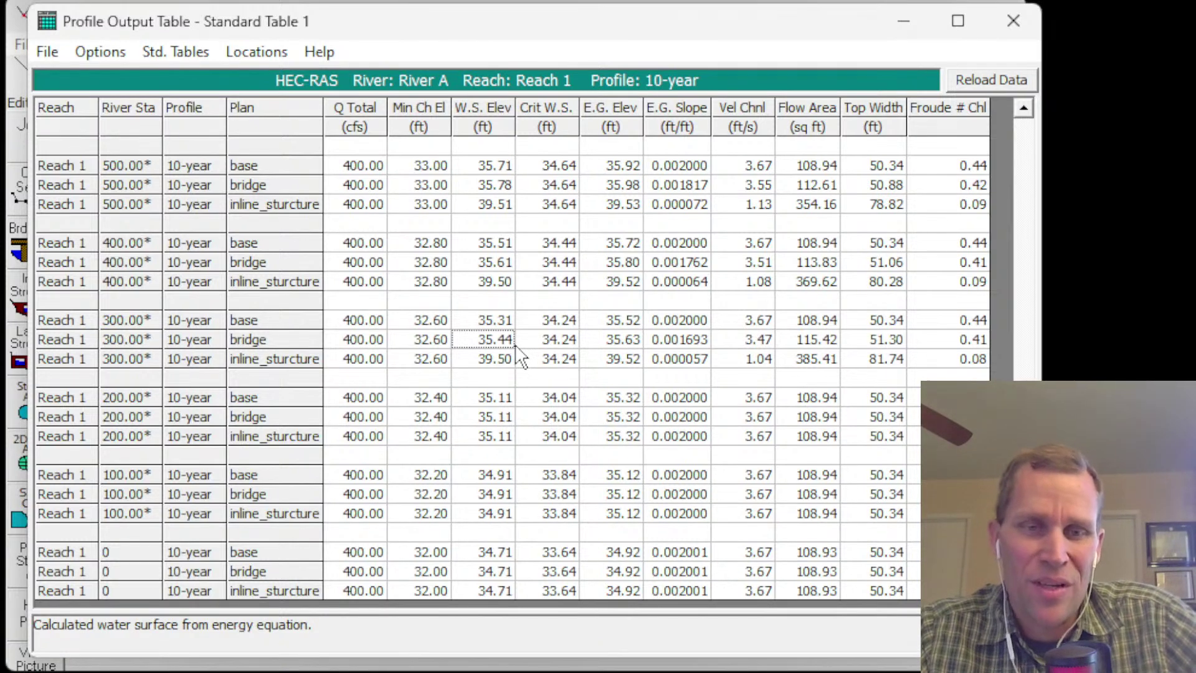
{"action": "left_click", "coordinate": [498, 365]}
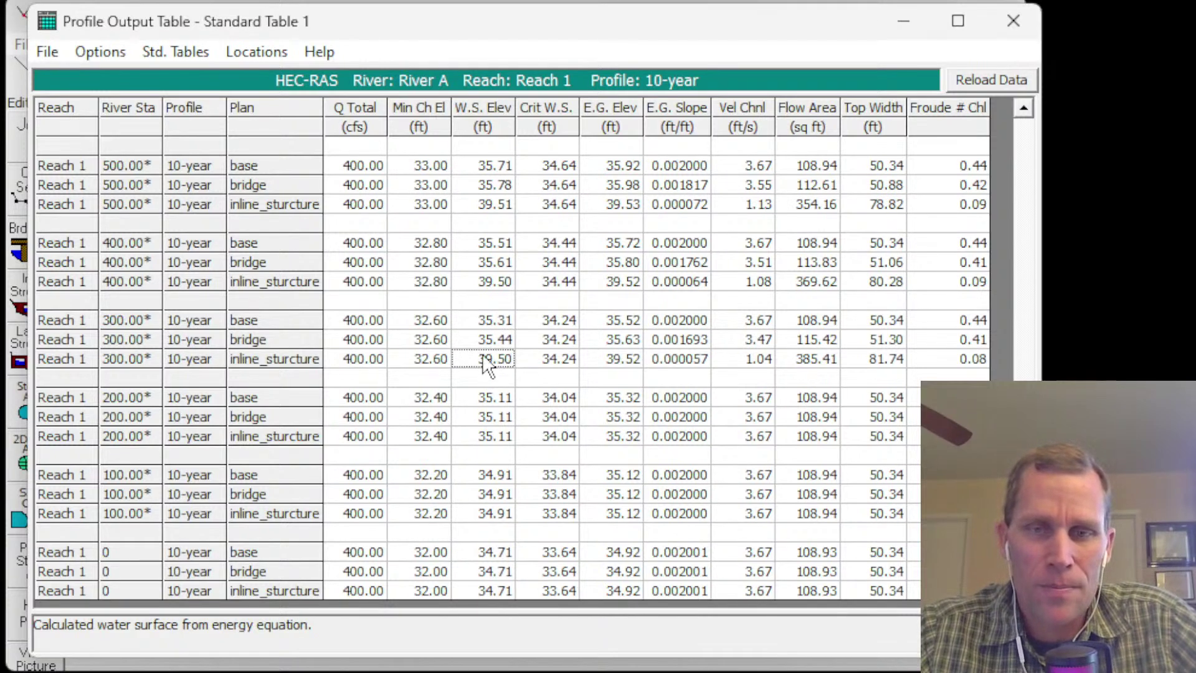
- Review the Froude numbers and water surface elevations of the three plans at river station 300, and close the profile output table
{"action": "left_click_drag", "start_coordinate": [959, 321], "coordinate": [959, 358]}
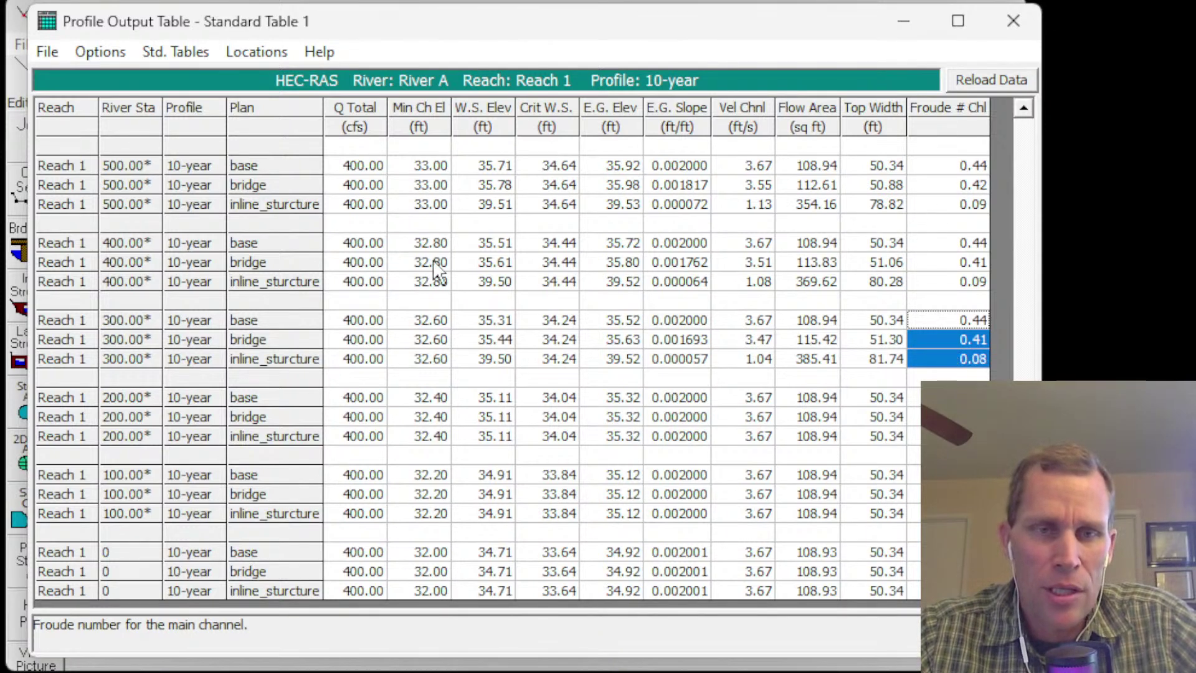
{"action": "left_click_drag", "start_coordinate": [419, 262], "coordinate": [959, 436]}
{"action": "left_click", "coordinate": [611, 399]}
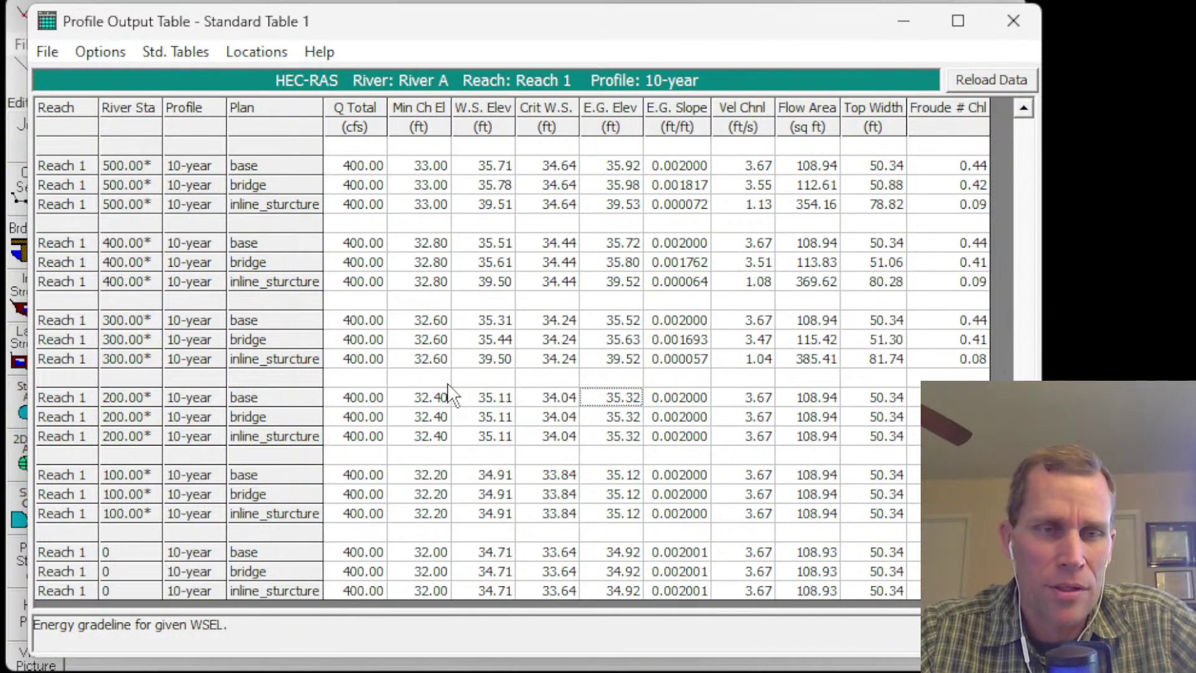
{"action": "left_click_drag", "start_coordinate": [483, 320], "coordinate": [493, 377]}
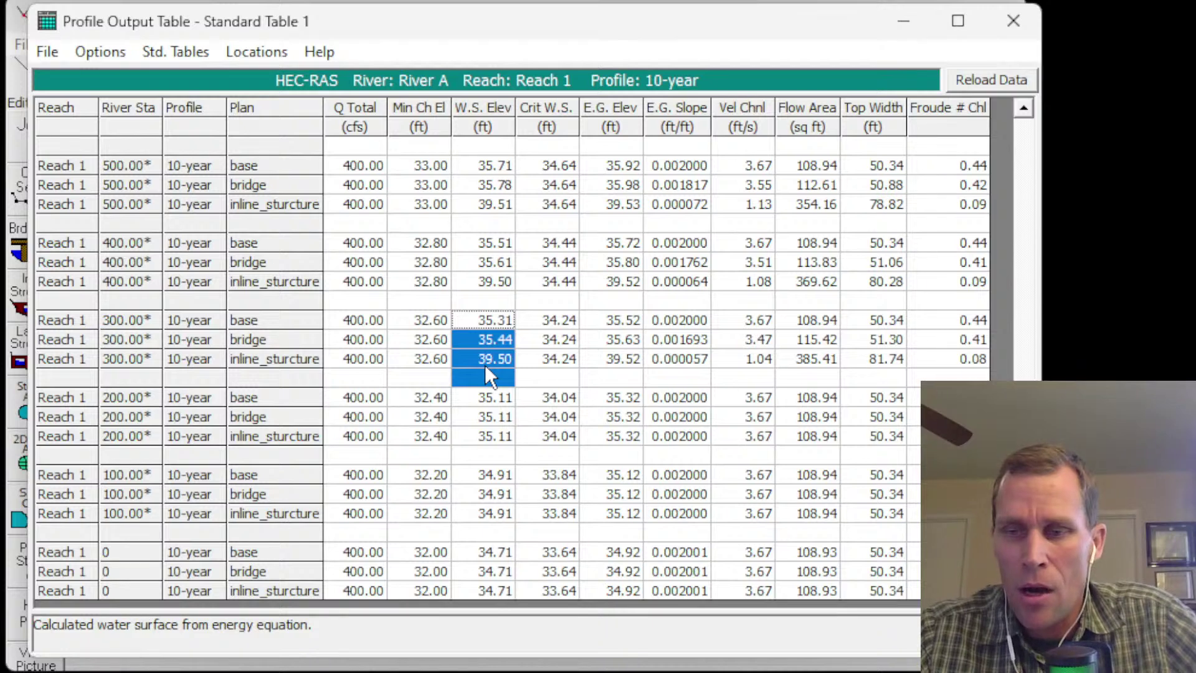
{"action": "left_click", "coordinate": [473, 328]}
{"action": "left_click_drag", "start_coordinate": [374, 321], "coordinate": [506, 361]}
{"action": "left_click", "coordinate": [1014, 23]}
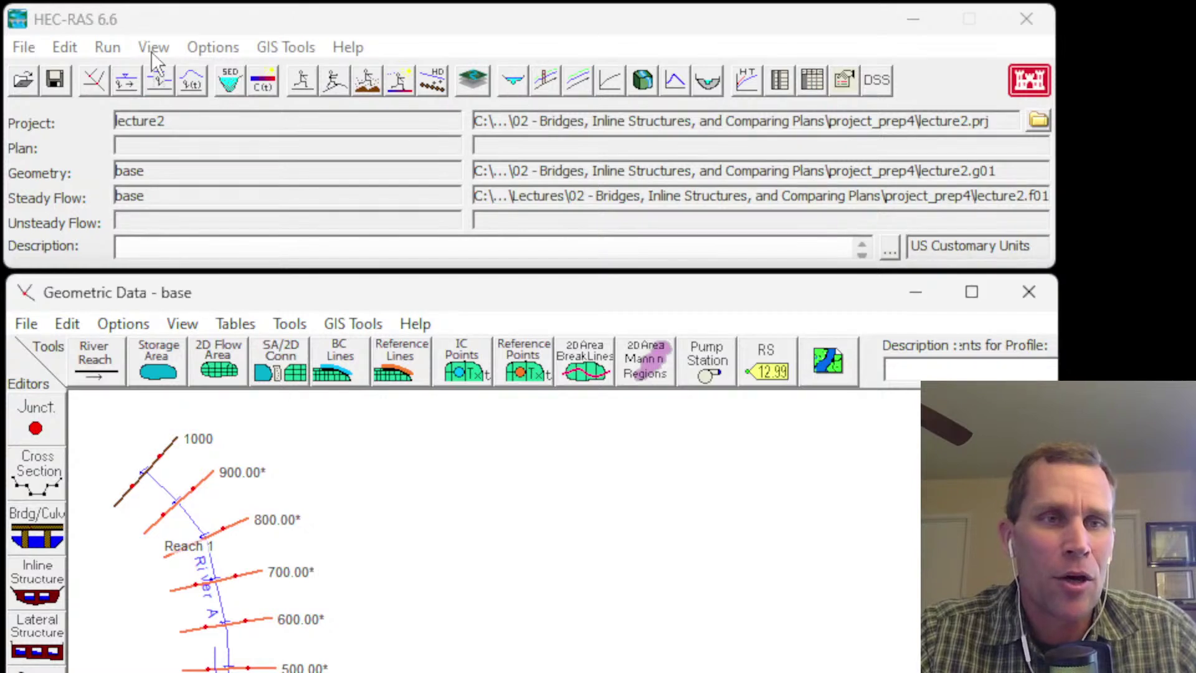
- Open the water surface profile plot and highlight the 10-year inline_sturcture profile along River A Reach 1
{"action": "left_click", "coordinate": [125, 49]}
{"action": "left_click", "coordinate": [188, 99]}
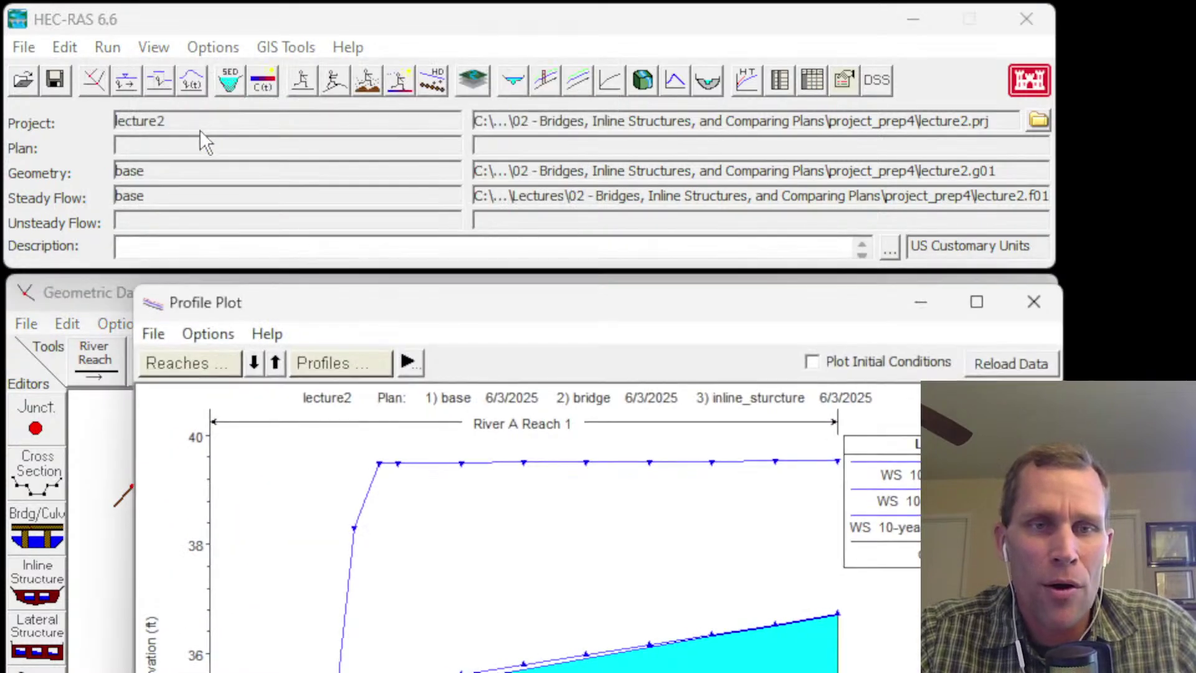
{"action": "mouse_move", "coordinate": [448, 308]}
{"action": "left_mouse_down"}
{"action": "mouse_move", "coordinate": [495, 302]}
{"action": "mouse_move", "coordinate": [429, 316]}
{"action": "left_mouse_up"}
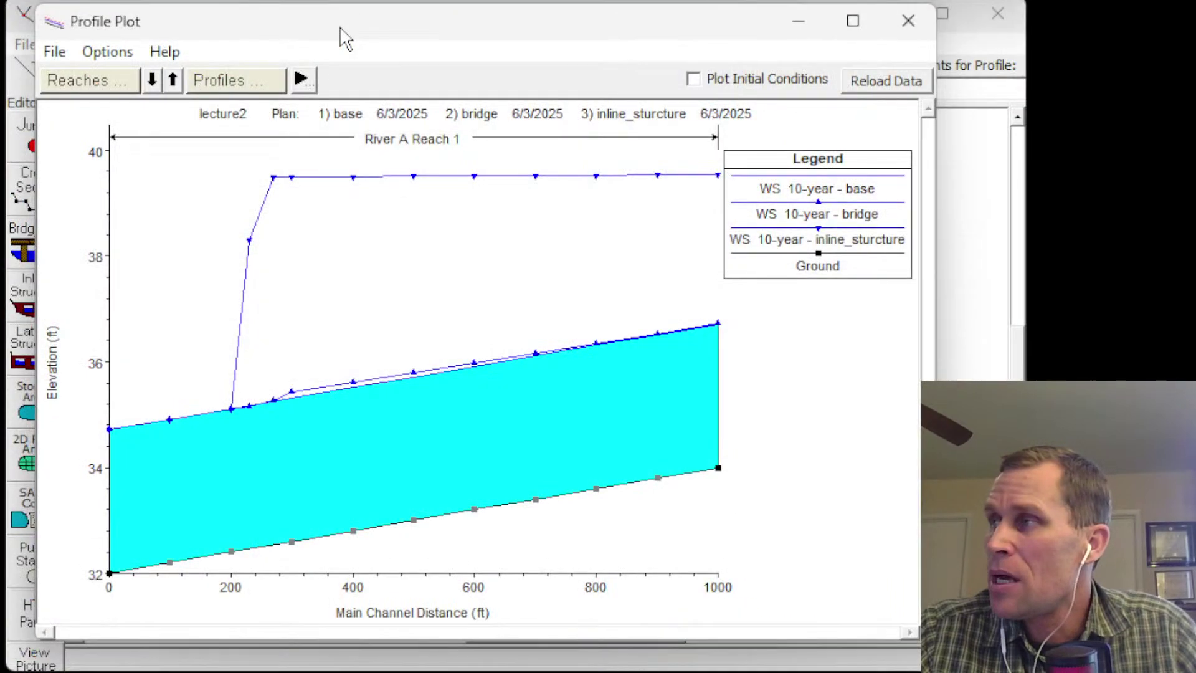
{"action": "left_click_drag", "start_coordinate": [339, 35], "coordinate": [322, 29]}
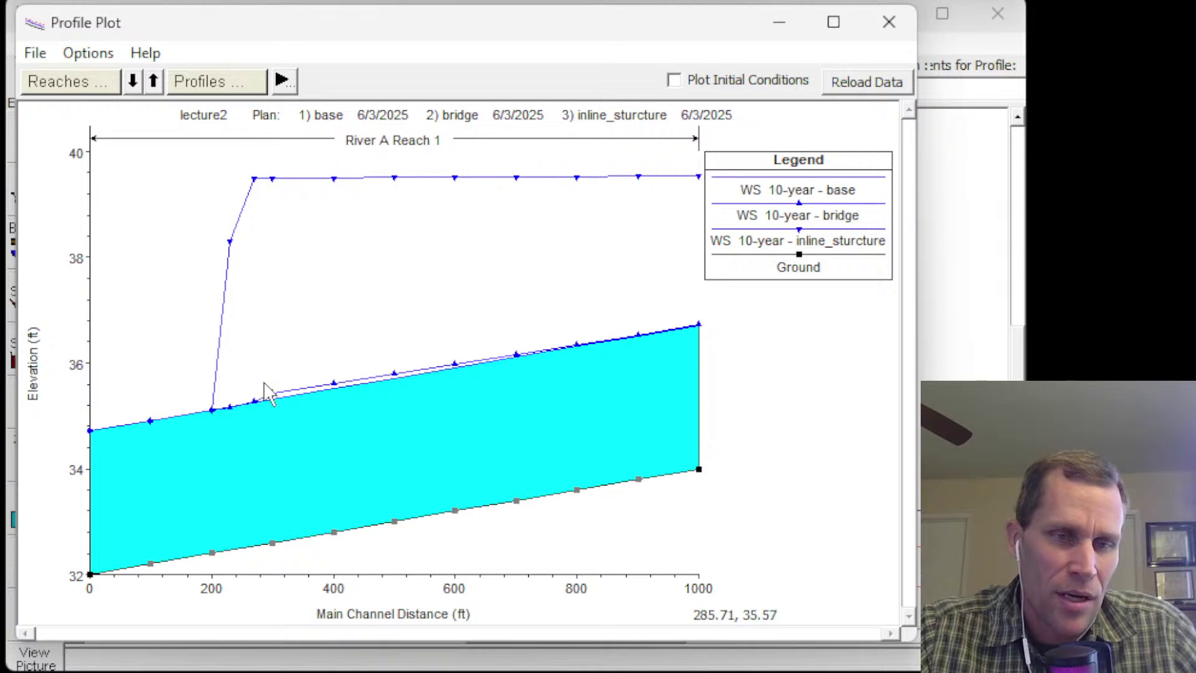
{"action": "scroll", "coordinate": [300, 318], "scroll_direction": "up", "scroll_amount": 2}
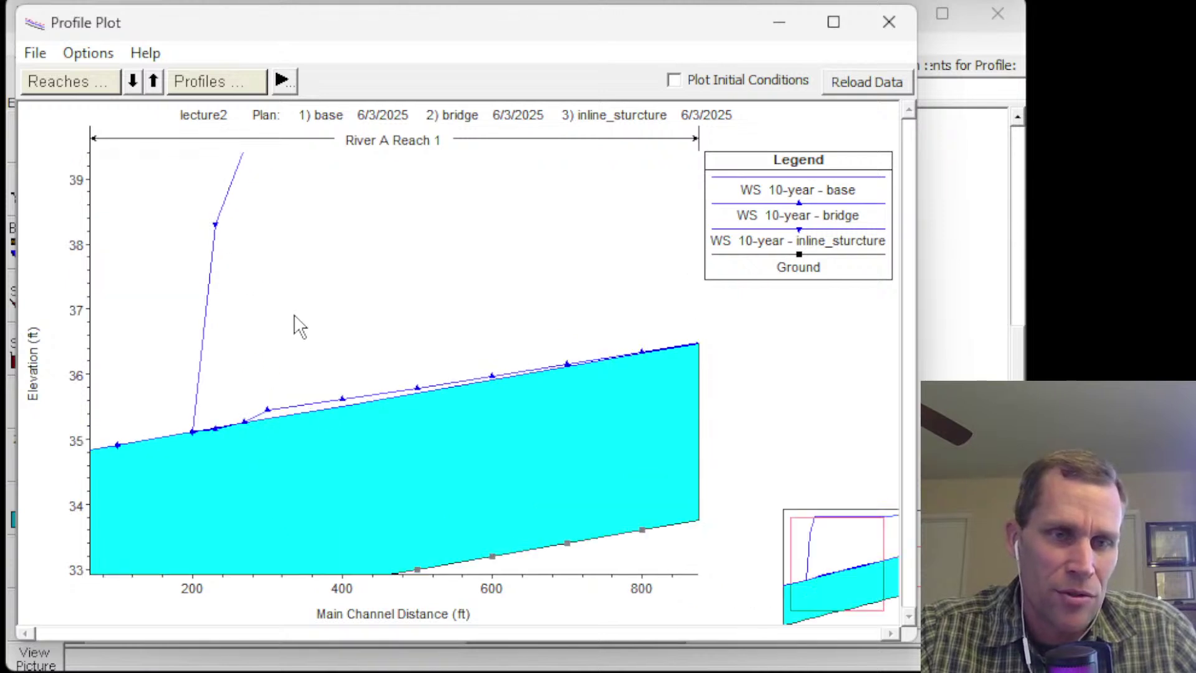
{"action": "left_click_drag", "start_coordinate": [348, 265], "coordinate": [367, 346]}
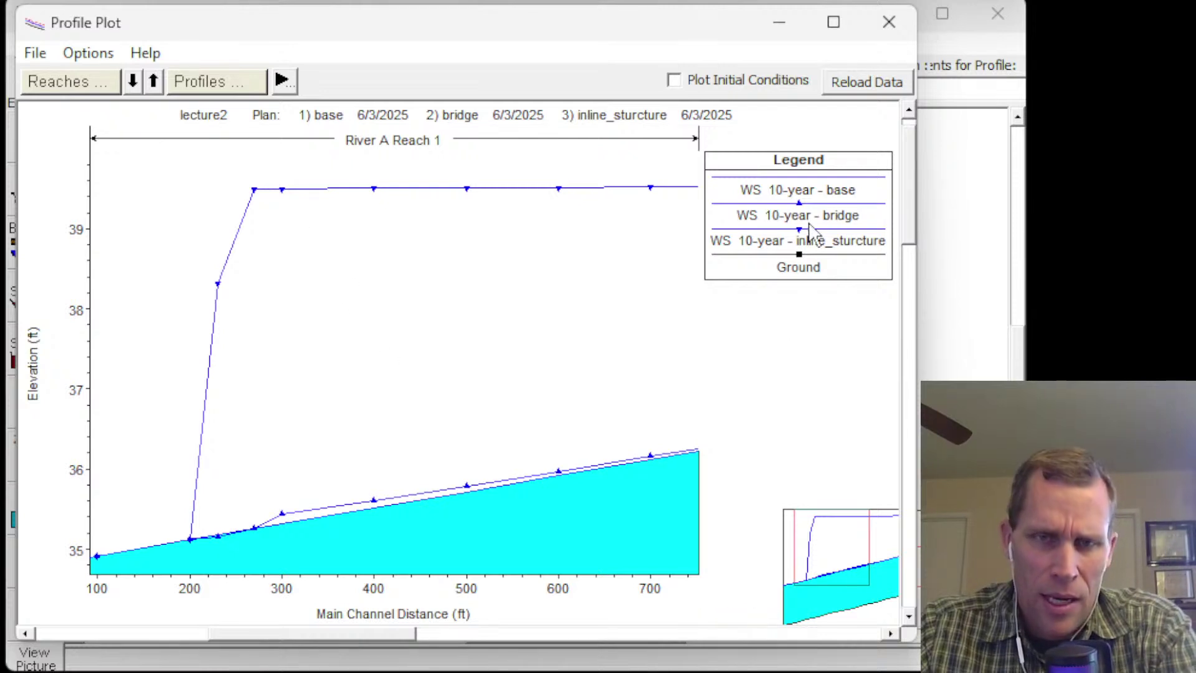
{"action": "left_click", "coordinate": [833, 245]}
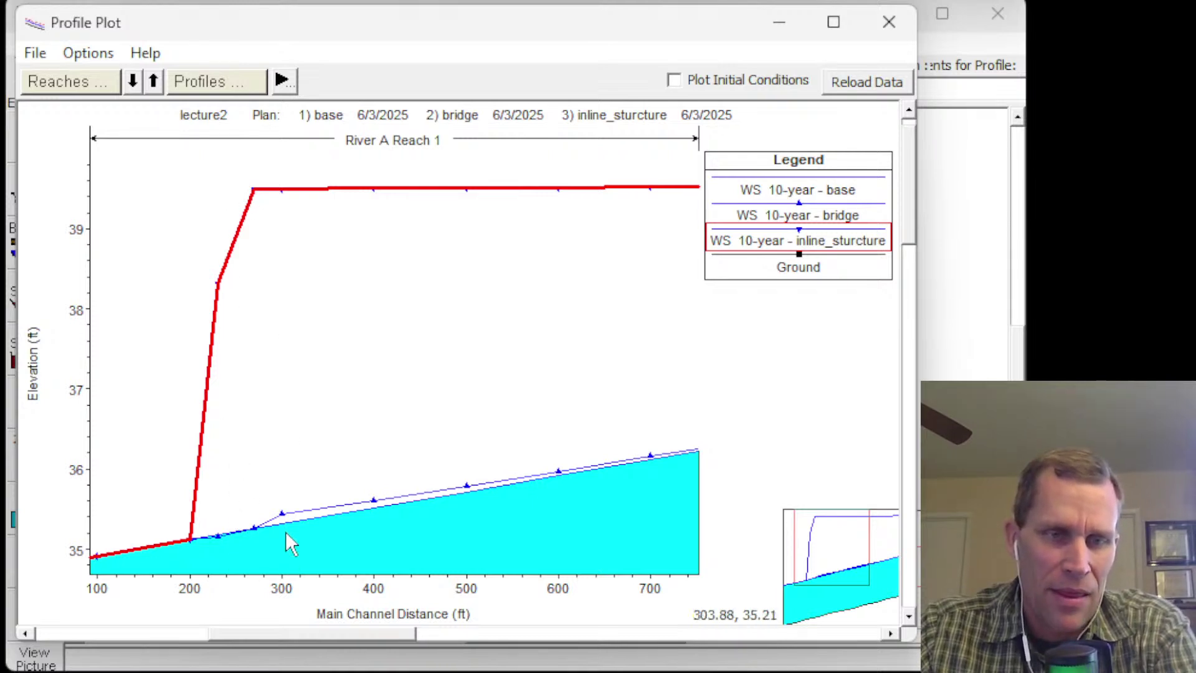
- Compare the base and bridge water surfaces up close near channel distance 300 ft, highlighting each profile in turn
{"action": "scroll", "coordinate": [287, 524], "scroll_direction": "up", "scroll_amount": 2}
{"action": "scroll", "coordinate": [288, 523], "scroll_direction": "up", "scroll_amount": 1}
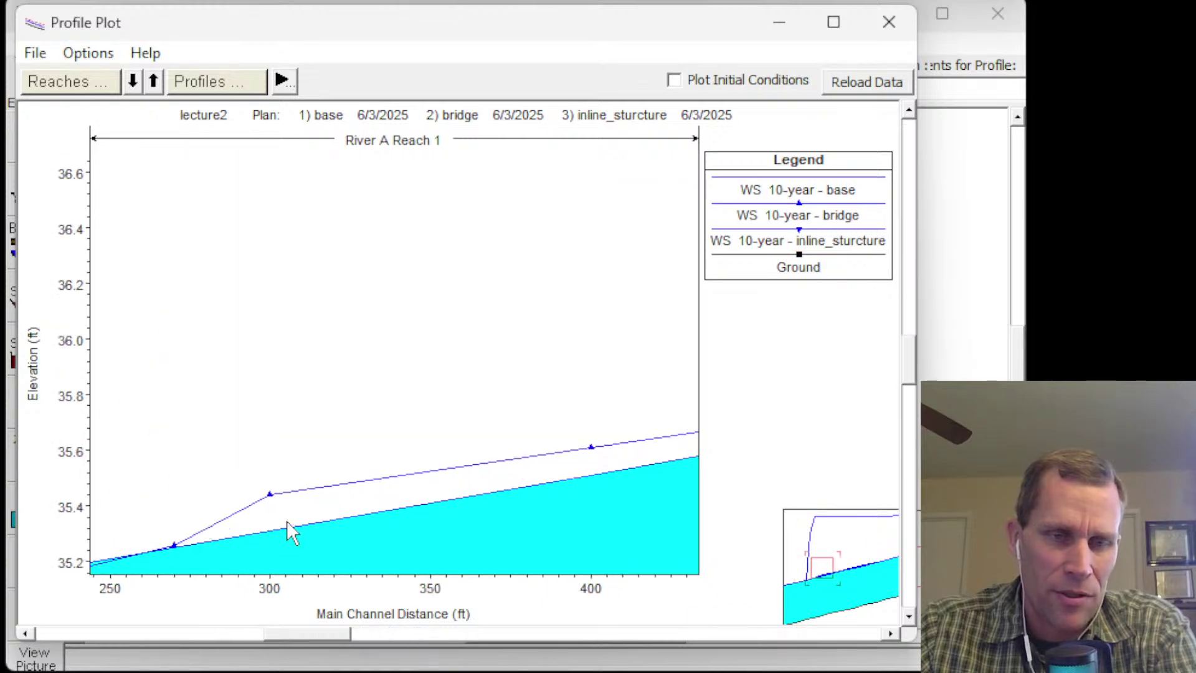
{"action": "left_click_drag", "start_coordinate": [288, 441], "coordinate": [303, 312]}
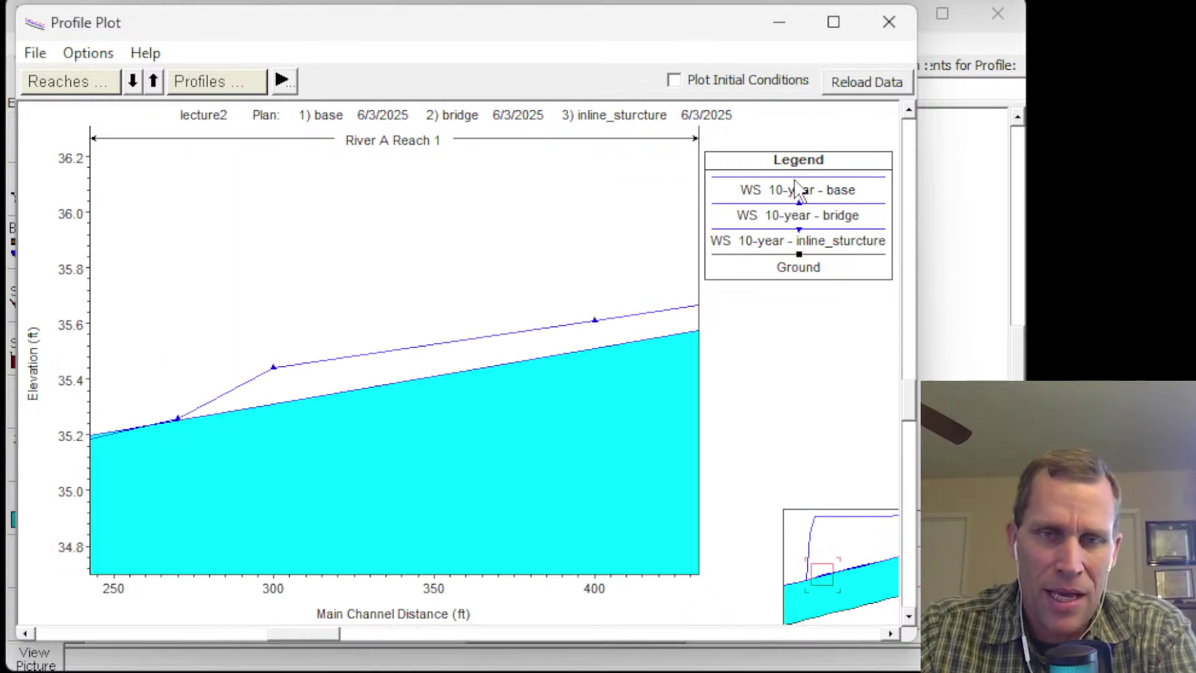
{"action": "left_click", "coordinate": [802, 190]}
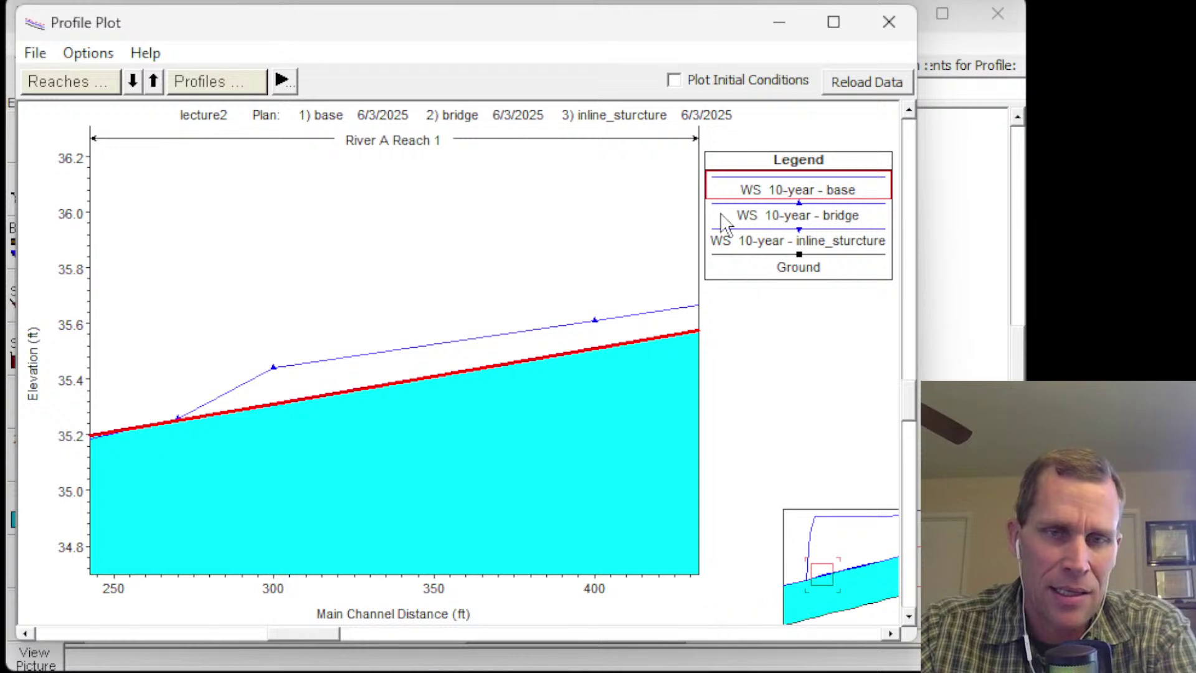
{"action": "left_click", "coordinate": [787, 214]}
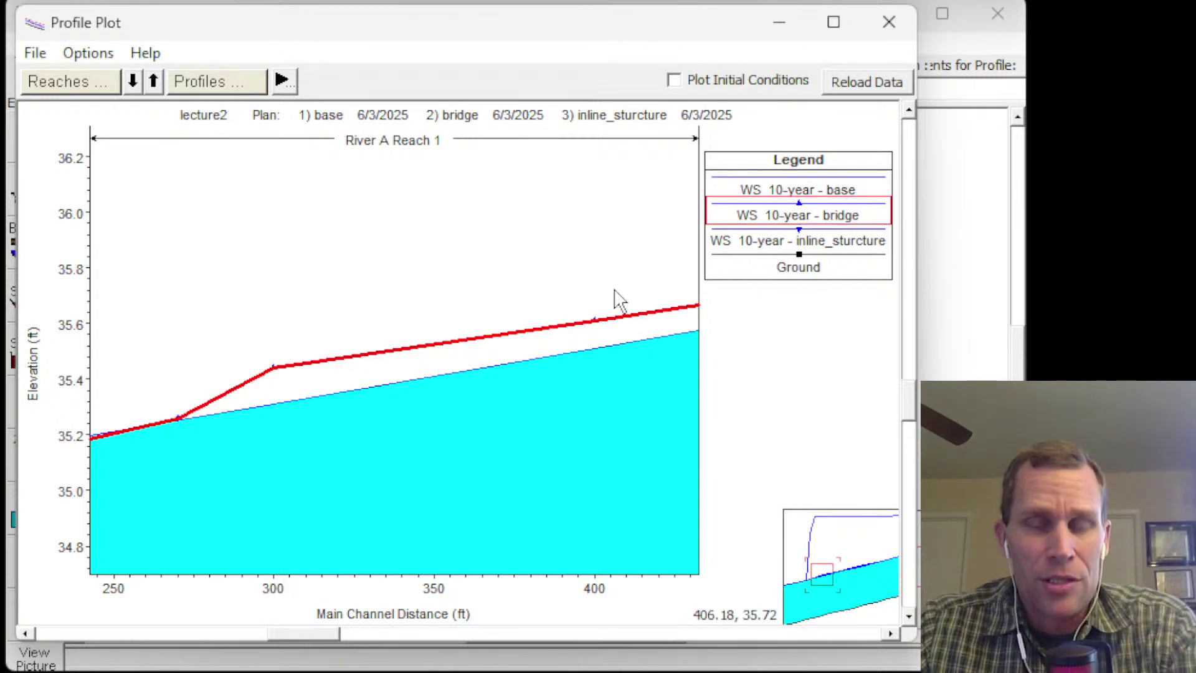
- Review the inline_sturcture water surface against the other plans along the reach, and close the profile plot
{"action": "scroll", "coordinate": [318, 254], "scroll_direction": "down", "scroll_amount": 6}
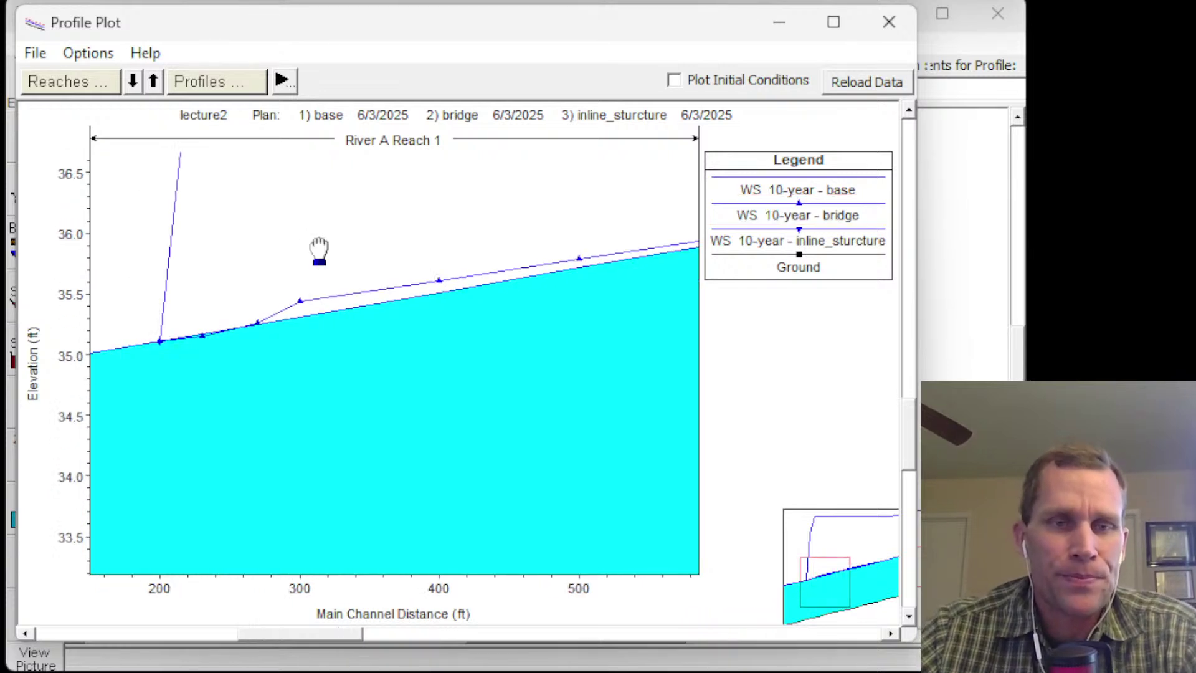
{"action": "left_click_drag", "start_coordinate": [349, 244], "coordinate": [398, 366]}
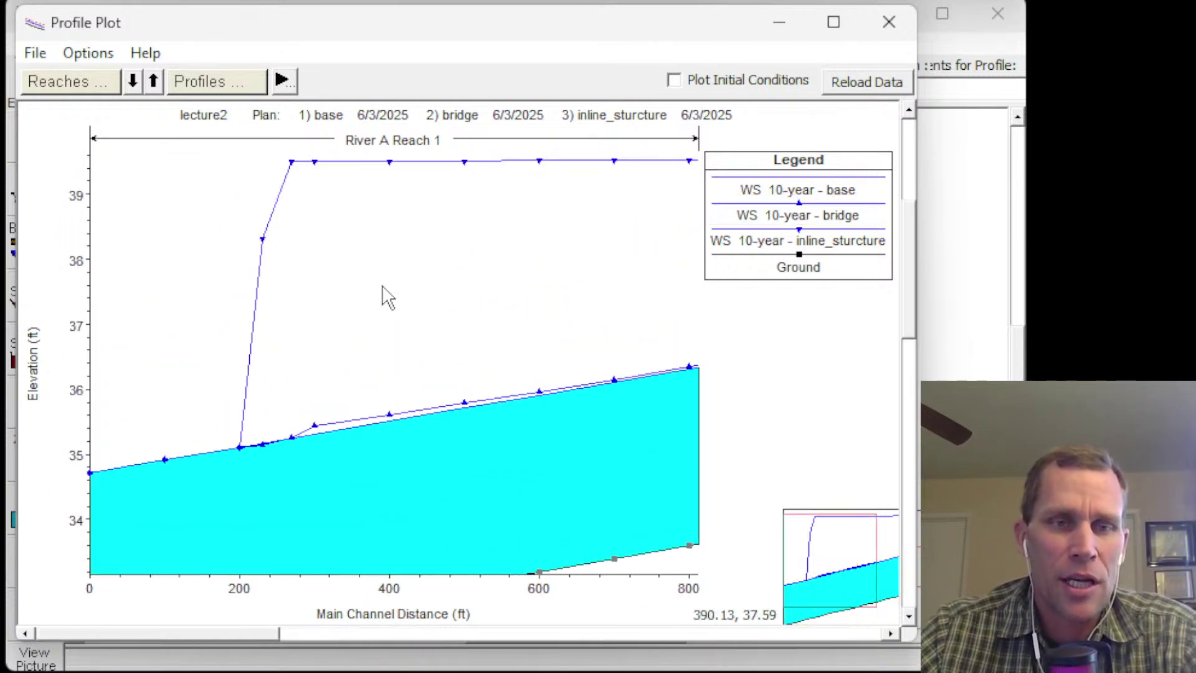
{"action": "left_click_drag", "start_coordinate": [382, 289], "coordinate": [273, 310]}
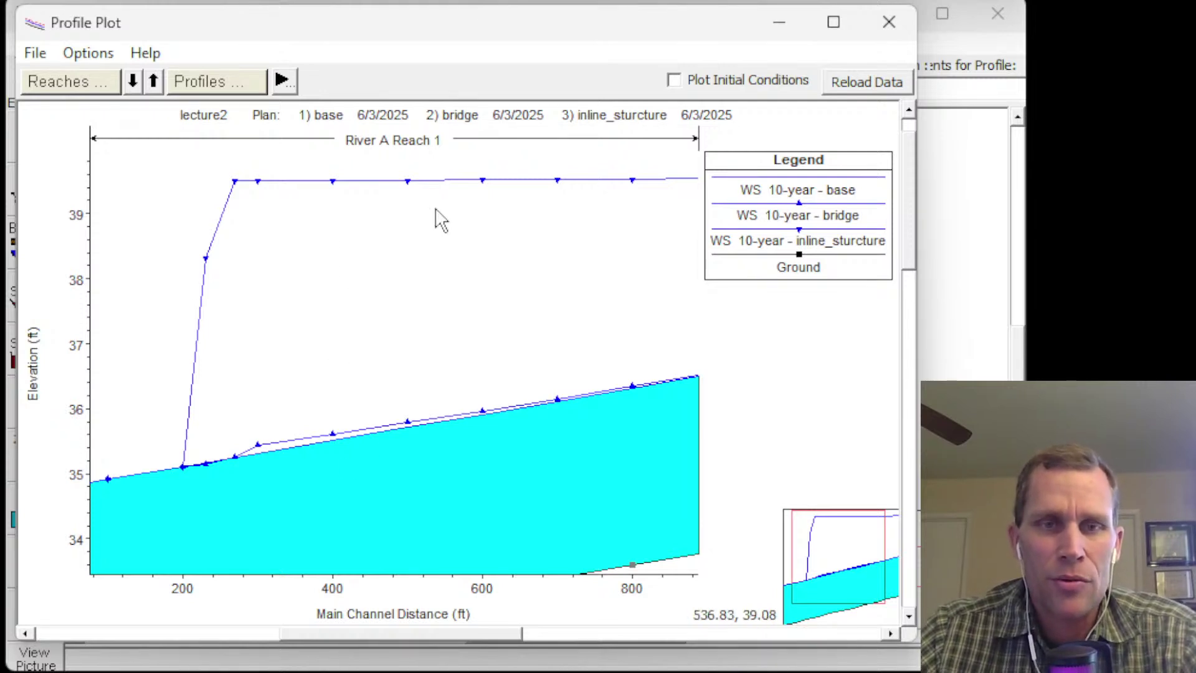
{"action": "left_click", "coordinate": [892, 21]}
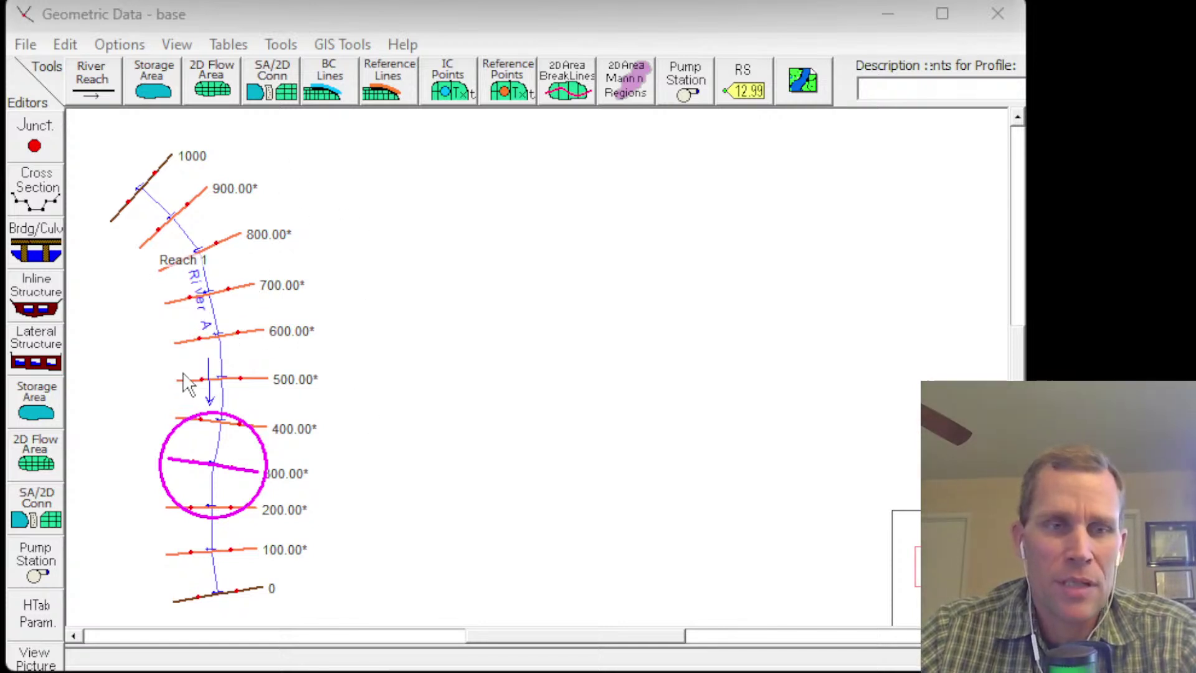
- Open the background layers settings of the geometry schematic, read the map layers note, and close the dialog
{"action": "left_click", "coordinate": [96, 13]}
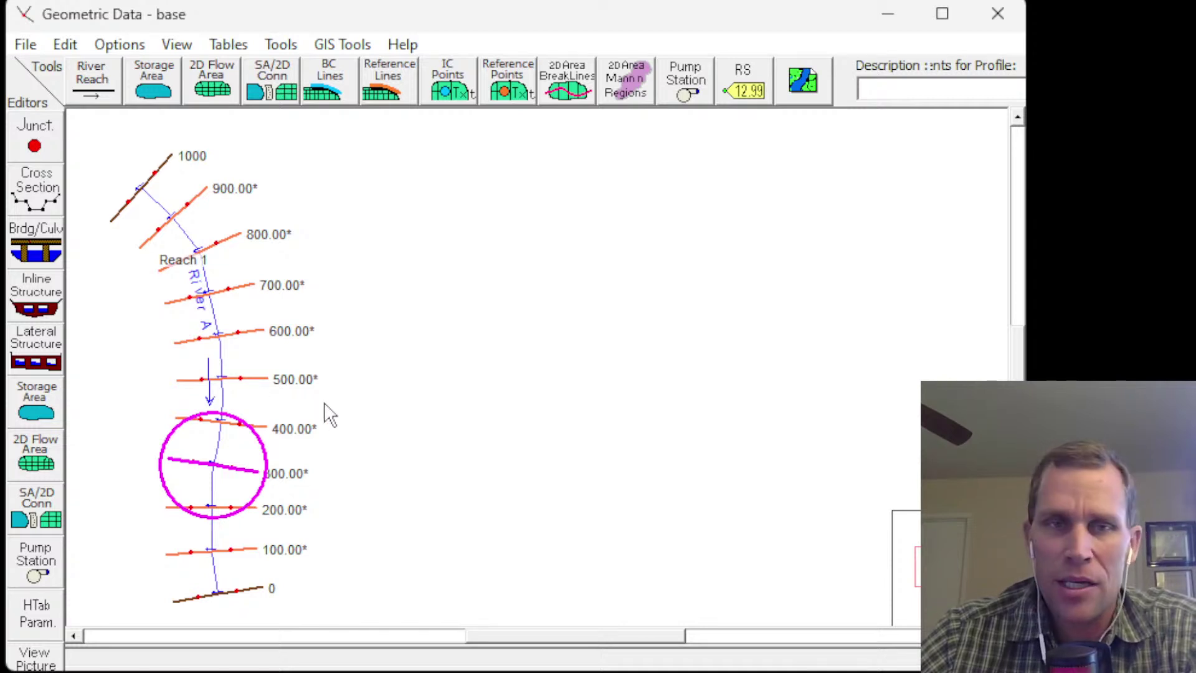
{"action": "left_click", "coordinate": [804, 83]}
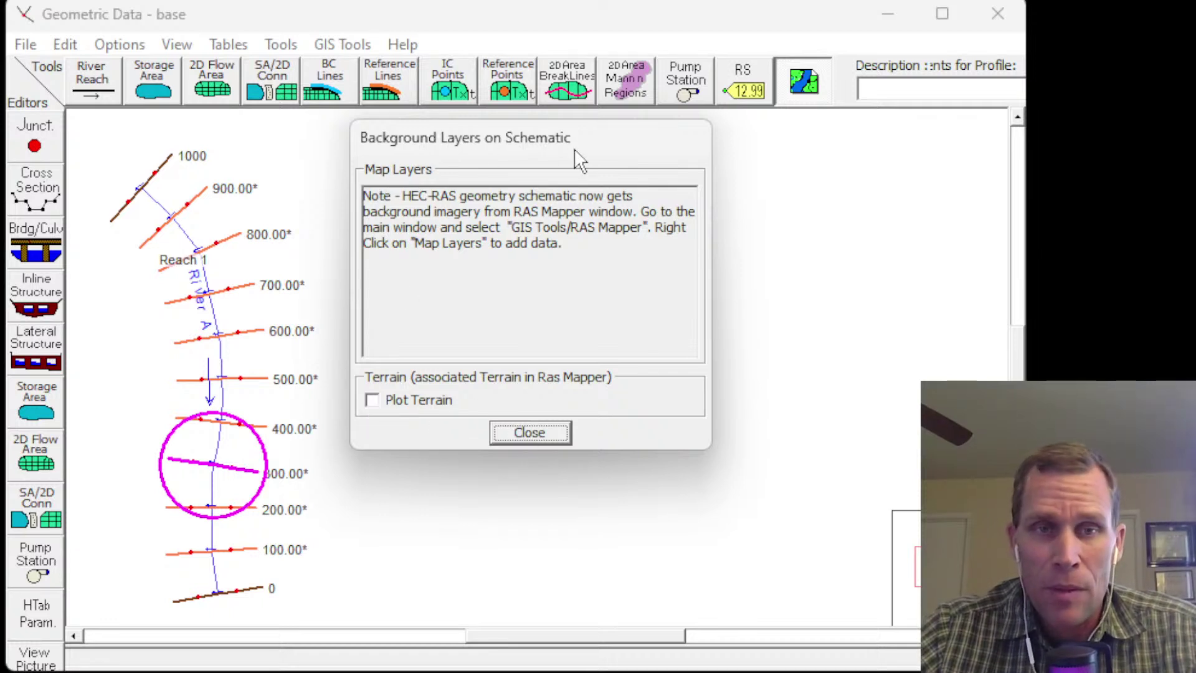
{"action": "mouse_move", "coordinate": [593, 153]}
{"action": "left_mouse_down"}
{"action": "mouse_move", "coordinate": [606, 151]}
{"action": "mouse_move", "coordinate": [598, 171]}
{"action": "mouse_move", "coordinate": [616, 154]}
{"action": "left_mouse_up"}
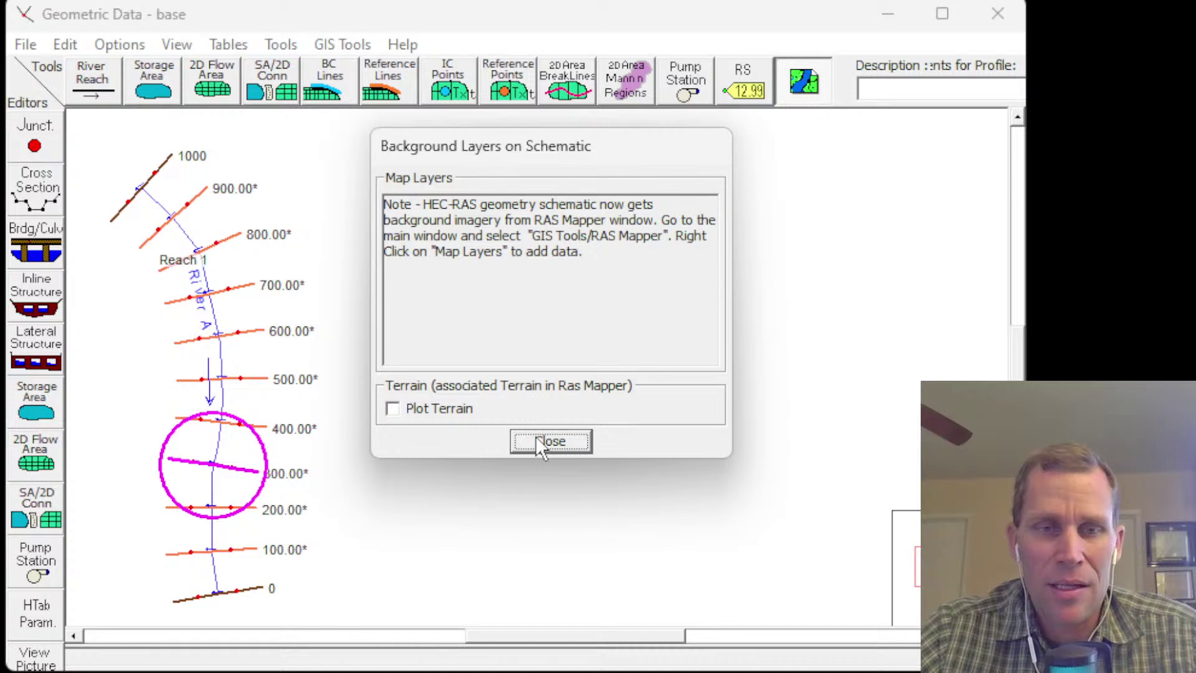
{"action": "left_click", "coordinate": [569, 443]}
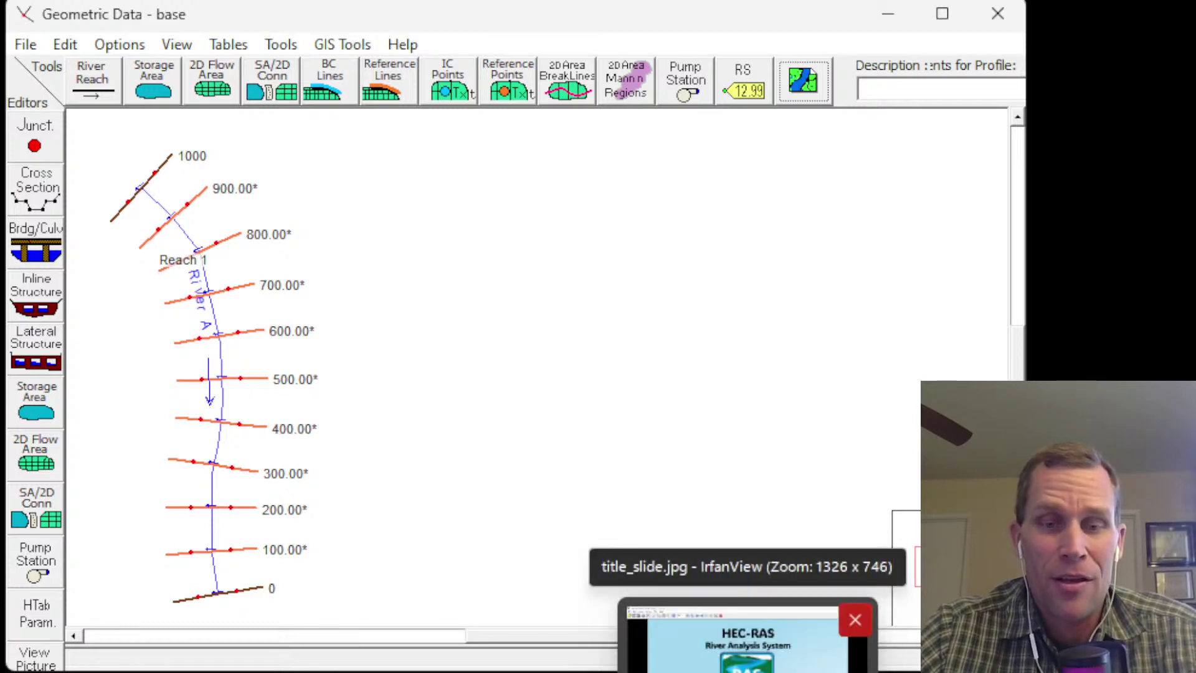
- Switch to the Bosh Solutions website in the browser and find the Water Modeling - Drop-In Lectures section on the Services page
{"action": "left_click", "coordinate": [747, 642]}
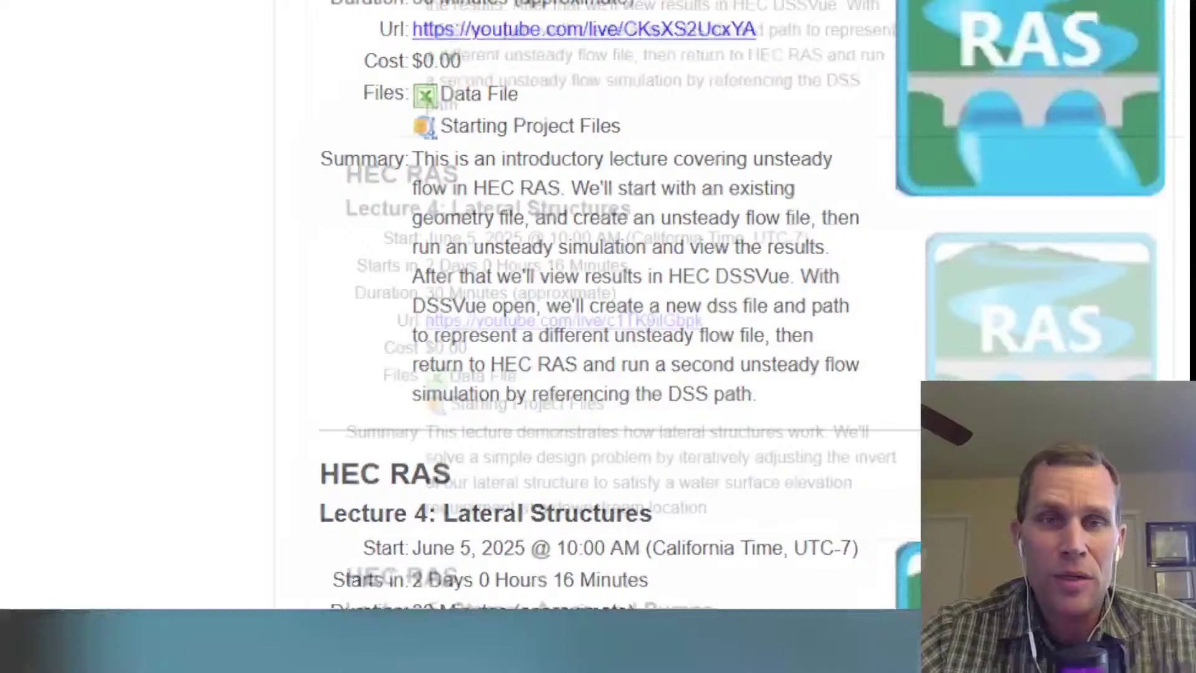
{"action": "scroll", "coordinate": [1121, 182], "scroll_direction": "up", "scroll_amount": 10}
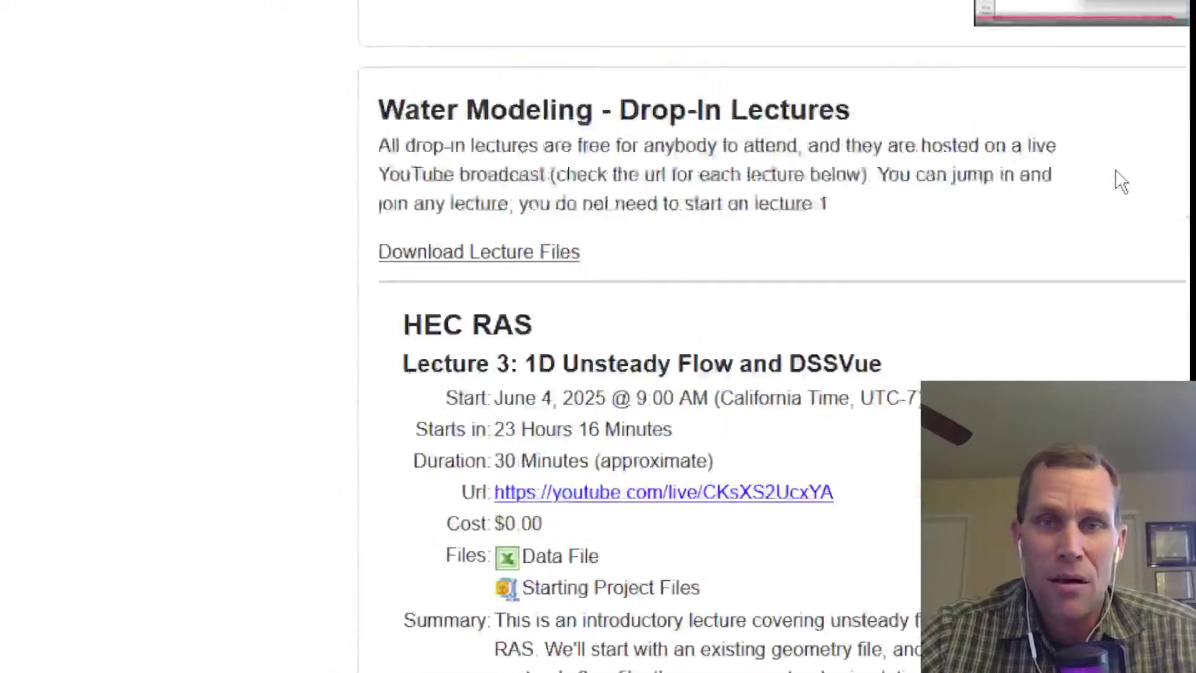
{"action": "left_click", "coordinate": [1026, 3]}
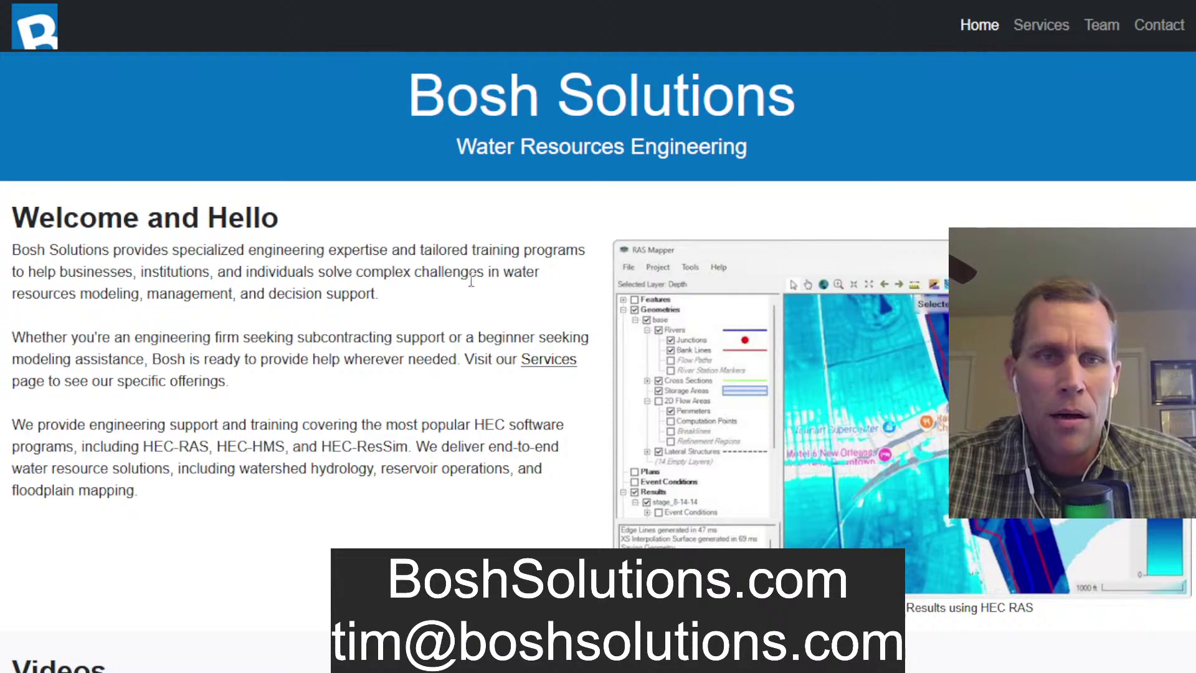
{"action": "left_click", "coordinate": [1041, 32]}
{"action": "scroll", "coordinate": [574, 299], "scroll_direction": "down", "scroll_amount": 13}
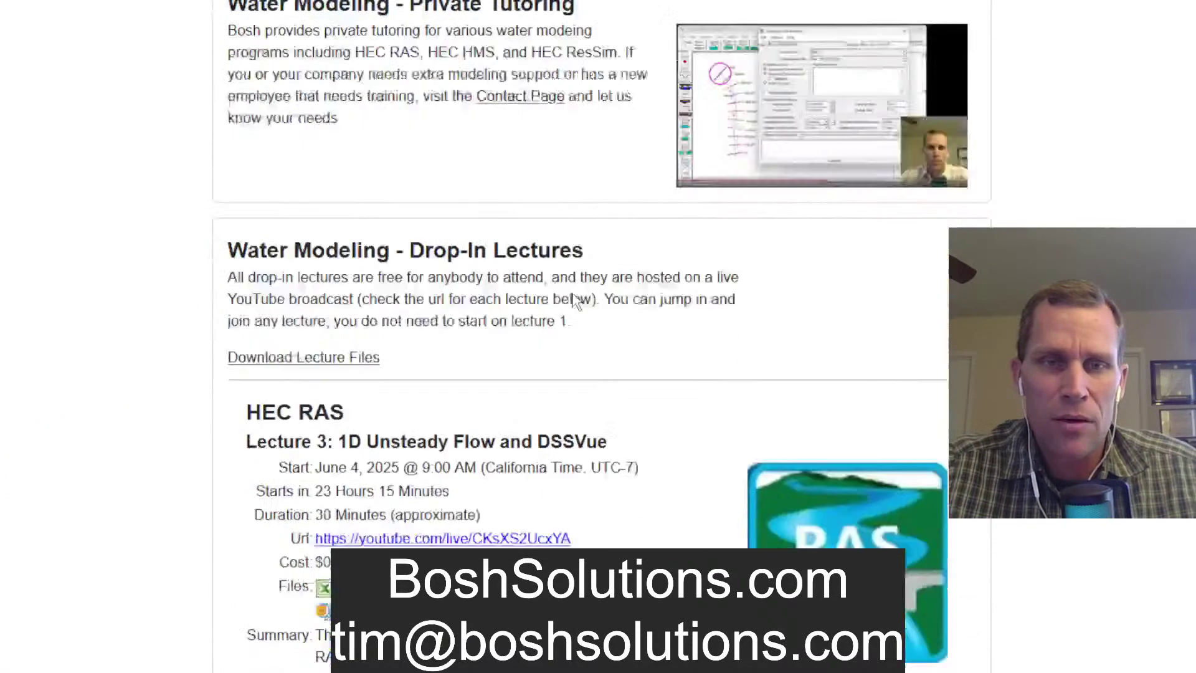
{"action": "left_click_drag", "start_coordinate": [229, 187], "coordinate": [643, 187]}
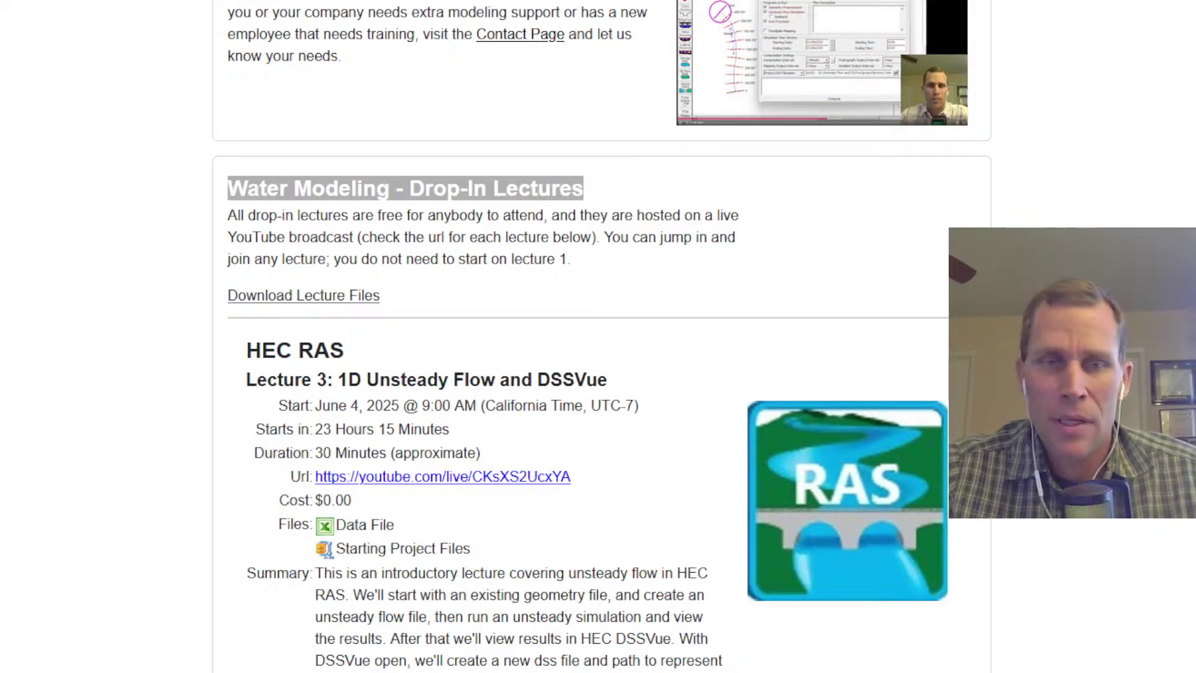
- Expand and collapse the list of downloadable lecture files, and look at the entry for Lecture 3: 1D Unsteady Flow and DSSVue
{"action": "left_click", "coordinate": [295, 298]}
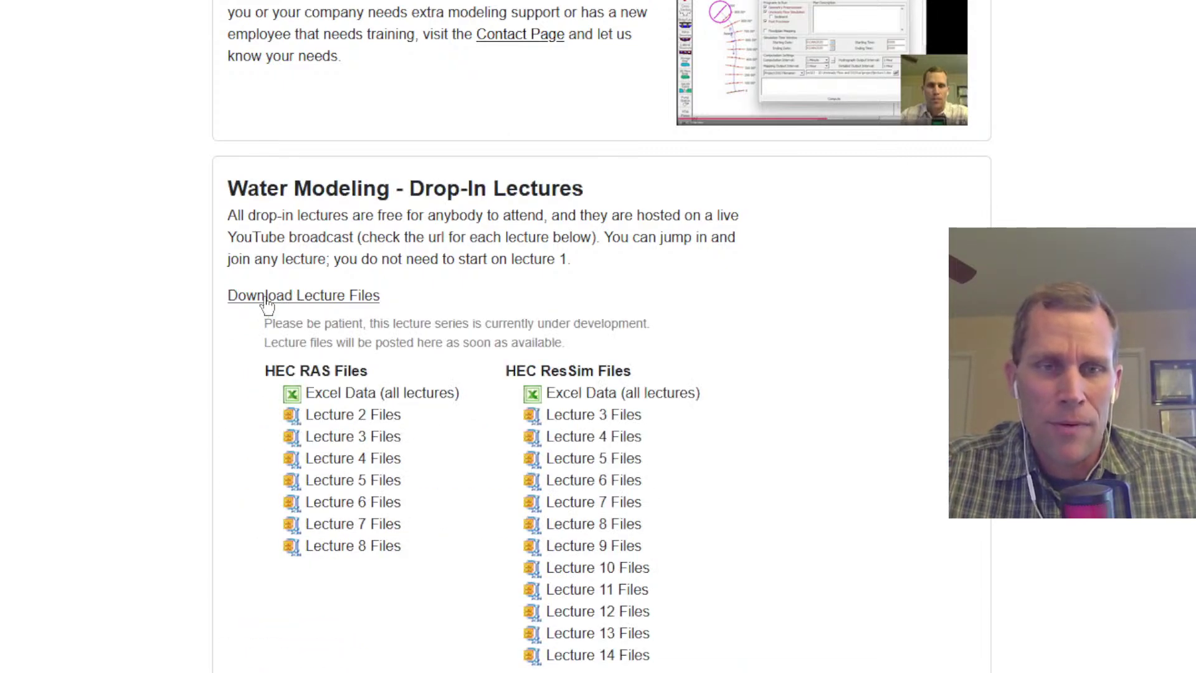
{"action": "left_click", "coordinate": [265, 300]}
{"action": "scroll", "coordinate": [205, 325], "scroll_direction": "down", "scroll_amount": 3}
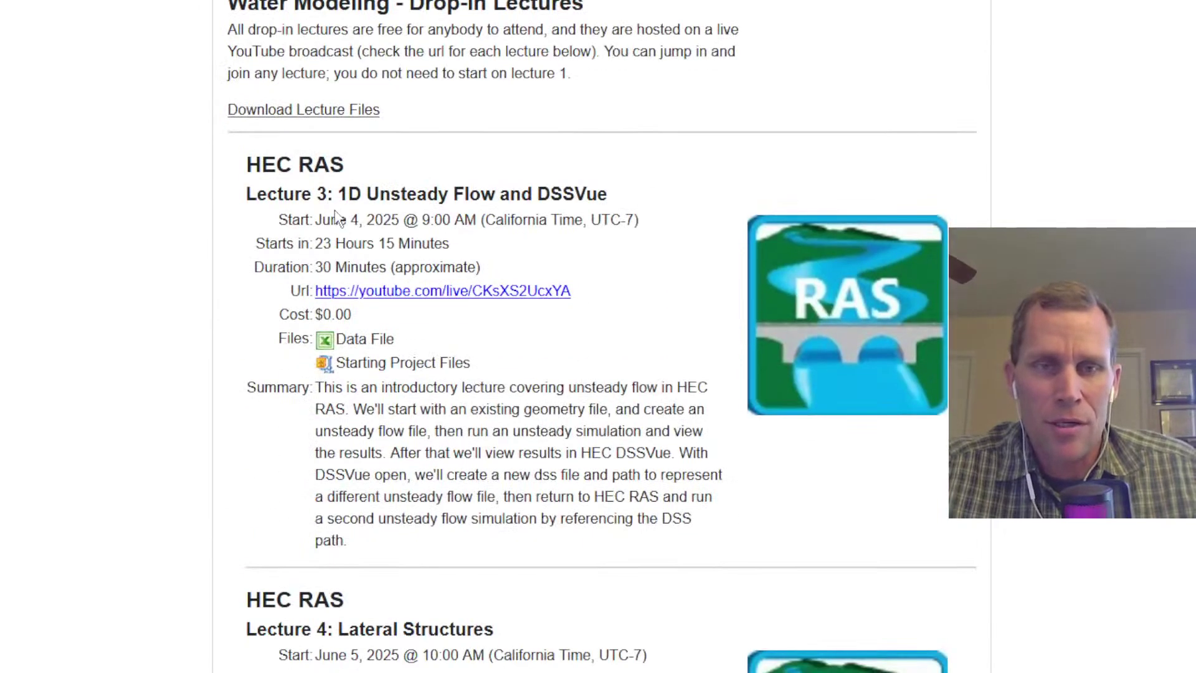
{"action": "left_click_drag", "start_coordinate": [339, 193], "coordinate": [541, 195]}
{"action": "left_click", "coordinate": [43, 280]}
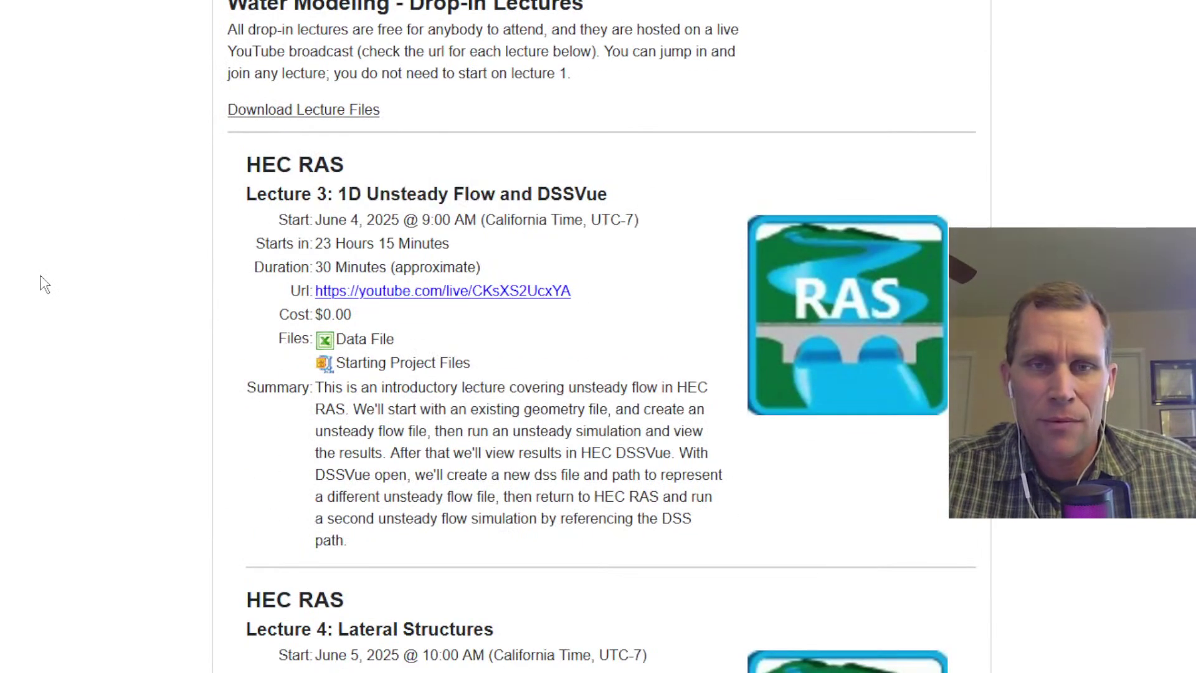
- Browse the HEC RAS lecture entries following Lecture 3, and return to the start of the Services page
{"action": "scroll", "coordinate": [85, 321], "scroll_direction": "down", "scroll_amount": 15}
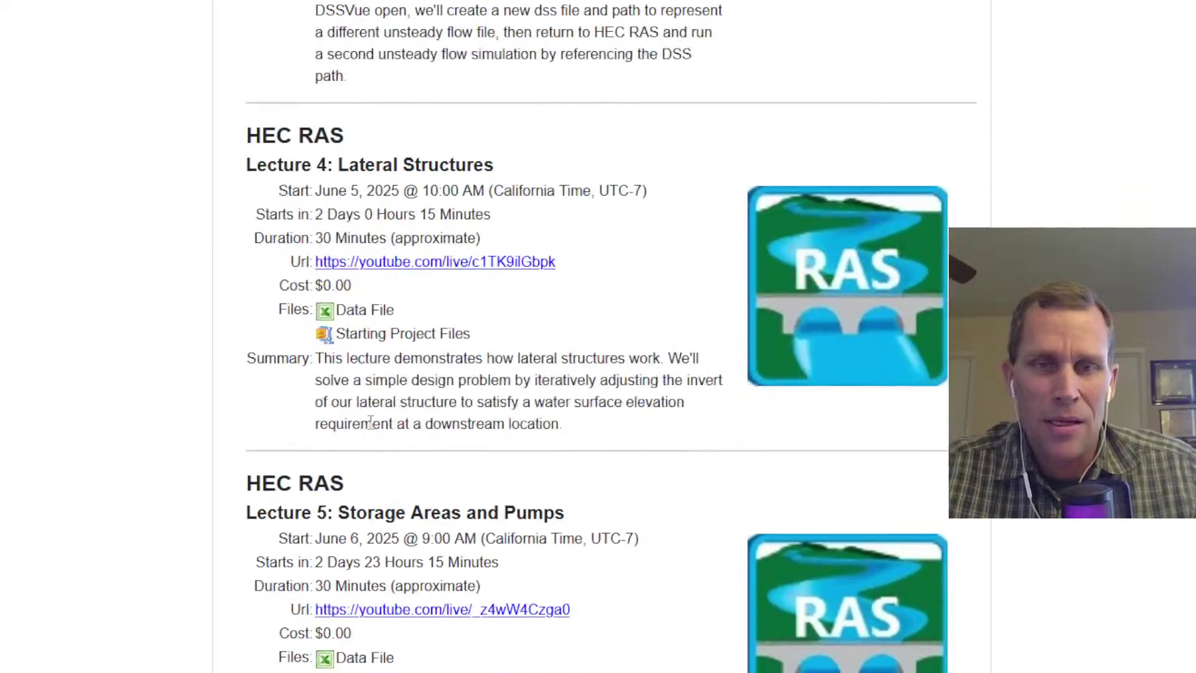
{"action": "scroll", "coordinate": [376, 413], "scroll_direction": "up", "scroll_amount": 11}
{"action": "scroll", "coordinate": [376, 413], "scroll_direction": "up", "scroll_amount": 10}
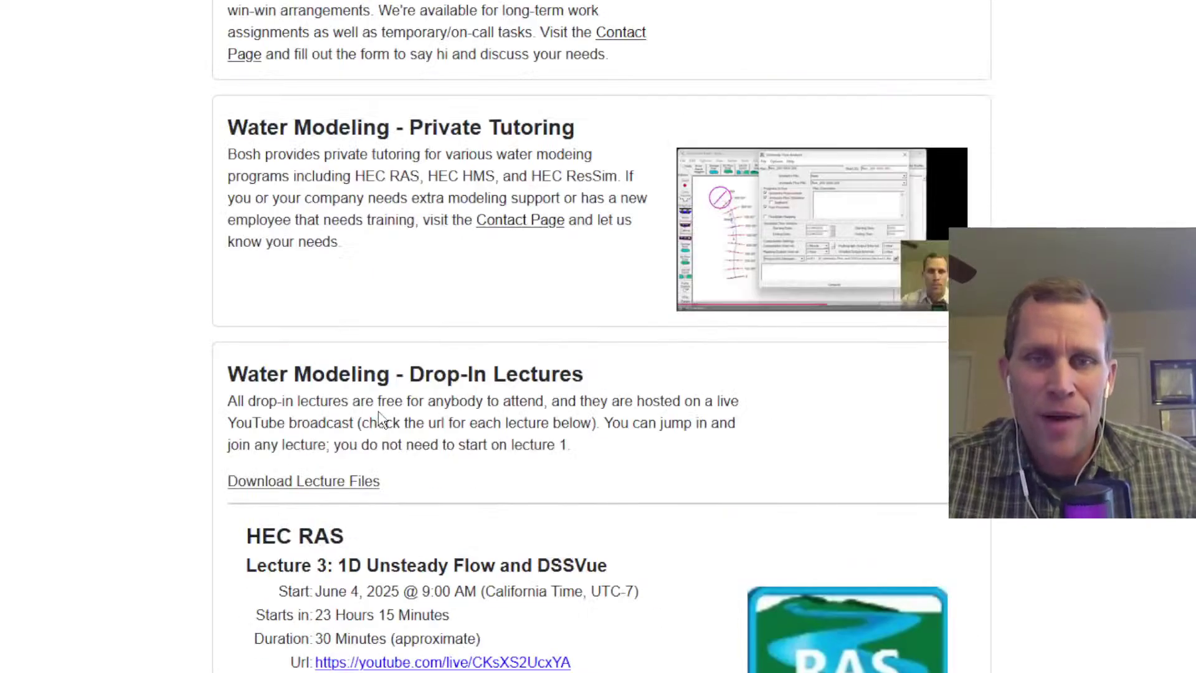
{"action": "scroll", "coordinate": [48, 349], "scroll_direction": "up", "scroll_amount": 9}
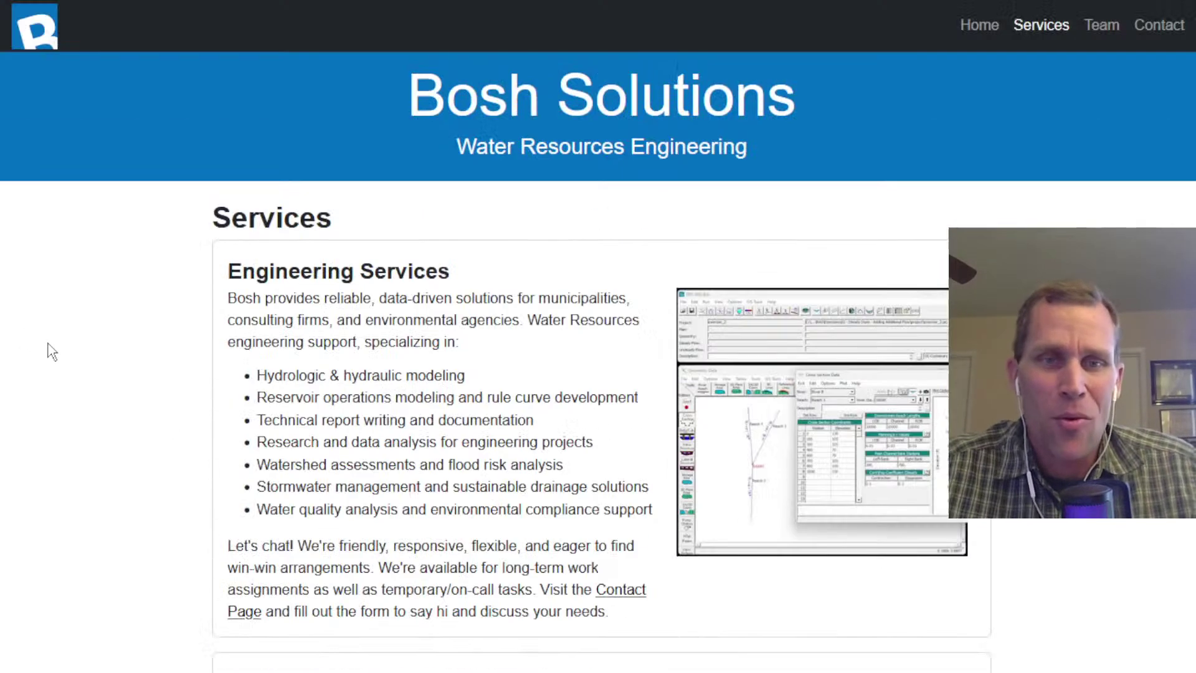